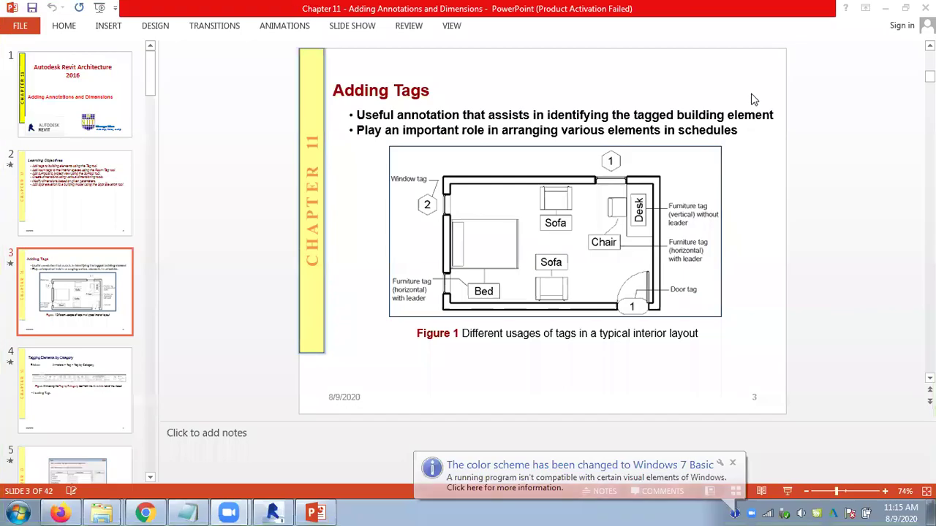
# - Adjust the internal microphone's recording level in its Properties Levels settings
pyautogui.click(801, 513)
pyautogui.rightClick(801, 513)
pyautogui.click(833, 467)
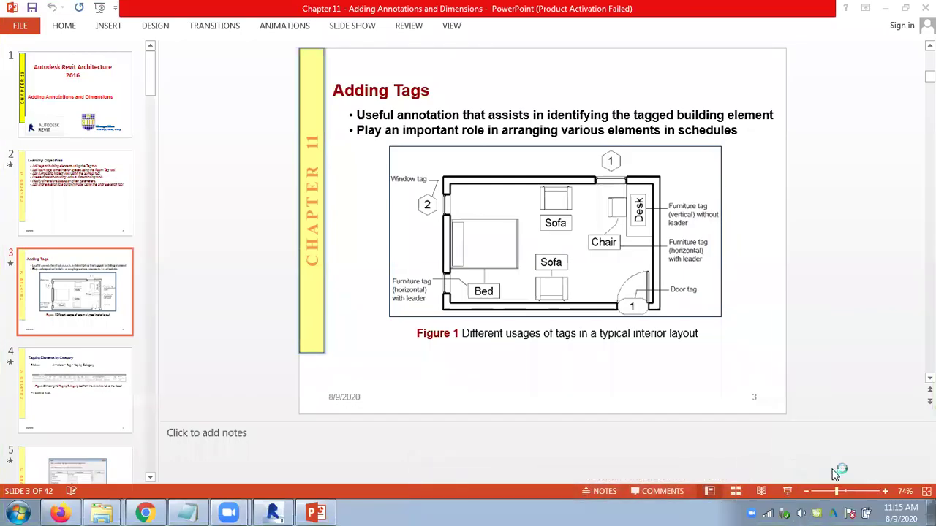
pyautogui.click(229, 174)
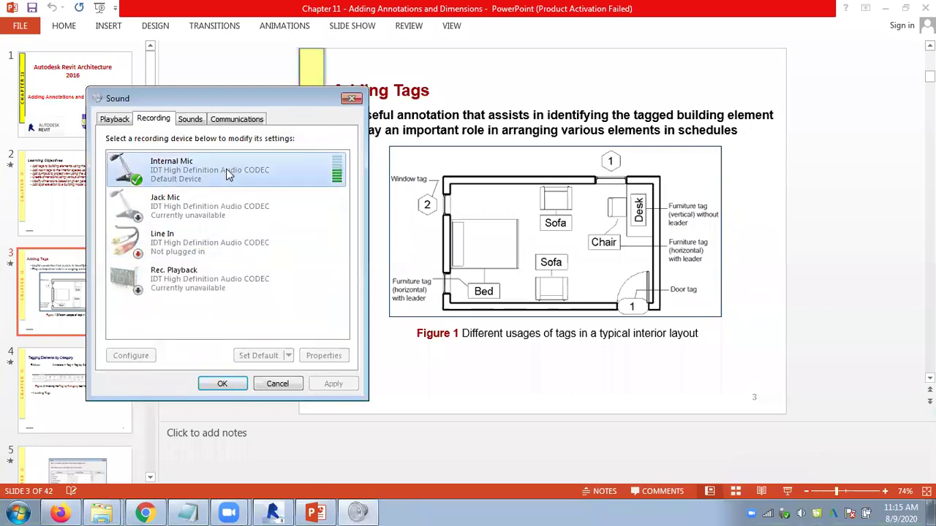
pyautogui.click(324, 357)
pyautogui.click(195, 171)
pyautogui.click(215, 218)
pyautogui.click(245, 436)
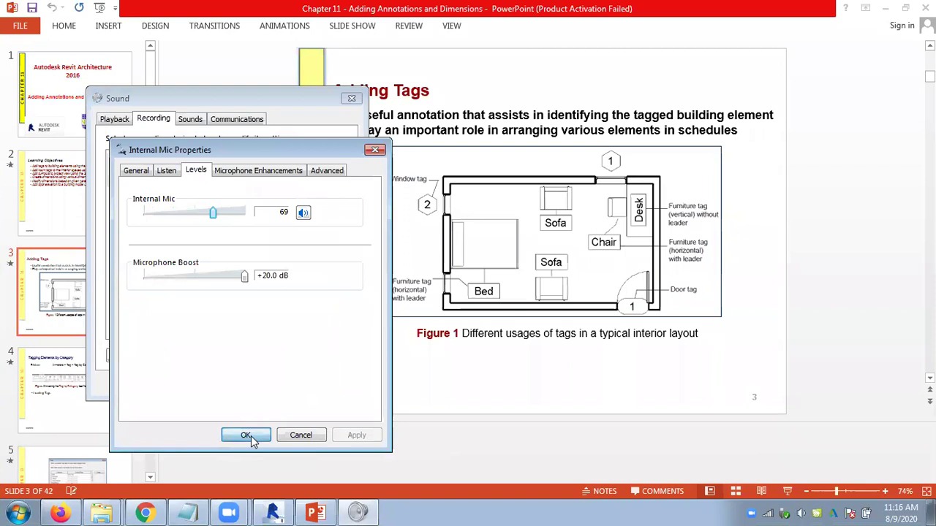
pyautogui.click(224, 385)
# - Page through the Chapter 11 slides from Adding Tags to Arc Length Dimensions
pyautogui.scroll(-1, 241, 306)
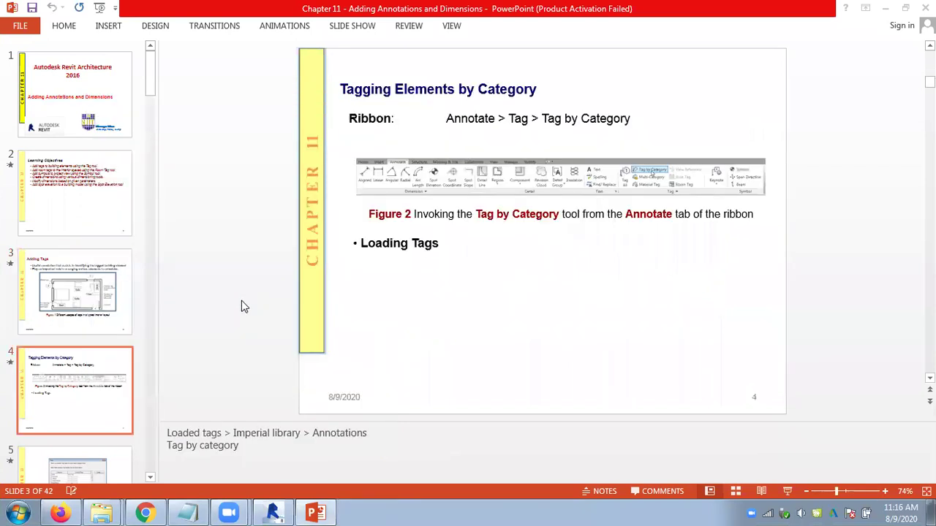
pyautogui.scroll(-1, 241, 306)
pyautogui.scroll(-1, 241, 306)
pyautogui.scroll(-1, 241, 301)
pyautogui.scroll(-1, 241, 302)
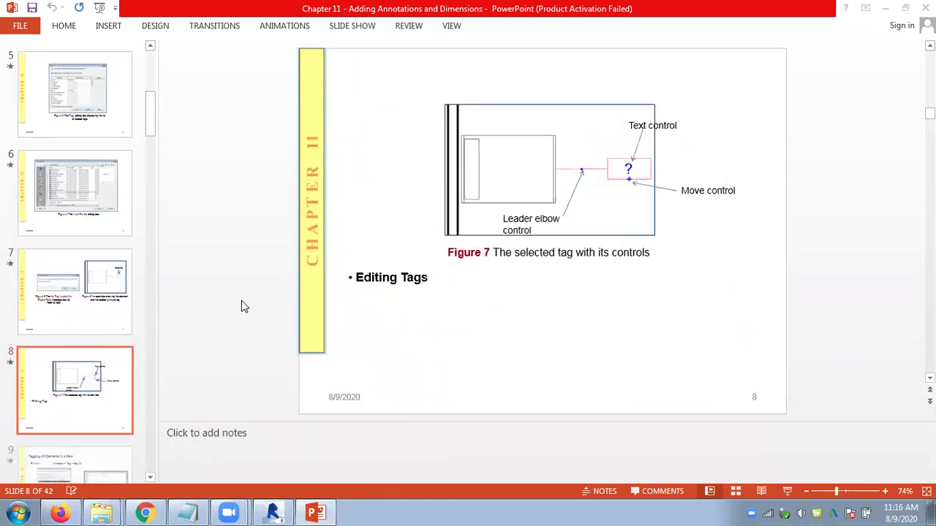
pyautogui.scroll(-1, 242, 302)
pyautogui.scroll(-1, 241, 305)
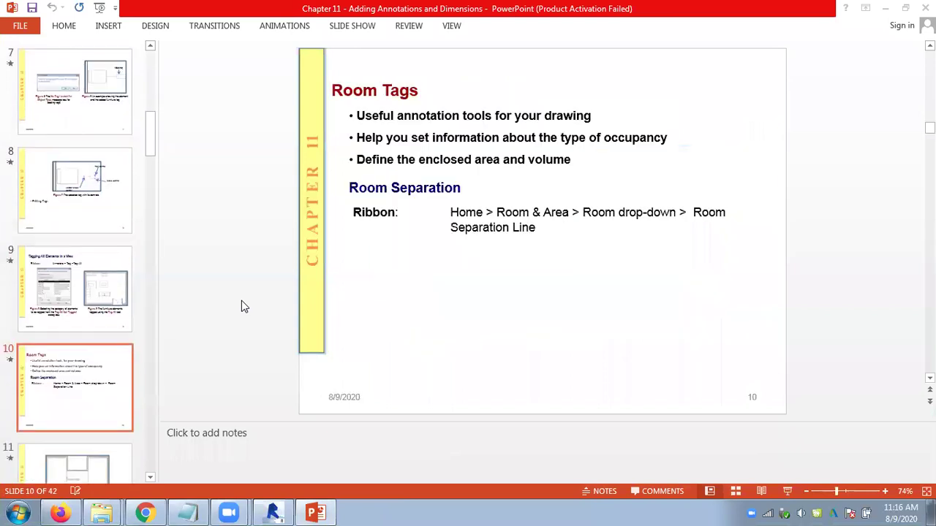
pyautogui.scroll(-1, 243, 306)
pyautogui.scroll(-1, 243, 307)
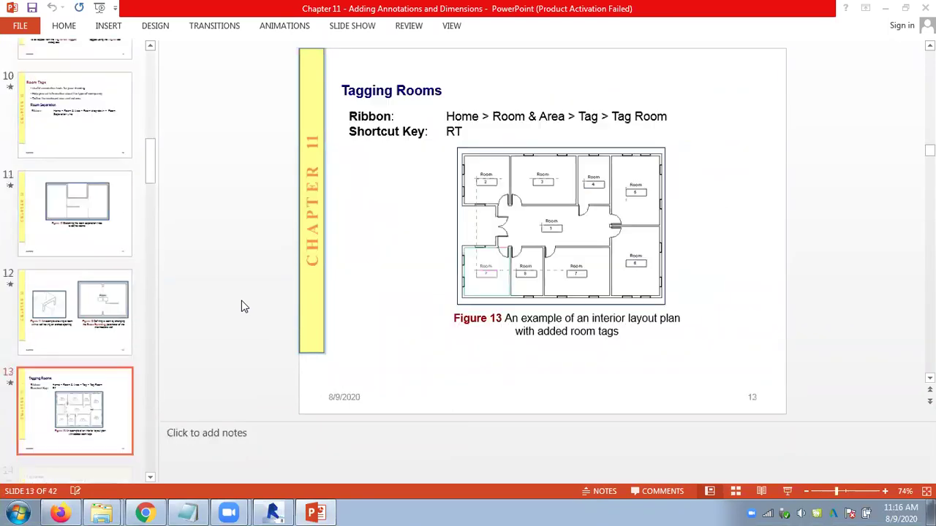
pyautogui.scroll(-1, 243, 306)
pyautogui.scroll(-1, 241, 307)
pyautogui.scroll(-1, 242, 307)
pyautogui.scroll(-1, 241, 307)
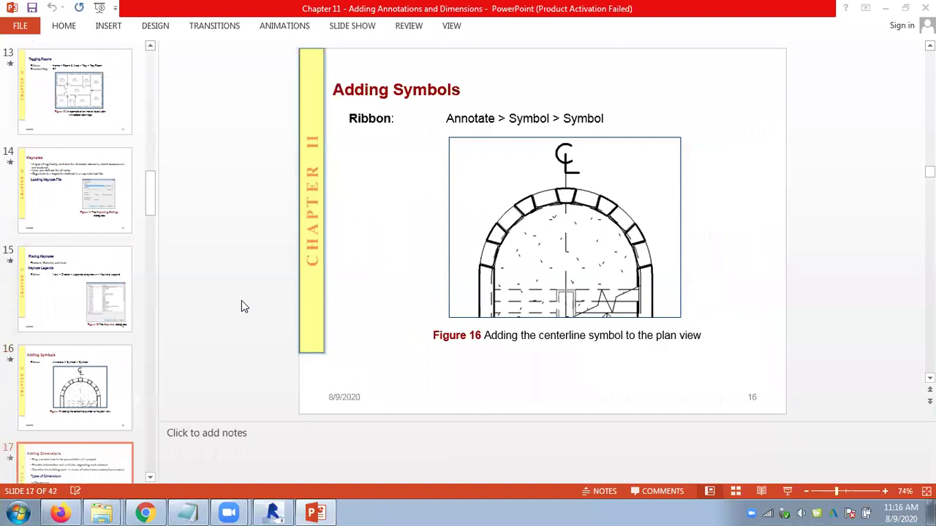
pyautogui.scroll(-1, 241, 307)
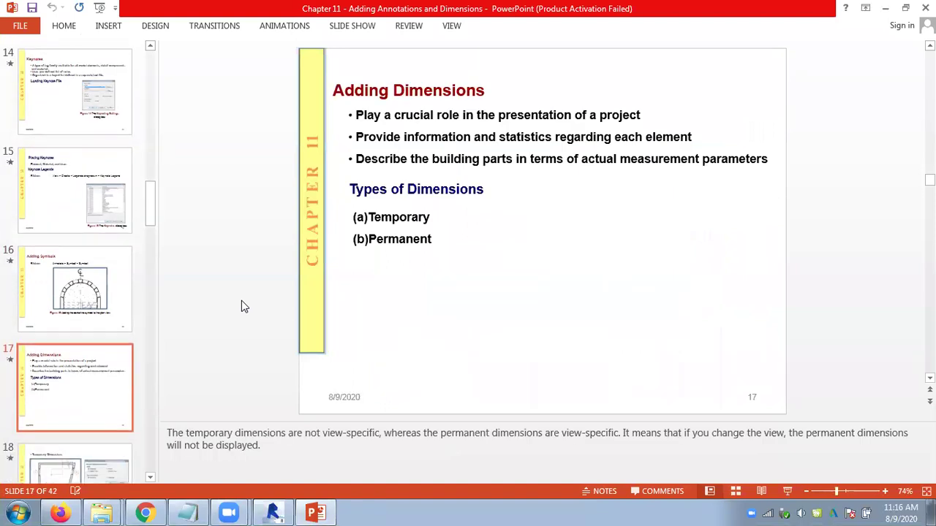
pyautogui.scroll(-1, 244, 307)
pyautogui.scroll(-2, 244, 307)
pyautogui.scroll(-2, 244, 307)
pyautogui.scroll(-1, 244, 307)
pyautogui.scroll(-1, 244, 306)
pyautogui.scroll(-1, 245, 306)
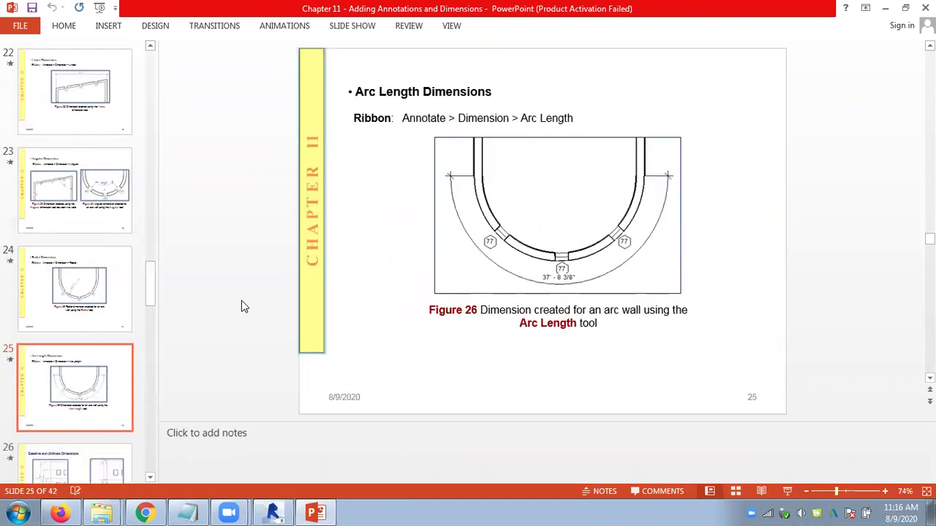
pyautogui.scroll(-2, 244, 306)
pyautogui.scroll(1, 242, 302)
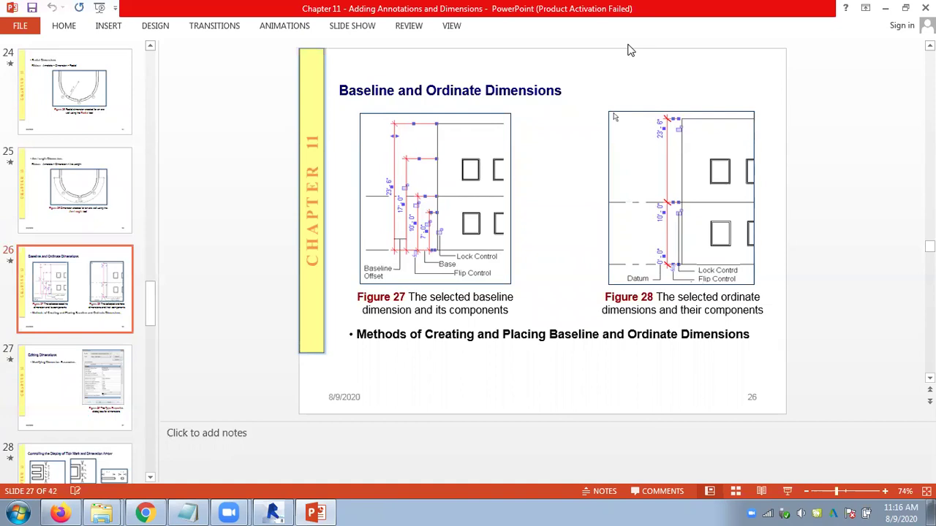
pyautogui.scroll(1, 628, 49)
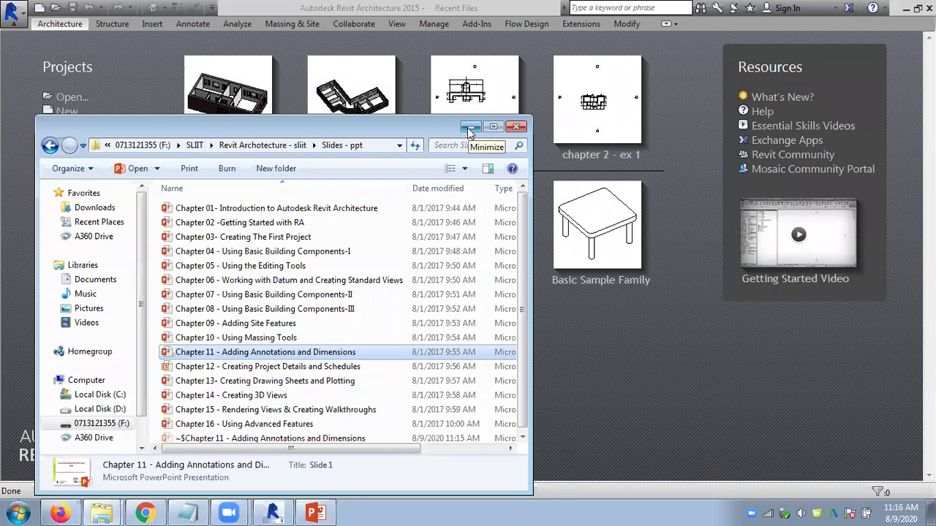
# - Minimize the slides folder and bring Revit back to the front
pyautogui.click(470, 130)
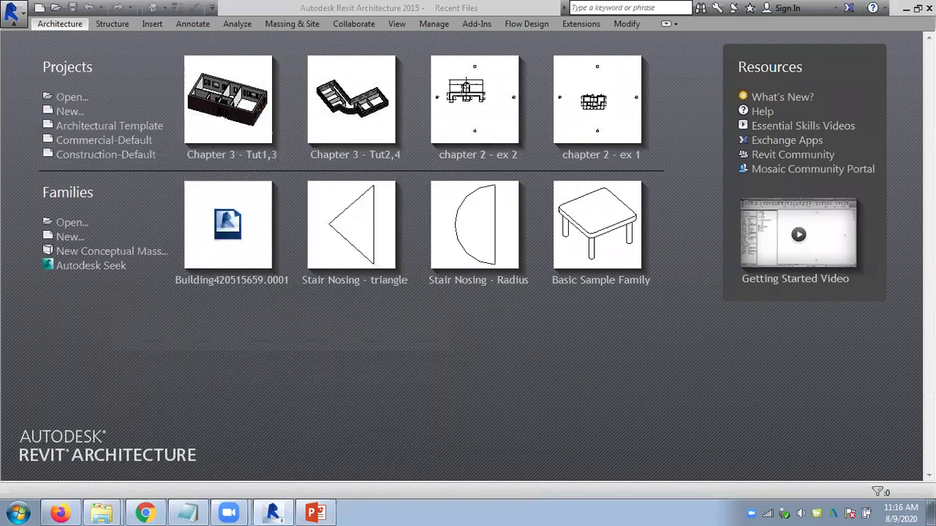
pyautogui.click(933, 512)
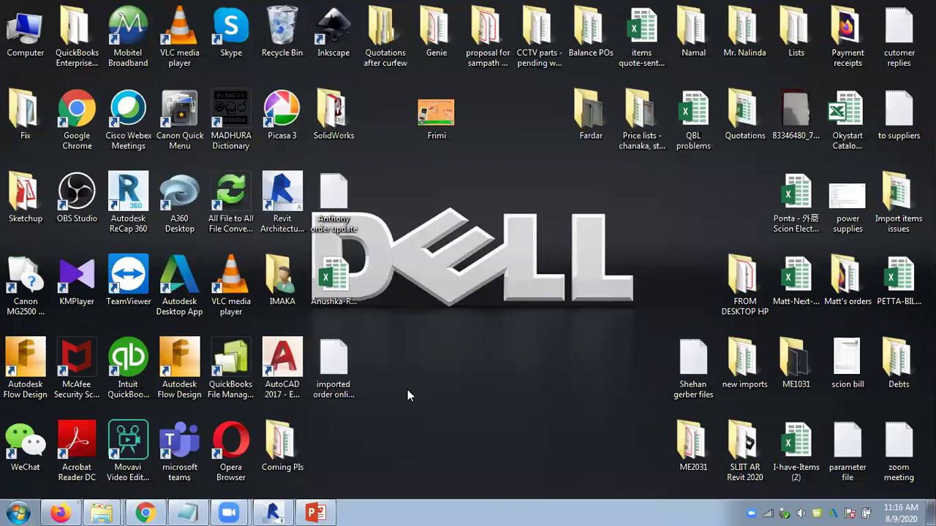
pyautogui.click(277, 512)
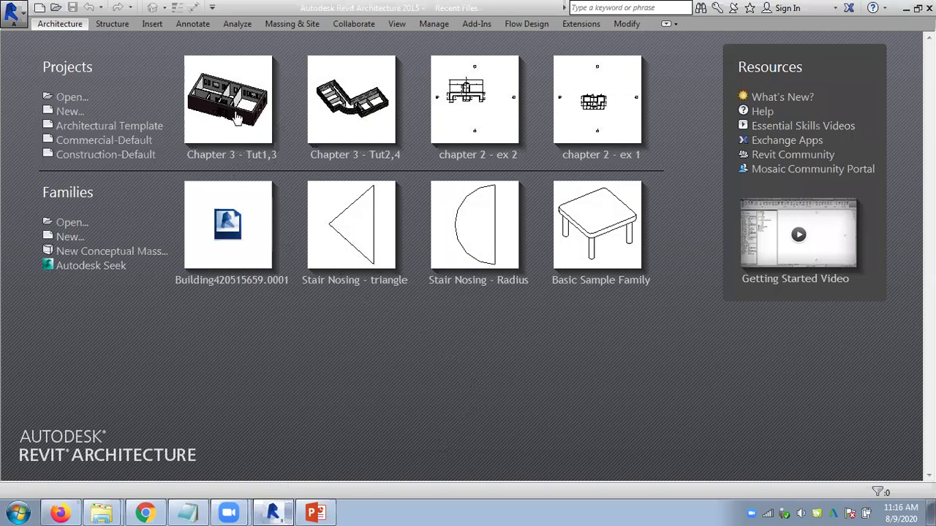
# - Raise the speaker volume and close the untitled Project1 floor plan
pyautogui.click(801, 513)
pyautogui.moveTo(802, 412); pyautogui.dragTo(801, 397)
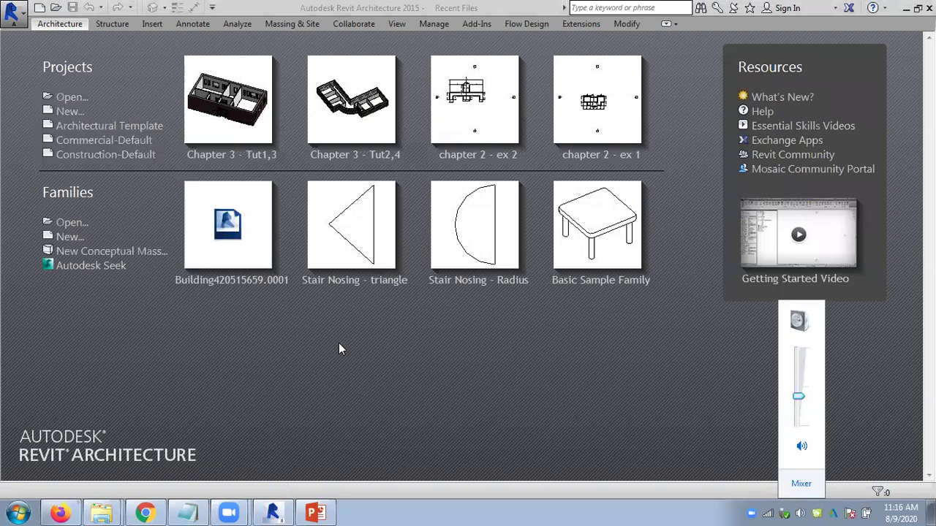
pyautogui.click(320, 210)
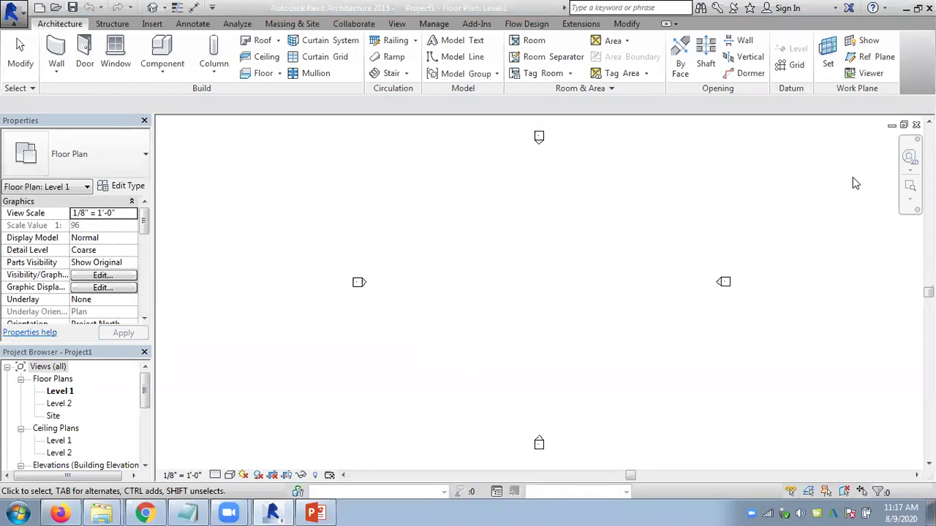
pyautogui.click(916, 125)
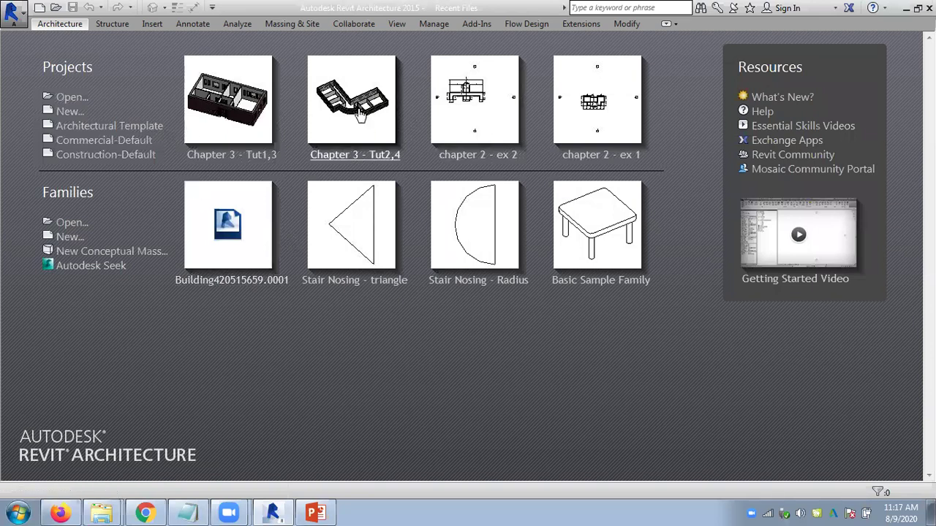
# - Open Chapter 3 - Tut2,4 on its Level 1 floor plan, zoomed to the left wing
pyautogui.click(318, 171)
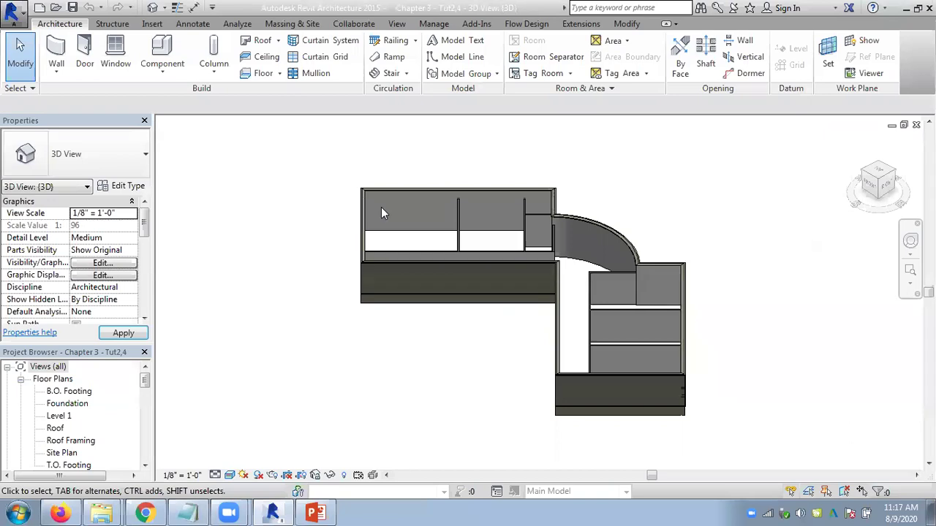
pyautogui.doubleClick(63, 416)
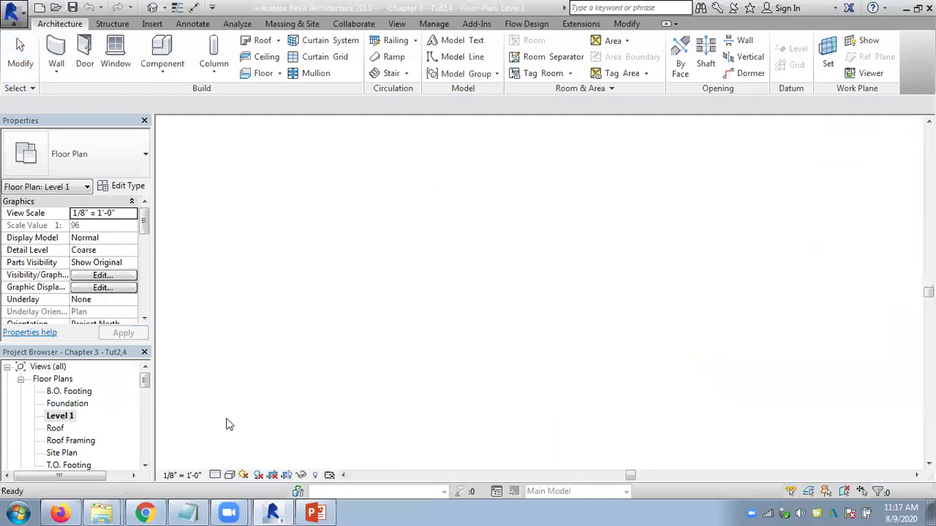
pyautogui.scroll(2, 468, 285)
pyautogui.scroll(3, 467, 274)
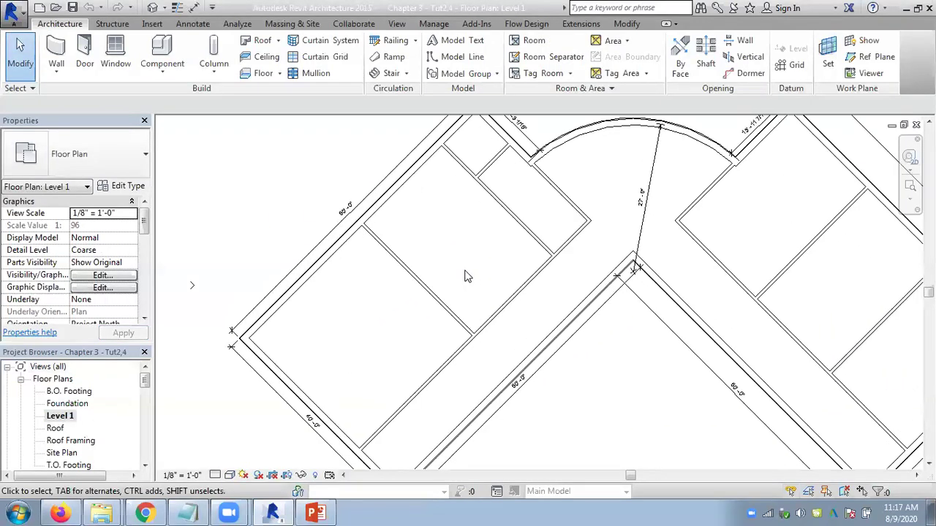
pyautogui.moveTo(471, 262); pyautogui.dragTo(399, 291, button='middle')
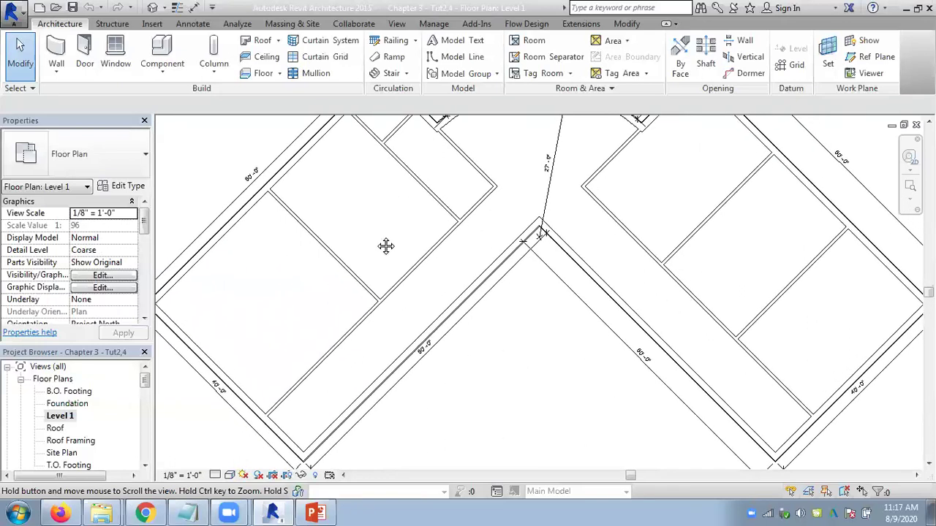
pyautogui.scroll(-1, 398, 291)
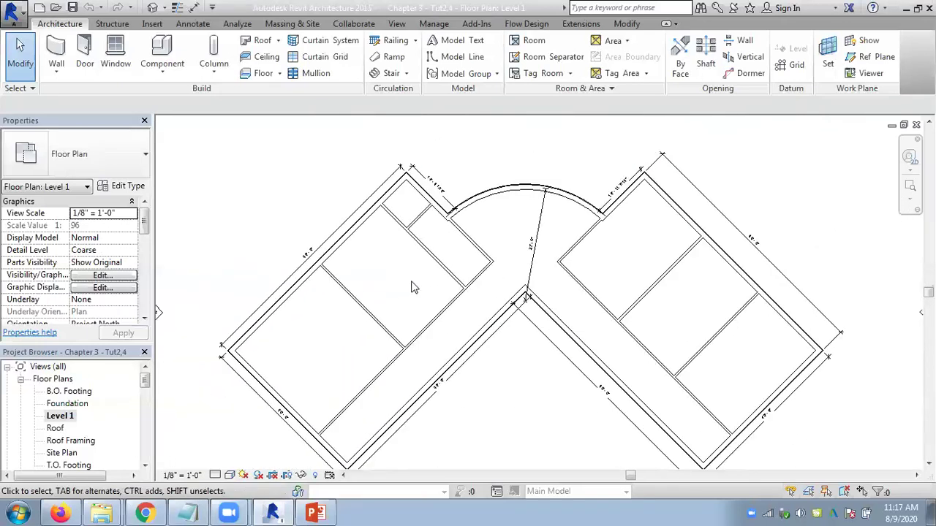
pyautogui.moveTo(408, 291); pyautogui.dragTo(446, 240, button='middle')
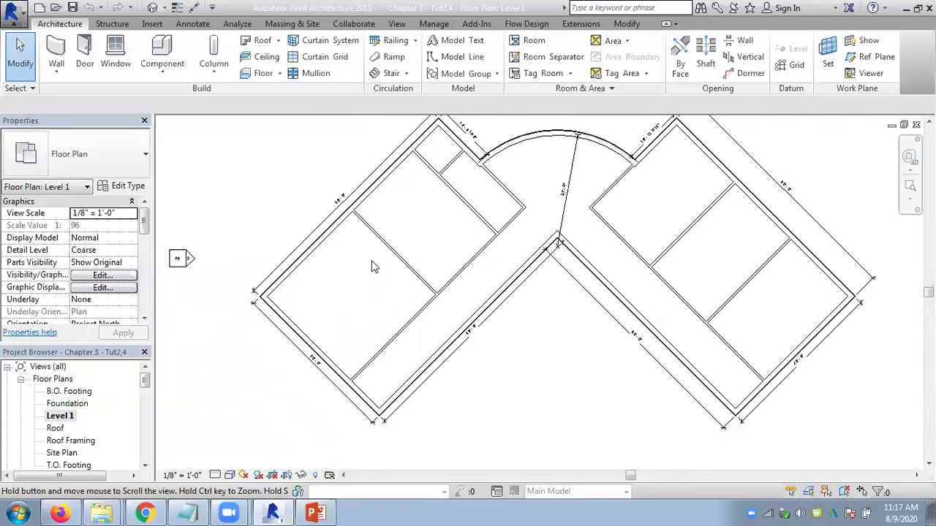
pyautogui.scroll(2, 372, 265)
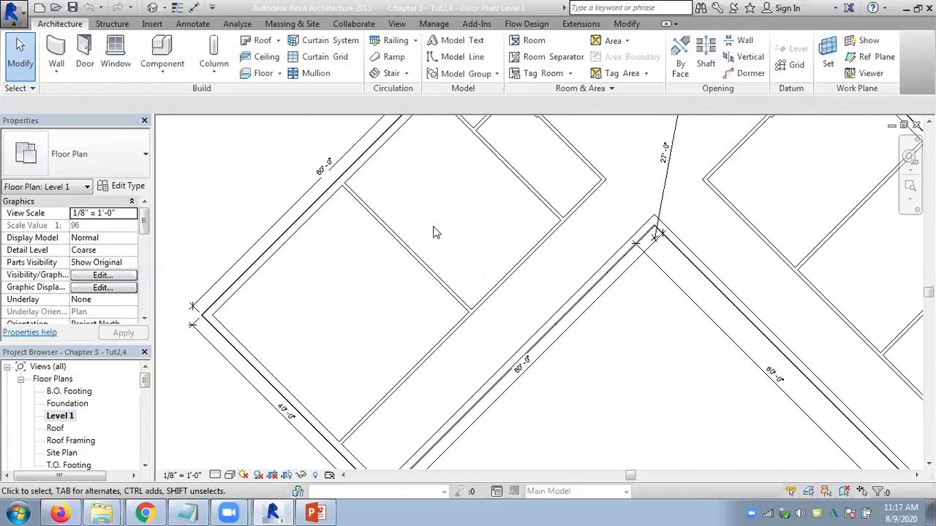
# - Tag the interior wall on the Level 1 plan with Tag by Category
pyautogui.click(199, 24)
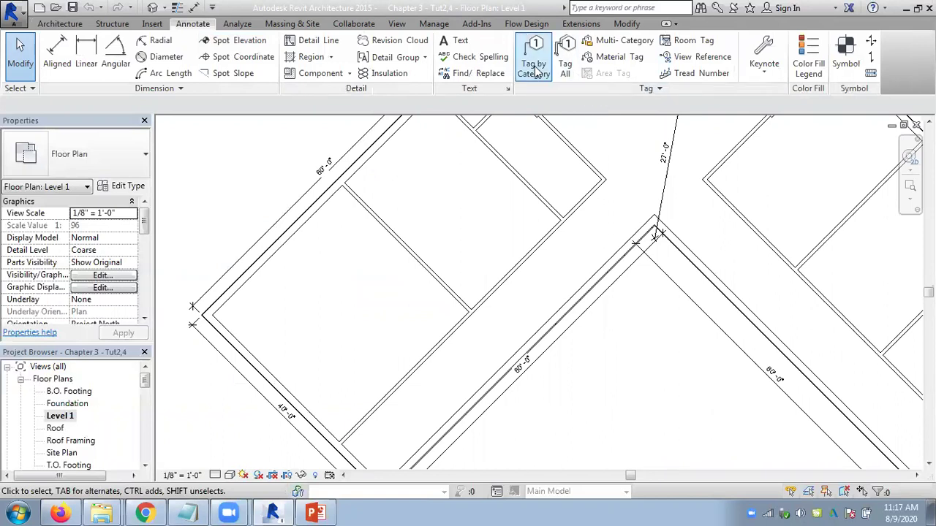
pyautogui.click(404, 247)
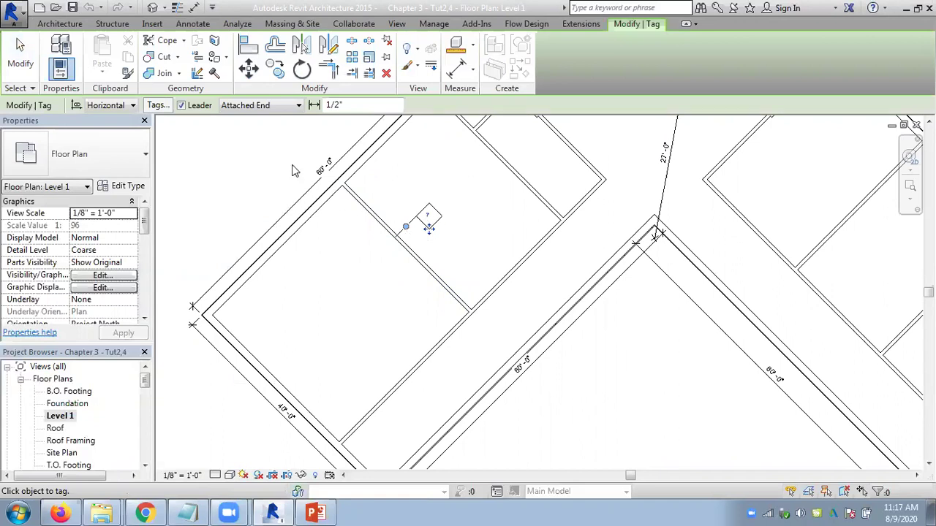
pyautogui.scroll(2, 427, 229)
pyautogui.scroll(1, 424, 232)
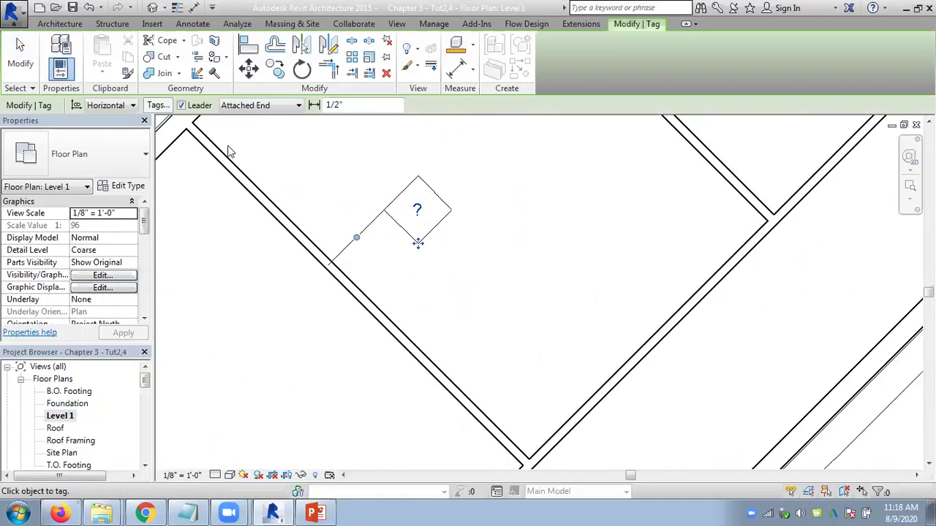
pyautogui.click(456, 286)
pyautogui.scroll(-1, 463, 268)
pyautogui.scroll(-1, 443, 236)
pyautogui.scroll(1, 446, 233)
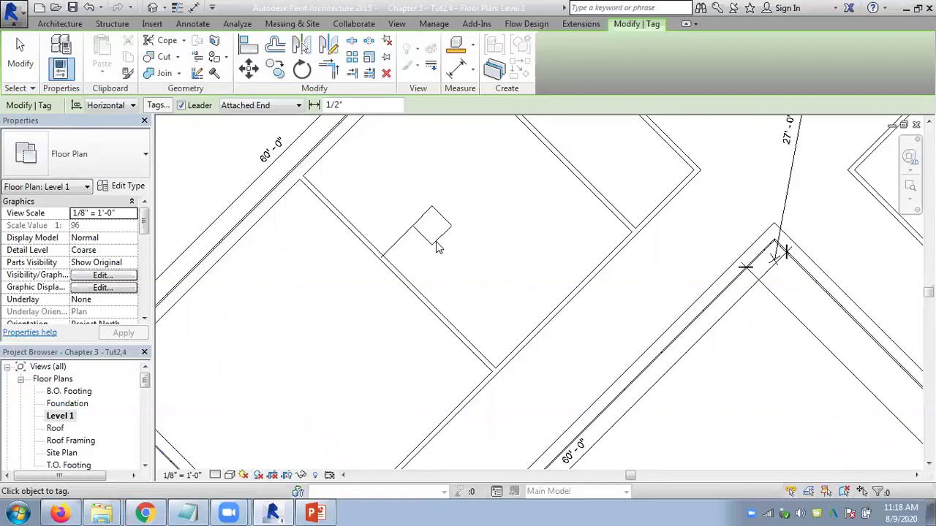
pyautogui.scroll(-2, 431, 249)
pyautogui.scroll(-1, 425, 253)
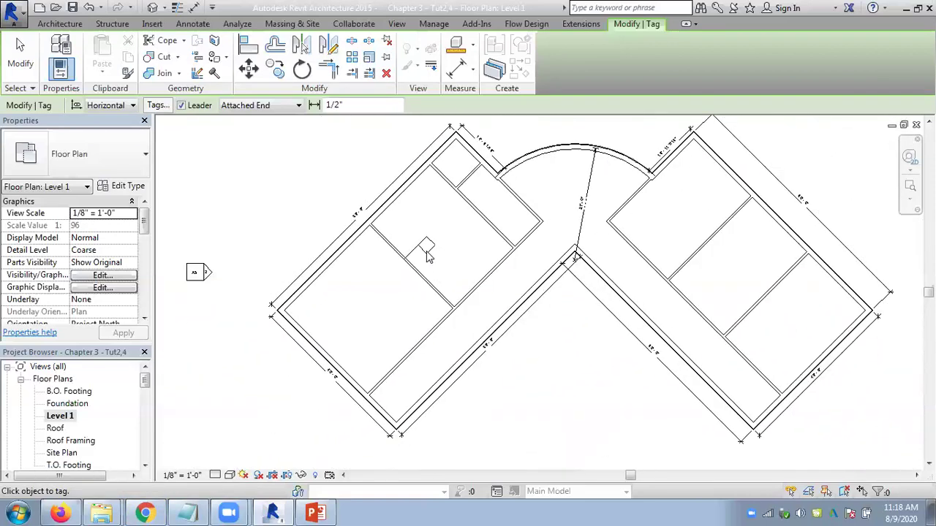
pyautogui.scroll(4, 420, 251)
pyautogui.moveTo(315, 513)
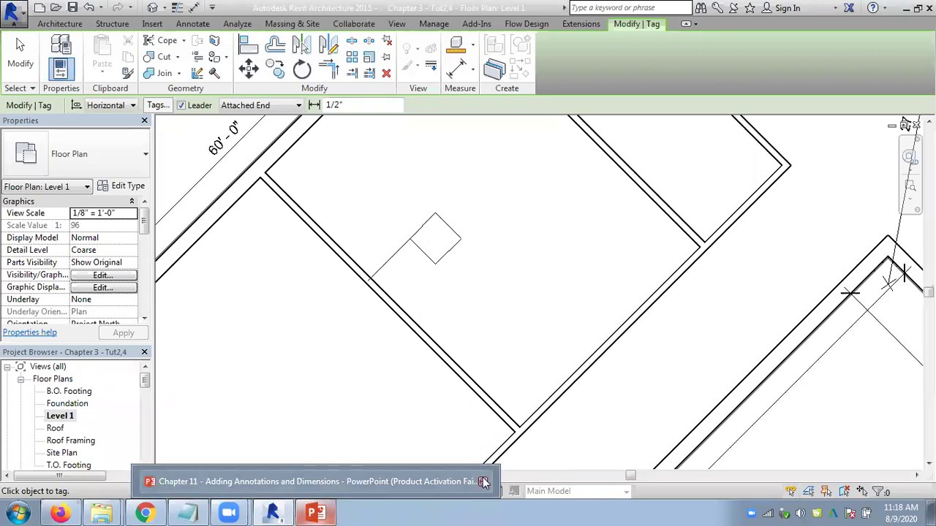
# - Close the PowerPoint presentation and discard the untitled Notepad note without saving
pyautogui.click(483, 484)
pyautogui.moveTo(188, 514)
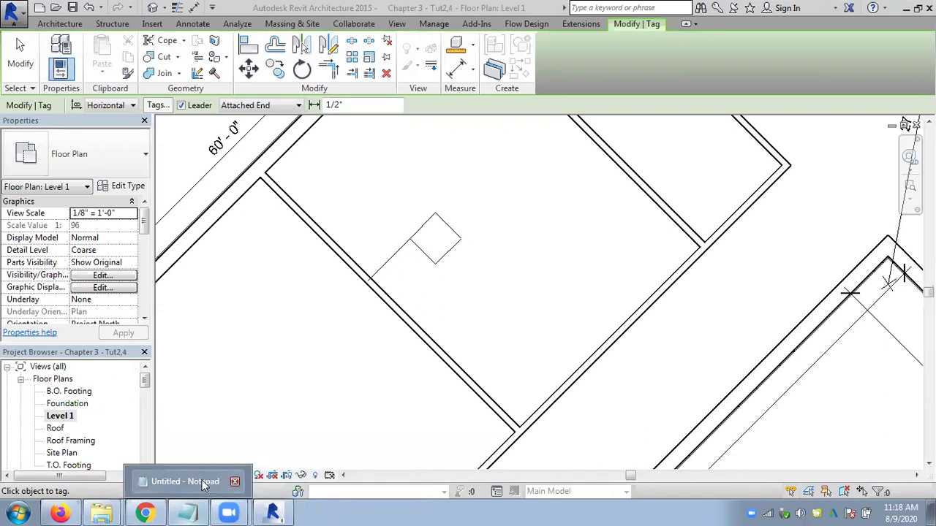
pyautogui.click(207, 483)
pyautogui.click(823, 23)
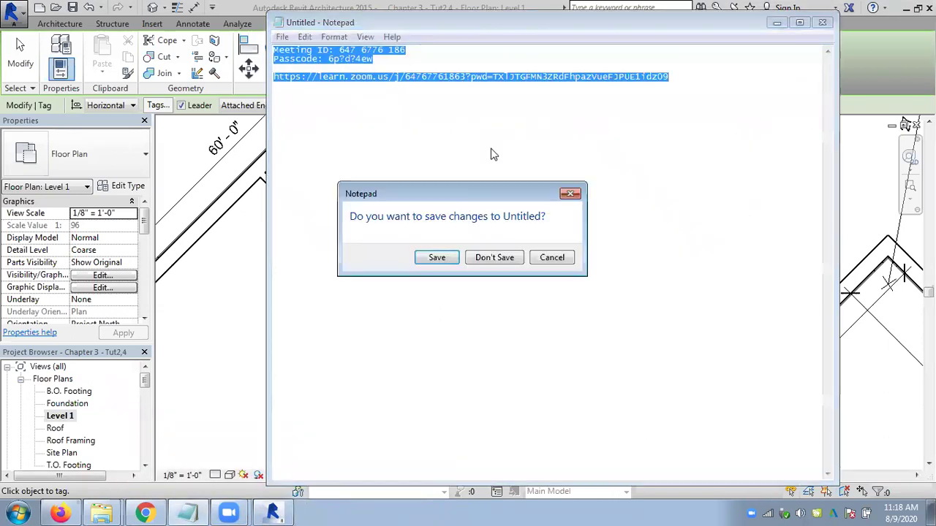
pyautogui.click(484, 257)
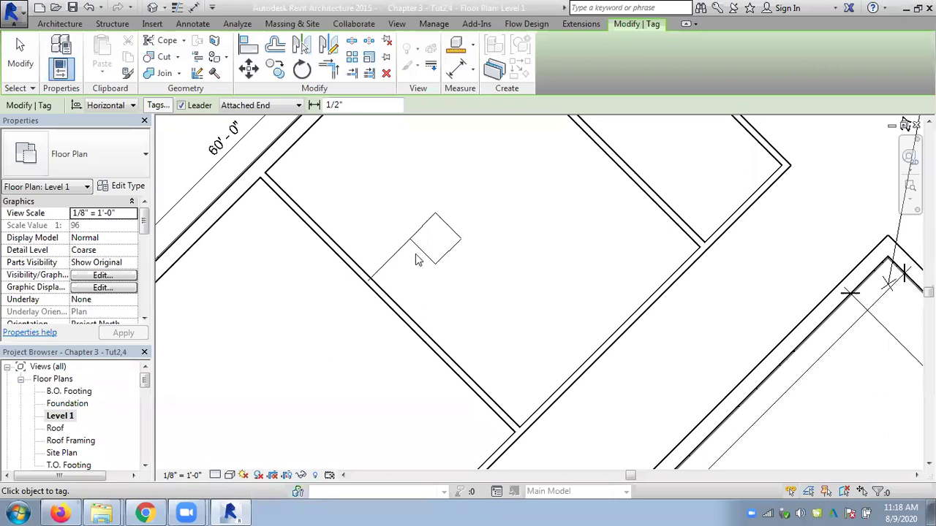
pyautogui.scroll(-2, 372, 231)
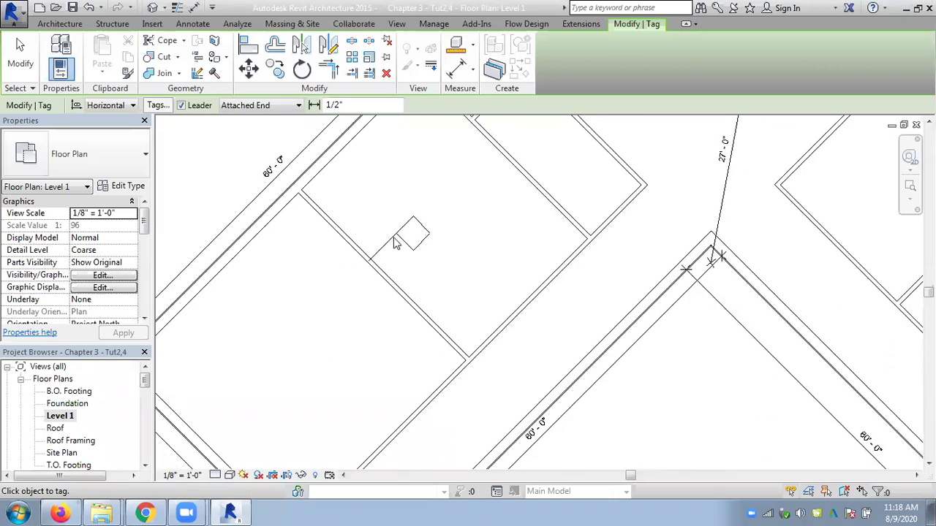
pyautogui.scroll(-2, 367, 215)
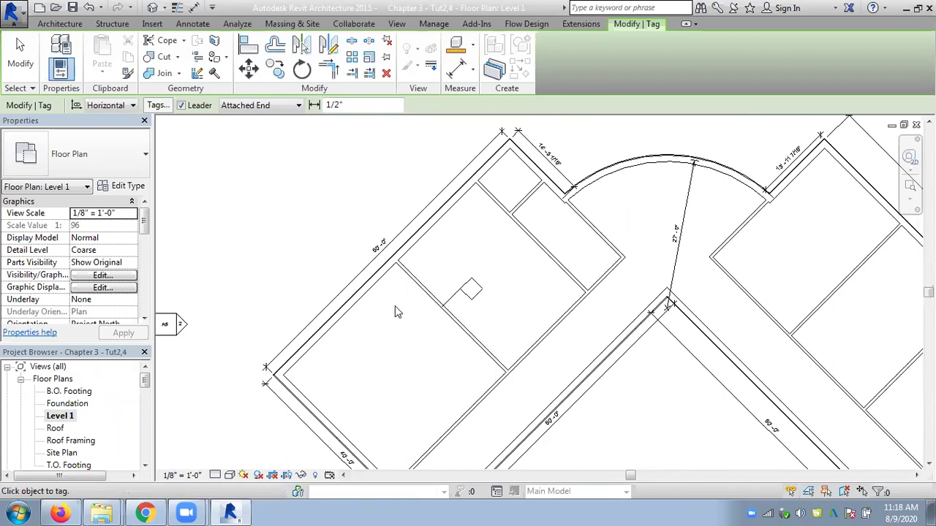
# - Tag an interior wall on the Level 1 plan
pyautogui.click(481, 308)
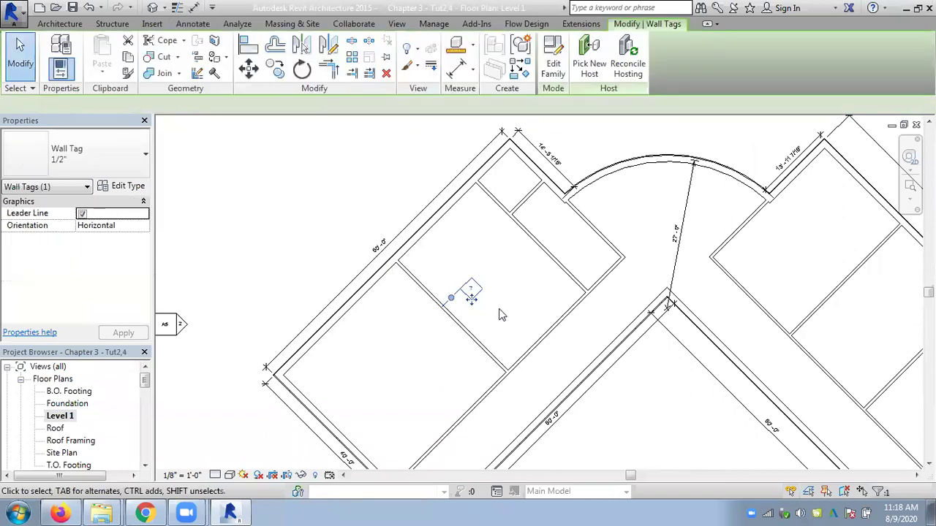
pyautogui.scroll(2, 484, 309)
pyautogui.scroll(2, 489, 309)
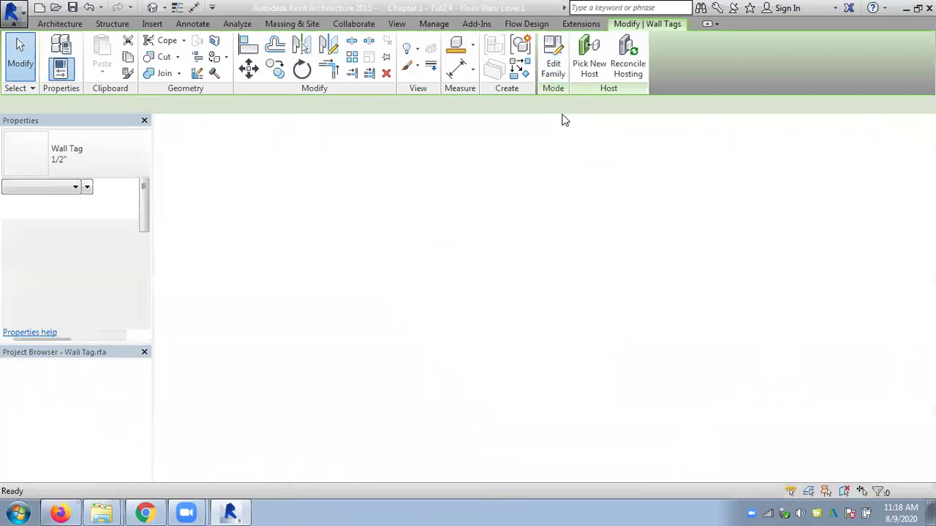
# - Add Type Name and Family Name to the Type Mark label in the Wall Tag family
pyautogui.click(551, 285)
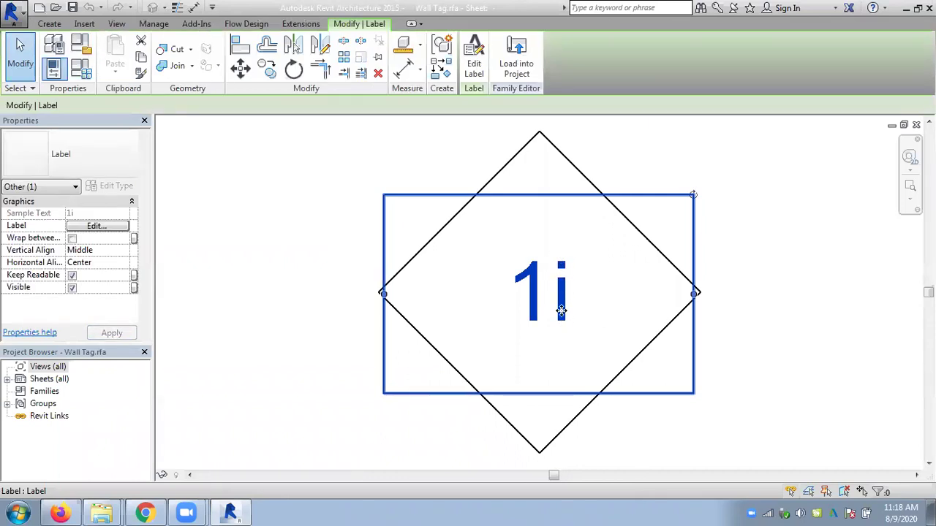
pyautogui.click(474, 64)
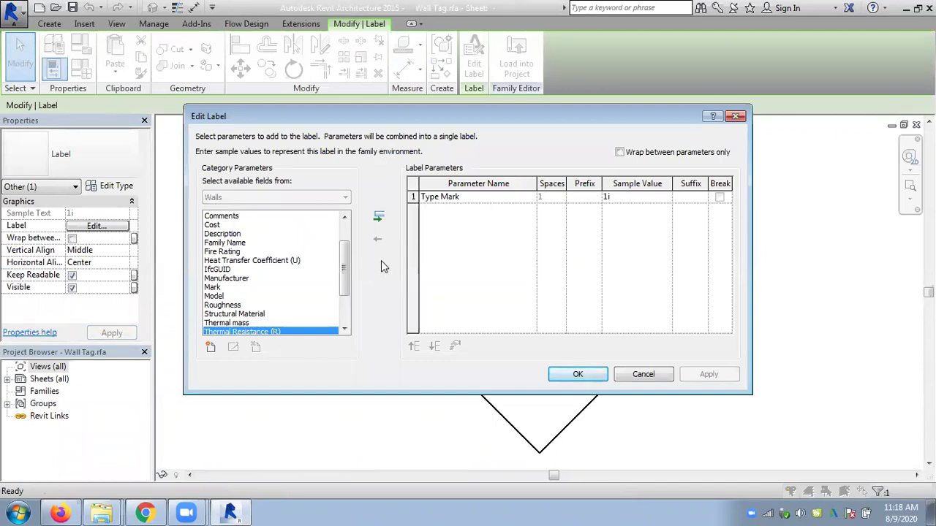
pyautogui.moveTo(344, 271)
pyautogui.mouseDown()
pyautogui.moveTo(344, 280)
pyautogui.moveTo(345, 252)
pyautogui.moveTo(342, 298)
pyautogui.mouseUp()
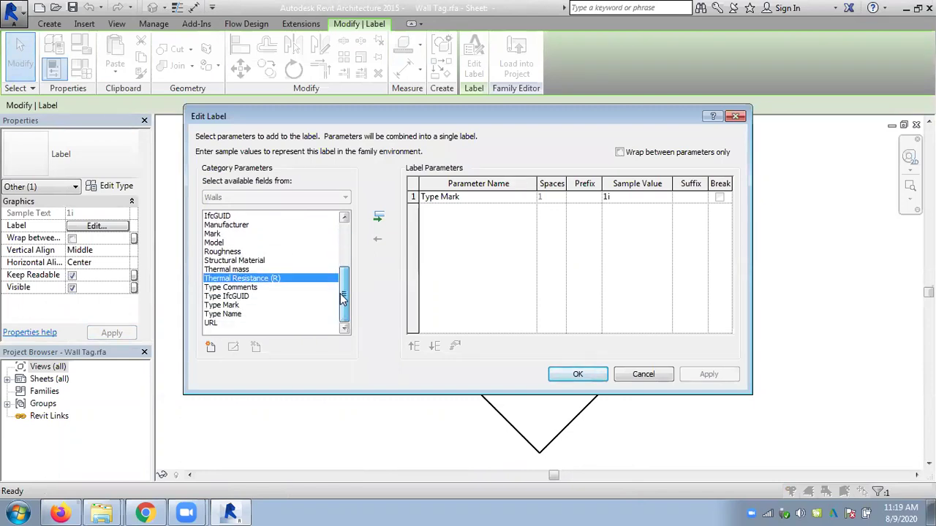
pyautogui.click(236, 313)
pyautogui.click(377, 220)
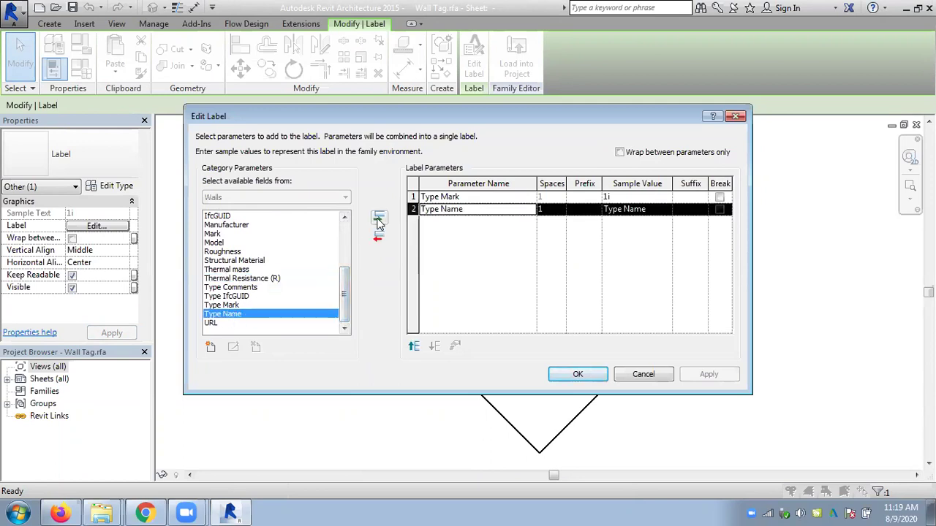
pyautogui.moveTo(344, 305); pyautogui.dragTo(346, 273)
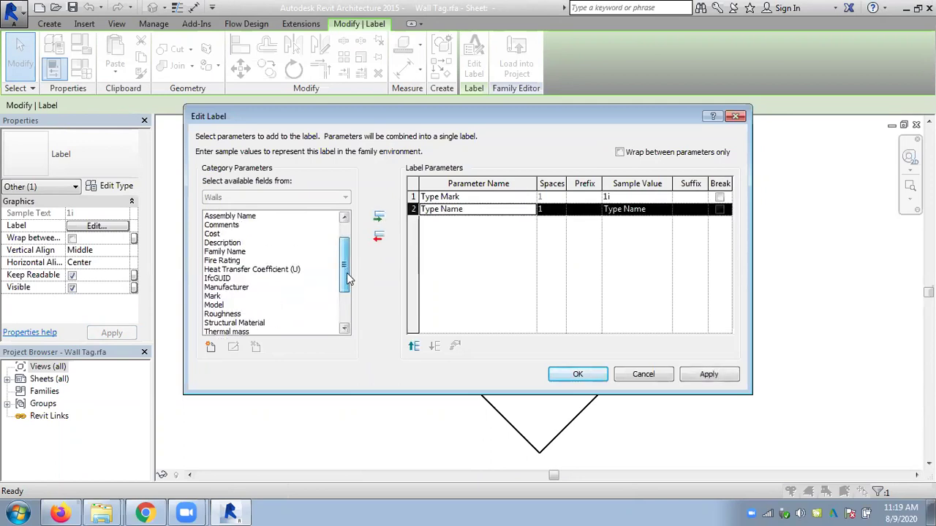
pyautogui.click(235, 253)
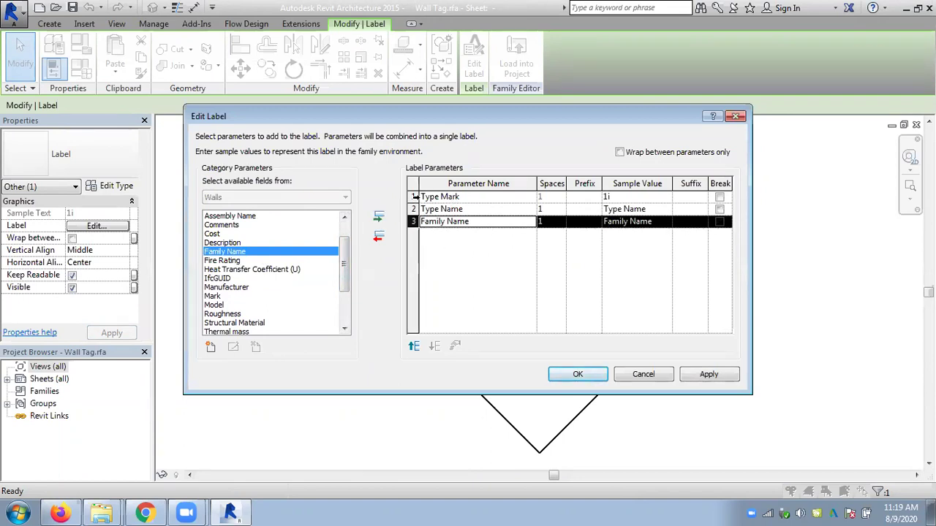
pyautogui.click(574, 376)
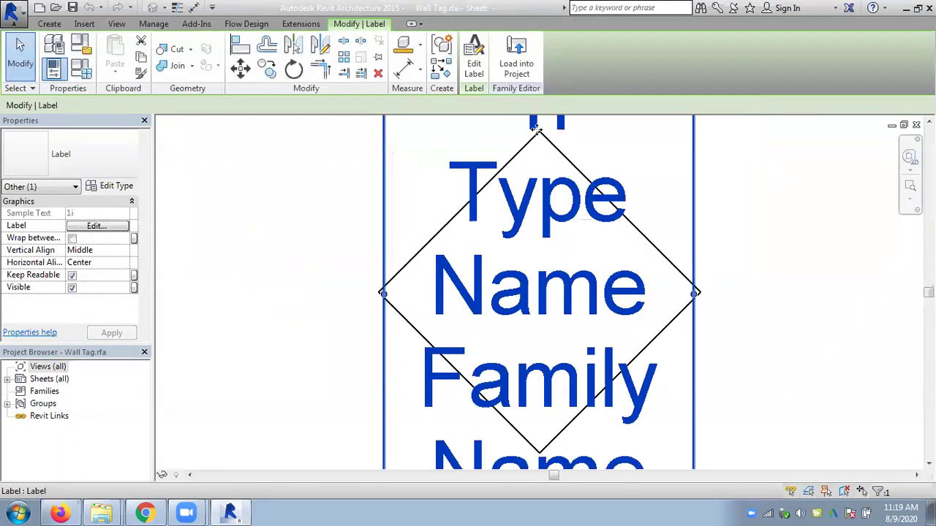
# - Load the edited Wall Tag into the project, overwriting the existing family, and select the tag
pyautogui.click(504, 73)
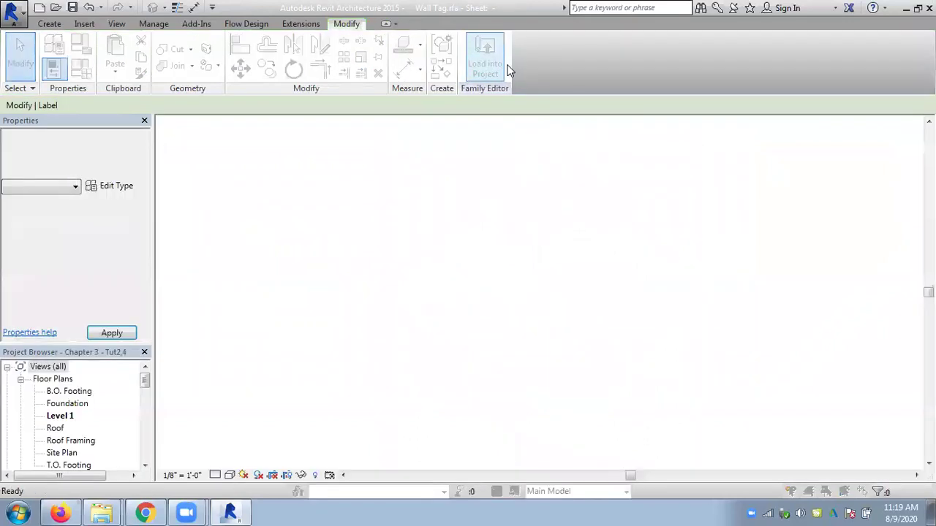
pyautogui.click(474, 214)
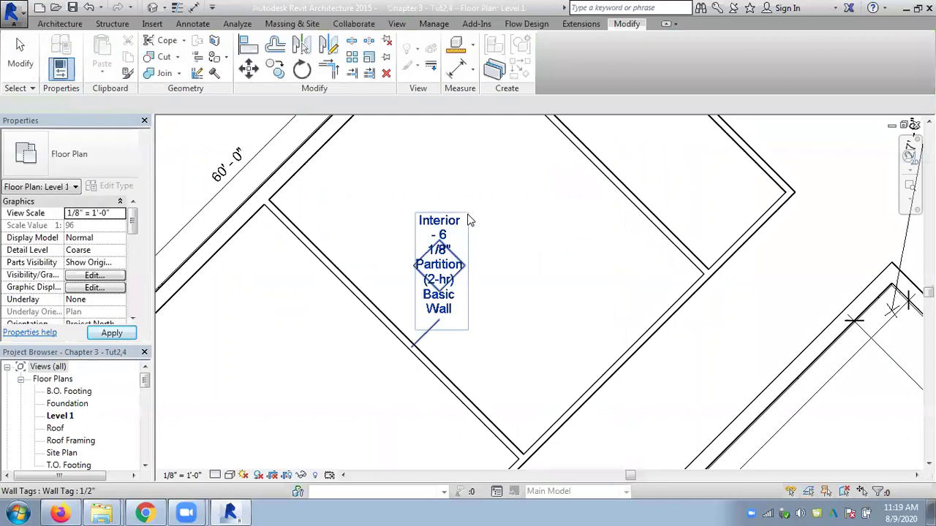
pyautogui.click(465, 273)
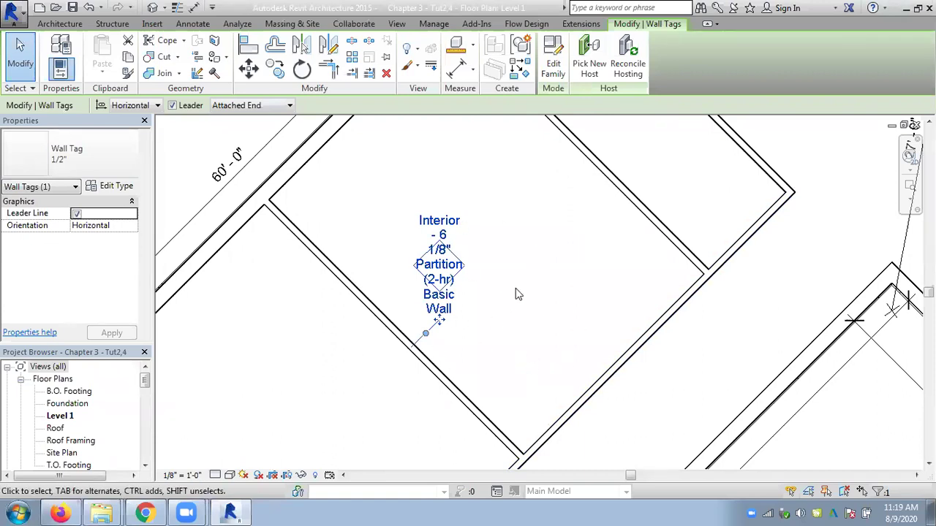
# - In the Wall Tag family, remove Family Name, Type Name and Type Mark from the label
pyautogui.click(555, 74)
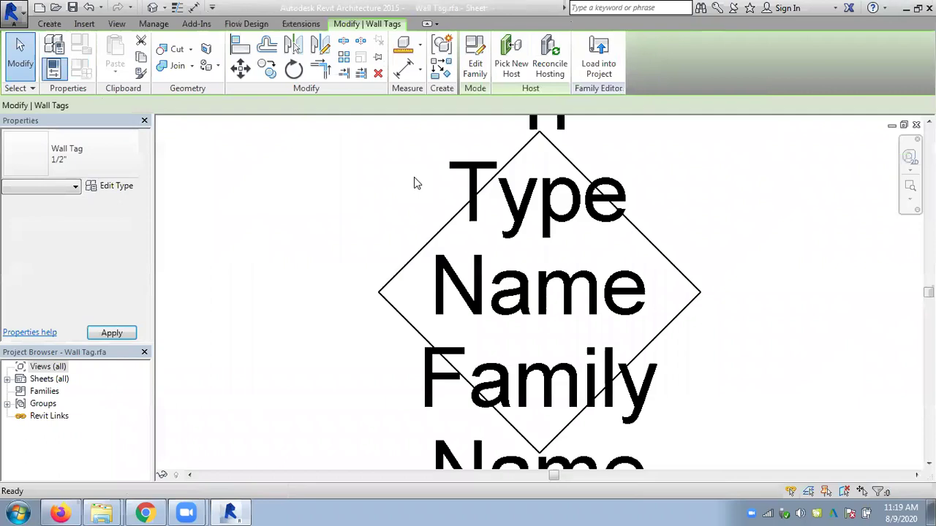
pyautogui.click(517, 203)
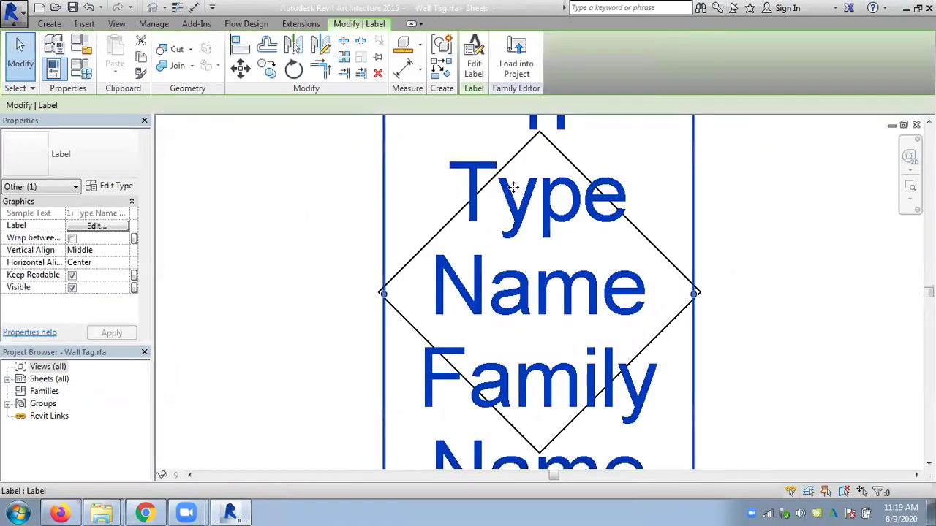
pyautogui.click(474, 60)
pyautogui.click(425, 222)
pyautogui.click(378, 239)
pyautogui.click(379, 239)
pyautogui.click(379, 240)
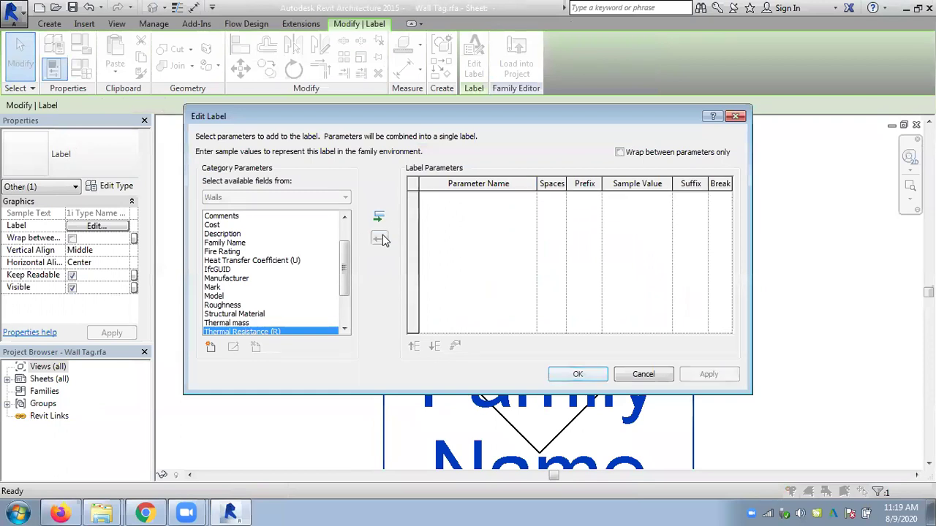
# - Browse the shared parameters (only Carpenter), cancel both dialogs and show the desktop
pyautogui.click(210, 350)
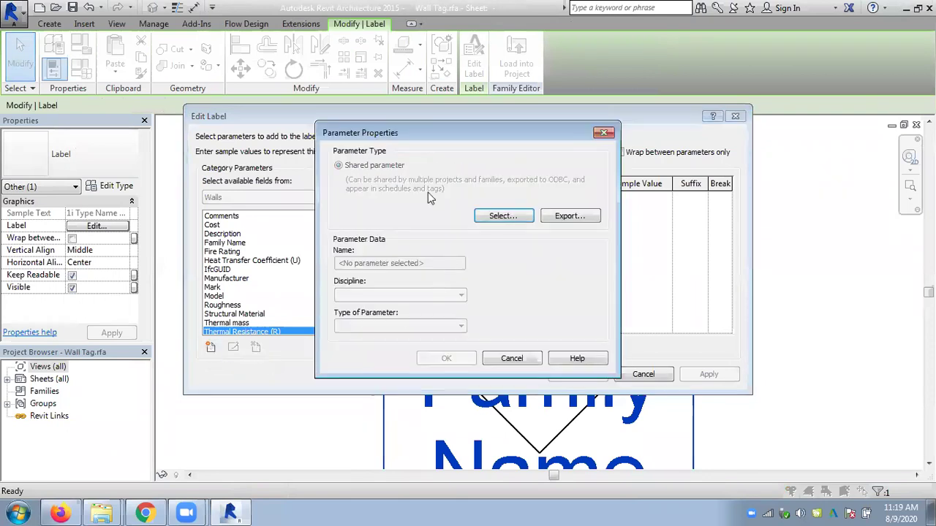
pyautogui.click(503, 216)
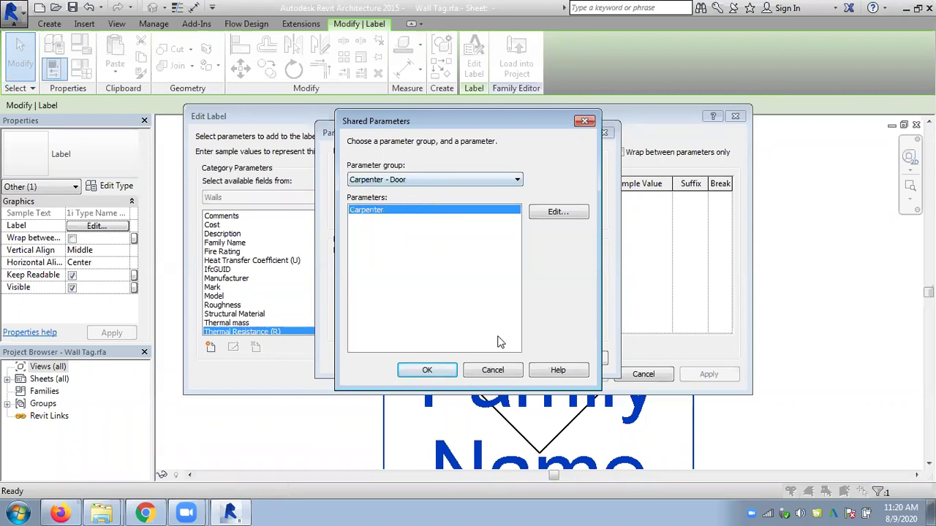
pyautogui.click(495, 369)
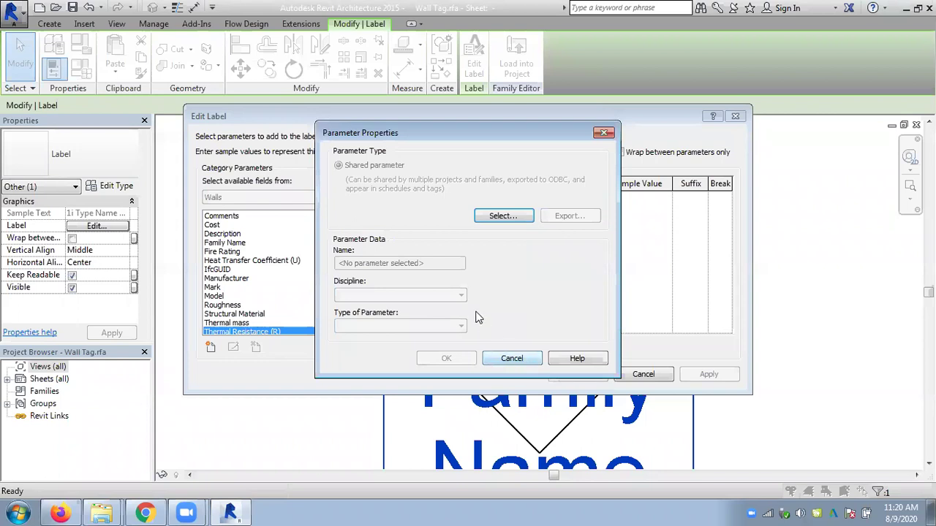
pyautogui.click(511, 359)
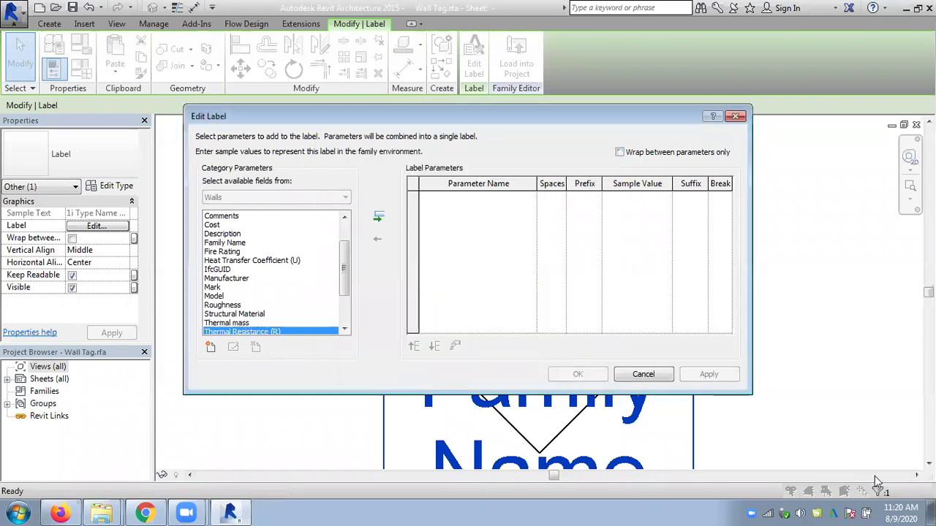
pyautogui.click(930, 512)
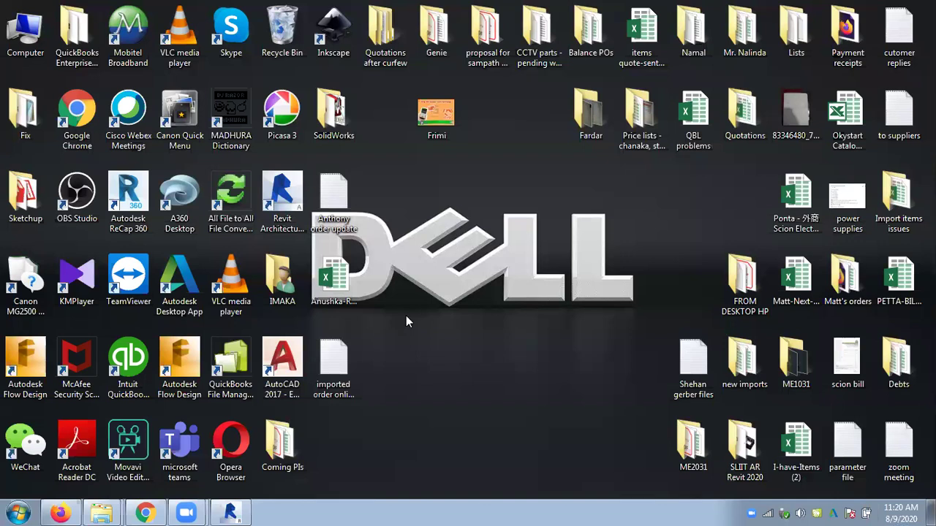
# - Move the parameter file mid-desktop and review its Carpenter TEXT definition in Notepad
pyautogui.moveTo(848, 444); pyautogui.dragTo(464, 358)
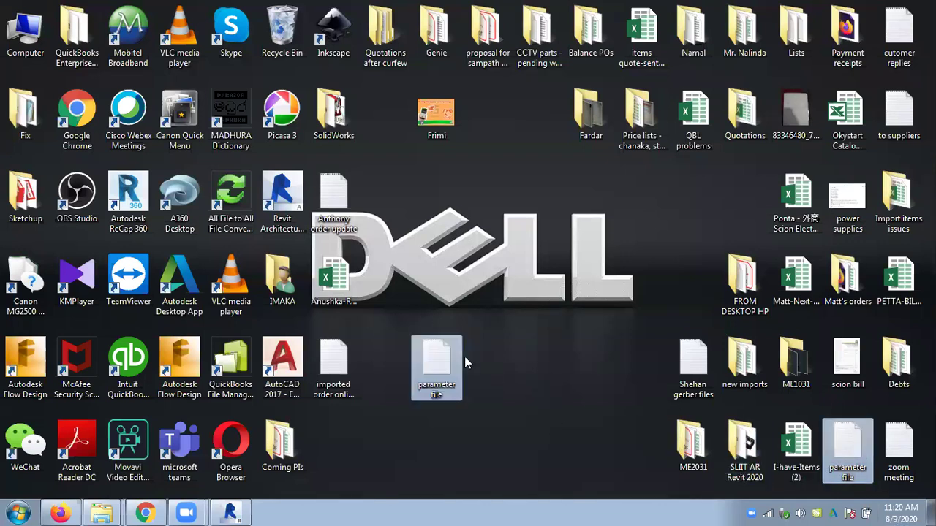
pyautogui.moveTo(435, 385); pyautogui.dragTo(431, 379)
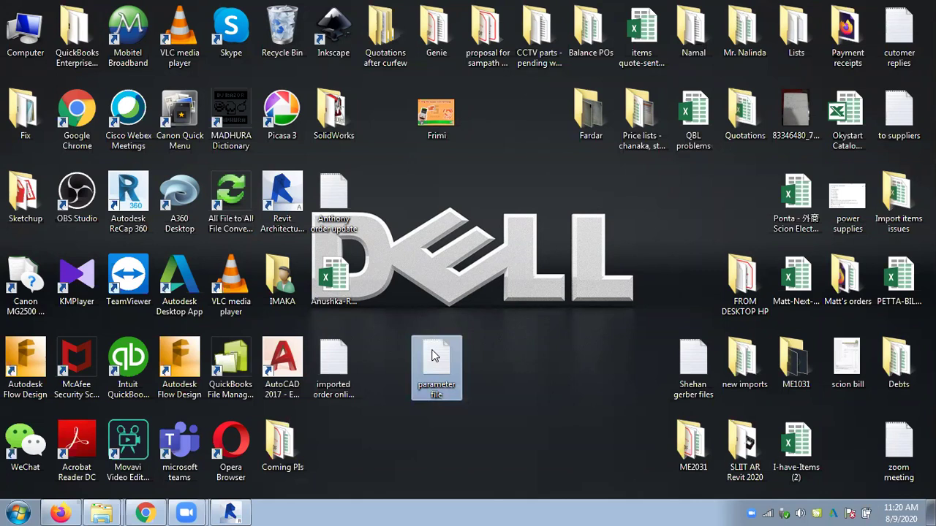
pyautogui.doubleClick(439, 351)
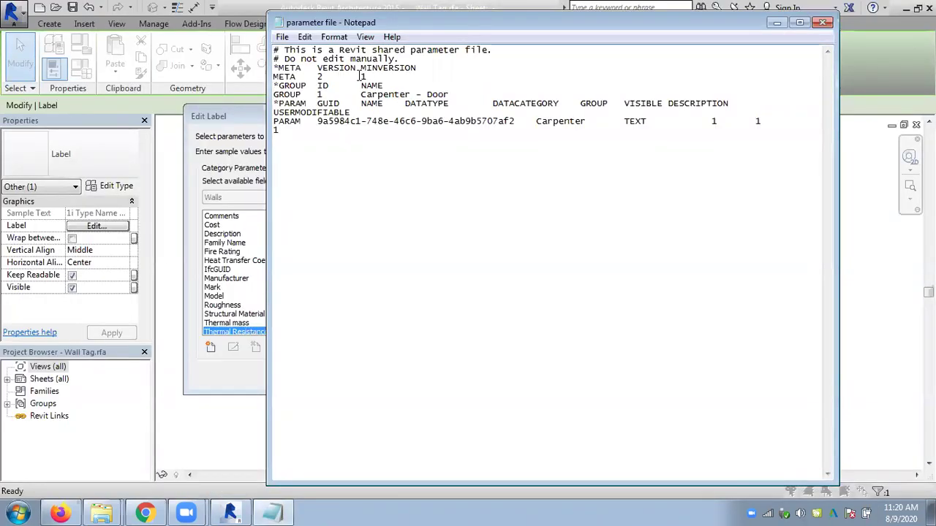
pyautogui.moveTo(330, 56); pyautogui.dragTo(591, 155)
pyautogui.click(544, 115)
pyautogui.moveTo(536, 121); pyautogui.dragTo(681, 123)
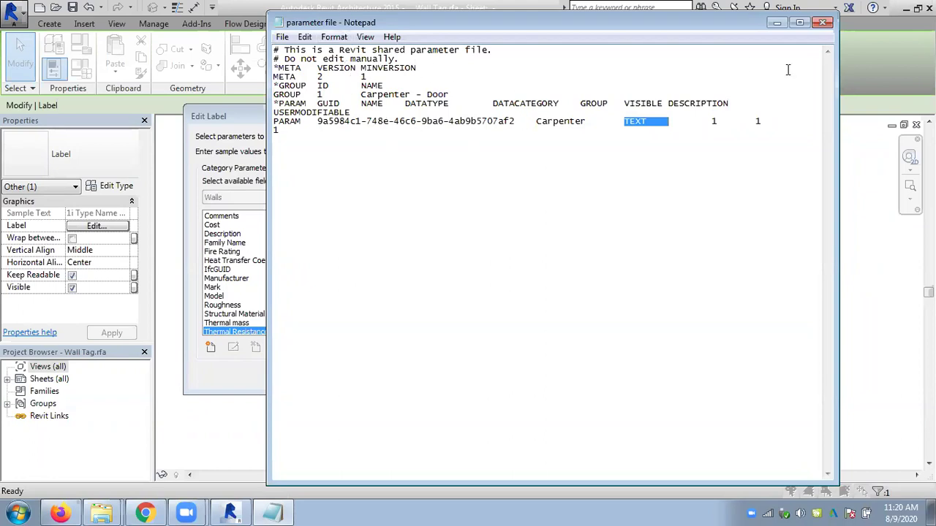
pyautogui.click(823, 23)
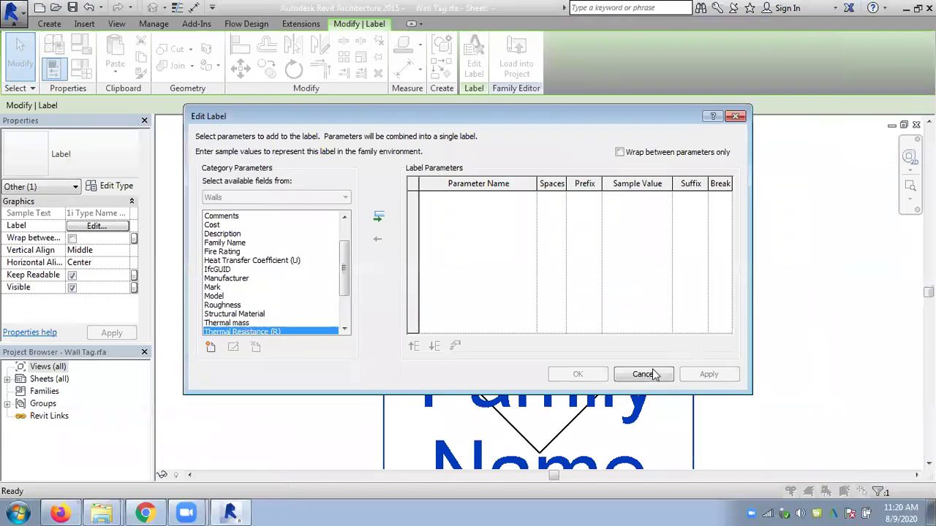
# - Cancel the label edits and send the parameter file to the Recycle Bin
pyautogui.click(650, 374)
pyautogui.click(932, 512)
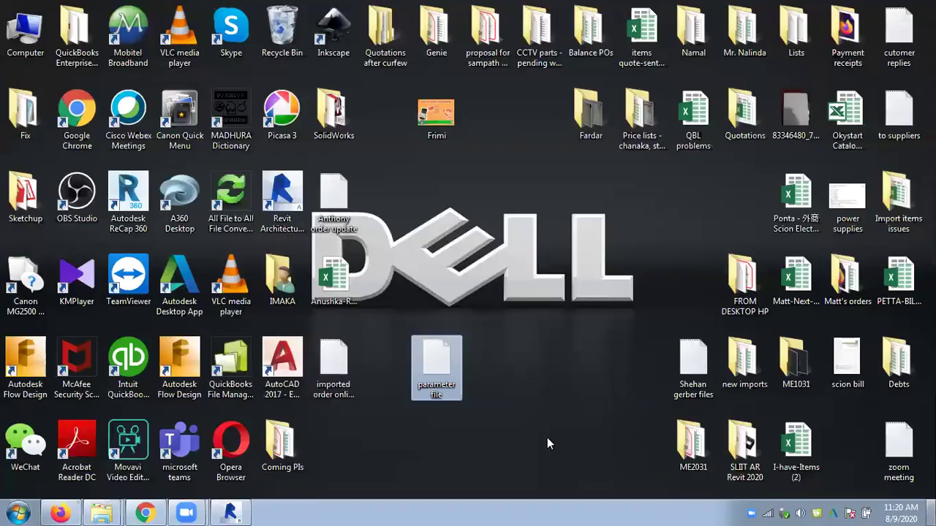
pyautogui.press('Delete')
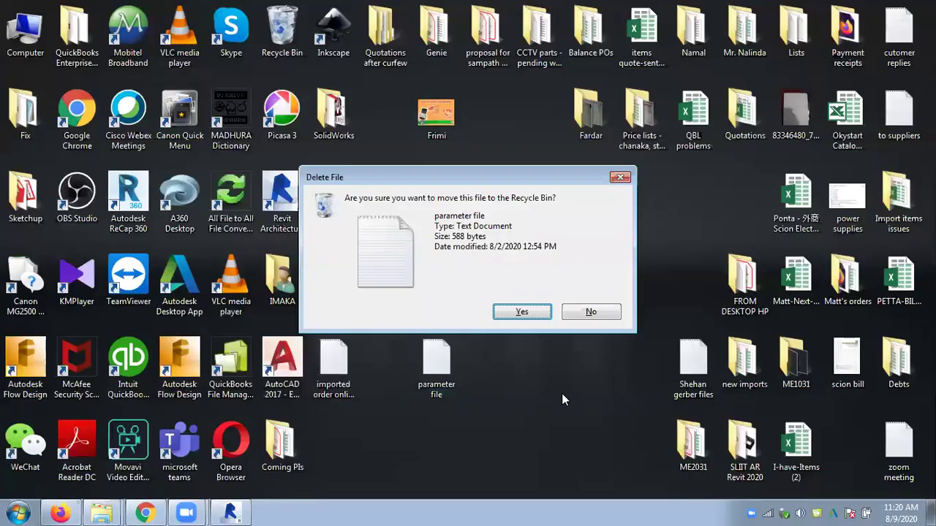
pyautogui.press('Return')
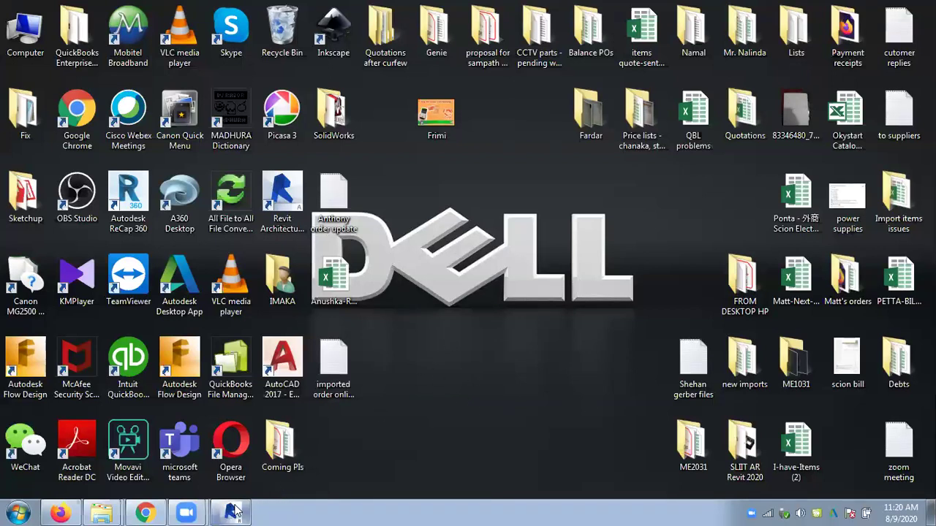
# - Clear Type Mark, Type Name and Family Name from the wall tag label
pyautogui.click(229, 514)
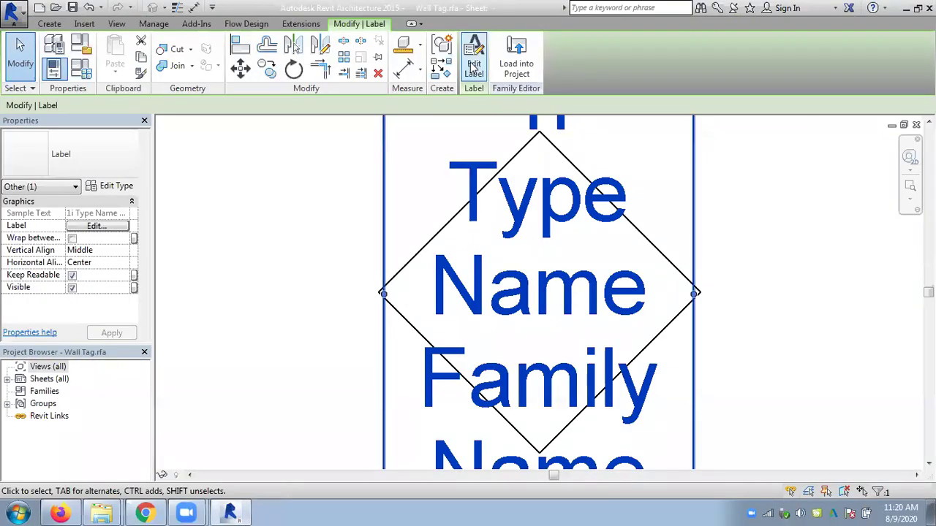
pyautogui.click(474, 64)
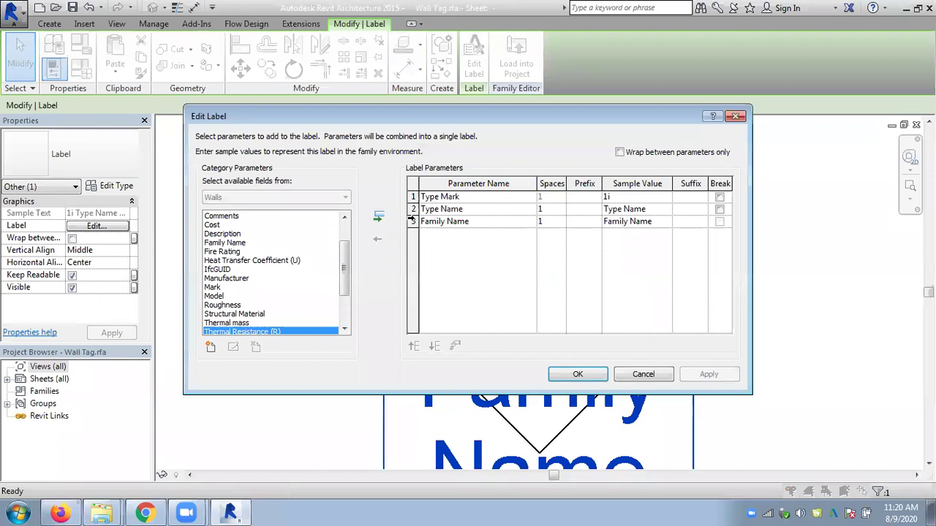
pyautogui.click(412, 220)
pyautogui.click(414, 197)
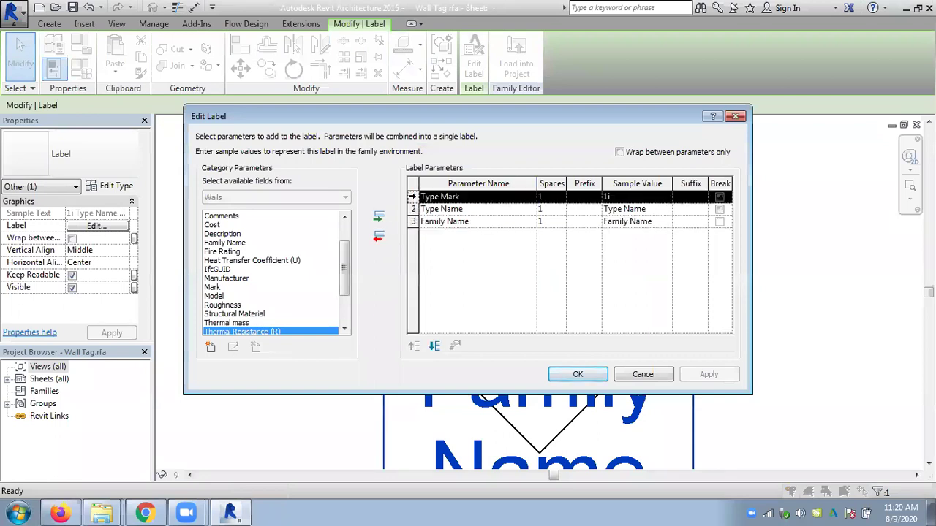
pyautogui.click(378, 238)
pyautogui.click(378, 239)
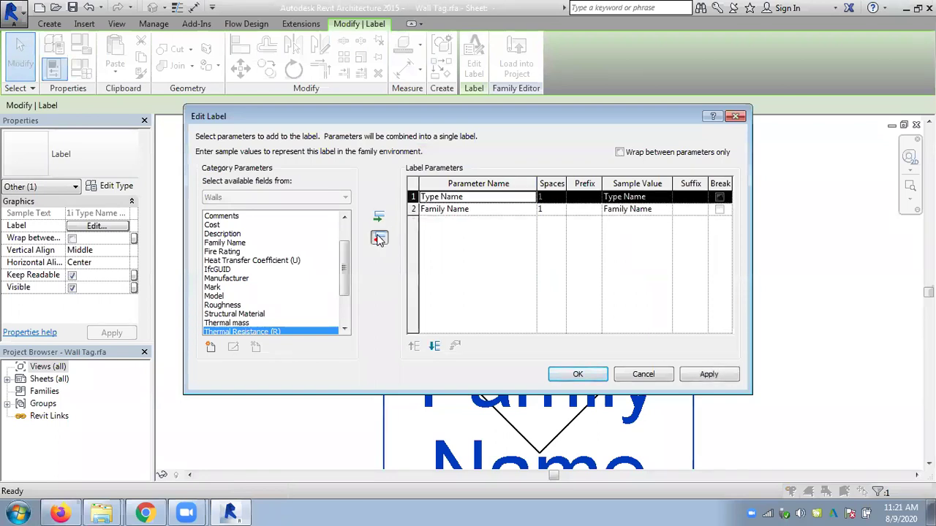
pyautogui.click(378, 238)
# - Create a new shared parameter file, parameter file.txt, on the desktop
pyautogui.click(211, 348)
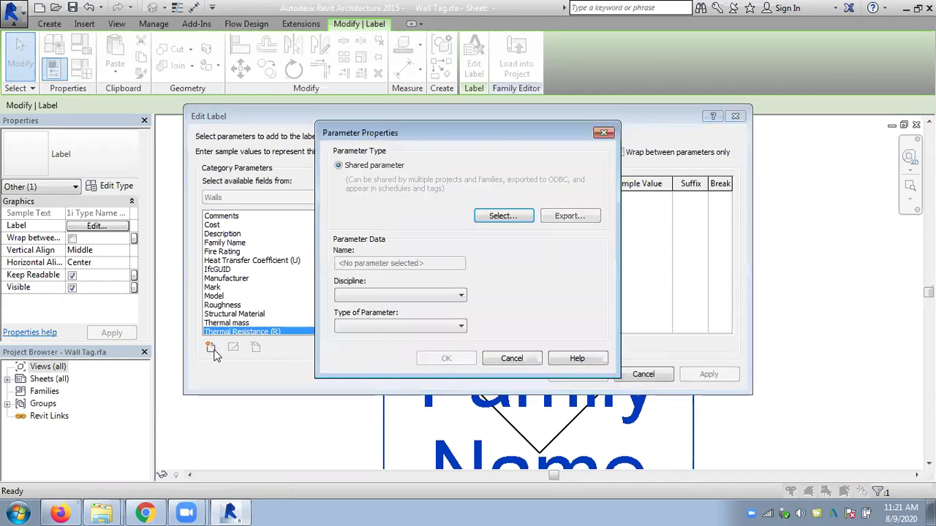
pyautogui.click(503, 217)
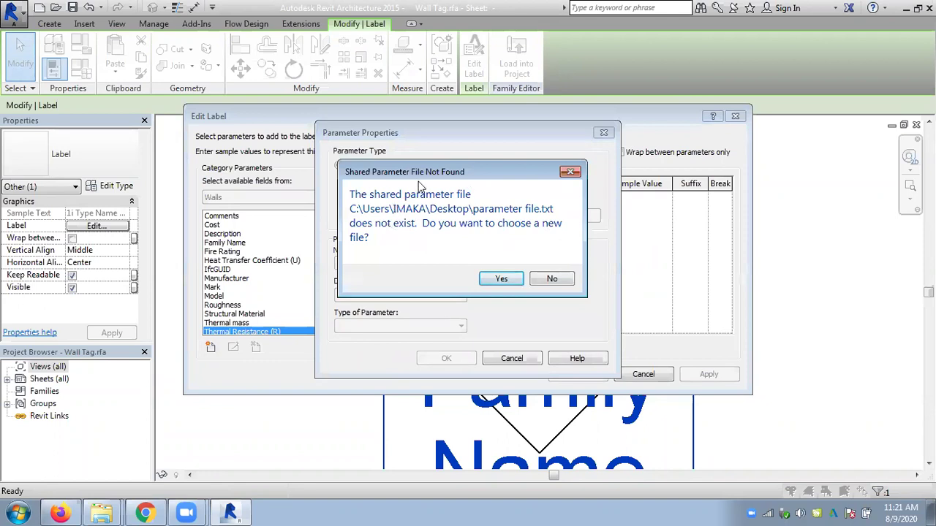
pyautogui.click(503, 279)
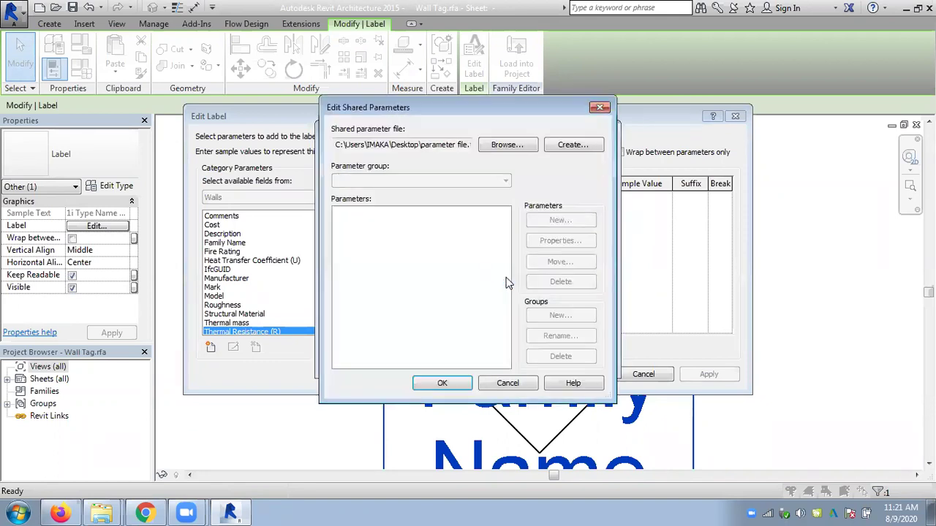
pyautogui.click(572, 146)
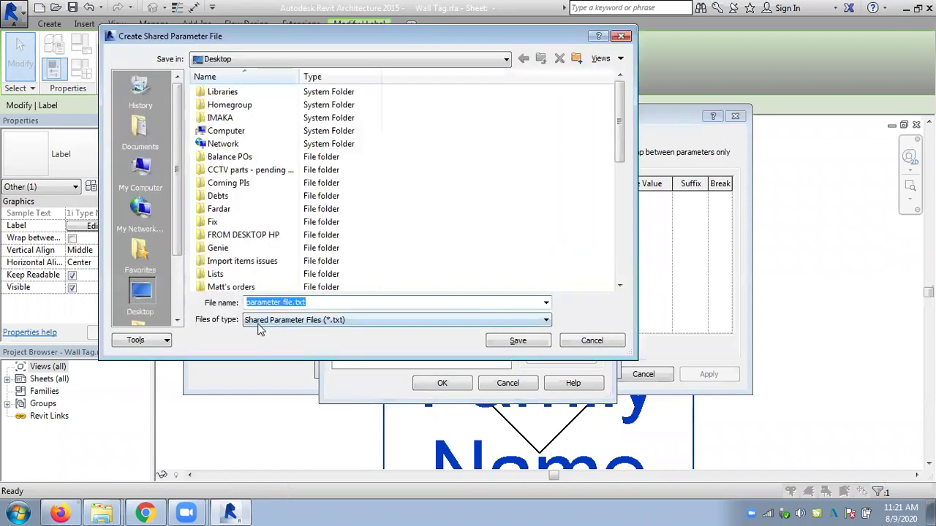
pyautogui.click(514, 343)
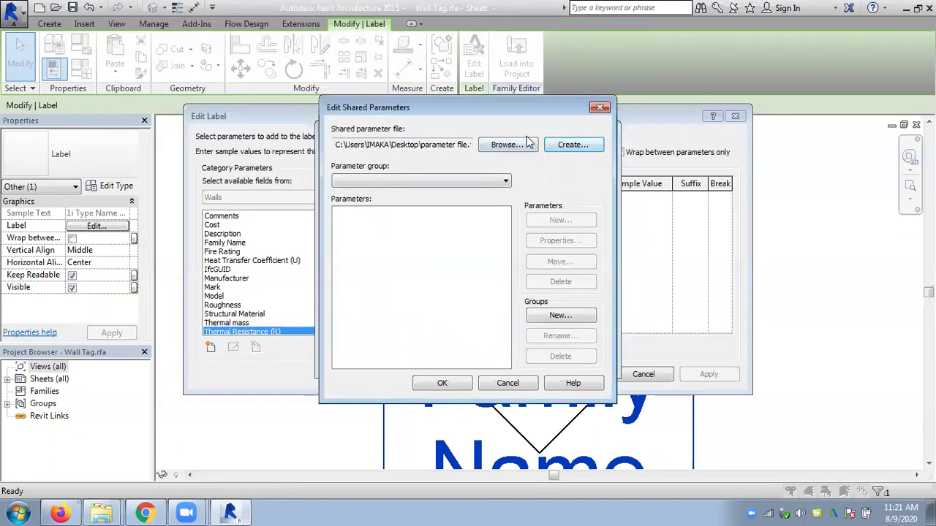
# - Create group Mason holding a Common, Text shared parameter named Mason 1
pyautogui.click(558, 316)
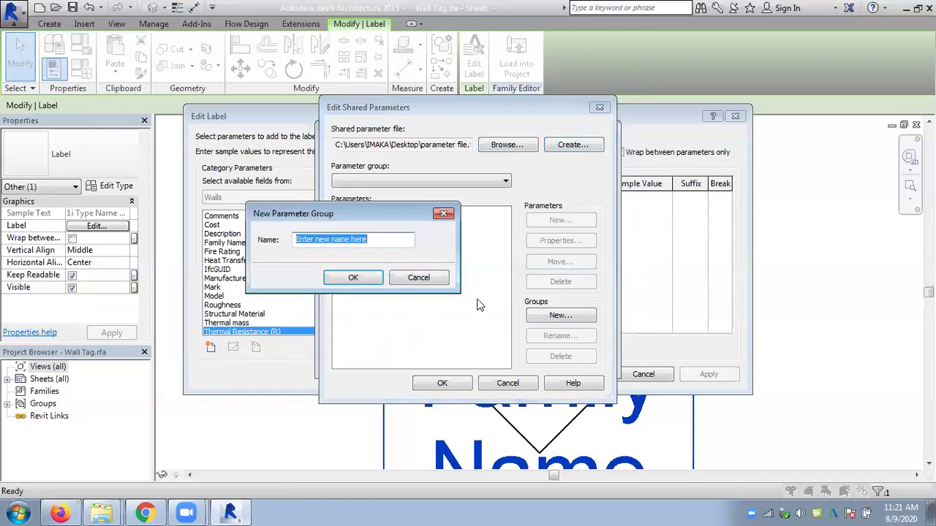
pyautogui.write('Mason')
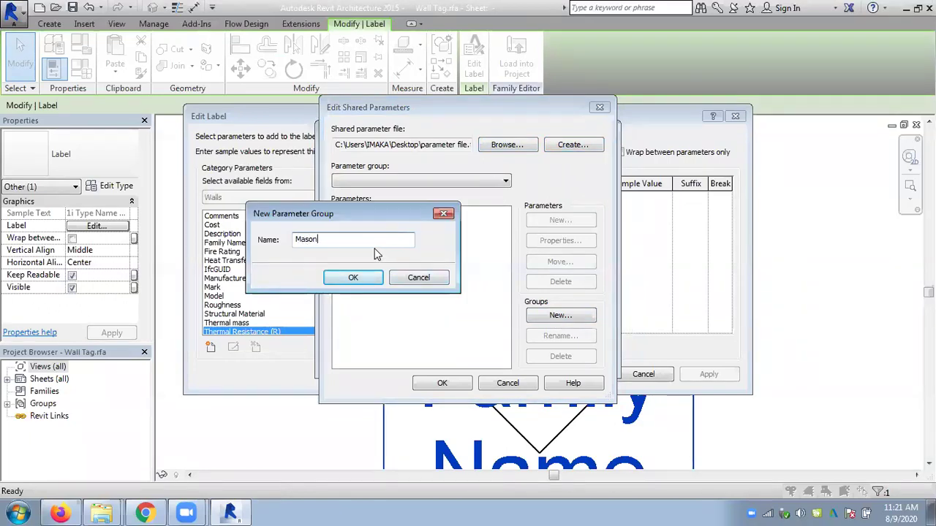
pyautogui.click(362, 278)
pyautogui.click(559, 221)
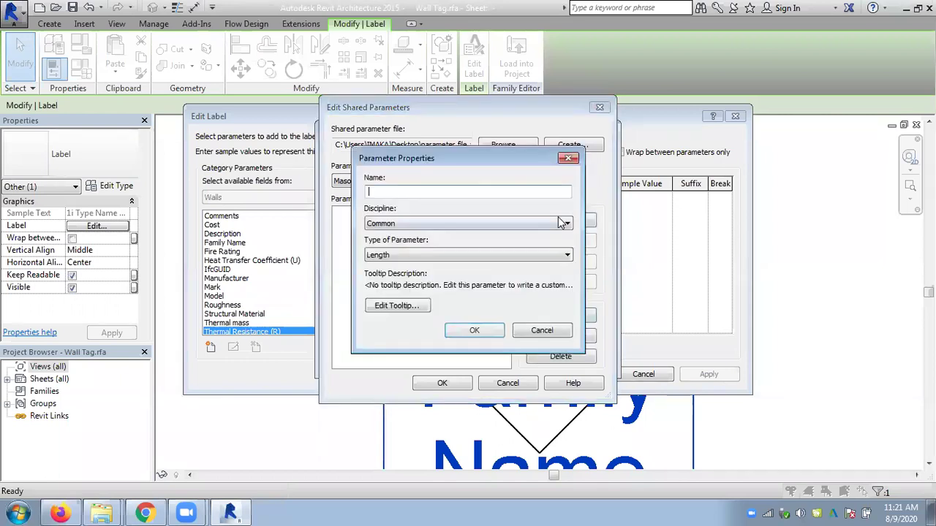
pyautogui.write('Mas')
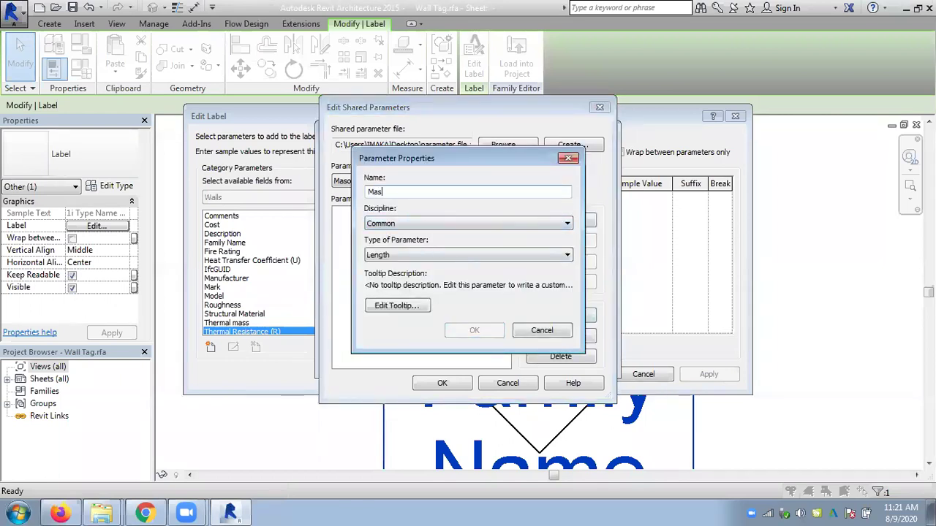
pyautogui.write('on 1')
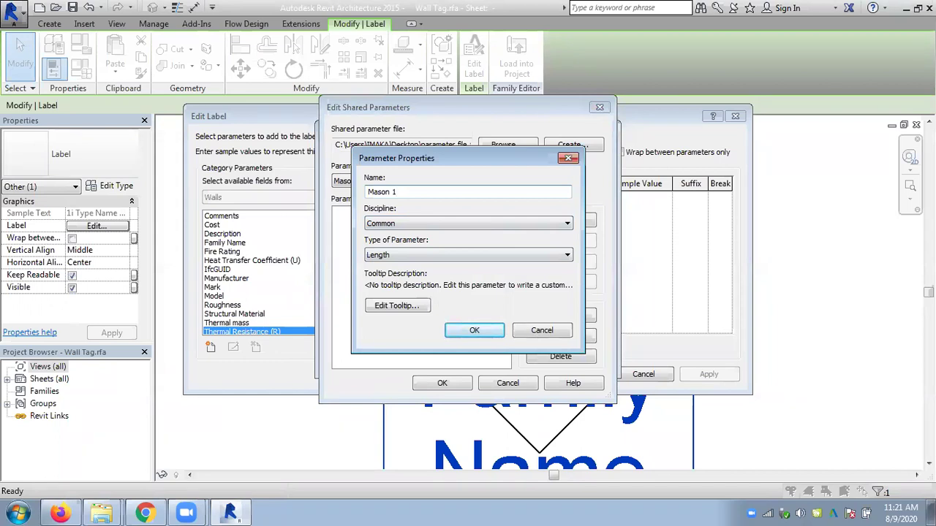
pyautogui.click(375, 223)
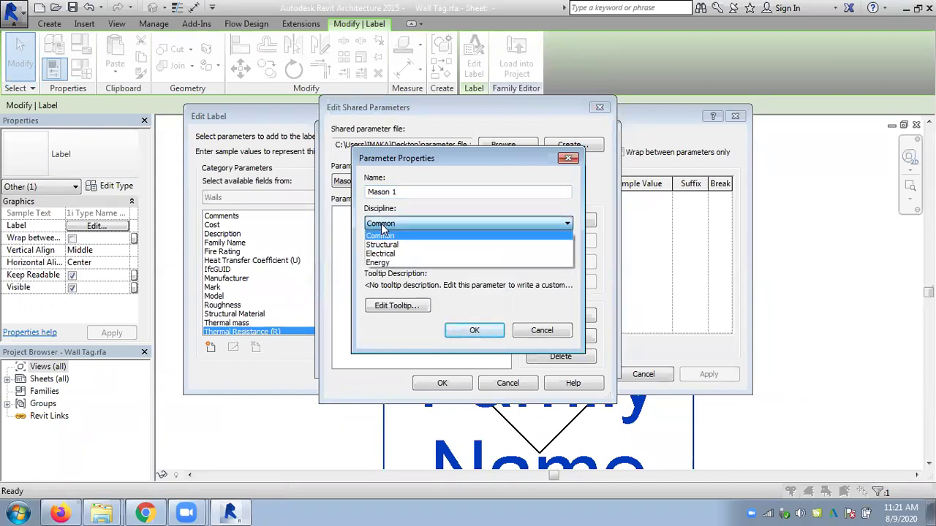
pyautogui.click(381, 233)
pyautogui.click(382, 255)
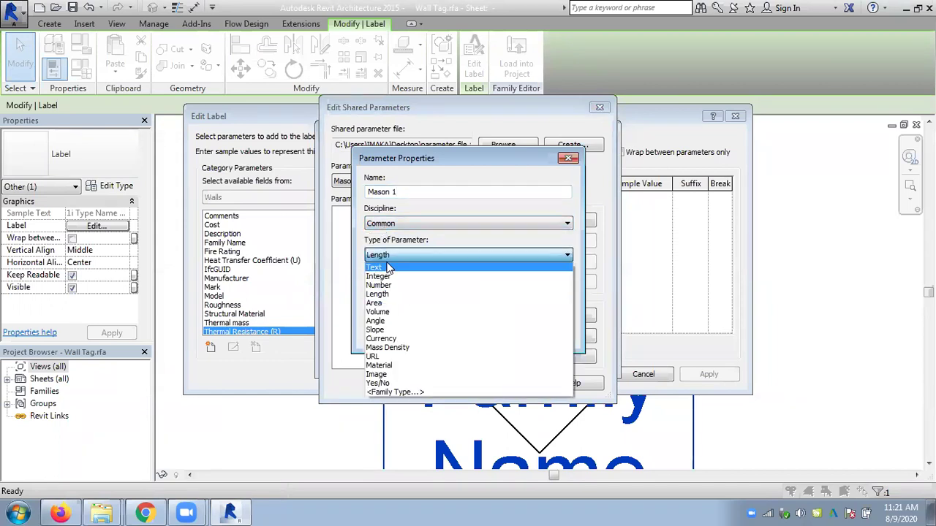
pyautogui.click(393, 266)
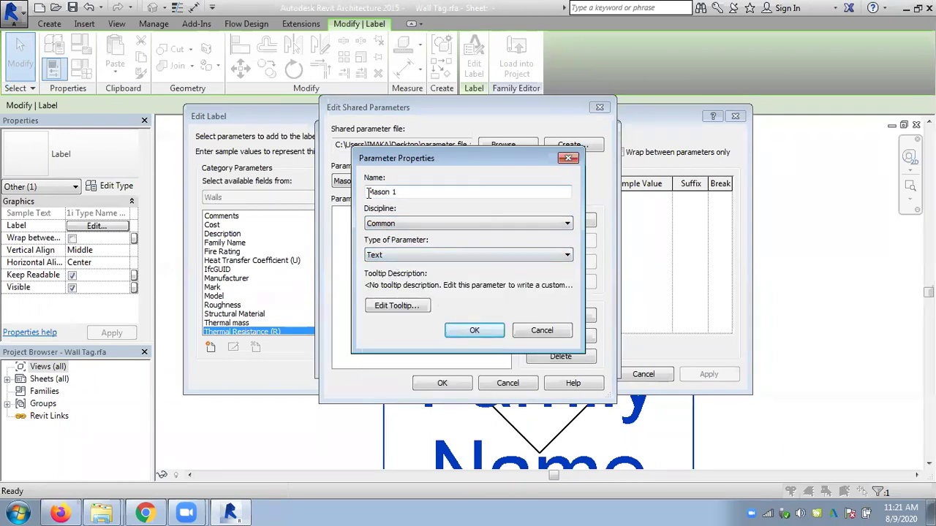
pyautogui.click(480, 329)
# - Add Mason 1 as the wall tag label's only parameter
pyautogui.click(373, 221)
pyautogui.click(452, 382)
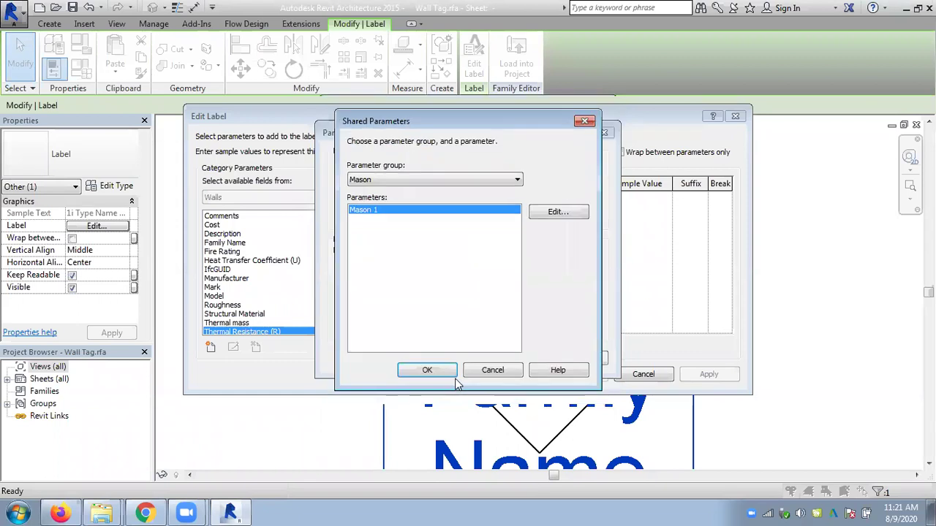
pyautogui.click(448, 371)
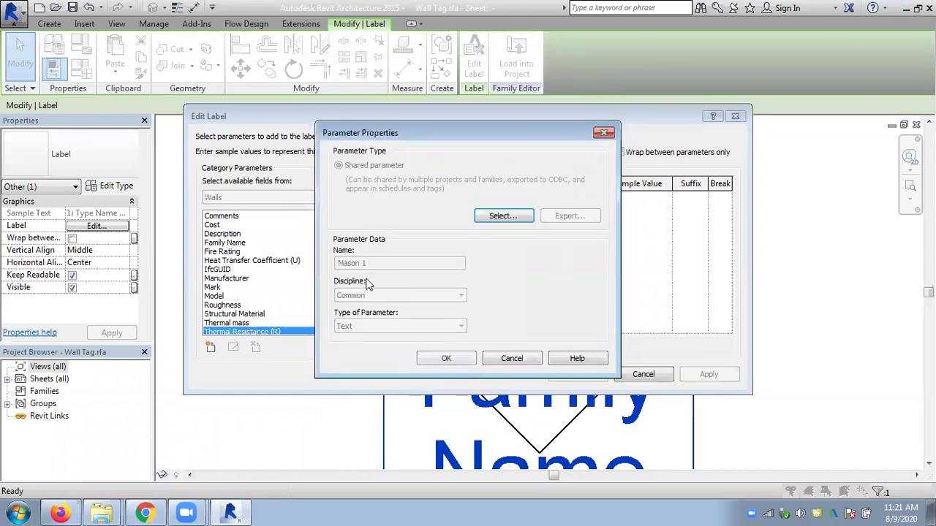
pyautogui.click(433, 359)
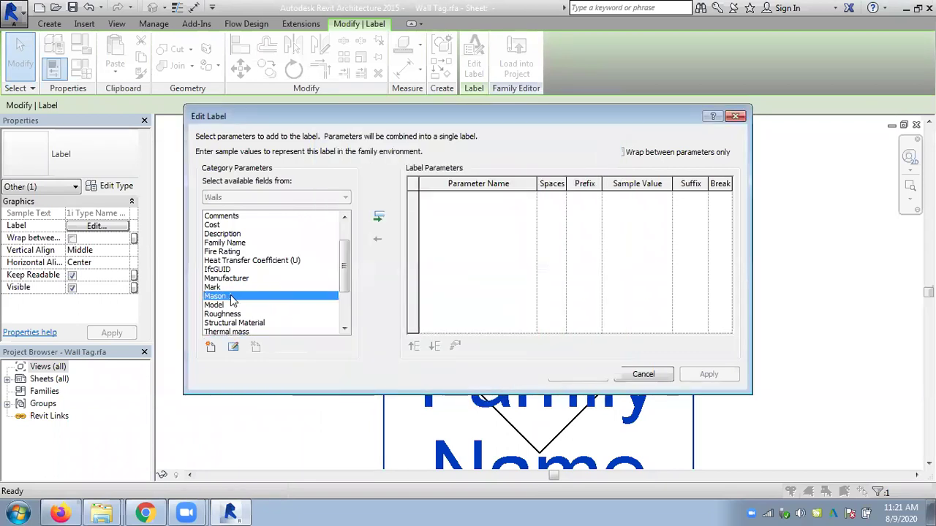
pyautogui.click(378, 217)
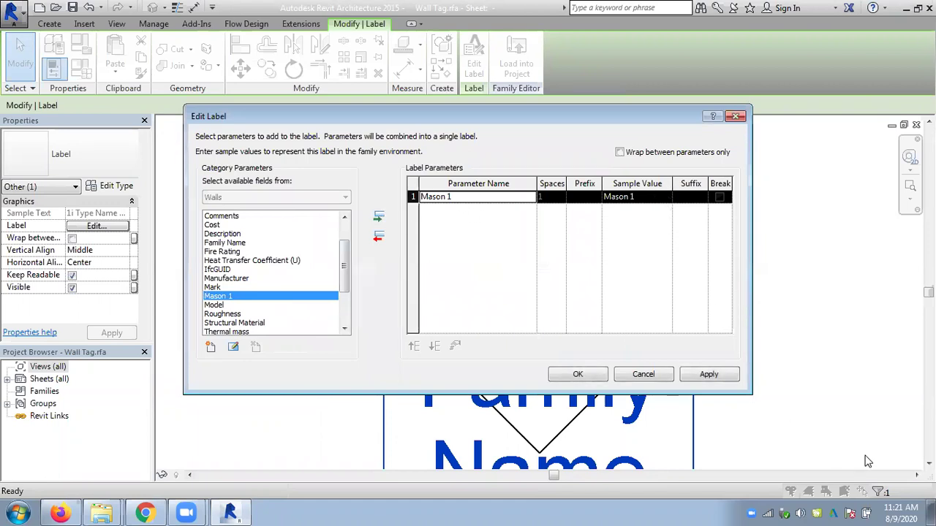
# - Check the Mason 1 line in parameter file.txt in Notepad, then close it
pyautogui.click(930, 513)
pyautogui.doubleClick(343, 444)
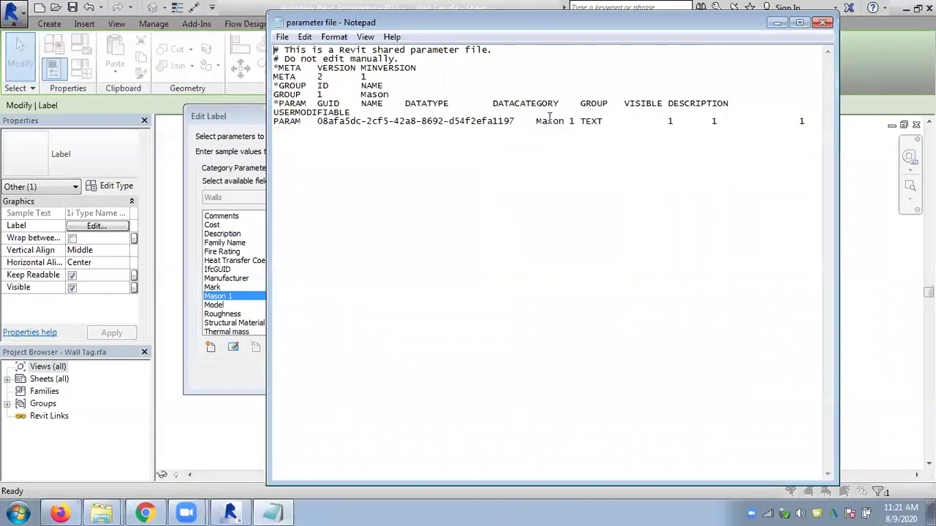
pyautogui.click(574, 121)
pyautogui.hotkey('shift', 'Home')
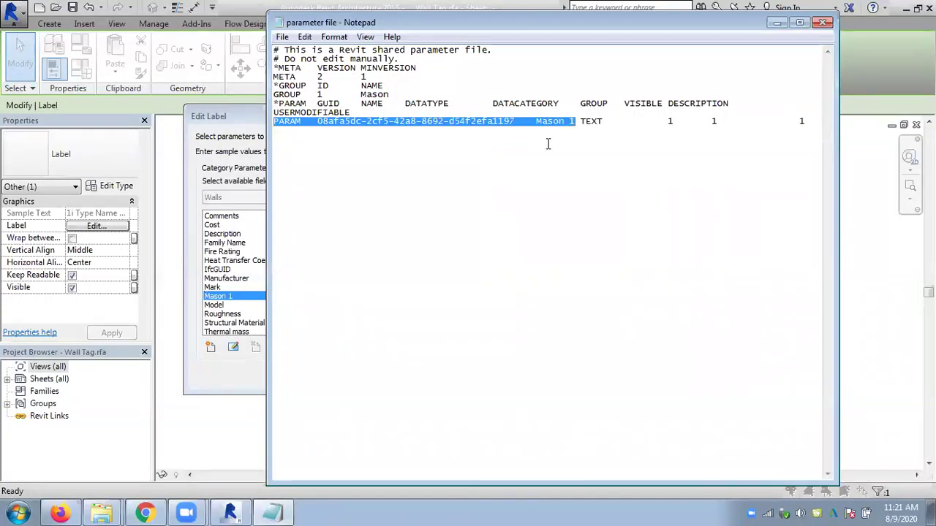
pyautogui.click(824, 22)
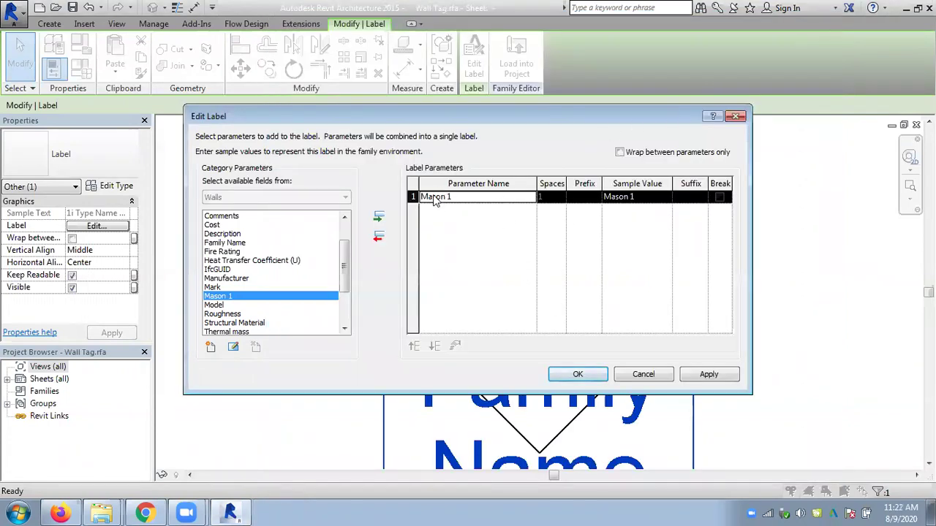
# - Confirm the Mason 1 label and reload the wall tag, overwriting the existing family
pyautogui.click(575, 373)
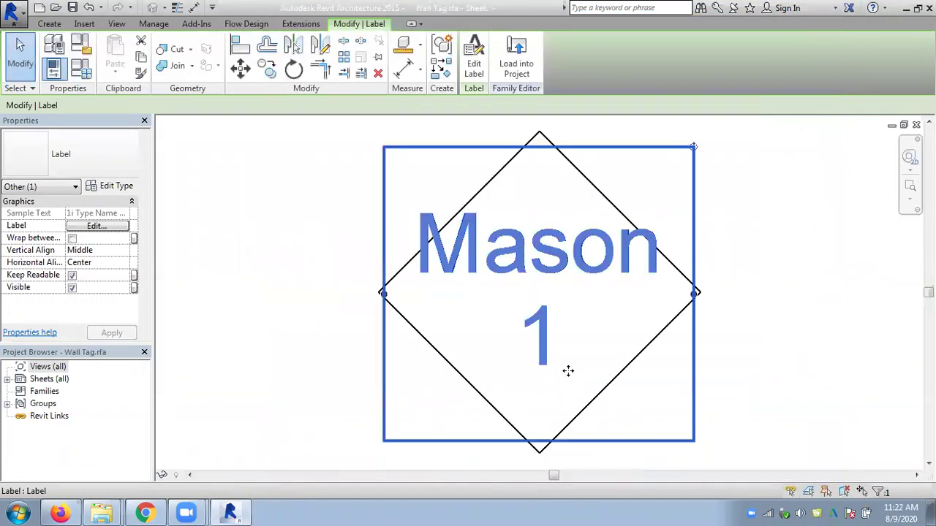
pyautogui.click(519, 70)
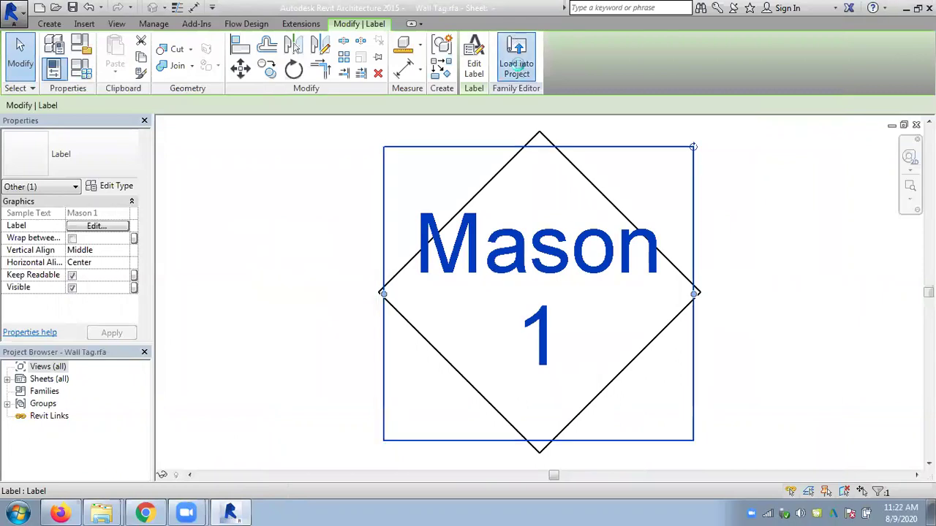
pyautogui.click(437, 215)
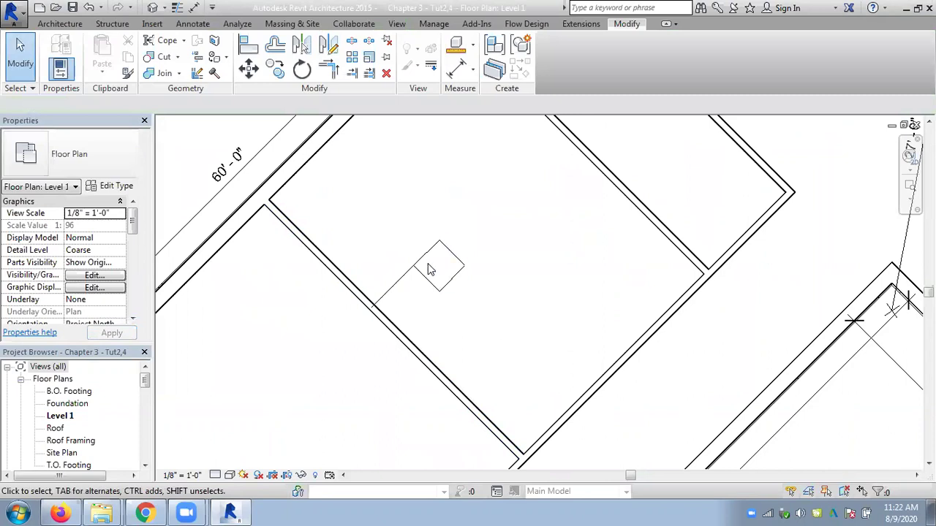
# - Select and deselect a wall in the Level 1 plan to check its tag
pyautogui.scroll(-1, 495, 290)
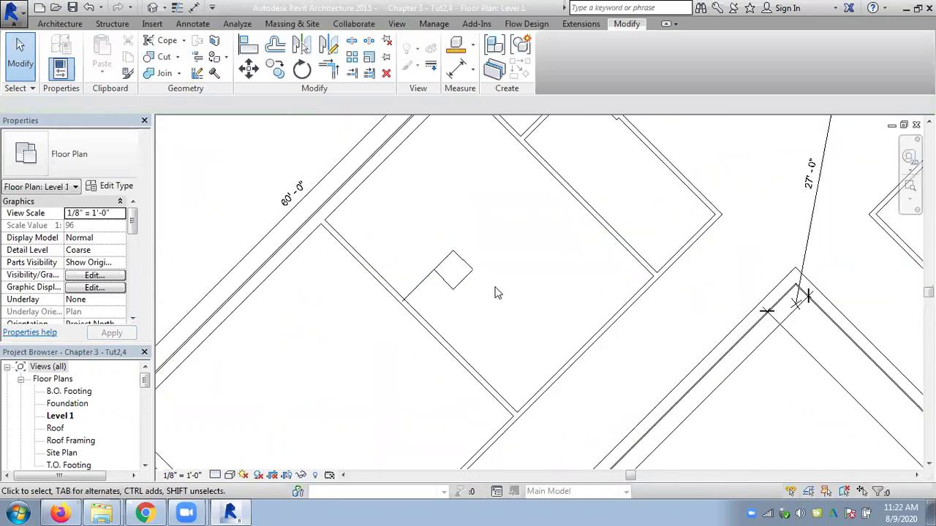
pyautogui.click(443, 345)
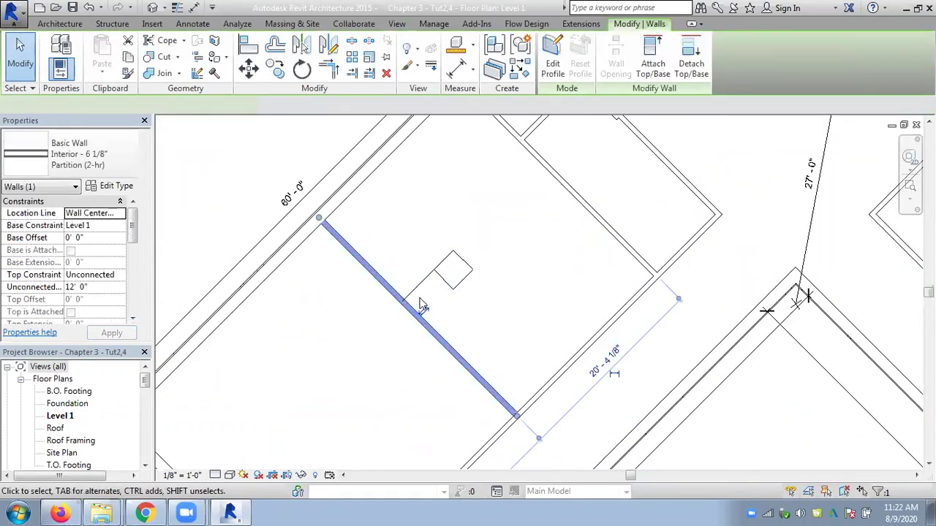
pyautogui.click(432, 231)
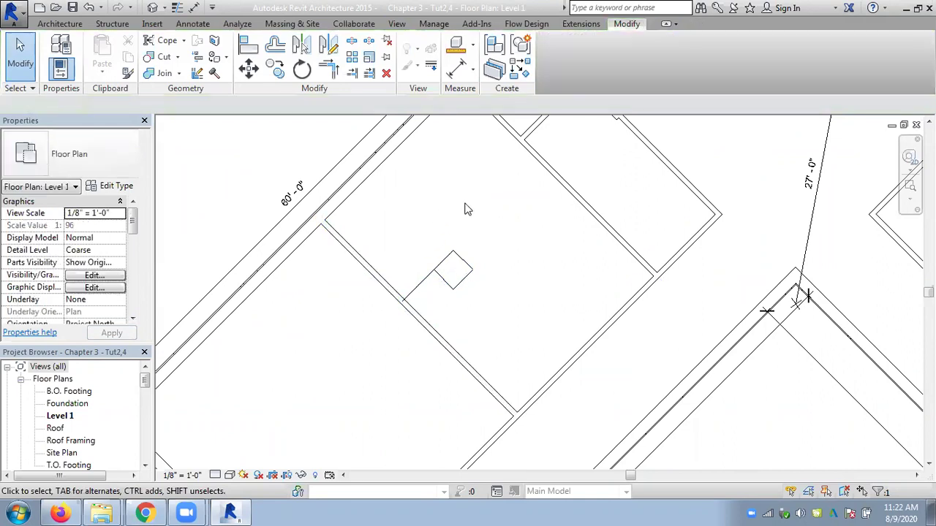
pyautogui.click(434, 23)
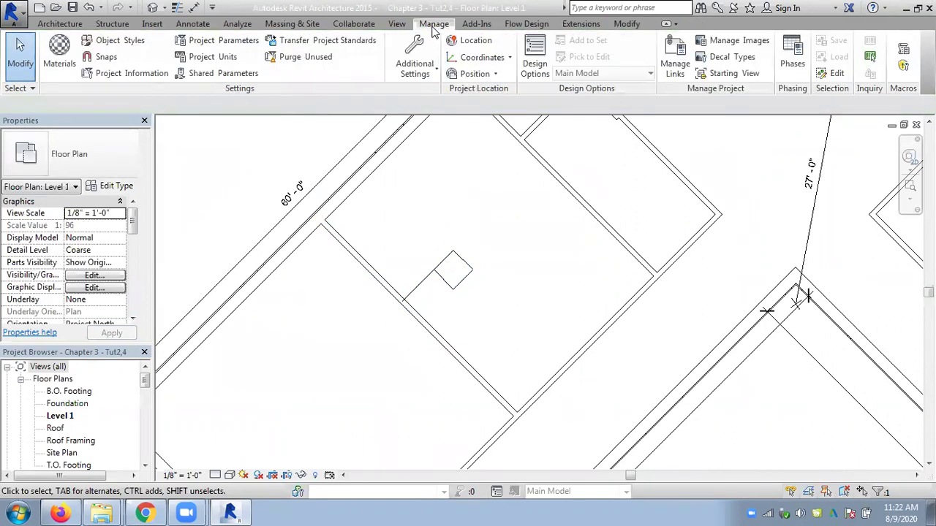
# - Review Mason 1's properties in Shared Parameters without changes, then bring up Project Parameters
pyautogui.click(241, 45)
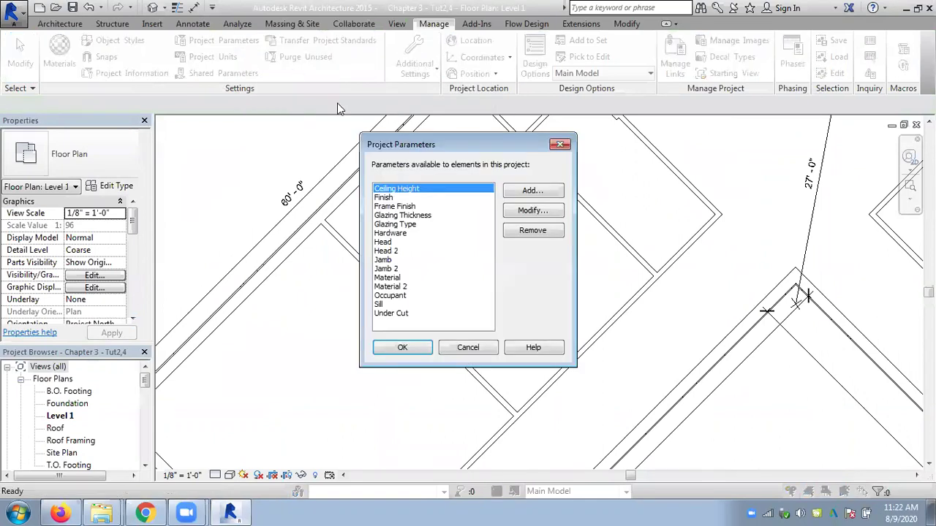
pyautogui.click(467, 347)
pyautogui.click(223, 73)
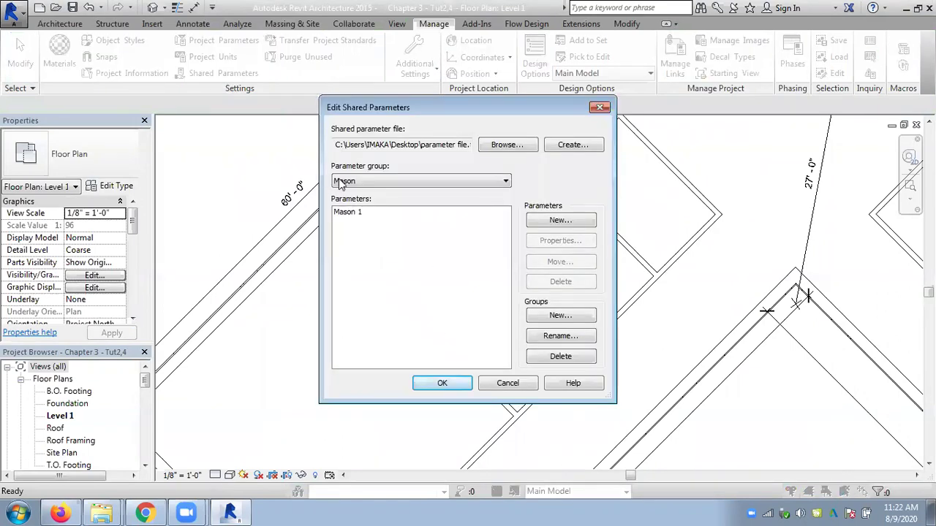
pyautogui.click(351, 214)
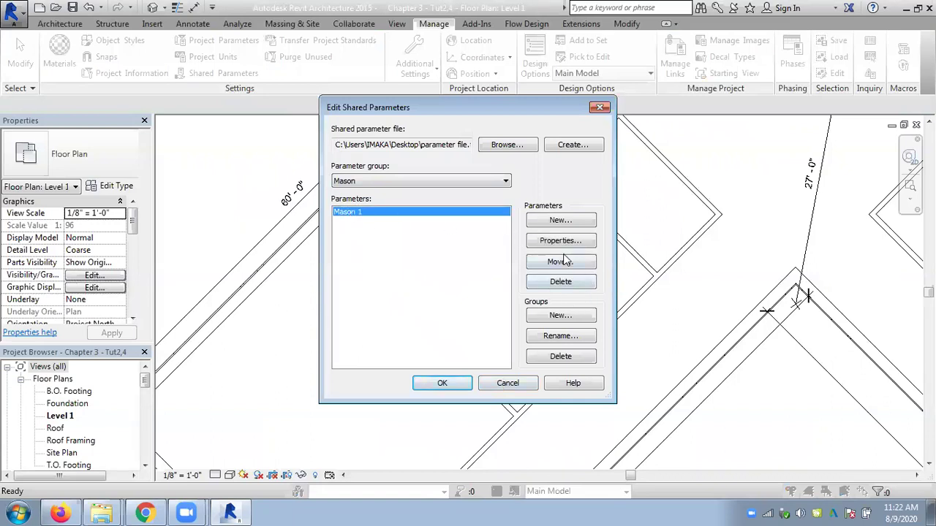
pyautogui.click(561, 241)
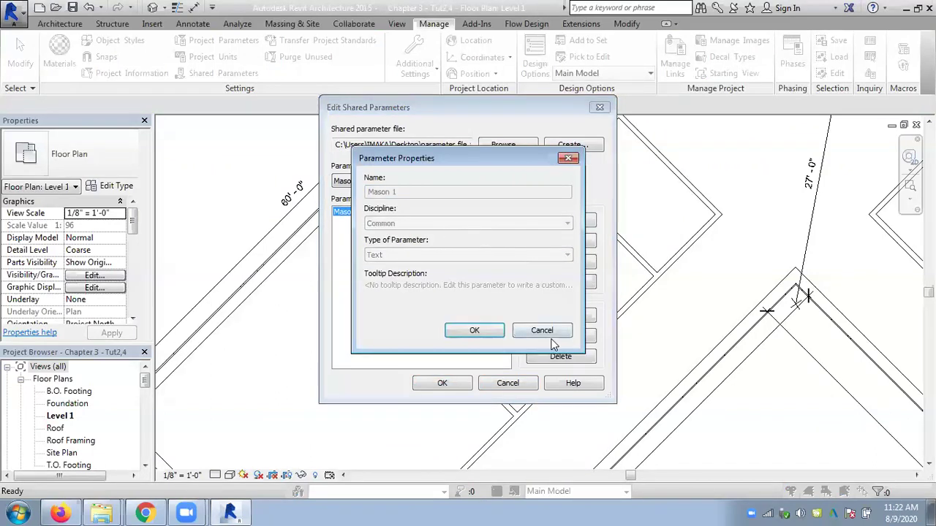
pyautogui.click(550, 333)
pyautogui.click(508, 383)
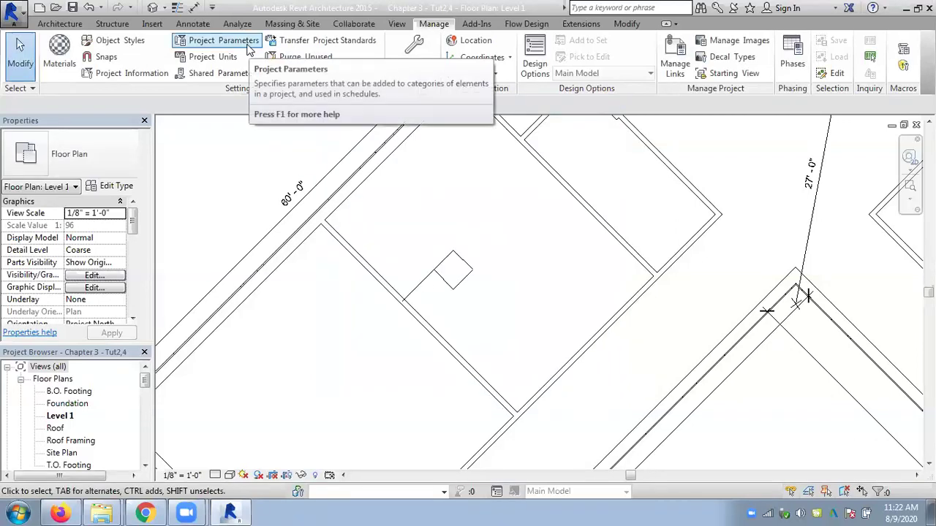
pyautogui.click(227, 43)
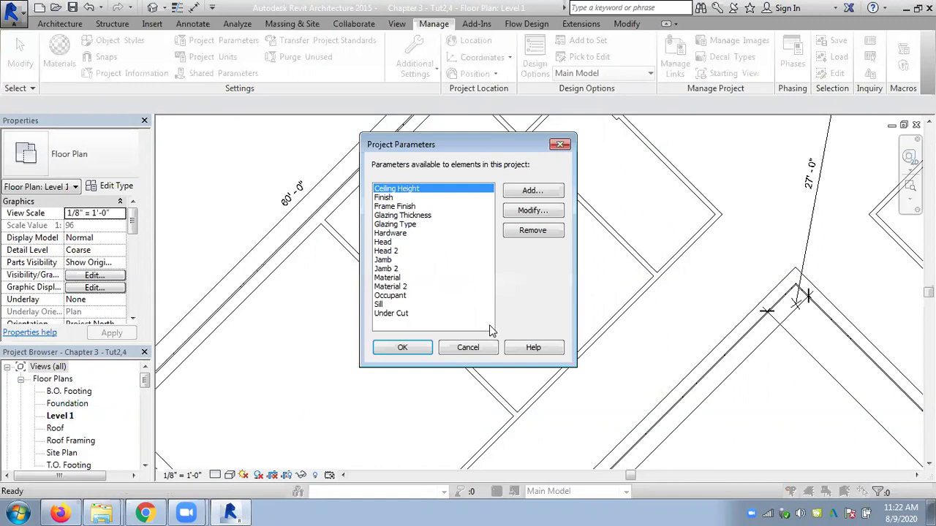
# - Add a new shared project parameter using Mason 1, grouped under Other
pyautogui.click(536, 191)
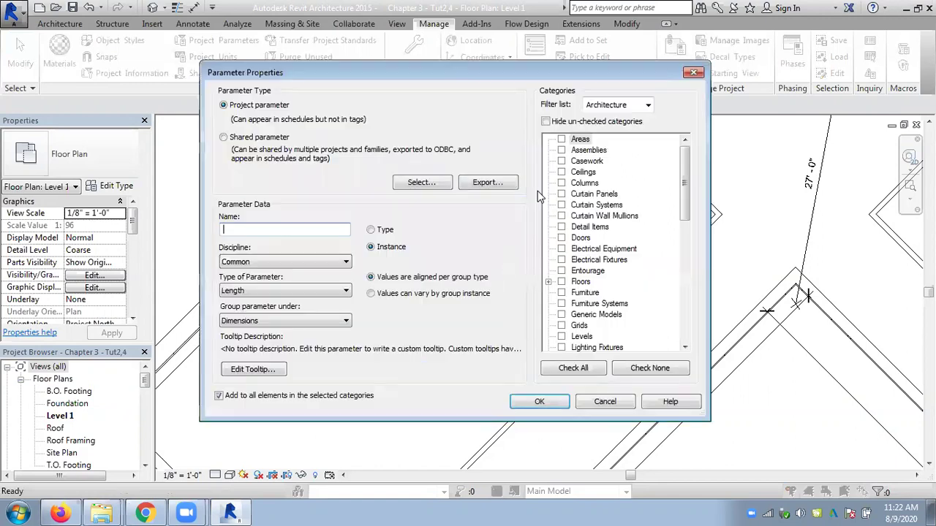
pyautogui.click(268, 140)
pyautogui.click(432, 182)
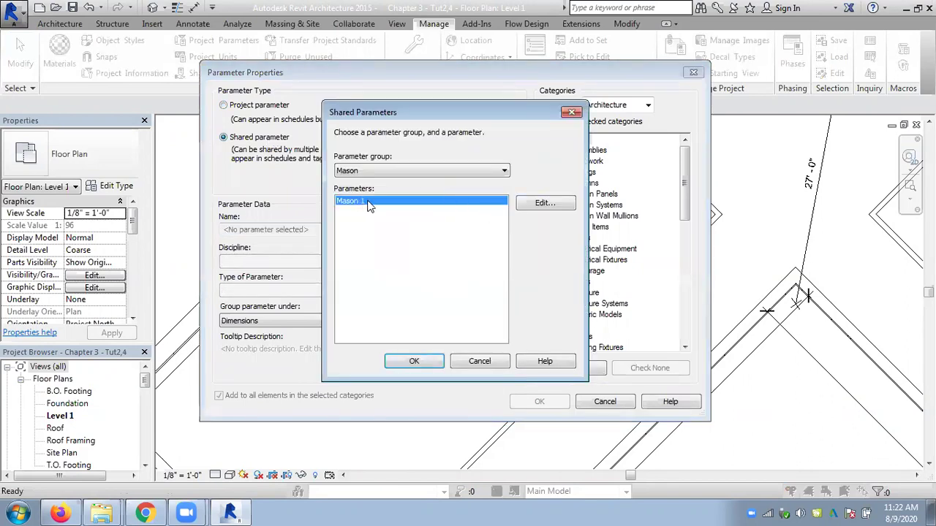
pyautogui.click(414, 361)
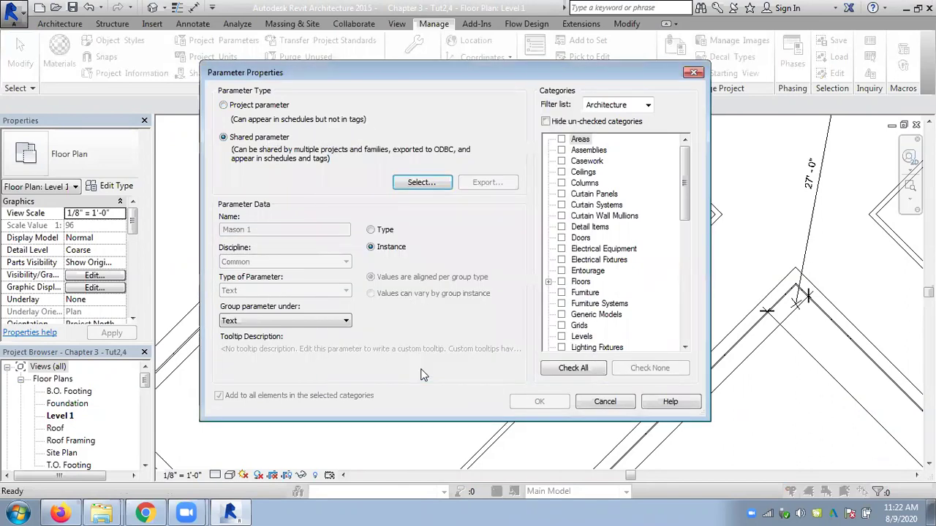
pyautogui.click(249, 324)
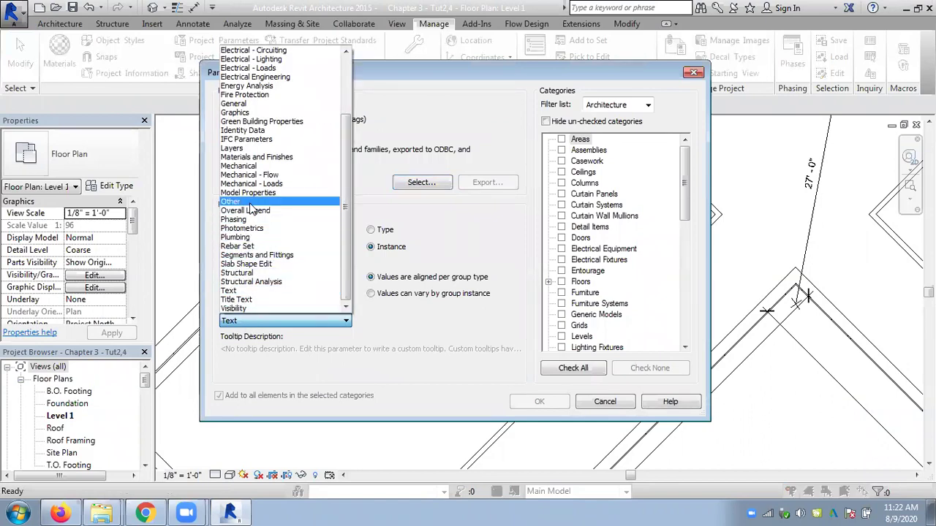
pyautogui.click(250, 202)
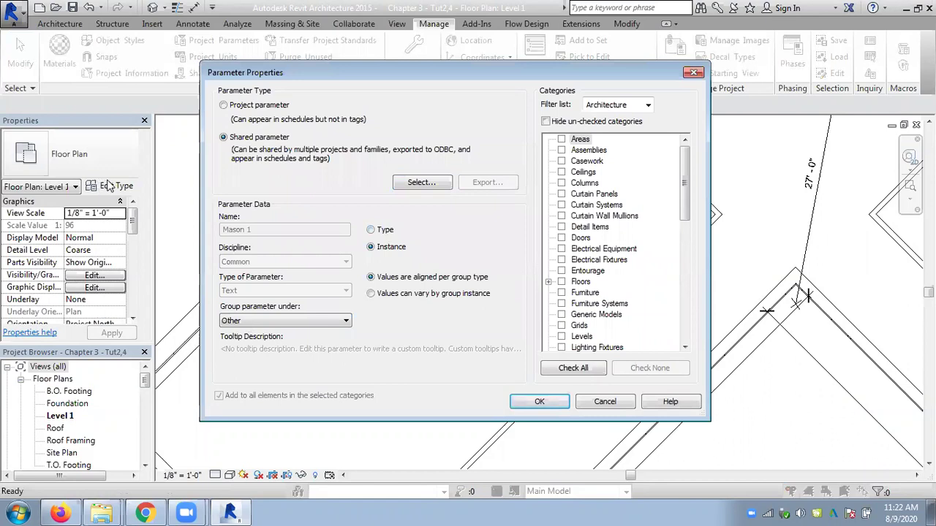
# - Make Mason 1 a Type parameter applied to the Walls category and confirm it
pyautogui.click(370, 231)
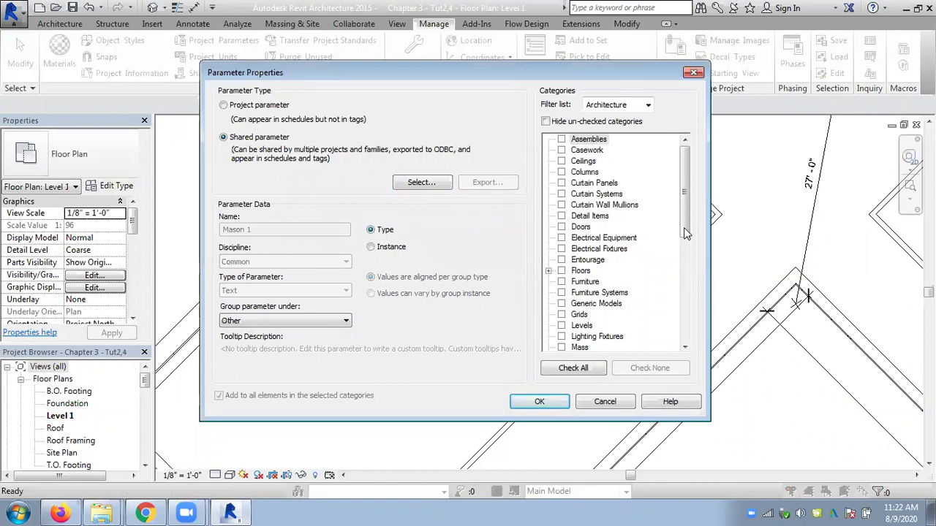
pyautogui.moveTo(686, 232); pyautogui.dragTo(686, 338)
pyautogui.click(561, 325)
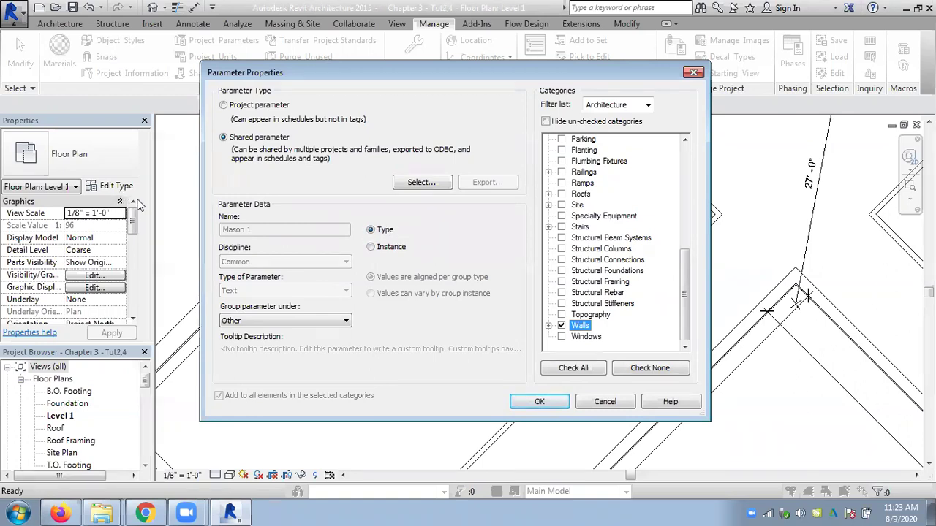
pyautogui.click(226, 322)
pyautogui.click(654, 325)
pyautogui.click(649, 106)
pyautogui.click(649, 107)
pyautogui.click(539, 402)
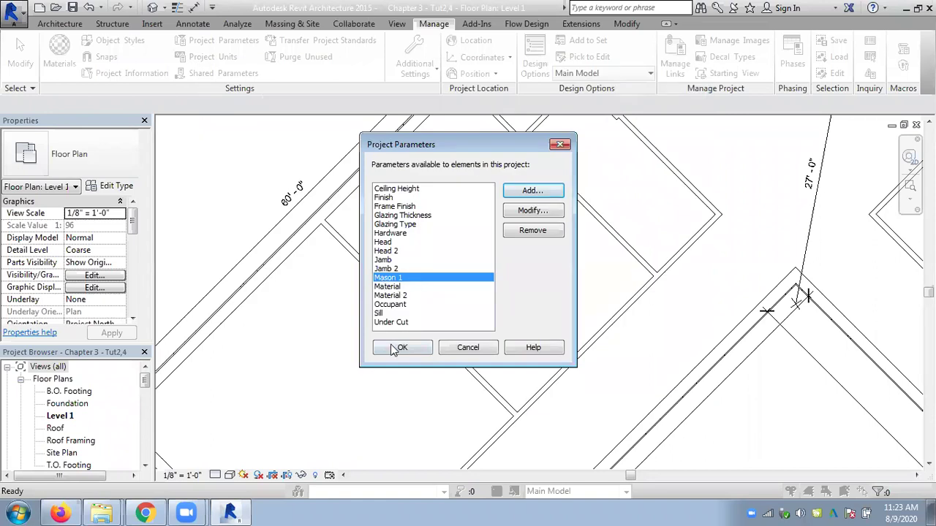
# - Enter Nimal as the interior partition wall type's Mason 1 value in Type Properties
pyautogui.click(400, 348)
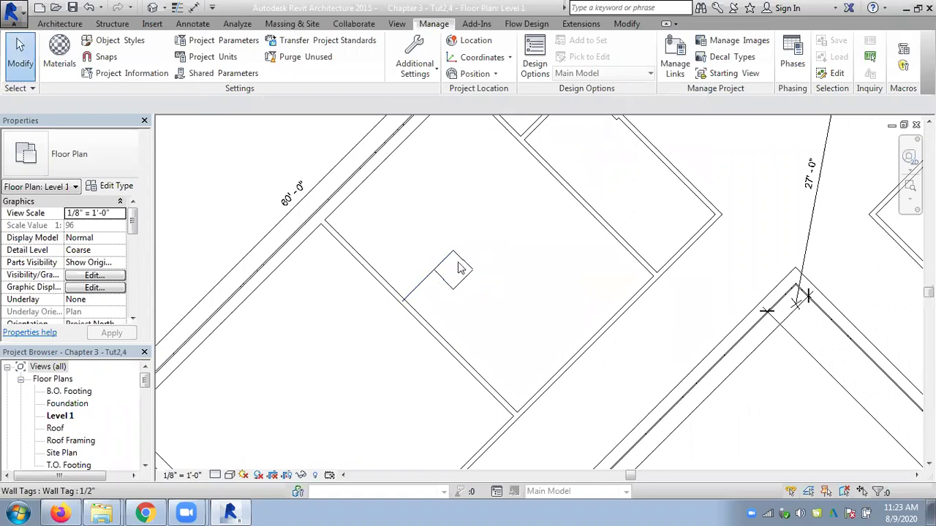
pyautogui.click(395, 286)
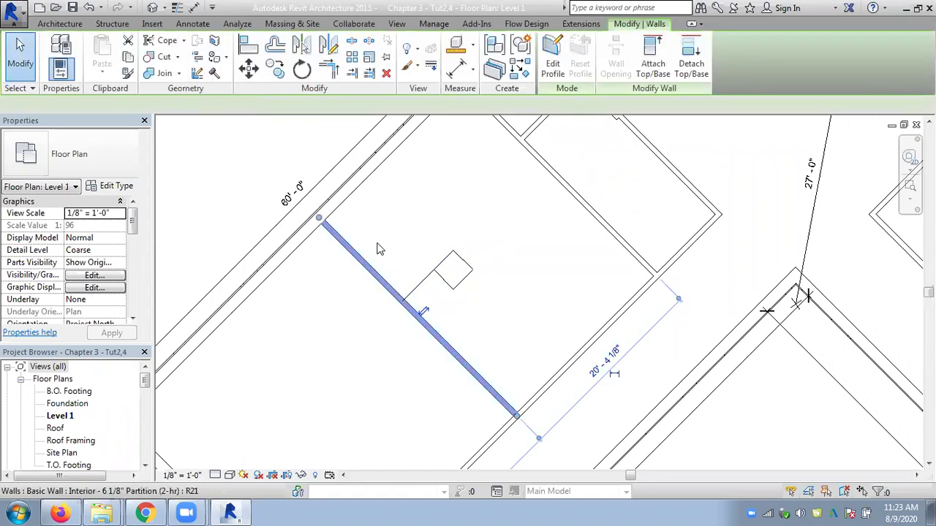
pyautogui.click(126, 188)
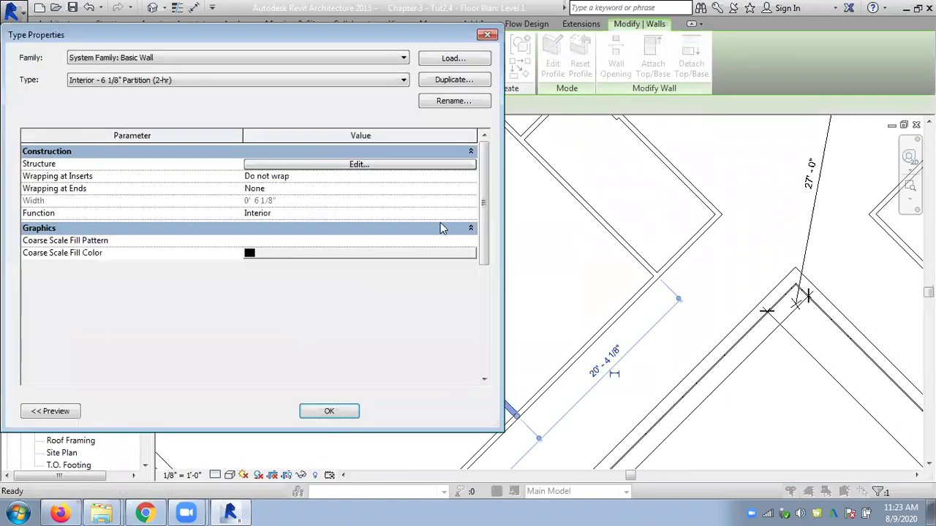
pyautogui.moveTo(481, 251); pyautogui.dragTo(473, 377)
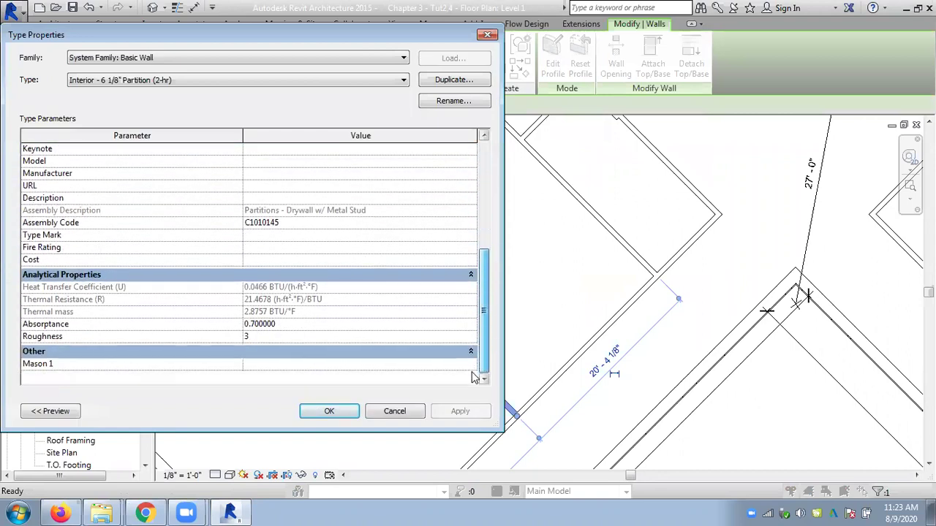
pyautogui.click(255, 369)
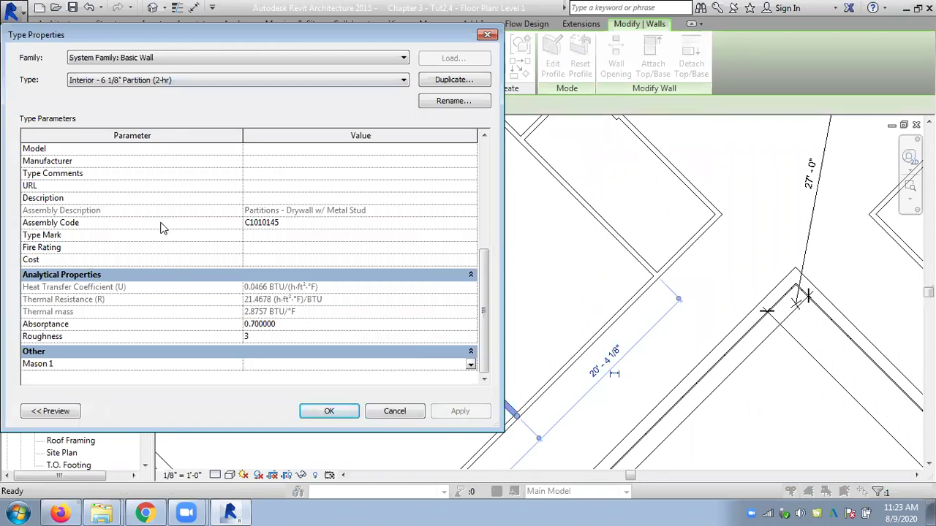
pyautogui.write('Nimal')
pyautogui.click(329, 411)
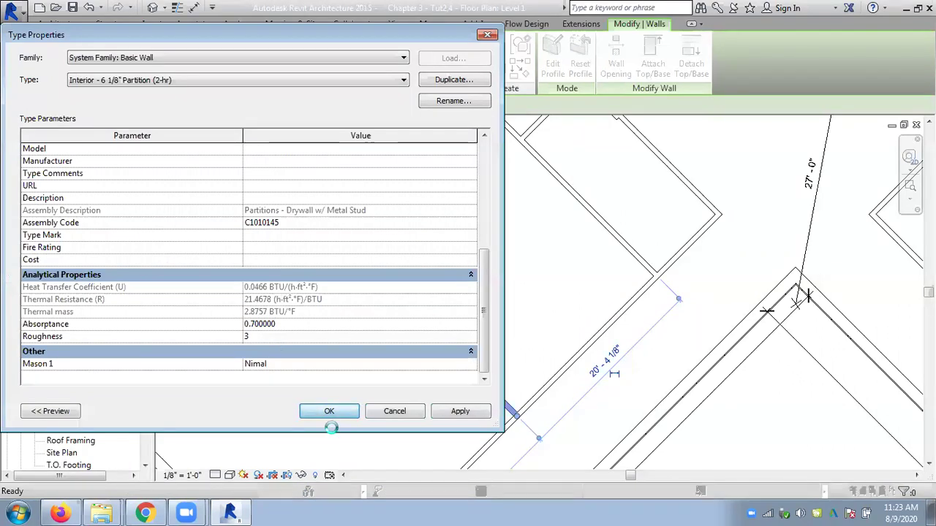
pyautogui.click(468, 314)
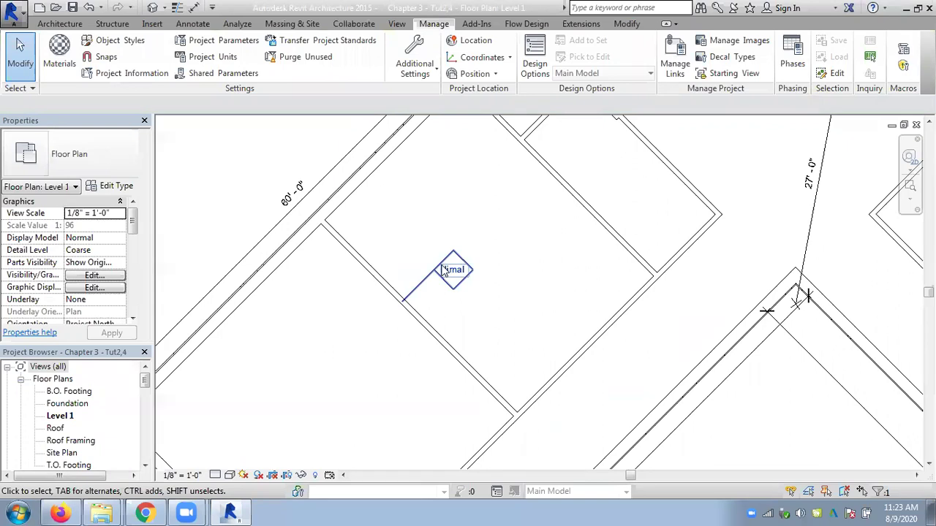
# - Select and delete the interior wall left of the Nimal tag
pyautogui.moveTo(526, 282); pyautogui.dragTo(516, 238, button='middle')
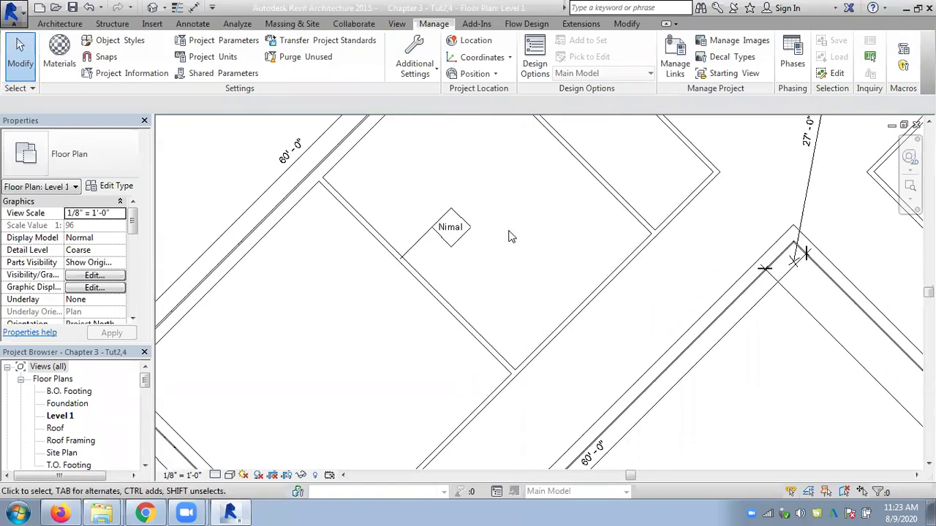
pyautogui.scroll(-1, 511, 236)
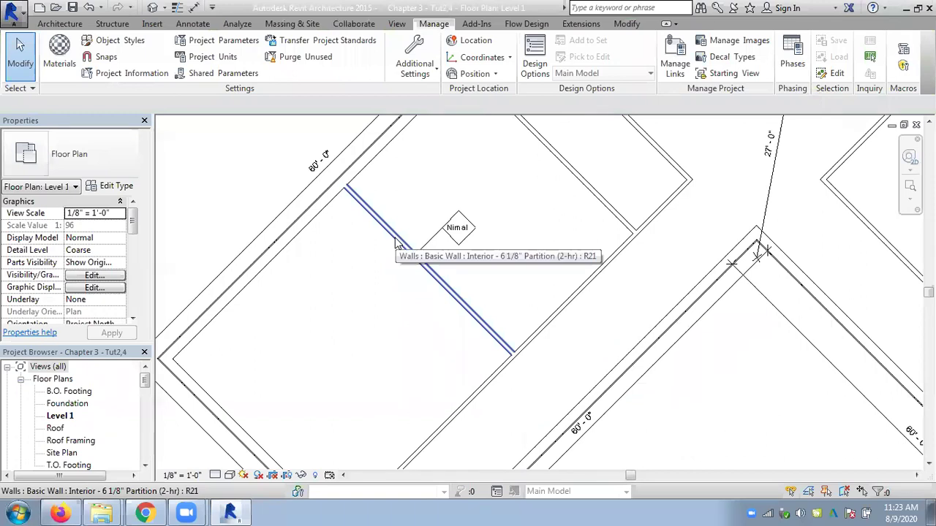
pyautogui.click(395, 239)
pyautogui.press('Delete')
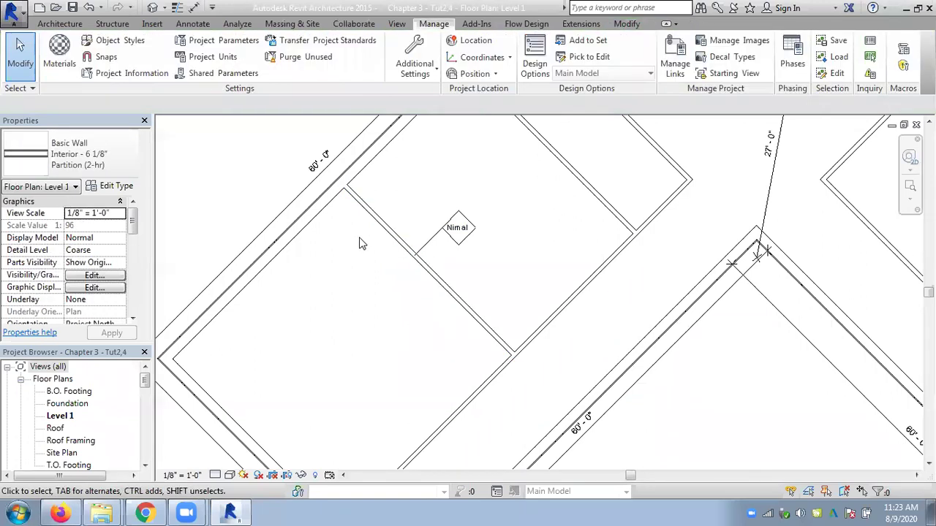
# - Tag two more interior walls and the upper-left exterior wall with Tag by Category
pyautogui.click(196, 24)
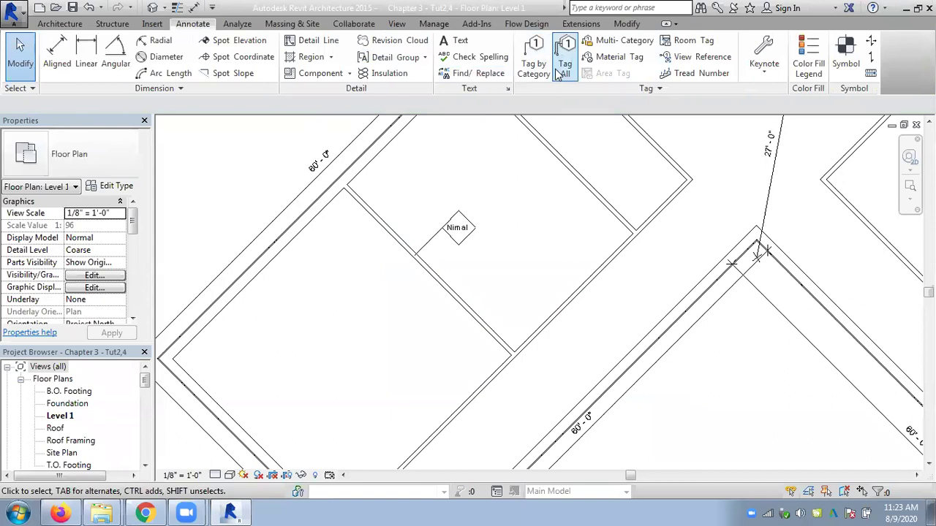
pyautogui.click(536, 60)
pyautogui.click(566, 302)
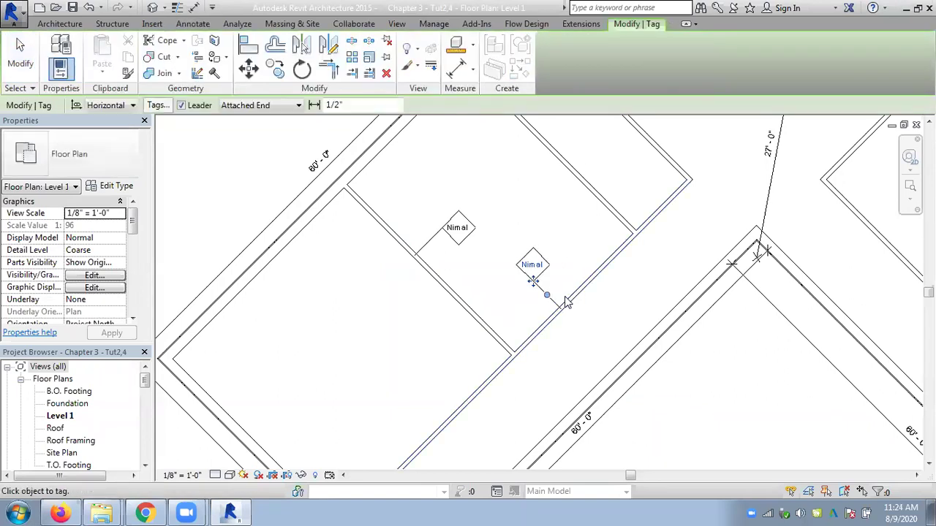
pyautogui.click(588, 188)
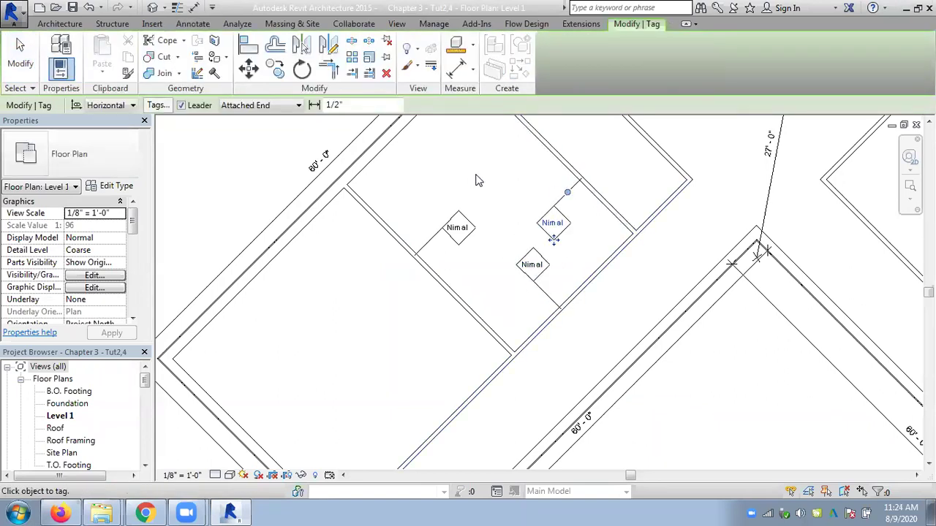
pyautogui.scroll(-2, 475, 180)
pyautogui.click(314, 274)
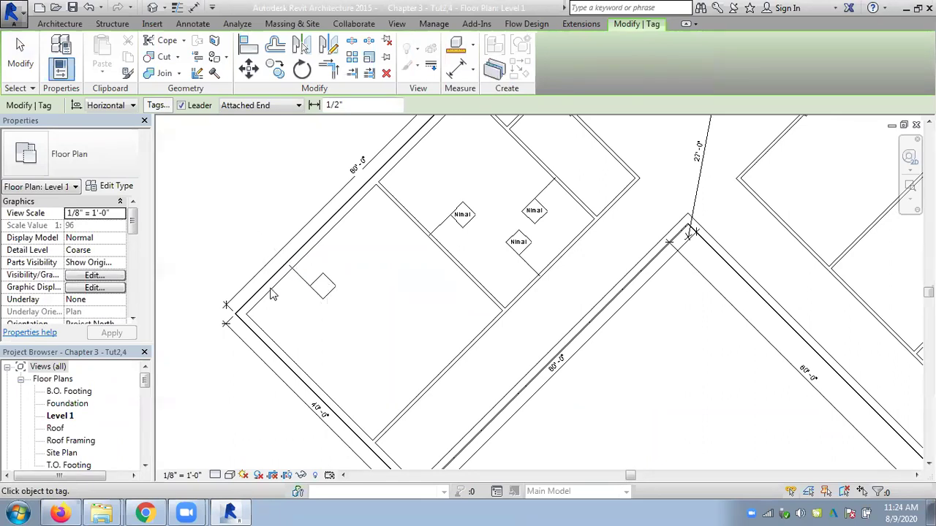
pyautogui.click(33, 67)
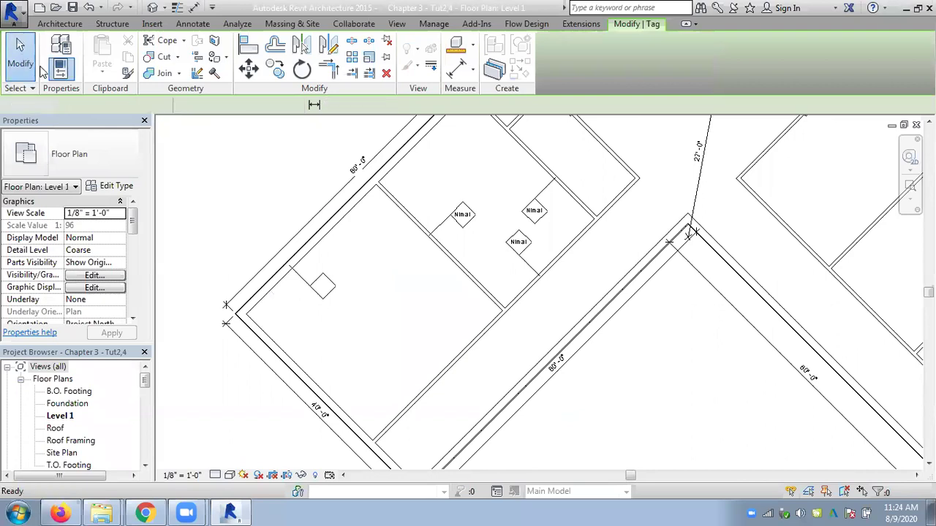
# - Set the left exterior wall type's Mason 1 value to Saman
pyautogui.click(247, 299)
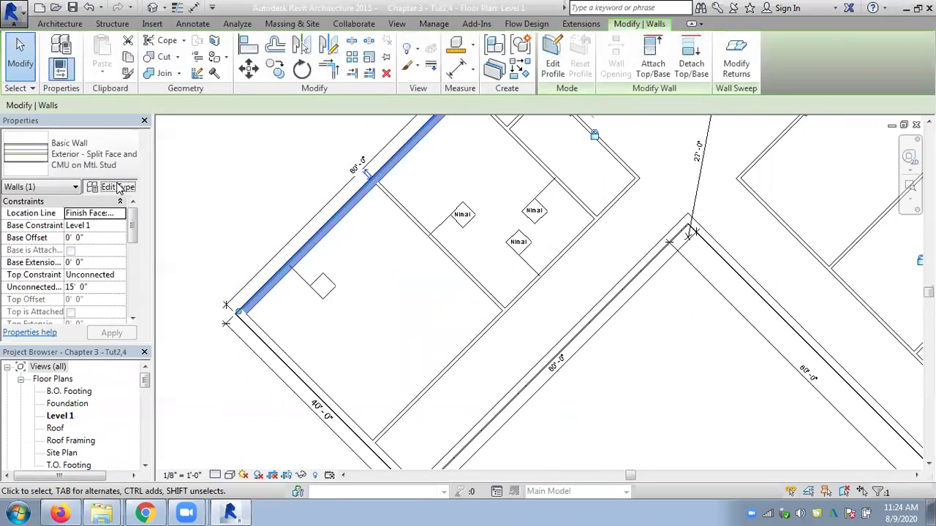
pyautogui.click(118, 187)
pyautogui.moveTo(483, 248); pyautogui.dragTo(483, 369)
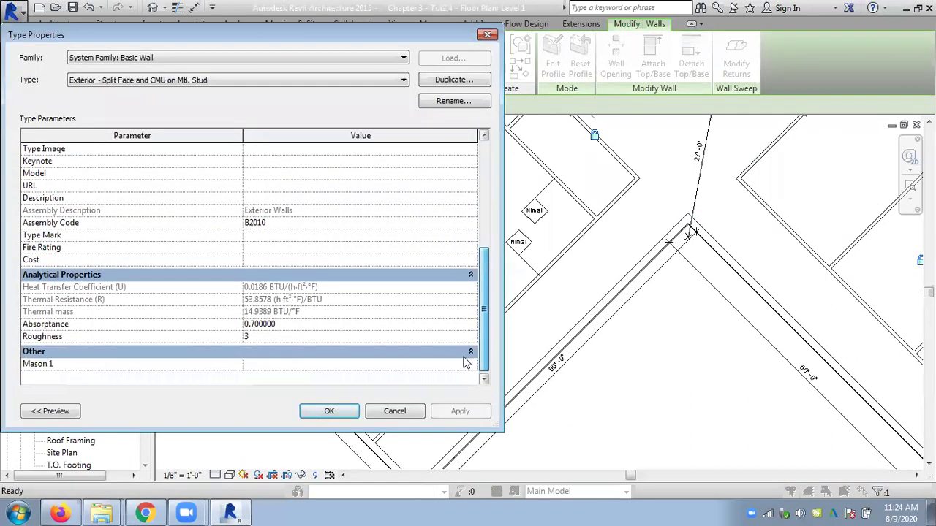
pyautogui.click(270, 365)
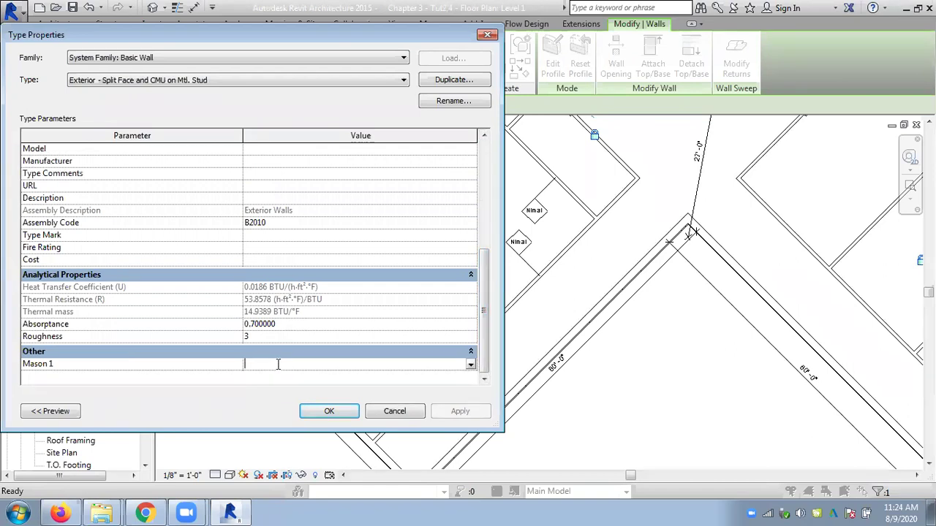
pyautogui.write('Saman')
pyautogui.press('Return')
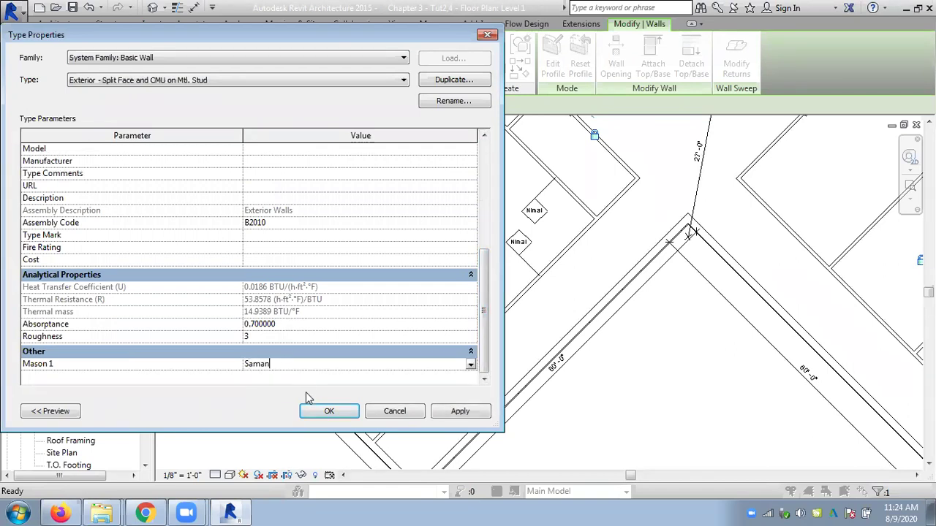
pyautogui.click(319, 411)
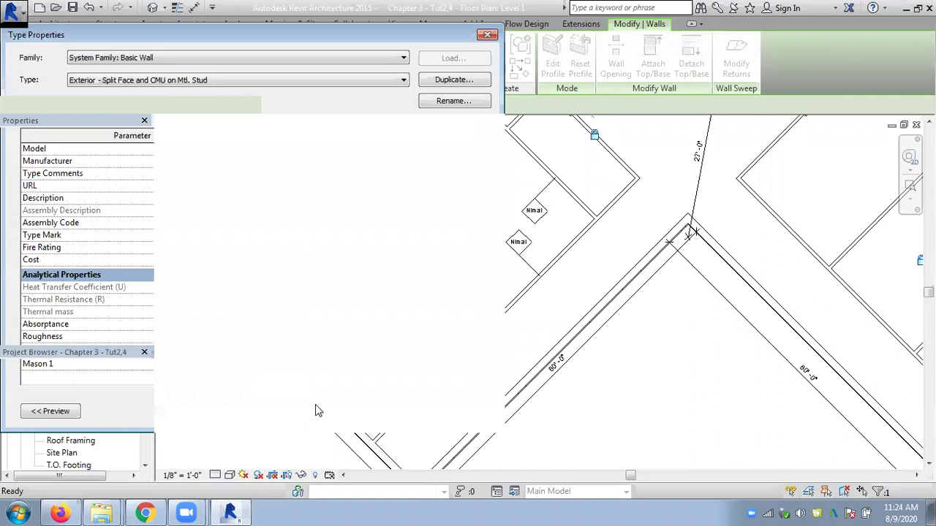
# - Clear the selection, then zoom and pan the Level 1 plan to inspect the Saman and Nimal tags
pyautogui.click(383, 293)
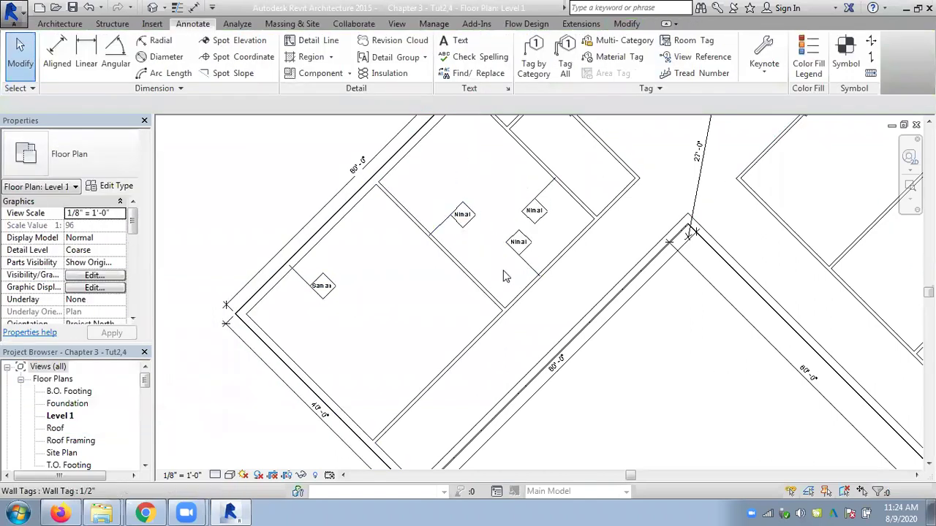
pyautogui.scroll(3, 307, 322)
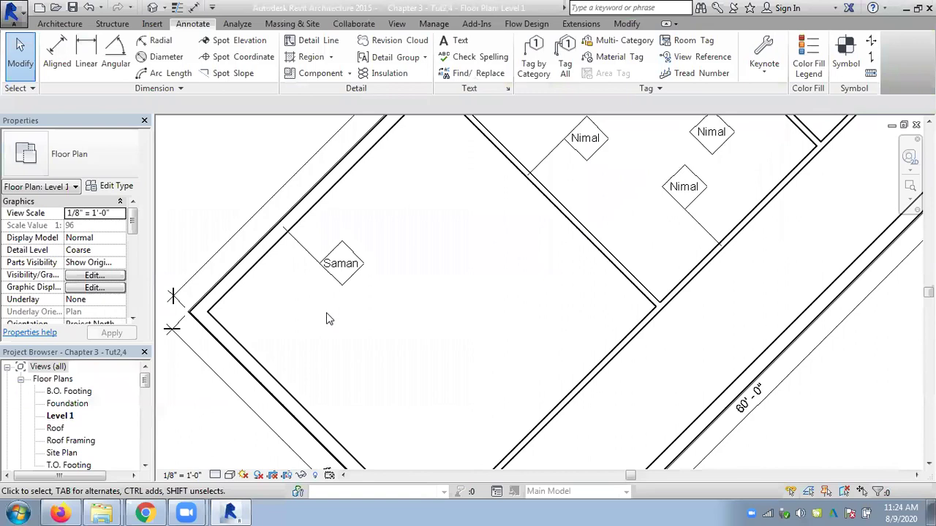
pyautogui.scroll(-2, 327, 319)
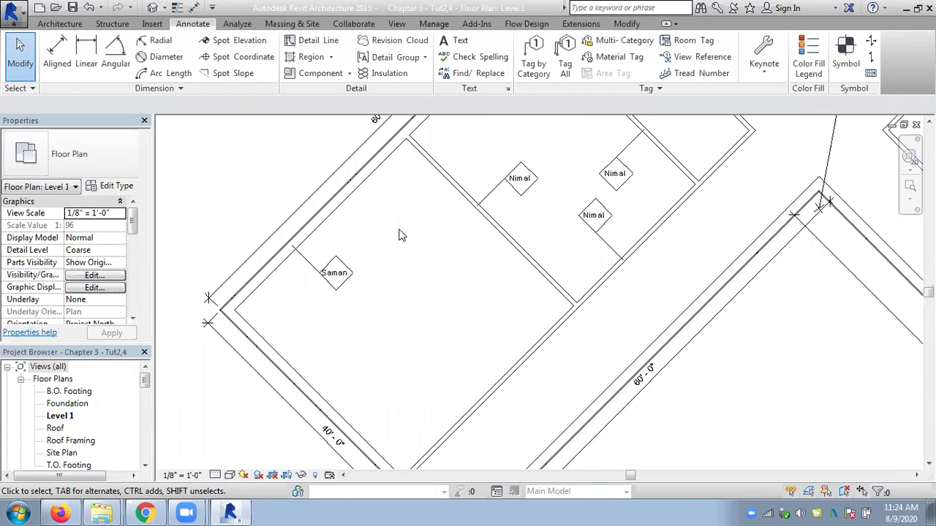
pyautogui.scroll(-2, 401, 235)
pyautogui.scroll(-1, 400, 233)
pyautogui.scroll(2, 399, 233)
pyautogui.scroll(2, 399, 233)
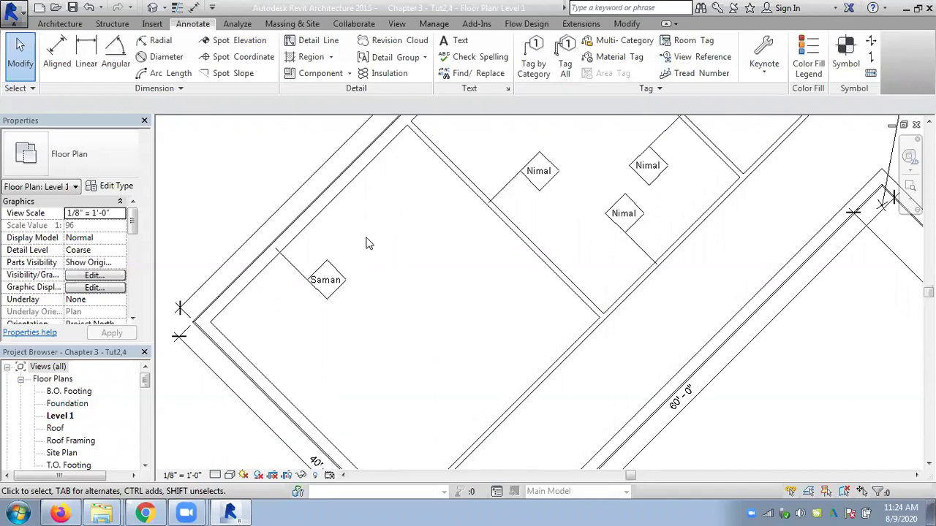
pyautogui.scroll(-1, 367, 242)
pyautogui.scroll(-1, 403, 268)
pyautogui.moveTo(404, 268)
pyautogui.mouseDown(button='middle')
pyautogui.moveTo(415, 268)
pyautogui.moveTo(363, 288)
pyautogui.moveTo(361, 267)
pyautogui.moveTo(407, 272)
pyautogui.mouseUp(button='middle')
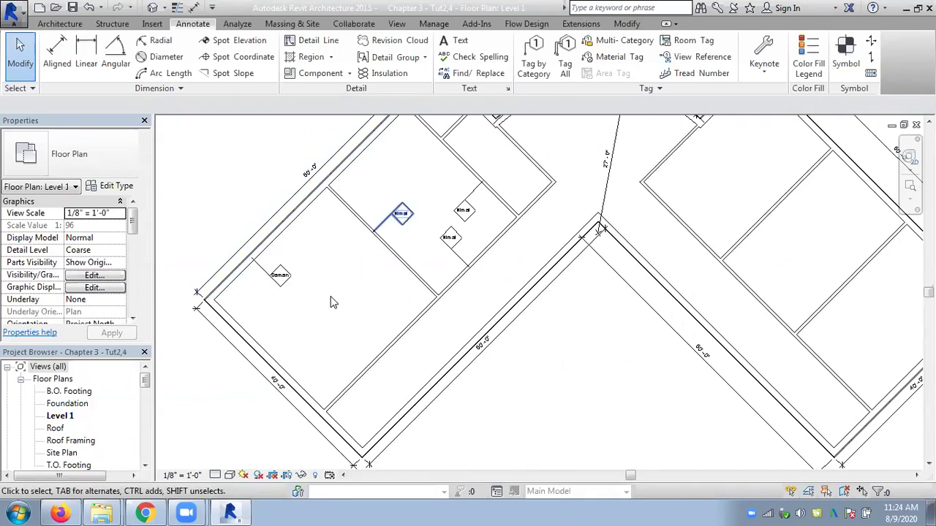
pyautogui.scroll(2, 327, 262)
pyautogui.scroll(-3, 326, 262)
pyautogui.moveTo(326, 263); pyautogui.dragTo(417, 252, button='middle')
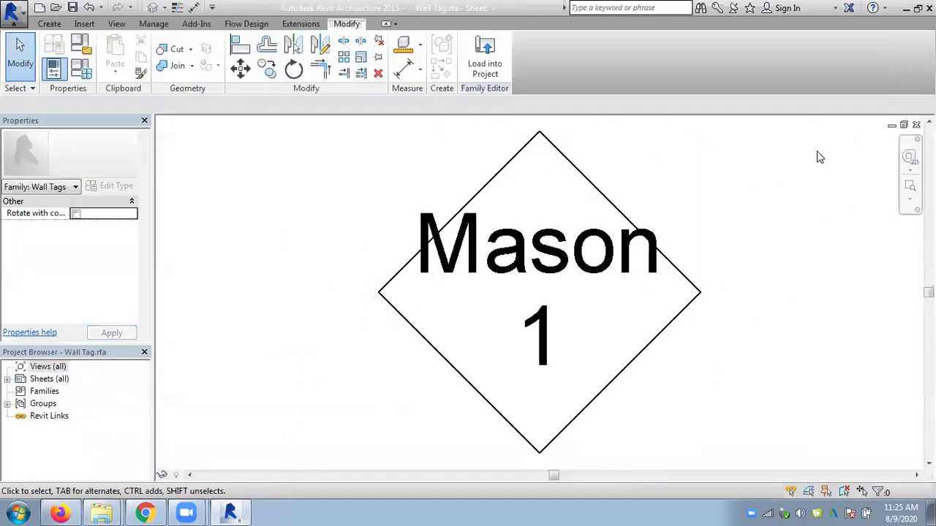
# - Close the Wall Tag family and the Chapter 3 - Tut2,4 project without saving either
pyautogui.hotkey('ctrl', 'F4')
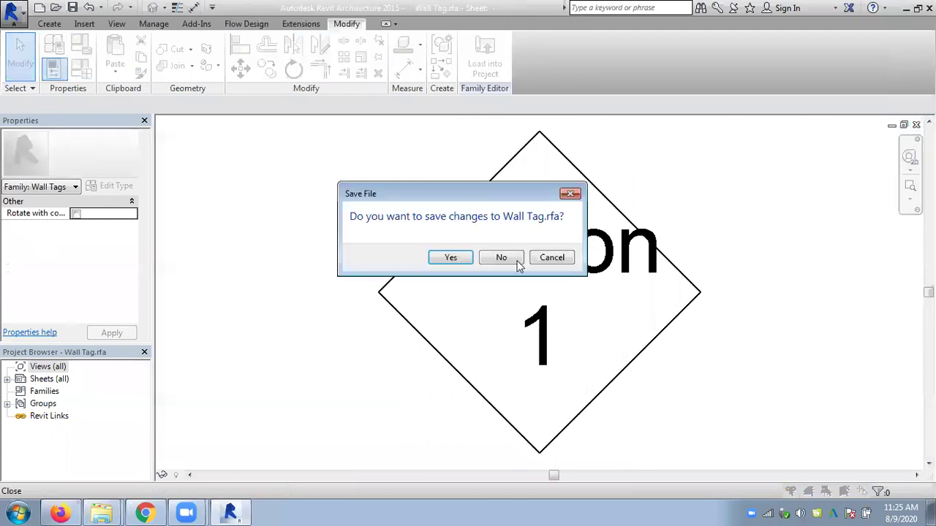
pyautogui.click(502, 260)
pyautogui.click(917, 124)
pyautogui.click(499, 264)
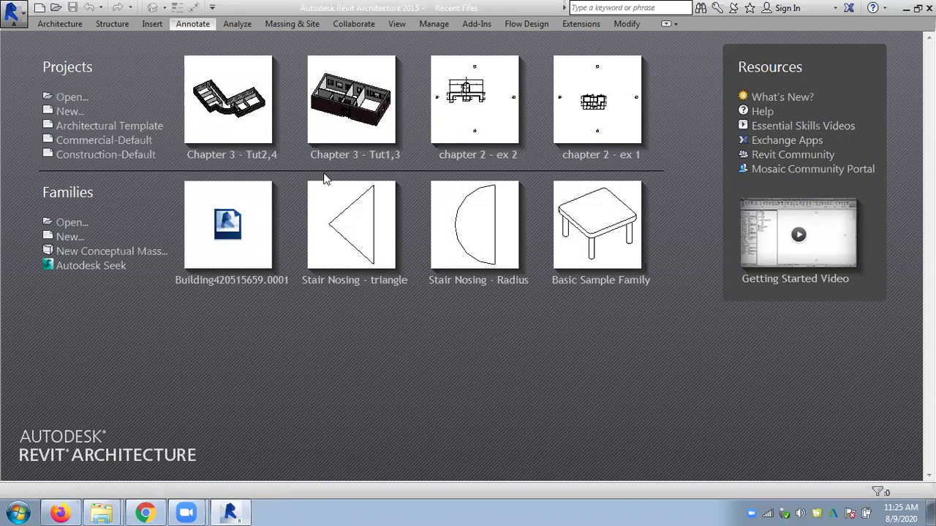
# - Open the ch6-tut1 project from the course's Assign folder in Windows Explorer
pyautogui.click(89, 510)
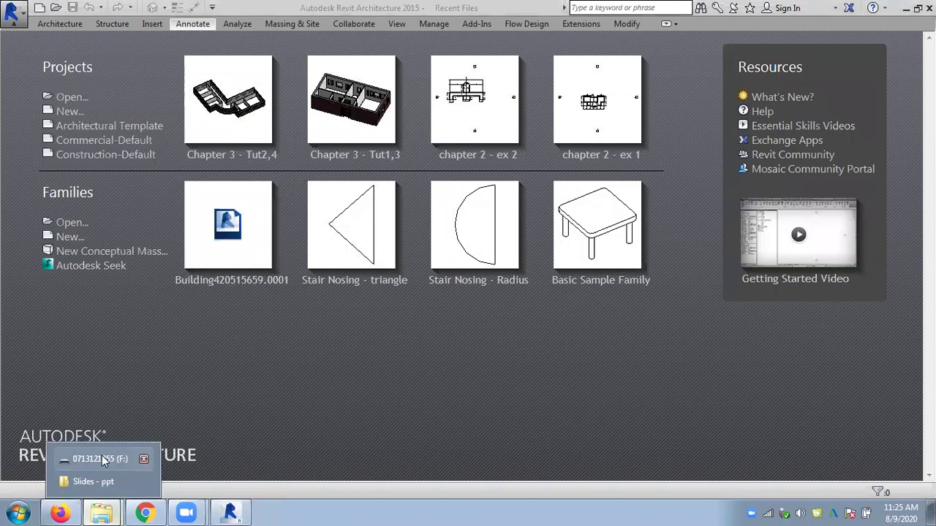
pyautogui.click(93, 481)
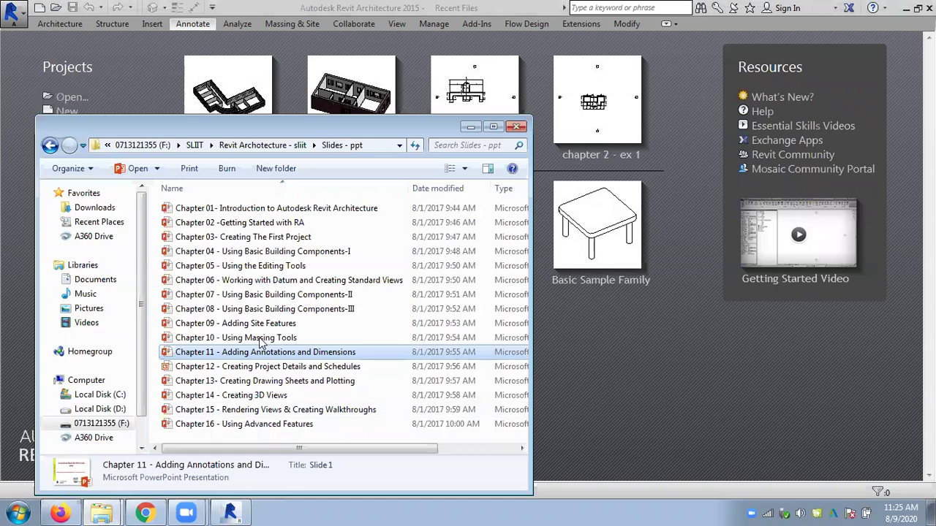
pyautogui.click(262, 145)
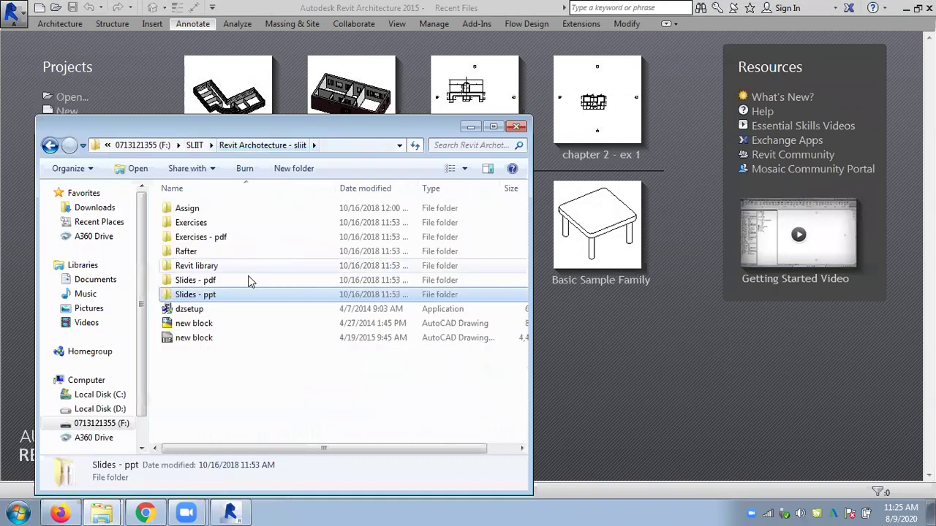
pyautogui.click(196, 230)
pyautogui.doubleClick(197, 230)
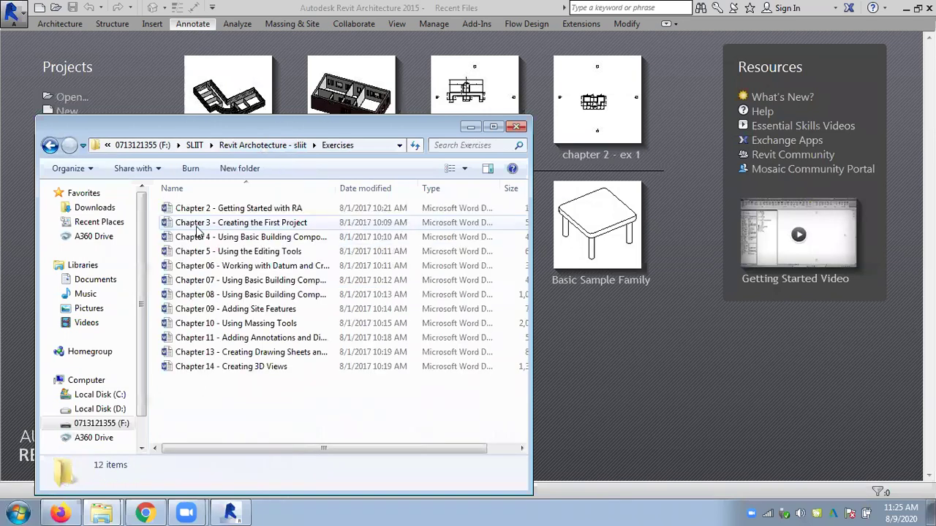
pyautogui.click(232, 145)
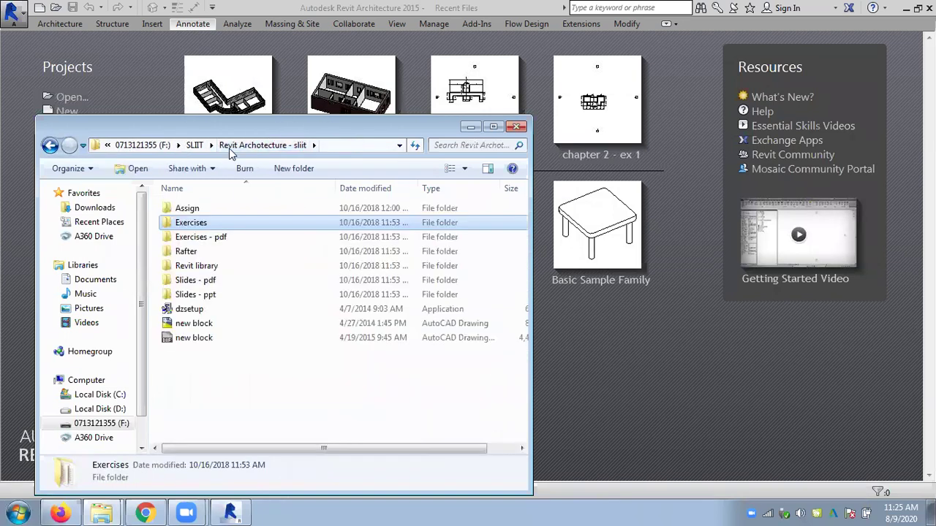
pyautogui.doubleClick(198, 212)
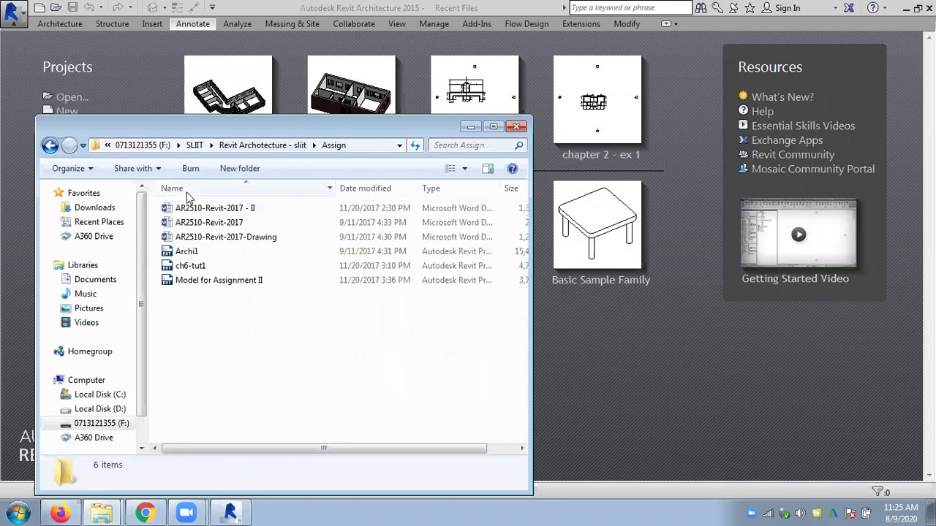
pyautogui.click(195, 266)
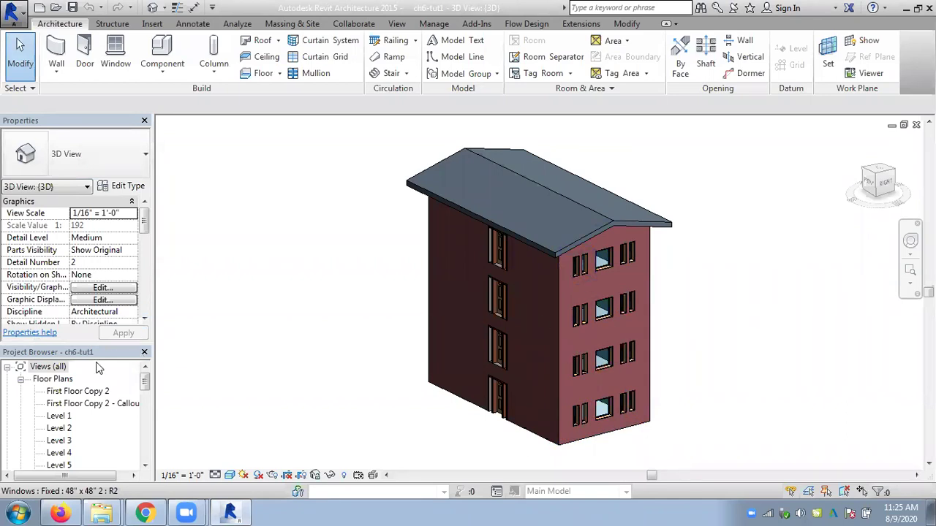
# - Open ch6-tut1's Level 1 floor plan and shift the view slightly up-left
pyautogui.doubleClick(57, 416)
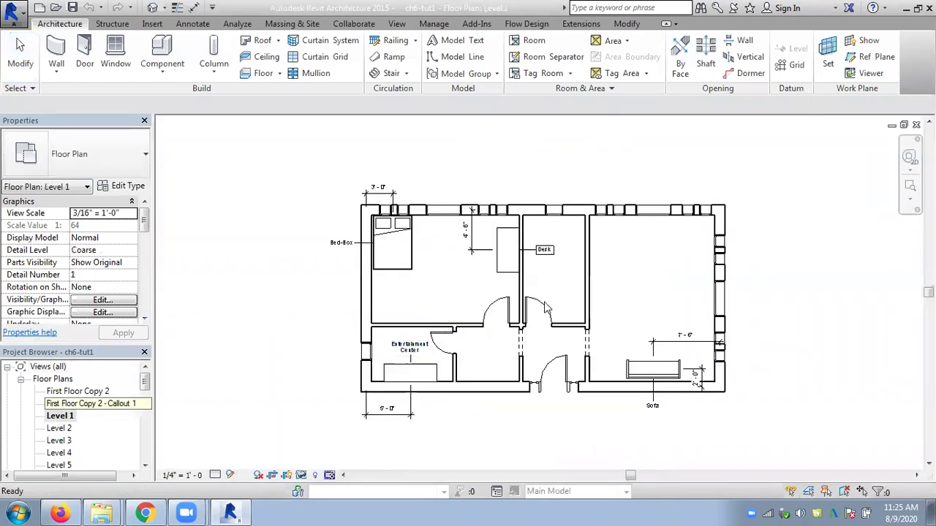
pyautogui.moveTo(676, 300); pyautogui.dragTo(656, 283, button='middle')
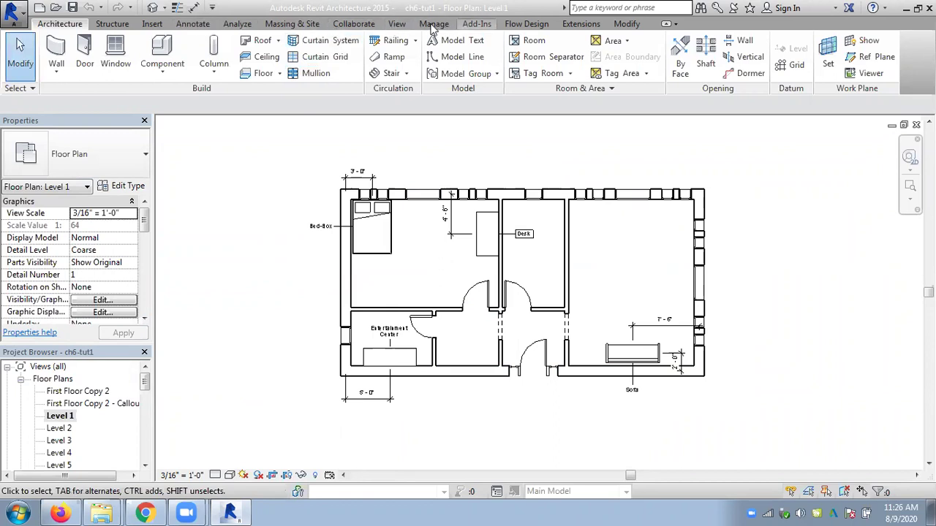
# - Tag the right-hand exterior wall with Tag by Category and select the new wall tag
pyautogui.click(187, 25)
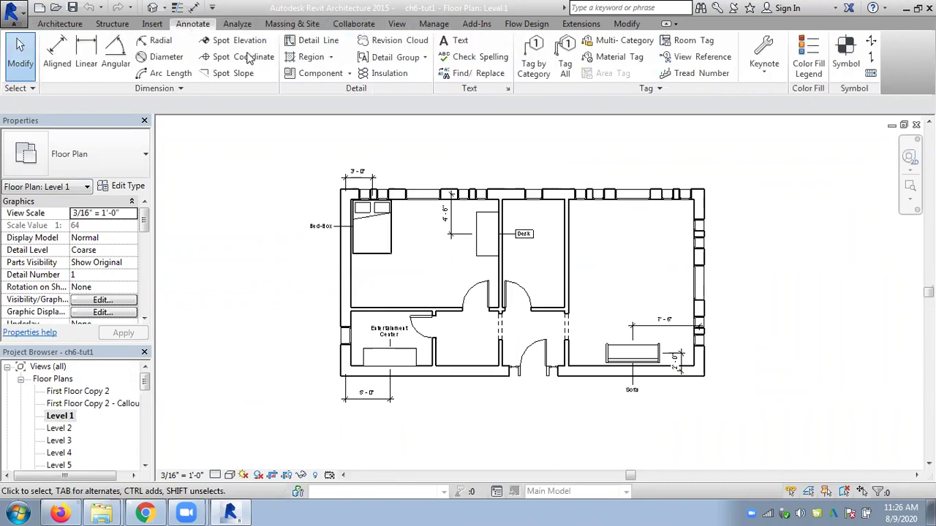
pyautogui.click(533, 65)
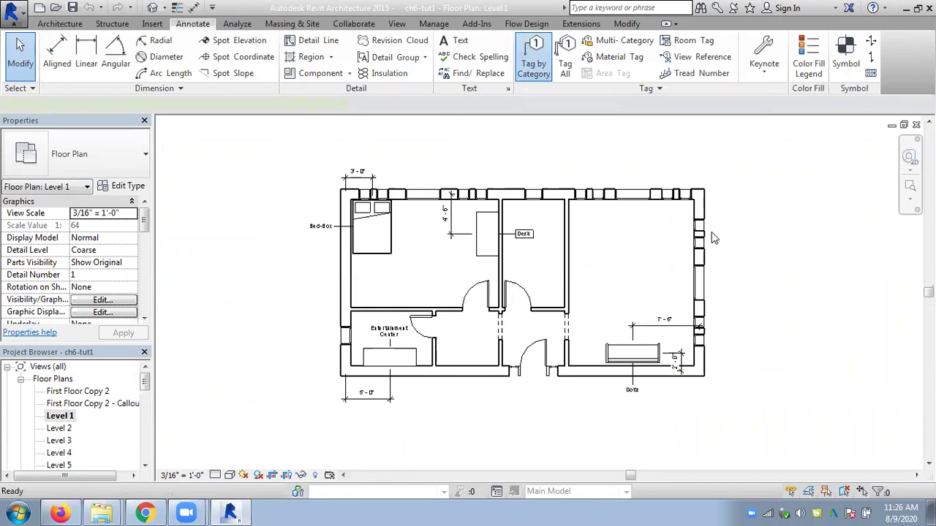
pyautogui.click(711, 207)
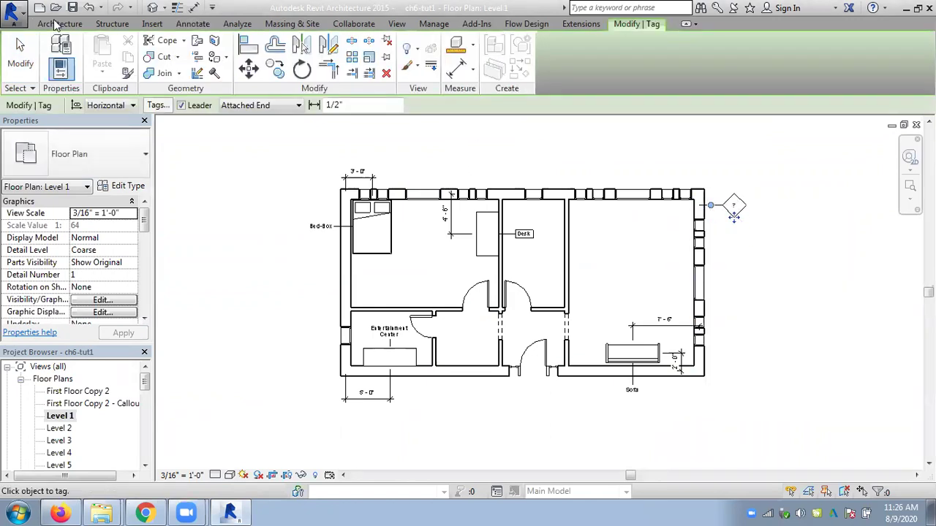
pyautogui.click(24, 46)
pyautogui.click(749, 206)
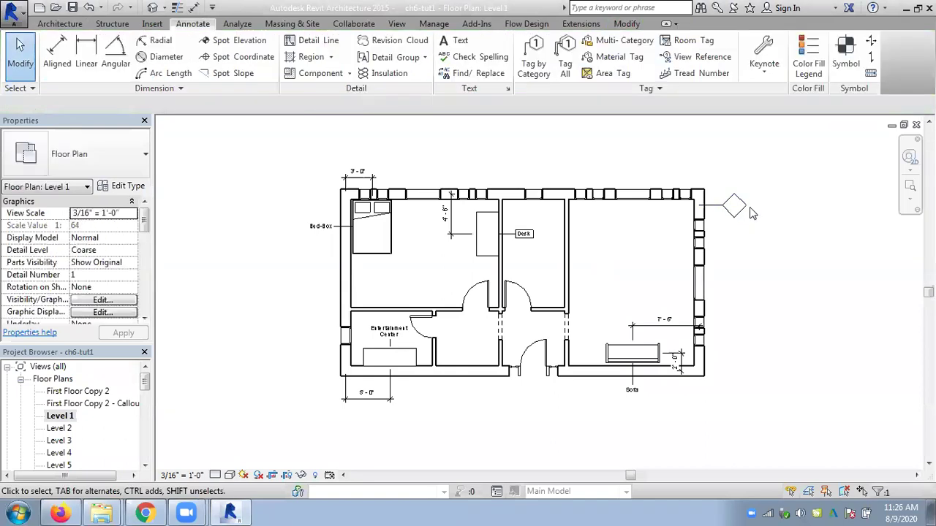
pyautogui.click(746, 210)
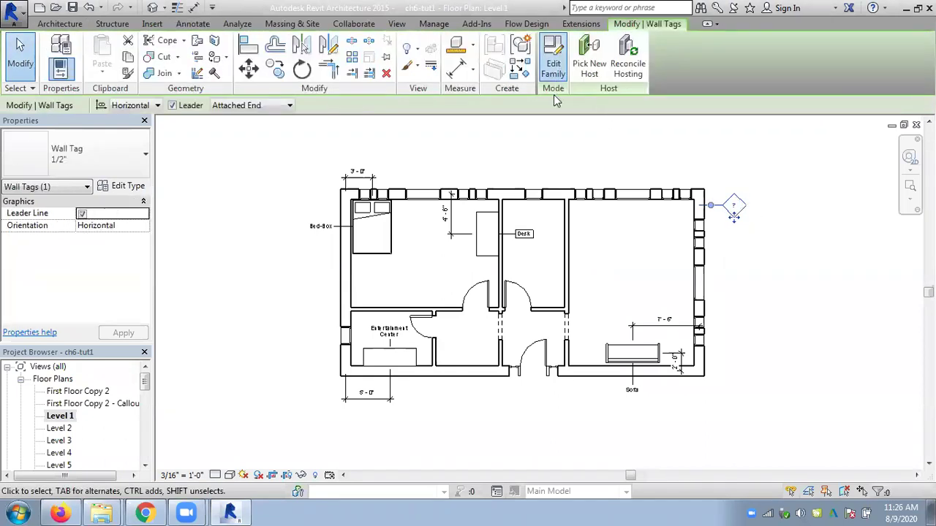
# - Open the Wall Tag family for editing and remove Type Mark from its label
pyautogui.click(553, 69)
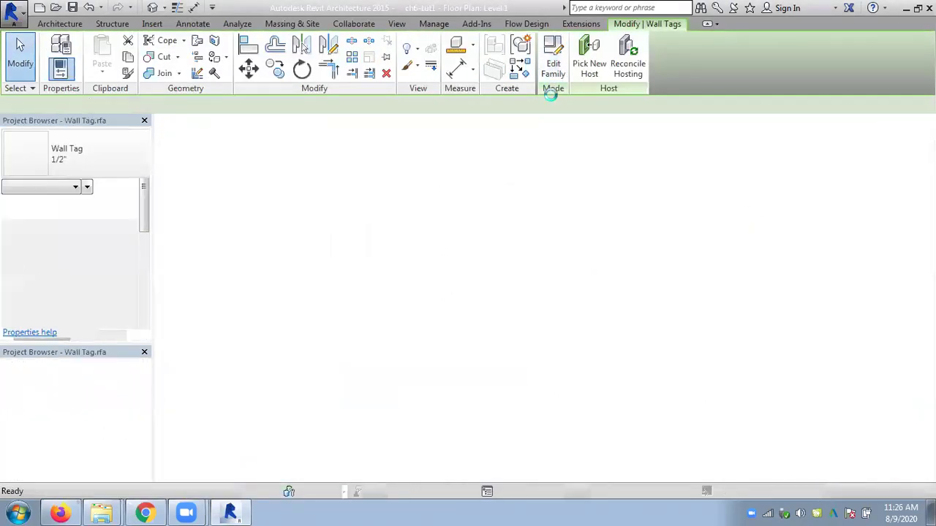
pyautogui.click(534, 268)
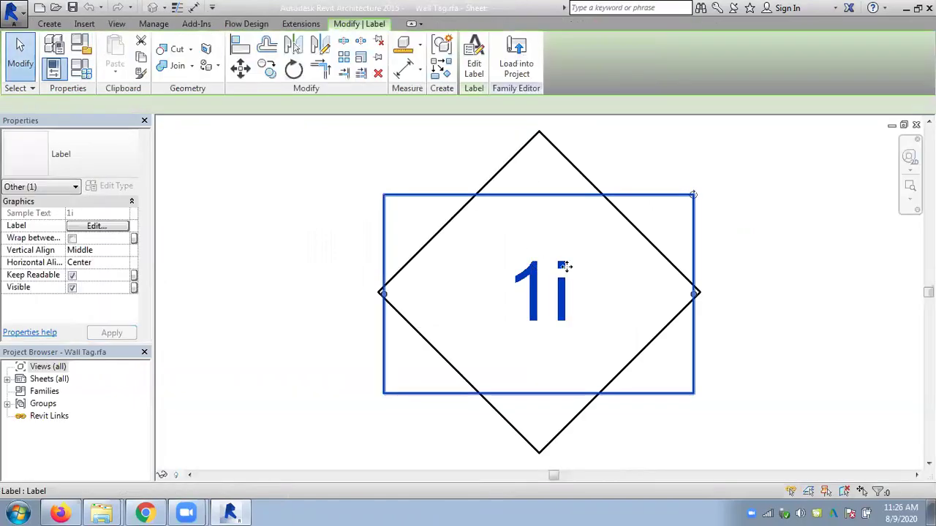
pyautogui.click(424, 197)
pyautogui.click(377, 239)
pyautogui.scroll(-2, 347, 253)
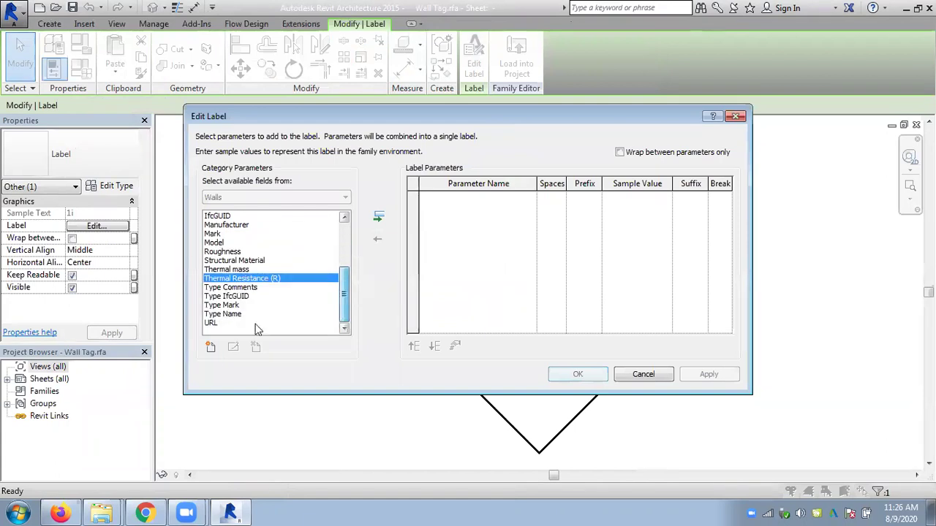
# - Add the shared parameter Mason 1 to the label and load the family into the project
pyautogui.click(211, 347)
pyautogui.click(508, 219)
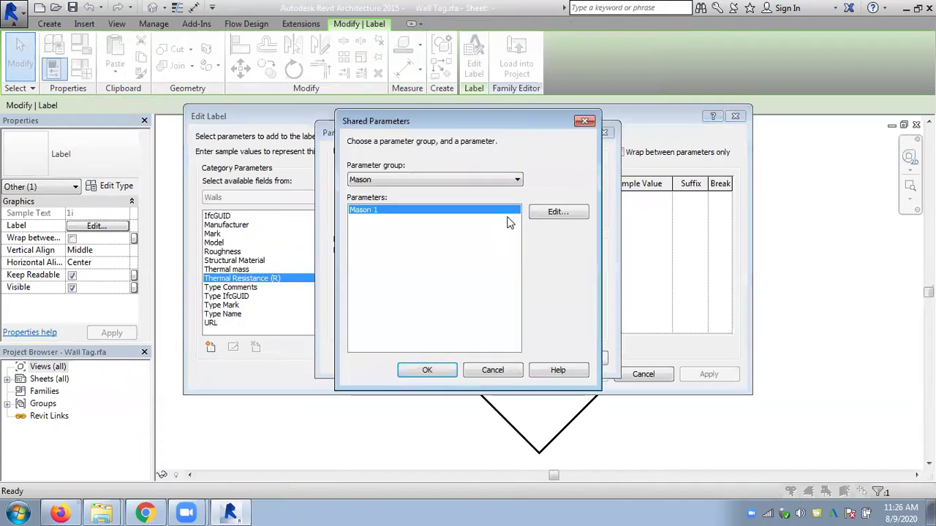
pyautogui.click(424, 371)
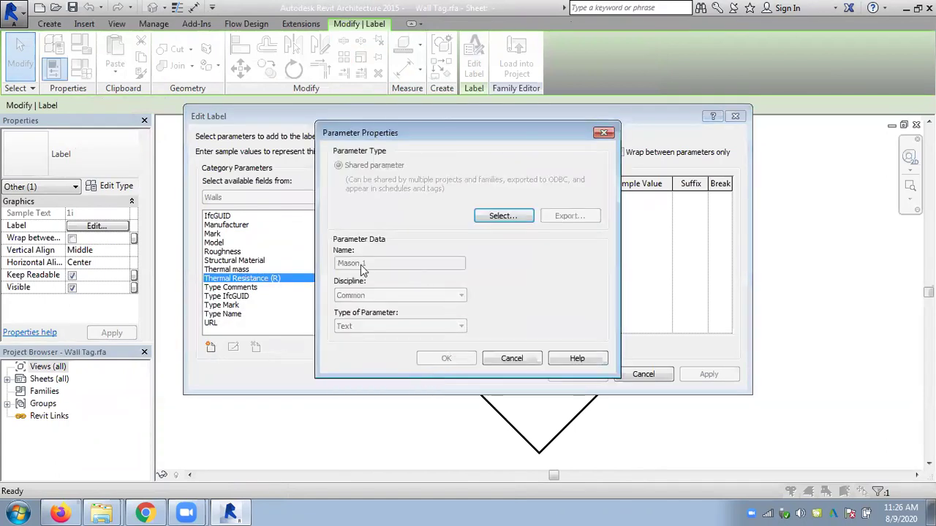
pyautogui.click(446, 358)
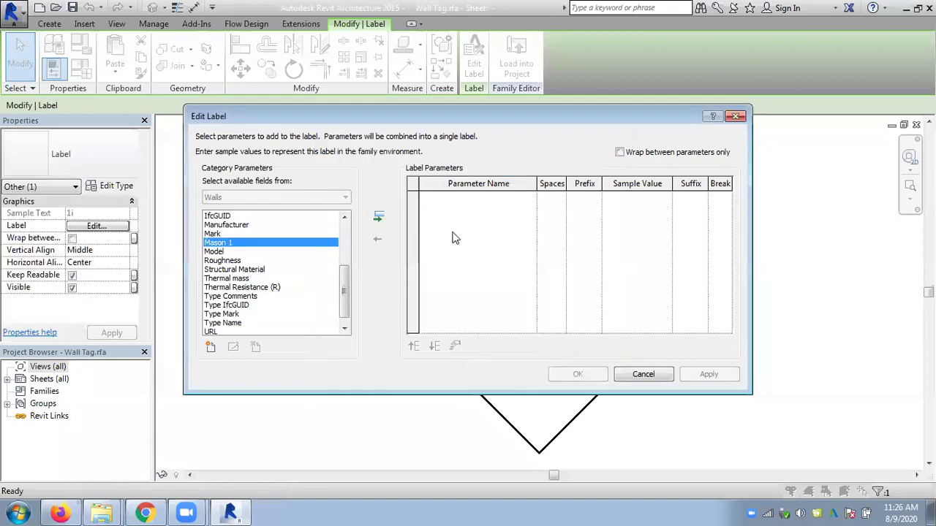
pyautogui.click(377, 213)
pyautogui.click(576, 374)
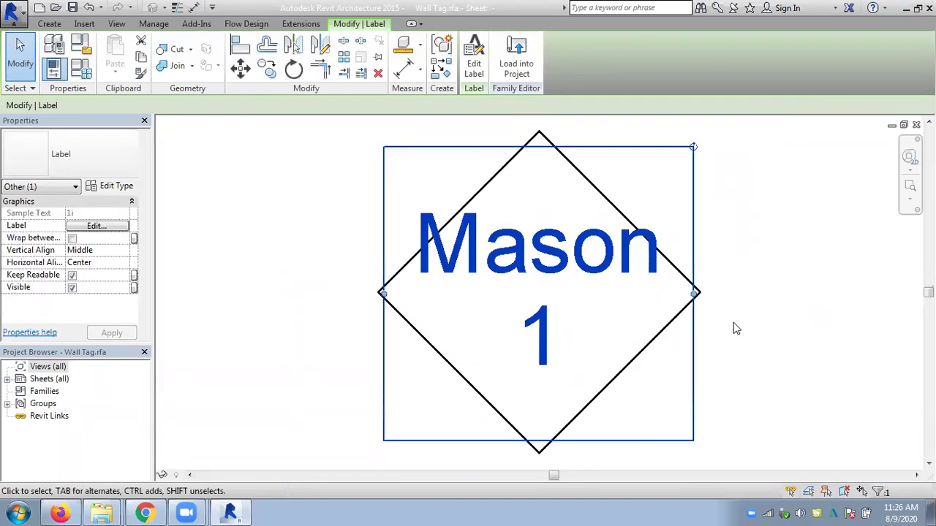
pyautogui.click(520, 71)
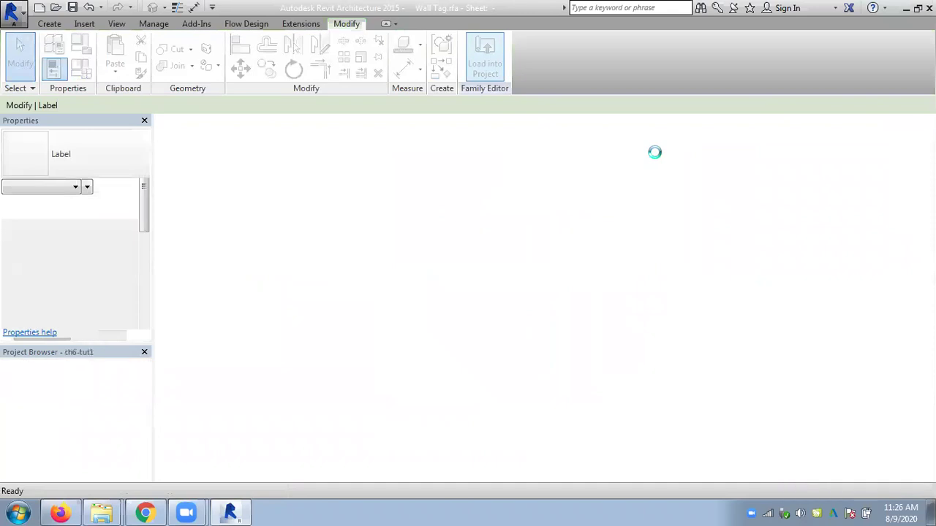
# - Overwrite the existing Wall Tag family with the edited version and return to the plan
pyautogui.click(422, 218)
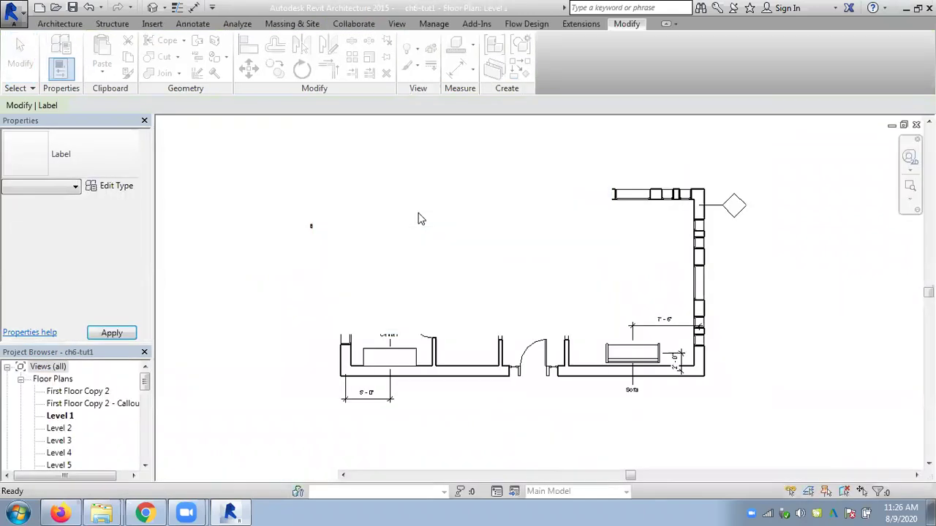
pyautogui.click(702, 285)
pyautogui.click(766, 246)
pyautogui.scroll(2, 765, 241)
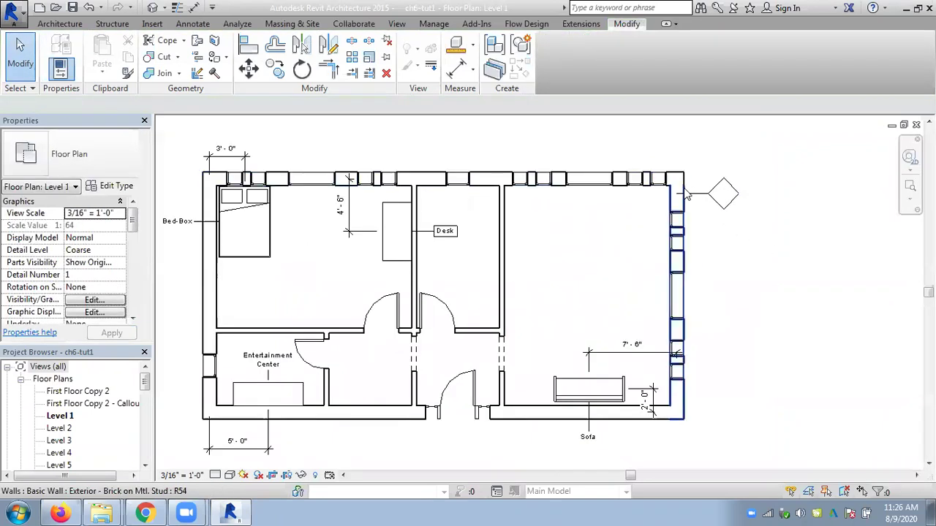
# - Review the right exterior wall's type properties, close without changes, and deselect it
pyautogui.click(675, 224)
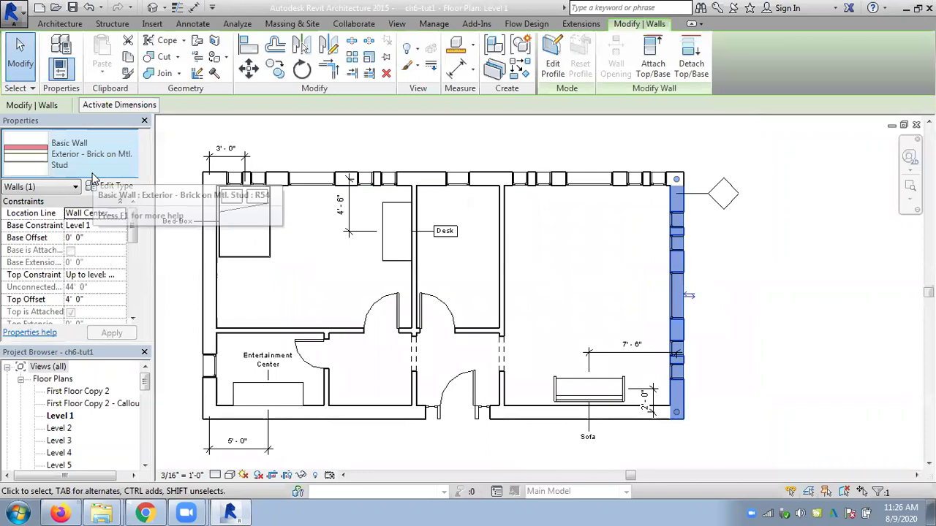
pyautogui.click(111, 185)
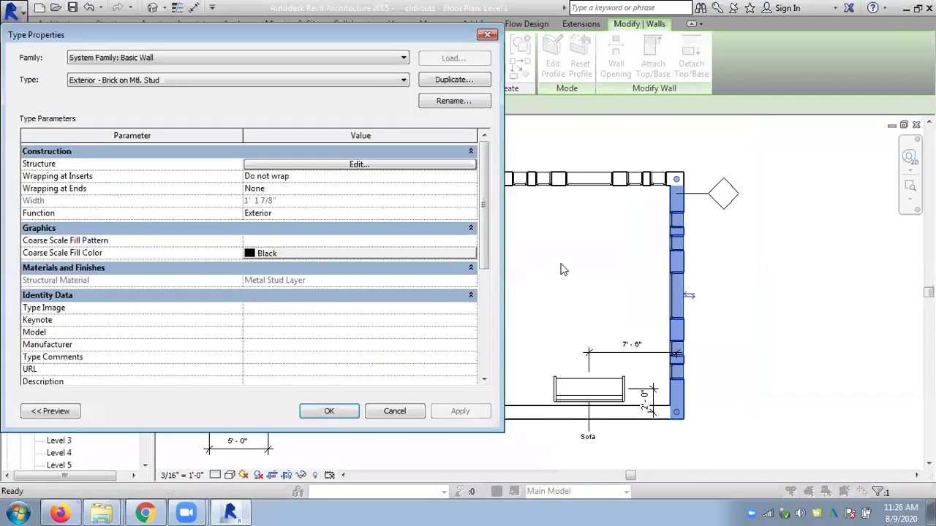
pyautogui.moveTo(484, 256); pyautogui.dragTo(481, 365)
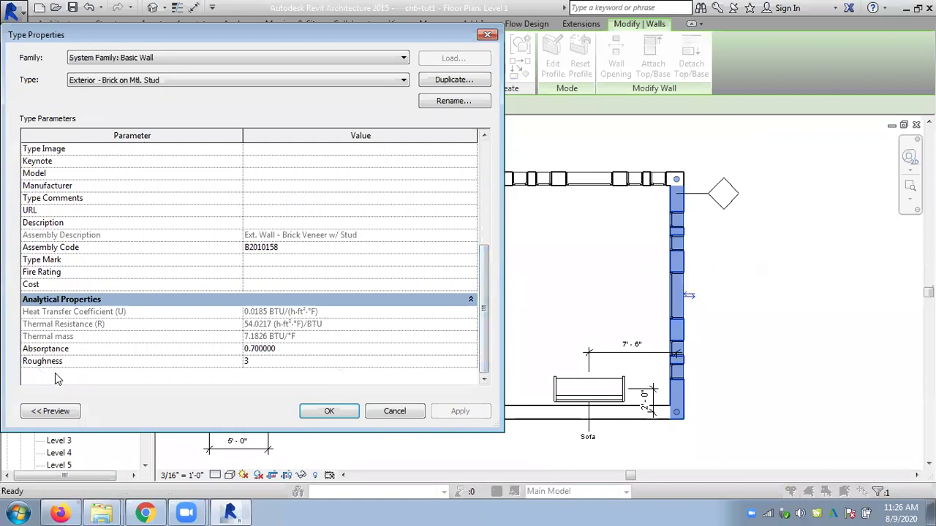
pyautogui.click(384, 412)
pyautogui.click(814, 289)
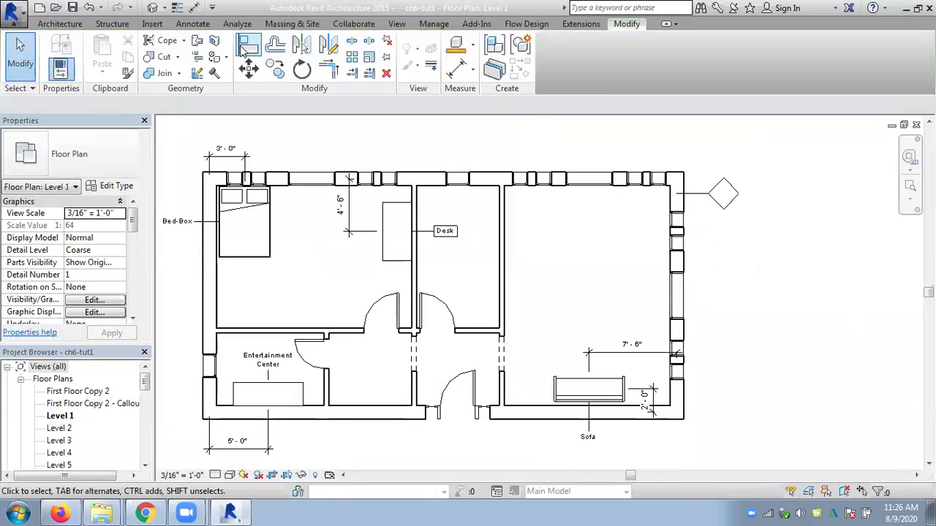
# - Check the shared parameters file settings on the Manage tab and close them
pyautogui.click(196, 28)
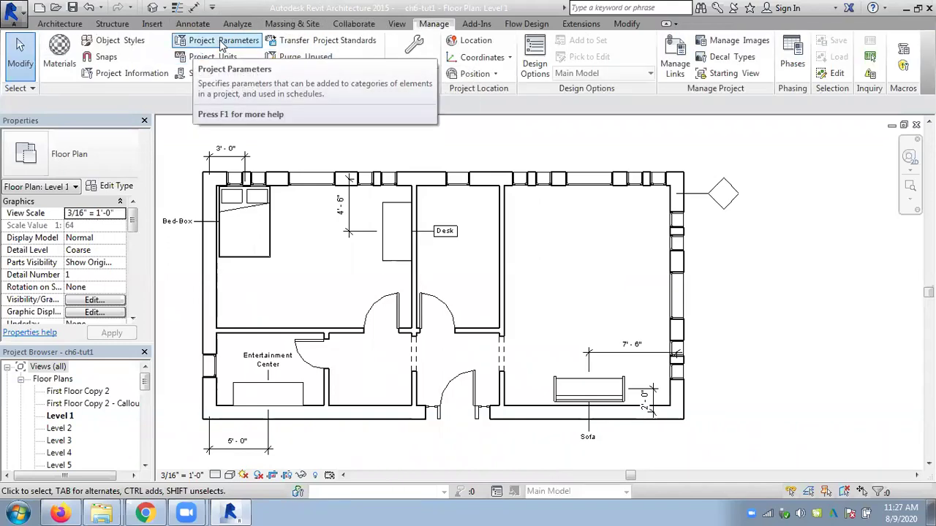
pyautogui.click(207, 73)
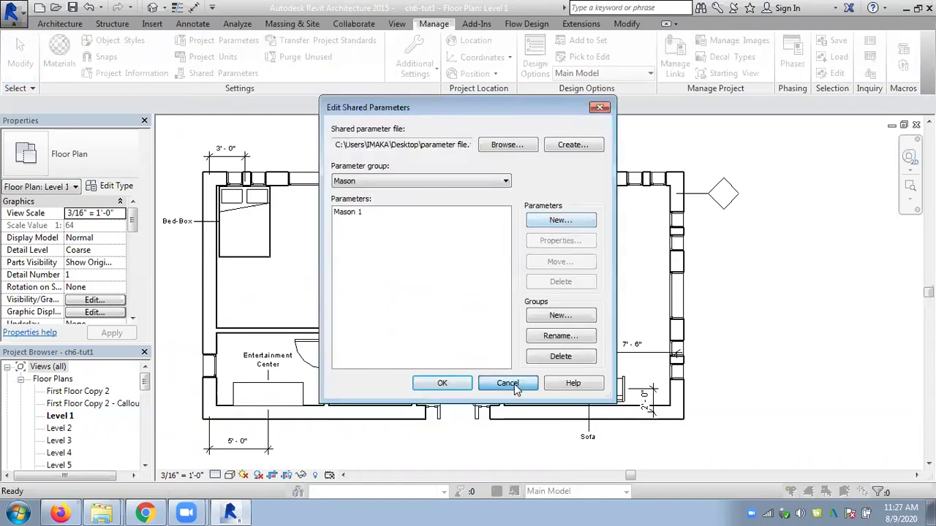
pyautogui.click(511, 384)
# - Add Mason 1 as a shared Type project parameter grouped under Other
pyautogui.click(232, 43)
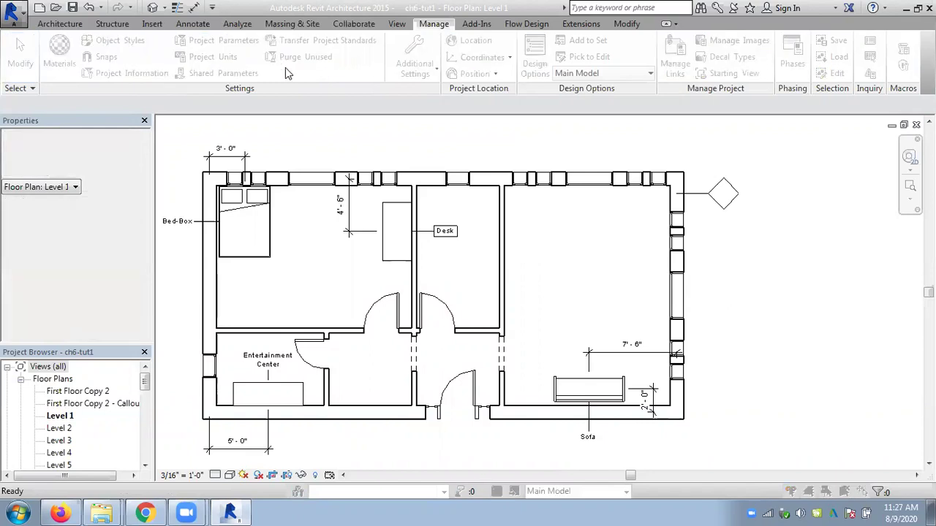
pyautogui.click(532, 193)
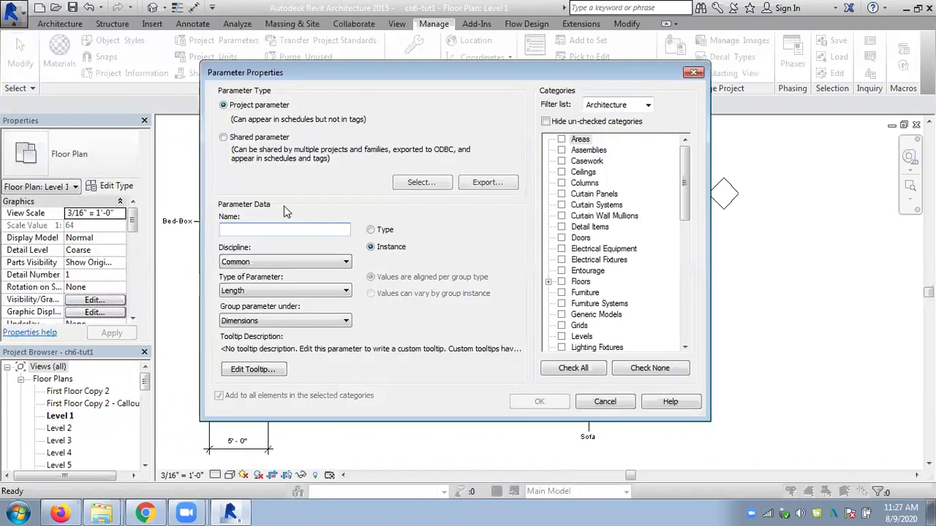
pyautogui.click(251, 143)
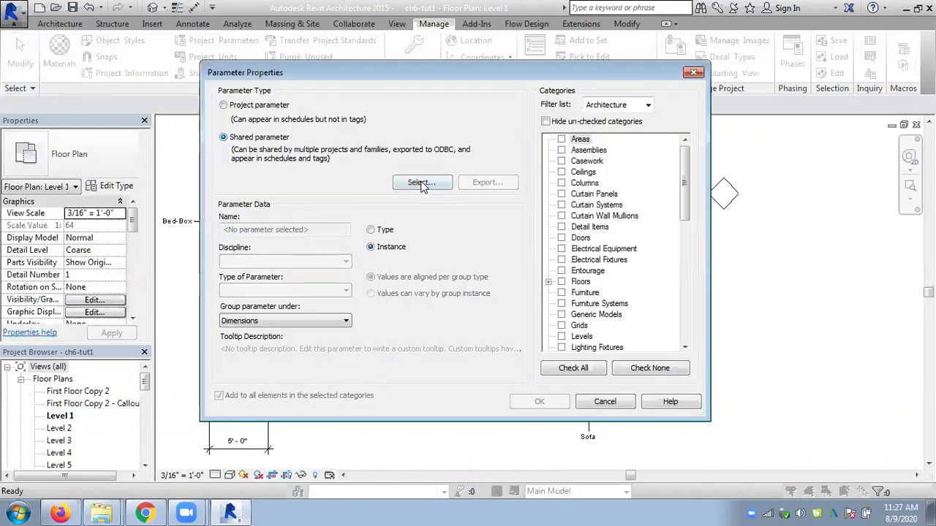
pyautogui.click(420, 182)
pyautogui.click(421, 360)
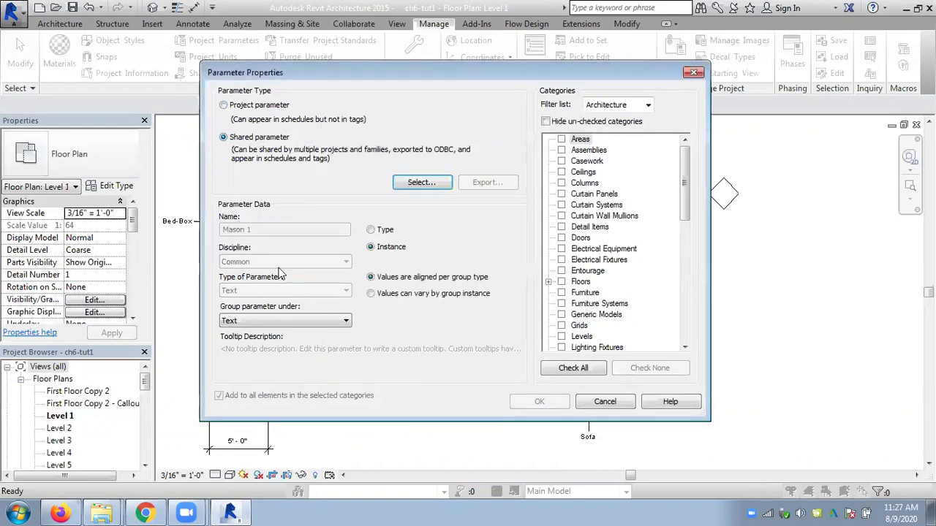
pyautogui.click(371, 231)
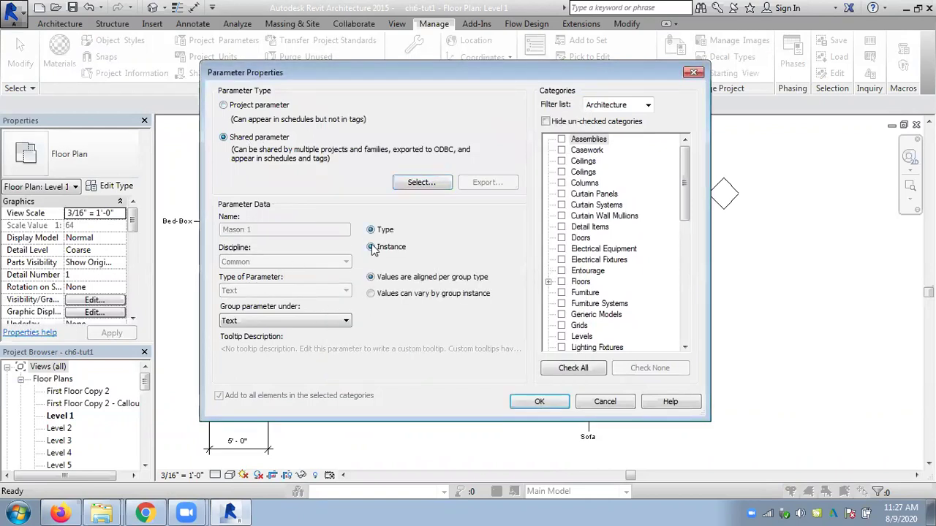
pyautogui.click(269, 320)
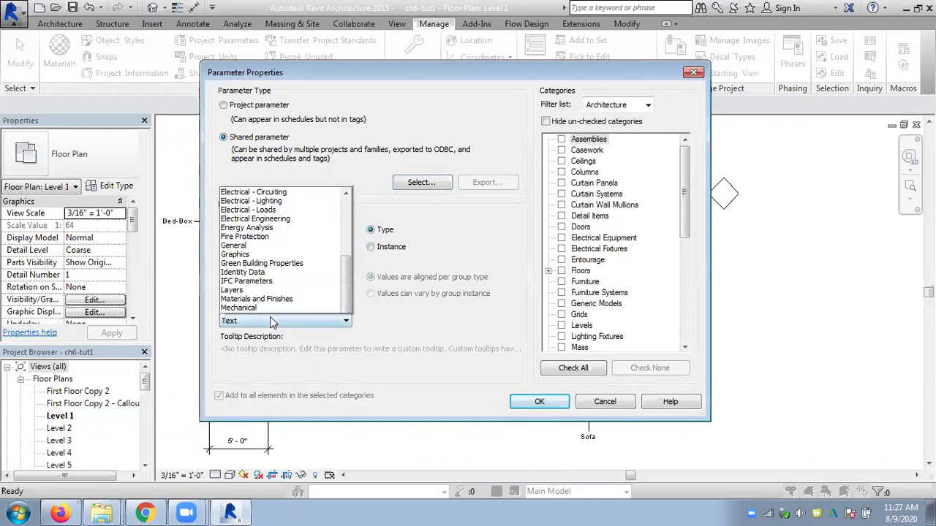
pyautogui.click(248, 202)
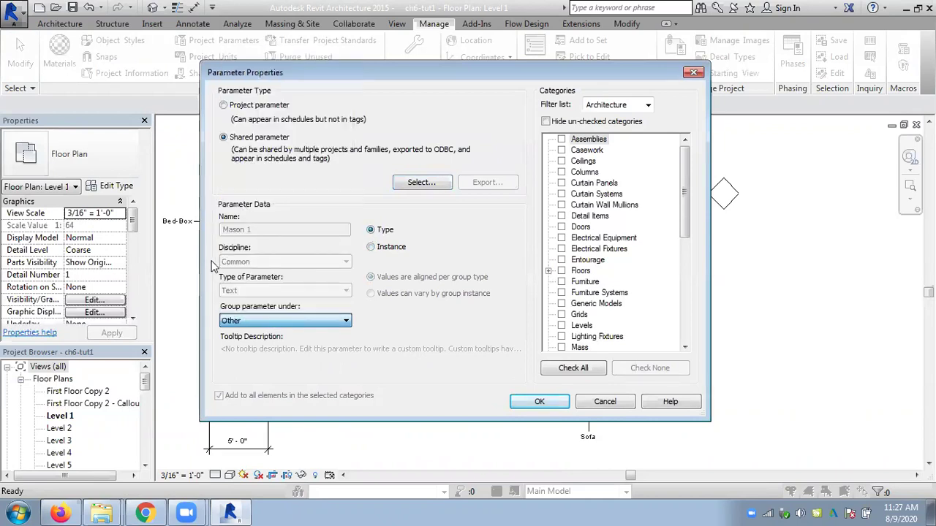
# - Assign the Mason 1 parameter to the Walls and Doors categories and confirm
pyautogui.moveTo(685, 205); pyautogui.dragTo(685, 307)
pyautogui.click(561, 325)
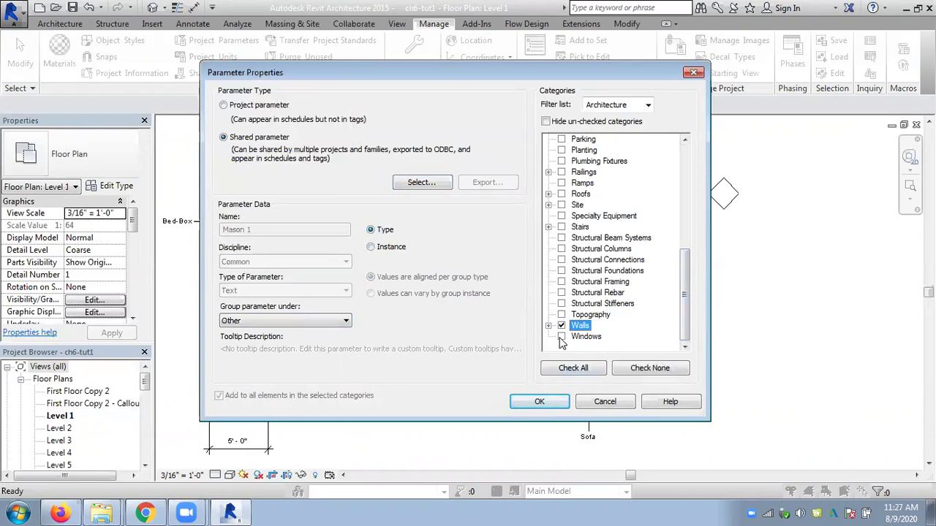
pyautogui.click(561, 337)
pyautogui.moveTo(685, 335); pyautogui.dragTo(685, 259)
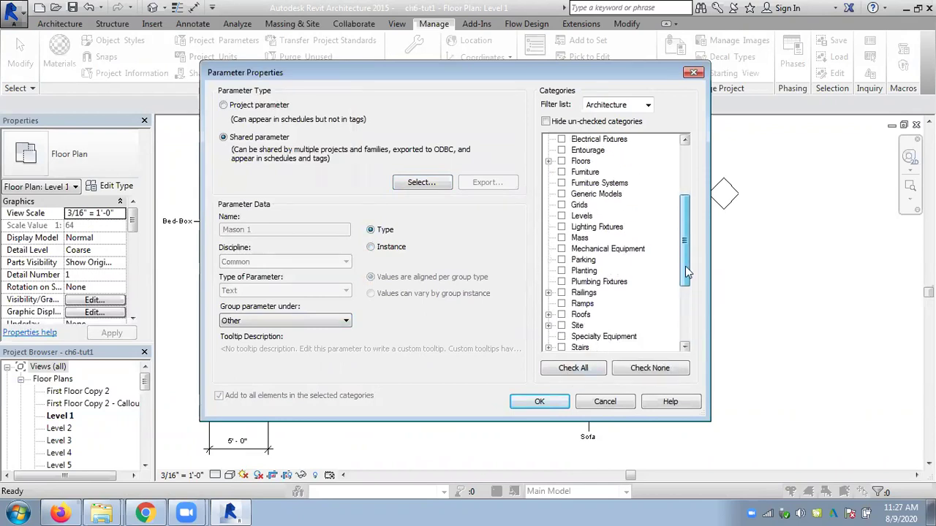
pyautogui.click(561, 151)
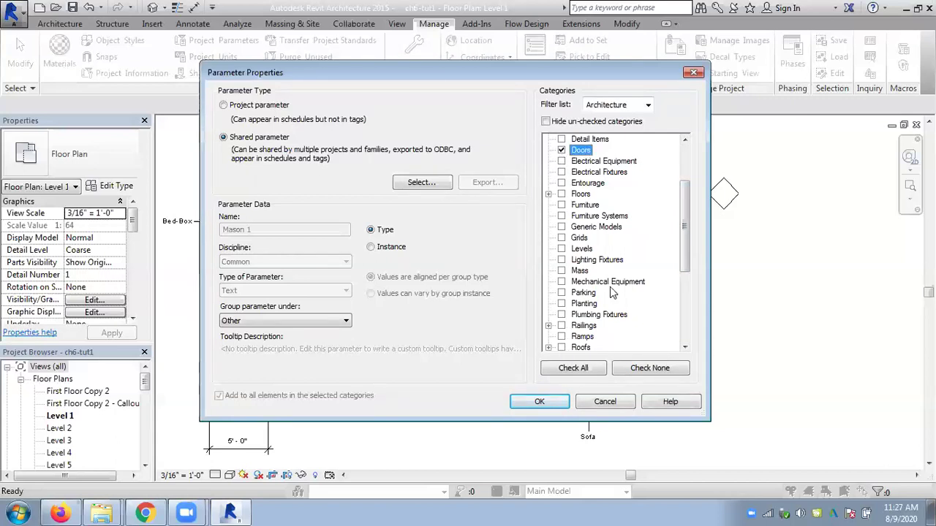
pyautogui.click(560, 403)
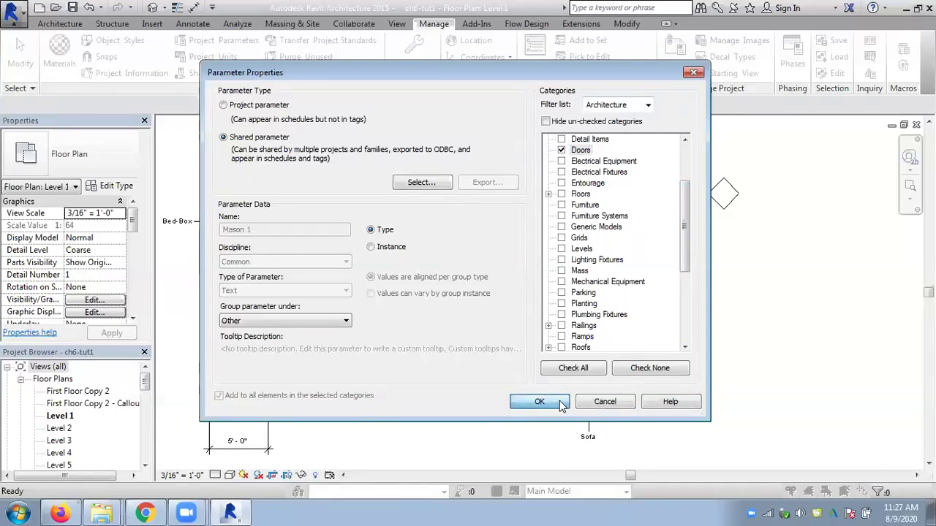
pyautogui.click(402, 349)
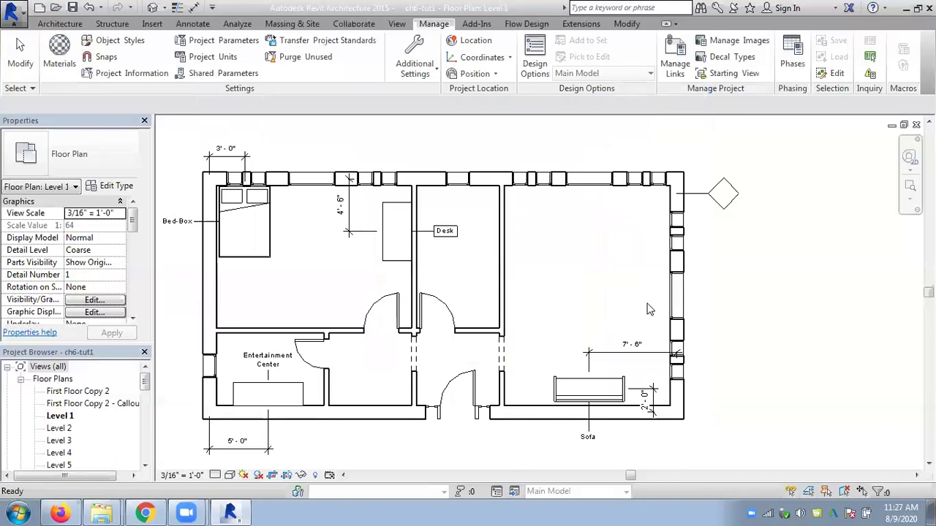
# - Set the right exterior wall type's Mason 1 value to Nimal, then deselect the wall
pyautogui.click(678, 208)
pyautogui.click(112, 188)
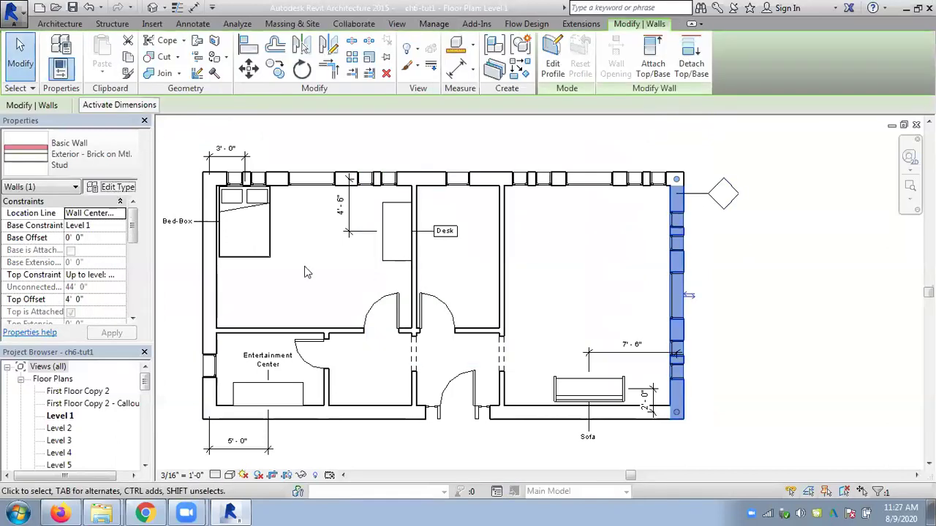
pyautogui.moveTo(481, 251); pyautogui.dragTo(484, 378)
pyautogui.click(264, 369)
pyautogui.write('Niml')
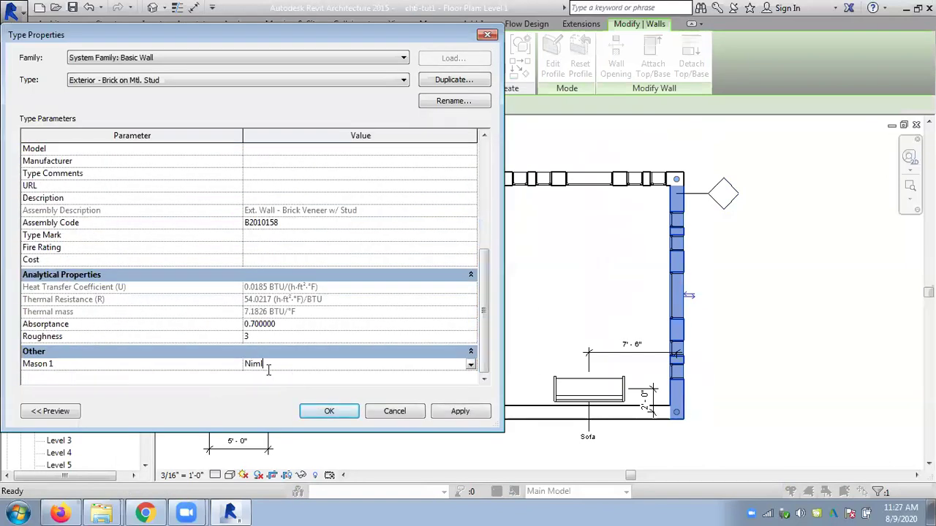
pyautogui.click(329, 413)
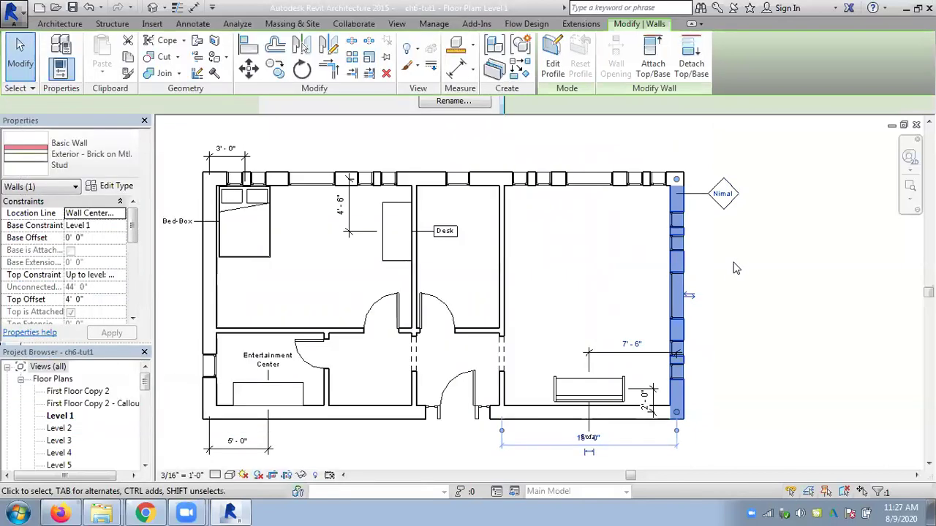
pyautogui.click(736, 268)
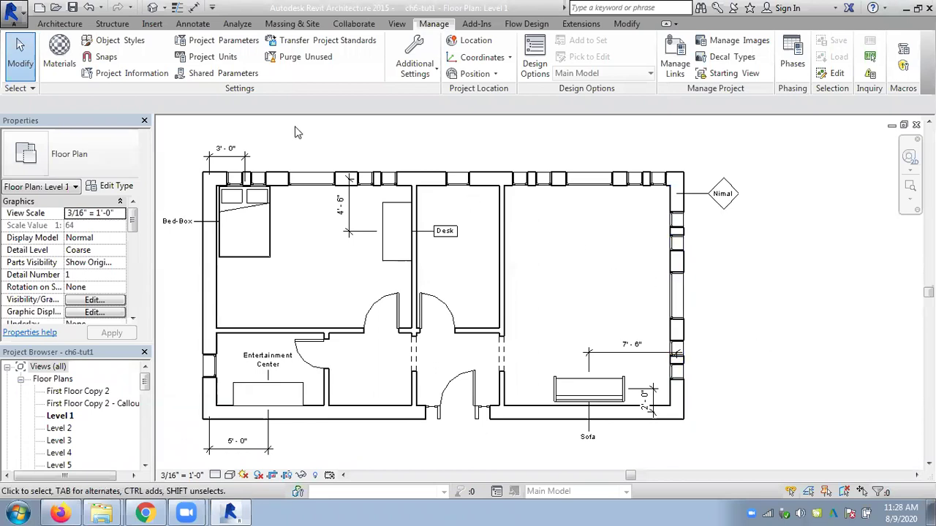
# - Tag the interior wall between the rooms with Tag by Category
pyautogui.click(193, 24)
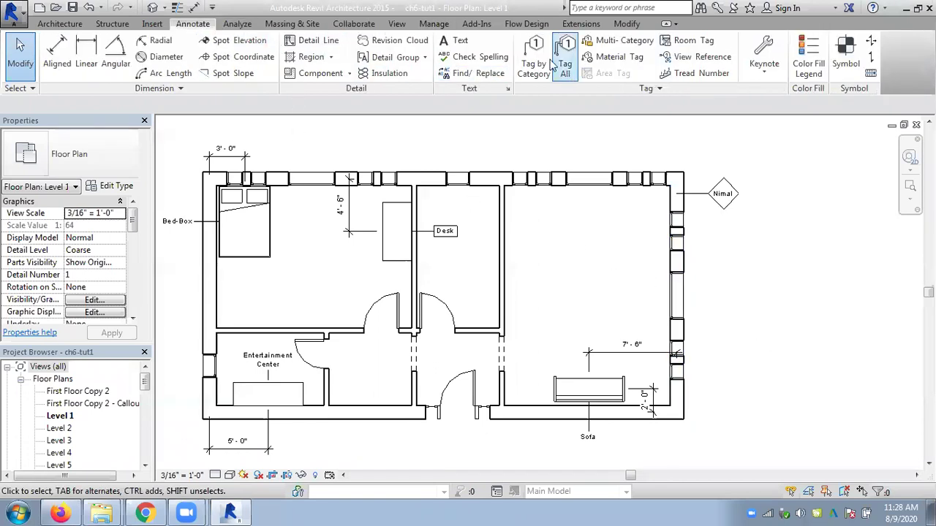
pyautogui.click(541, 63)
pyautogui.click(548, 253)
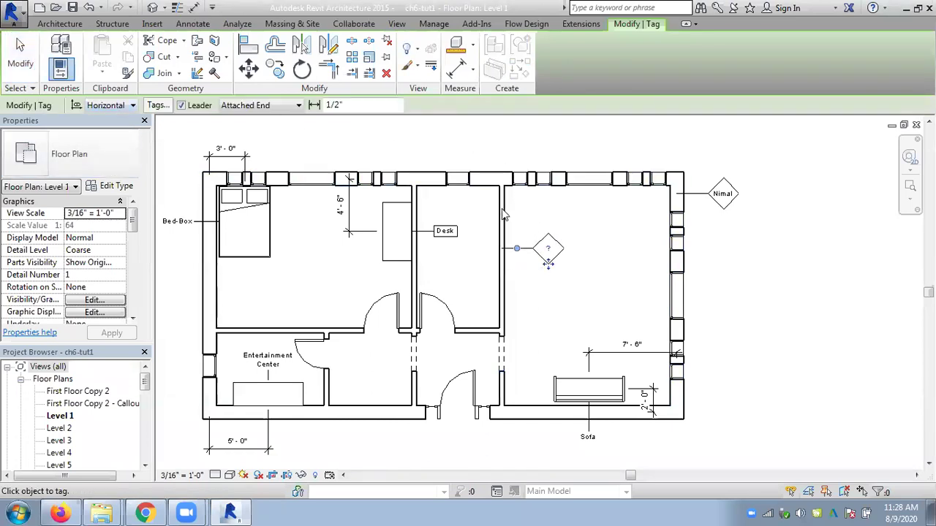
pyautogui.click(26, 62)
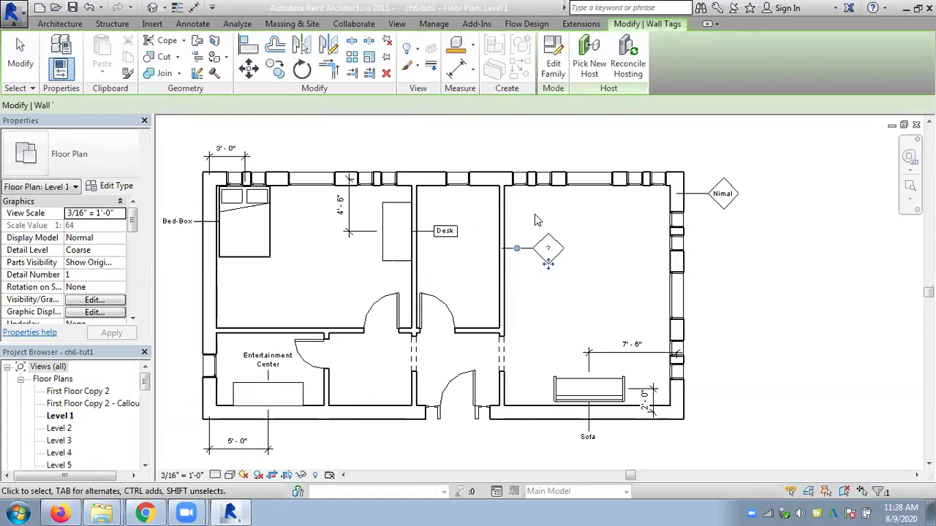
# - Set the interior partition wall type's Mason 1 value to saman
pyautogui.click(506, 221)
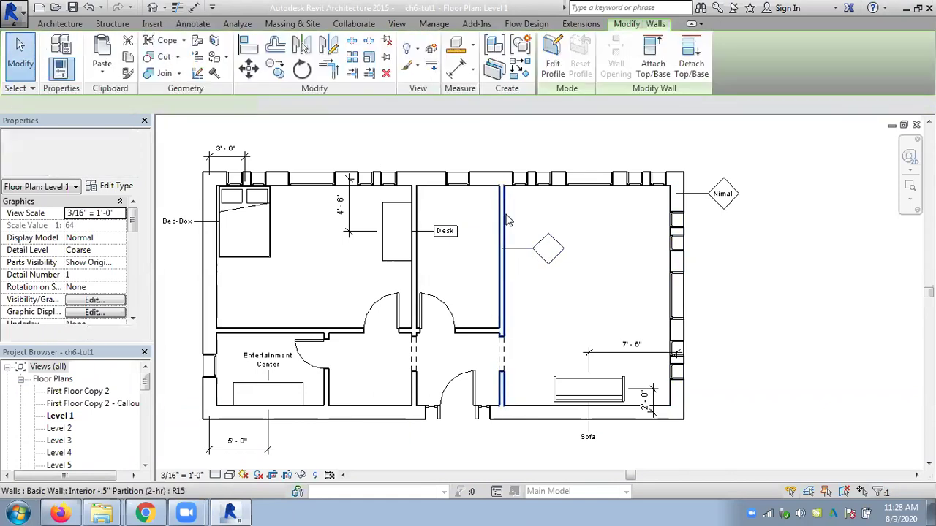
pyautogui.click(117, 188)
pyautogui.moveTo(483, 231); pyautogui.dragTo(482, 335)
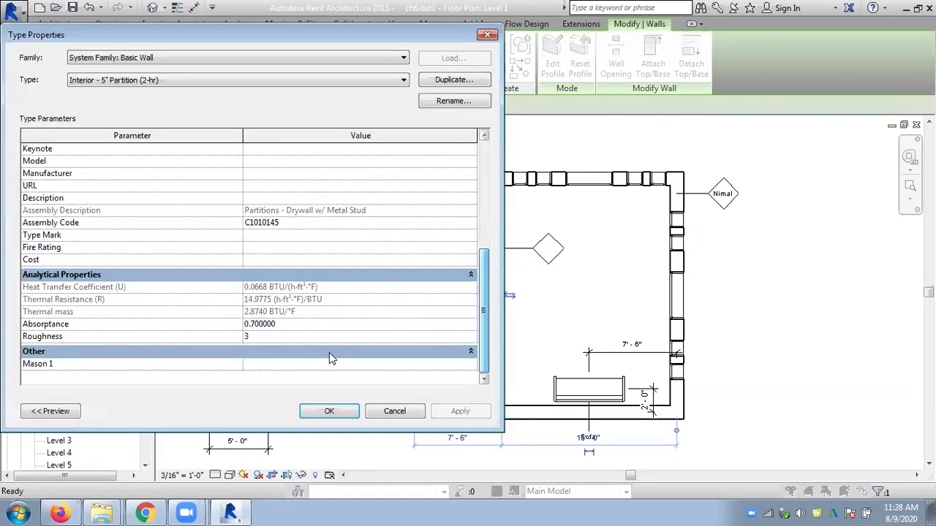
pyautogui.click(312, 363)
pyautogui.write('aman')
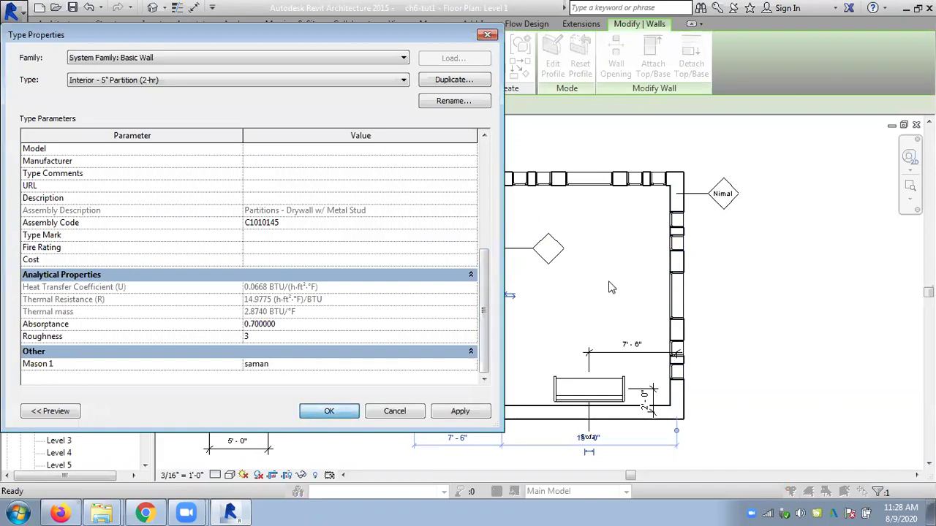
pyautogui.press('Return')
pyautogui.press('Escape')
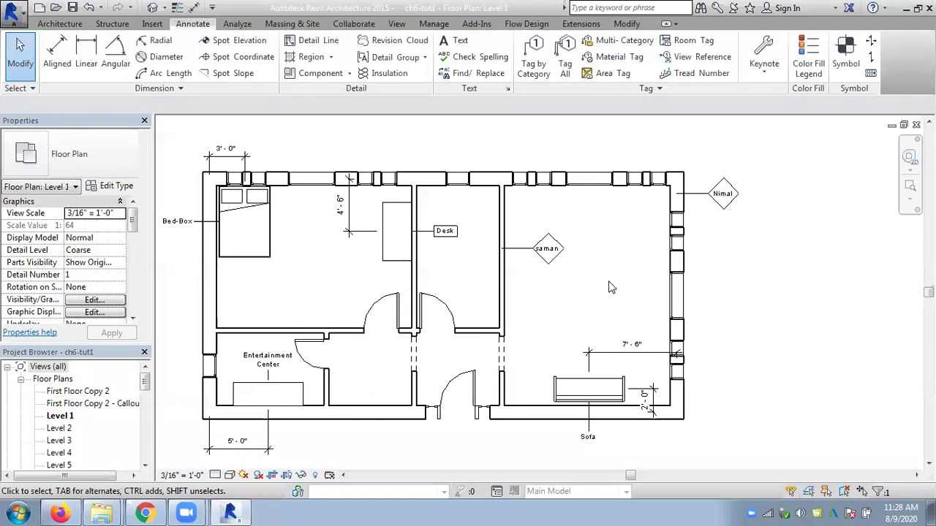
# - Tag the bottom exterior wall with a Nimal tag placed below it
pyautogui.click(534, 59)
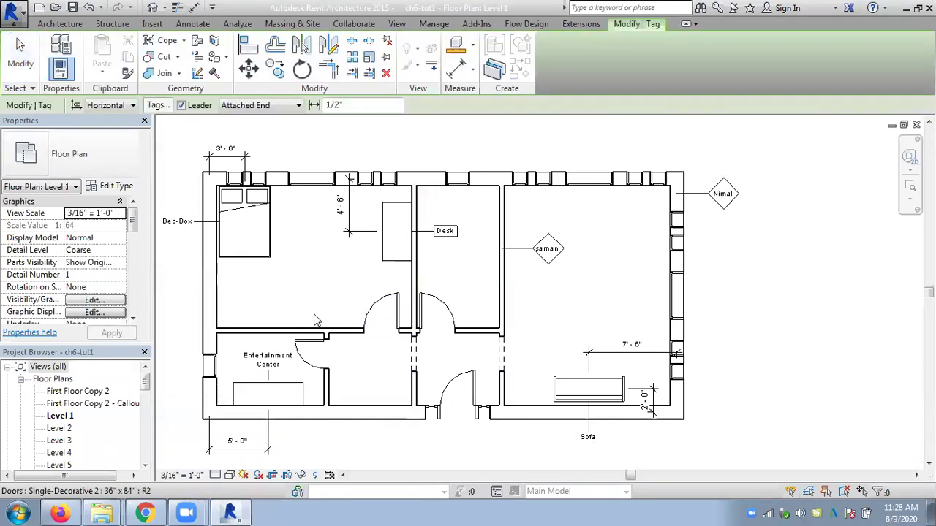
pyautogui.click(297, 334)
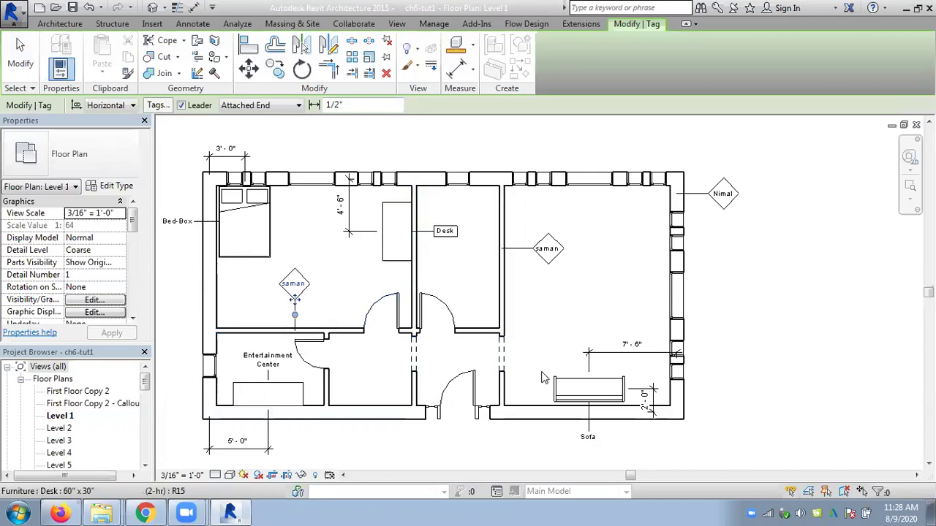
pyautogui.click(381, 417)
pyautogui.click(21, 57)
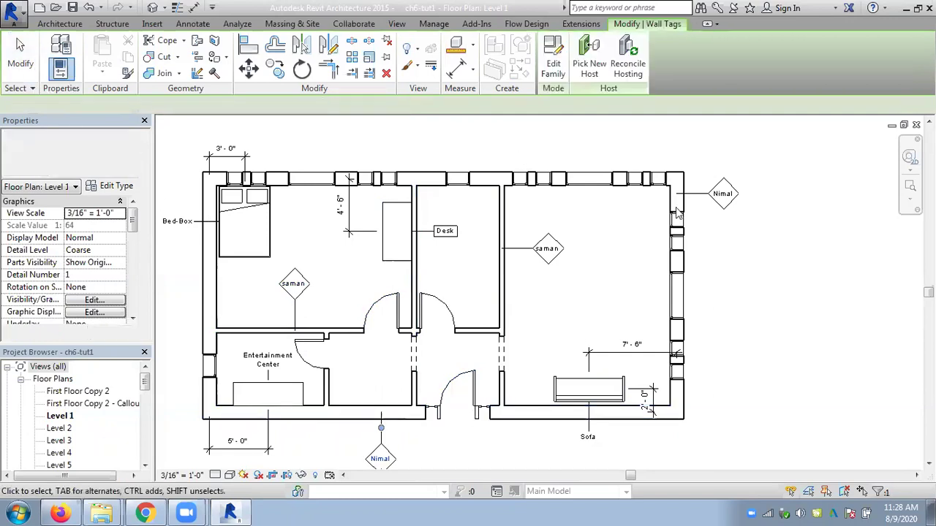
pyautogui.click(731, 265)
pyautogui.scroll(1, 731, 265)
pyautogui.scroll(-2, 716, 264)
pyautogui.scroll(-1, 717, 264)
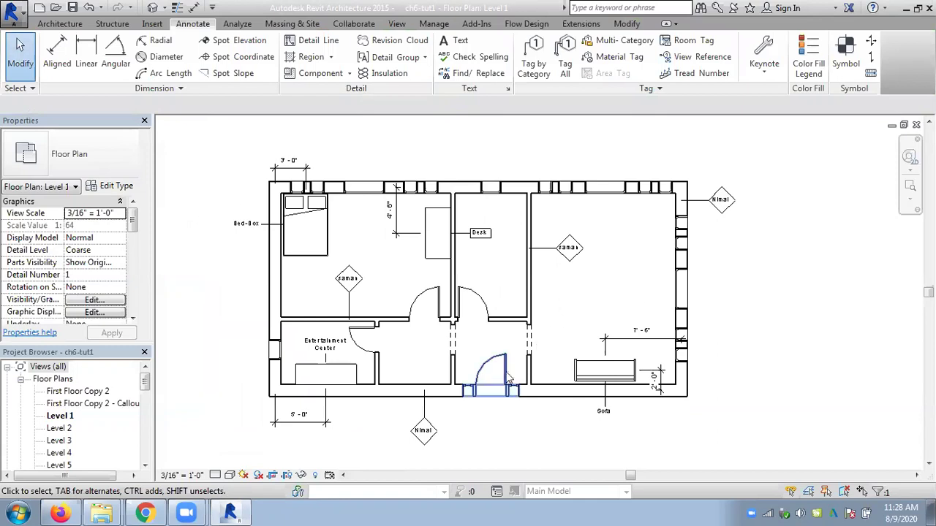
# - Set the bottom door type's Mason 1 value to David and deselect the door
pyautogui.click(500, 373)
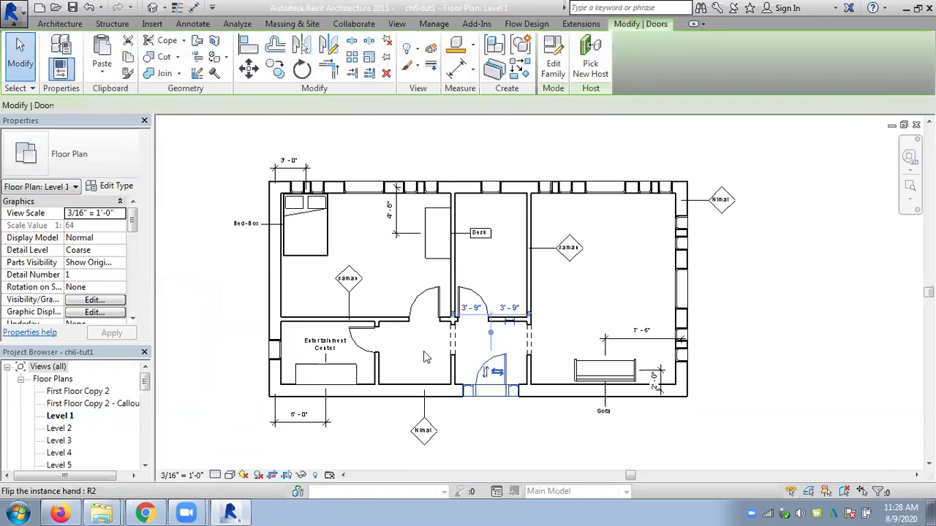
pyautogui.click(110, 186)
pyautogui.scroll(-5, 146, 293)
pyautogui.scroll(-5, 88, 336)
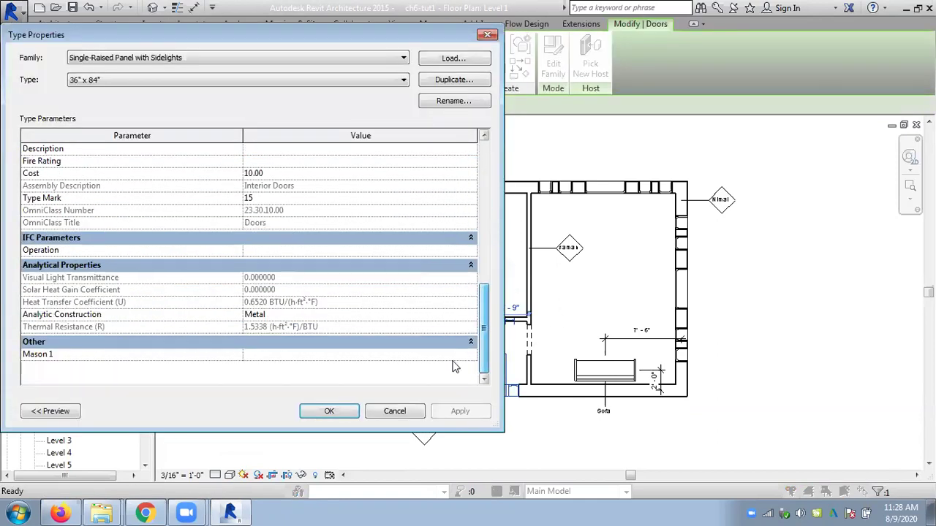
pyautogui.click(257, 358)
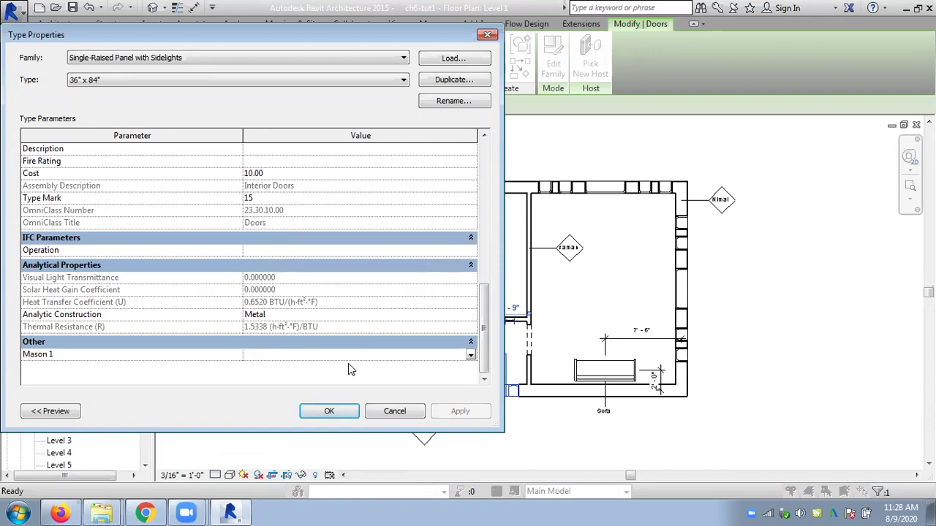
pyautogui.write('David')
pyautogui.click(341, 410)
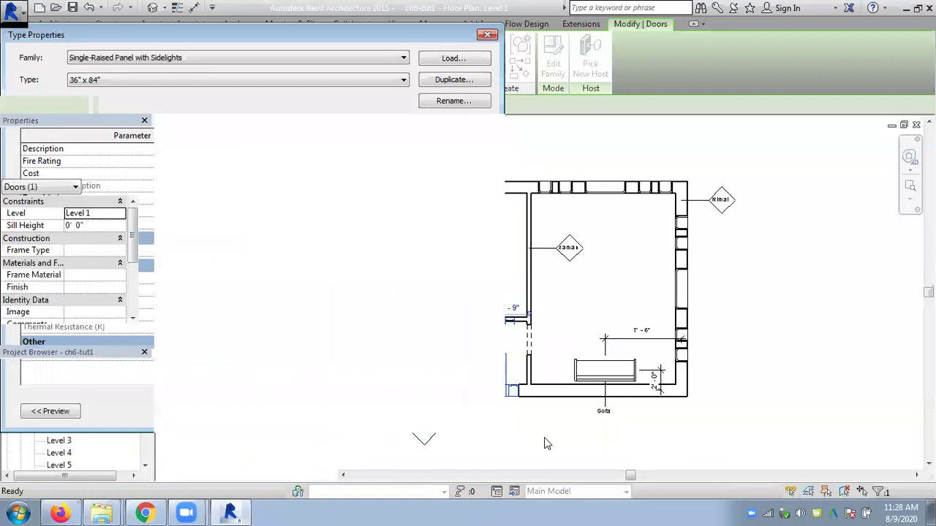
pyautogui.press('Escape')
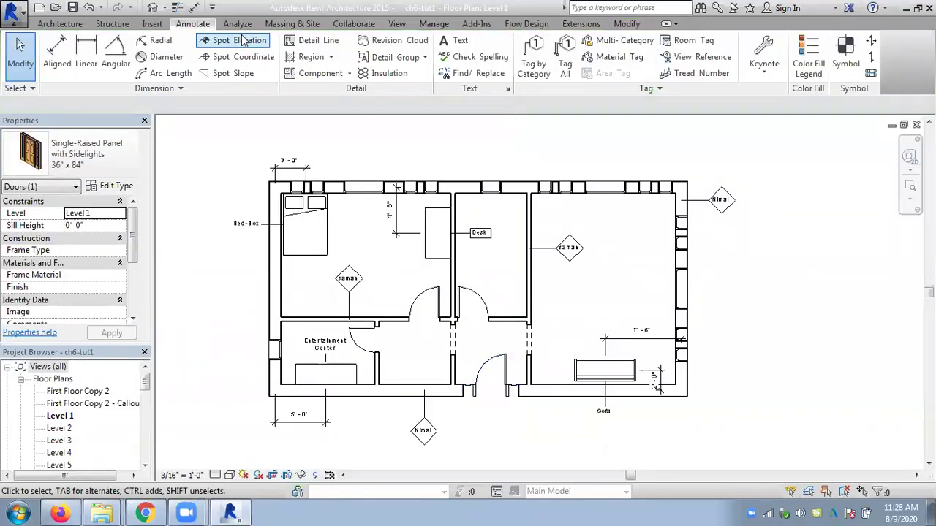
pyautogui.click(533, 55)
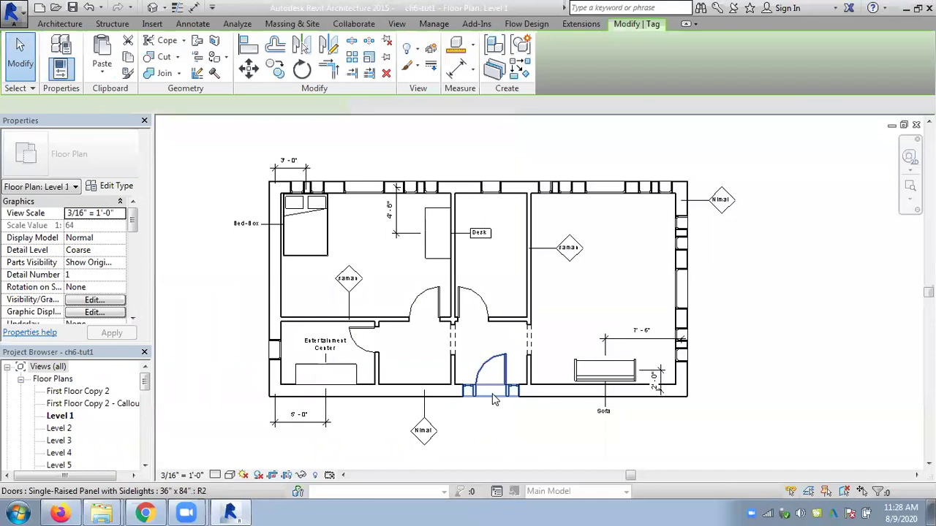
# - Tag the bottom door with Tag by Category, retrying when no tag appears
pyautogui.click(493, 399)
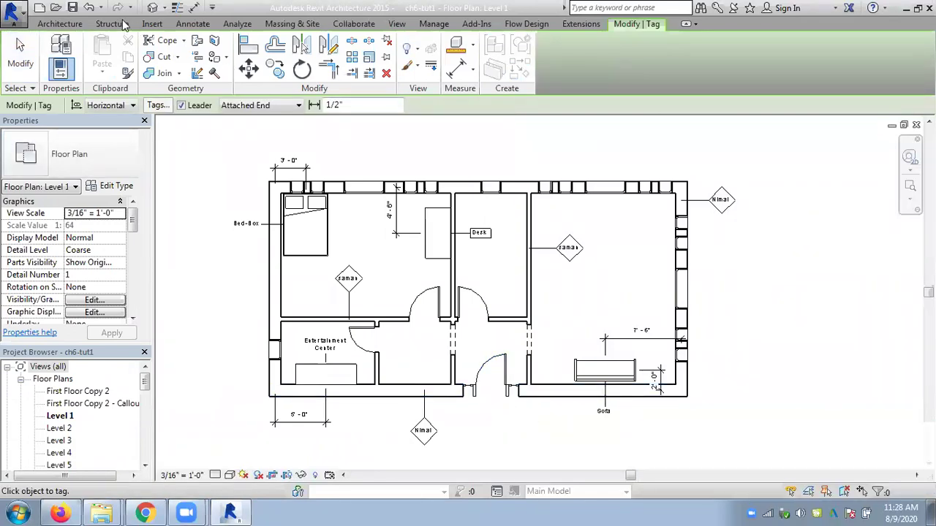
pyautogui.click(21, 55)
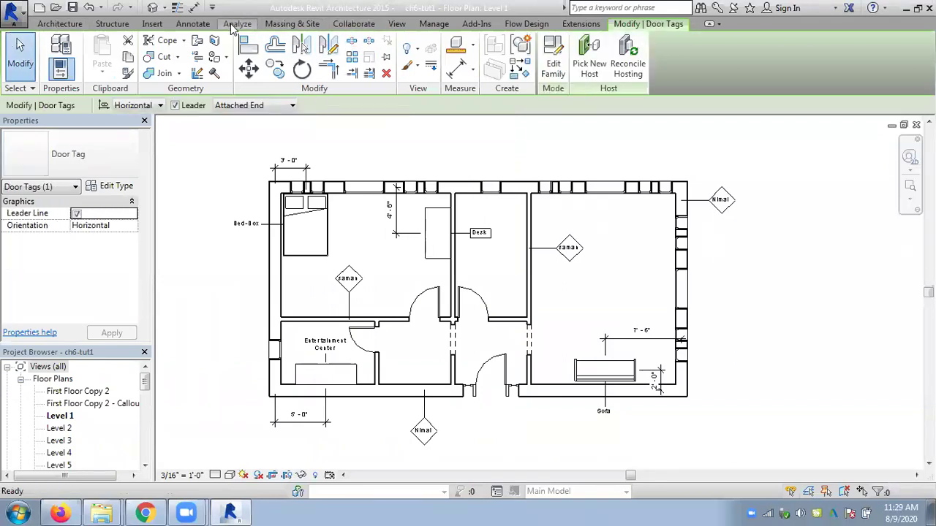
pyautogui.click(193, 24)
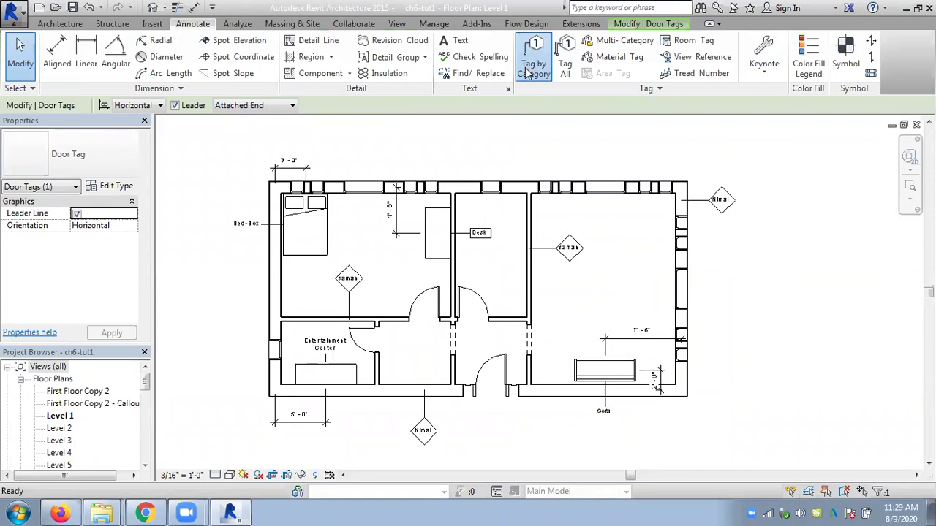
pyautogui.click(534, 58)
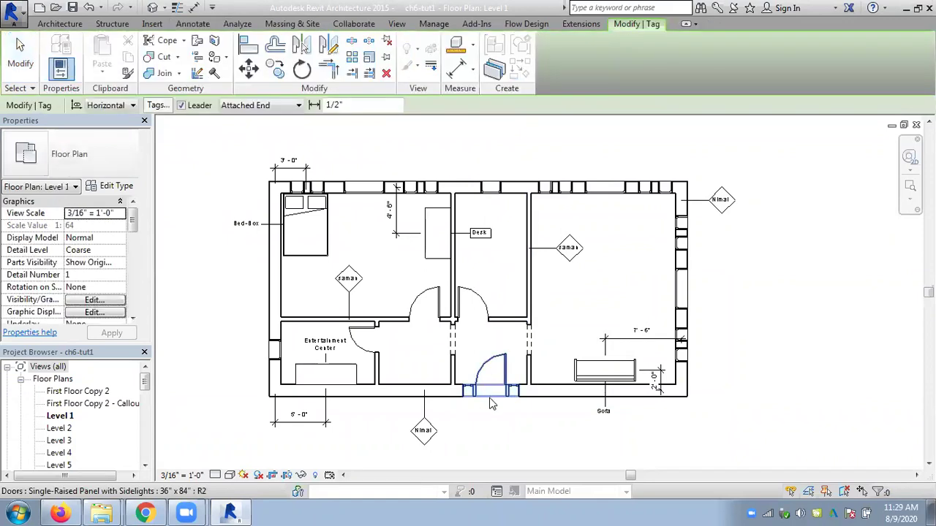
pyautogui.click(497, 364)
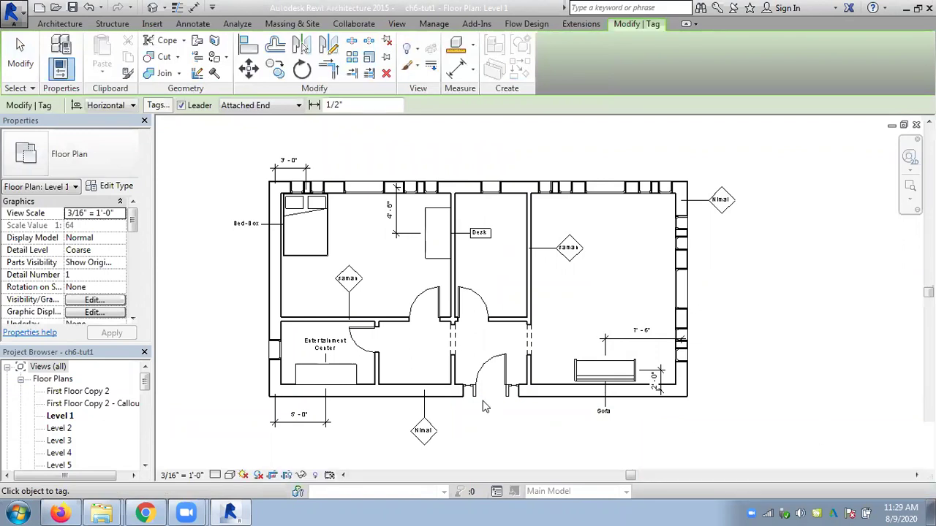
# - Switch to Level 2 and back to Level 1, then tag the bottom door again
pyautogui.doubleClick(62, 430)
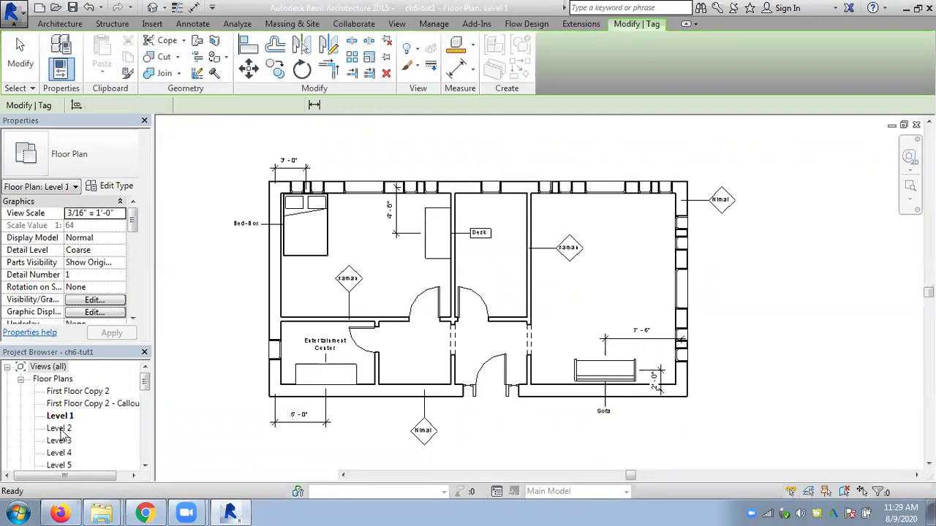
pyautogui.doubleClick(59, 416)
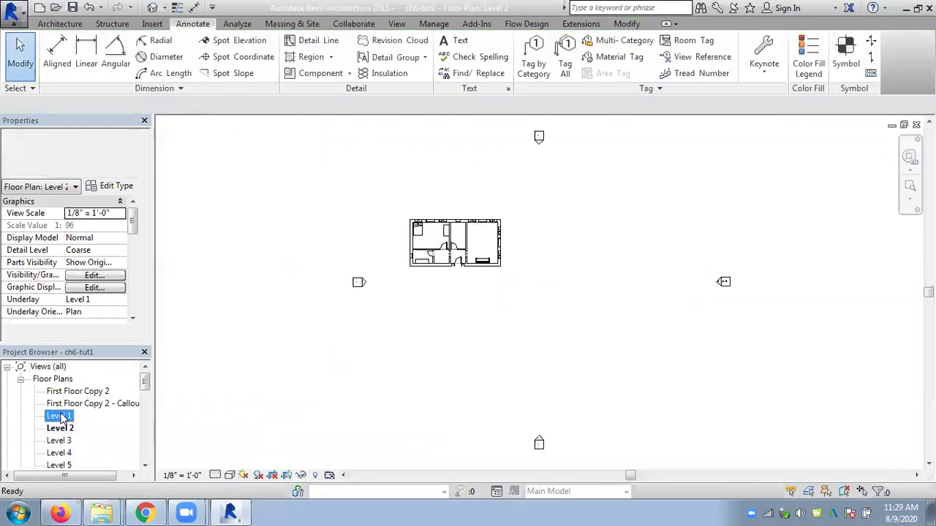
pyautogui.click(534, 58)
pyautogui.click(484, 292)
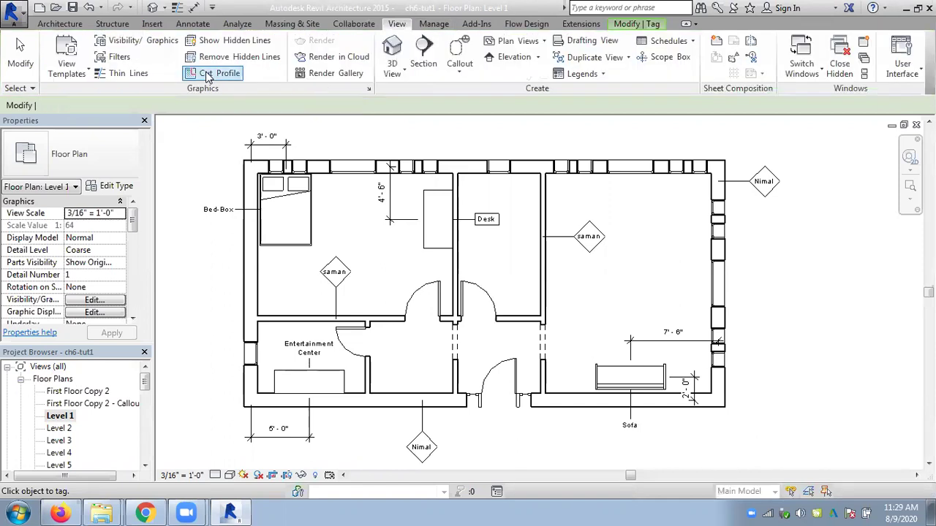
# - Turn on Door Tags under annotation categories in Level 1 Visibility/Graphics
pyautogui.click(141, 41)
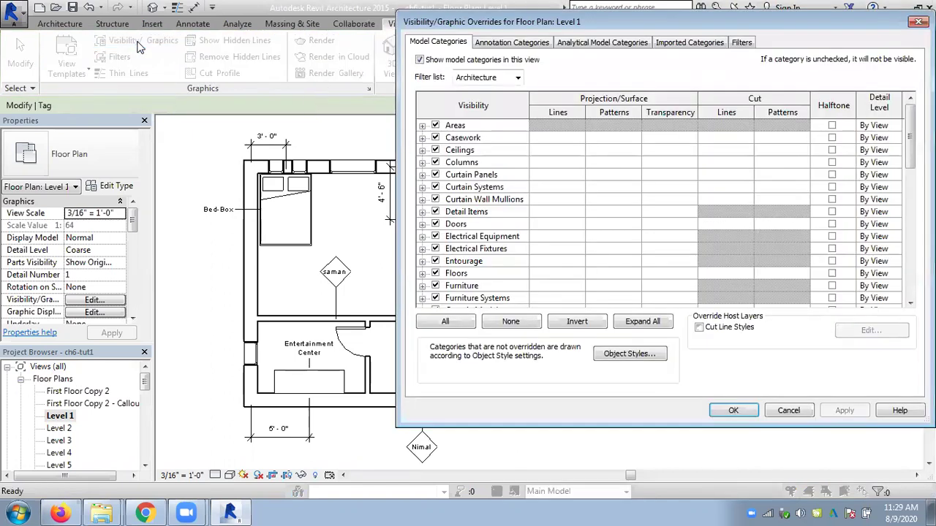
pyautogui.click(422, 224)
pyautogui.moveTo(909, 162); pyautogui.dragTo(910, 162)
pyautogui.click(422, 175)
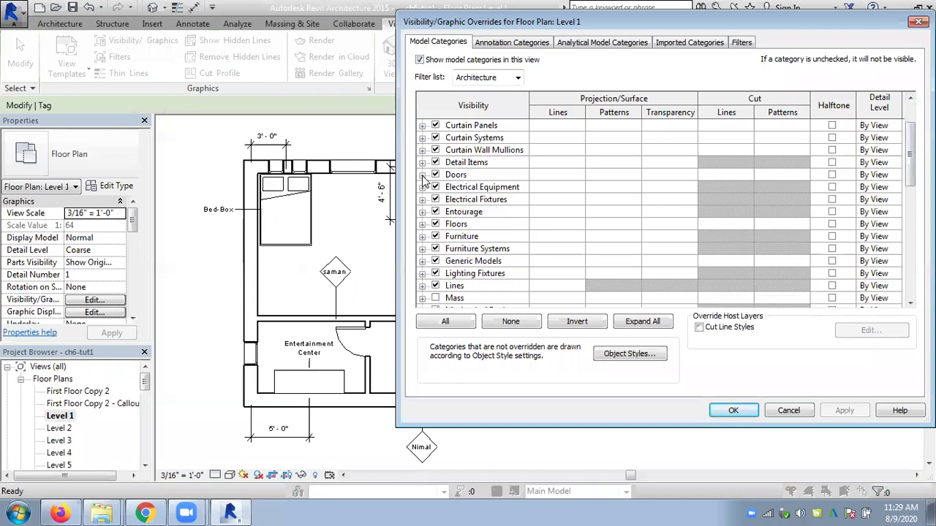
pyautogui.click(521, 44)
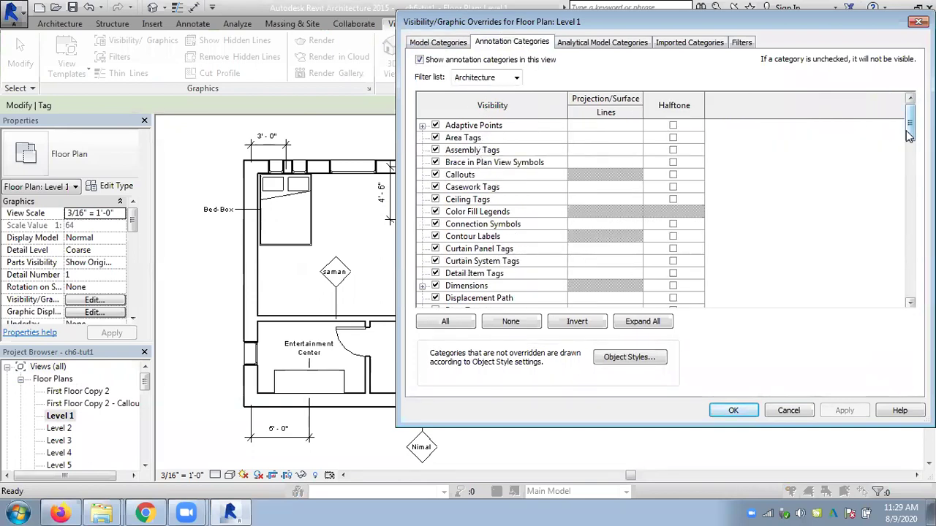
pyautogui.moveTo(910, 128); pyautogui.dragTo(911, 139)
pyautogui.click(434, 262)
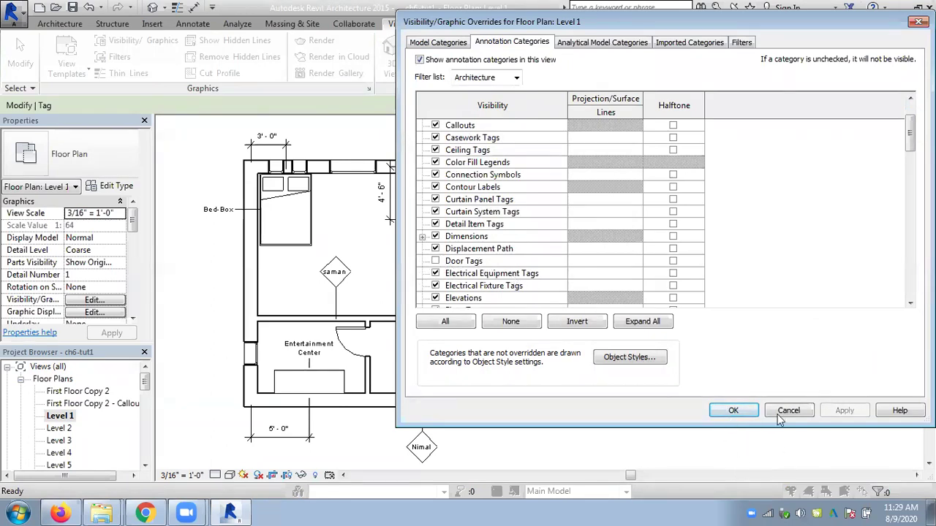
pyautogui.click(436, 261)
pyautogui.click(734, 411)
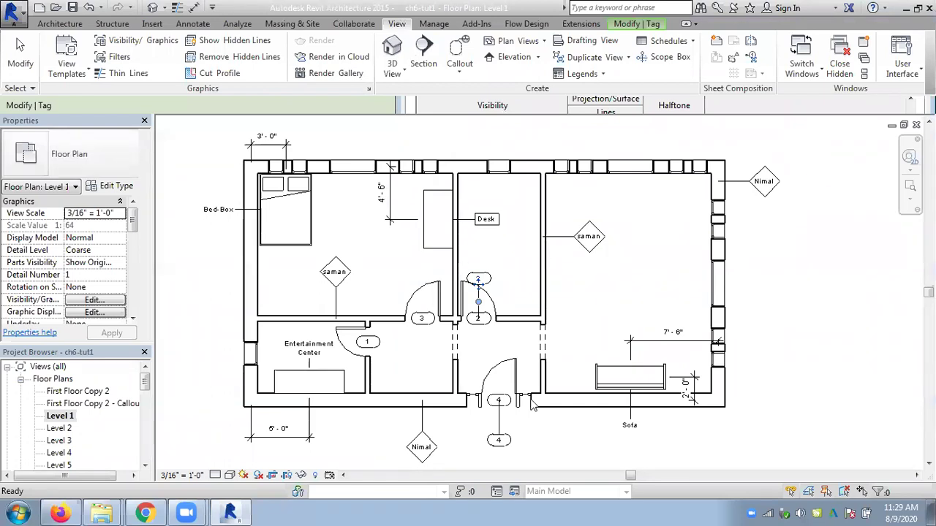
# - Zoom and pan to the numbered door tags and end the tagging command
pyautogui.scroll(1, 486, 353)
pyautogui.moveTo(495, 351); pyautogui.dragTo(498, 257, button='middle')
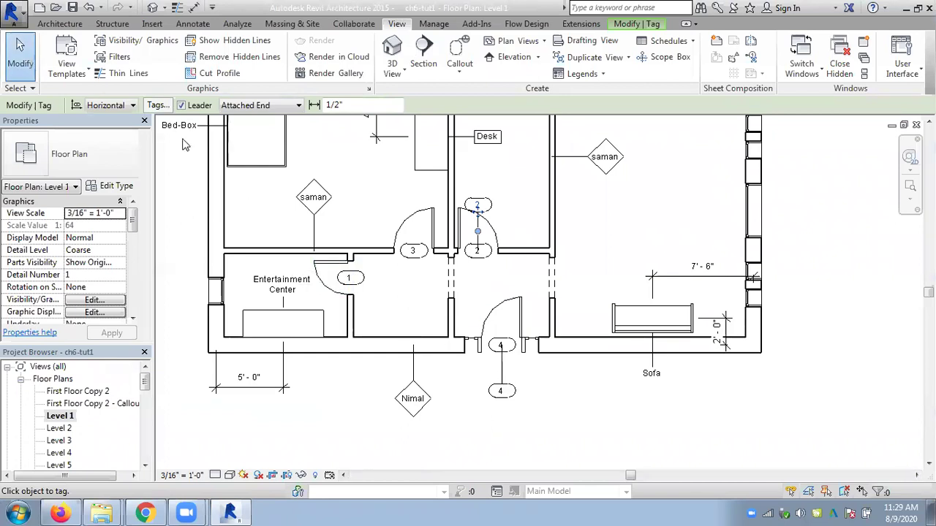
pyautogui.press('Escape')
# - Open door tag 4's family and edit its text label's parameters
pyautogui.click(502, 391)
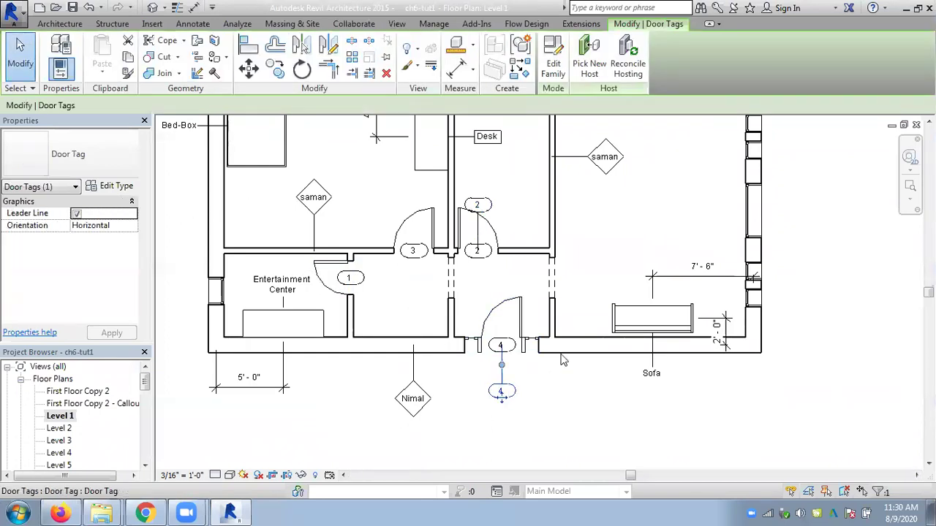
pyautogui.click(544, 76)
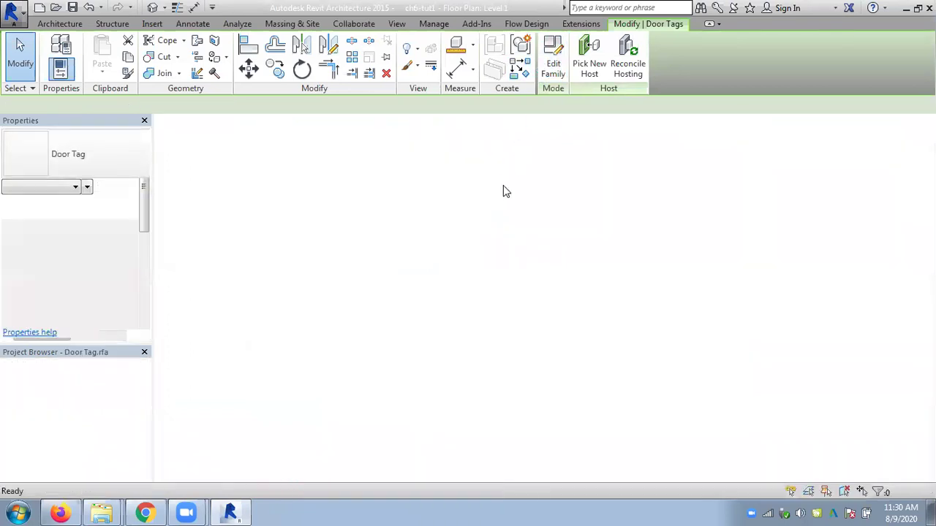
pyautogui.click(522, 223)
pyautogui.click(474, 65)
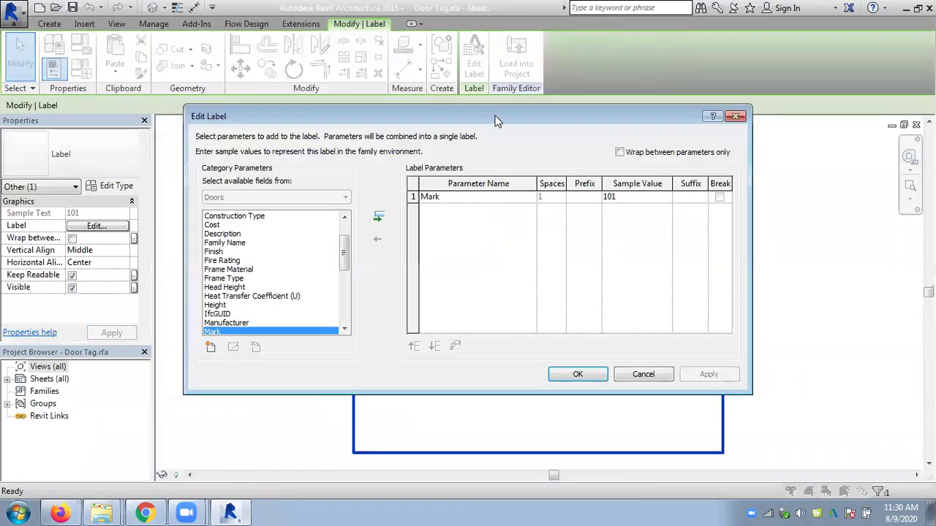
pyautogui.moveTo(343, 255)
pyautogui.mouseDown()
pyautogui.moveTo(345, 314)
pyautogui.moveTo(349, 231)
pyautogui.mouseUp()
# - Replace Mark with shared parameter Mason 1 and reload, overwriting the Door Tag family
pyautogui.click(211, 346)
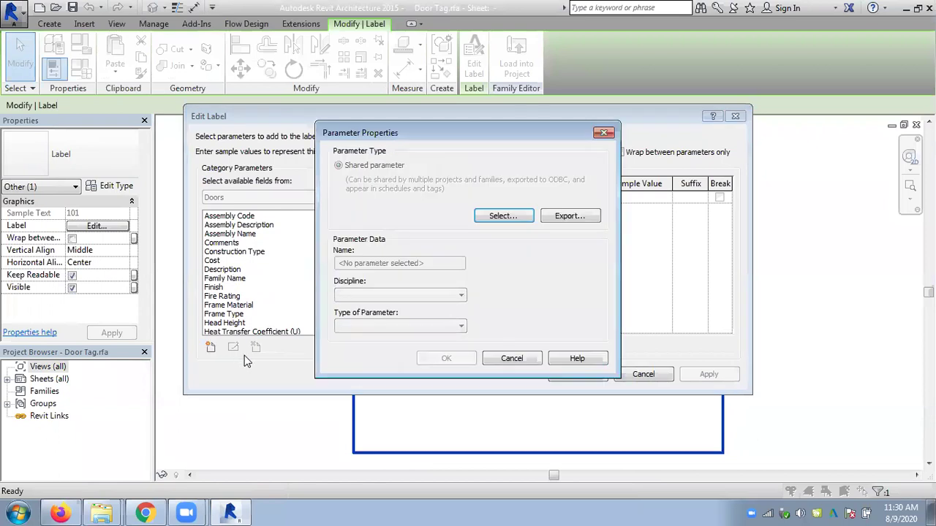
pyautogui.click(501, 218)
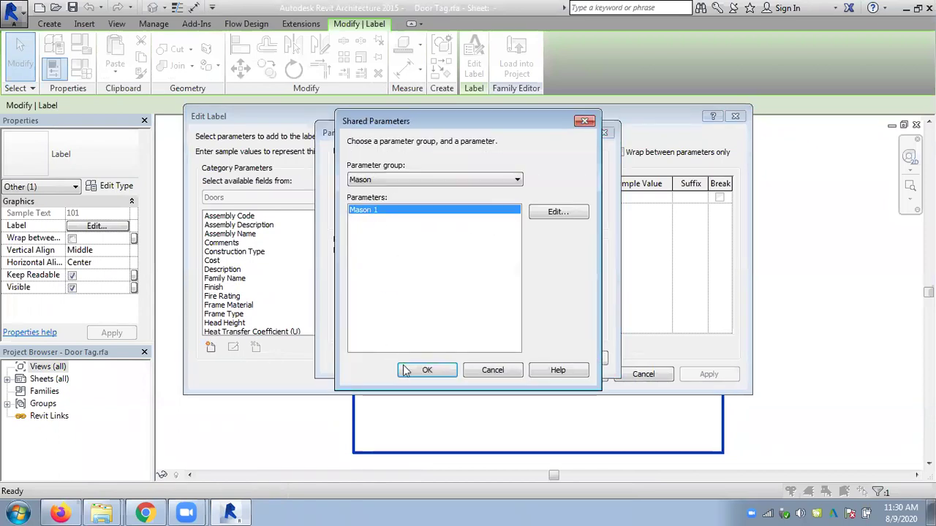
pyautogui.click(408, 372)
pyautogui.click(447, 359)
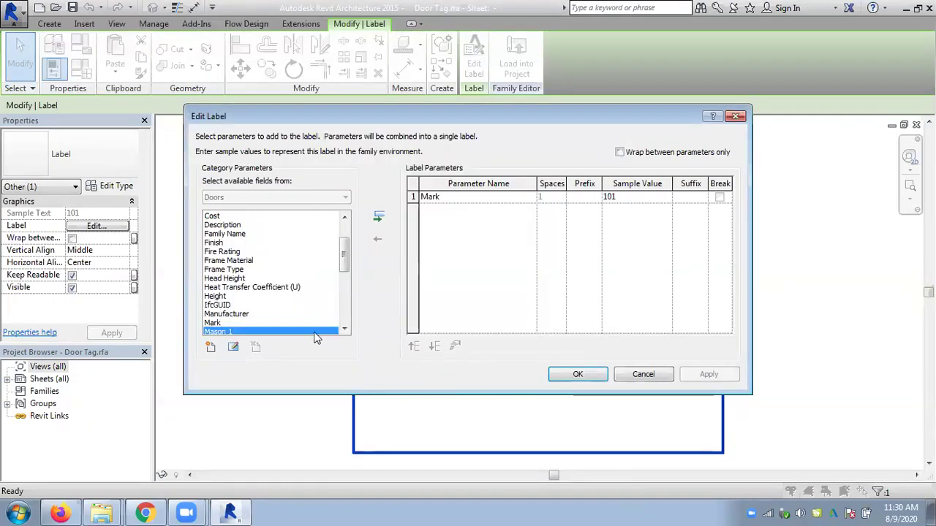
pyautogui.click(379, 216)
pyautogui.click(413, 197)
pyautogui.click(378, 236)
pyautogui.click(576, 377)
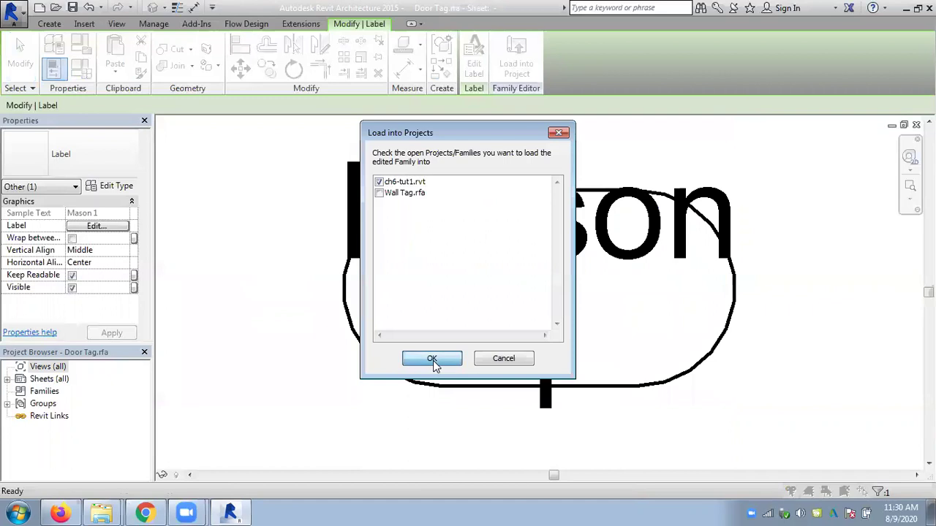
pyautogui.click(429, 358)
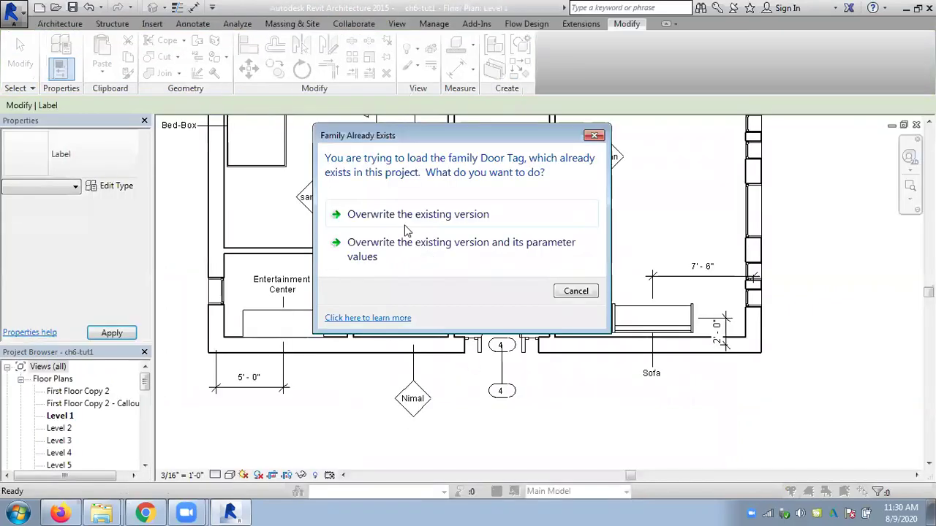
pyautogui.click(400, 218)
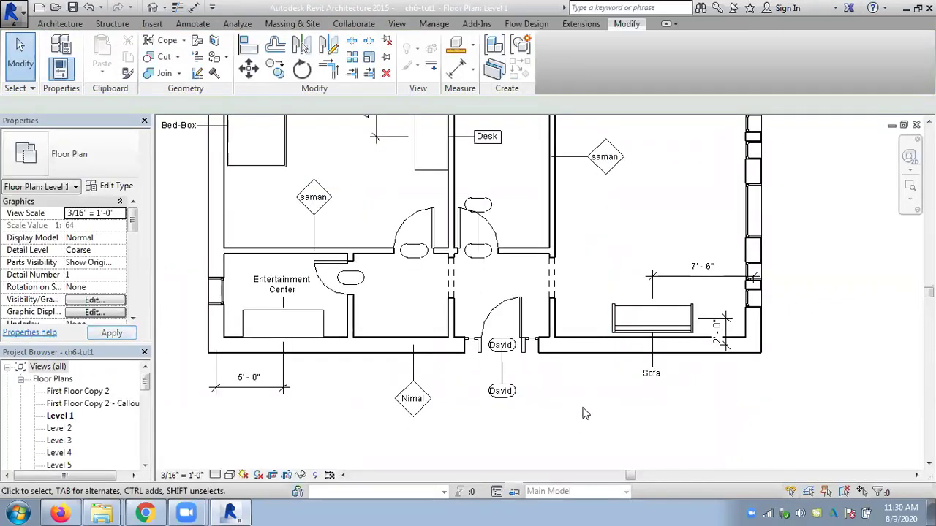
# - Delete the duplicate David door tag and the blank door tag in the upper room
pyautogui.scroll(1, 445, 323)
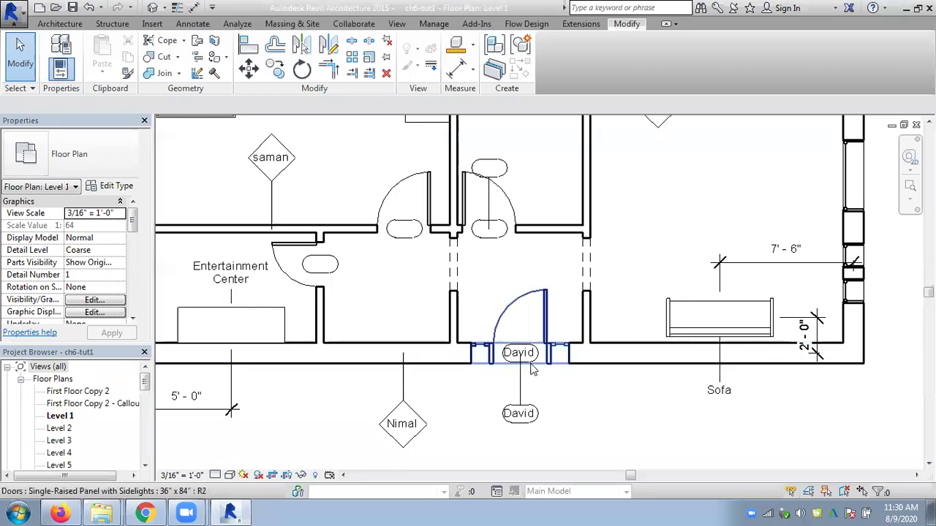
pyautogui.click(526, 393)
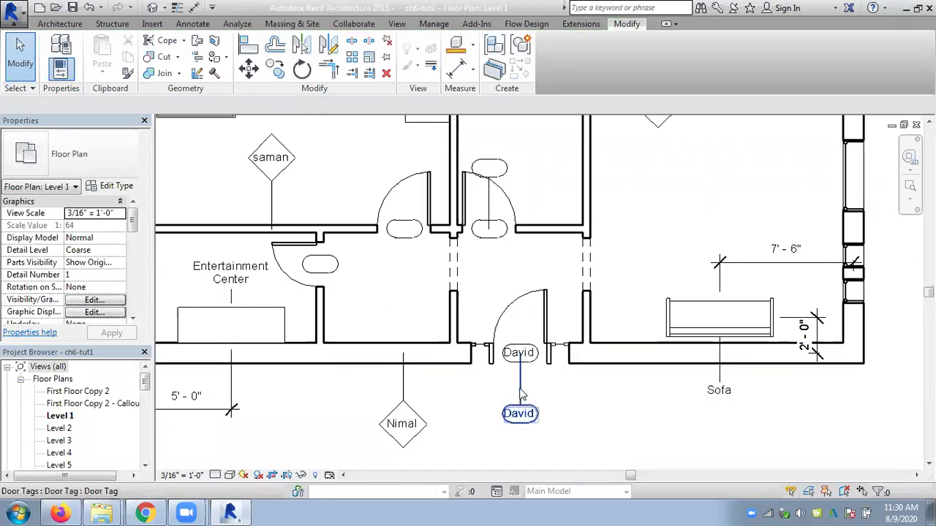
pyautogui.click(522, 395)
pyautogui.press('Delete')
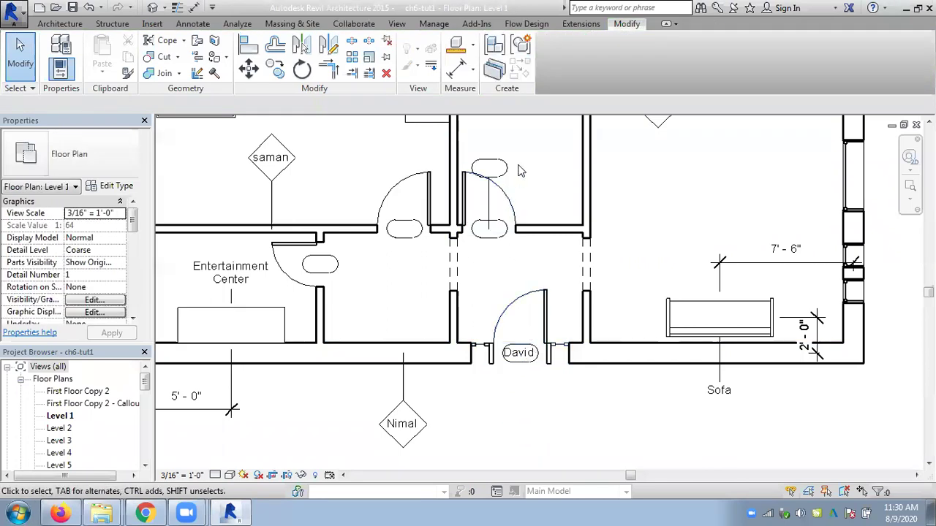
pyautogui.click(507, 171)
pyautogui.press('Delete')
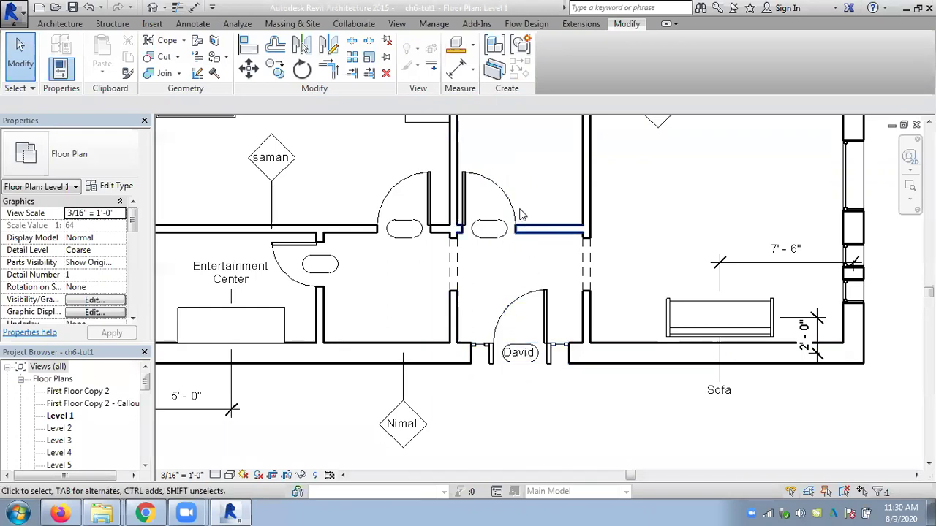
# - Set the upper door type's Mason 1 parameter to Raj
pyautogui.click(512, 206)
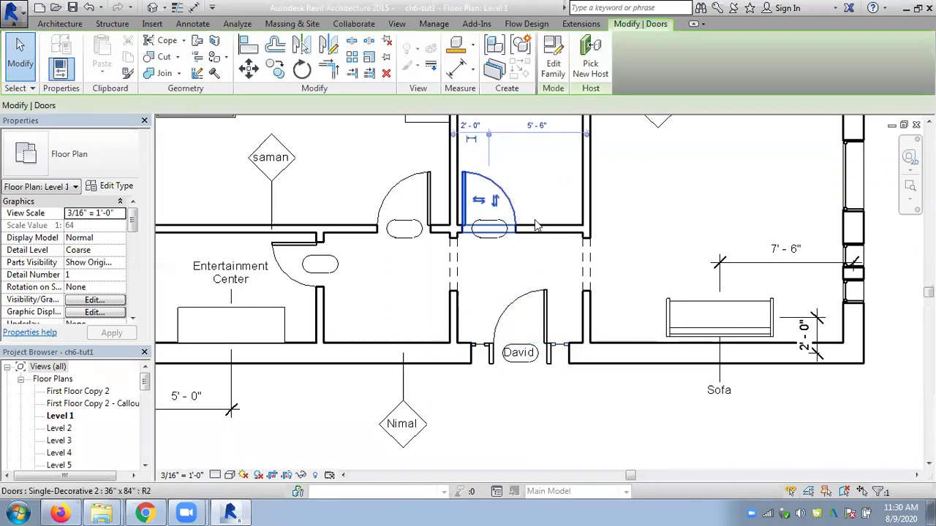
pyautogui.click(114, 187)
pyautogui.moveTo(484, 190); pyautogui.dragTo(483, 328)
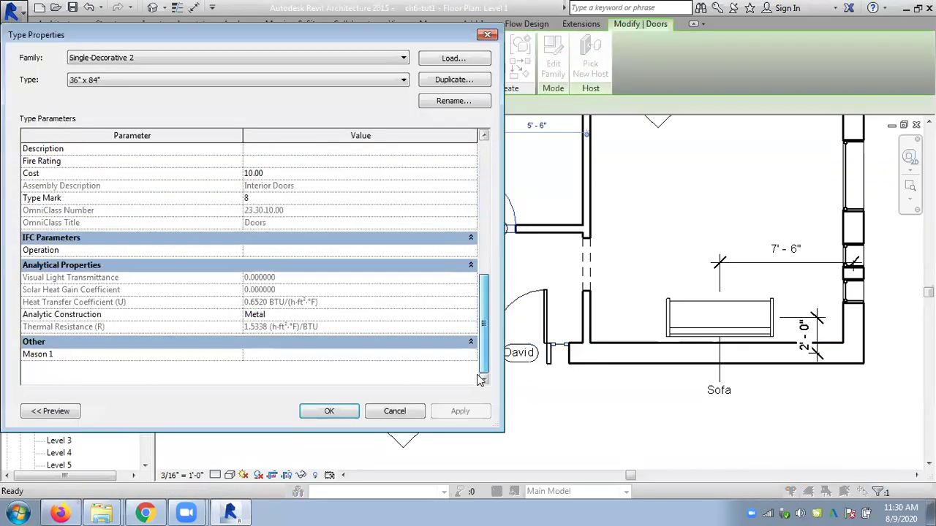
pyautogui.click(297, 354)
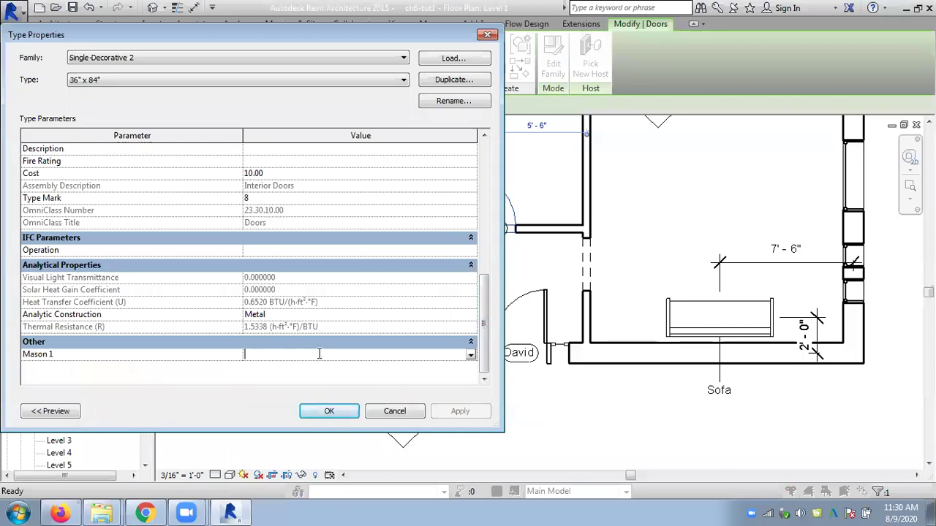
pyautogui.write('Raj')
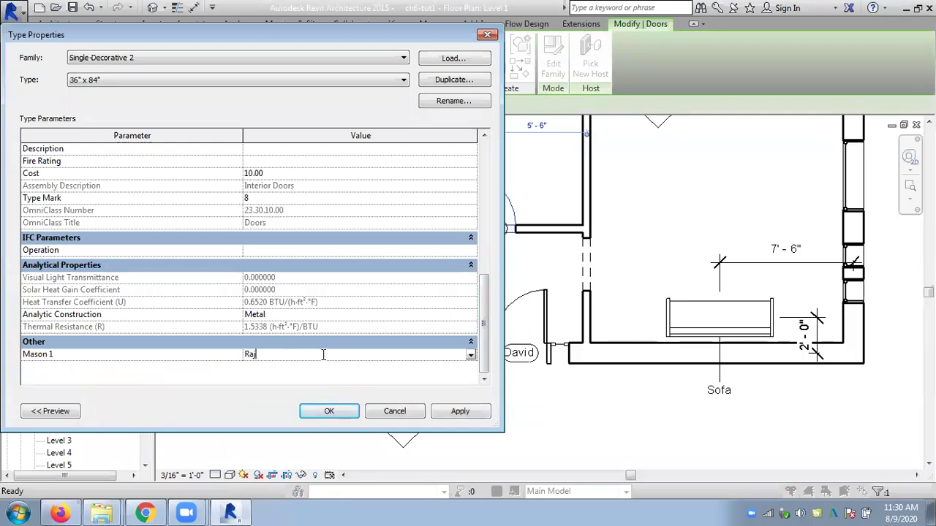
pyautogui.click(334, 413)
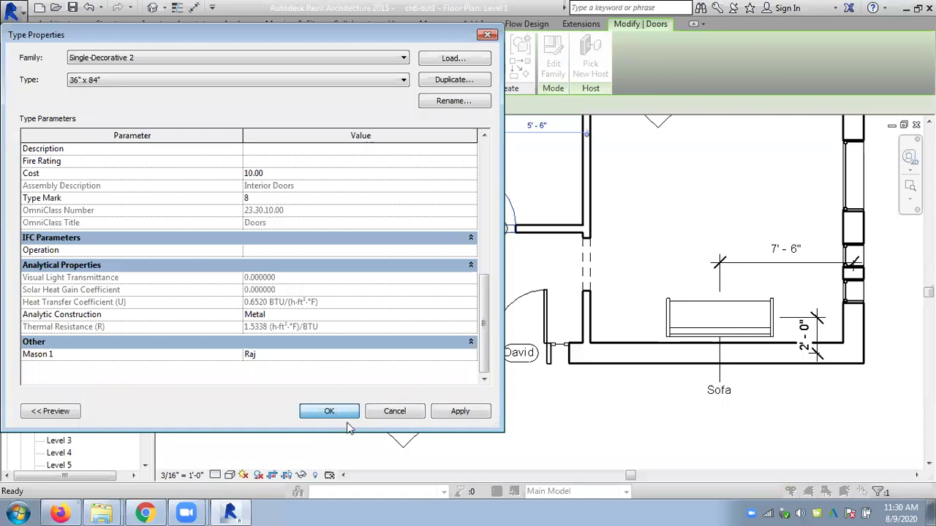
pyautogui.click(553, 419)
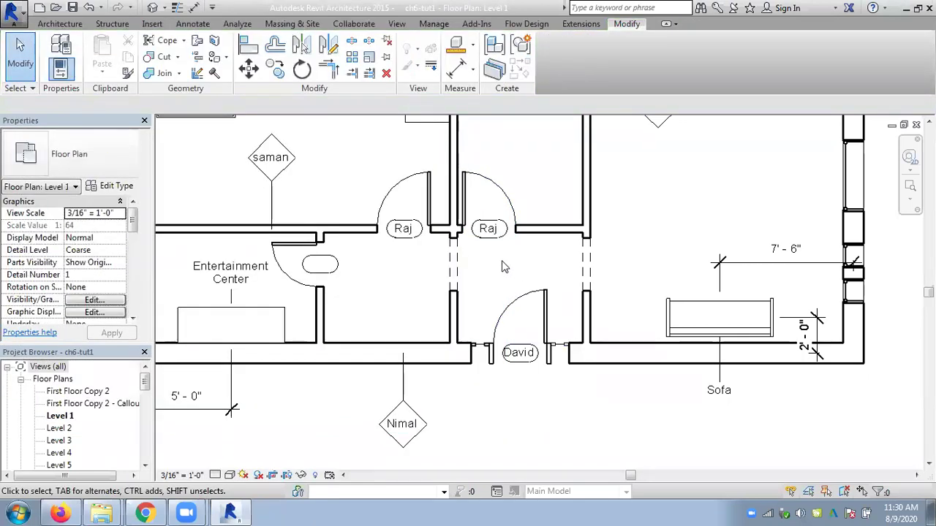
# - Open the saman wall tag's family, confirm its label shows Mason 1, and reload it into ch6-tut1
pyautogui.scroll(-2, 647, 414)
pyautogui.scroll(-1, 647, 414)
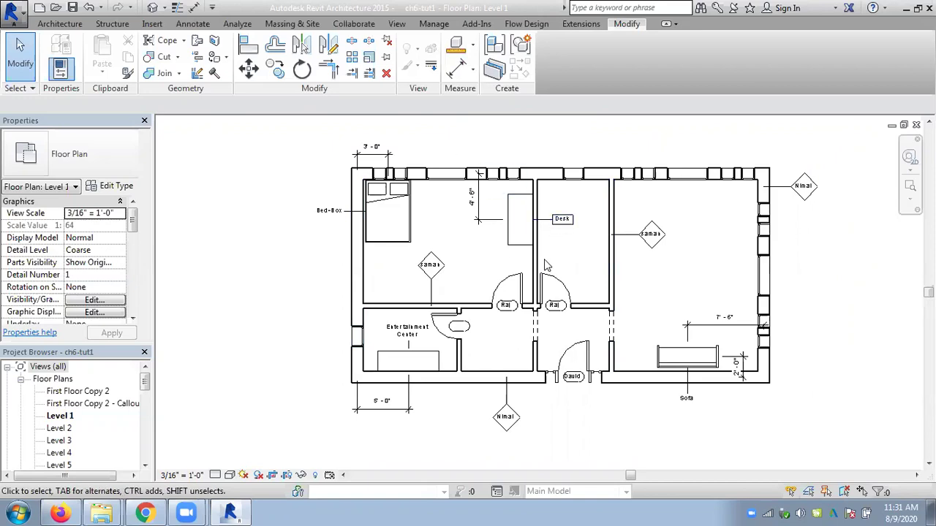
pyautogui.click(660, 246)
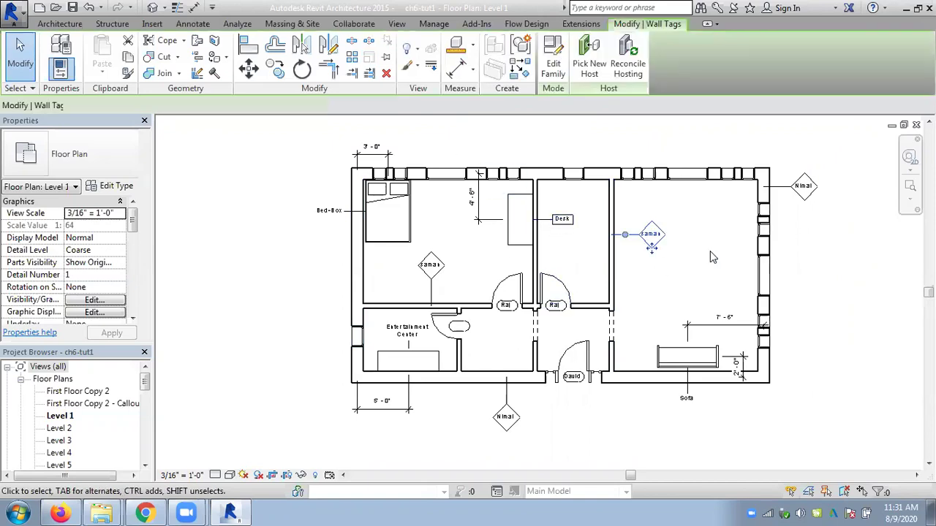
pyautogui.click(553, 59)
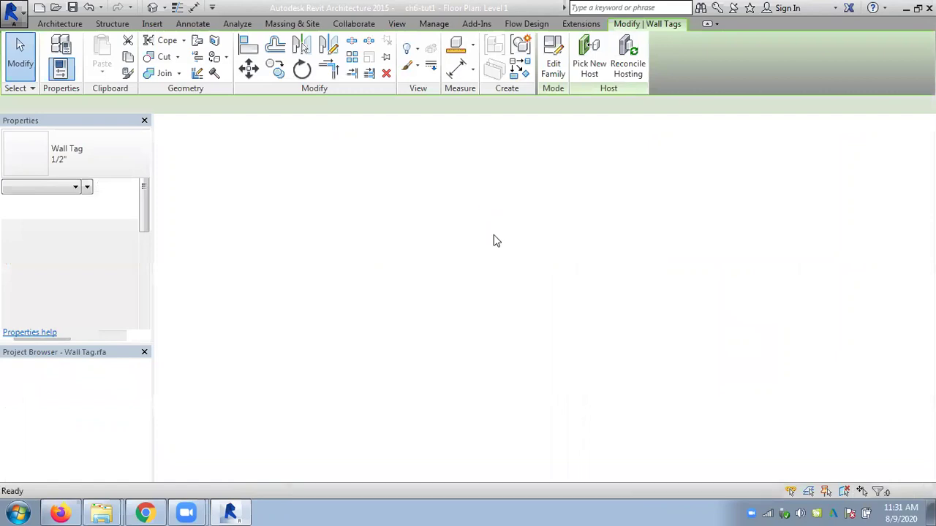
pyautogui.click(473, 146)
pyautogui.click(473, 59)
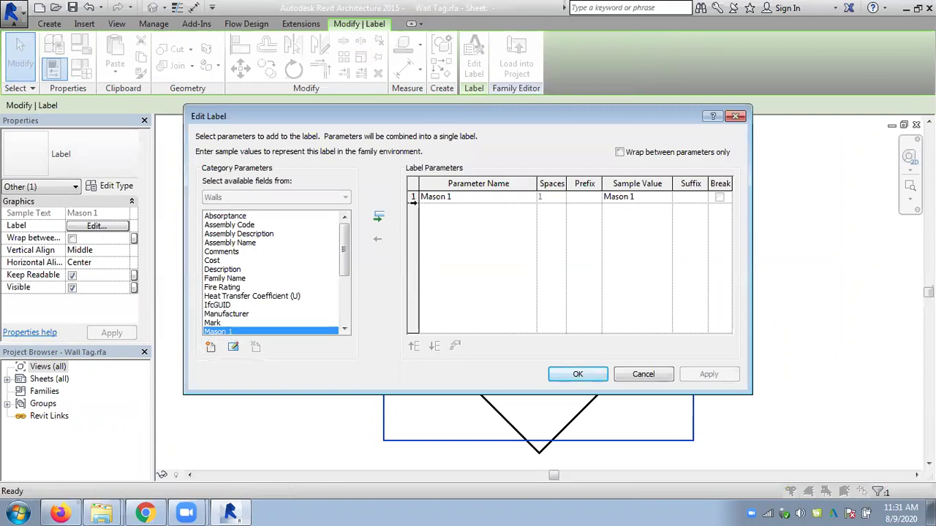
pyautogui.click(623, 373)
pyautogui.click(516, 55)
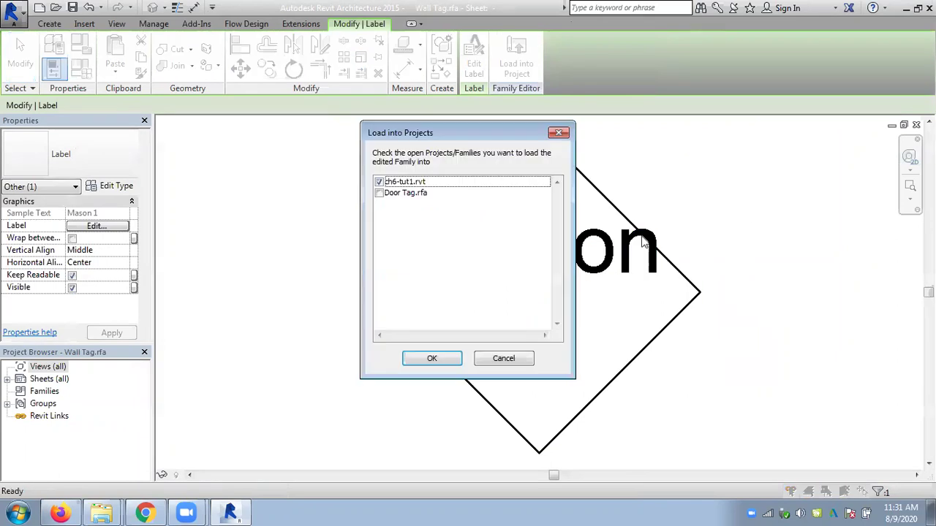
pyautogui.click(428, 358)
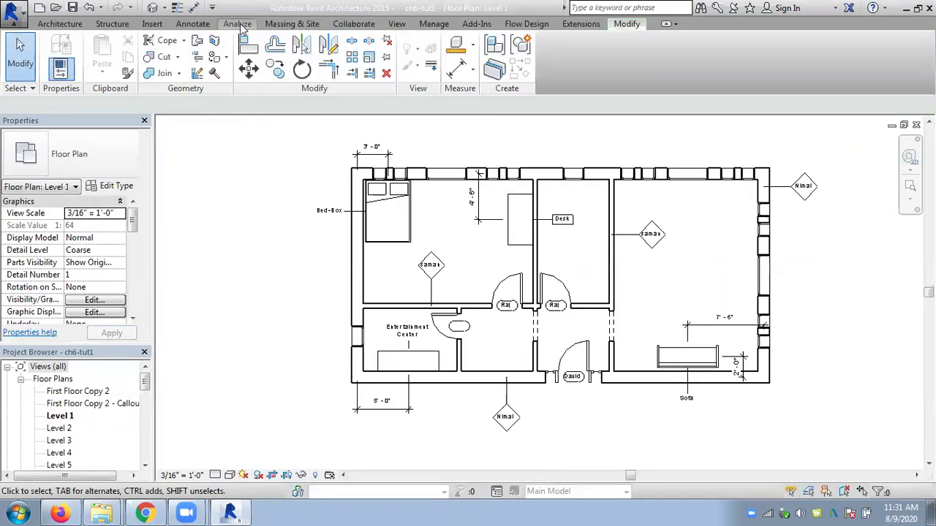
pyautogui.click(193, 25)
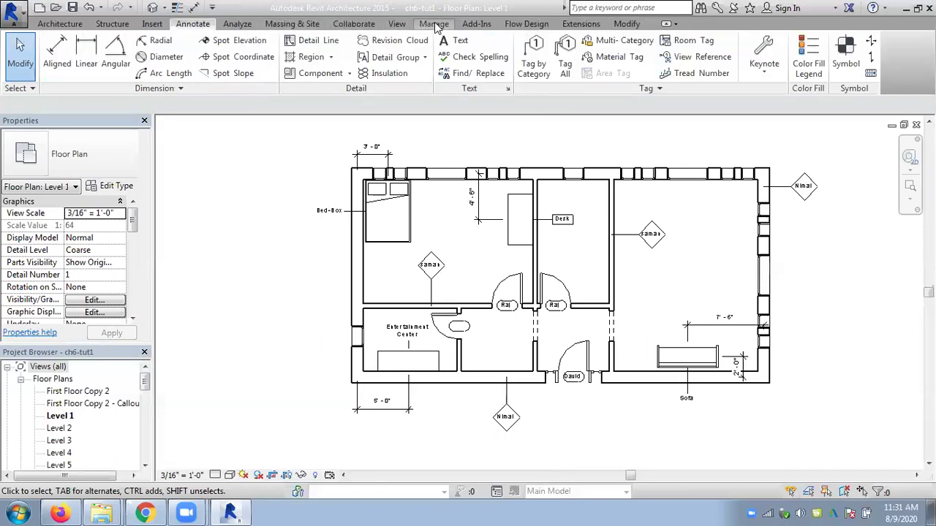
pyautogui.click(433, 24)
pyautogui.click(216, 41)
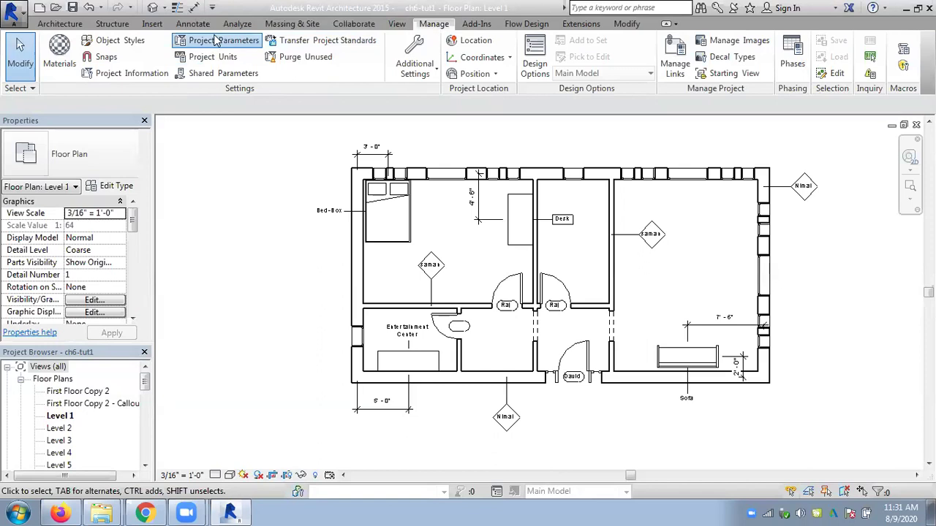
pyautogui.click(541, 196)
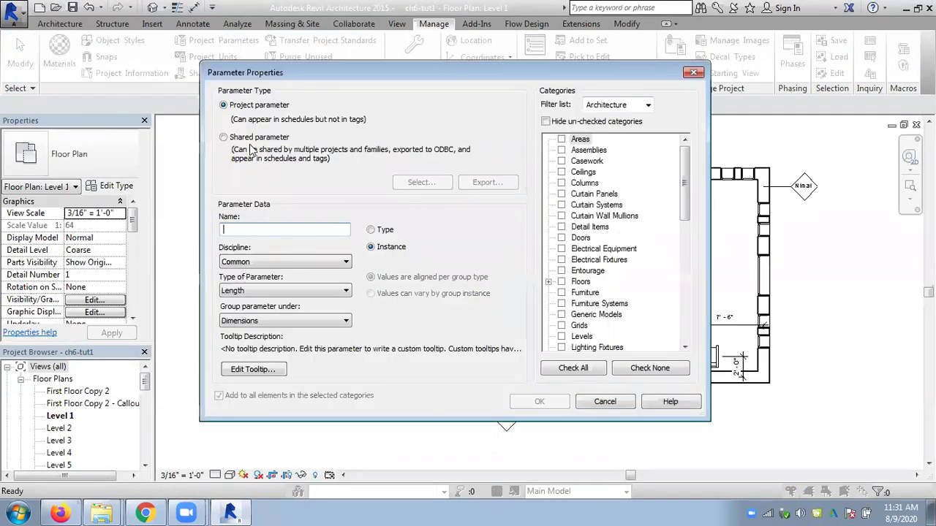
pyautogui.click(245, 138)
pyautogui.click(439, 182)
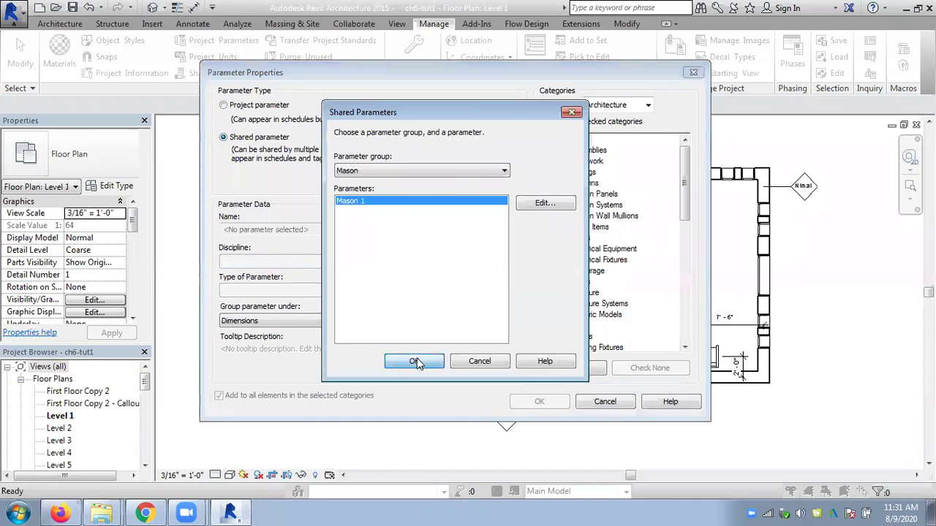
pyautogui.click(415, 362)
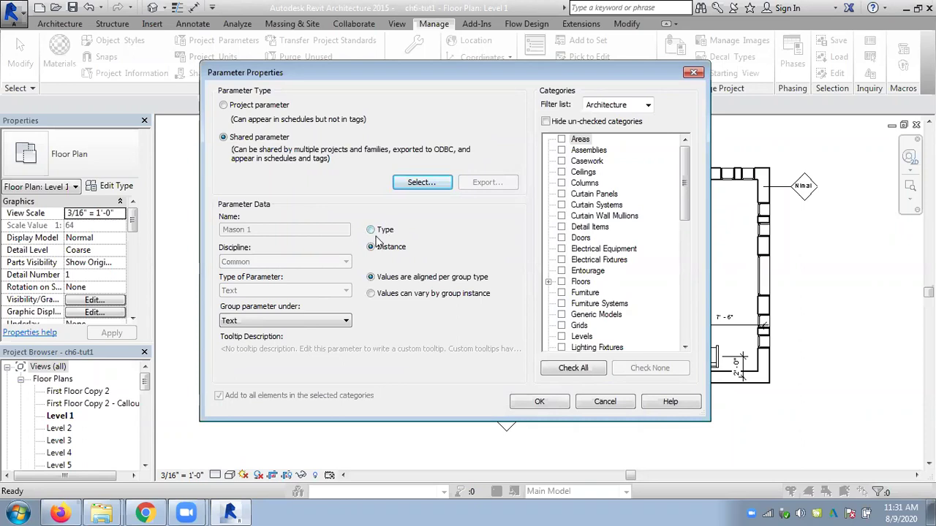
pyautogui.click(226, 327)
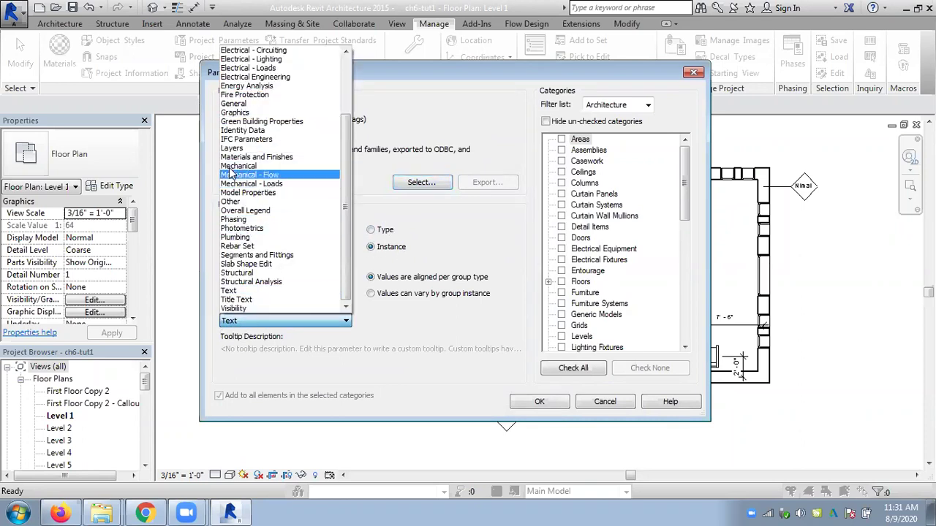
pyautogui.click(211, 225)
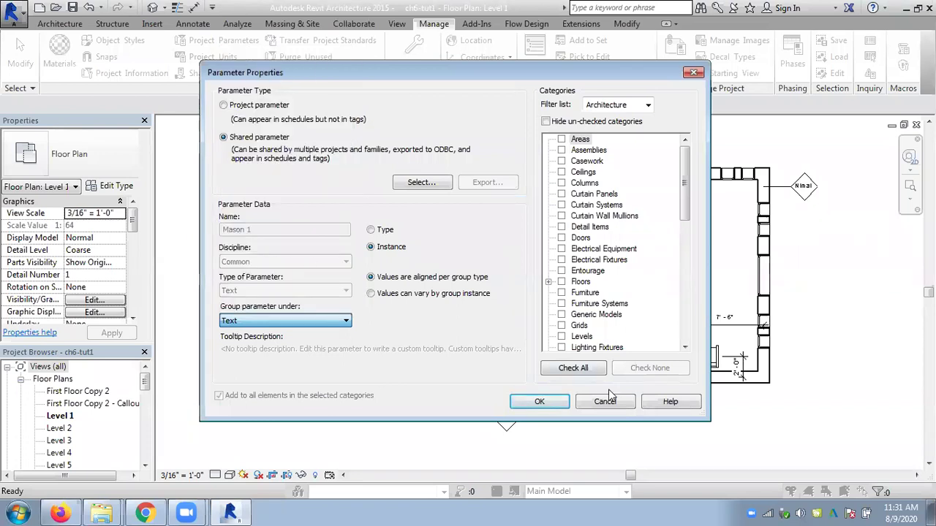
pyautogui.click(605, 401)
pyautogui.click(469, 346)
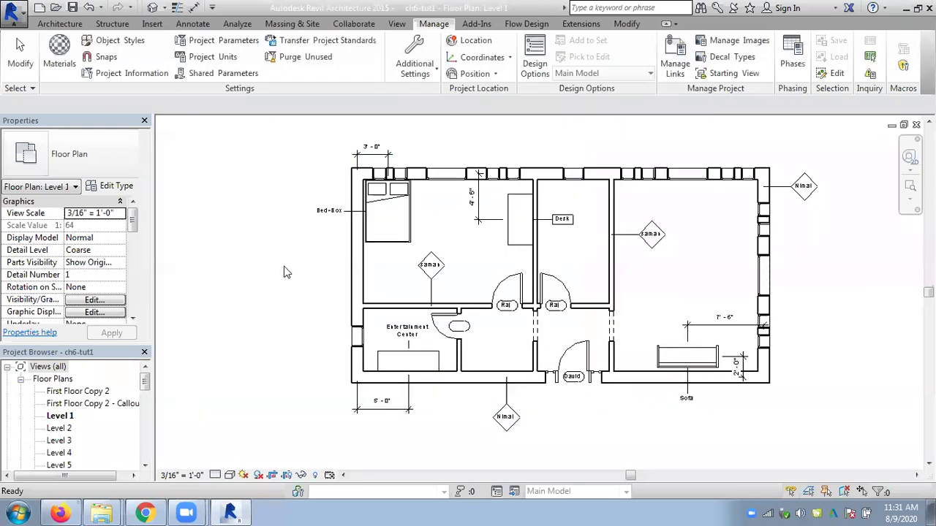
# - Save the project as a new file, ch6-tut1-univo, in the Assign folder
pyautogui.scroll(1, 831, 324)
pyautogui.scroll(1, 852, 319)
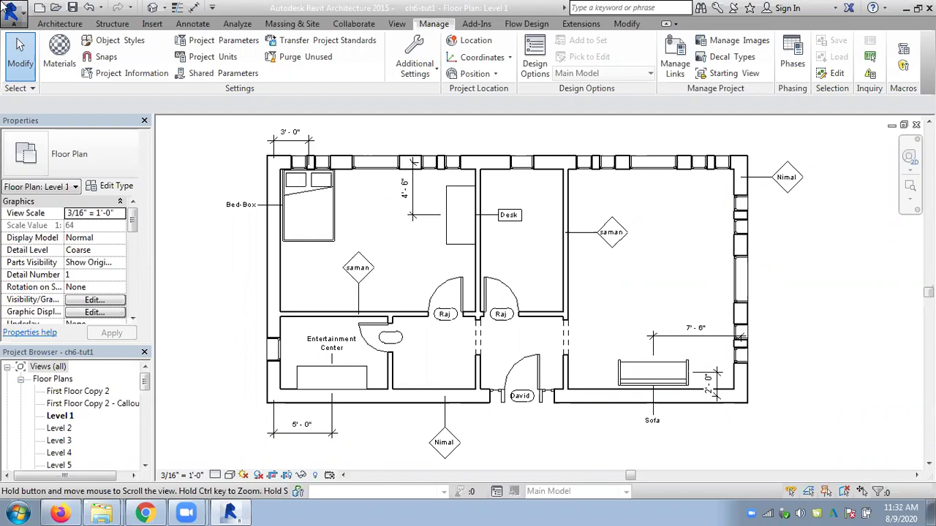
pyautogui.click(21, 14)
pyautogui.moveTo(48, 167)
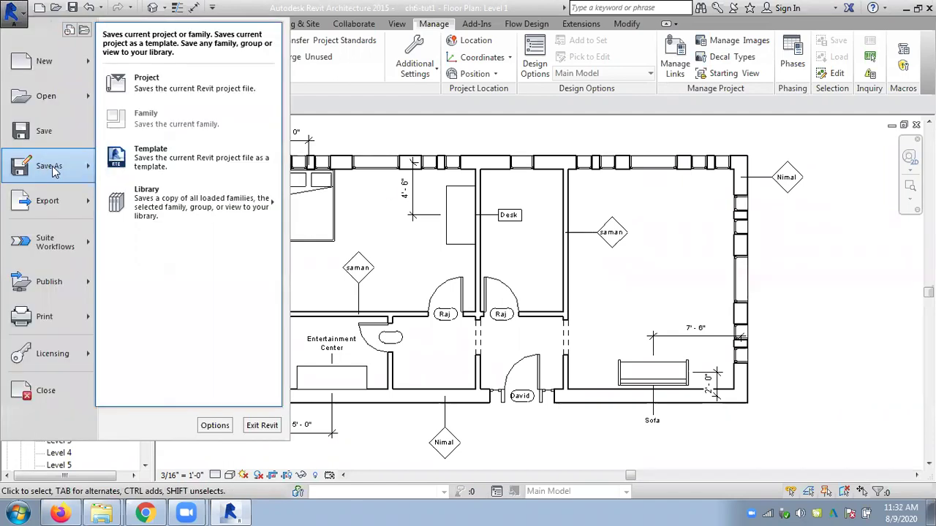
pyautogui.click(146, 81)
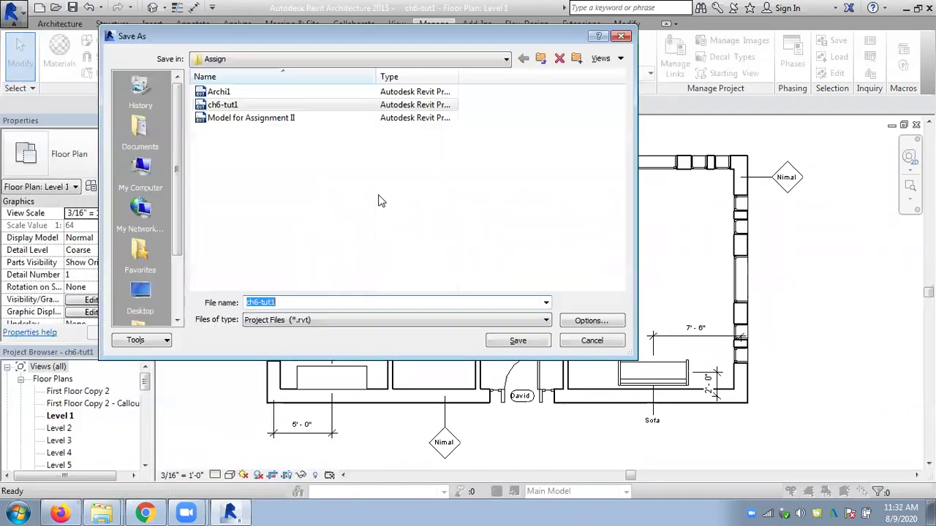
pyautogui.click(292, 302)
pyautogui.write('-univo')
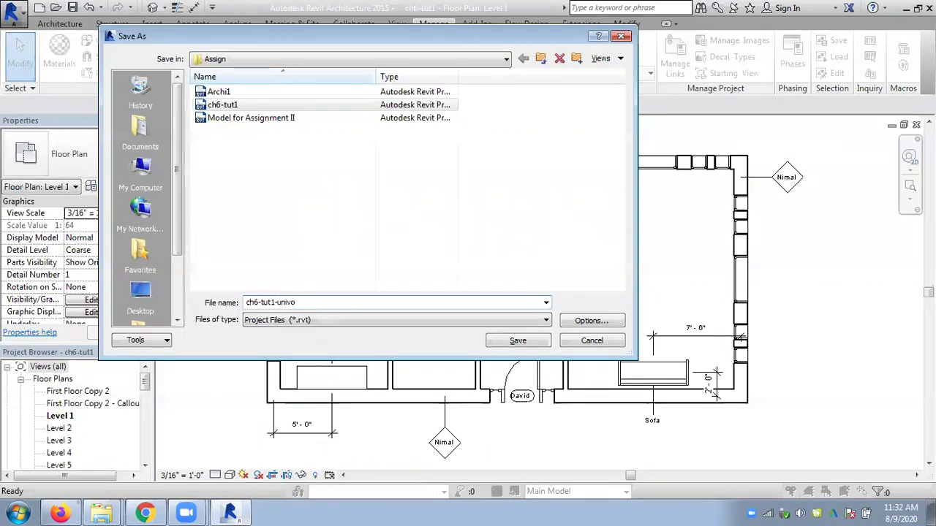
pyautogui.click(517, 341)
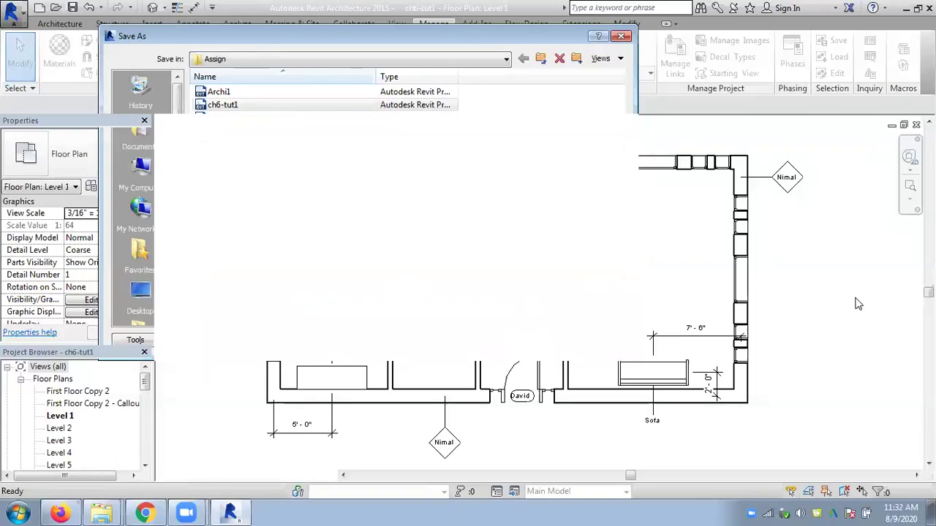
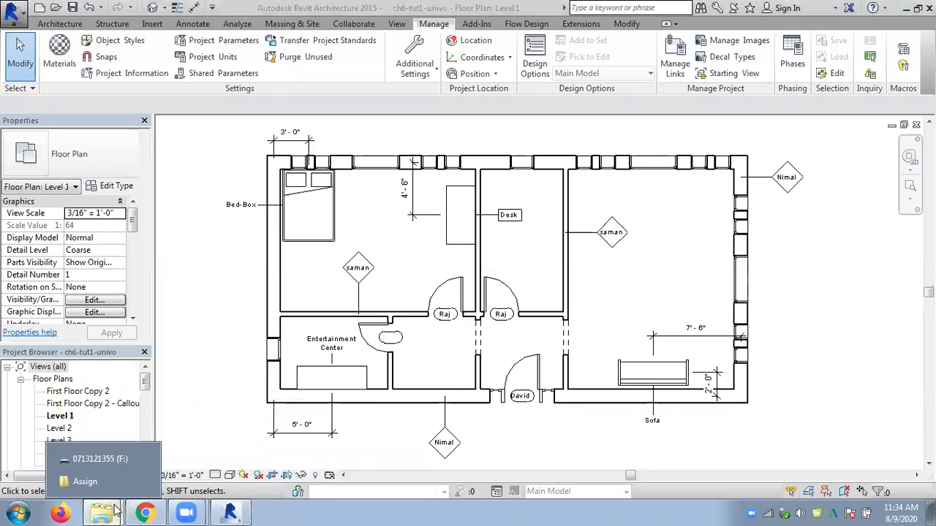
# - Open the Chapter 11 slides from the course's Slides - ppt folder and maximize the window
pyautogui.click(84, 481)
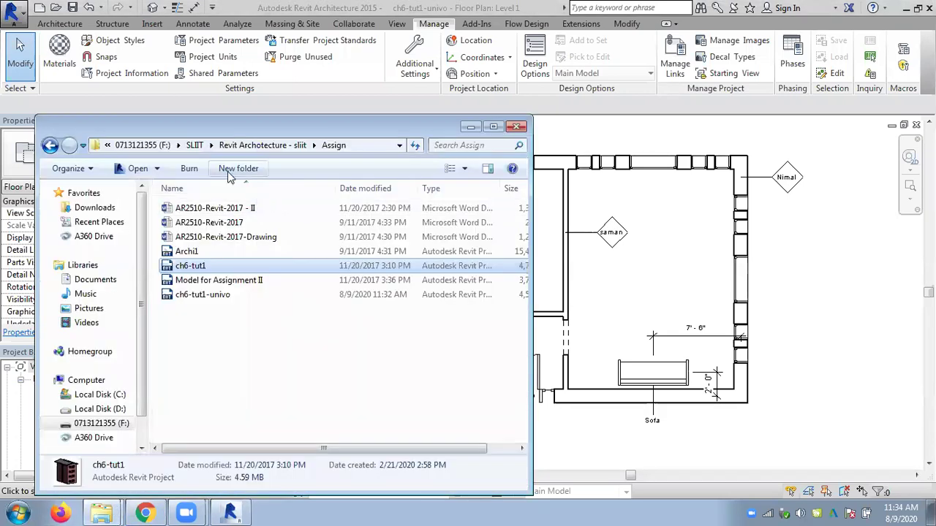
pyautogui.click(261, 144)
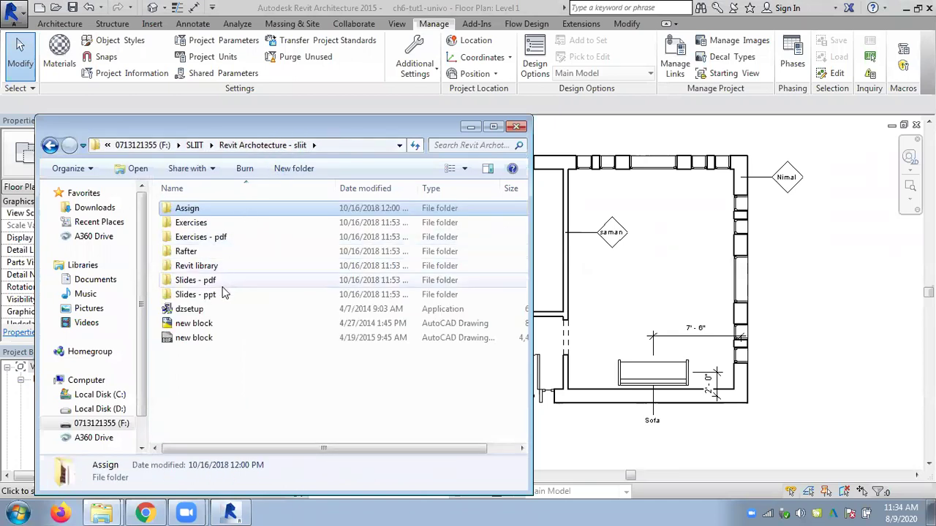
pyautogui.doubleClick(220, 294)
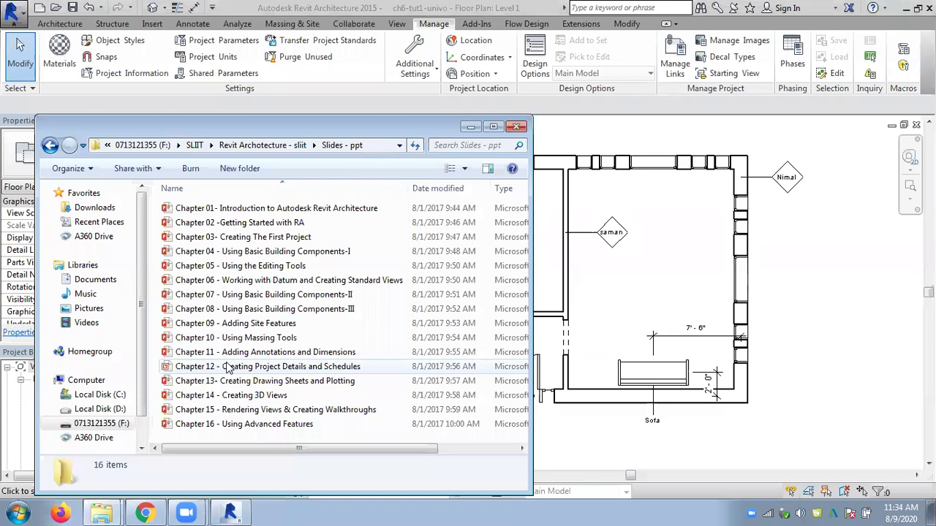
pyautogui.doubleClick(231, 356)
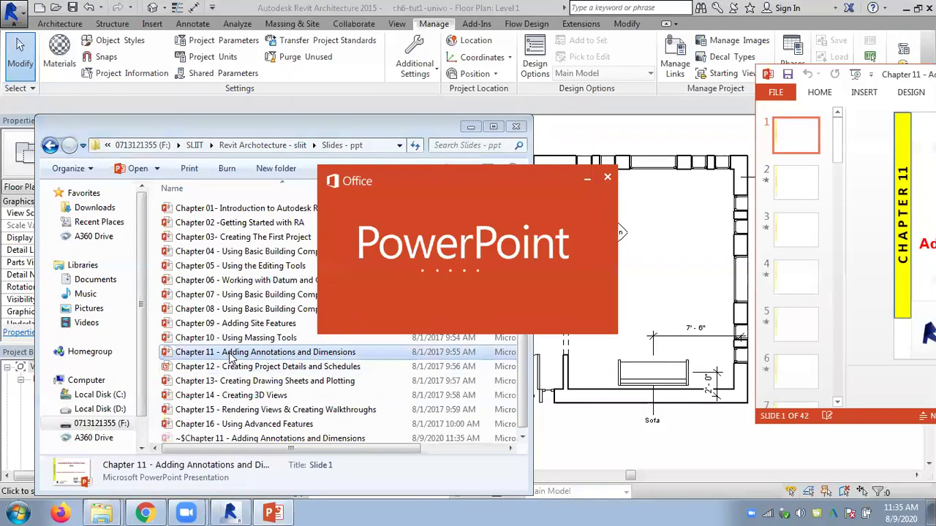
pyautogui.doubleClick(908, 76)
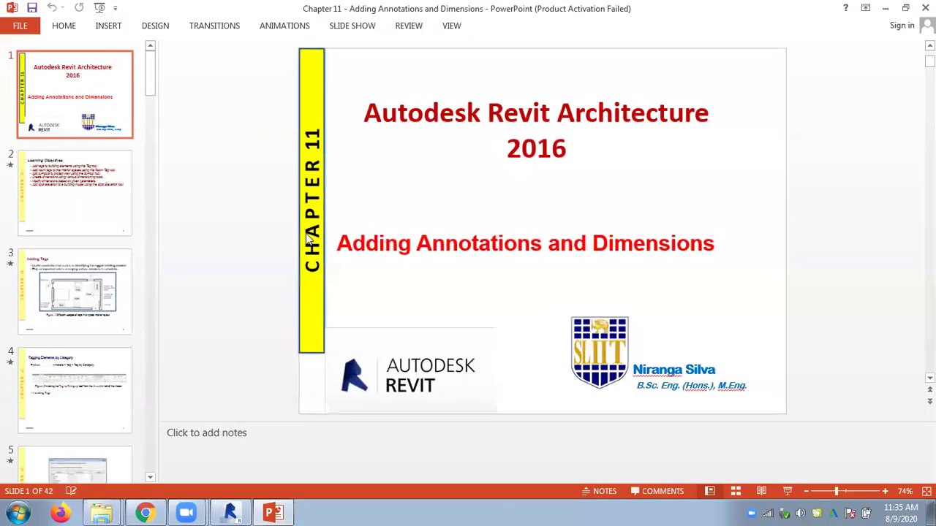
# - Dismiss the Office activation prompt and scroll to slide 32, Tutorial 1
pyautogui.click(602, 392)
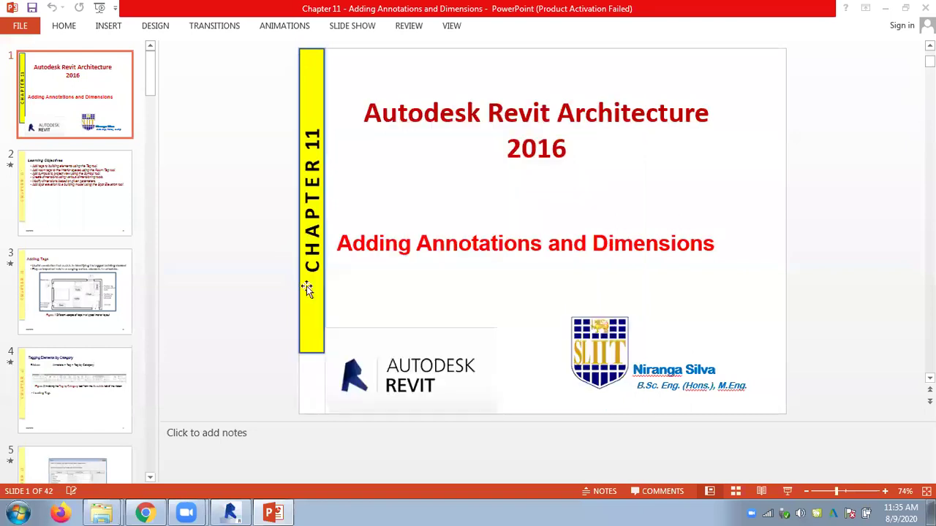
pyautogui.scroll(-1, 271, 270)
pyautogui.scroll(-1, 271, 270)
pyautogui.scroll(-1, 271, 272)
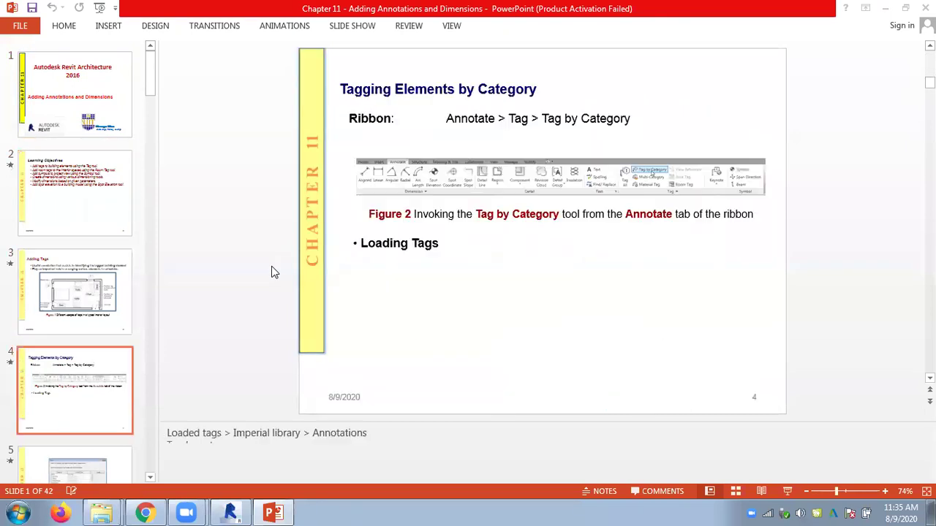
pyautogui.scroll(-1, 272, 272)
pyautogui.scroll(-1, 271, 272)
pyautogui.scroll(-2, 271, 272)
pyautogui.scroll(-2, 271, 272)
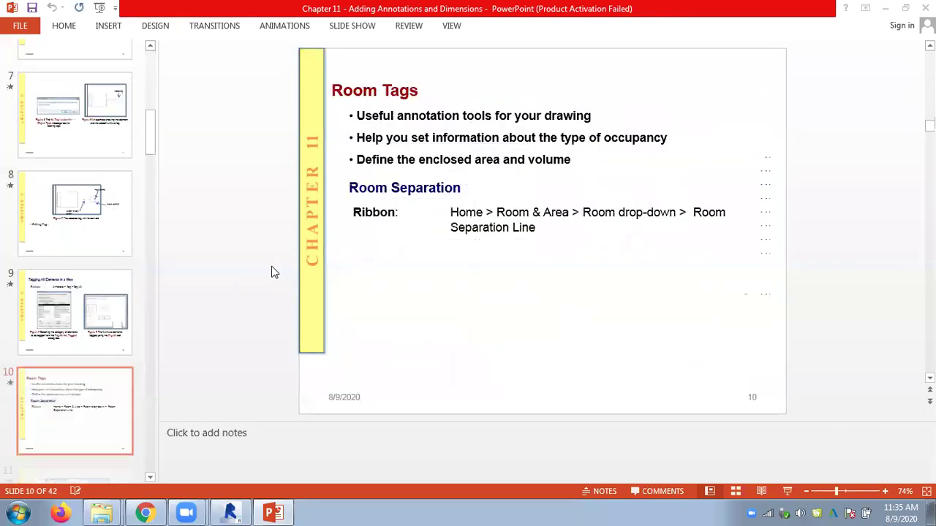
pyautogui.scroll(-1, 271, 272)
pyautogui.scroll(-1, 271, 272)
pyautogui.scroll(-1, 271, 272)
pyautogui.scroll(-2, 271, 272)
pyautogui.scroll(-1, 271, 272)
pyautogui.scroll(-1, 271, 272)
pyautogui.scroll(1, 271, 272)
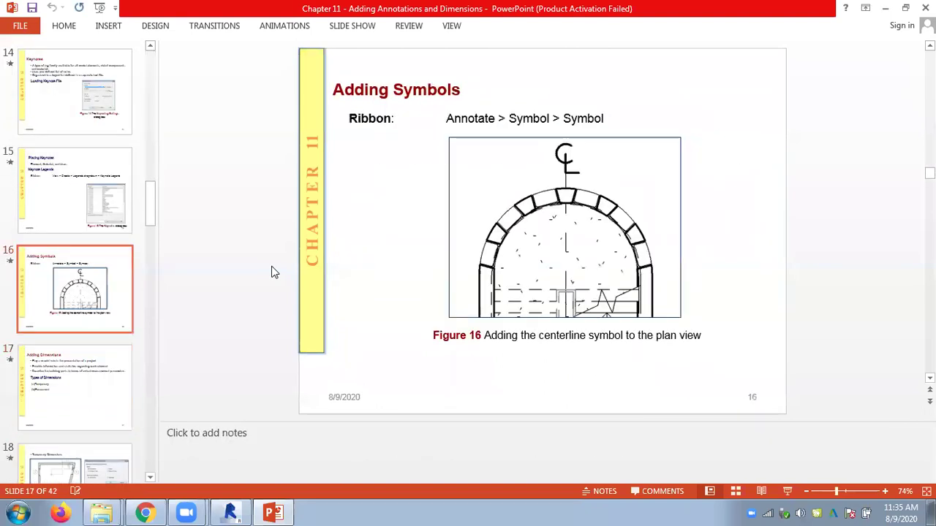
pyautogui.scroll(-1, 272, 272)
pyautogui.scroll(-1, 272, 272)
pyautogui.scroll(-1, 271, 272)
pyautogui.scroll(-1, 271, 272)
pyautogui.scroll(-1, 271, 272)
pyautogui.scroll(-1, 271, 272)
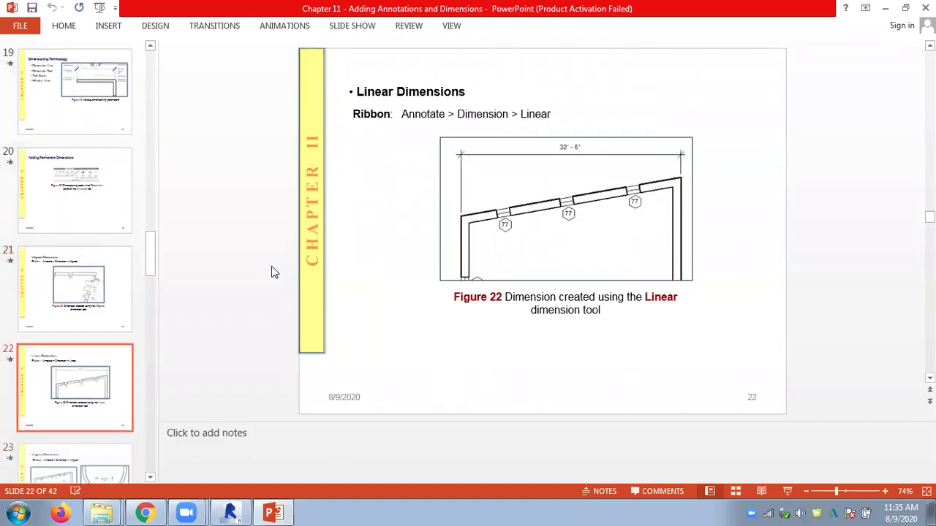
pyautogui.scroll(-1, 271, 272)
pyautogui.scroll(-1, 271, 272)
pyautogui.scroll(-8, 271, 272)
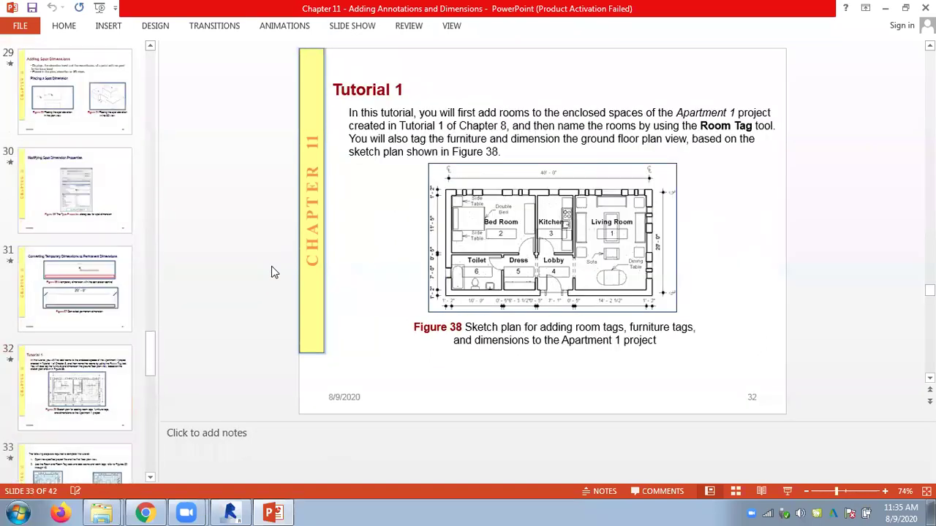
pyautogui.scroll(1, 271, 272)
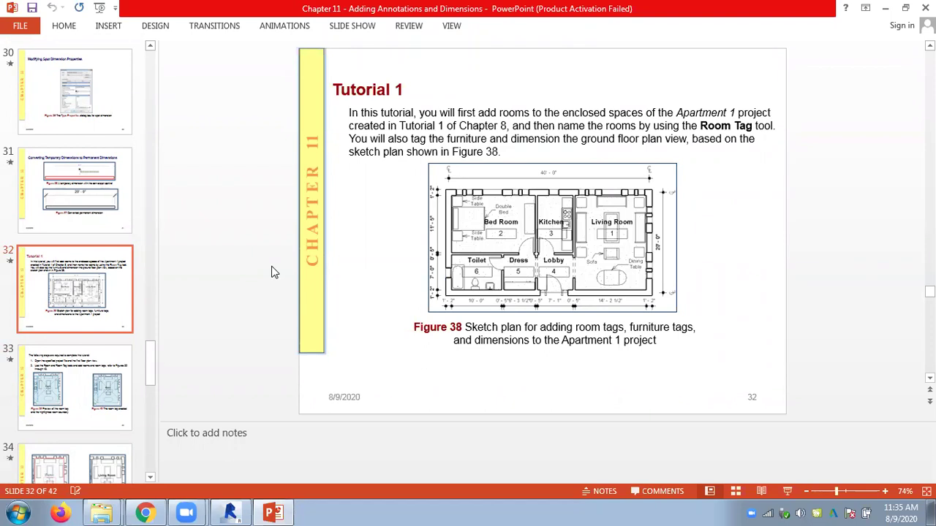
# - Zoom the slide to 120% and compare its sketch plan with the Revit project
pyautogui.click(885, 492)
pyautogui.click(884, 491)
pyautogui.click(885, 492)
pyautogui.click(884, 491)
pyautogui.click(884, 491)
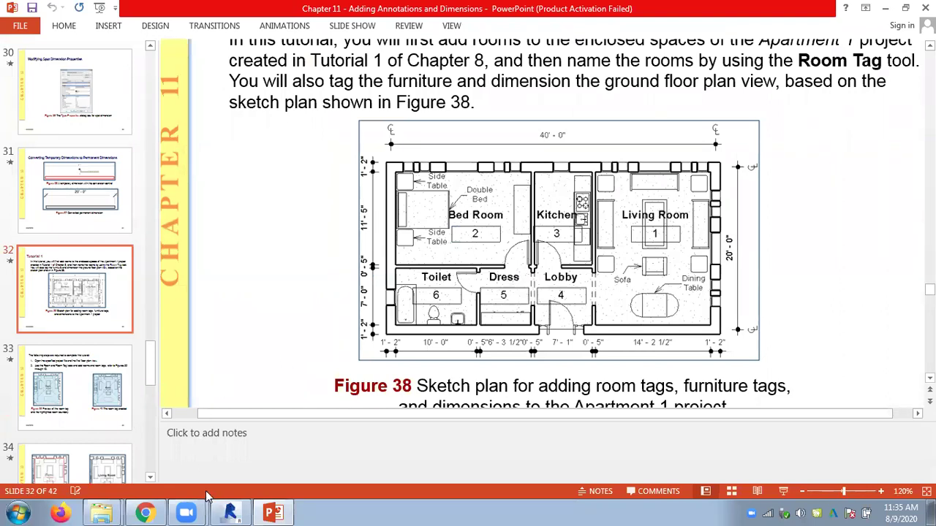
pyautogui.click(234, 512)
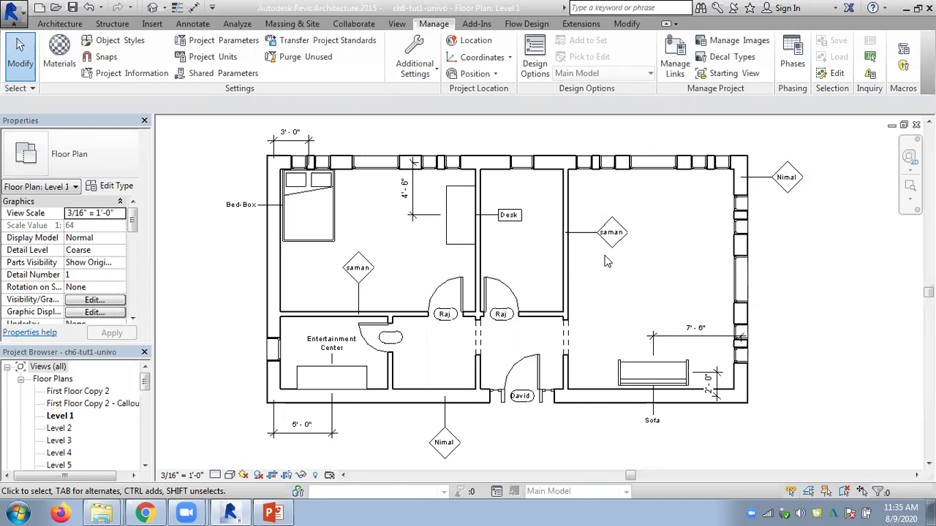
pyautogui.click(272, 511)
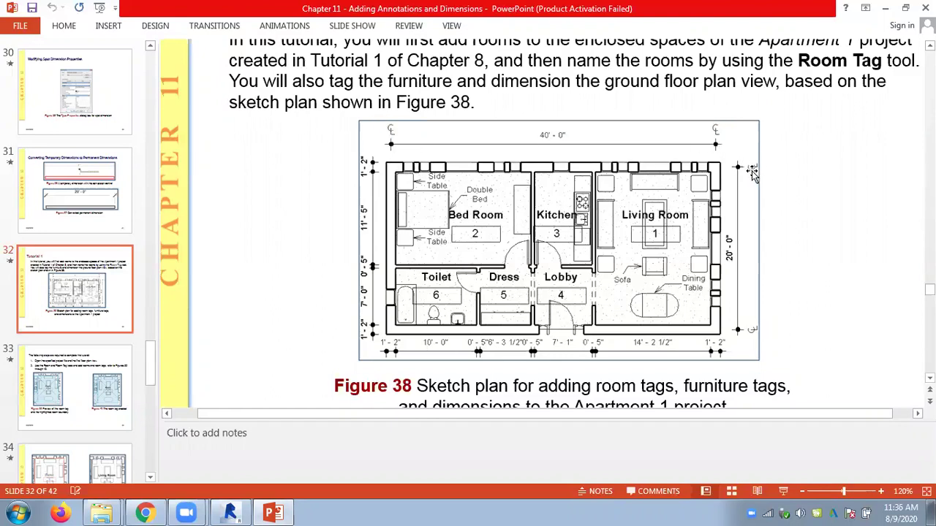
# - Place a 40'-0" aligned dimension between the two end walls below the plan
pyautogui.click(231, 511)
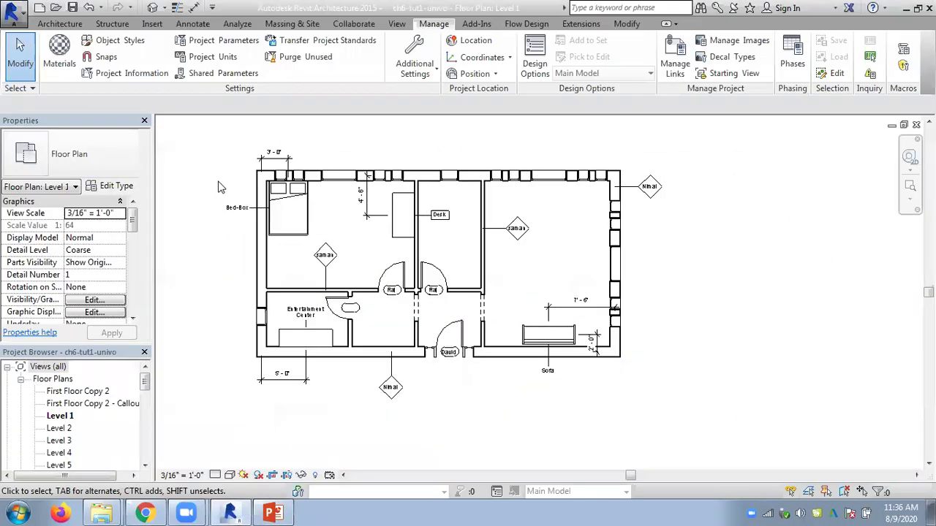
pyautogui.scroll(2, 238, 163)
pyautogui.scroll(2, 239, 163)
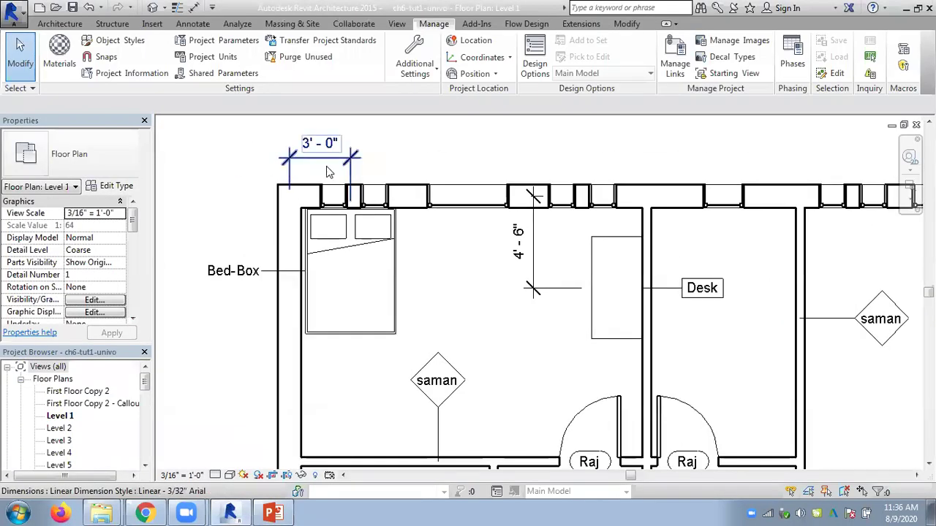
pyautogui.scroll(-3, 332, 201)
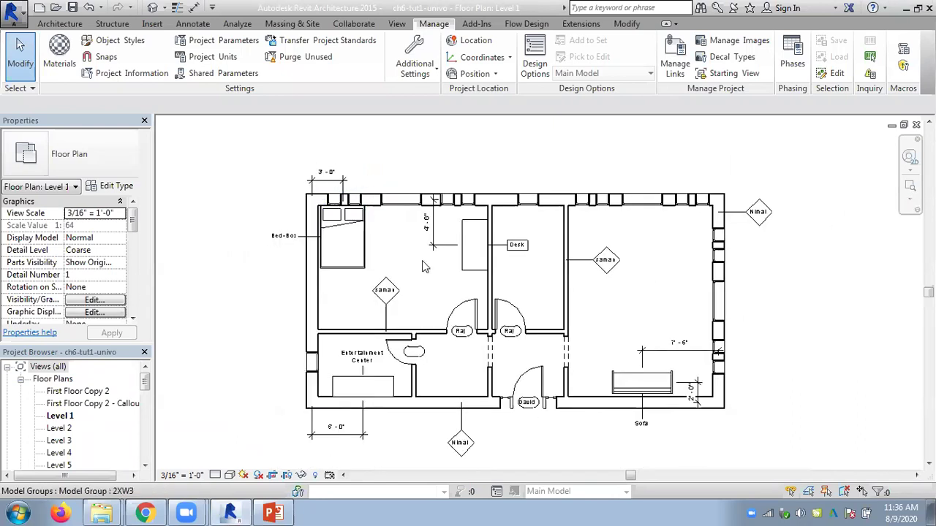
pyautogui.moveTo(425, 267); pyautogui.dragTo(433, 210, button='middle')
pyautogui.click(203, 26)
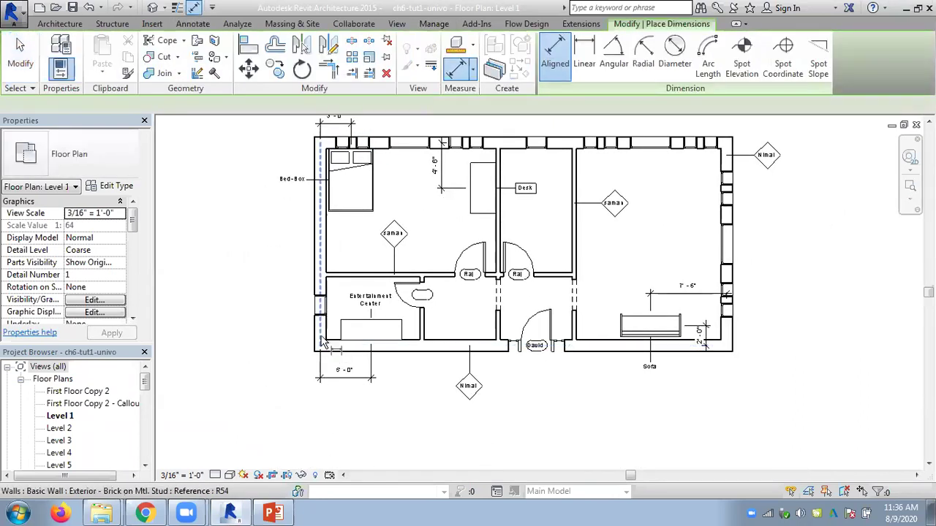
pyautogui.click(724, 350)
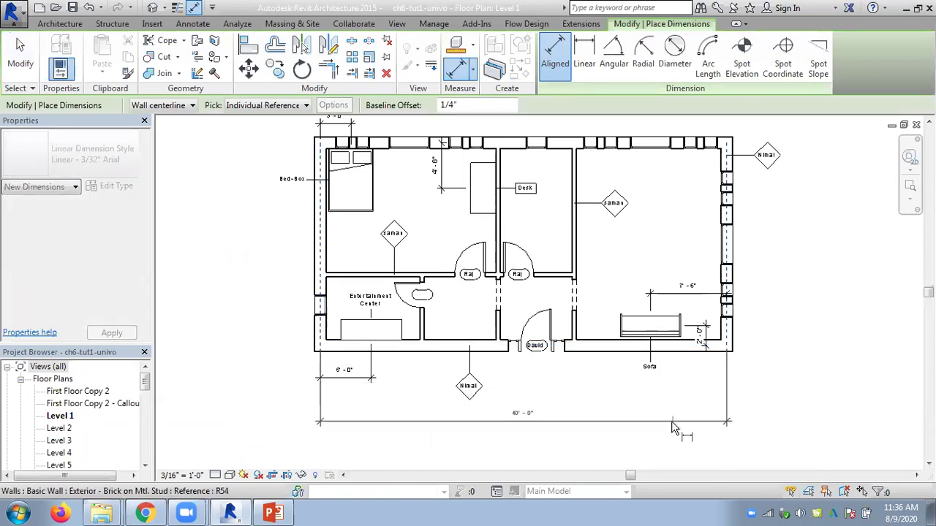
pyautogui.click(505, 424)
# - Check the slide's sketch plan, then open the Properties dimension type list
pyautogui.scroll(1, 485, 440)
pyautogui.scroll(1, 485, 443)
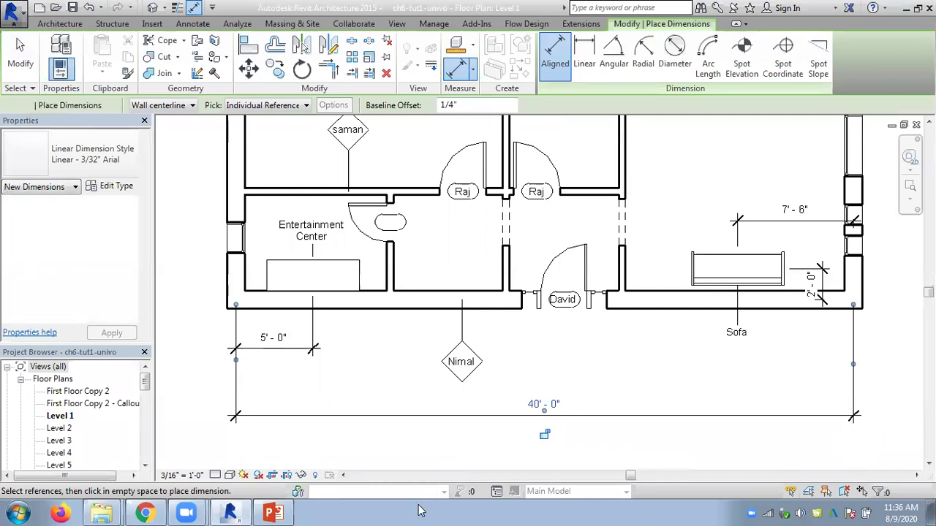
pyautogui.click(275, 512)
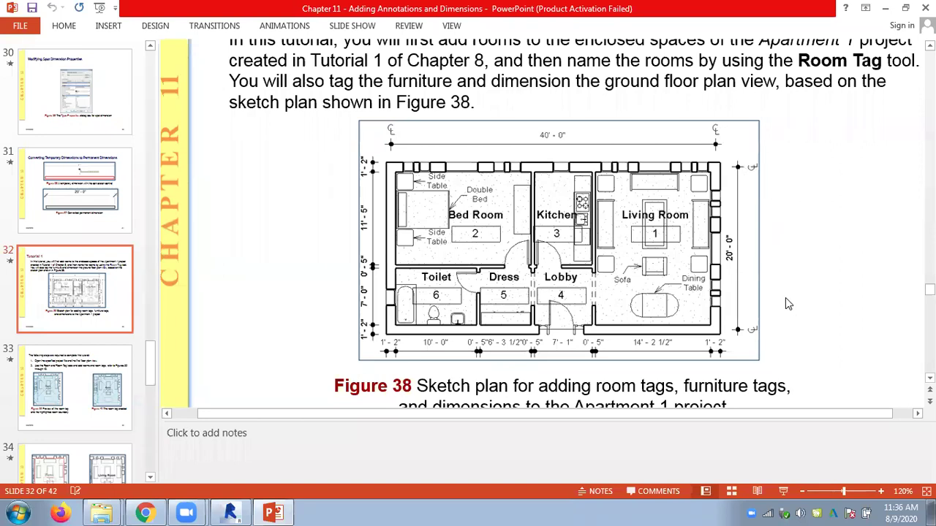
pyautogui.click(231, 512)
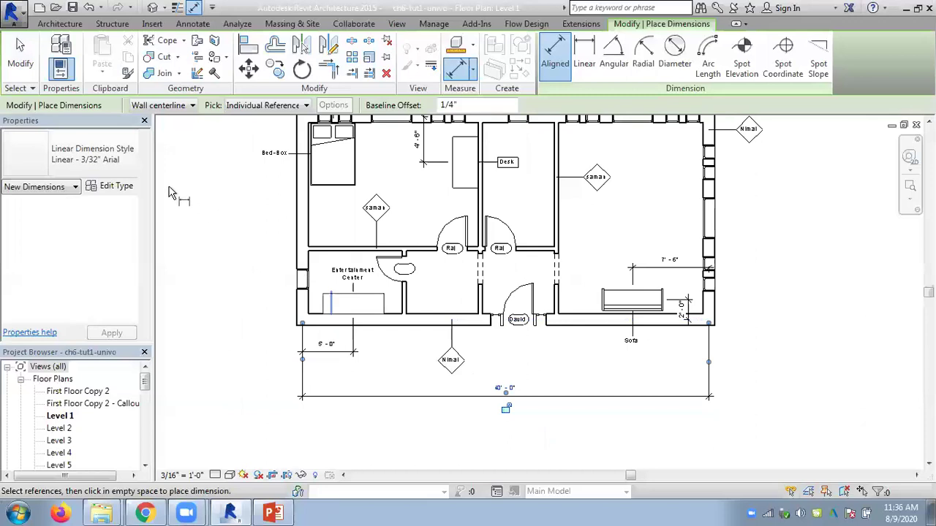
pyautogui.click(114, 159)
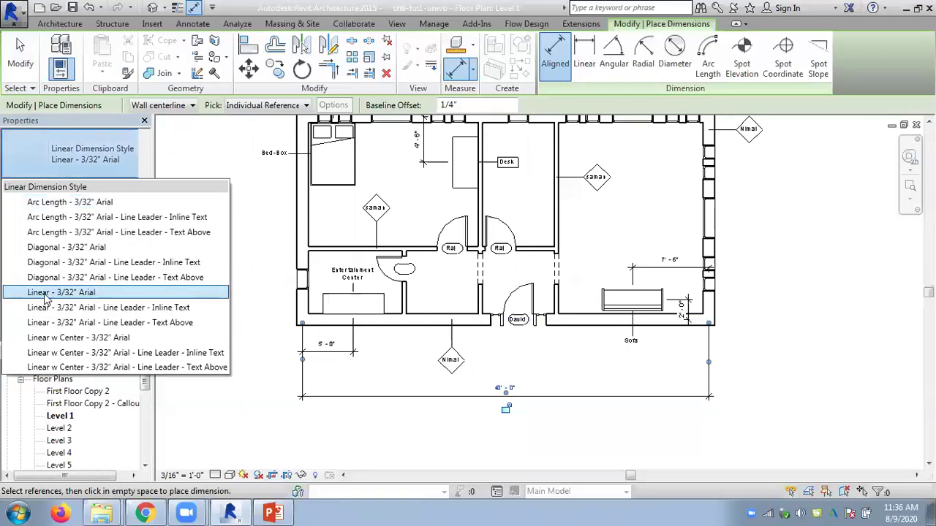
# - Place a second 40'-0" end-wall dimension in the Linear w Center style below the first
pyautogui.click(47, 342)
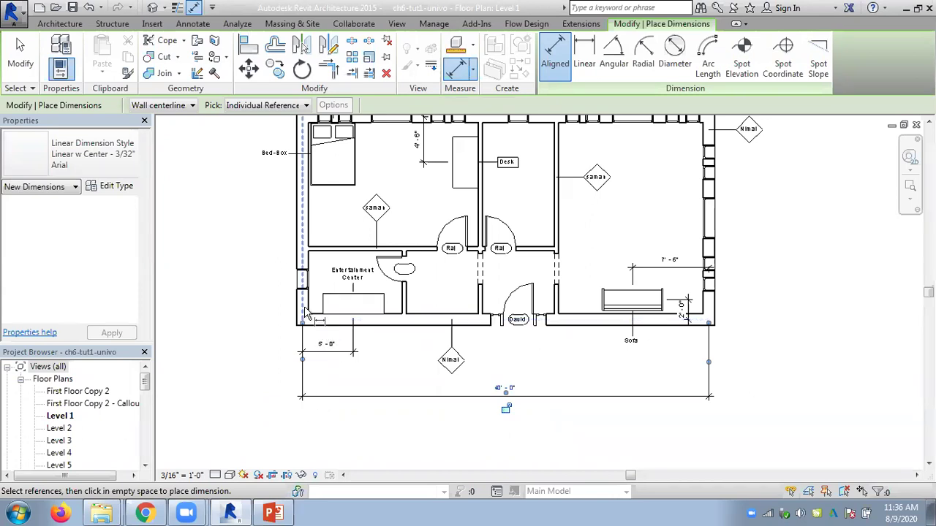
pyautogui.click(709, 315)
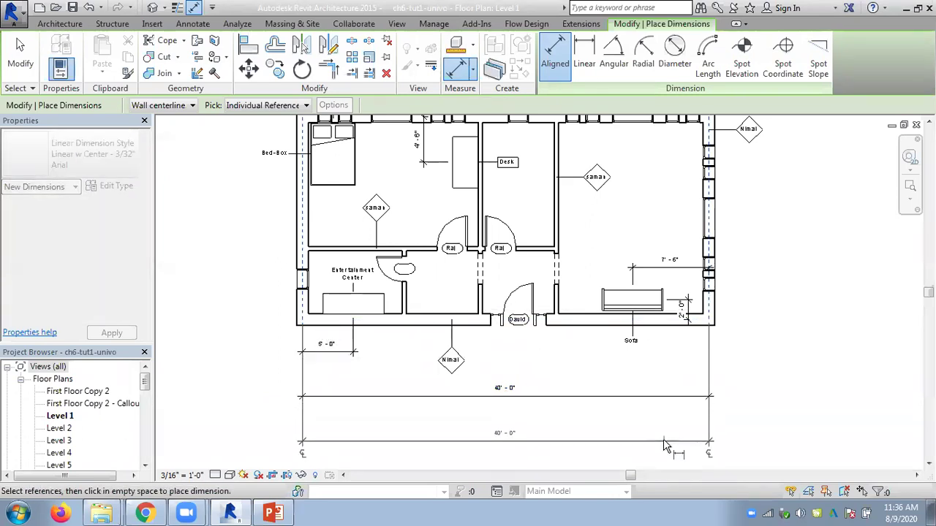
pyautogui.click(731, 442)
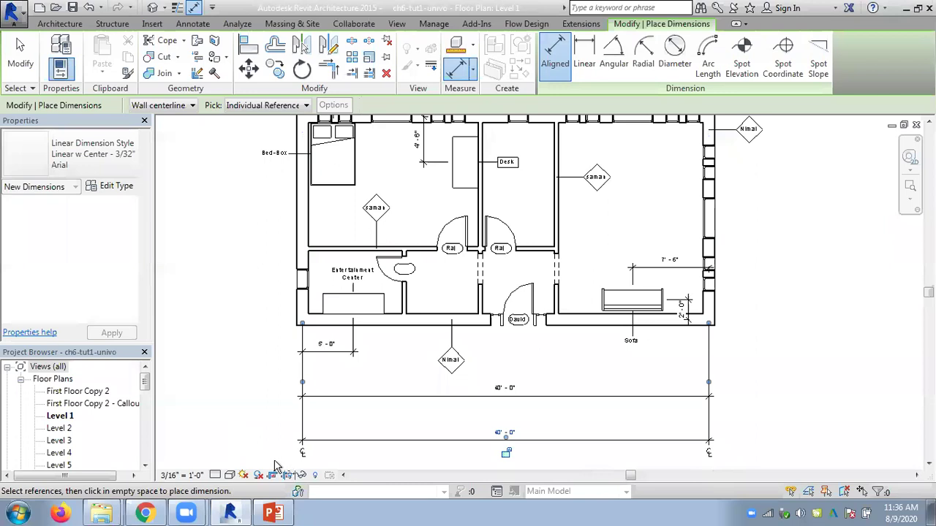
pyautogui.scroll(-2, 296, 452)
pyautogui.scroll(2, 296, 452)
pyautogui.scroll(2, 289, 409)
pyautogui.scroll(1, 326, 321)
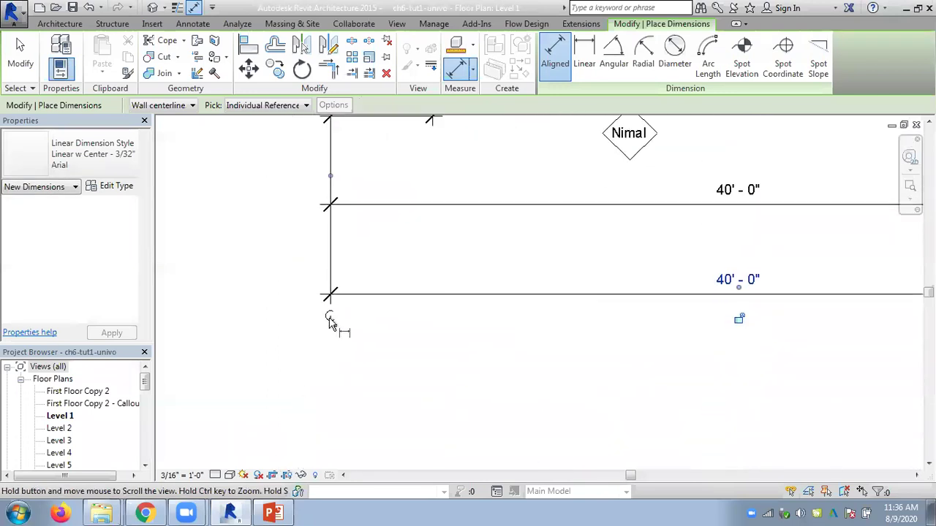
# - Delete the upper 40'-0" dimension
pyautogui.press('Escape')
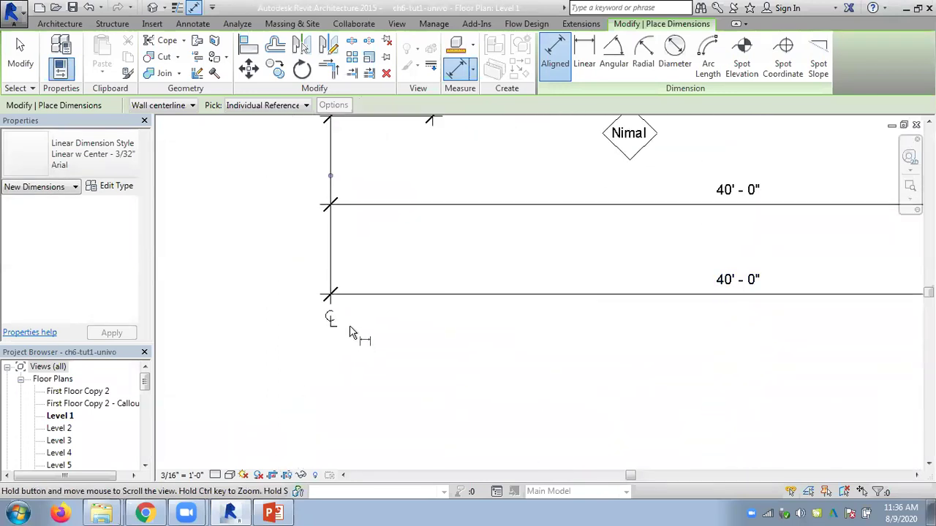
pyautogui.press('Escape')
pyautogui.click(391, 205)
pyautogui.press('Delete')
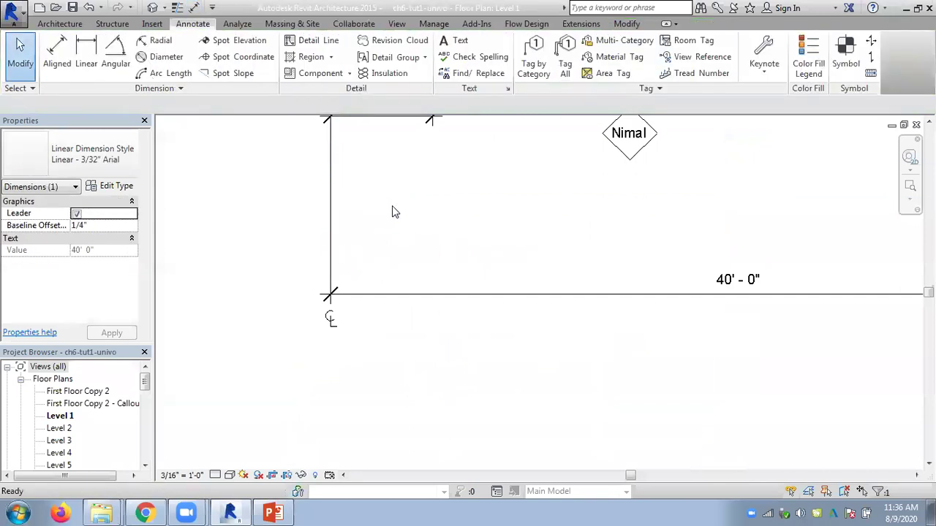
# - Add a 10'-0" Linear w Center wall dimension below the 5'-0" one and edit its type
pyautogui.scroll(-1, 409, 293)
pyautogui.scroll(-2, 416, 284)
pyautogui.scroll(-2, 395, 329)
pyautogui.scroll(-1, 374, 289)
pyautogui.scroll(2, 373, 290)
pyautogui.scroll(2, 373, 290)
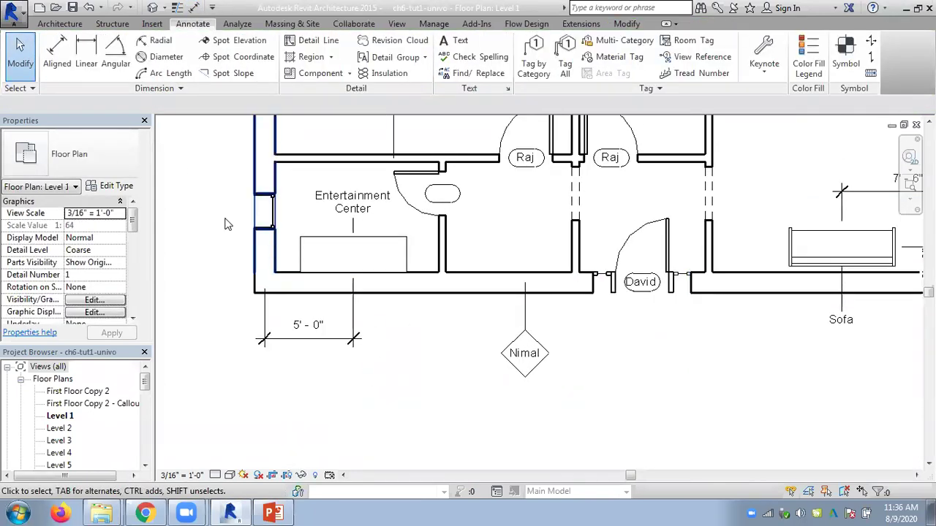
pyautogui.click(56, 55)
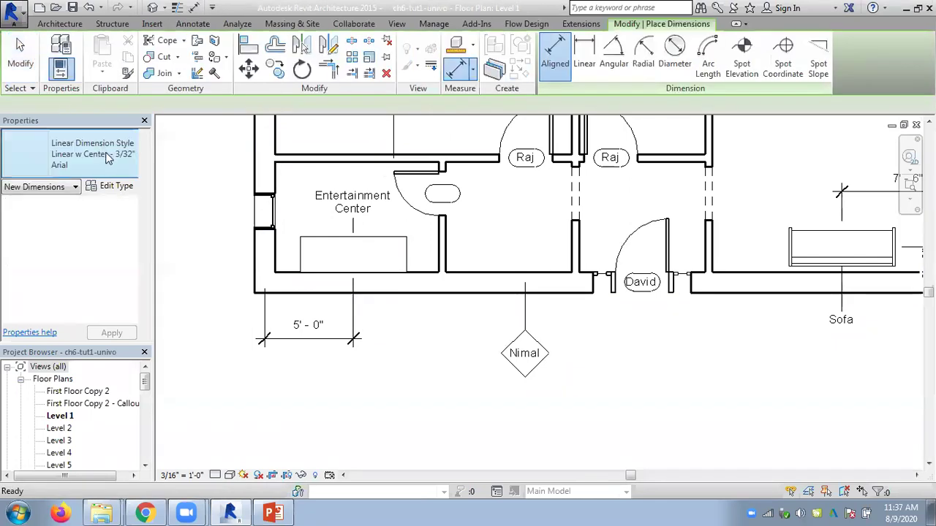
pyautogui.click(108, 161)
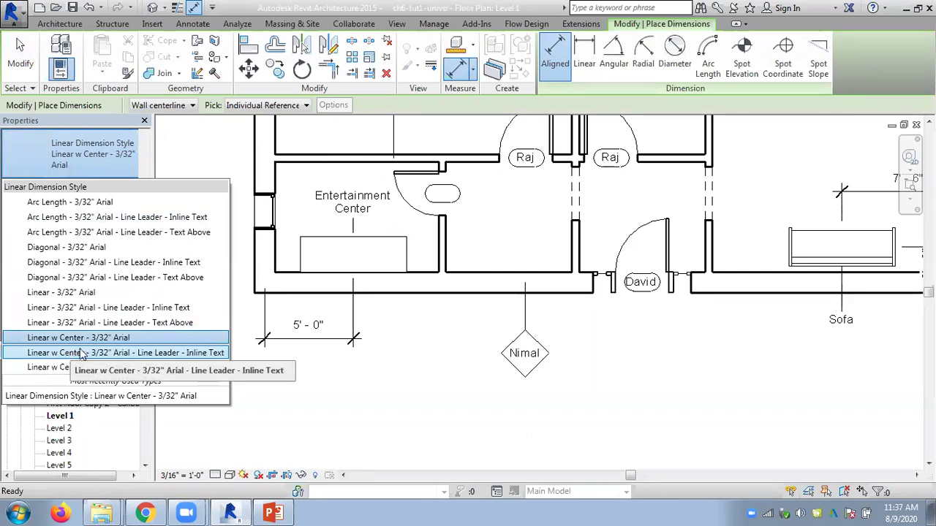
pyautogui.click(278, 287)
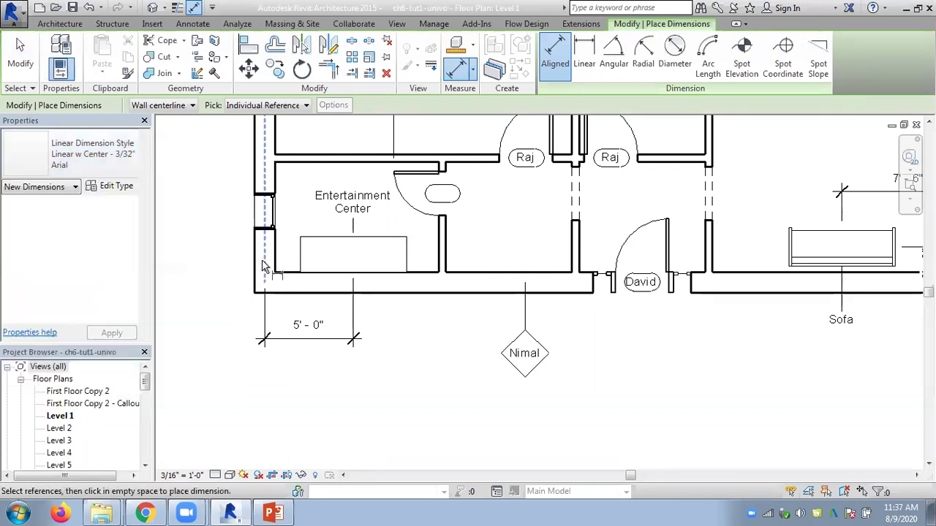
pyautogui.click(266, 276)
pyautogui.click(439, 280)
pyautogui.click(431, 386)
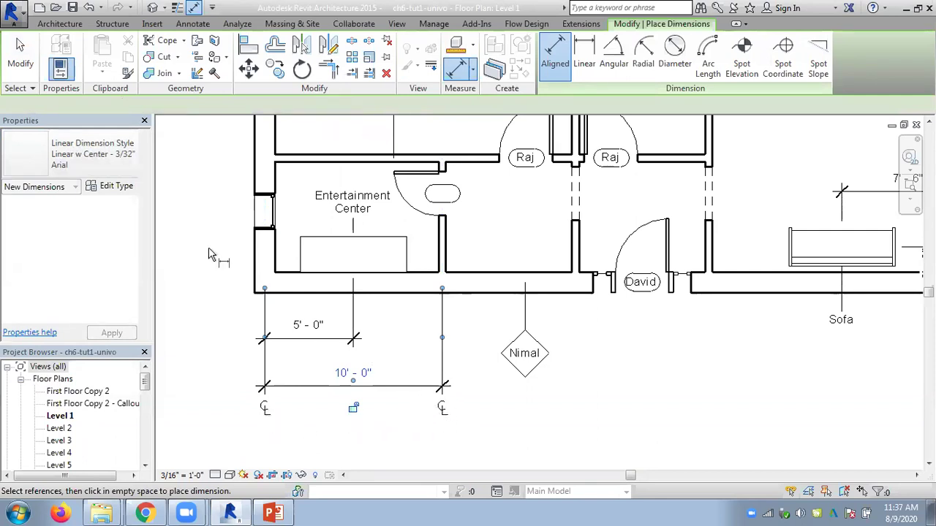
pyautogui.click(120, 185)
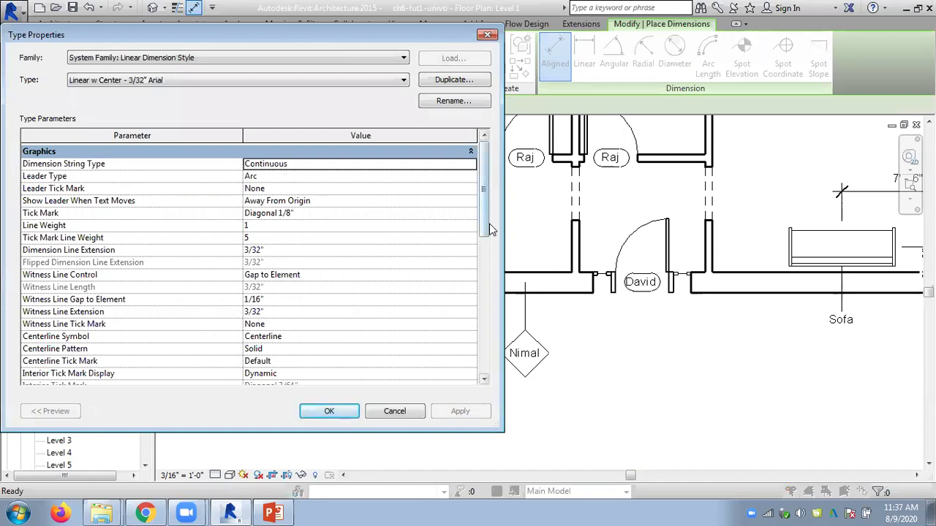
# - Set the dimension style's Alternate Units to Below so 3048 appears under 10'-0"
pyautogui.moveTo(482, 232); pyautogui.dragTo(482, 322)
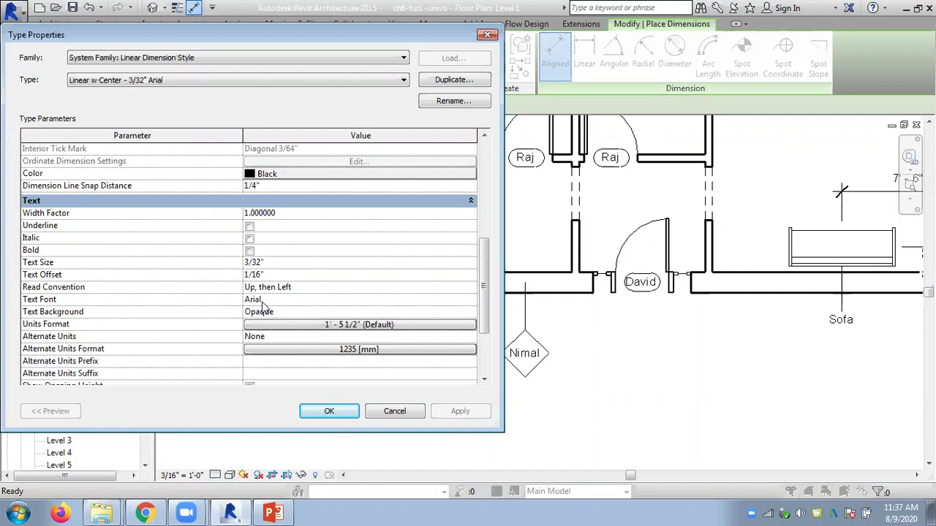
pyautogui.click(292, 336)
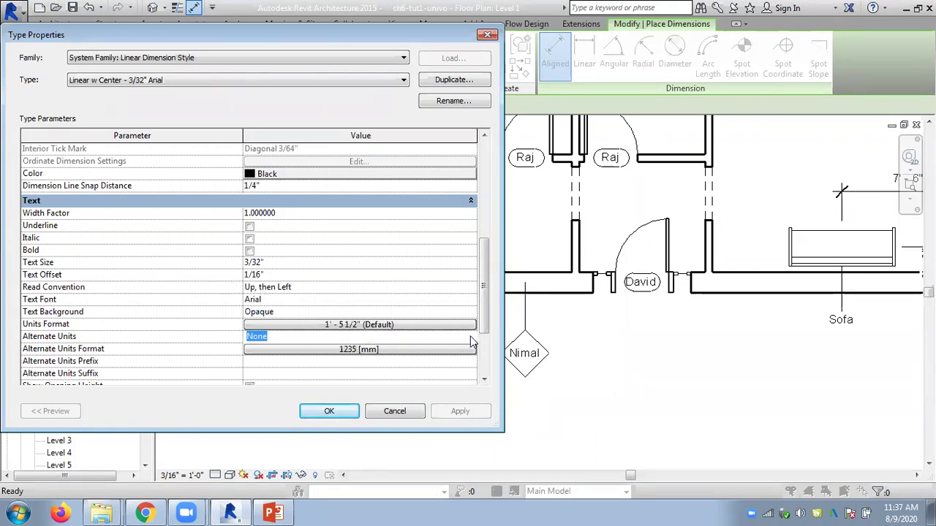
pyautogui.click(293, 336)
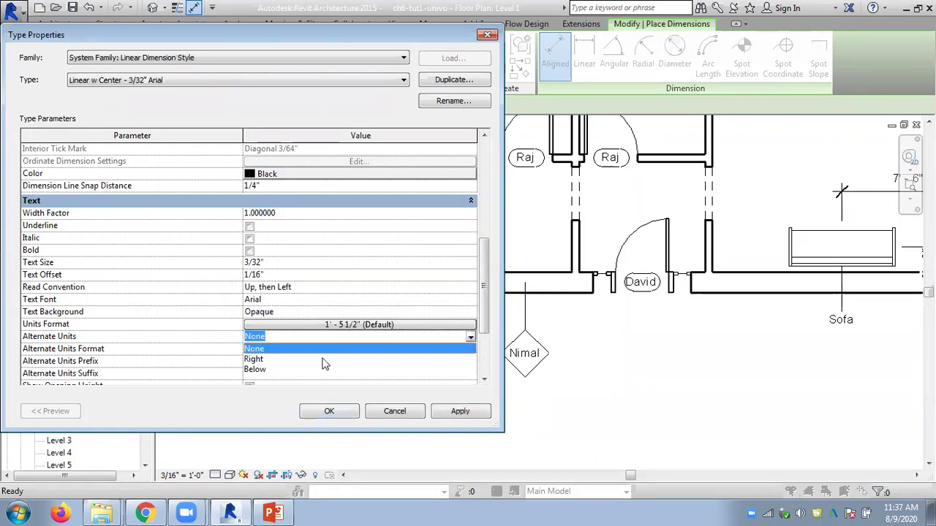
pyautogui.click(253, 370)
pyautogui.click(460, 411)
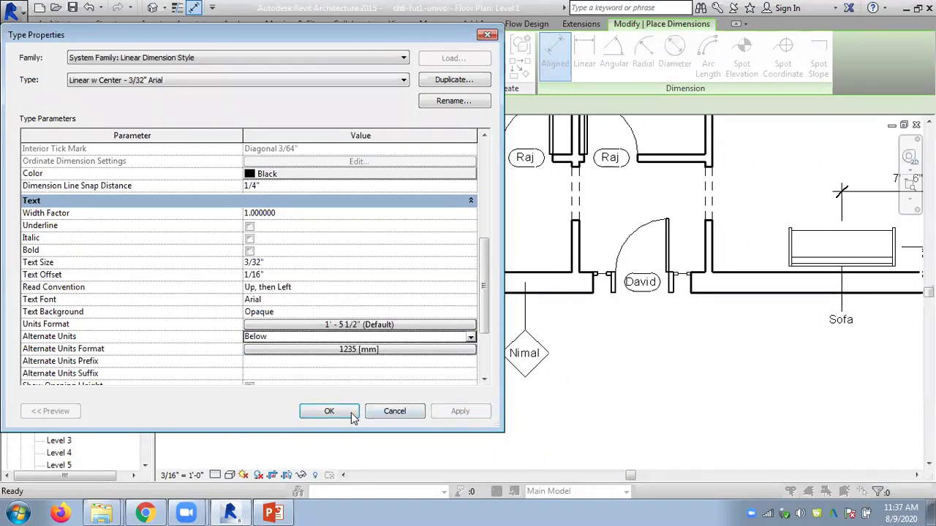
pyautogui.click(332, 411)
pyautogui.click(334, 414)
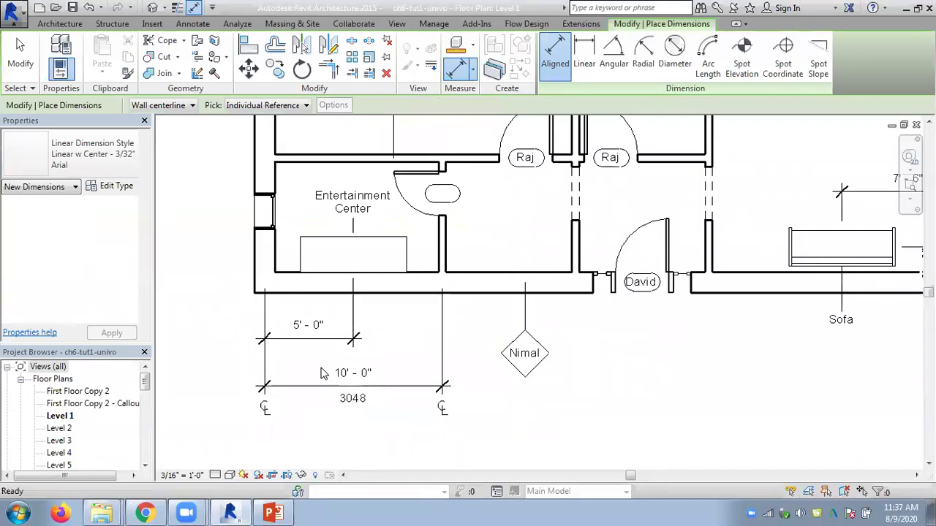
# - Reopen the 10'-0" dimension's type properties, close them unchanged, and return to the slides
pyautogui.press('Escape')
pyautogui.press('Escape')
pyautogui.click(311, 391)
pyautogui.click(311, 391)
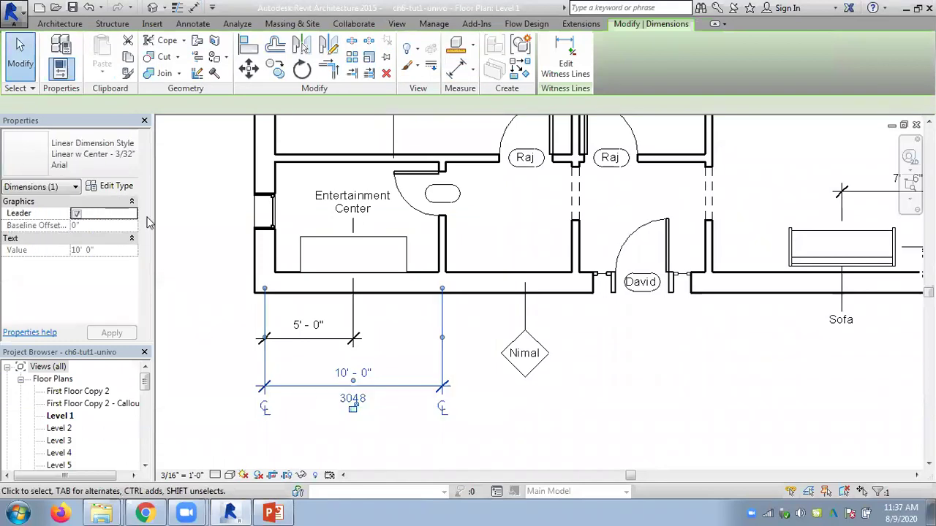
pyautogui.click(111, 188)
pyautogui.moveTo(484, 195)
pyautogui.mouseDown()
pyautogui.moveTo(484, 354)
pyautogui.moveTo(477, 204)
pyautogui.mouseUp()
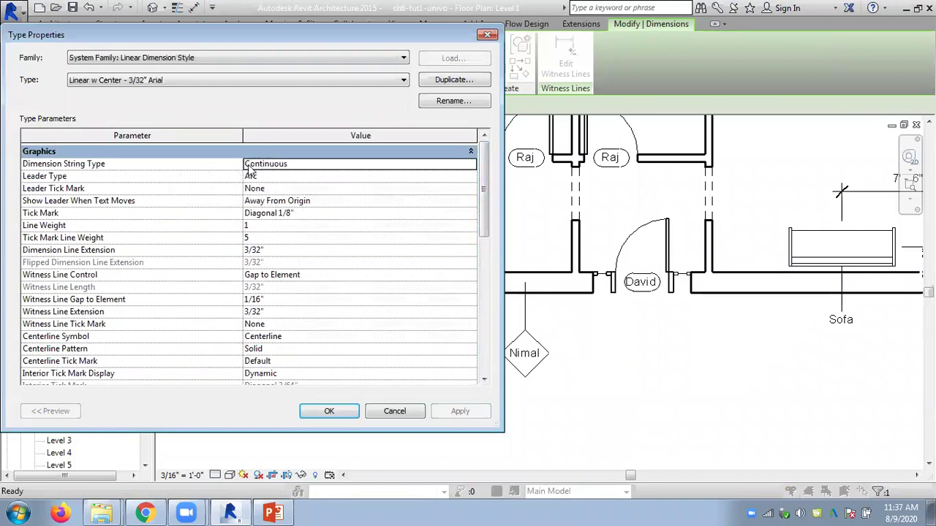
pyautogui.click(394, 411)
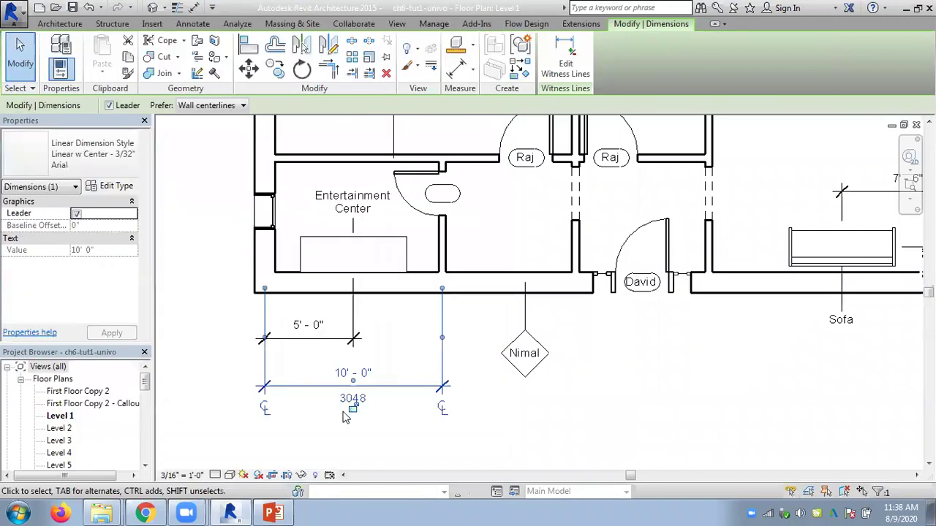
pyautogui.click(272, 511)
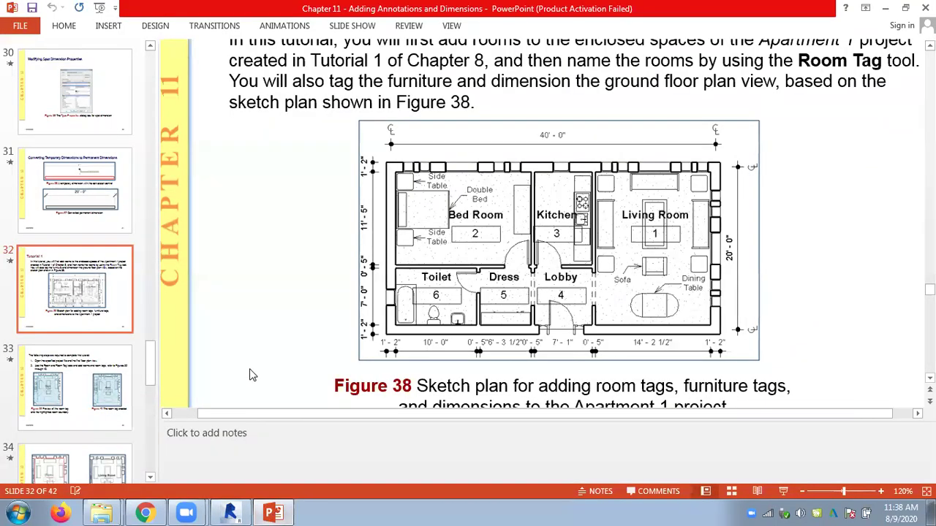
# - Page back to slide 26, Baseline and Ordinate Dimensions, at 80% zoom, then return to Revit
pyautogui.scroll(3, 250, 375)
pyautogui.scroll(3, 453, 415)
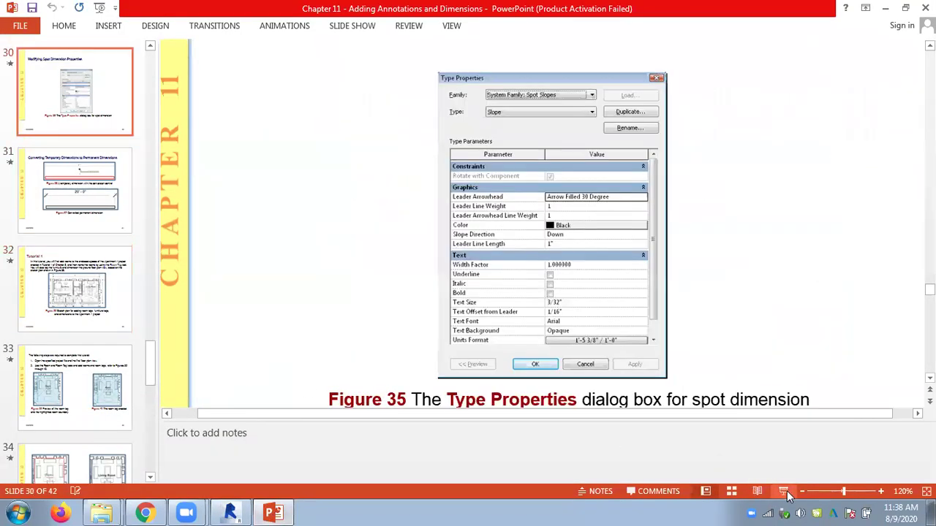
pyautogui.click(801, 491)
pyautogui.click(801, 491)
pyautogui.click(801, 492)
pyautogui.click(801, 491)
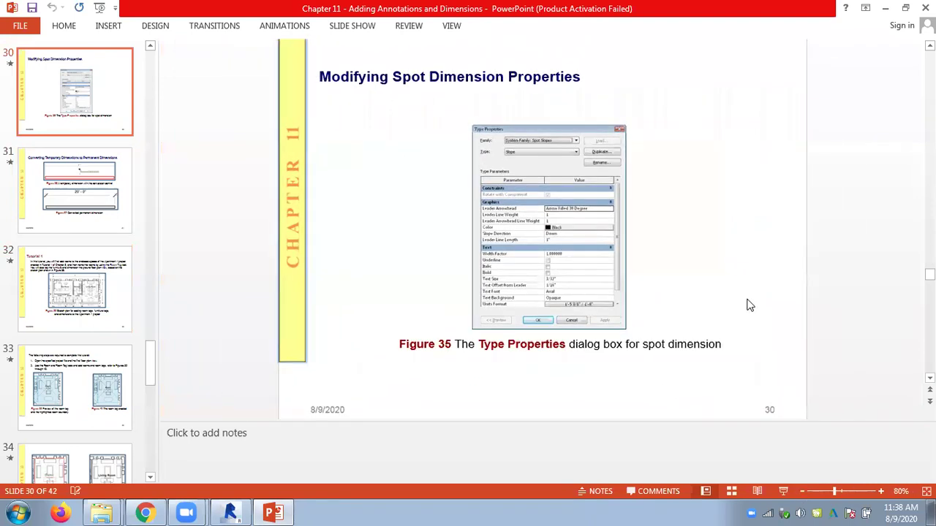
pyautogui.scroll(3, 750, 321)
pyautogui.scroll(3, 747, 301)
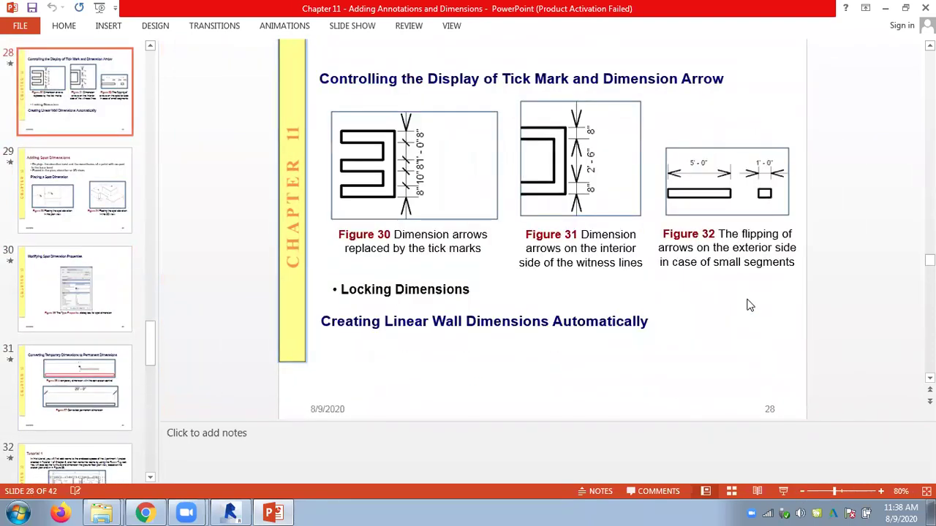
pyautogui.scroll(3, 749, 305)
pyautogui.scroll(3, 747, 302)
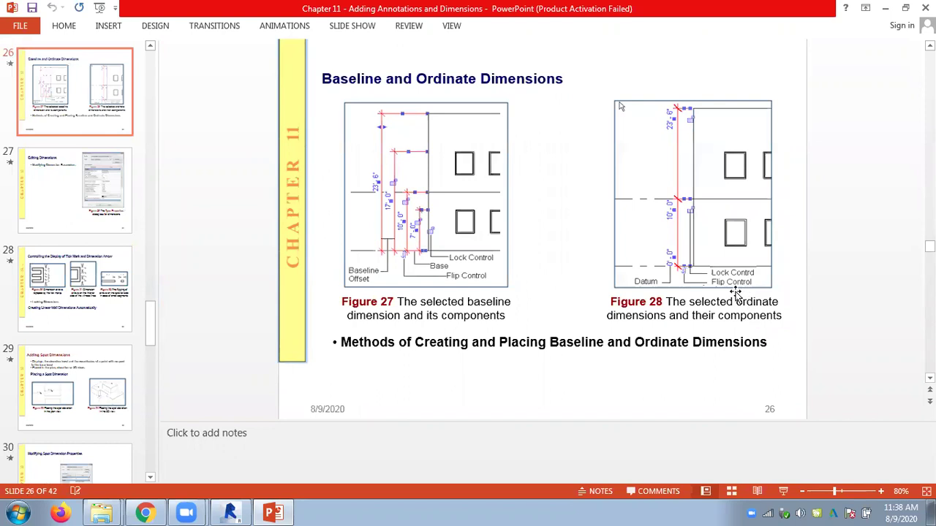
pyautogui.scroll(3, 717, 271)
pyautogui.scroll(-3, 658, 241)
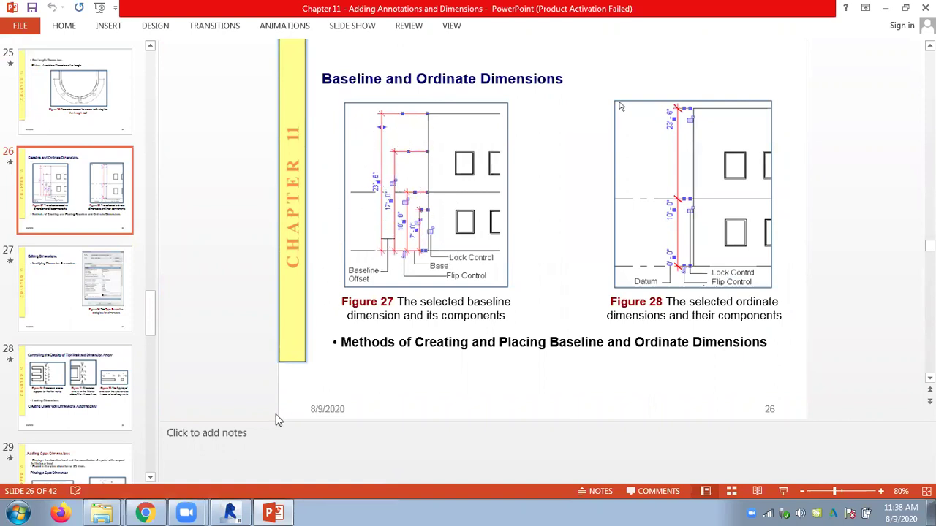
pyautogui.click(230, 512)
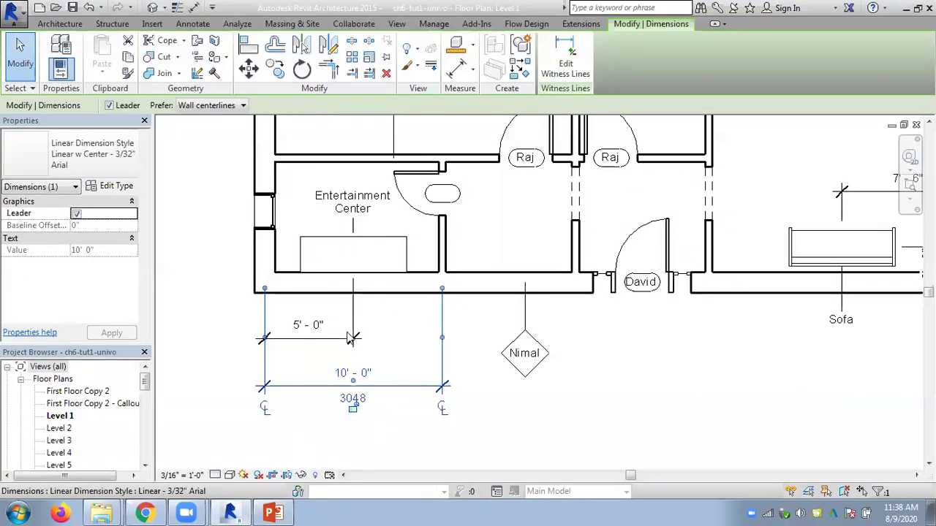
# - Delete the 10'-0" and 5'-0" dimensions beneath the Entertainment Center room
pyautogui.scroll(-1, 351, 337)
pyautogui.click(254, 314)
pyautogui.moveTo(254, 314); pyautogui.dragTo(256, 348, button='middle')
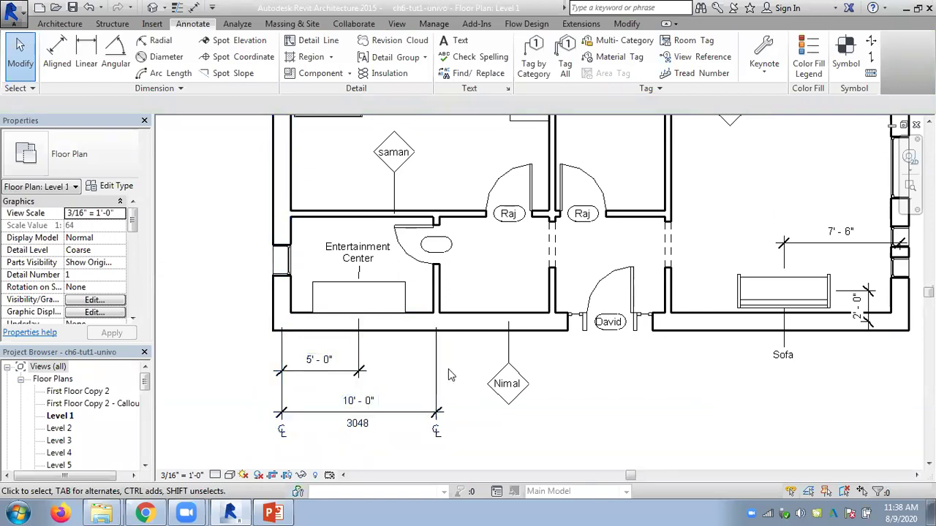
pyautogui.scroll(-1, 451, 375)
pyautogui.click(424, 411)
pyautogui.press('Delete')
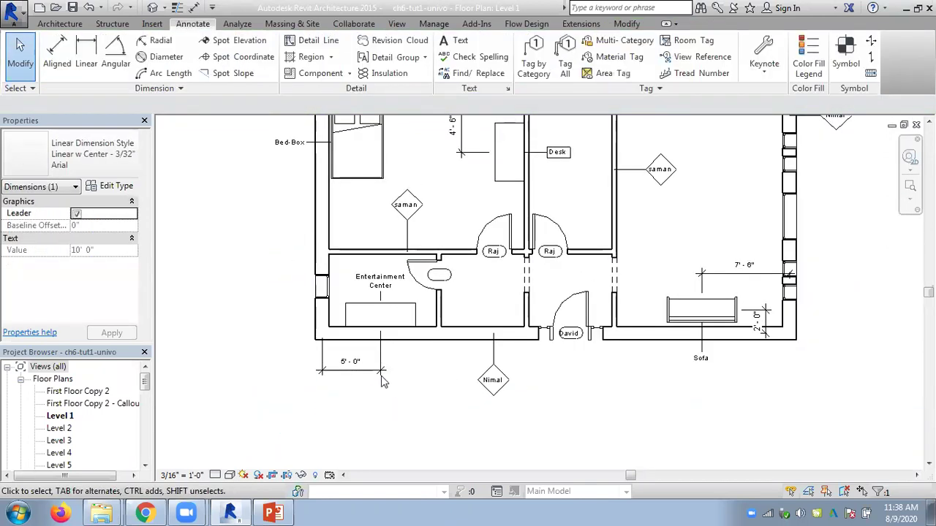
pyautogui.click(365, 370)
pyautogui.press('Delete')
pyautogui.moveTo(389, 397); pyautogui.dragTo(350, 396, button='middle')
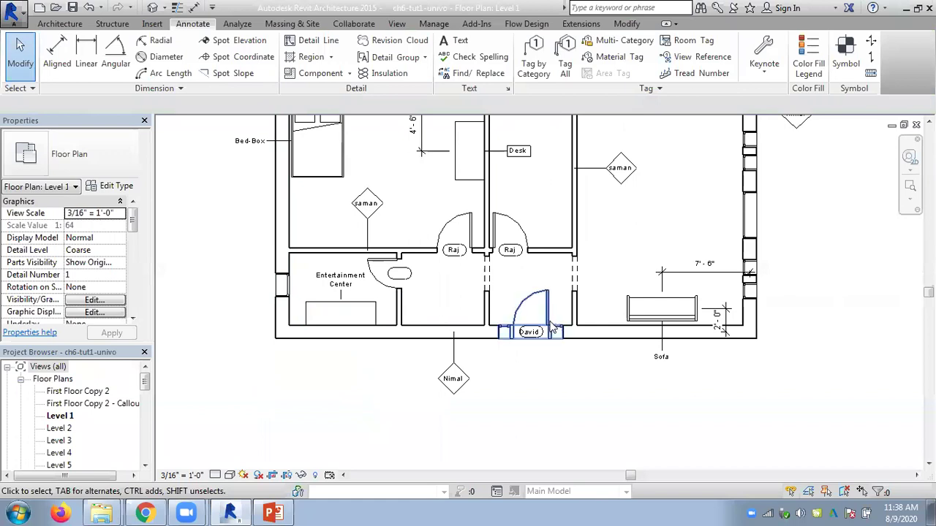
# - Add a continuous wall-centerline dimension string of 10'-0", 7'-6", 7'-6" and 15'-0" below the plan
pyautogui.click(57, 51)
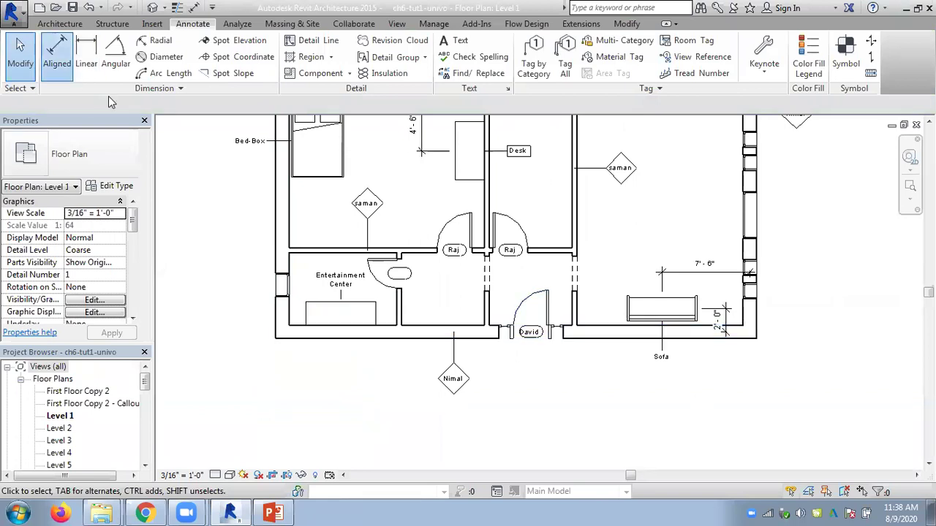
pyautogui.click(284, 322)
pyautogui.click(400, 338)
pyautogui.click(486, 336)
pyautogui.click(576, 340)
pyautogui.click(755, 344)
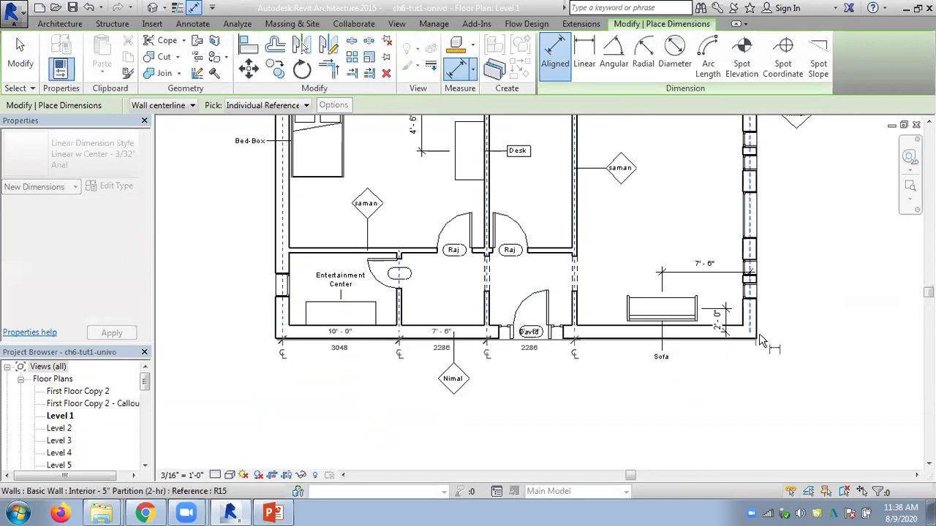
pyautogui.click(702, 418)
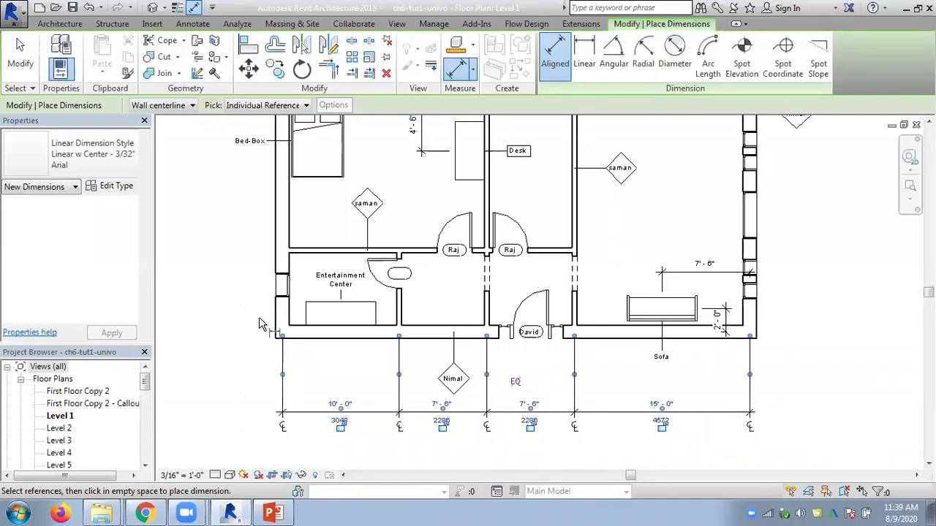
pyautogui.press('Escape')
pyautogui.press('Escape')
# - Exit the command and select the continuous dimension string below the plan
pyautogui.scroll(2, 354, 422)
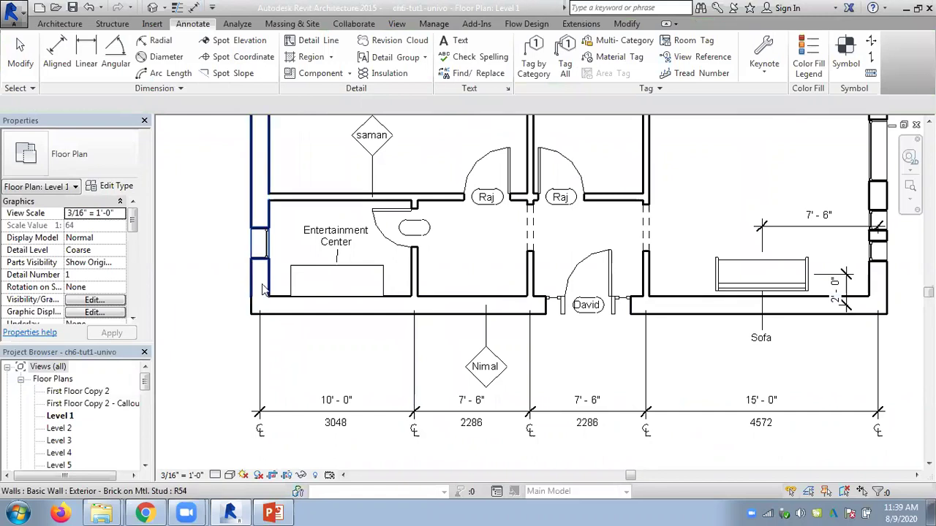
pyautogui.press('Escape')
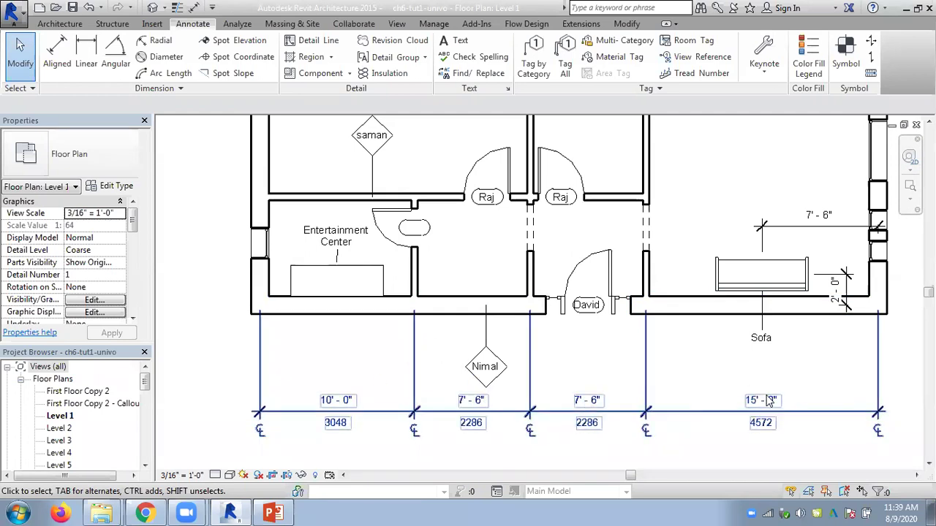
pyautogui.scroll(-1, 309, 355)
pyautogui.scroll(-1, 329, 380)
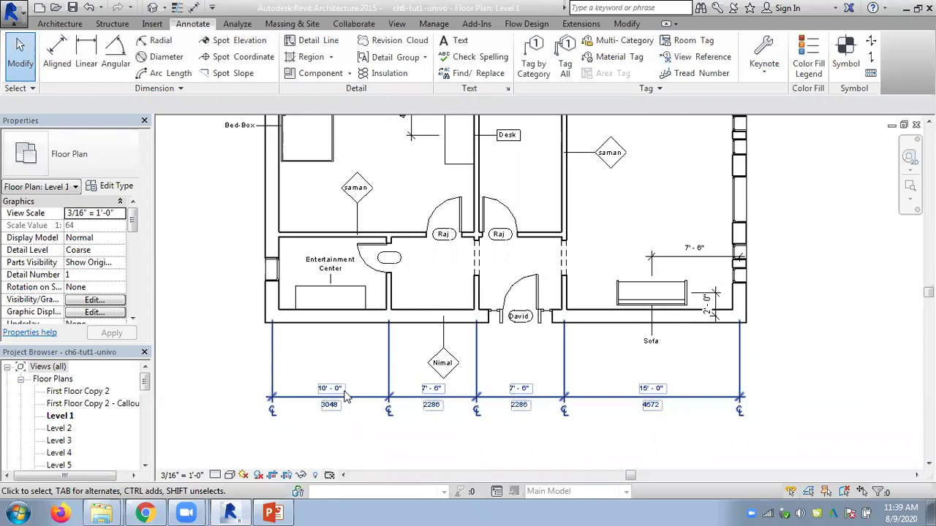
pyautogui.click(351, 401)
# - Delete the dimension string and try a new aligned dimension, then cancel it
pyautogui.press('Delete')
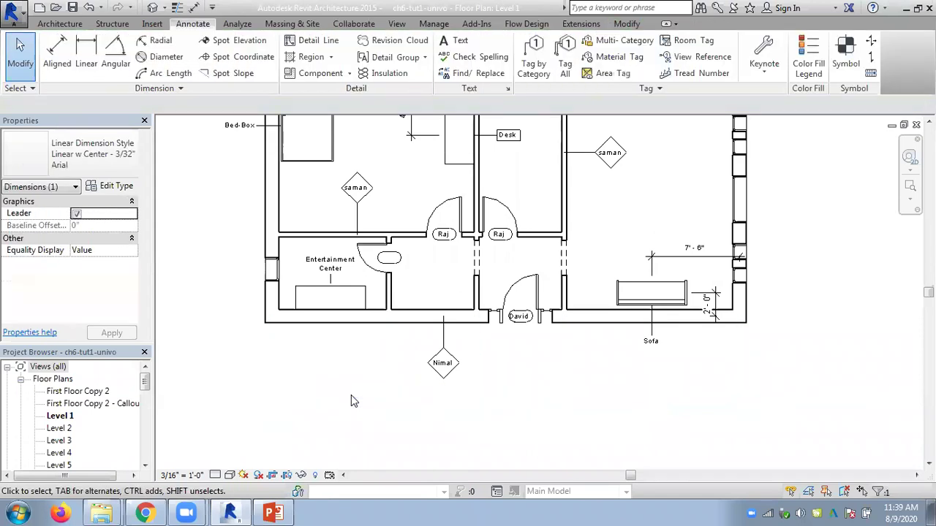
pyautogui.click(57, 54)
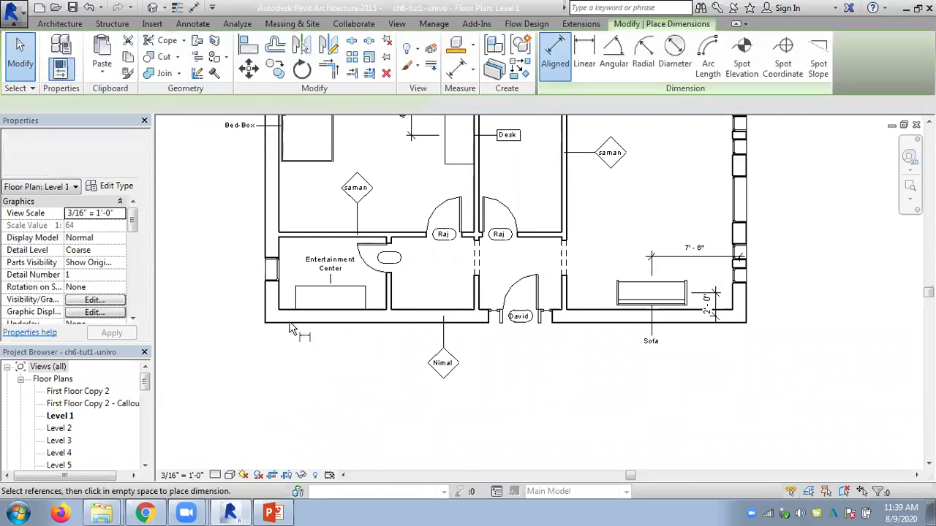
pyautogui.click(393, 325)
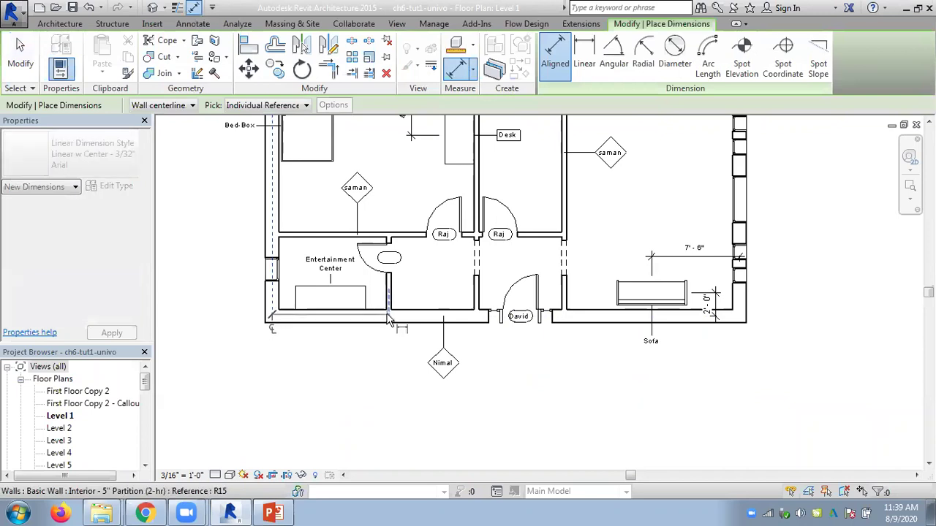
pyautogui.click(479, 324)
pyautogui.click(564, 319)
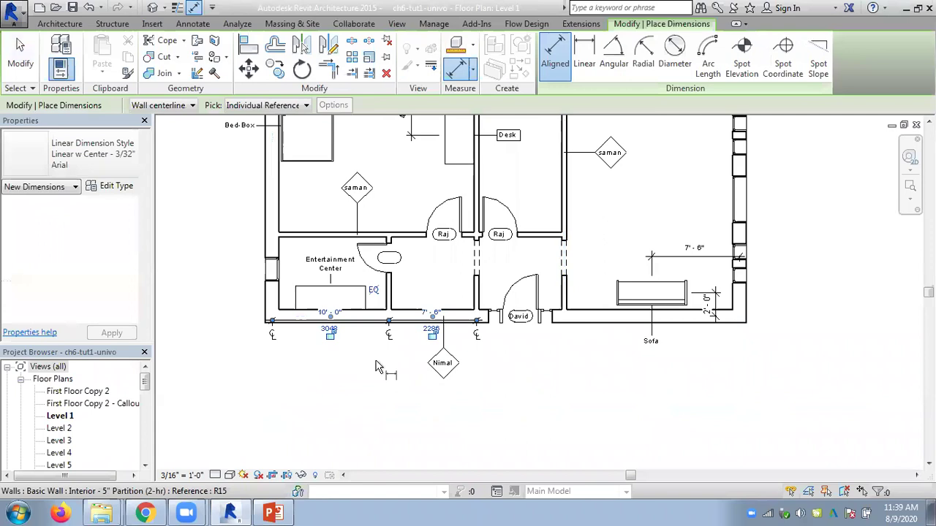
pyautogui.press('Escape')
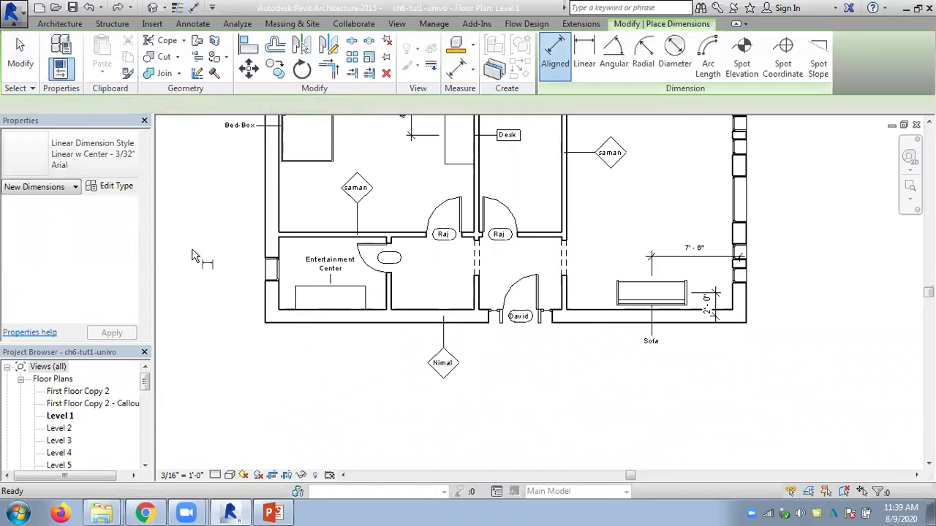
# - Set the dimension style's Dimension String Type to Baseline
pyautogui.click(132, 188)
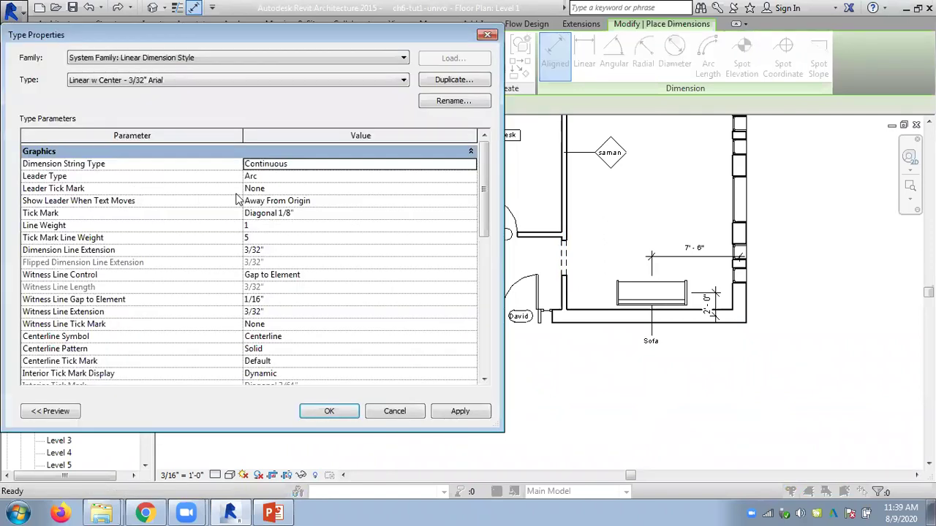
pyautogui.click(468, 169)
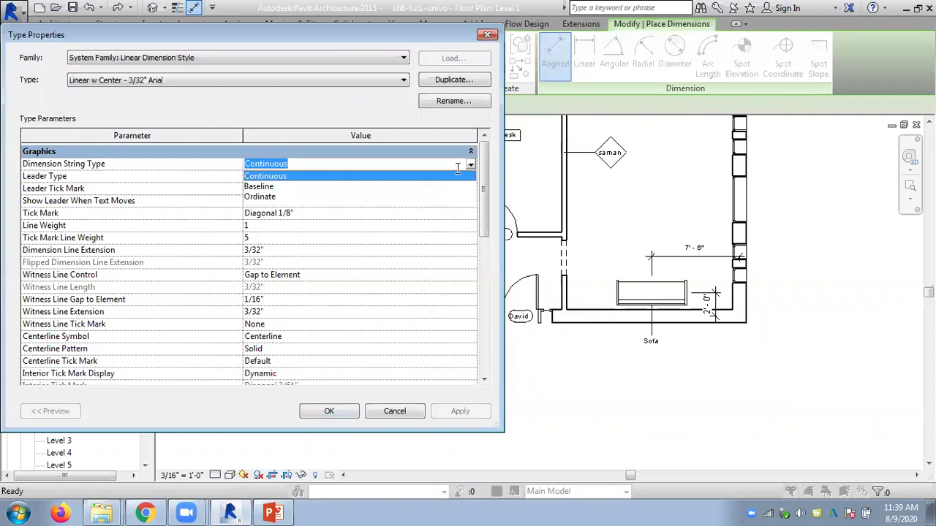
pyautogui.click(257, 187)
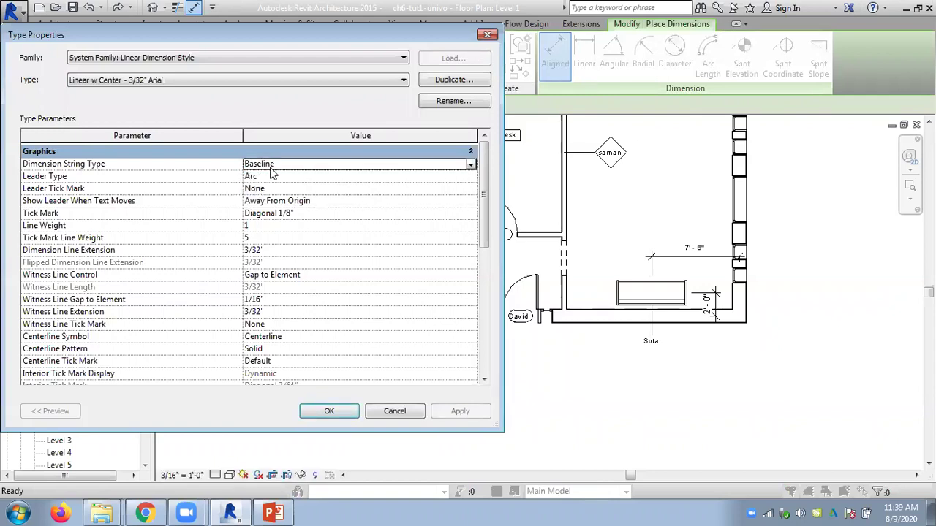
pyautogui.click(330, 411)
# - Place baseline dimensions from the left wall: 10'-0", 17'-6", 25'-0" and 40'-0"
pyautogui.click(272, 316)
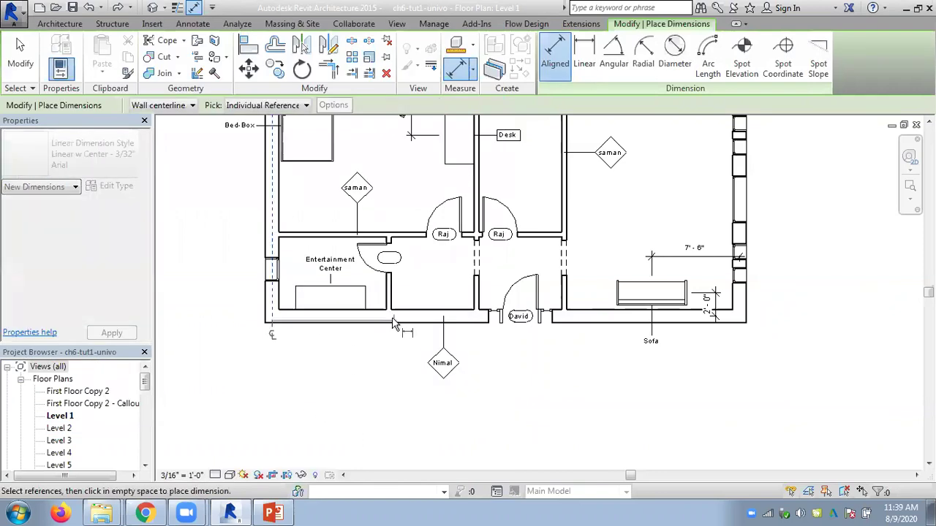
pyautogui.click(389, 314)
pyautogui.click(479, 320)
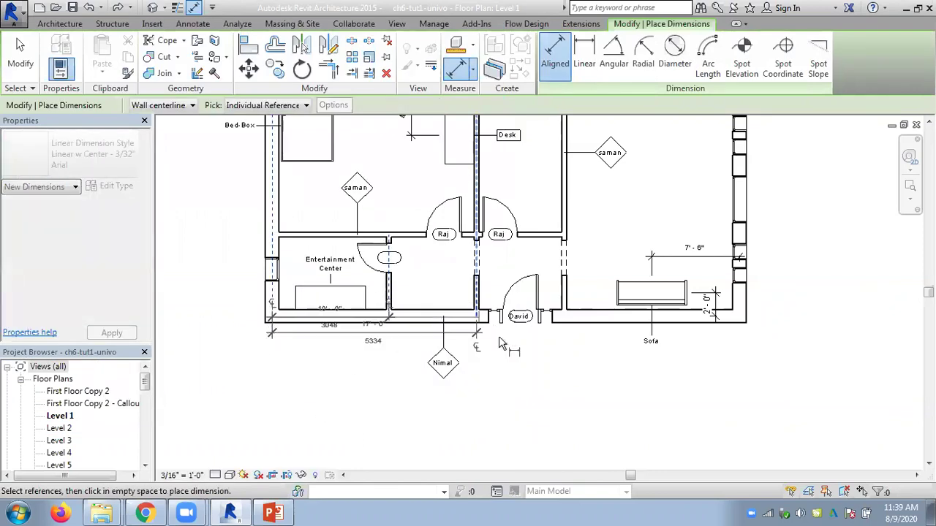
pyautogui.click(565, 314)
pyautogui.click(740, 322)
pyautogui.click(724, 412)
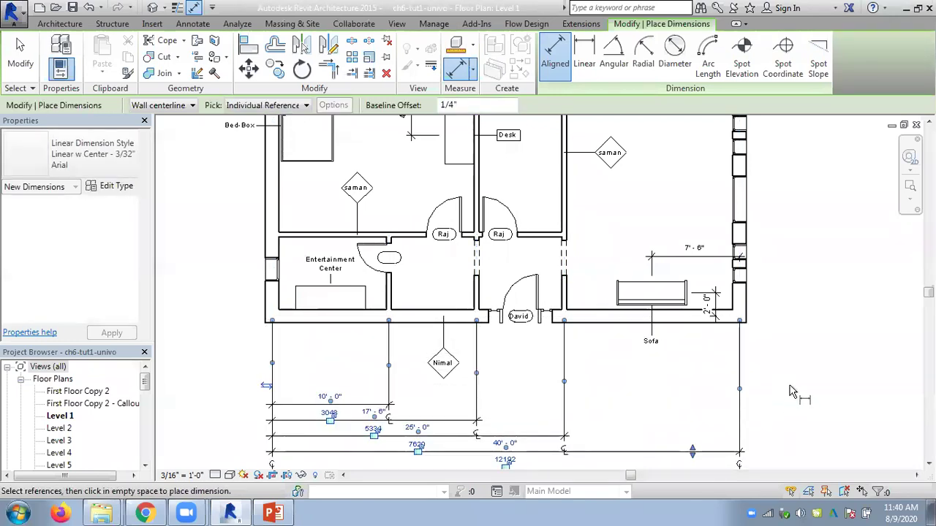
pyautogui.moveTo(790, 392); pyautogui.dragTo(776, 329, button='middle')
pyautogui.press('Escape')
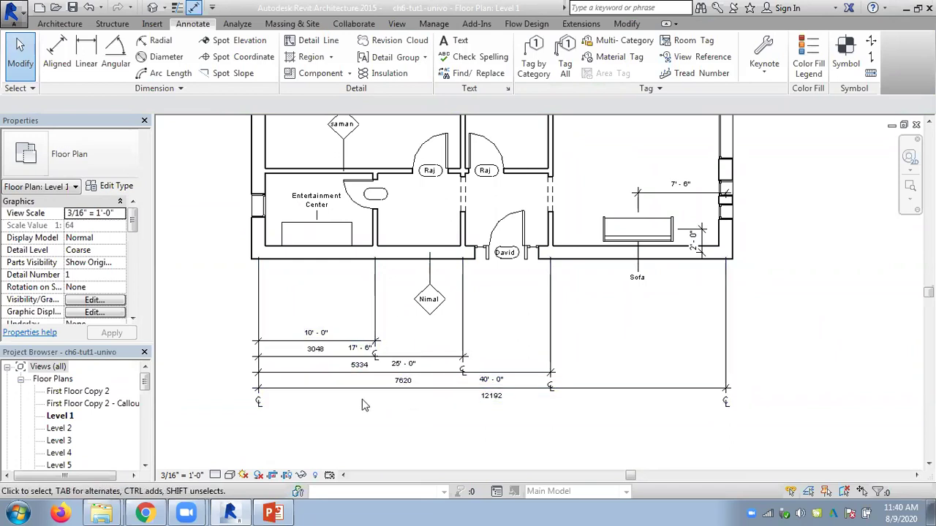
pyautogui.scroll(1, 340, 391)
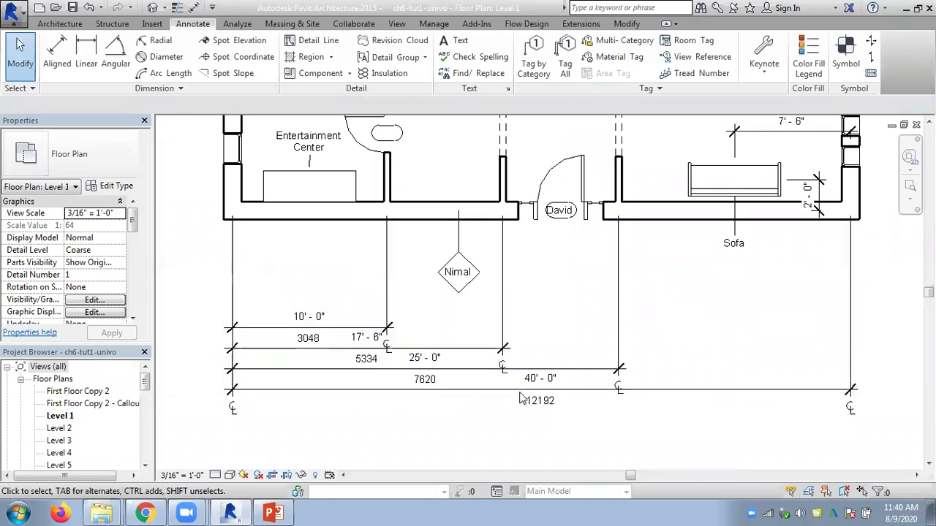
# - Set the dimension type's Alternate Units to None, then reselect the baseline dimension string
pyautogui.click(277, 335)
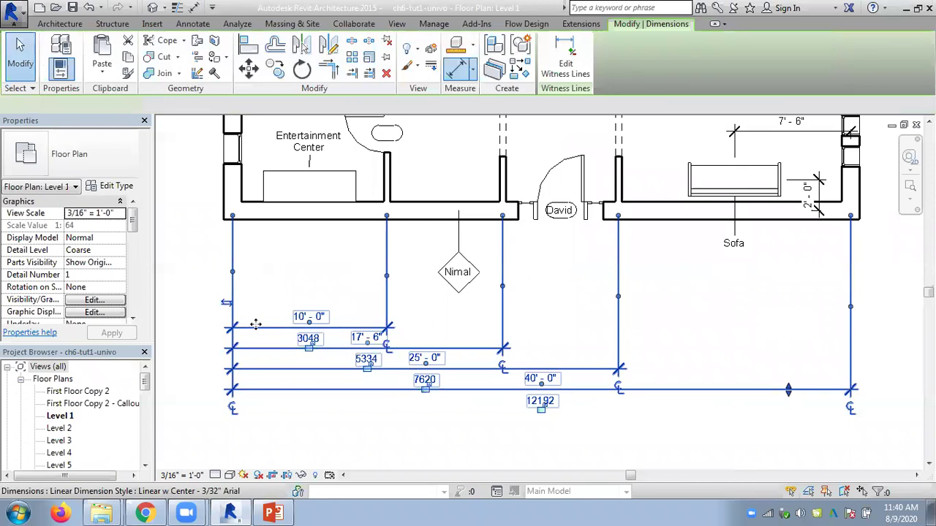
pyautogui.click(121, 185)
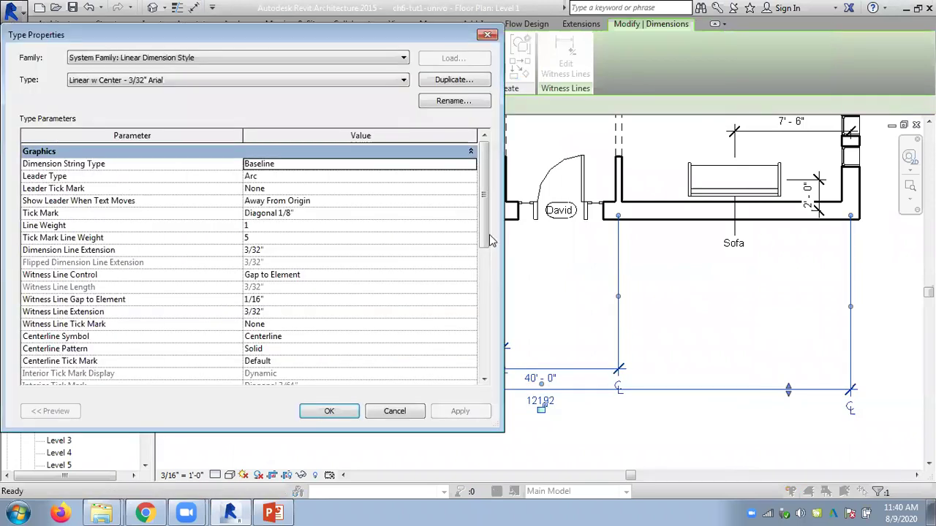
pyautogui.scroll(-4, 468, 263)
pyautogui.scroll(-2, 366, 321)
pyautogui.click(445, 336)
pyautogui.click(471, 338)
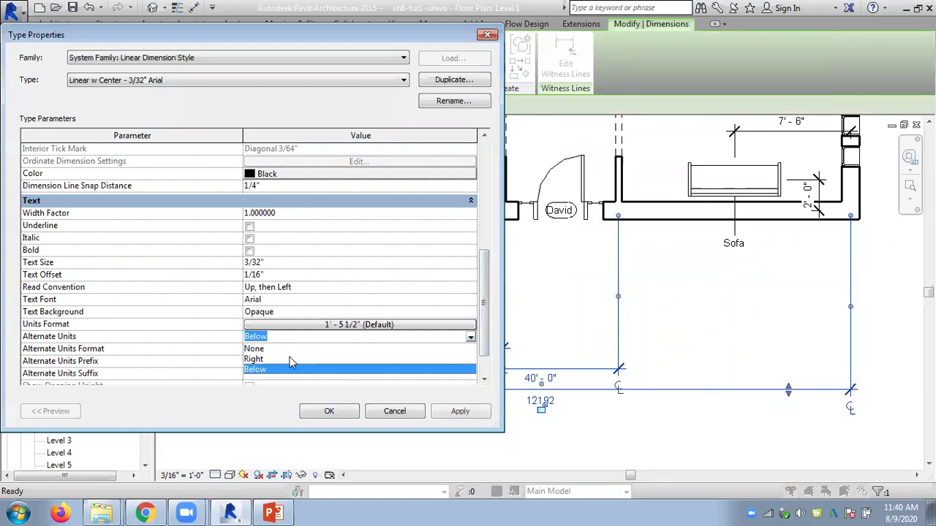
pyautogui.click(252, 348)
pyautogui.click(327, 411)
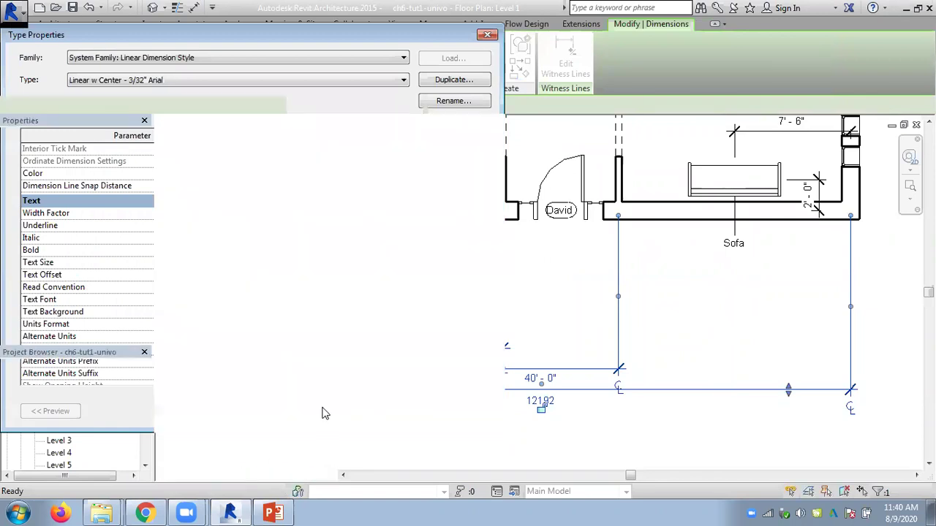
pyautogui.click(452, 432)
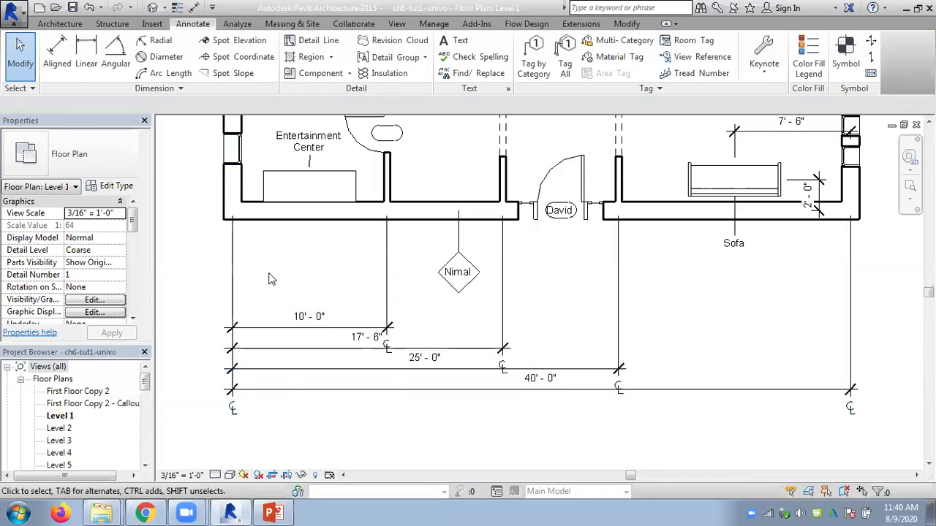
pyautogui.click(291, 329)
# - Delete the baseline dimensions and switch the aligned dimension string type to Ordinate
pyautogui.press('Delete')
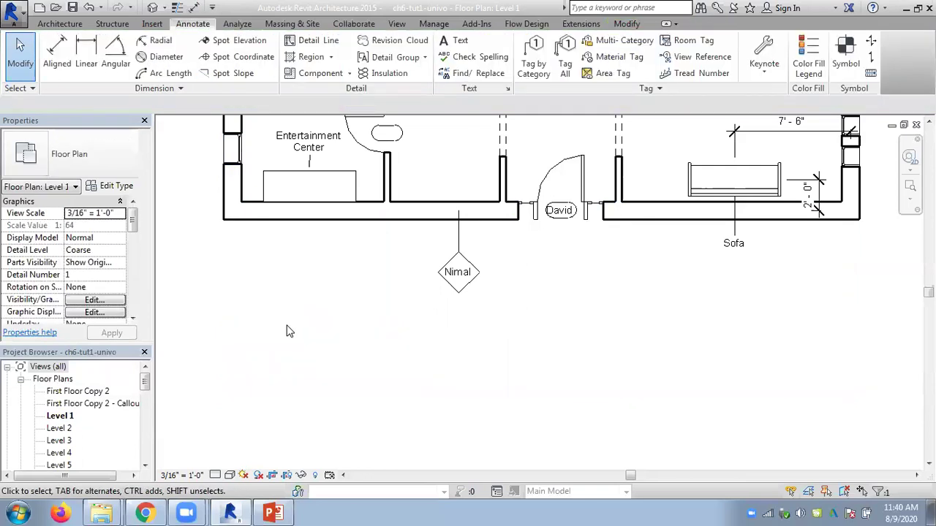
pyautogui.click(57, 51)
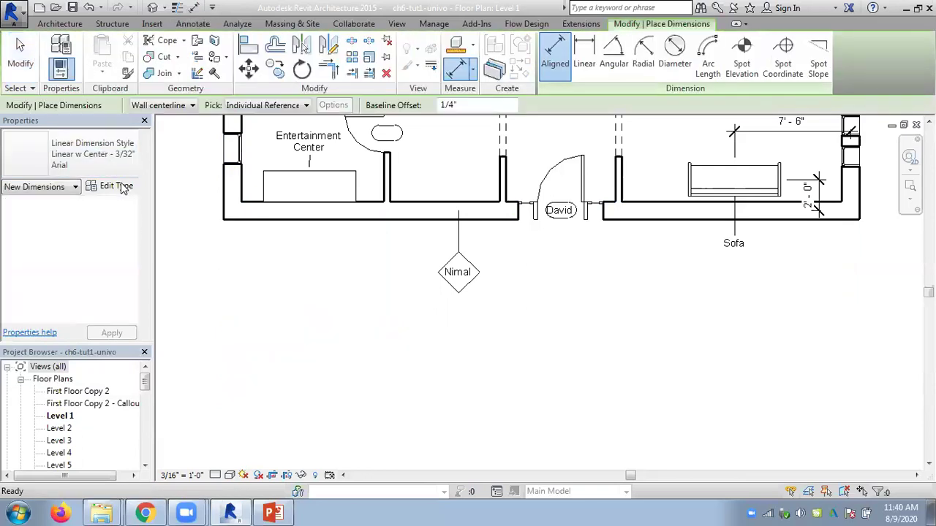
pyautogui.click(125, 187)
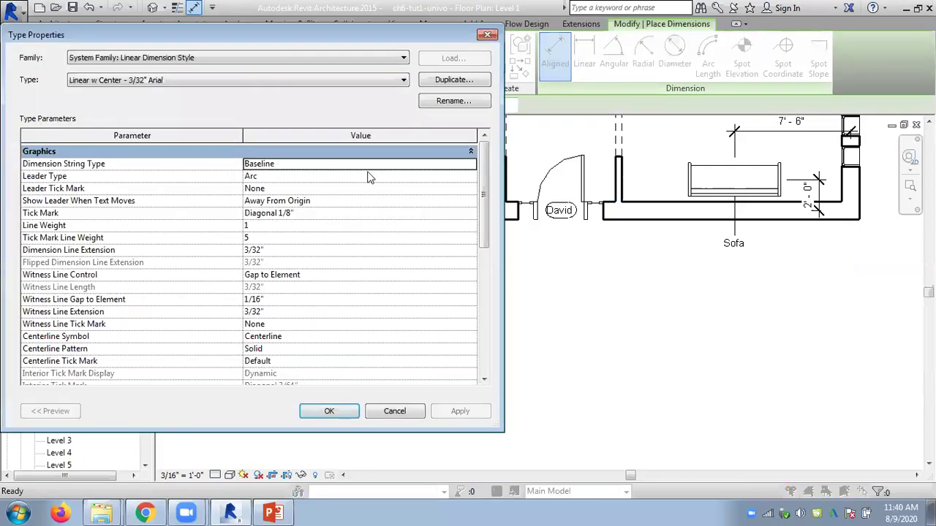
pyautogui.click(471, 165)
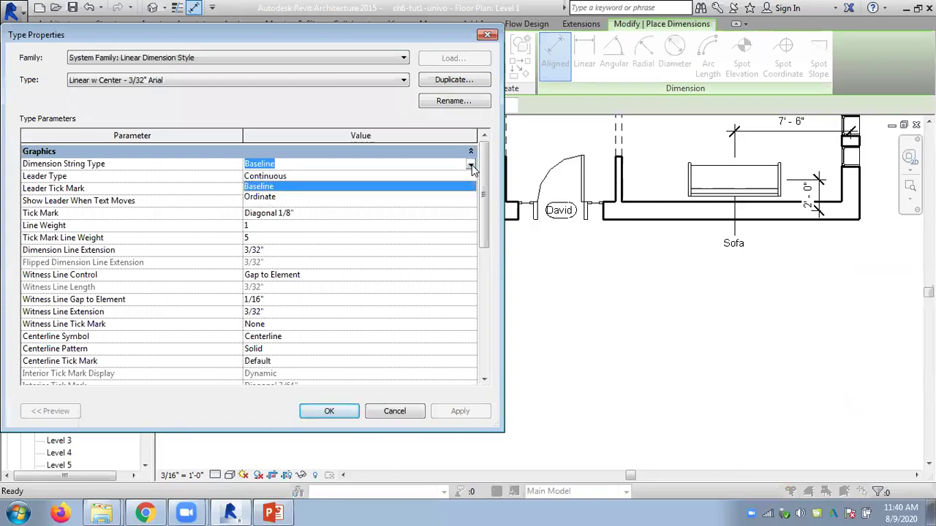
pyautogui.click(260, 198)
pyautogui.click(329, 411)
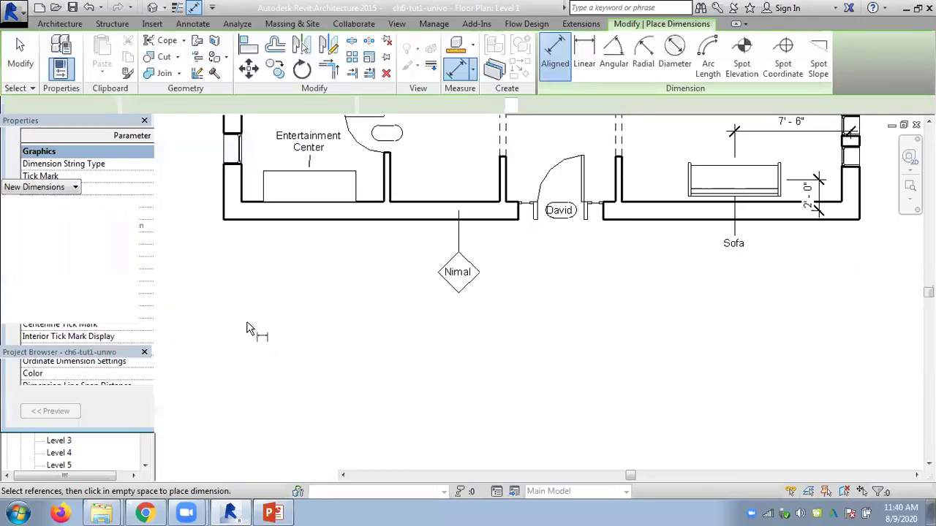
# - Place ordinate dimensions at 0'-0", 10'-0", 17'-6", 25'-0" and 40'-0" below the plan
pyautogui.click(231, 219)
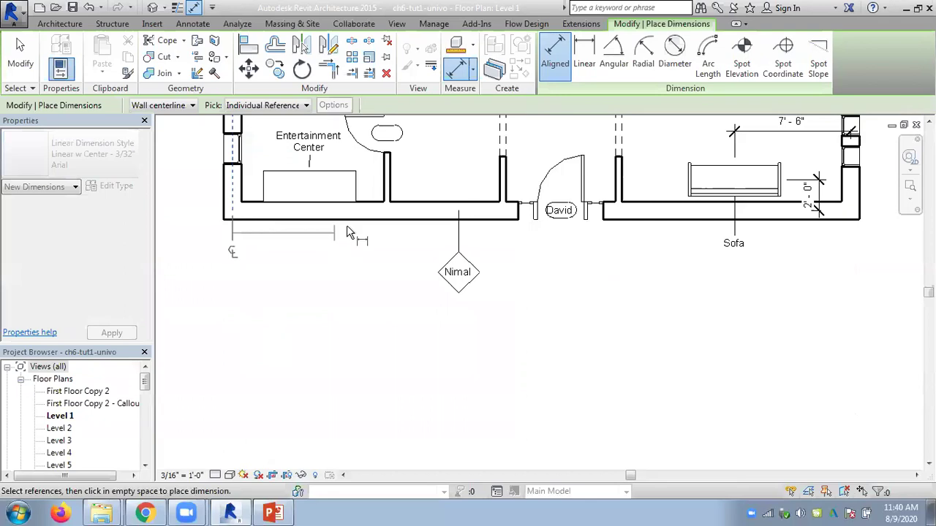
pyautogui.click(387, 214)
pyautogui.click(505, 213)
pyautogui.click(619, 213)
pyautogui.click(851, 213)
pyautogui.click(724, 348)
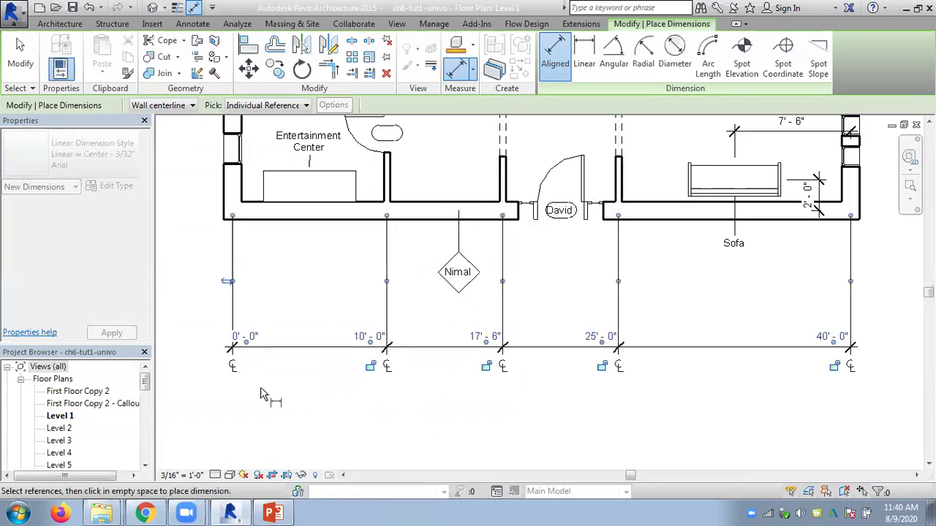
pyautogui.click(20, 54)
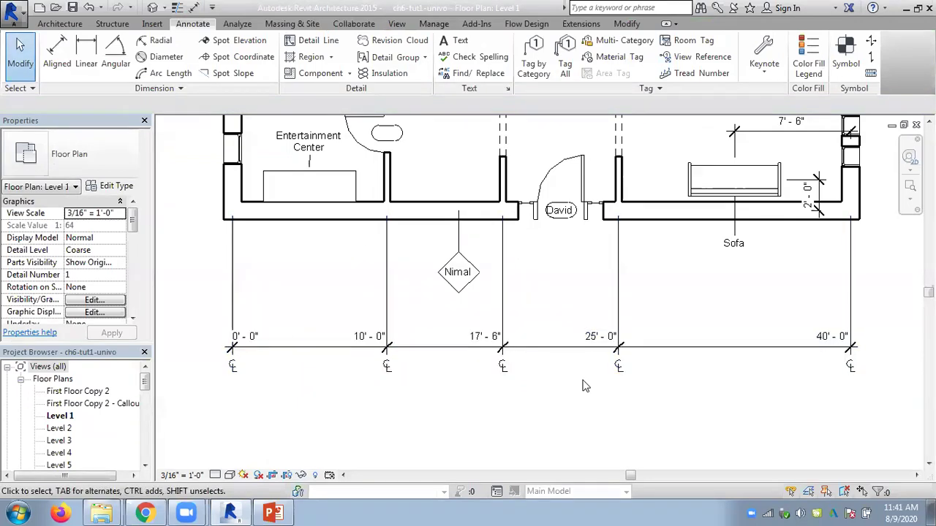
# - Change the aligned dimension string type to Baseline and finish the dimension command
pyautogui.click(57, 53)
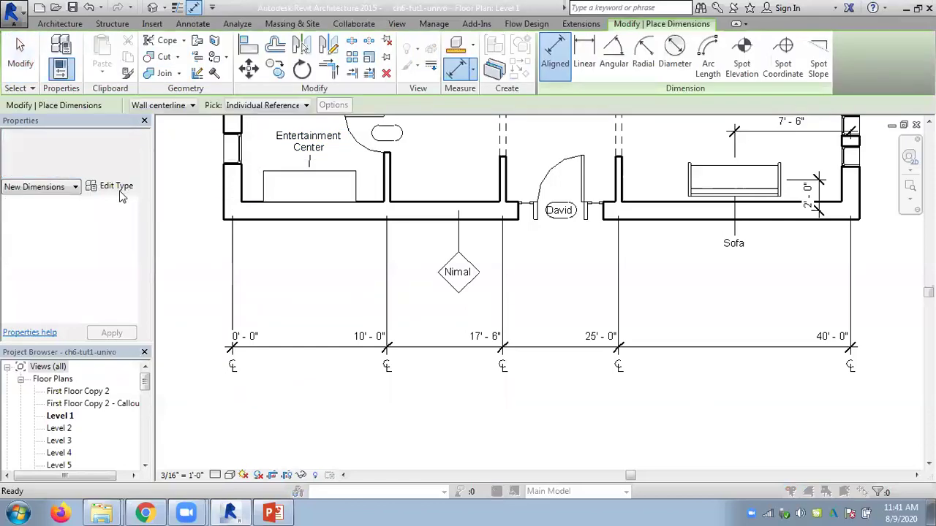
pyautogui.click(117, 187)
pyautogui.click(275, 164)
pyautogui.click(469, 163)
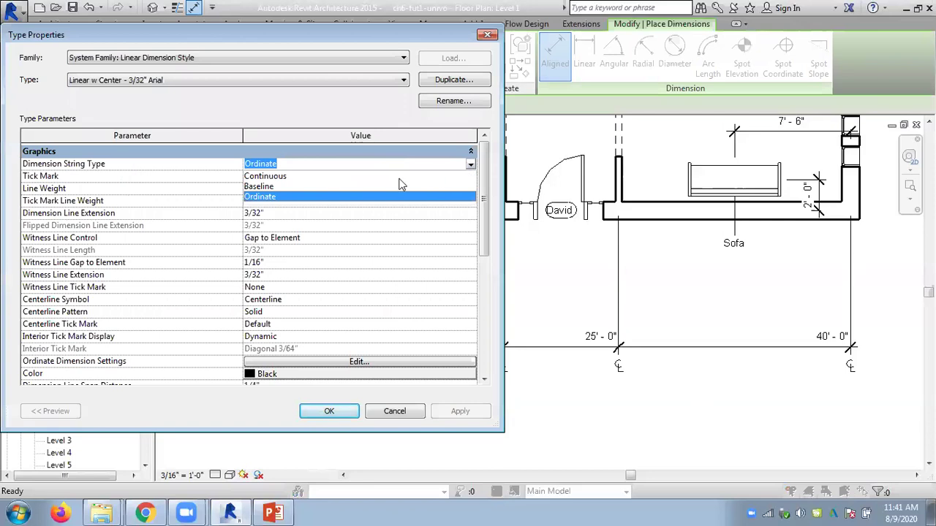
pyautogui.click(258, 186)
pyautogui.click(329, 411)
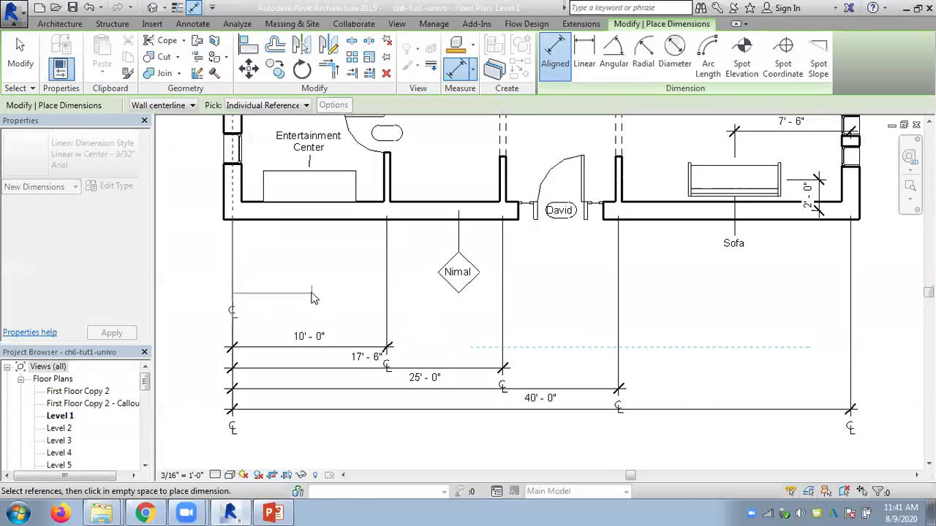
pyautogui.press('Escape')
pyautogui.press('Escape')
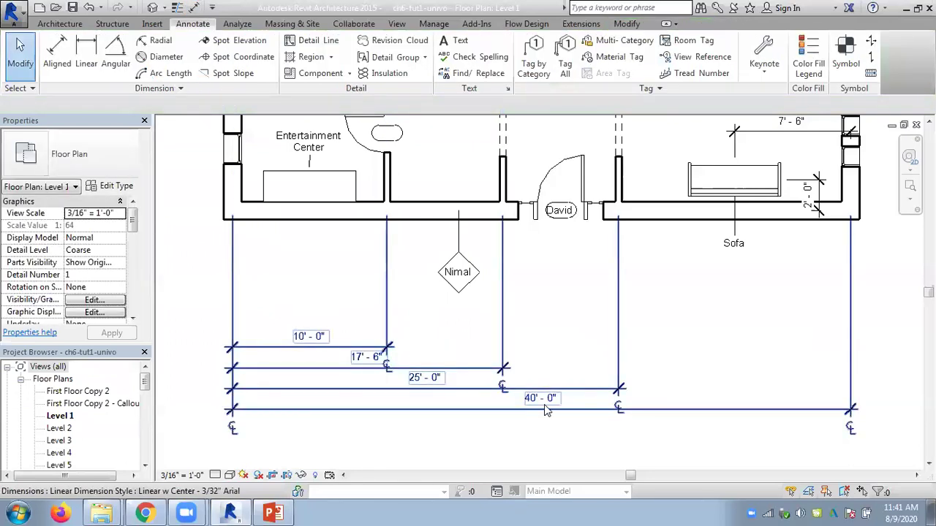
# - Toggle undo/redo to compare ordinate and baseline strings, ending with both removed
pyautogui.hotkey('ctrl', 'z')
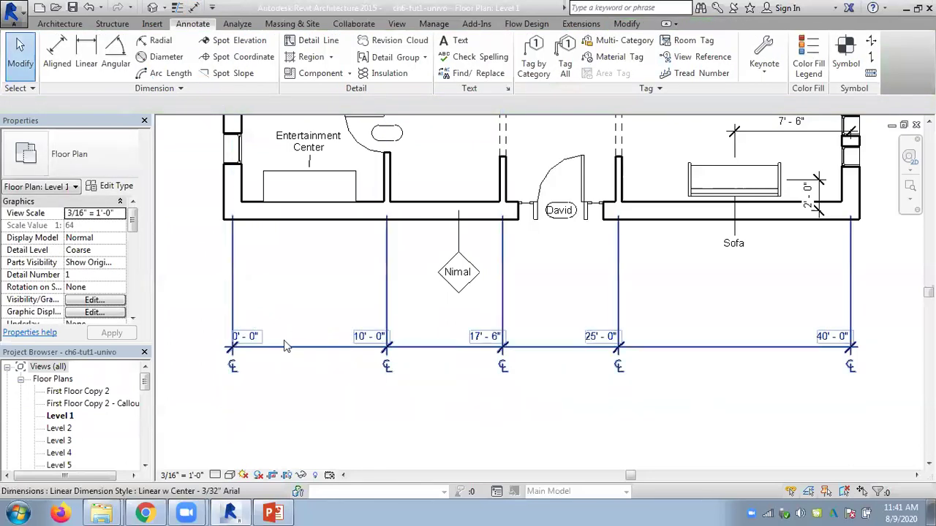
pyautogui.hotkey('ctrl', 'y')
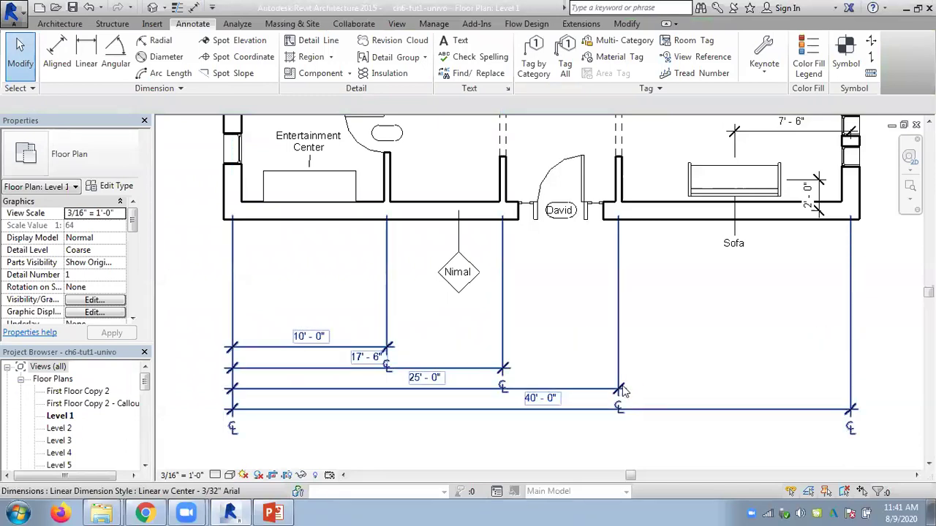
pyautogui.hotkey('ctrl', 'z')
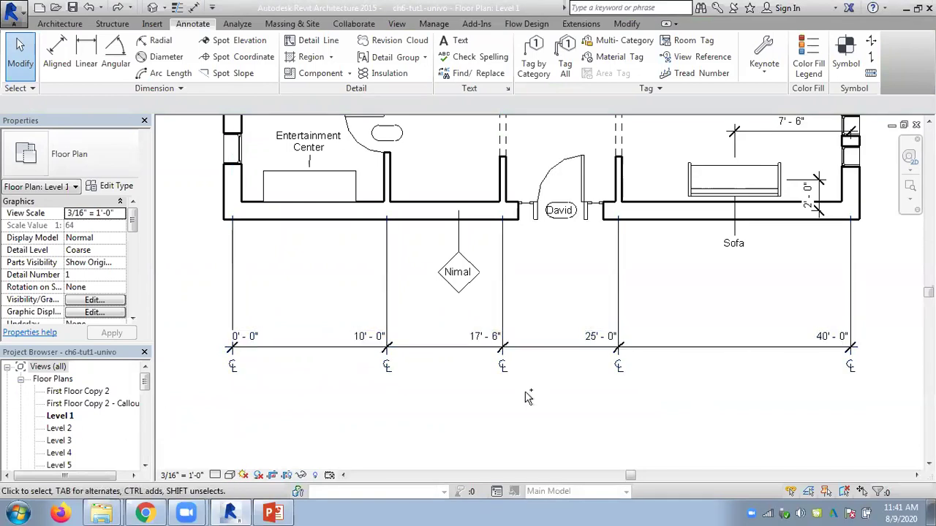
pyautogui.hotkey('ctrl', 'y')
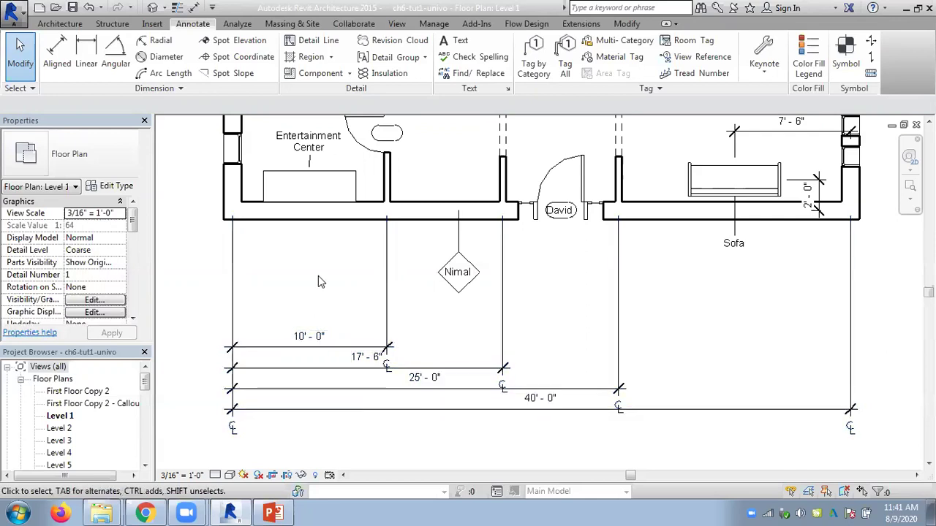
pyautogui.hotkey('ctrl', 'z')
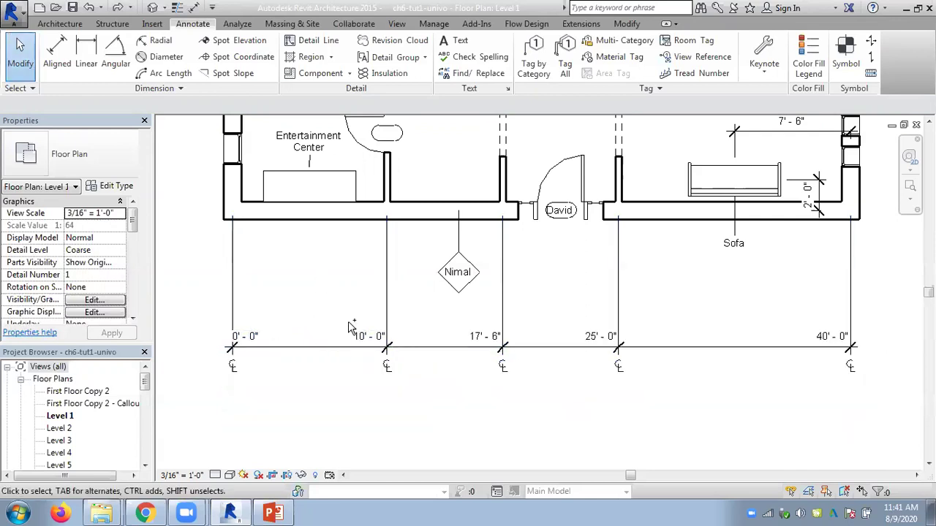
pyautogui.hotkey('ctrl', 'y')
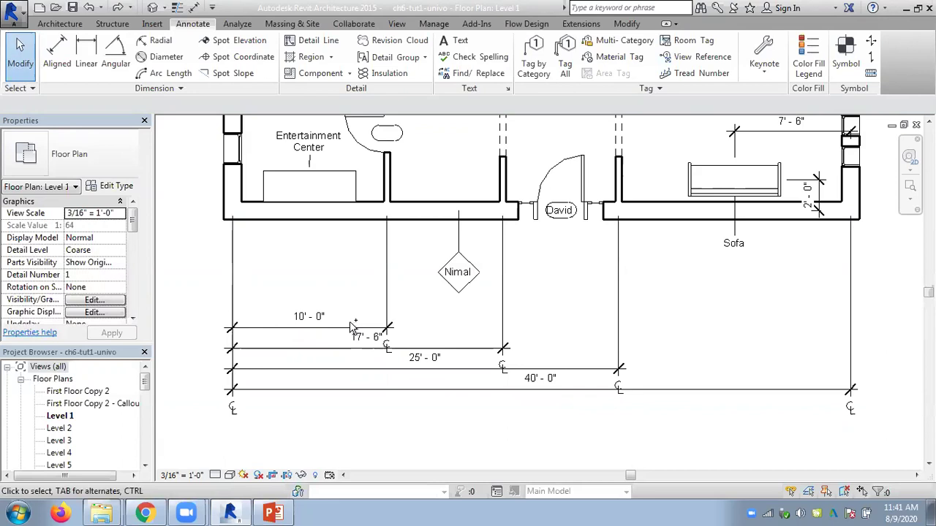
pyautogui.hotkey('ctrl', 'z')
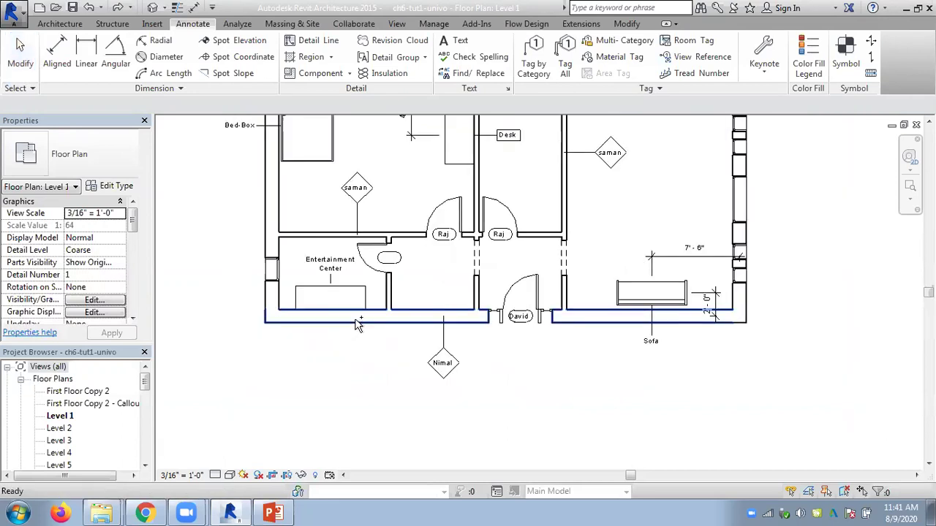
# - Place a continuous dimension string below the bottom wall
pyautogui.click(359, 322)
pyautogui.click(532, 399)
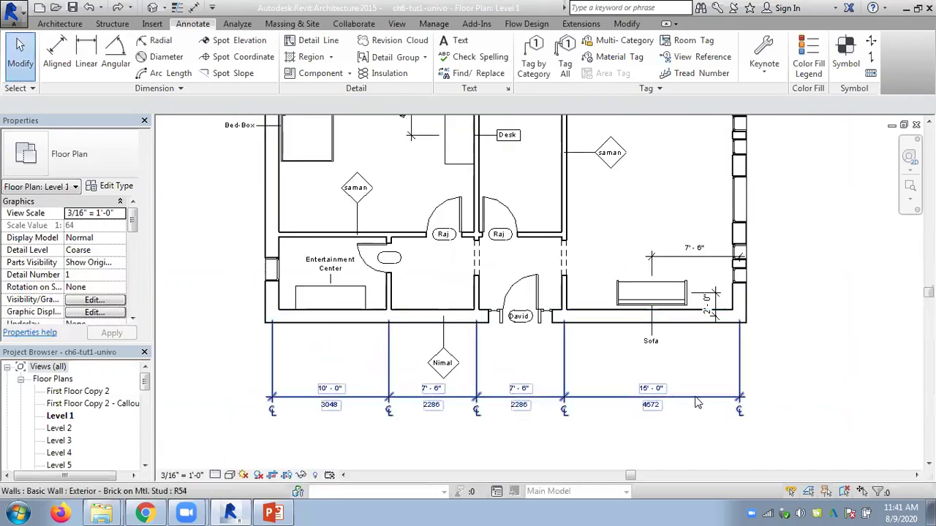
pyautogui.click(313, 393)
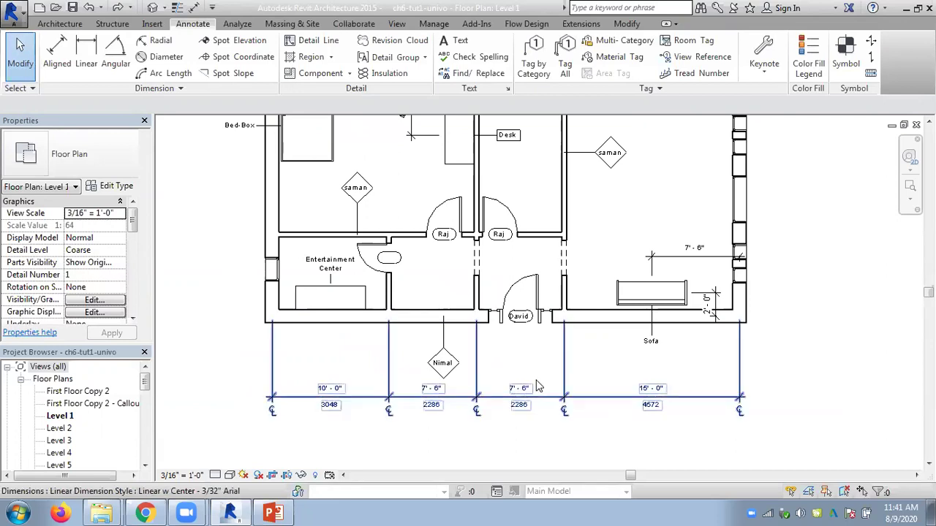
# - Delete the continuous 10'-0", 7'-6", 7'-6", 15'-0" dimension string
pyautogui.scroll(2, 313, 392)
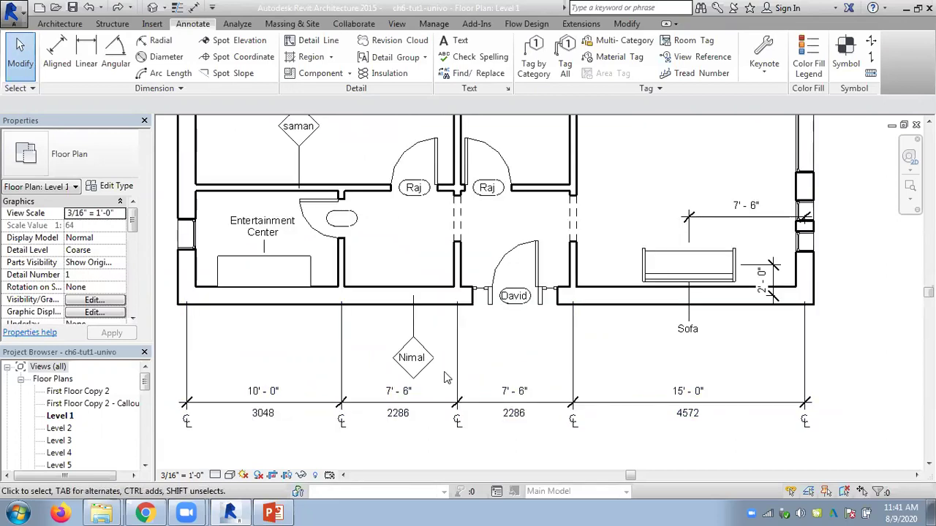
pyautogui.scroll(-1, 622, 340)
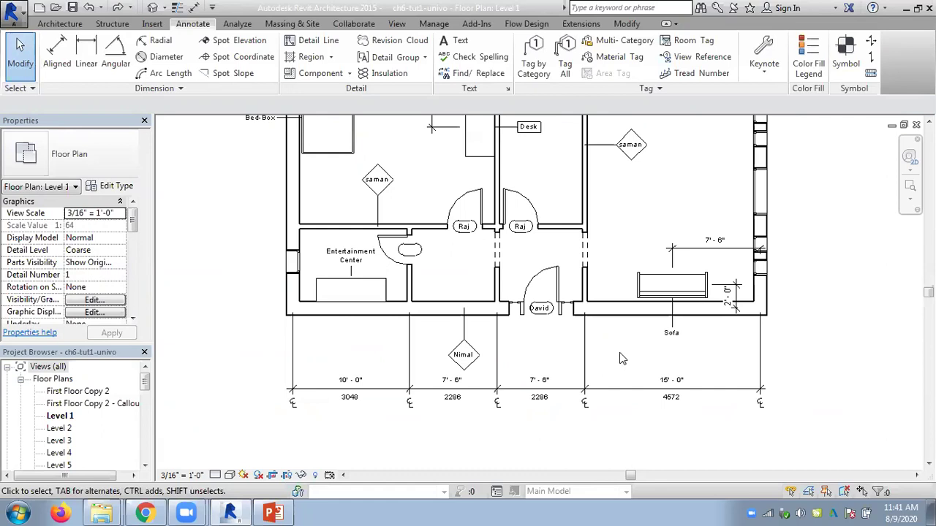
pyautogui.click(614, 391)
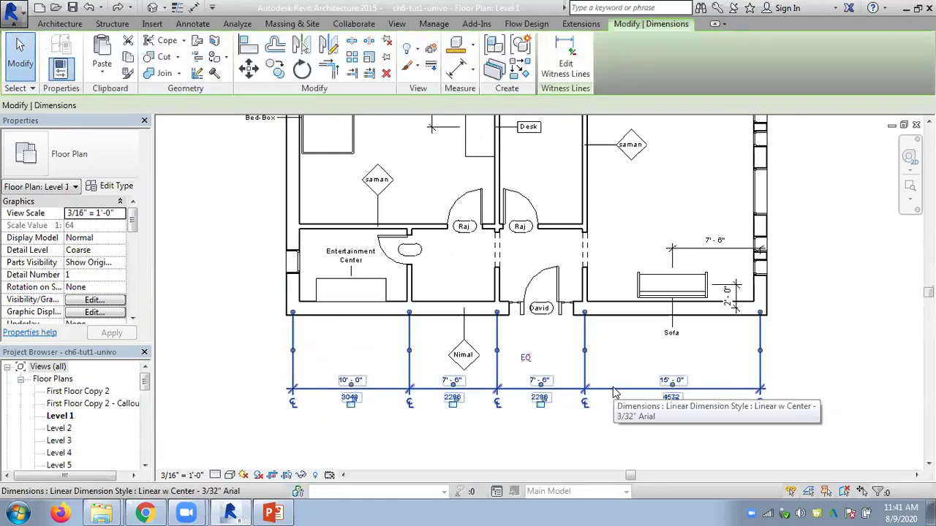
pyautogui.press('Delete')
pyautogui.scroll(-1, 612, 387)
pyautogui.moveTo(613, 384); pyautogui.dragTo(457, 414, button='middle')
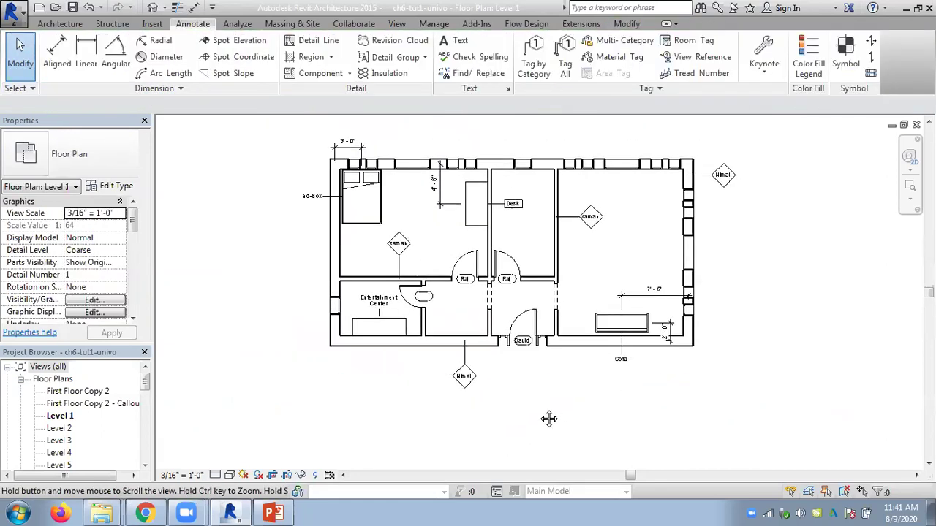
# - Scroll the PowerPoint slides to slide 29, Adding Spot Dimensions, then return to Revit
pyautogui.click(273, 512)
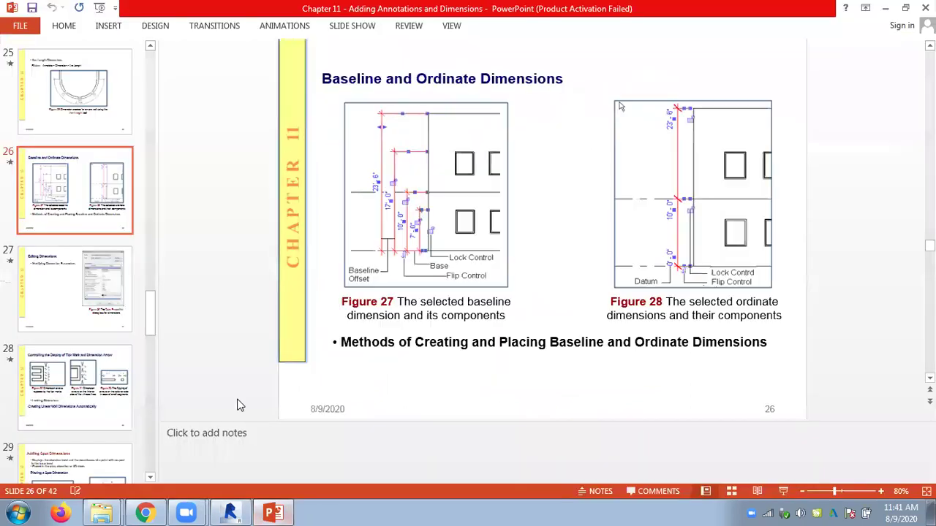
pyautogui.scroll(-1, 227, 365)
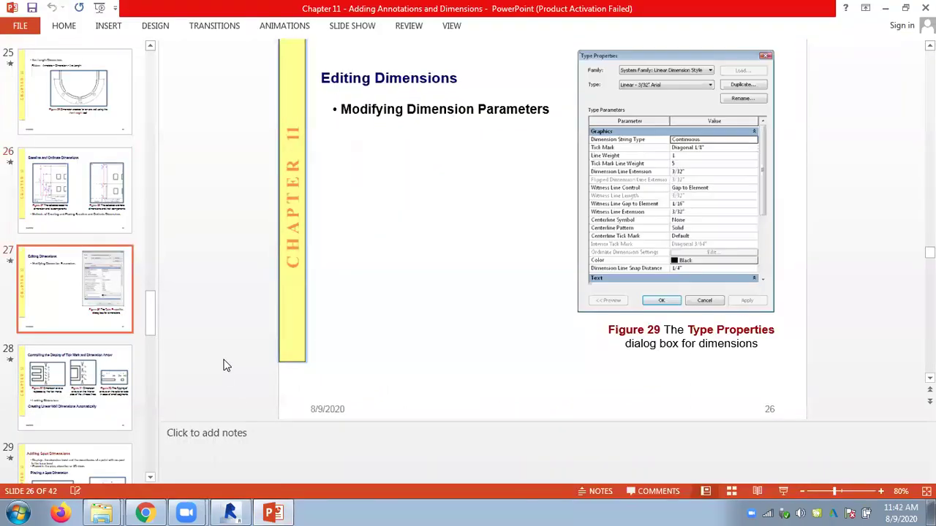
pyautogui.scroll(-1, 227, 366)
pyautogui.scroll(-1, 226, 366)
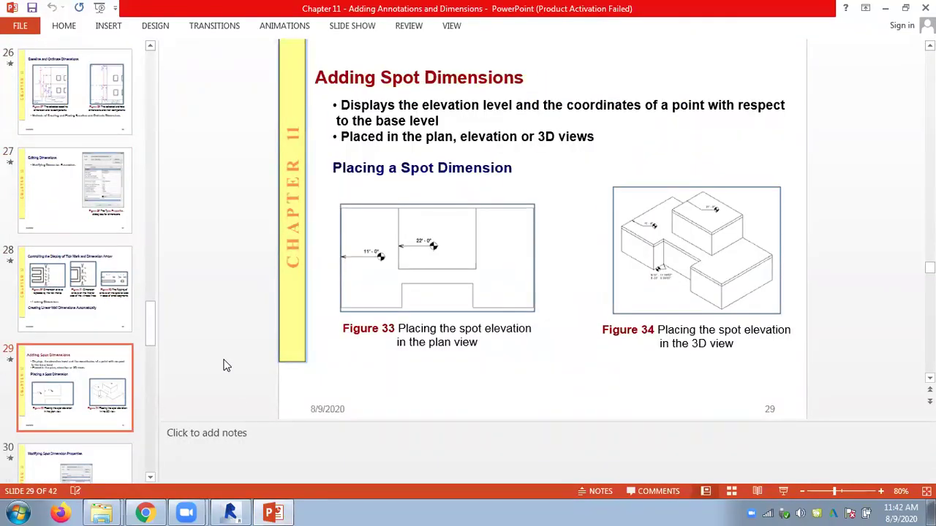
pyautogui.click(232, 512)
pyautogui.scroll(1, 249, 207)
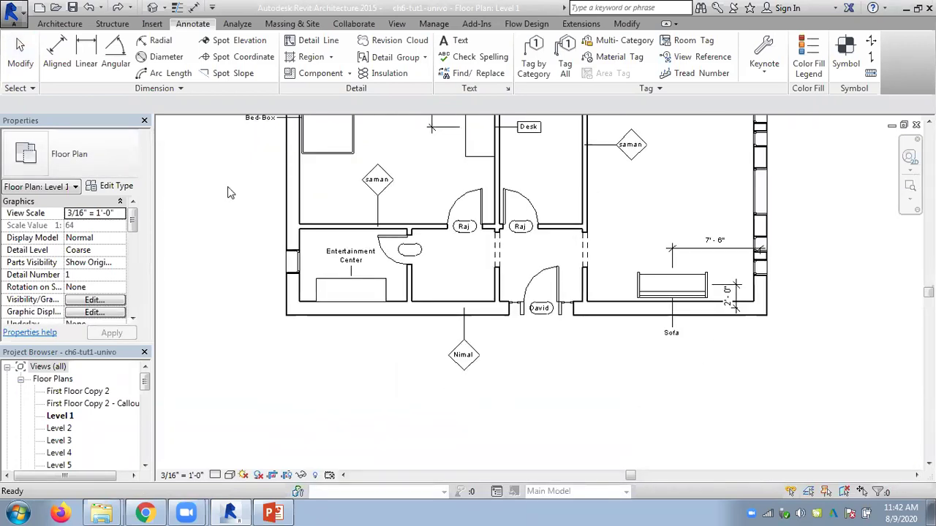
# - Pan and zoom the view to show empty space above the floor plan
pyautogui.moveTo(234, 267); pyautogui.dragTo(216, 288, button='middle')
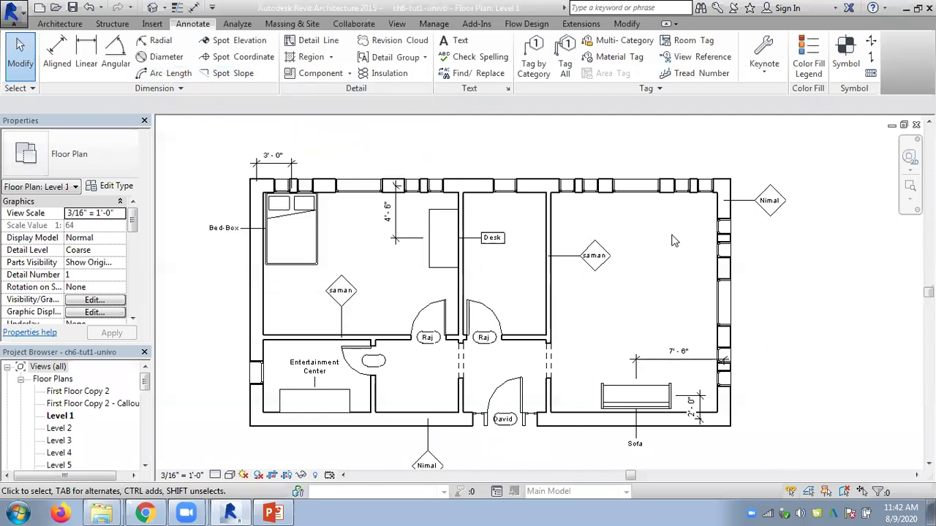
pyautogui.scroll(-2, 674, 241)
pyautogui.moveTo(660, 240); pyautogui.dragTo(478, 283, button='middle')
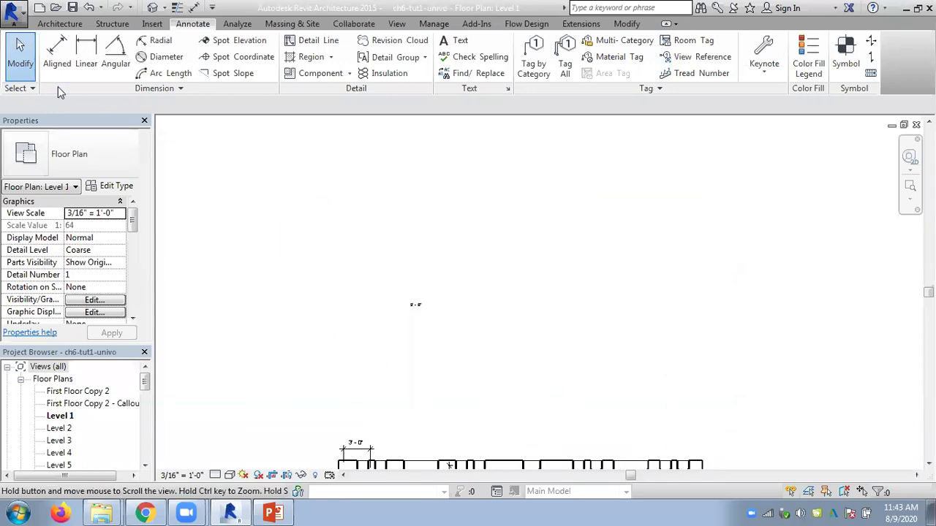
# - Draw an arc wall from start, end and radius points above the plan
pyautogui.click(60, 24)
pyautogui.click(56, 79)
pyautogui.click(130, 98)
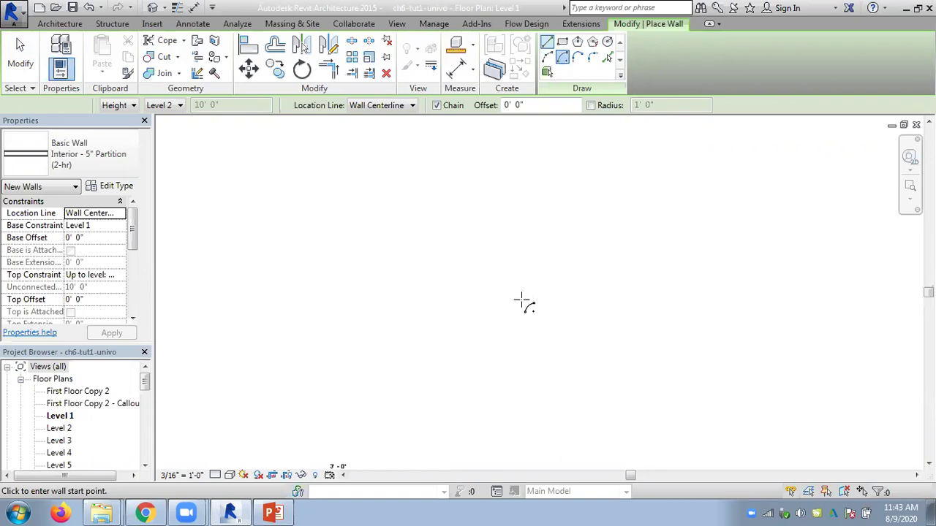
pyautogui.click(522, 301)
pyautogui.click(556, 235)
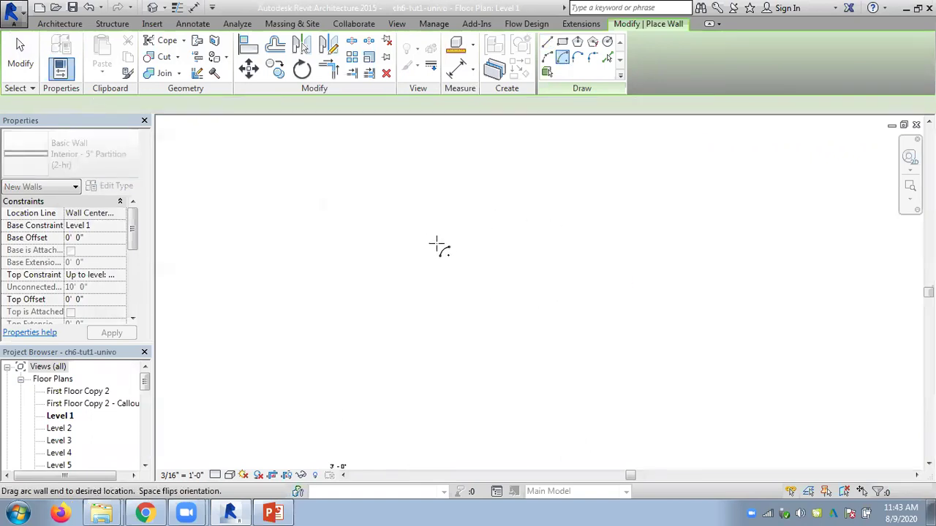
pyautogui.click(427, 256)
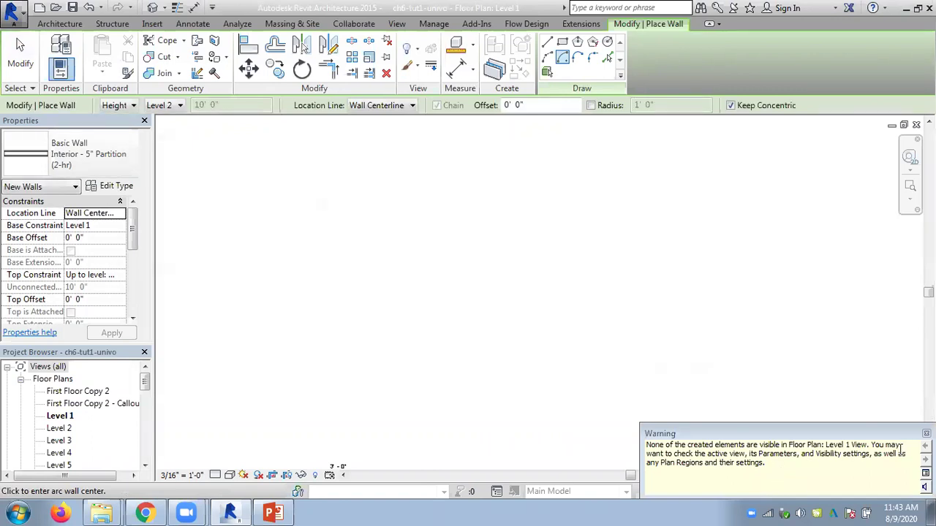
pyautogui.click(397, 24)
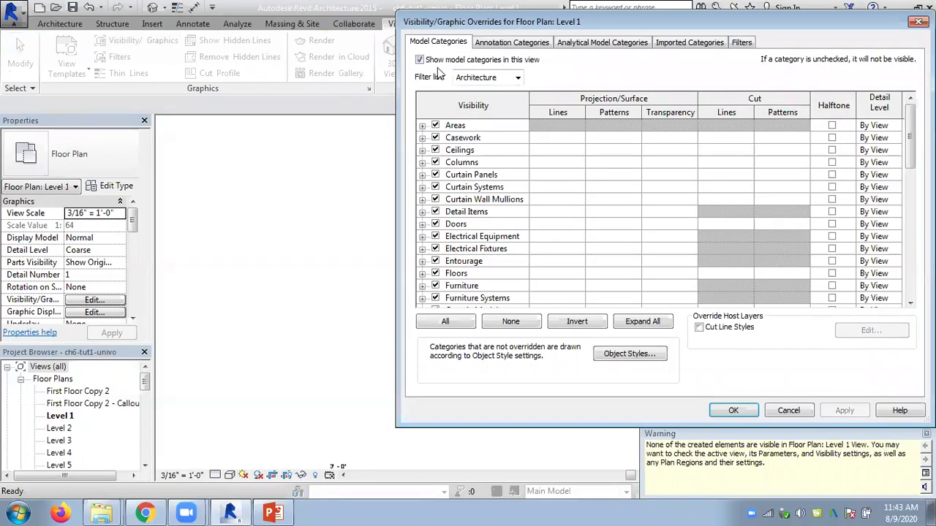
# - Turn on the Parts model category, expand Walls, and apply the visibility overrides
pyautogui.click(504, 43)
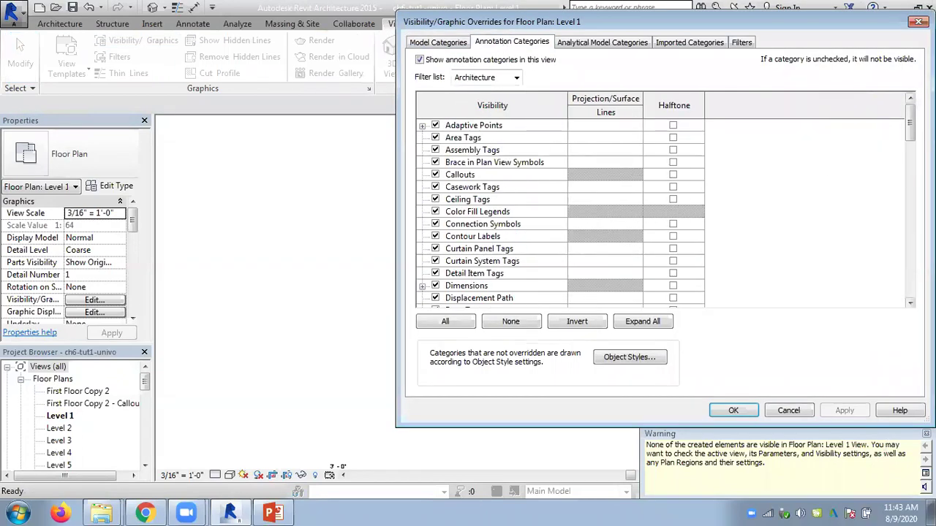
pyautogui.scroll(-3, 658, 212)
pyautogui.scroll(-2, 658, 212)
pyautogui.scroll(-10, 658, 212)
pyautogui.scroll(1, 658, 212)
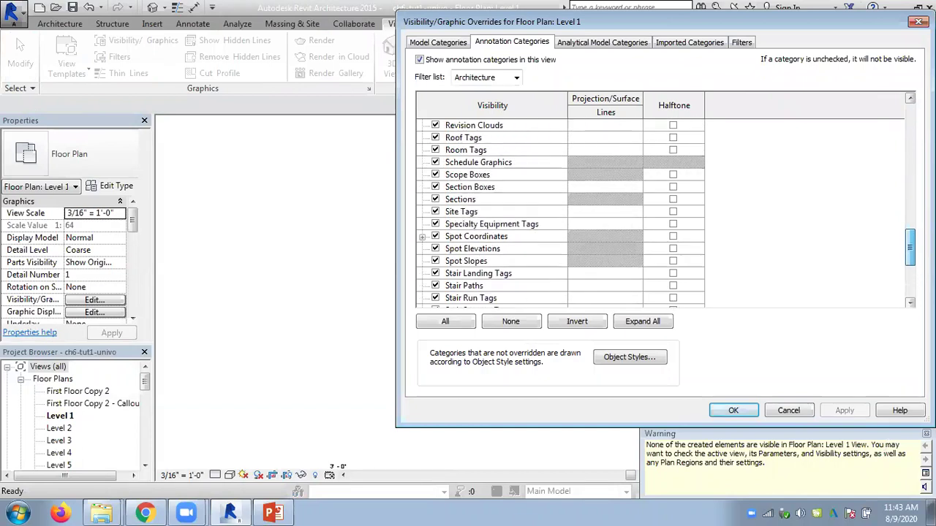
pyautogui.scroll(15, 866, 155)
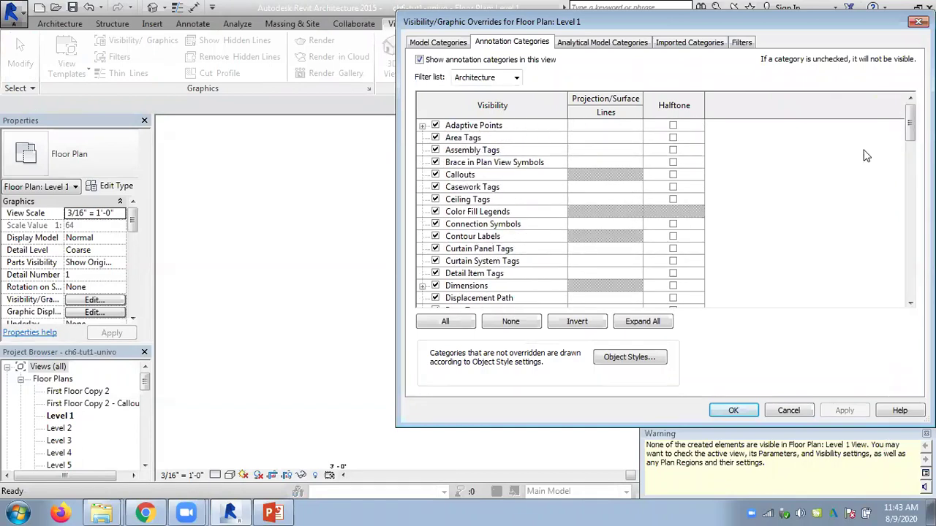
pyautogui.click(428, 44)
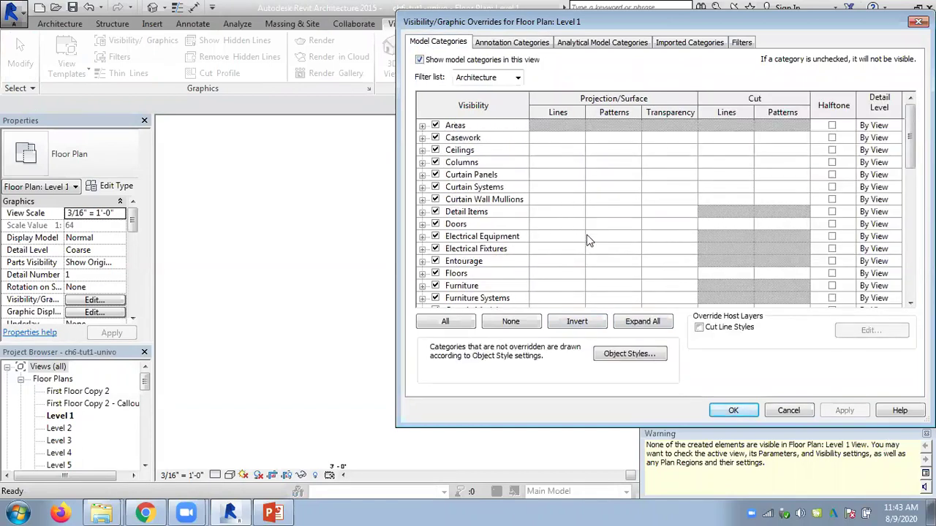
pyautogui.moveTo(909, 142); pyautogui.dragTo(910, 194)
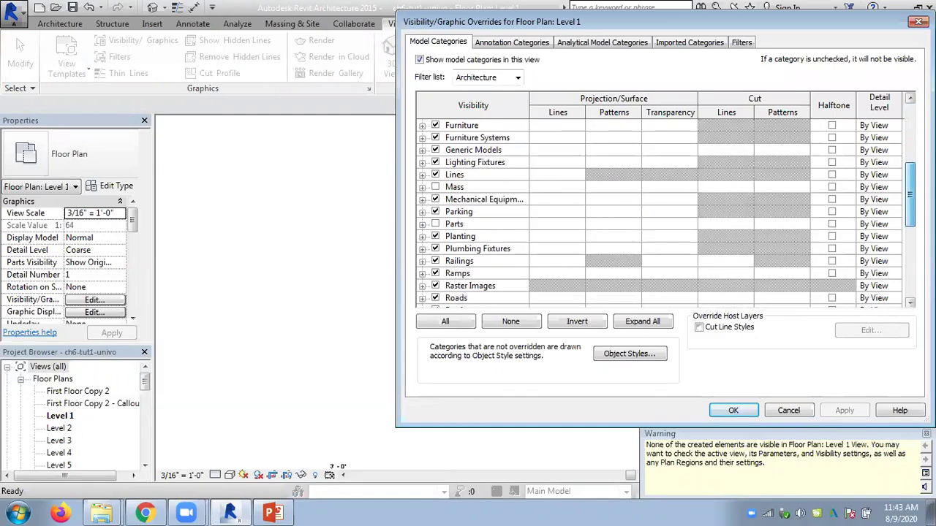
pyautogui.click(436, 224)
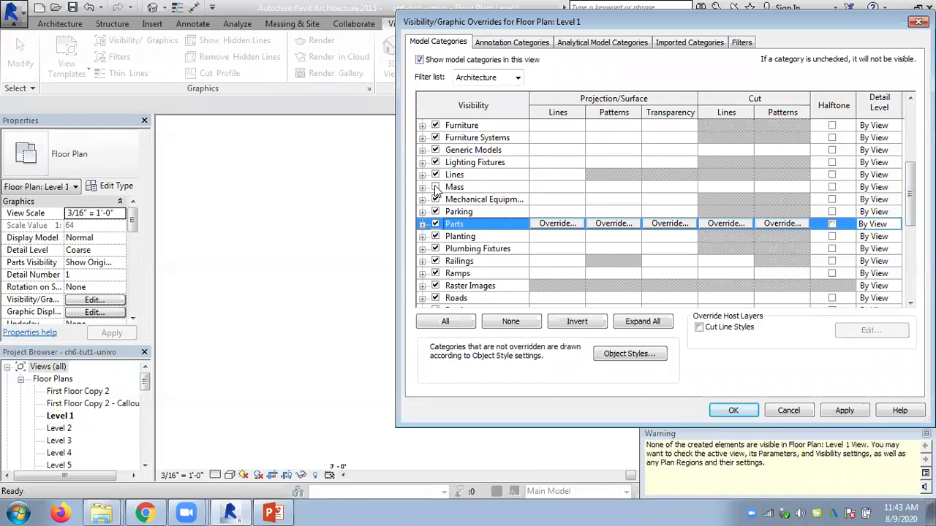
pyautogui.moveTo(909, 219)
pyautogui.mouseDown()
pyautogui.moveTo(907, 296)
pyautogui.moveTo(908, 164)
pyautogui.moveTo(904, 304)
pyautogui.mouseUp()
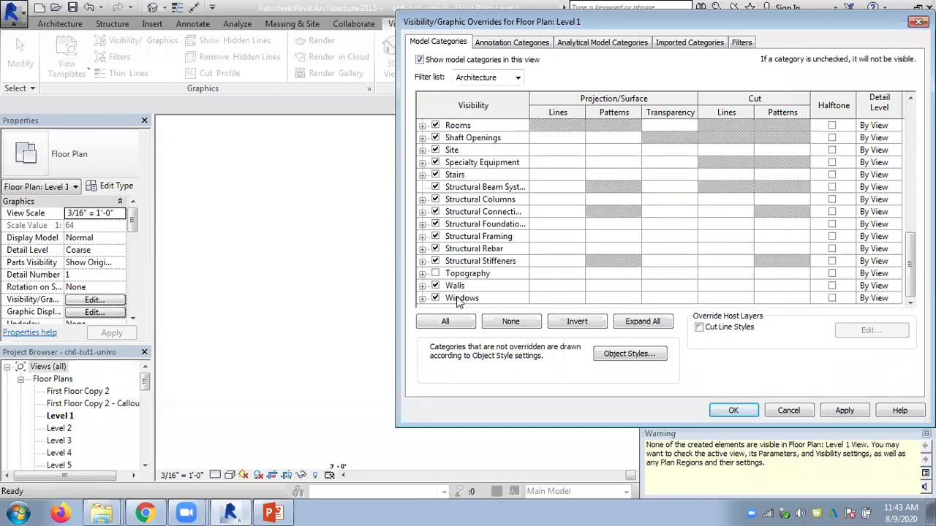
pyautogui.click(423, 286)
pyautogui.click(844, 411)
pyautogui.click(733, 411)
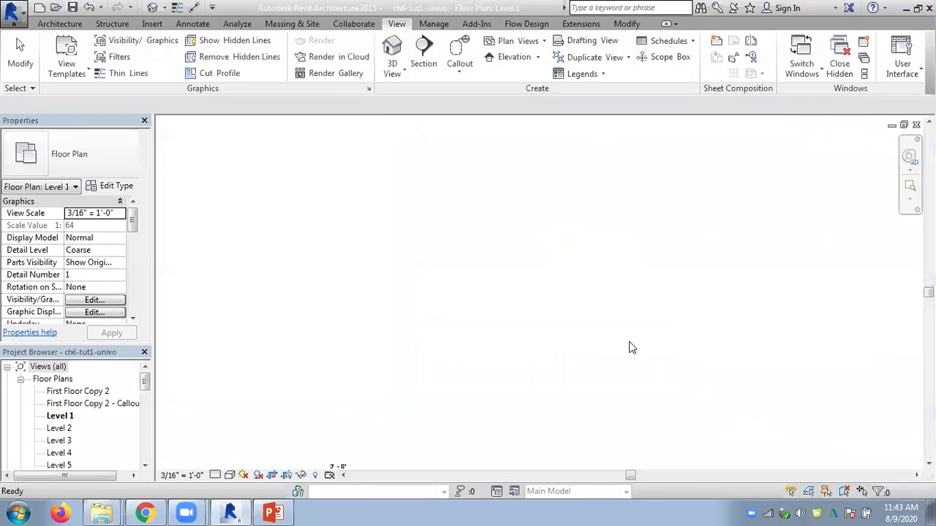
# - Open the Level 1 plan and start a wall matching the Interior - 5" Partition (2-hr) type
pyautogui.doubleClick(65, 416)
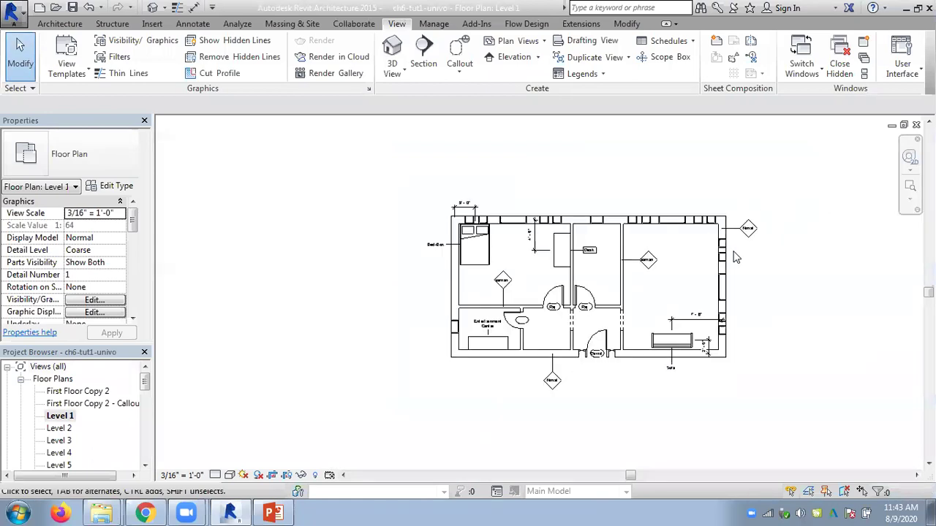
pyautogui.moveTo(790, 300)
pyautogui.mouseDown(button='middle')
pyautogui.moveTo(537, 247)
pyautogui.moveTo(438, 259)
pyautogui.mouseUp(button='middle')
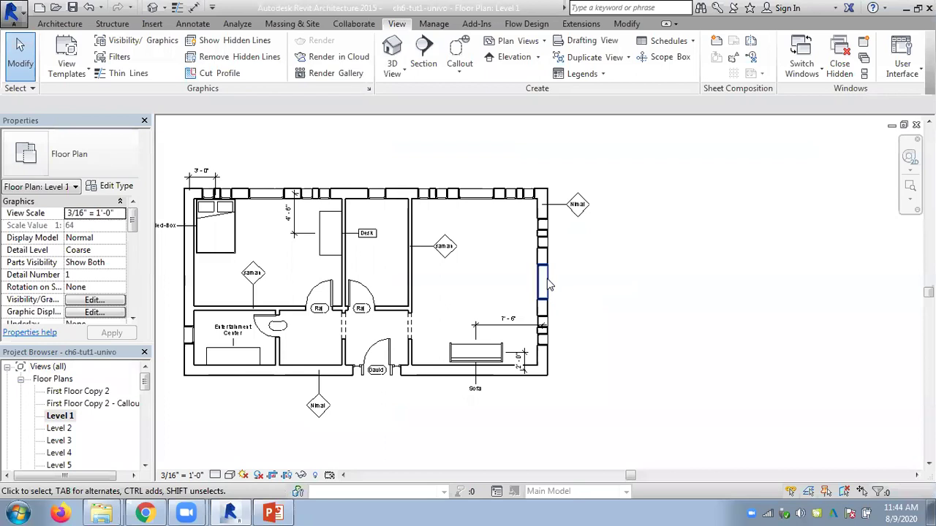
pyautogui.click(488, 198)
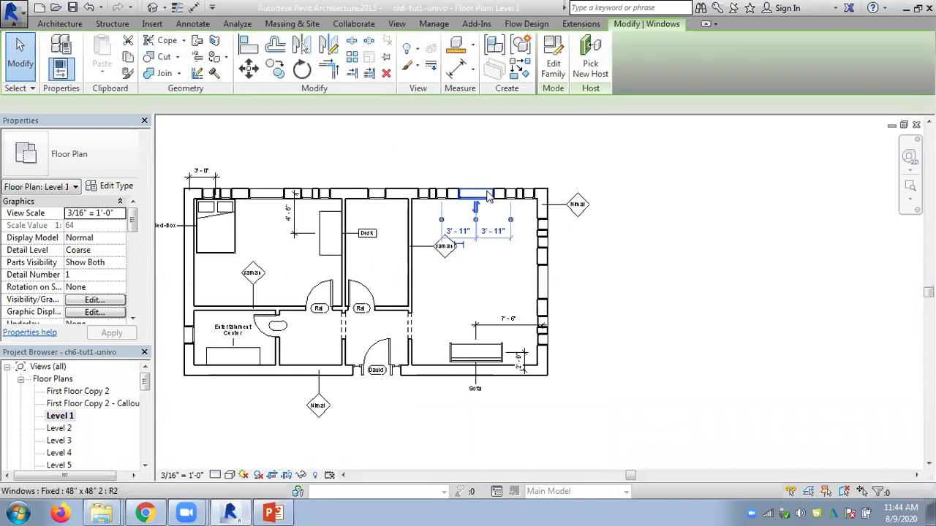
pyautogui.rightClick(488, 198)
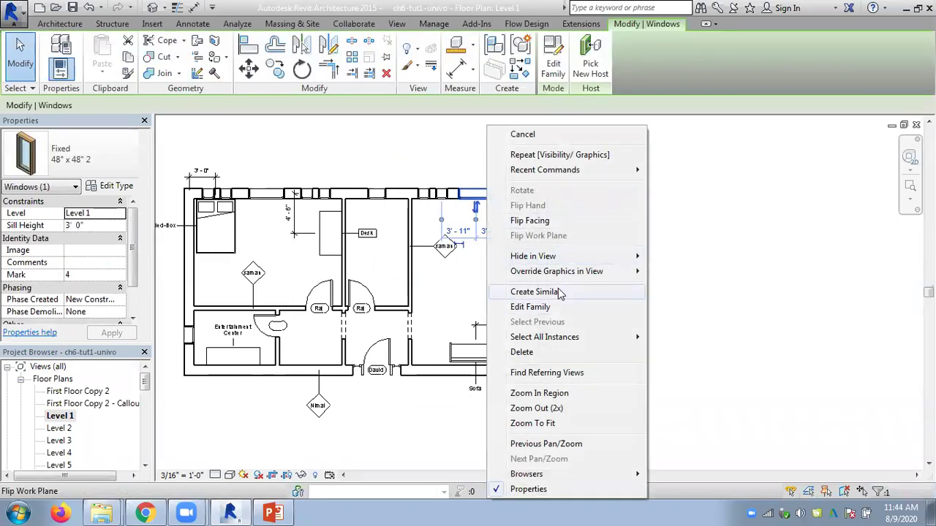
pyautogui.click(561, 293)
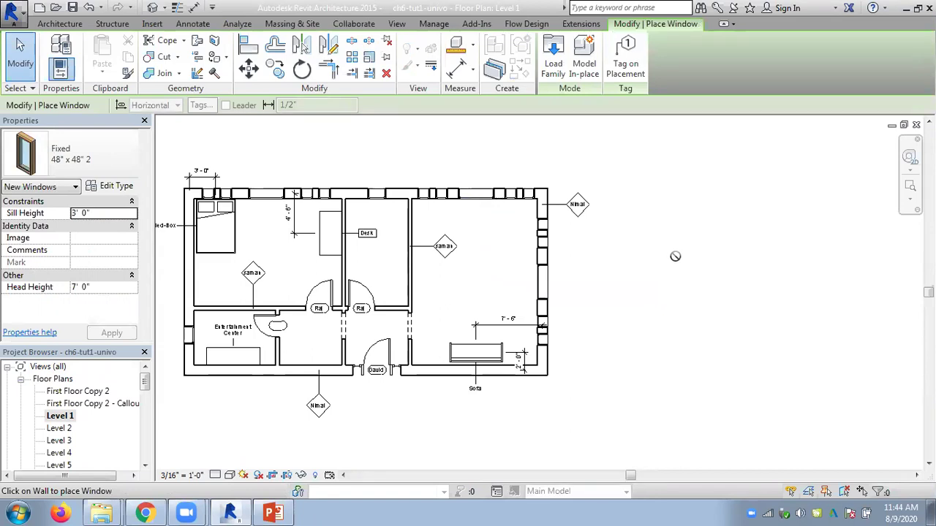
pyautogui.press('Escape')
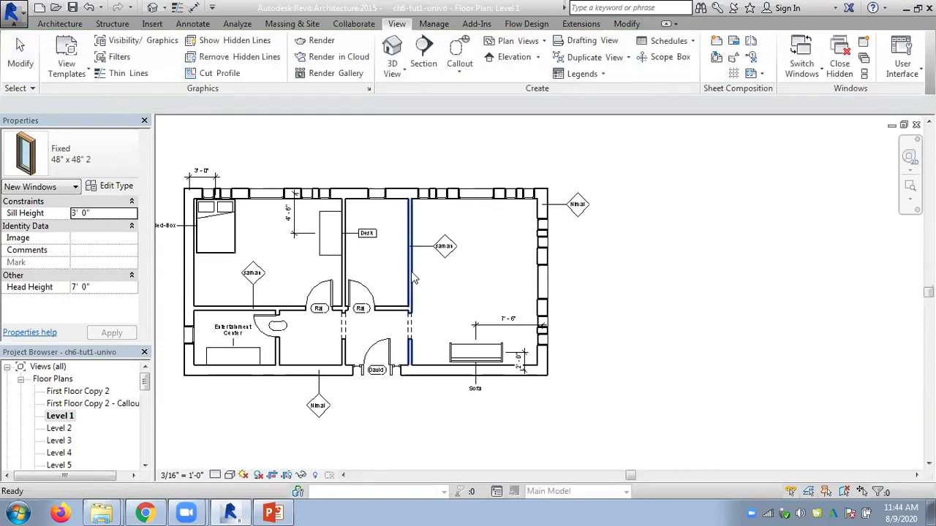
pyautogui.rightClick(413, 278)
pyautogui.click(438, 288)
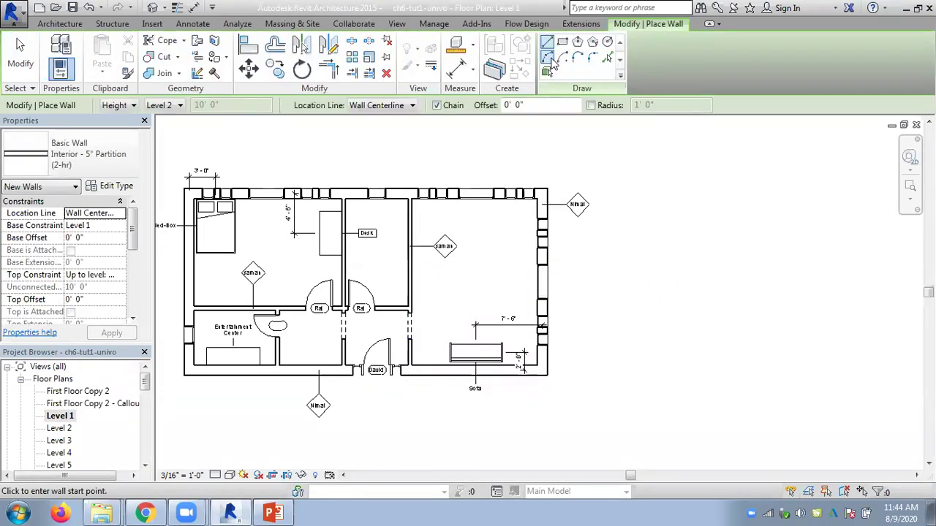
# - Draw a second arc wall east of the floor plan from two picked points
pyautogui.click(812, 241)
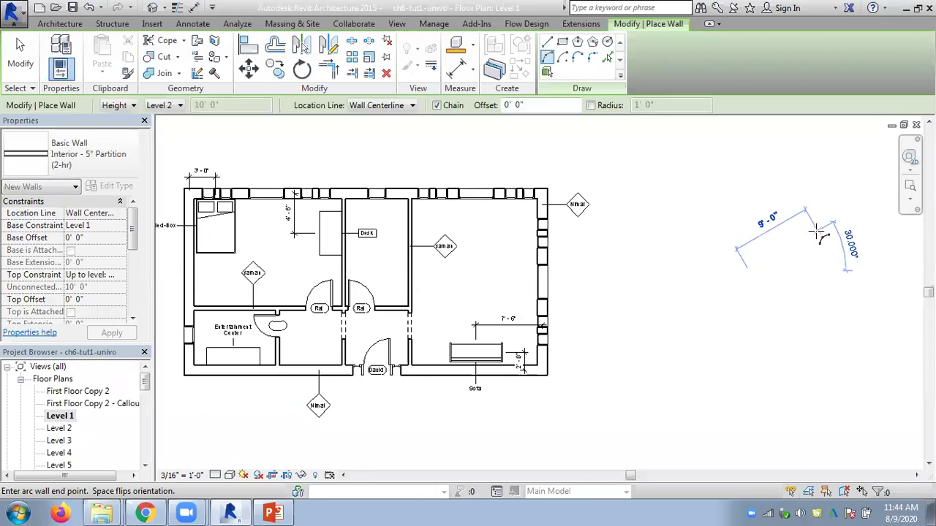
pyautogui.click(760, 209)
pyautogui.click(677, 218)
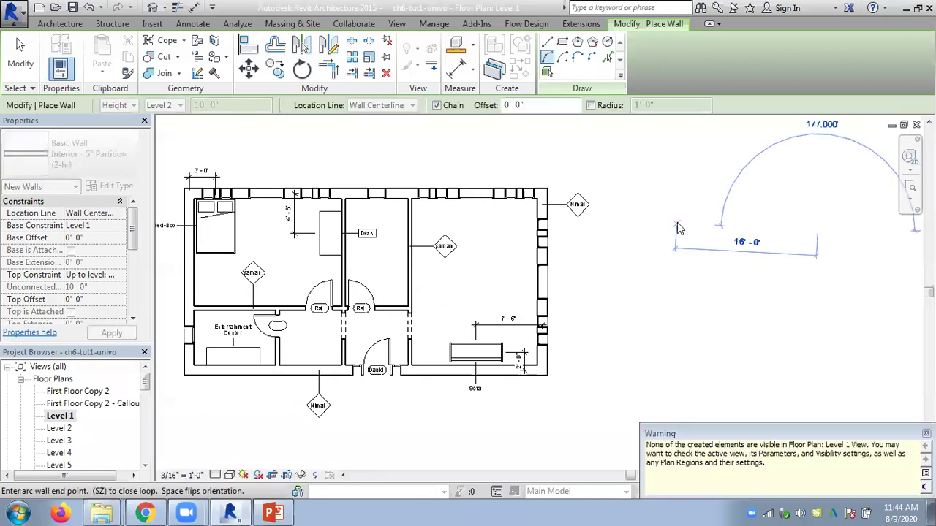
pyautogui.press('Escape')
pyautogui.press('Escape')
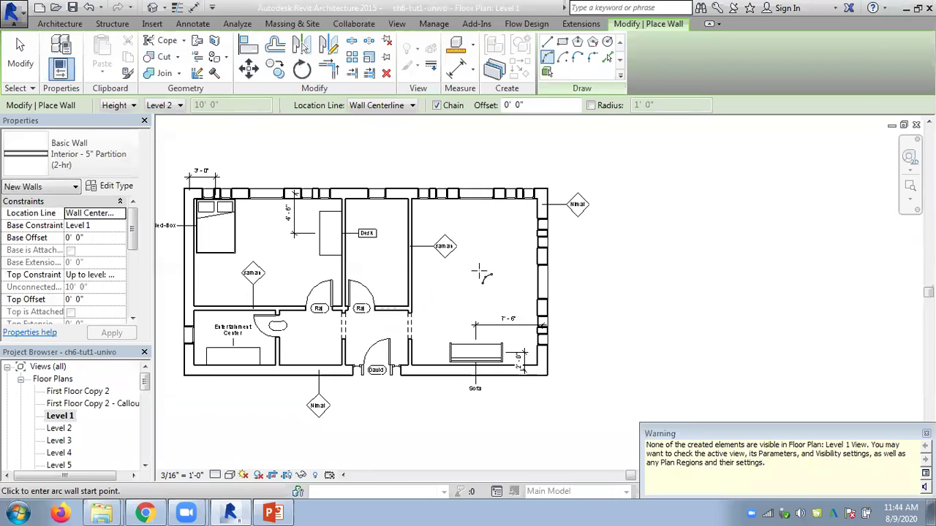
pyautogui.press('Escape')
pyautogui.press('Escape')
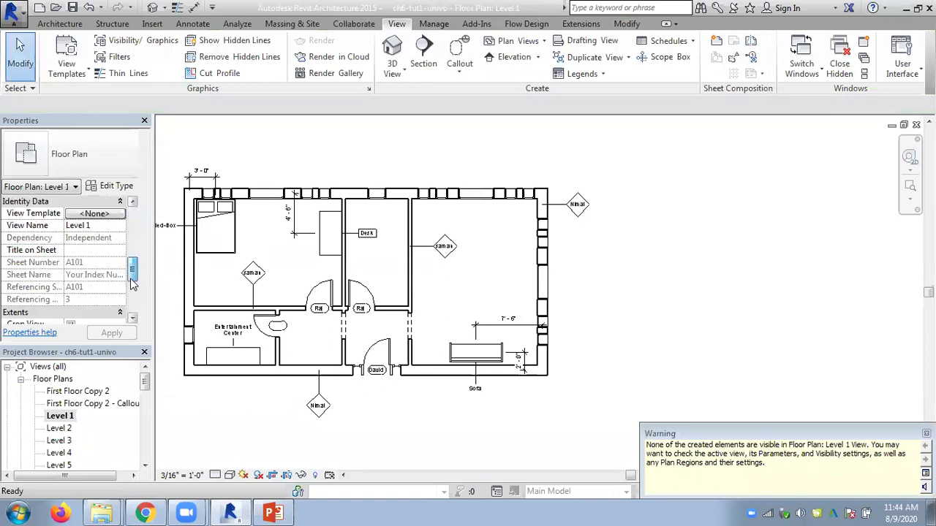
# - Set Level 1's view range Top, Bottom and View Depth to Unlimited, clearing the depth error
pyautogui.moveTo(135, 234); pyautogui.dragTo(131, 316)
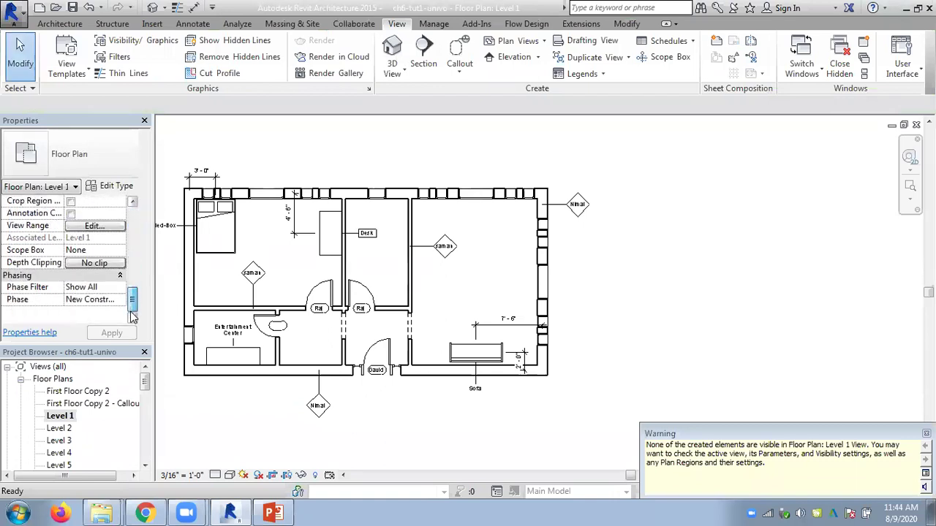
pyautogui.scroll(1, 132, 311)
pyautogui.click(102, 239)
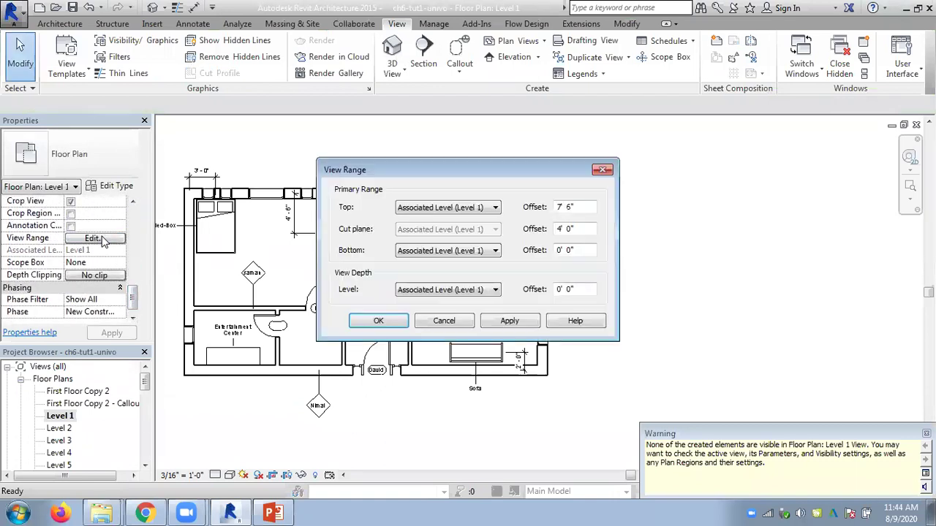
pyautogui.click(415, 209)
pyautogui.click(412, 265)
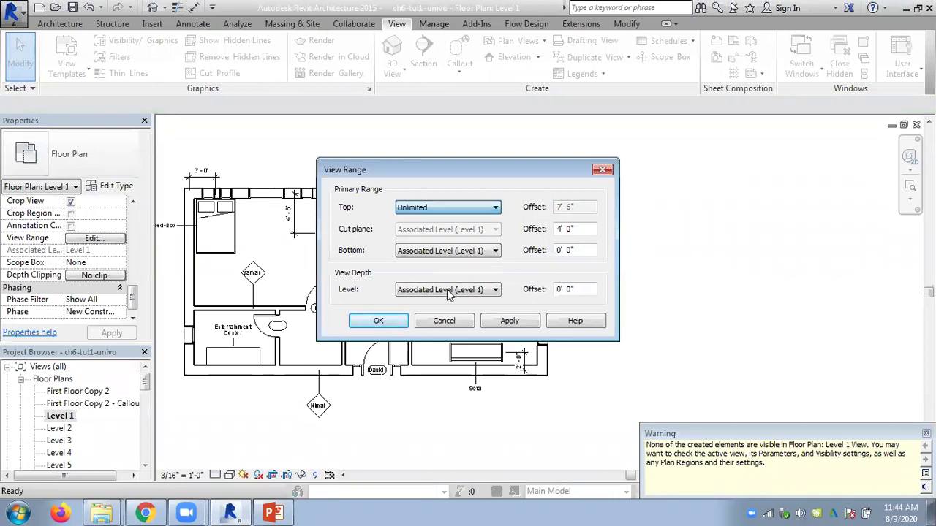
pyautogui.click(449, 252)
pyautogui.click(417, 278)
pyautogui.click(508, 325)
pyautogui.click(551, 264)
pyautogui.click(495, 289)
pyautogui.click(459, 317)
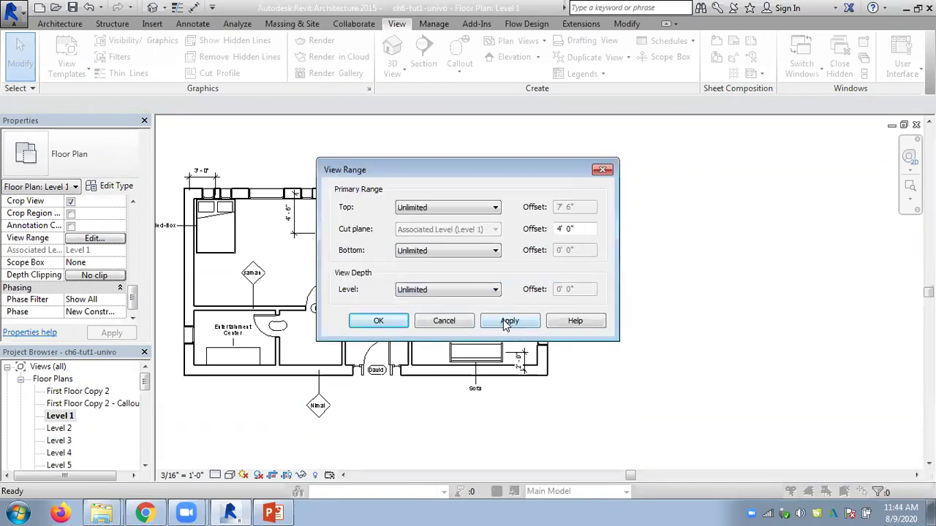
pyautogui.click(371, 322)
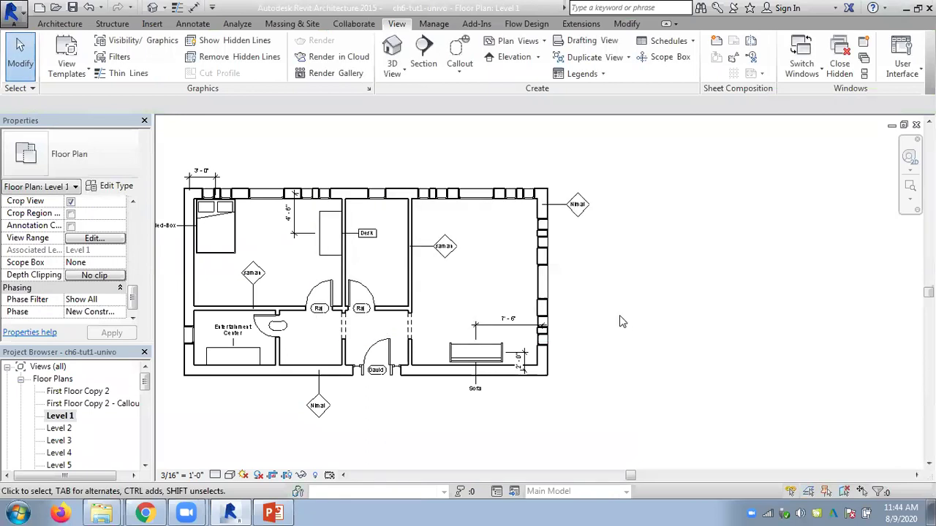
pyautogui.scroll(-1, 611, 314)
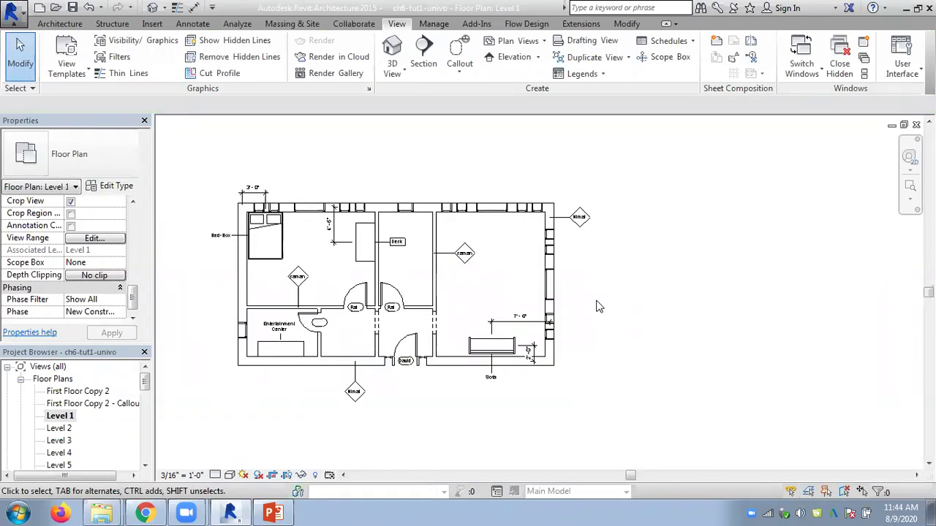
# - Create a new project from the Architectural Template and start placing Architectural walls
pyautogui.click(40, 8)
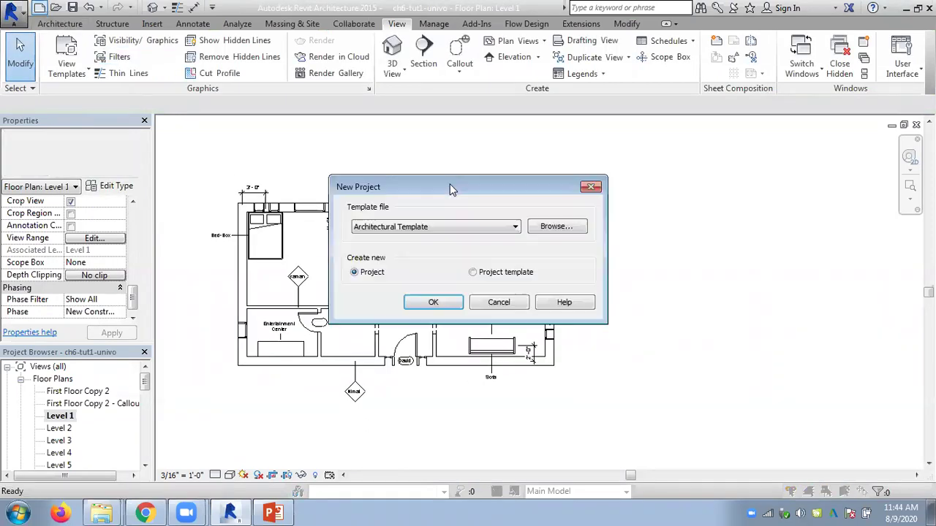
pyautogui.click(433, 304)
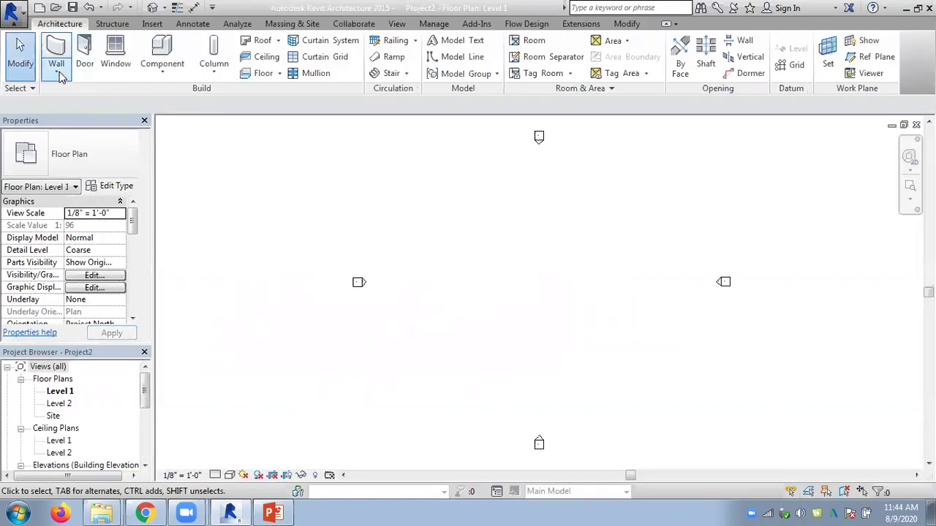
pyautogui.click(57, 71)
pyautogui.click(77, 97)
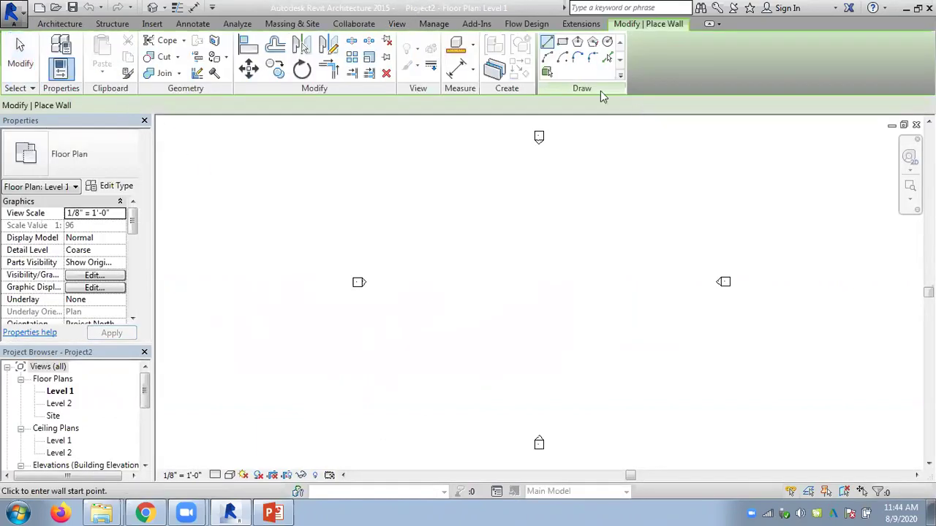
pyautogui.click(562, 57)
pyautogui.click(539, 295)
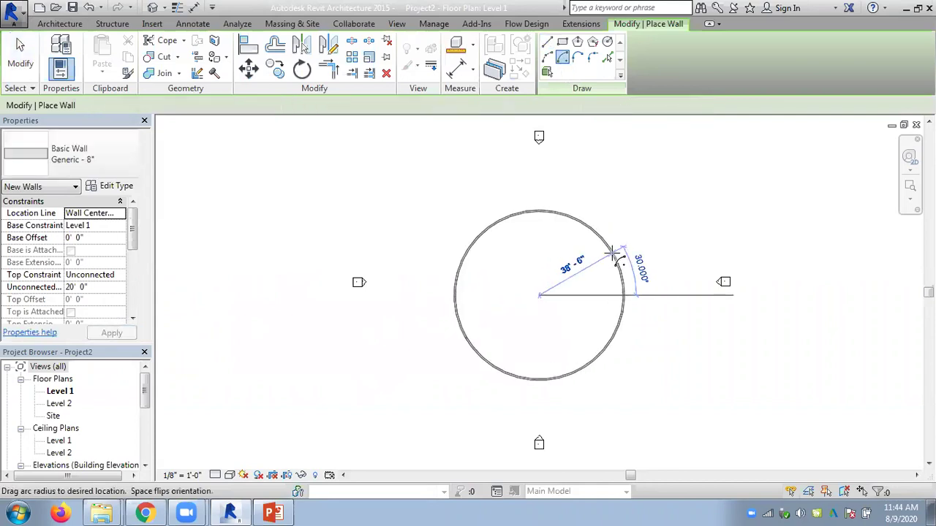
pyautogui.click(616, 251)
pyautogui.click(461, 252)
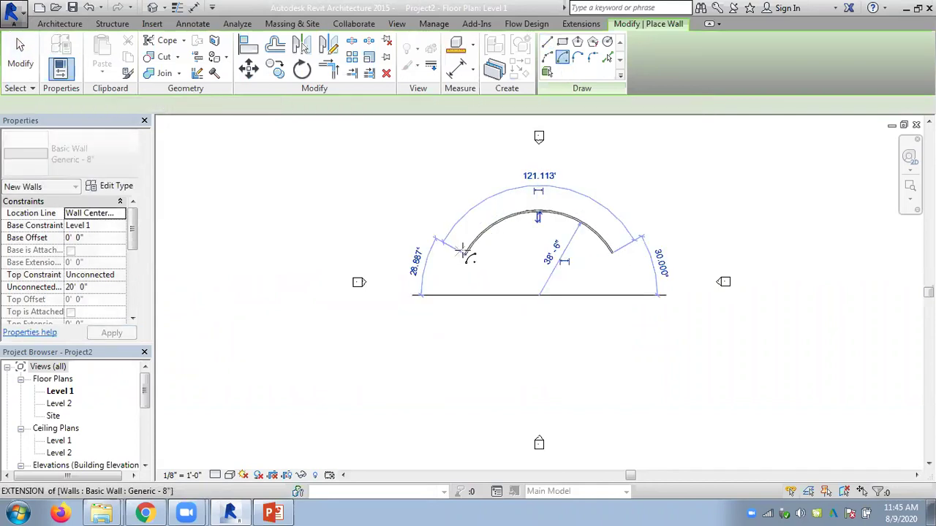
pyautogui.scroll(2, 536, 233)
pyautogui.press('Escape')
pyautogui.press('Escape')
pyautogui.click(482, 217)
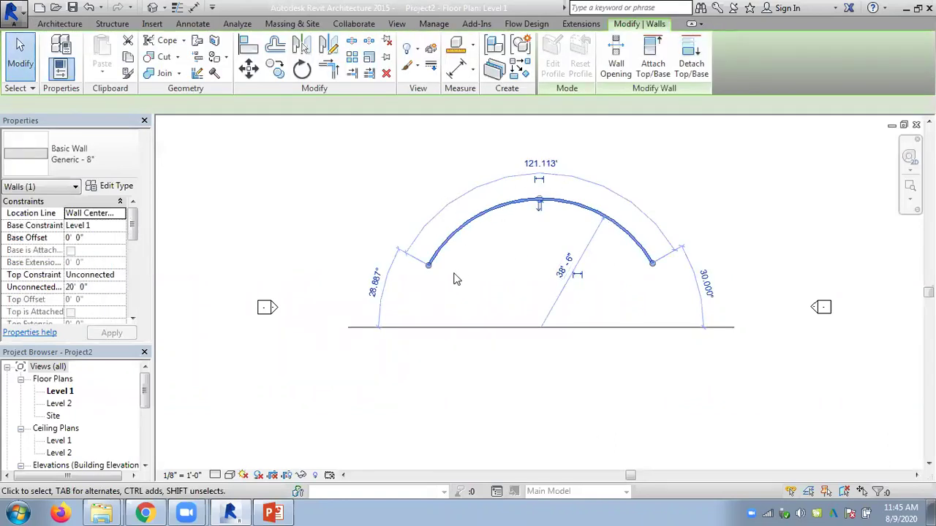
pyautogui.click(718, 208)
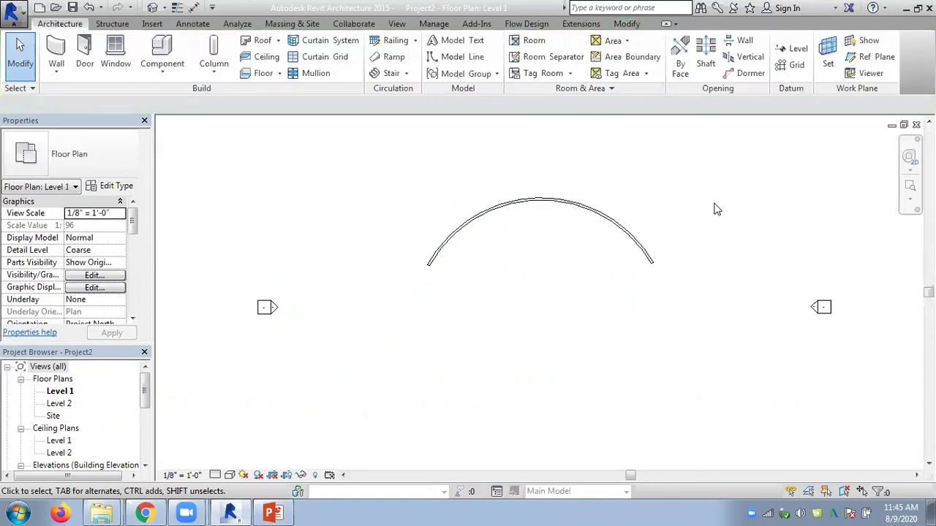
pyautogui.click(617, 220)
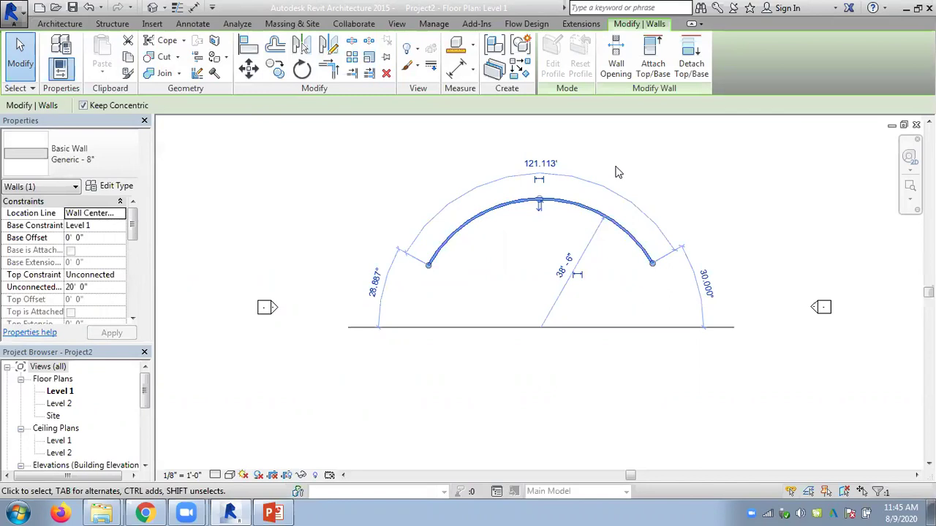
pyautogui.click(684, 188)
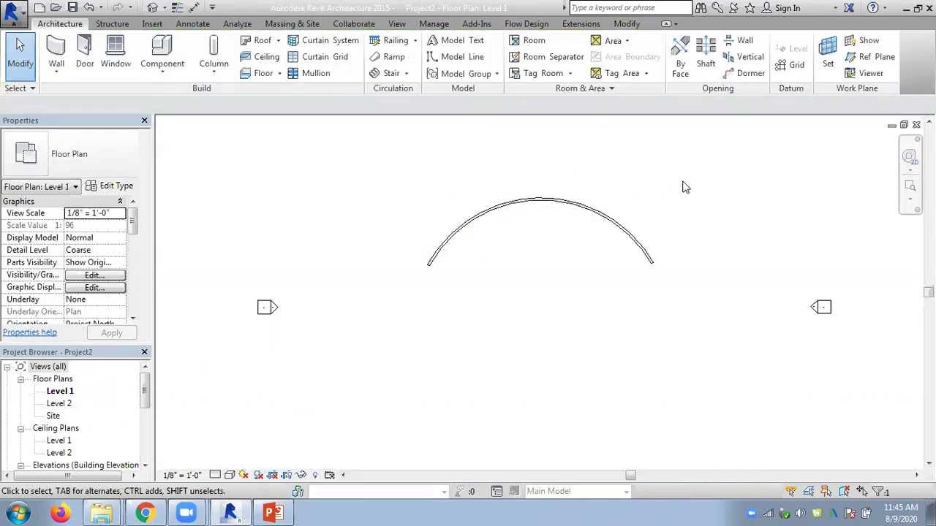
pyautogui.click(194, 24)
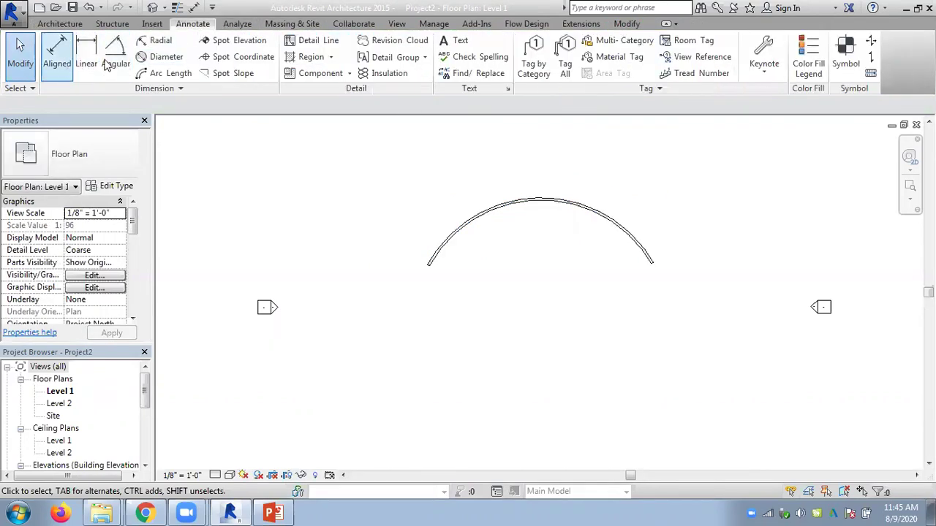
pyautogui.click(158, 40)
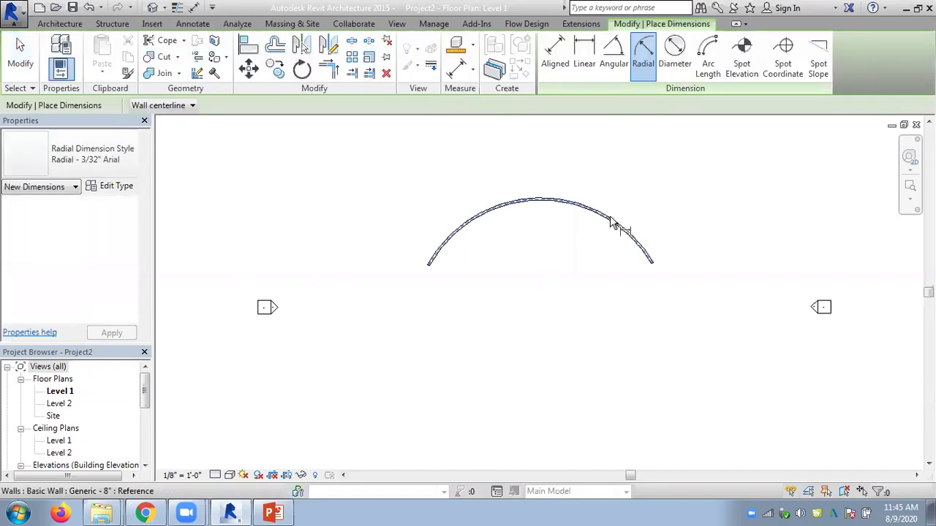
pyautogui.click(612, 223)
pyautogui.scroll(2, 677, 232)
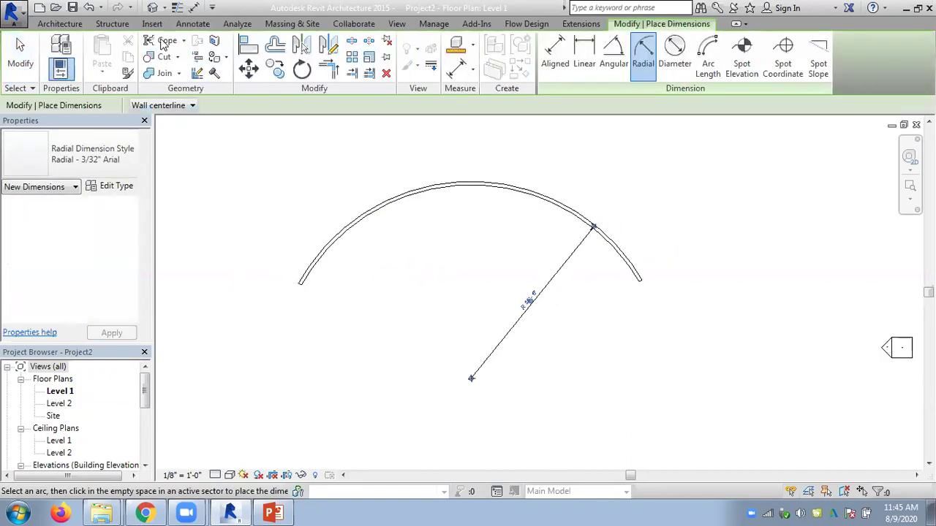
pyautogui.click(192, 23)
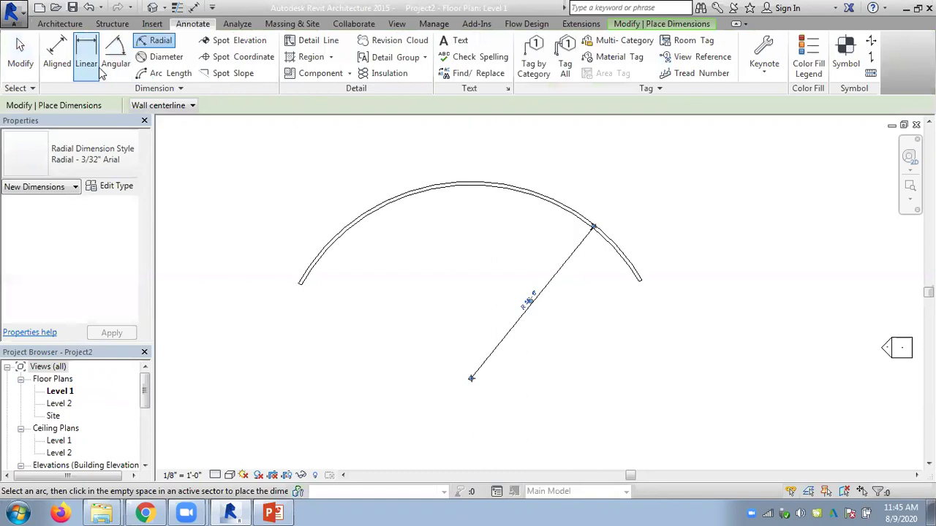
pyautogui.click(160, 73)
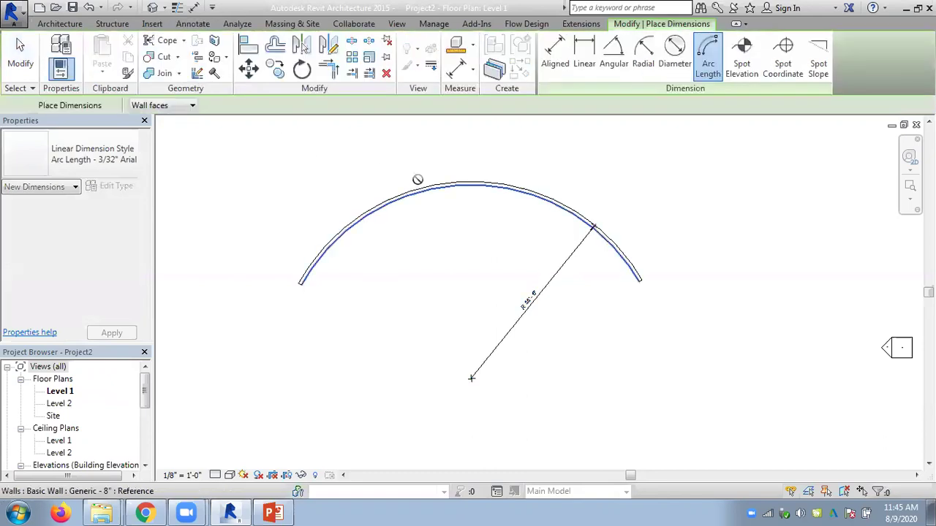
pyautogui.click(417, 180)
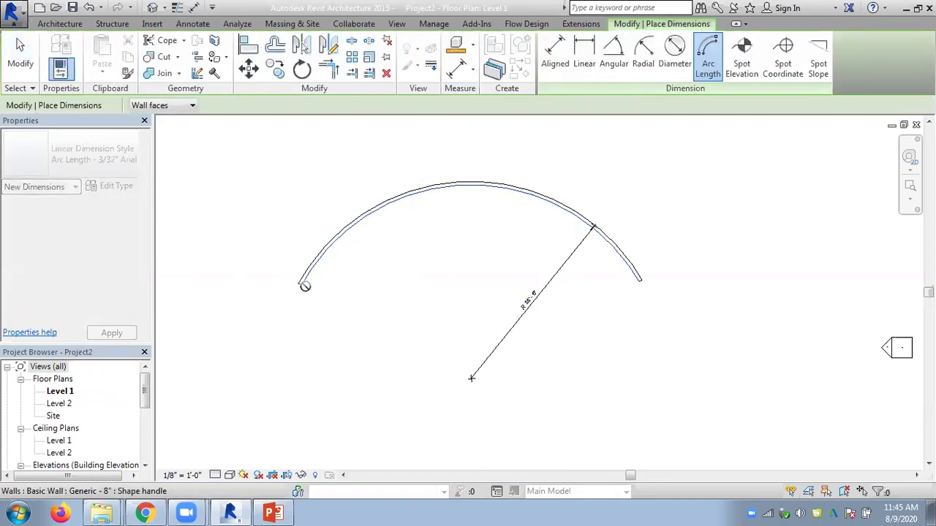
pyautogui.scroll(3, 305, 286)
pyautogui.scroll(1, 319, 277)
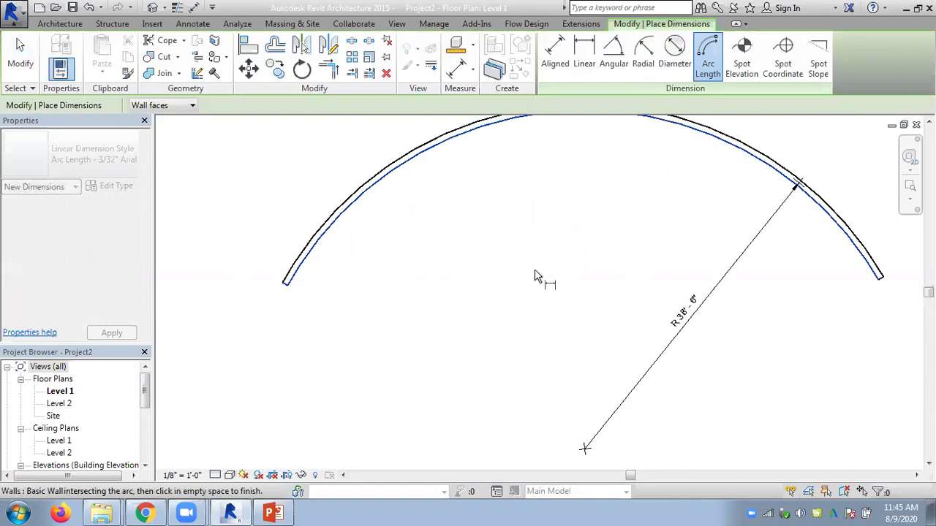
pyautogui.click(881, 278)
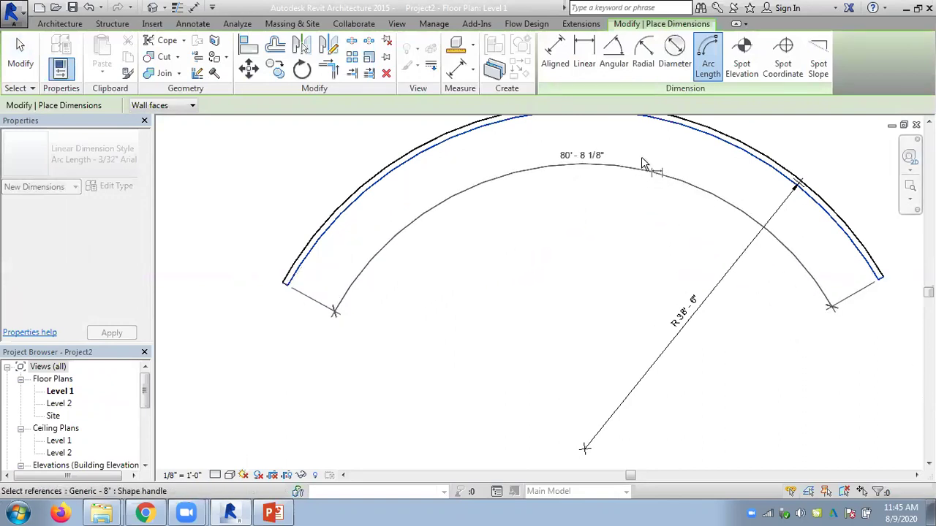
pyautogui.click(642, 159)
pyautogui.moveTo(589, 237); pyautogui.dragTo(541, 288, button='middle')
pyautogui.press('Escape')
pyautogui.press('Escape')
pyautogui.click(116, 55)
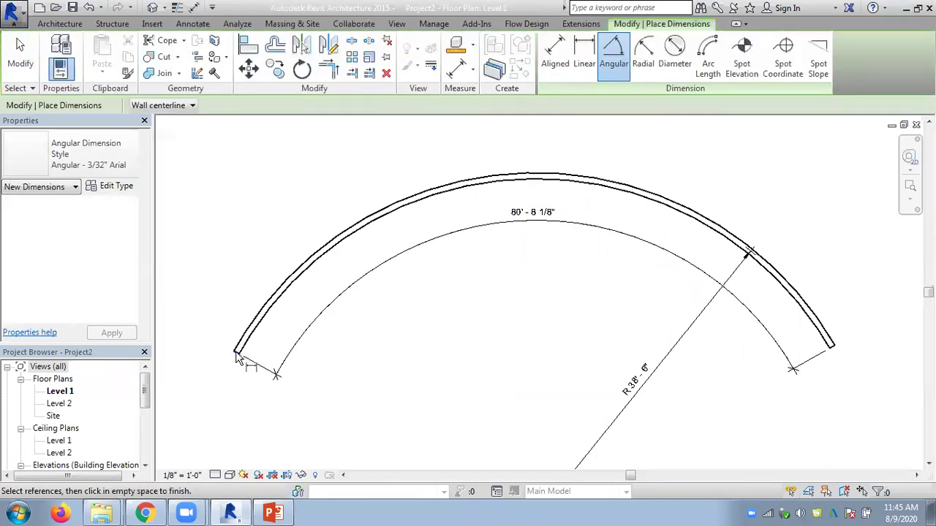
pyautogui.click(249, 359)
pyautogui.click(831, 361)
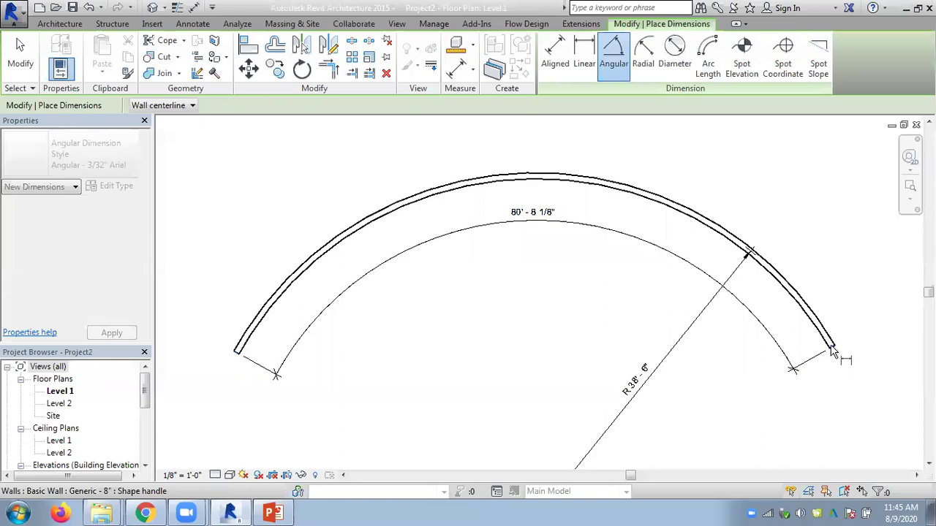
pyautogui.click(780, 249)
pyautogui.press('Escape')
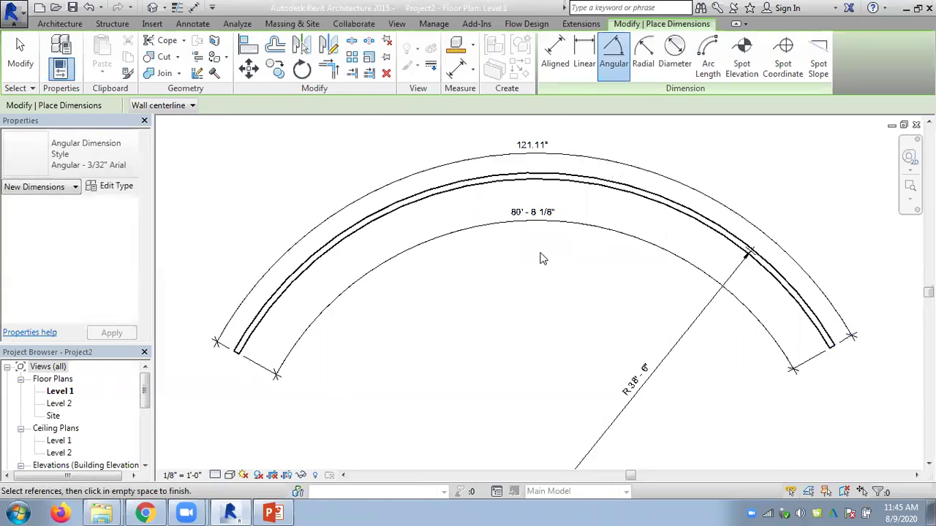
pyautogui.press('Escape')
pyautogui.scroll(-1, 552, 254)
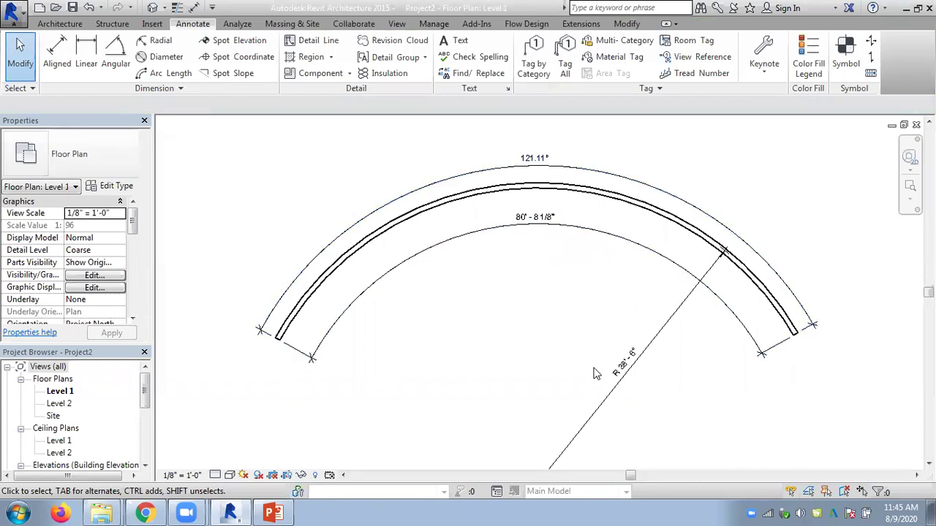
pyautogui.click(643, 359)
pyautogui.press('Delete')
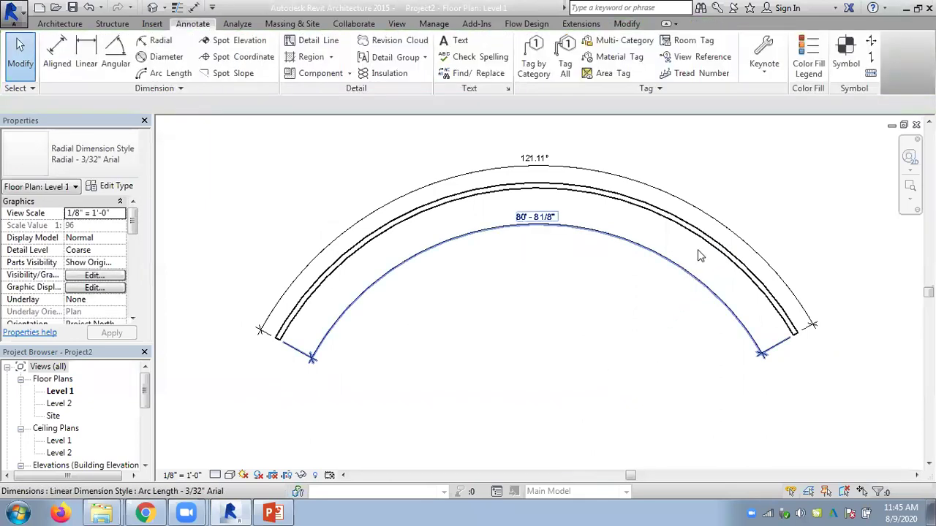
pyautogui.click(698, 256)
pyautogui.press('Delete')
pyautogui.click(710, 219)
pyautogui.press('Delete')
# - Shorten the arc wall's right end and change its radius to 20'
pyautogui.click(786, 334)
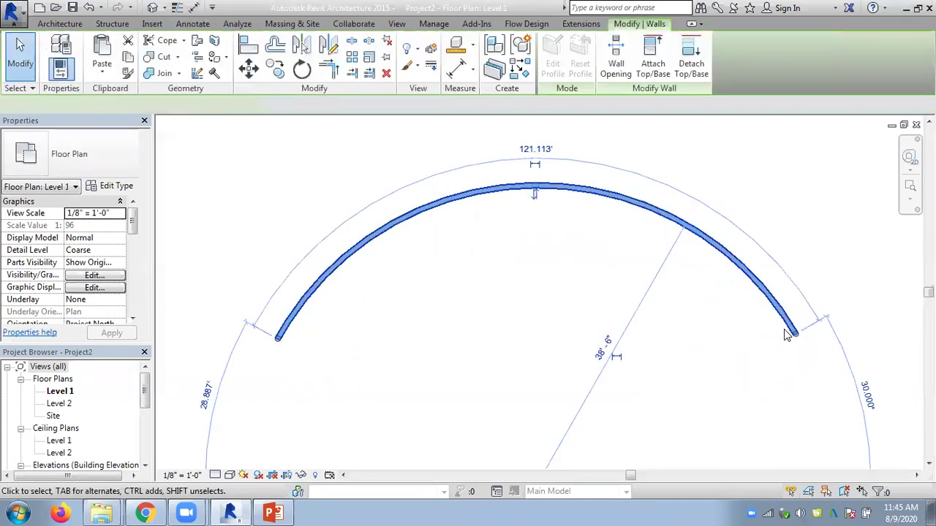
pyautogui.moveTo(799, 338); pyautogui.dragTo(728, 299)
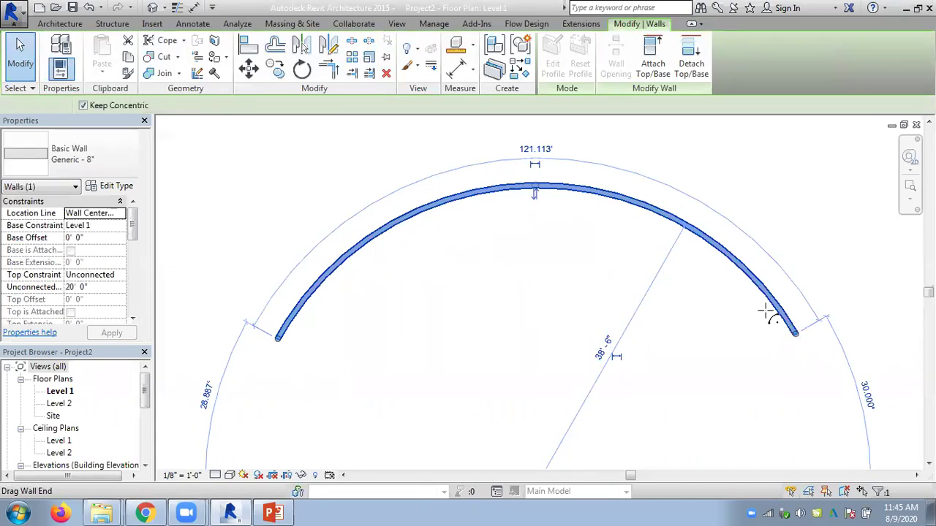
pyautogui.click(500, 188)
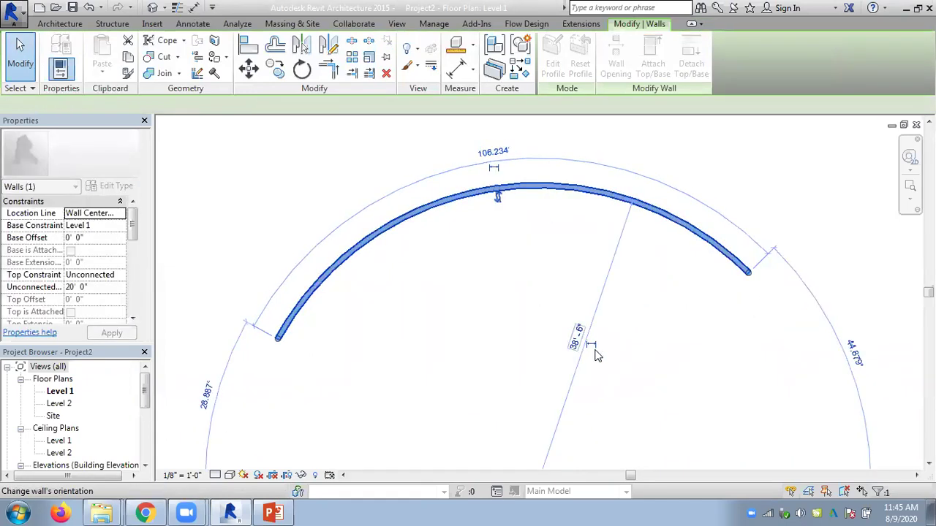
pyautogui.click(578, 337)
pyautogui.write('0')
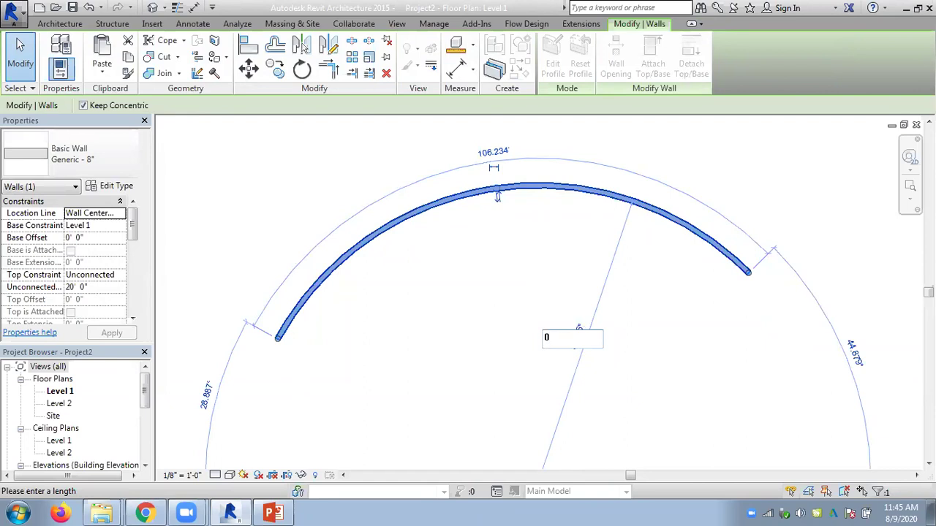
pyautogui.press('Return')
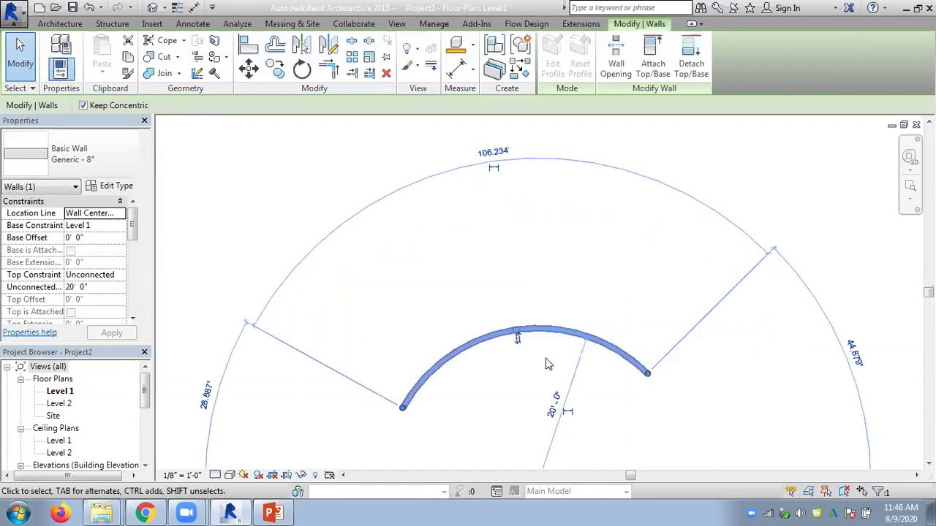
pyautogui.click(502, 407)
pyautogui.moveTo(502, 407); pyautogui.dragTo(472, 259, button='middle')
pyautogui.scroll(2, 471, 258)
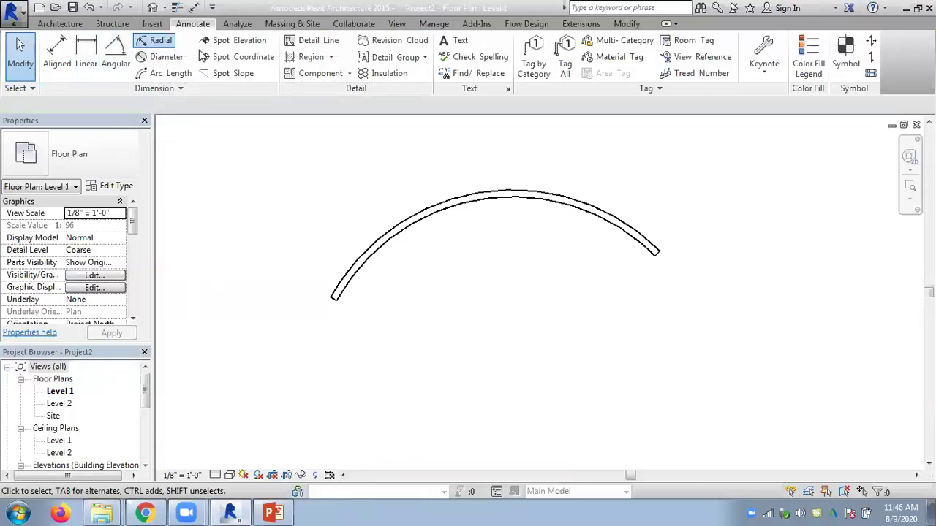
# - Add an R 20'-0" radial dimension and a 106.23° angular dimension to the arc wall
pyautogui.click(158, 41)
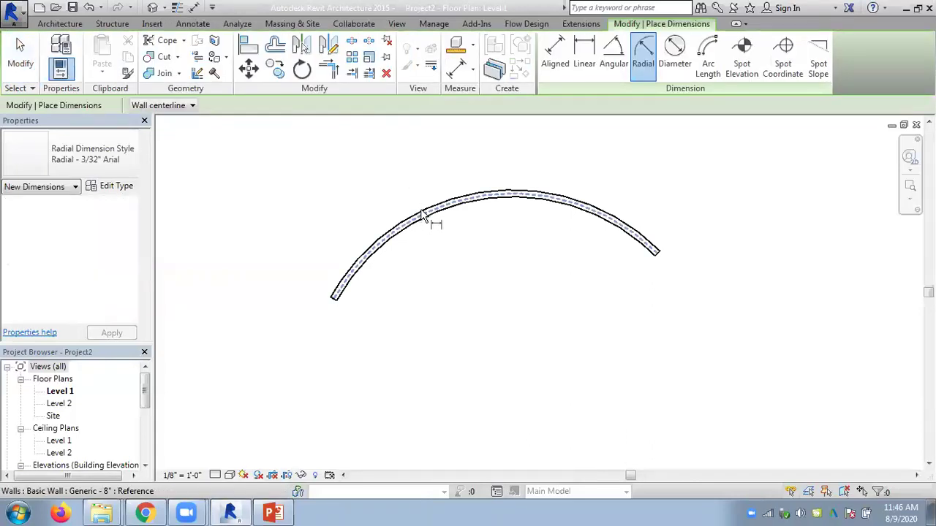
pyautogui.click(423, 218)
pyautogui.click(400, 193)
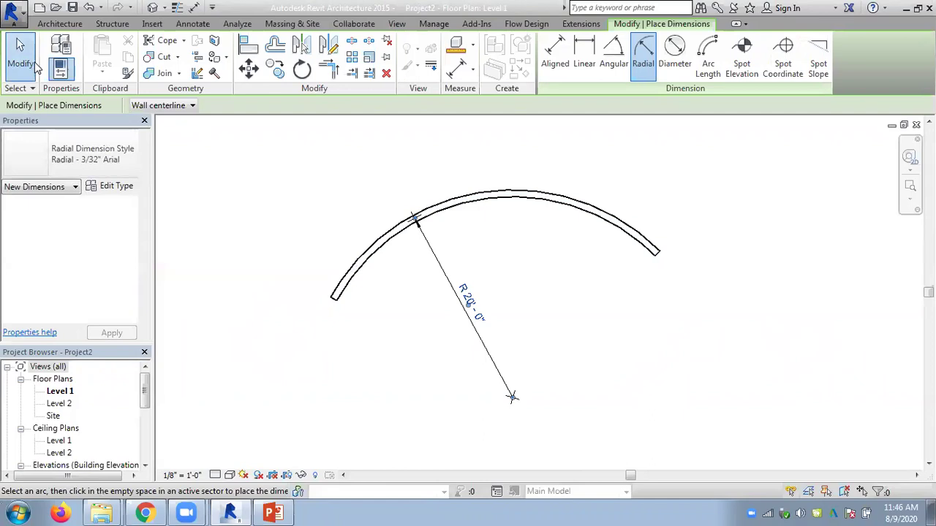
pyautogui.click(20, 58)
pyautogui.click(117, 62)
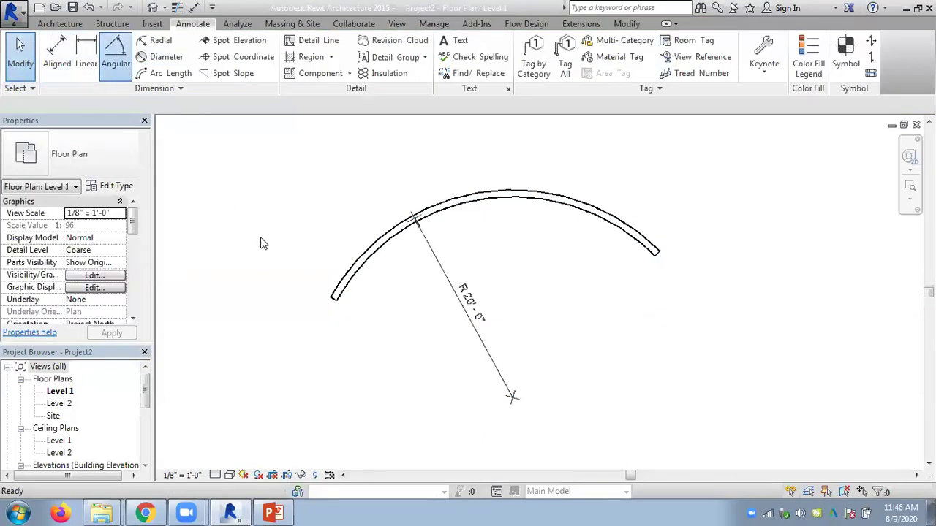
pyautogui.click(660, 265)
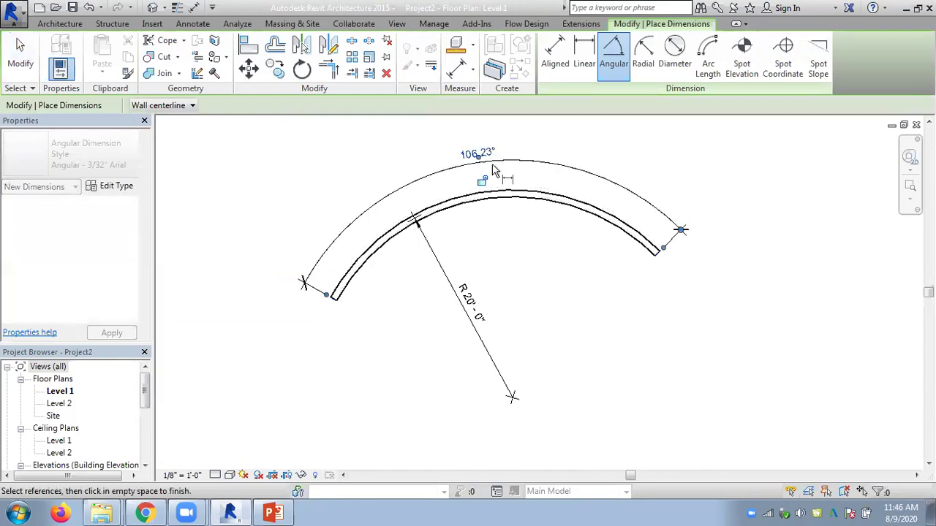
pyautogui.click(494, 171)
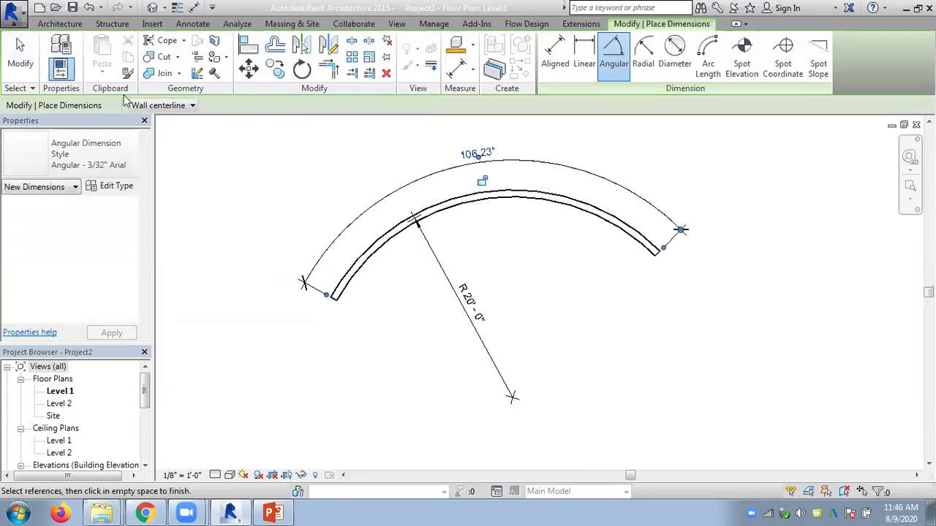
# - Dimension the arc wall's length as 37' - 8 13/32" and close Project2
pyautogui.click(193, 24)
pyautogui.click(174, 73)
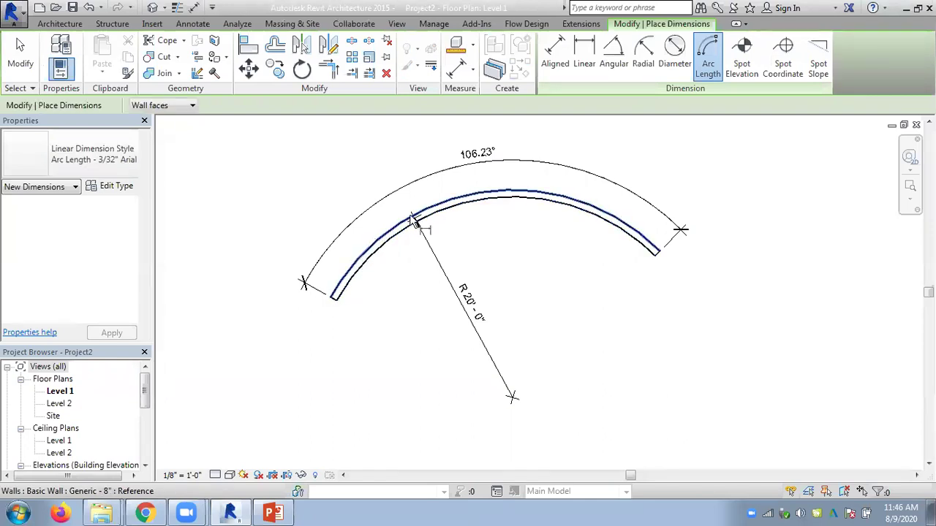
pyautogui.click(374, 239)
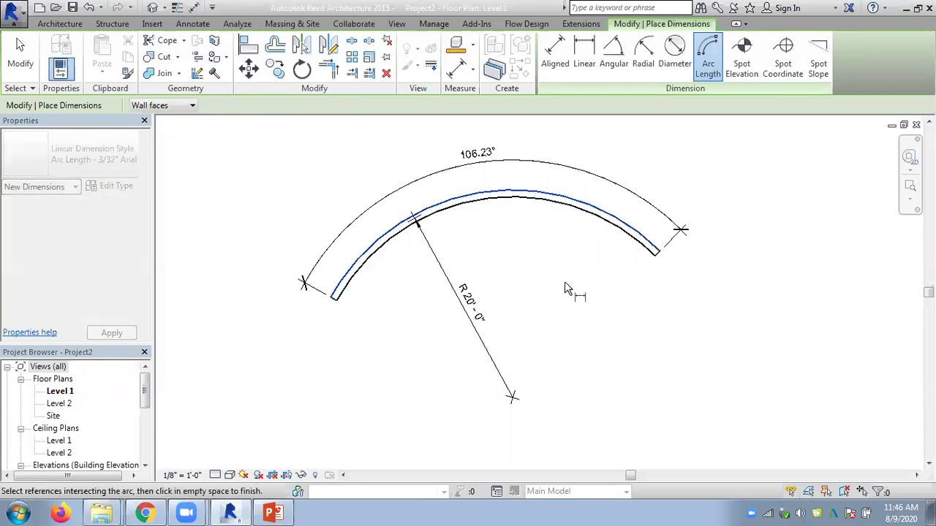
pyautogui.click(655, 264)
pyautogui.click(566, 245)
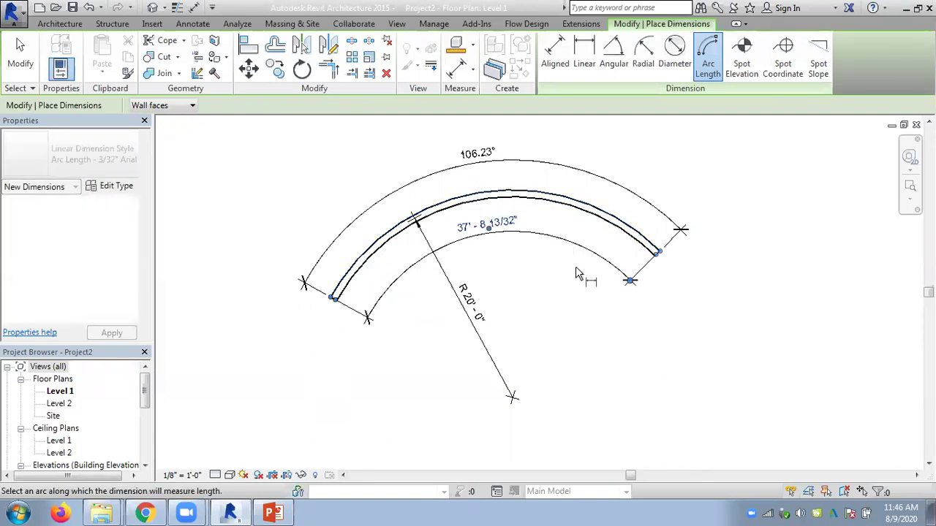
pyautogui.click(21, 55)
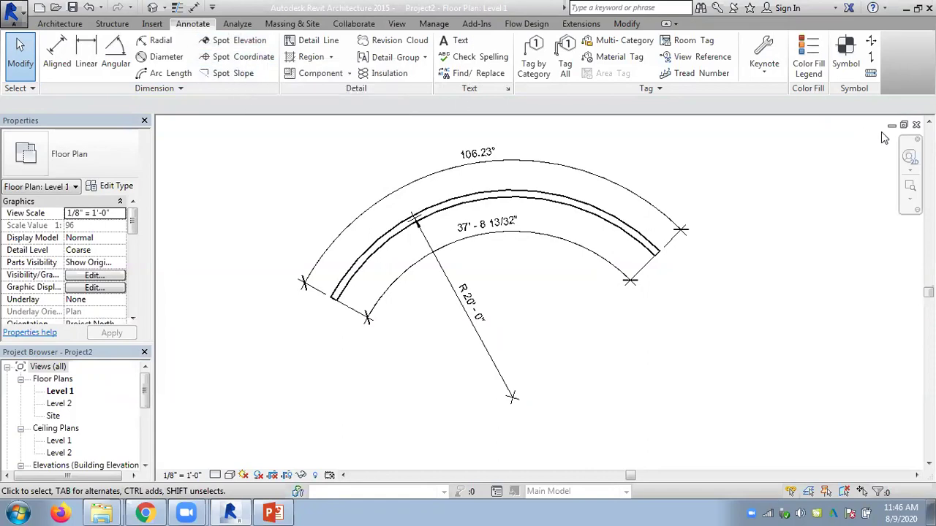
pyautogui.click(916, 125)
# - Discard Project2's changes and open the tutorial's East elevation
pyautogui.click(505, 256)
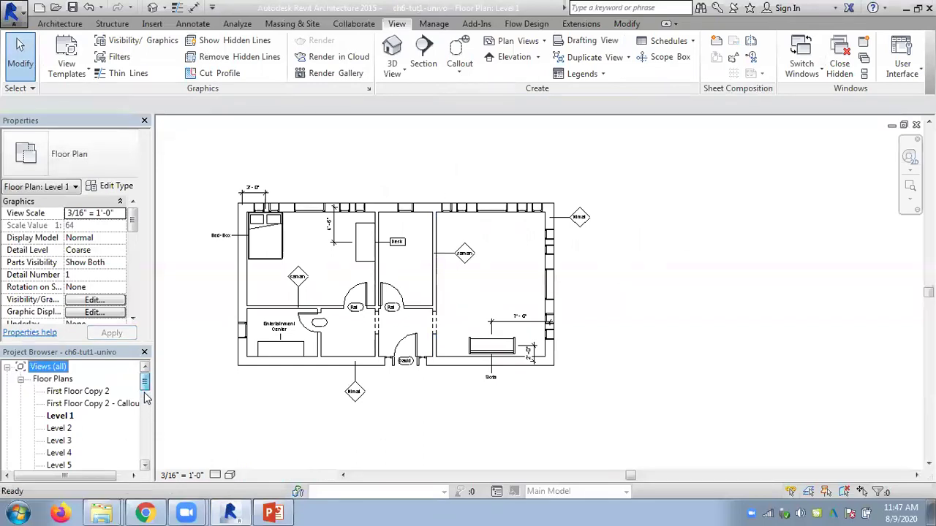
pyautogui.moveTo(145, 382); pyautogui.dragTo(145, 428)
pyautogui.doubleClick(53, 416)
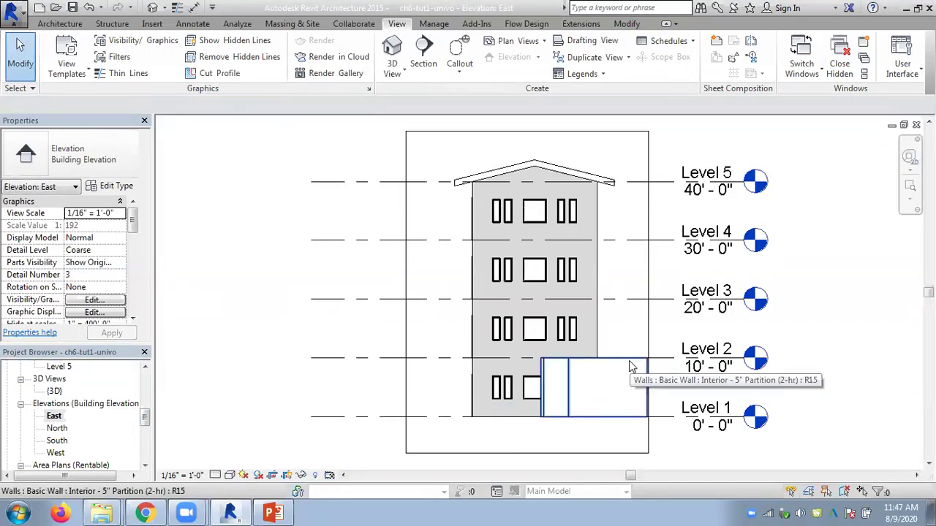
# - Delete both curved walls in the 3D view
pyautogui.click(157, 7)
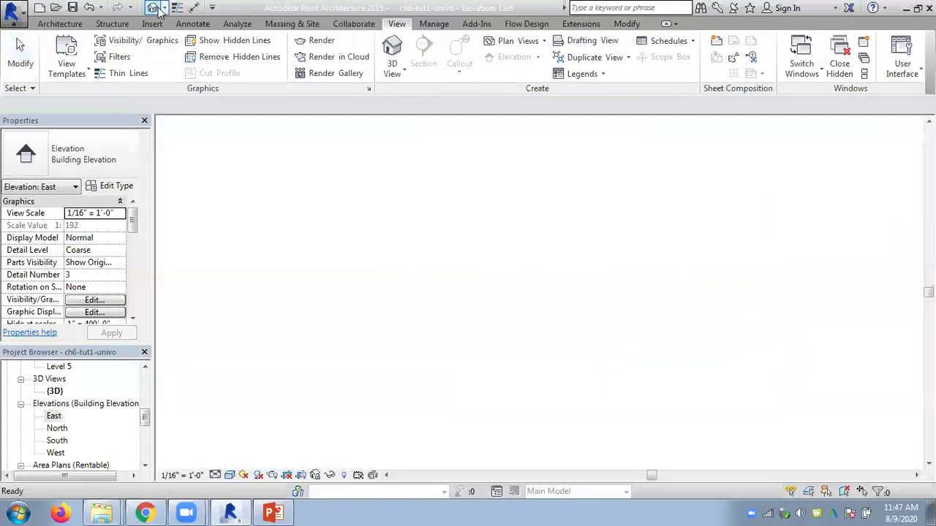
pyautogui.click(661, 349)
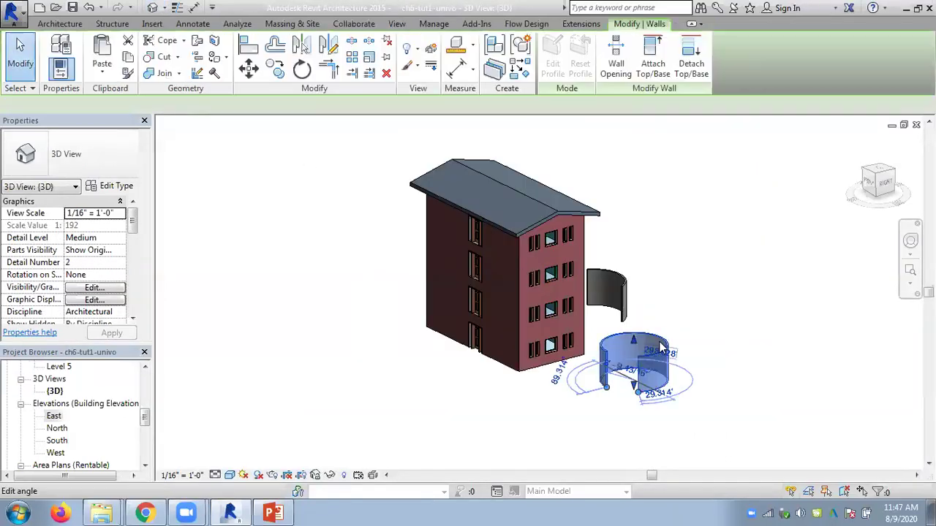
pyautogui.press('Delete')
pyautogui.click(633, 299)
pyautogui.press('Delete')
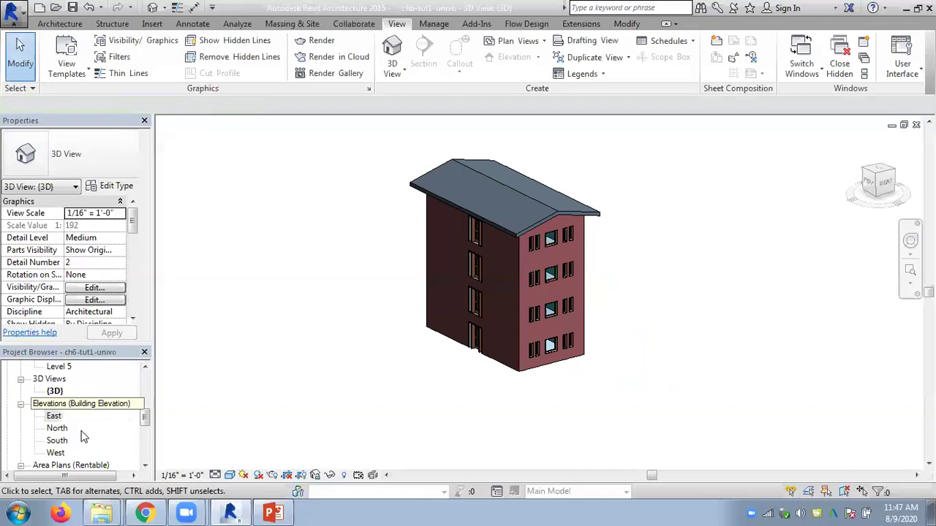
# - Return to the East elevation and recentre the building
pyautogui.doubleClick(56, 417)
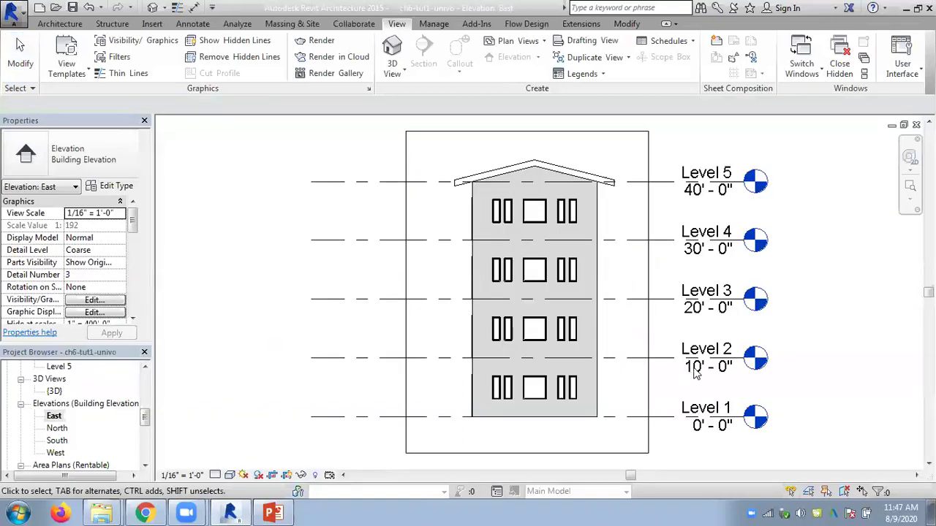
pyautogui.moveTo(633, 331); pyautogui.dragTo(601, 342, button='middle')
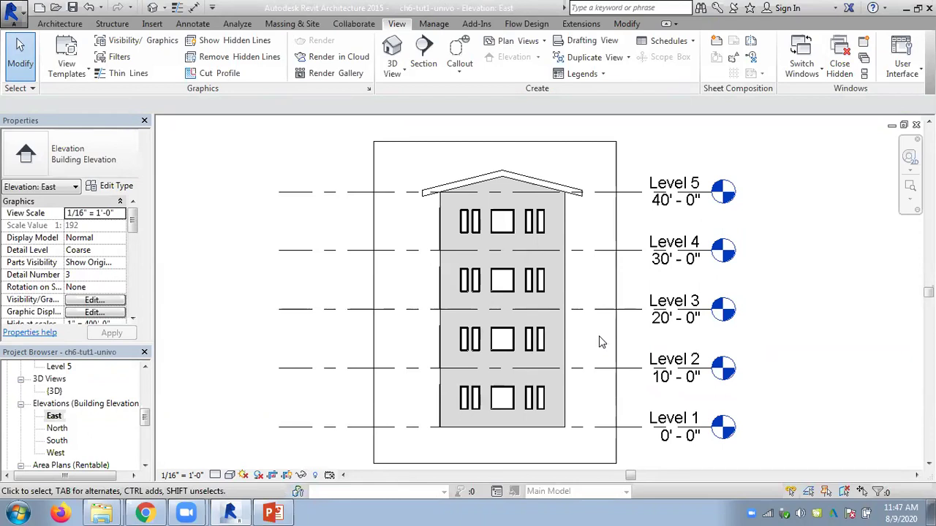
pyautogui.click(193, 23)
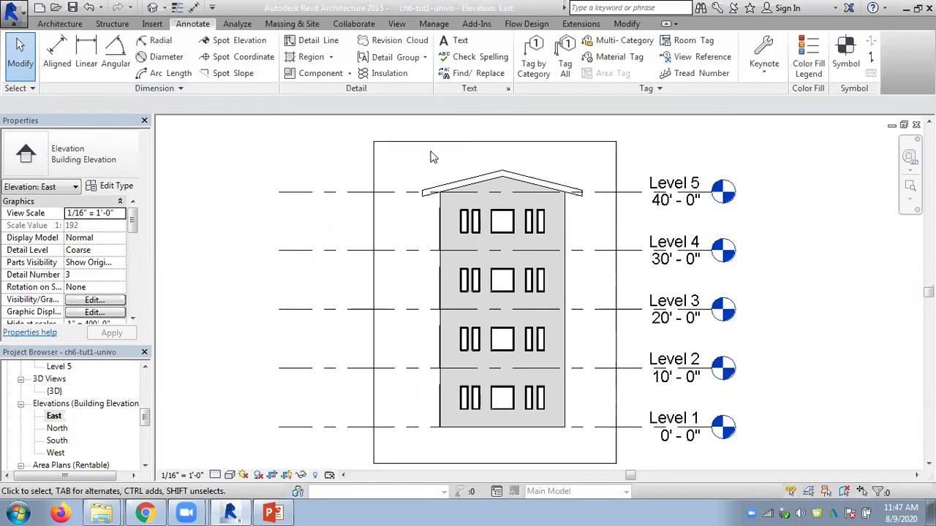
# - Place 3" / 1'-0" spot slopes on the right and left roof edges
pyautogui.click(228, 75)
pyautogui.scroll(2, 527, 162)
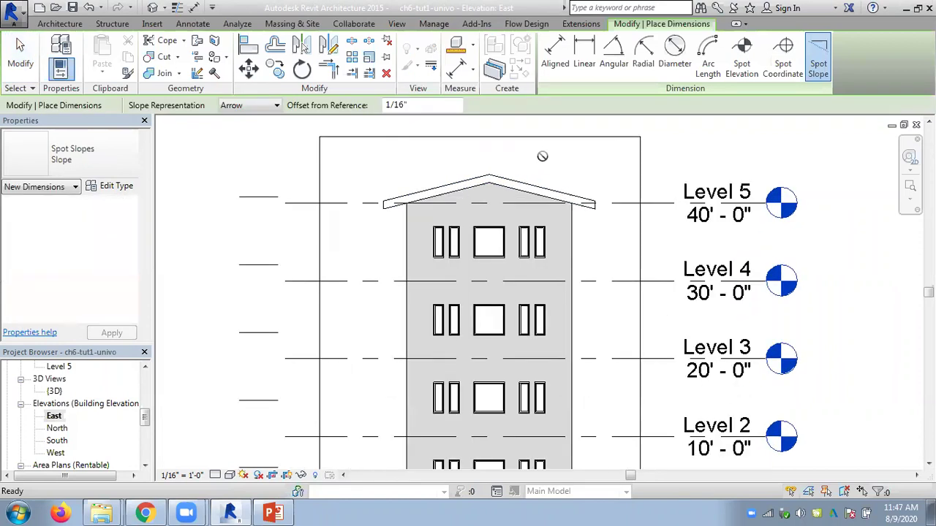
pyautogui.scroll(1, 541, 153)
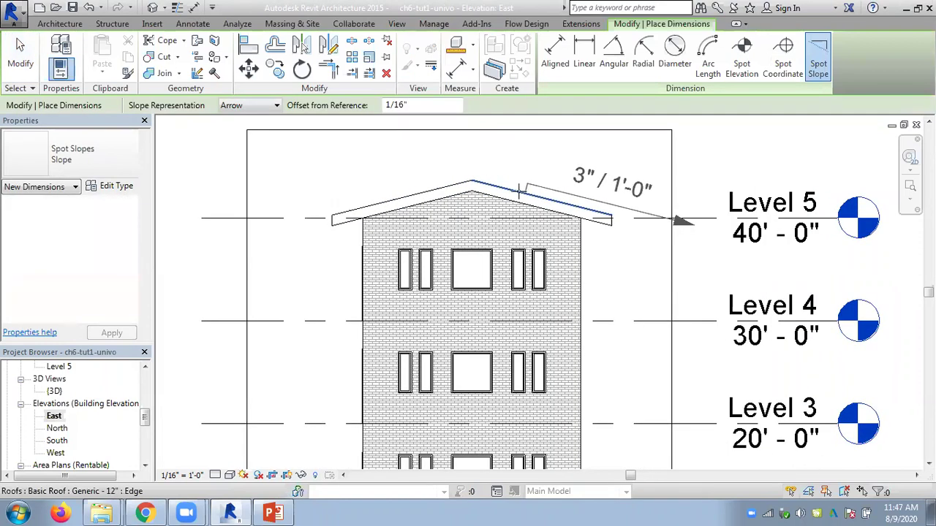
pyautogui.click(515, 188)
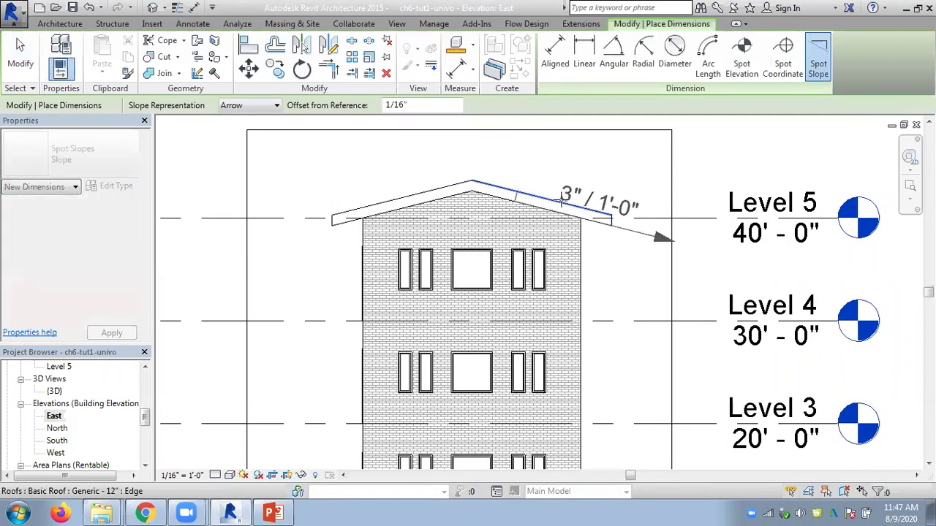
pyautogui.click(567, 173)
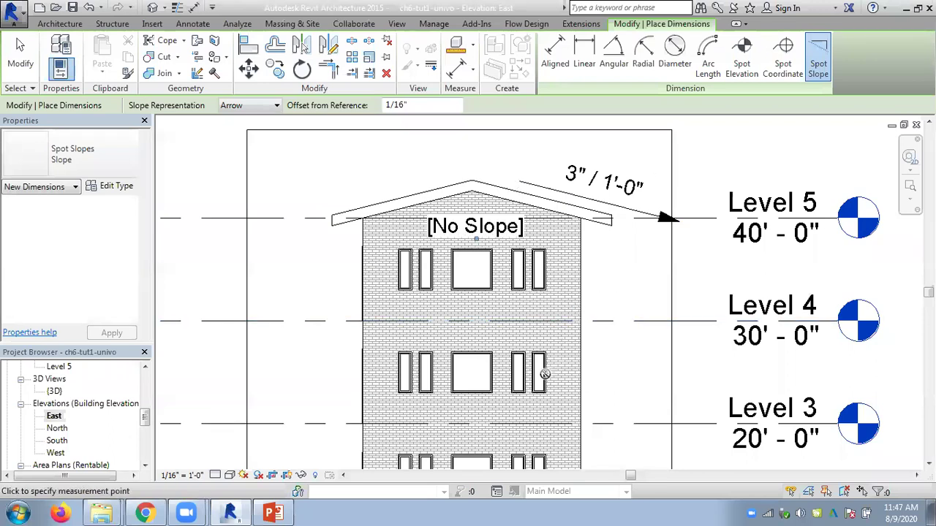
pyautogui.click(380, 199)
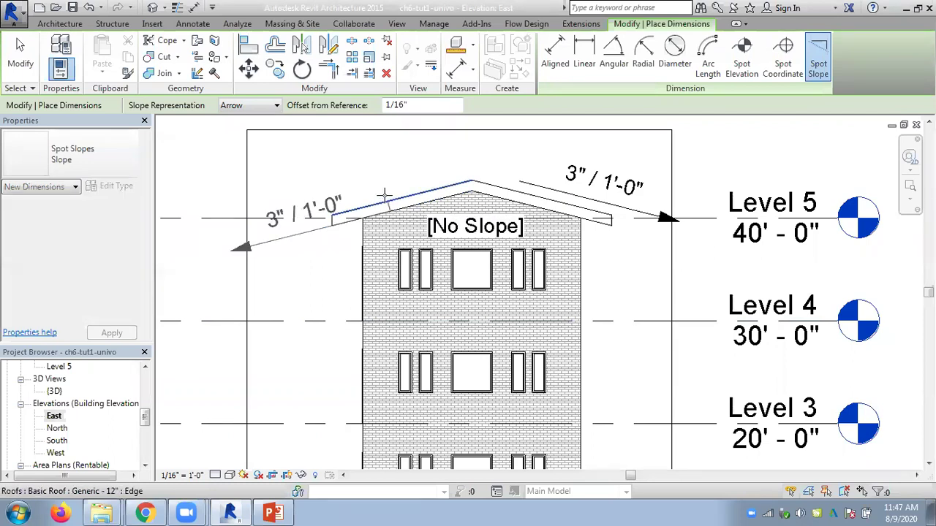
pyautogui.click(367, 176)
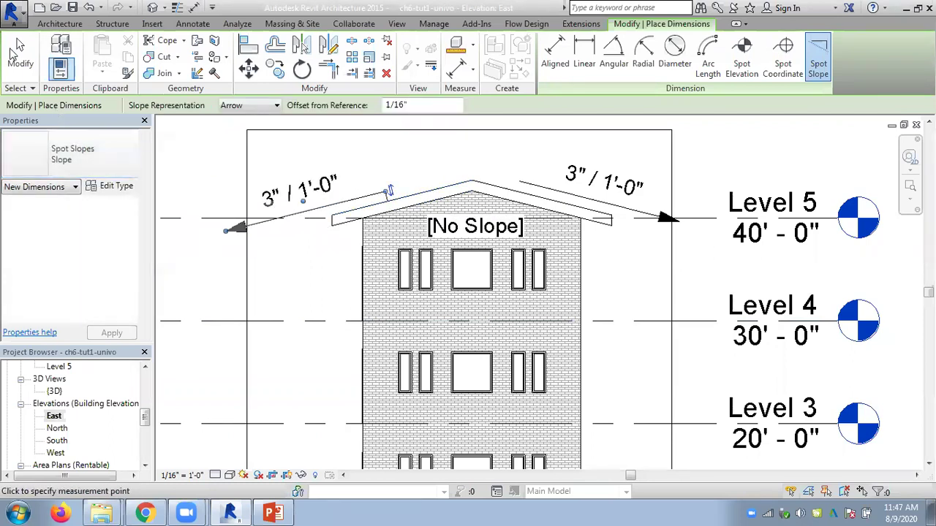
pyautogui.click(20, 55)
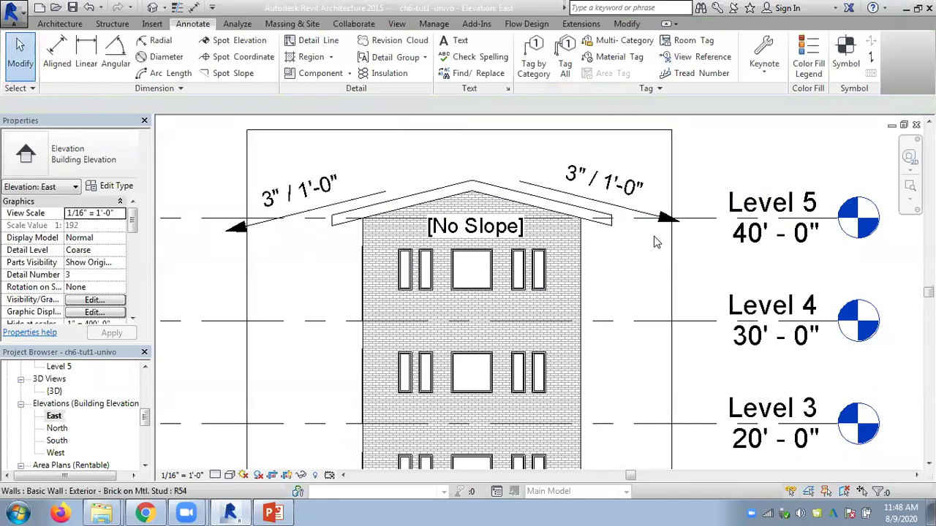
pyautogui.scroll(-2, 657, 244)
pyautogui.scroll(1, 657, 244)
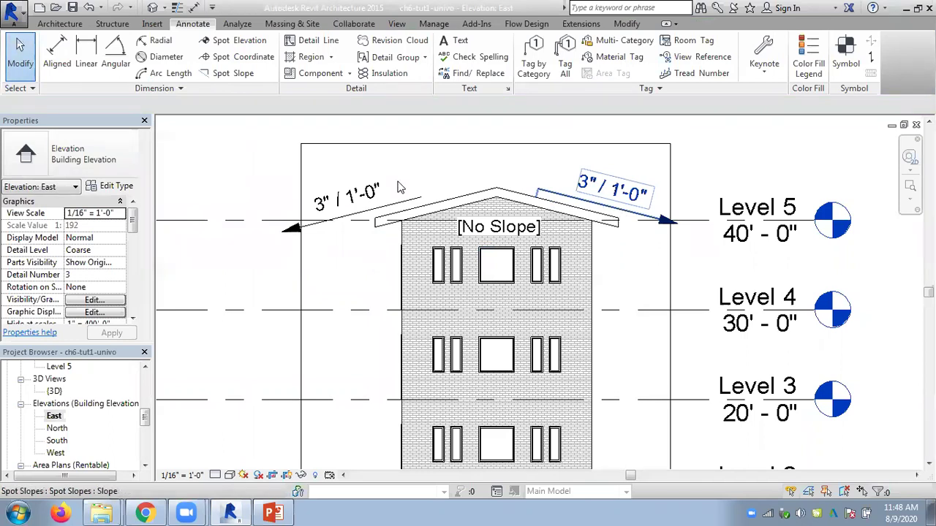
# - Place a 37' - 0" spot elevation on the left side of the building
pyautogui.click(240, 44)
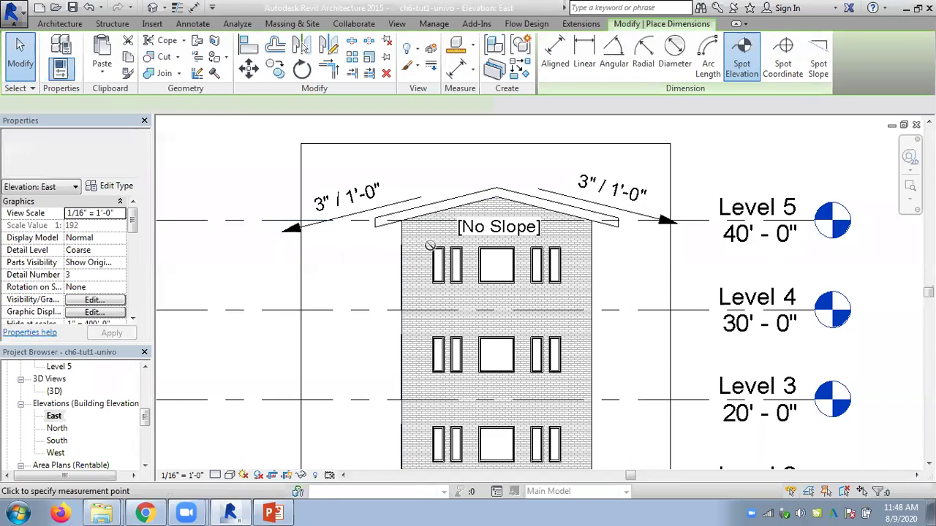
pyautogui.click(350, 249)
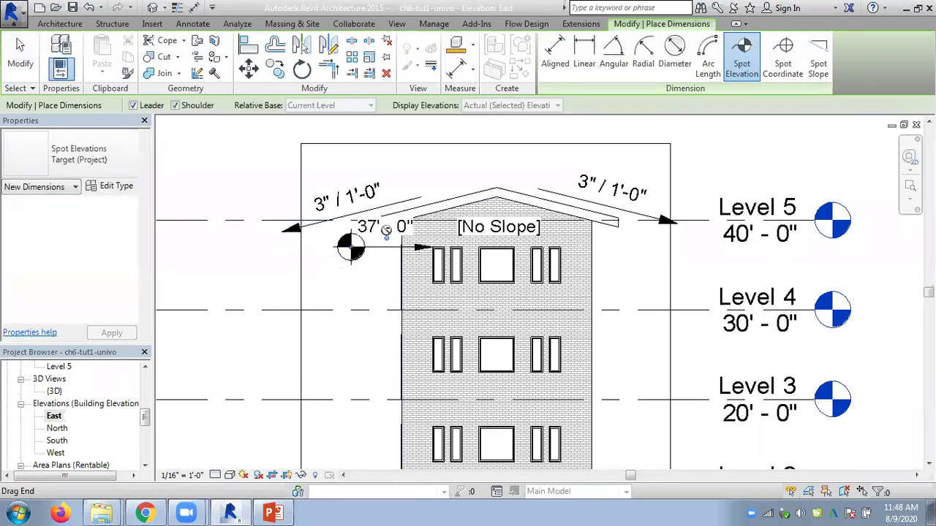
pyautogui.scroll(1, 446, 244)
pyautogui.scroll(1, 445, 244)
pyautogui.scroll(-1, 446, 244)
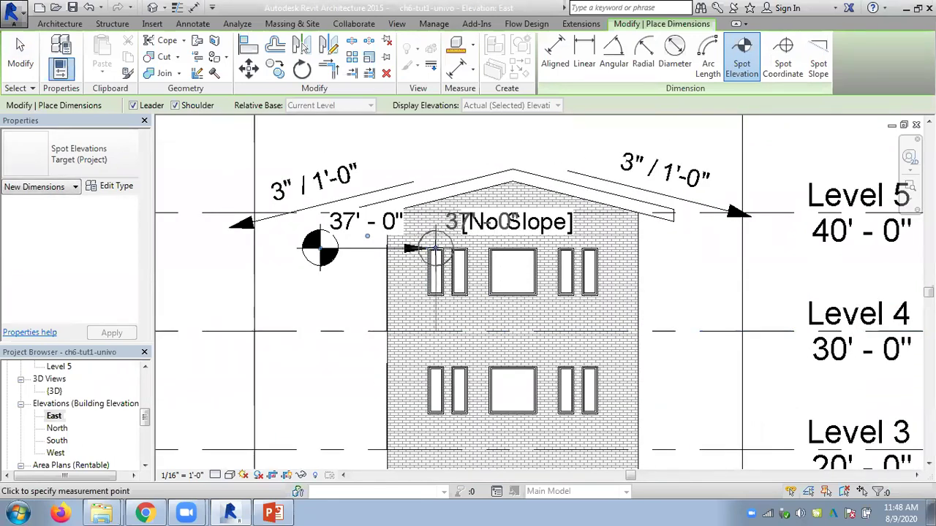
# - Add a 43' - 8" spot elevation with a bent leader at the roof ridge
pyautogui.click(513, 170)
pyautogui.click(560, 142)
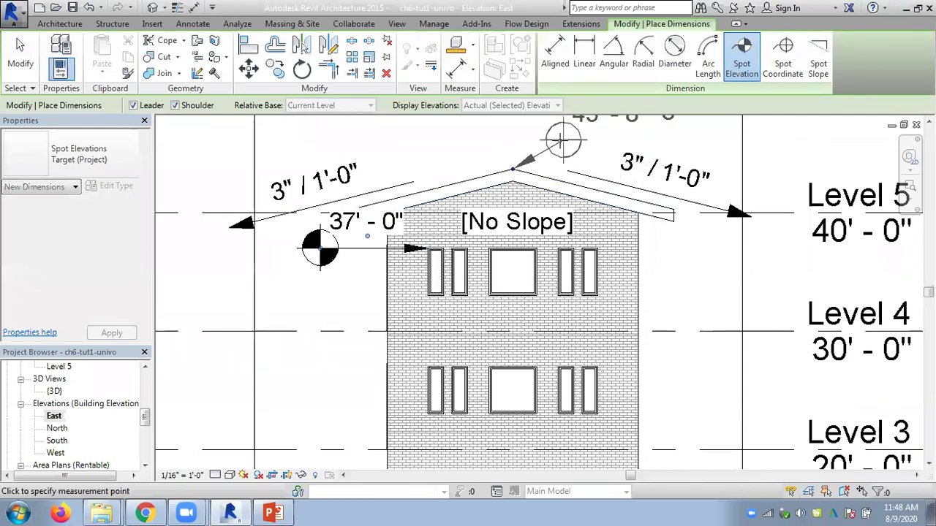
pyautogui.click(632, 139)
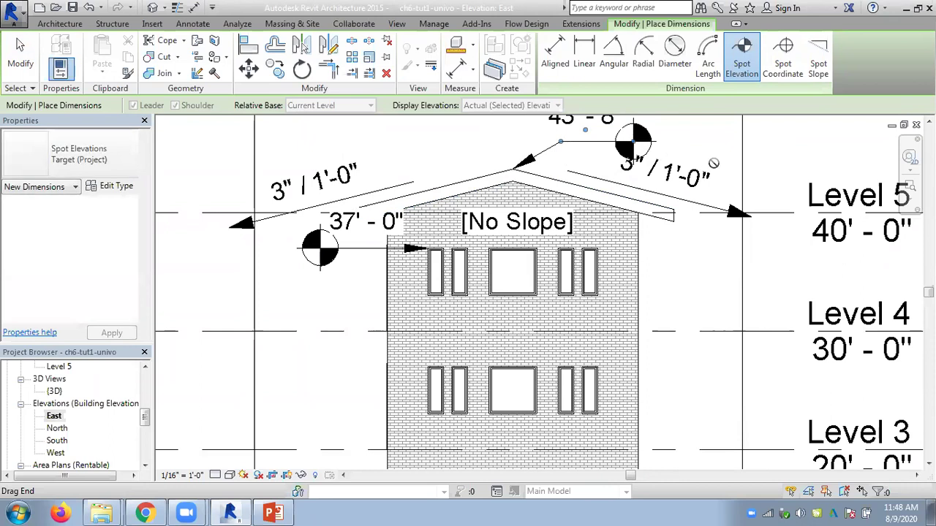
pyautogui.click(20, 55)
pyautogui.moveTo(463, 238); pyautogui.dragTo(456, 311, button='middle')
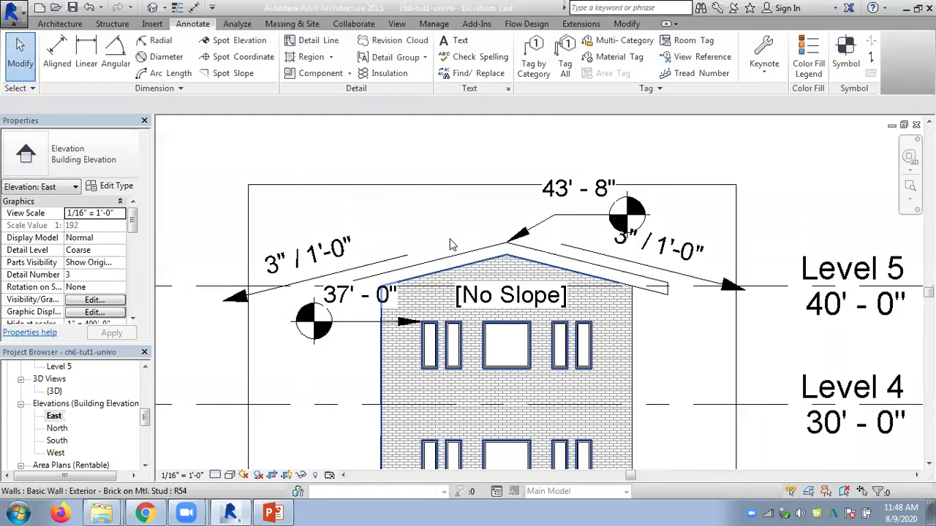
pyautogui.scroll(-2, 450, 241)
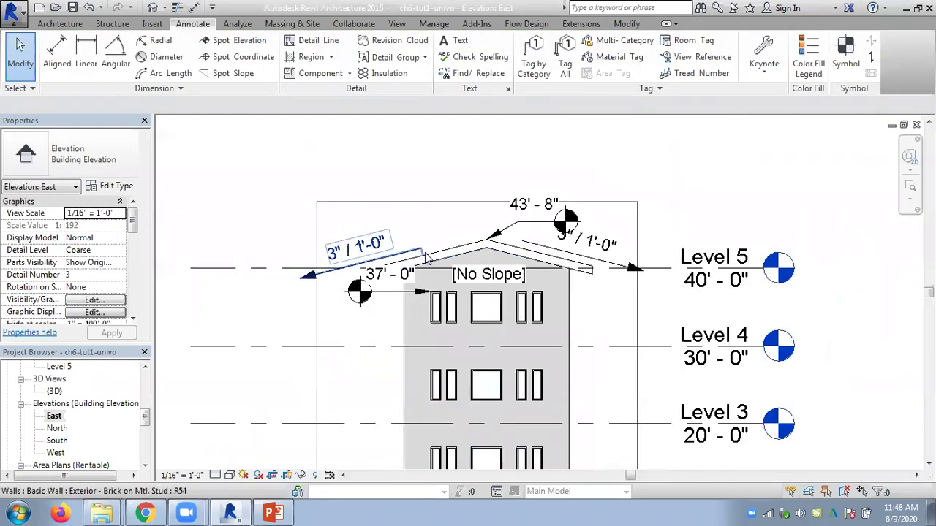
pyautogui.moveTo(430, 256); pyautogui.dragTo(414, 196, button='middle')
# - Add a 43' - 8" vertical aligned dimension left of the building
pyautogui.click(70, 46)
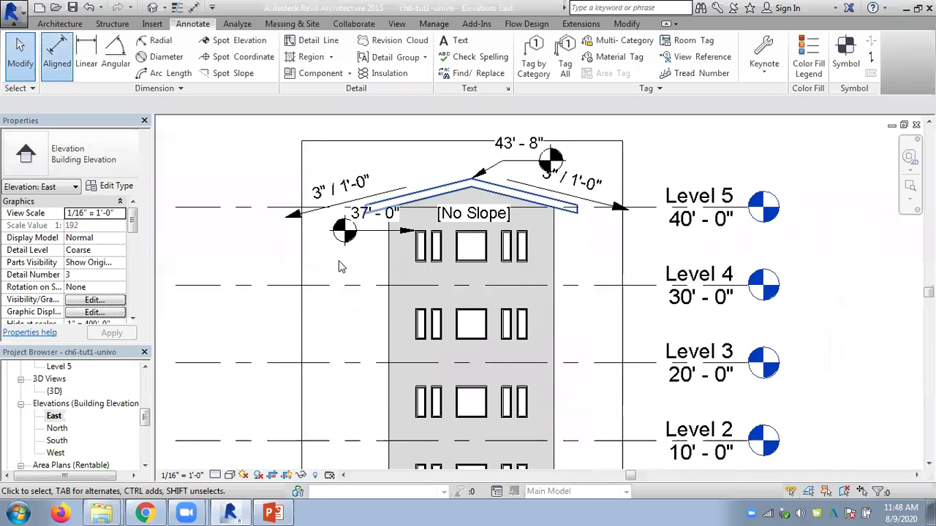
pyautogui.moveTo(442, 348); pyautogui.dragTo(487, 264, button='middle')
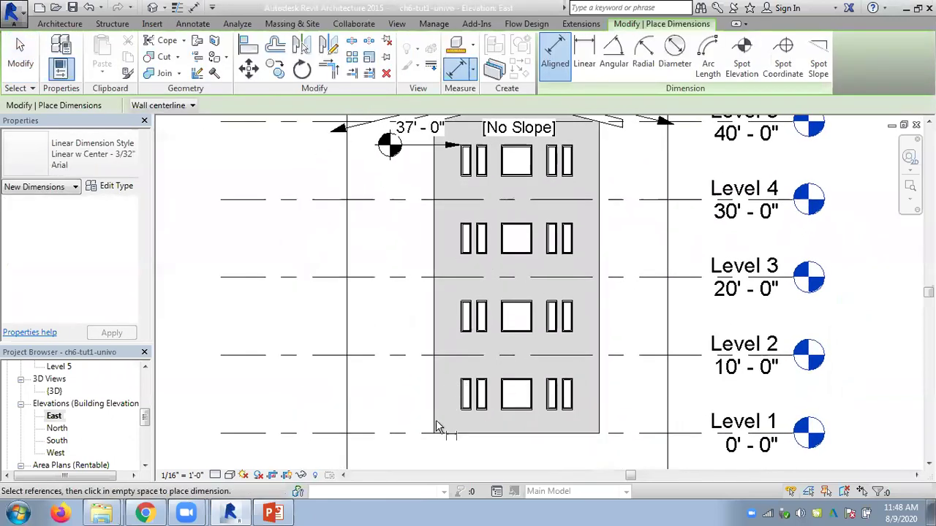
pyautogui.moveTo(412, 263); pyautogui.dragTo(503, 216, button='middle')
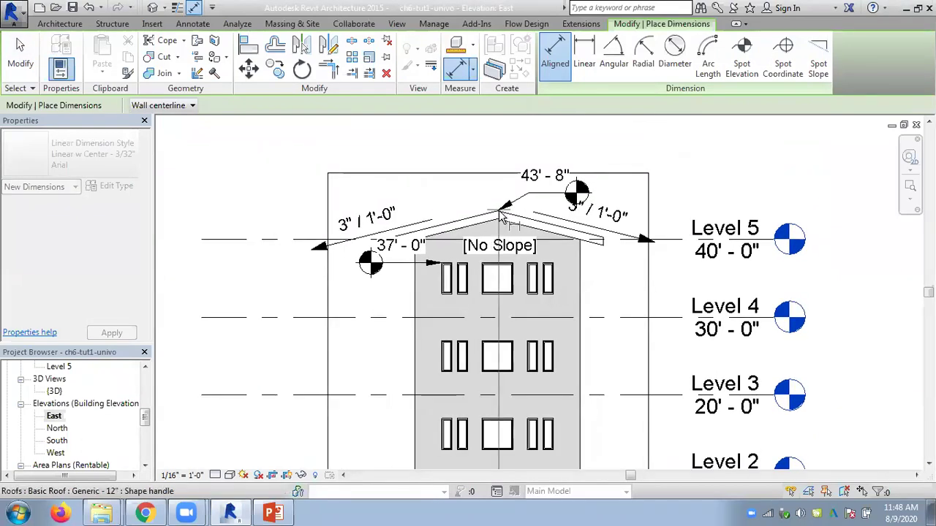
pyautogui.click(257, 231)
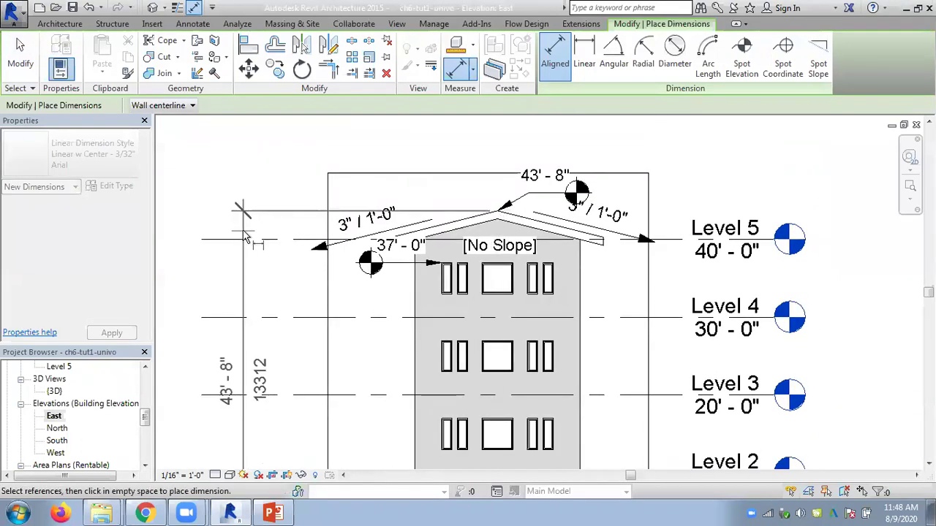
pyautogui.click(245, 237)
pyautogui.press('Escape')
pyautogui.press('Escape')
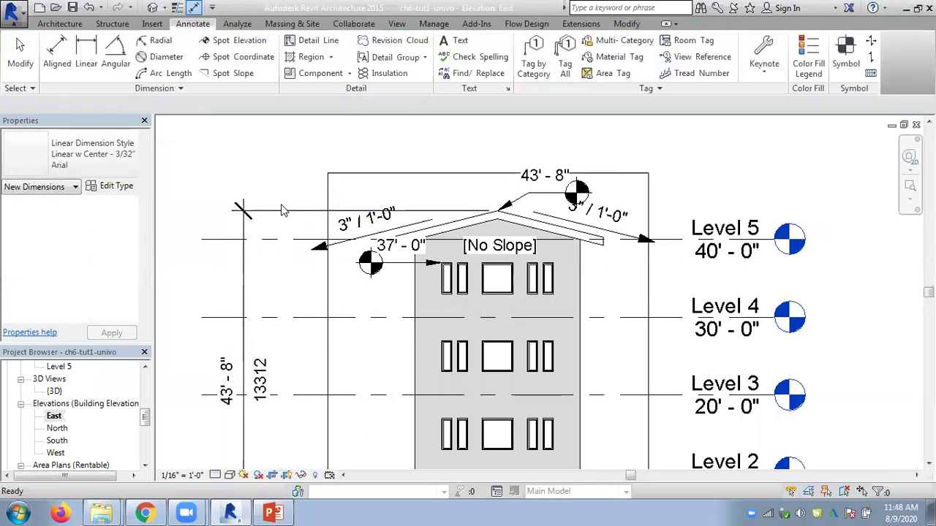
# - Delete the tall left-side vertical dimension and recentre the view
pyautogui.click(245, 220)
pyautogui.press('Delete')
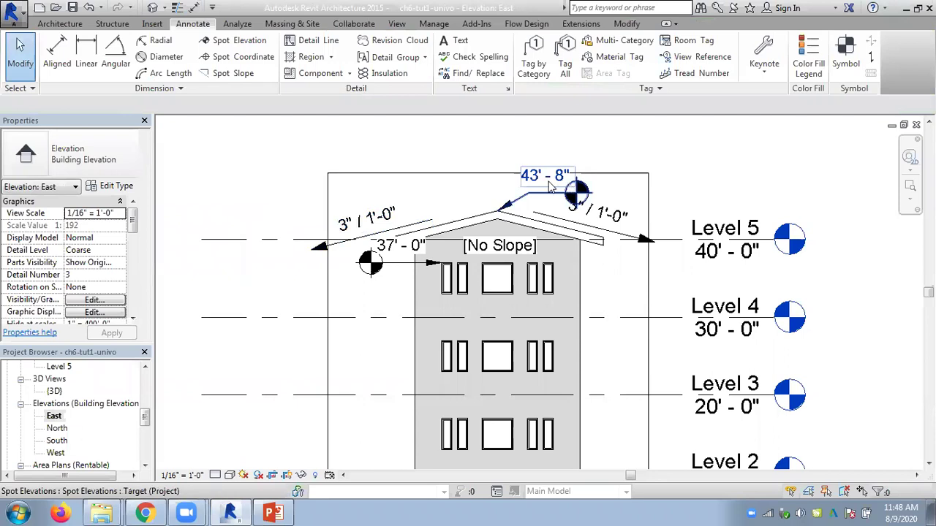
pyautogui.moveTo(495, 143); pyautogui.dragTo(438, 117, button='middle')
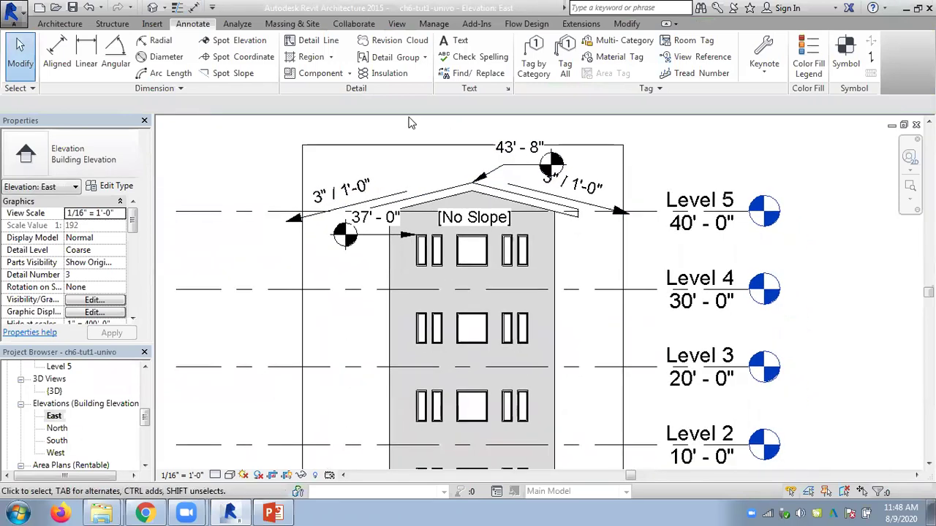
# - Add a 23' - 8 1/2" spot elevation at a Level 3 window edge, labelled to the right
pyautogui.click(219, 40)
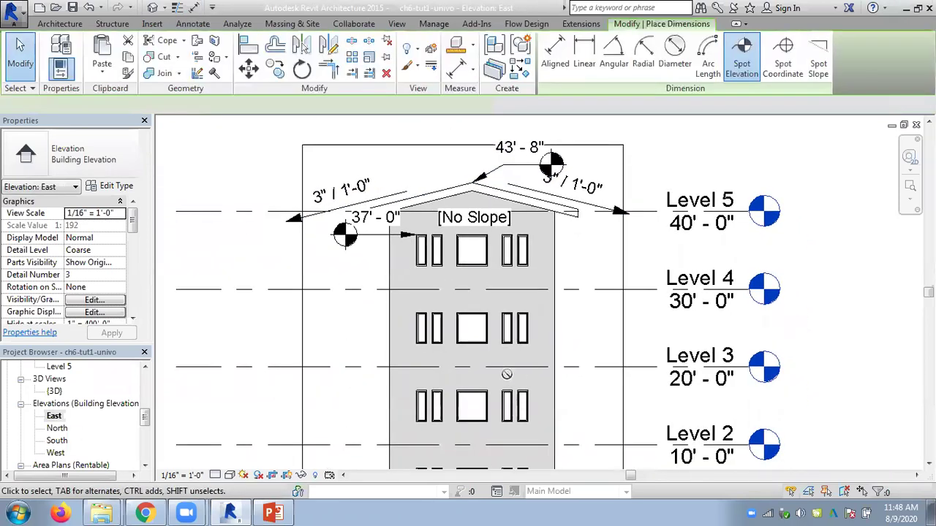
pyautogui.scroll(3, 528, 325)
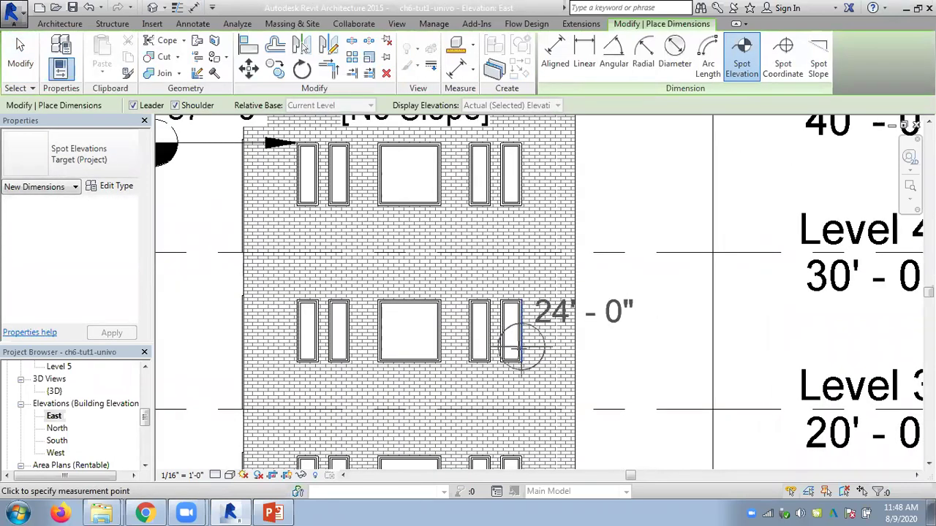
pyautogui.click(521, 353)
pyautogui.click(644, 353)
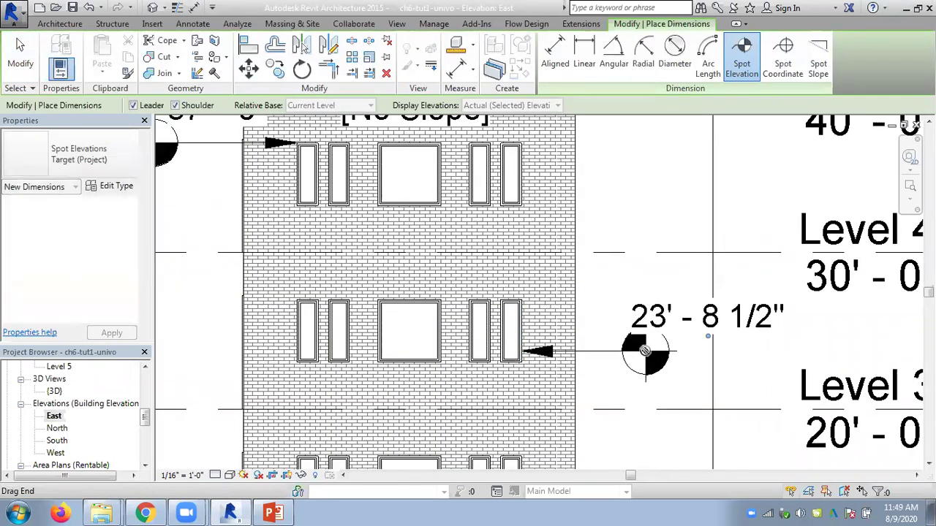
pyautogui.press('Escape')
pyautogui.press('Escape')
pyautogui.scroll(-2, 625, 302)
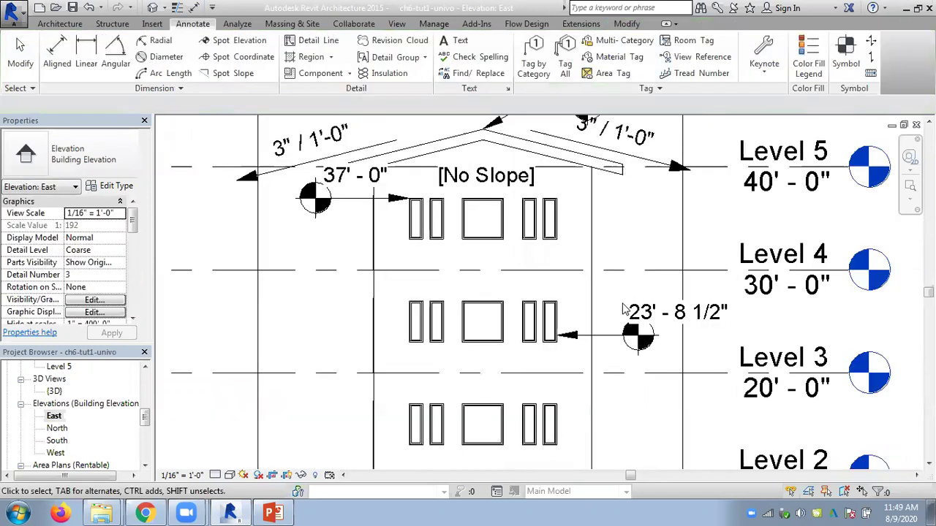
pyautogui.scroll(-2, 630, 407)
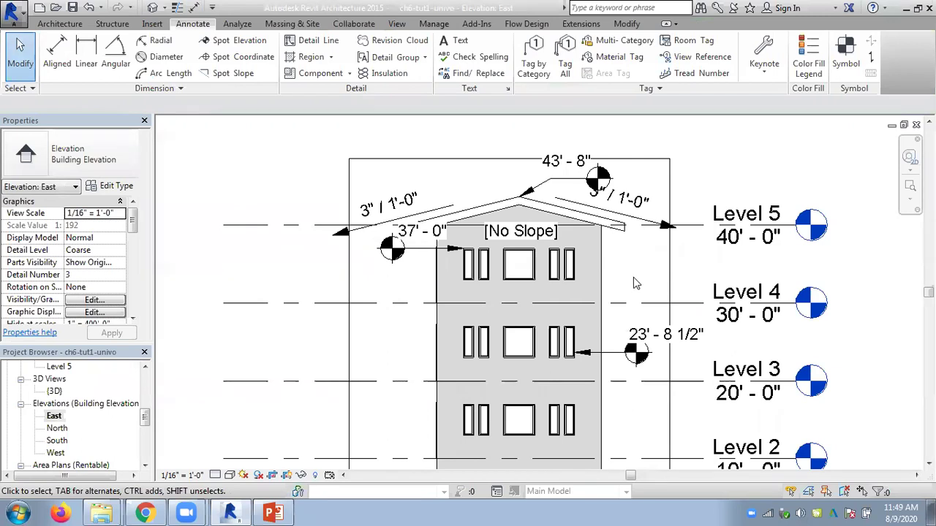
# - Place a spot coordinate reading N 13' - 8 1/2", E -38' - 1 1/2" on the left wall edge
pyautogui.click(262, 62)
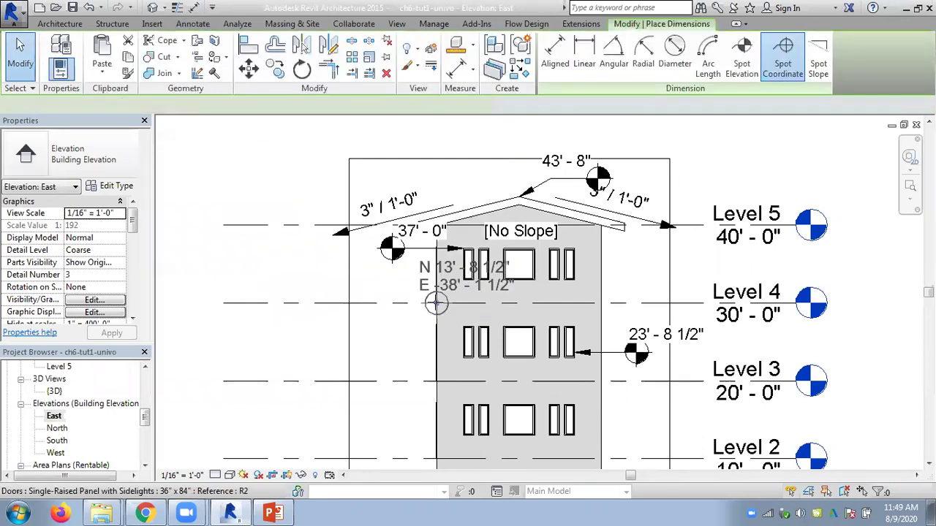
pyautogui.click(433, 300)
pyautogui.click(315, 272)
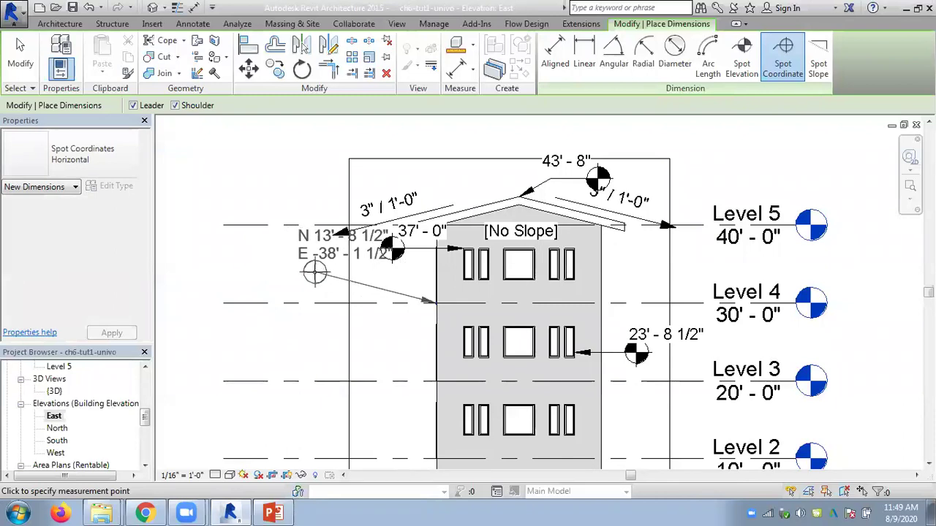
pyautogui.click(256, 272)
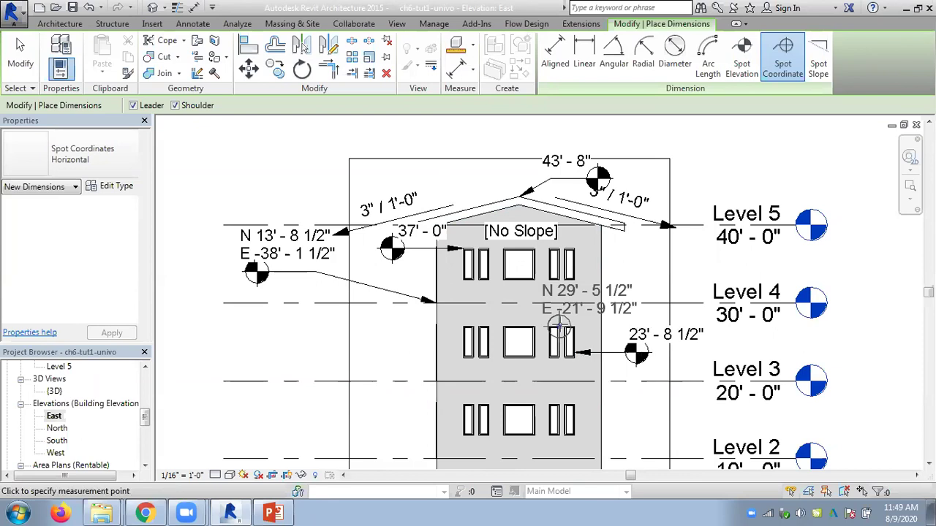
pyautogui.scroll(-1, 557, 319)
pyautogui.moveTo(557, 319); pyautogui.dragTo(536, 270, button='middle')
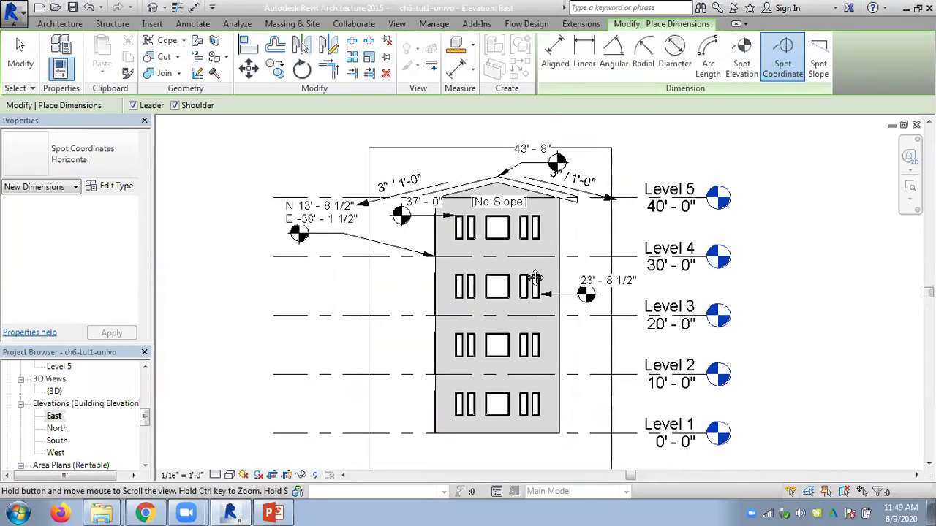
pyautogui.click(192, 23)
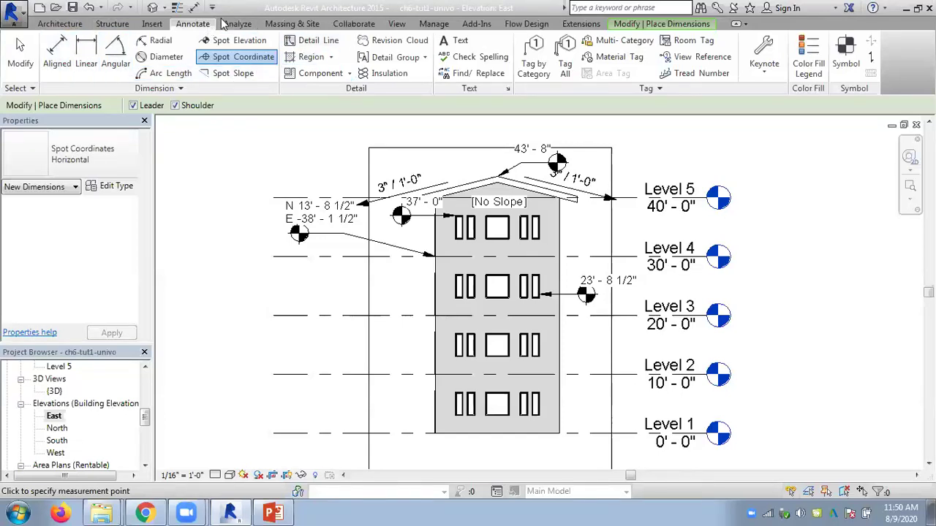
# - Look through the Manage and View tabs, then switch to PowerPoint slide 29, Adding Spot Dimensions
pyautogui.click(431, 24)
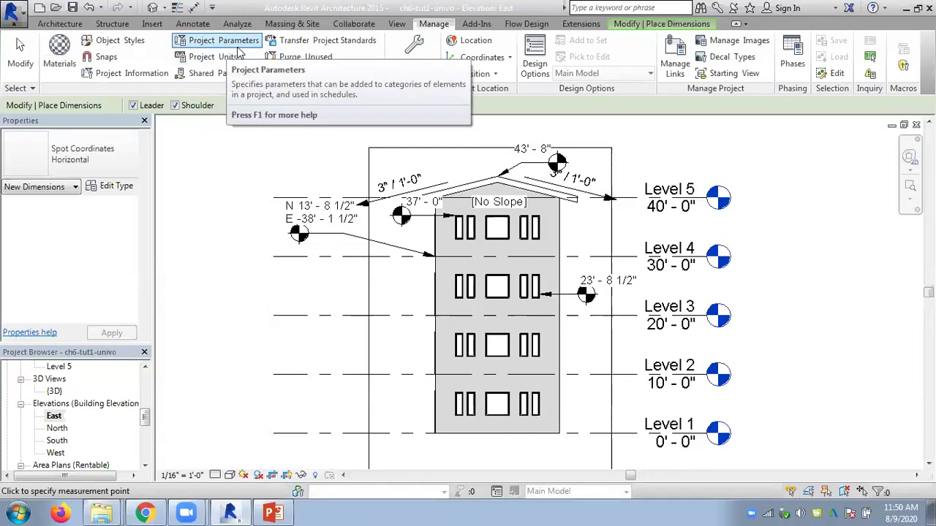
pyautogui.click(393, 25)
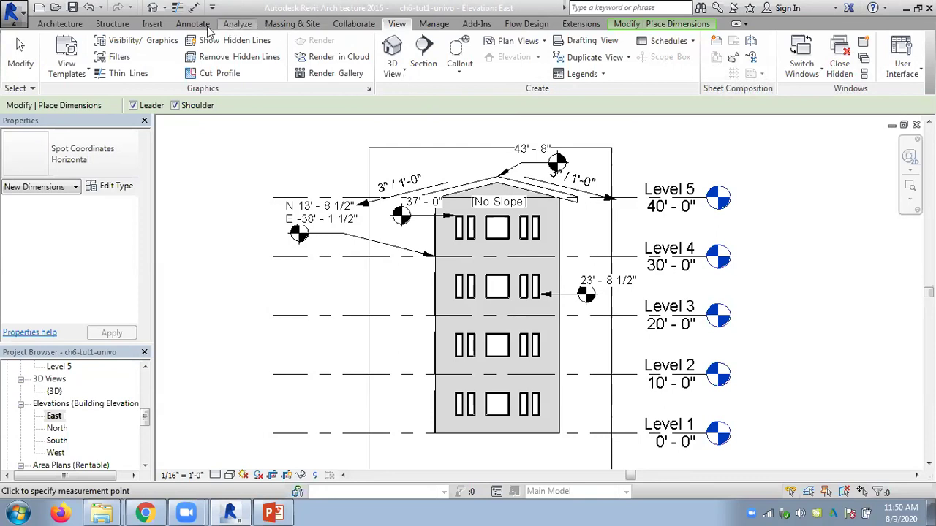
pyautogui.click(274, 512)
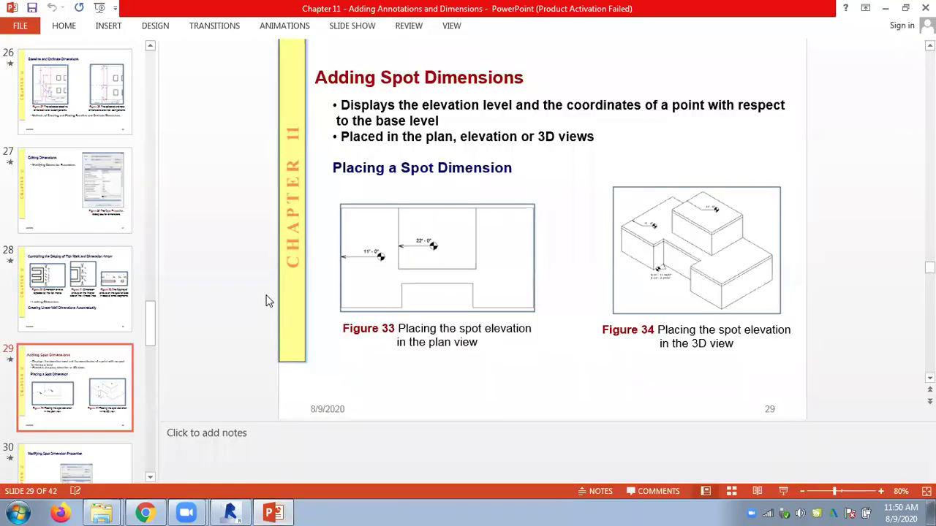
# - Scroll through the Chapter 11 slides to slide 42, the closing END slide
pyautogui.scroll(-1, 267, 301)
pyautogui.scroll(-1, 267, 301)
pyautogui.scroll(-1, 267, 300)
pyautogui.scroll(-2, 267, 301)
pyautogui.scroll(-1, 266, 300)
pyautogui.scroll(-2, 267, 300)
pyautogui.scroll(-1, 267, 300)
pyautogui.scroll(-2, 269, 301)
pyautogui.scroll(-2, 269, 301)
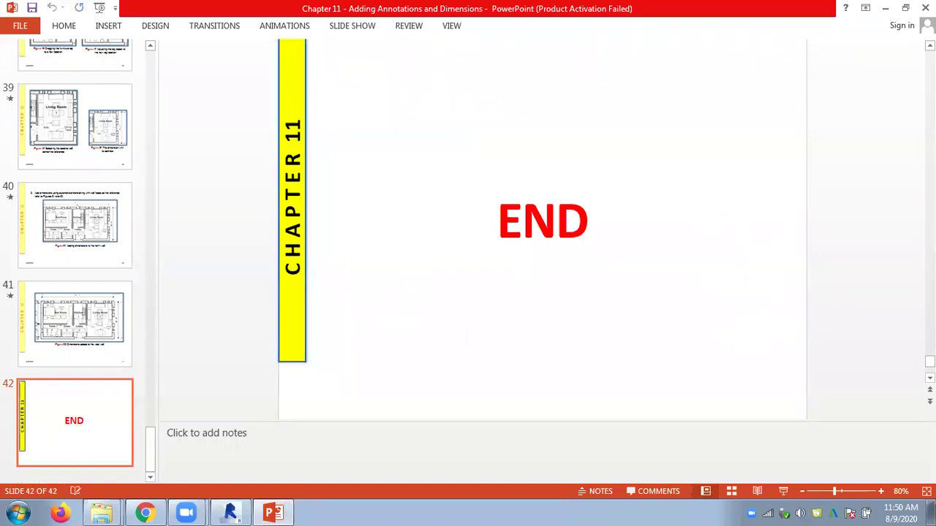
pyautogui.scroll(1, 883, 73)
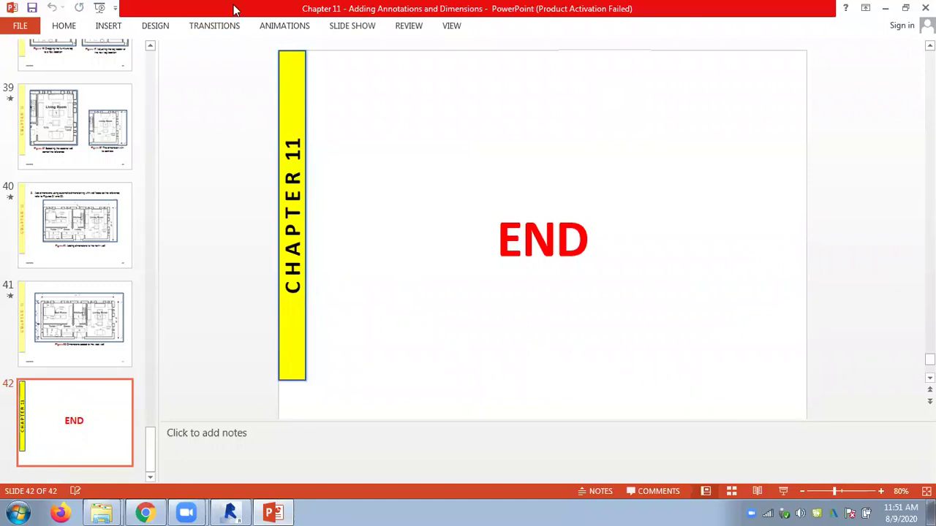
# - Close Chapter 11 and open Chapter 12 - Creating Project Details and Schedules from Slides - ppt
pyautogui.hotkey('alt', 'F4')
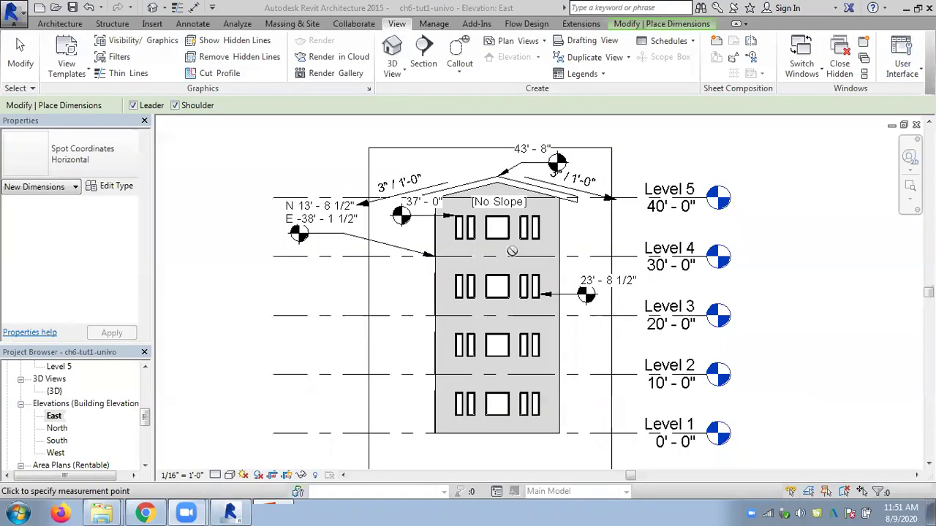
pyautogui.click(93, 482)
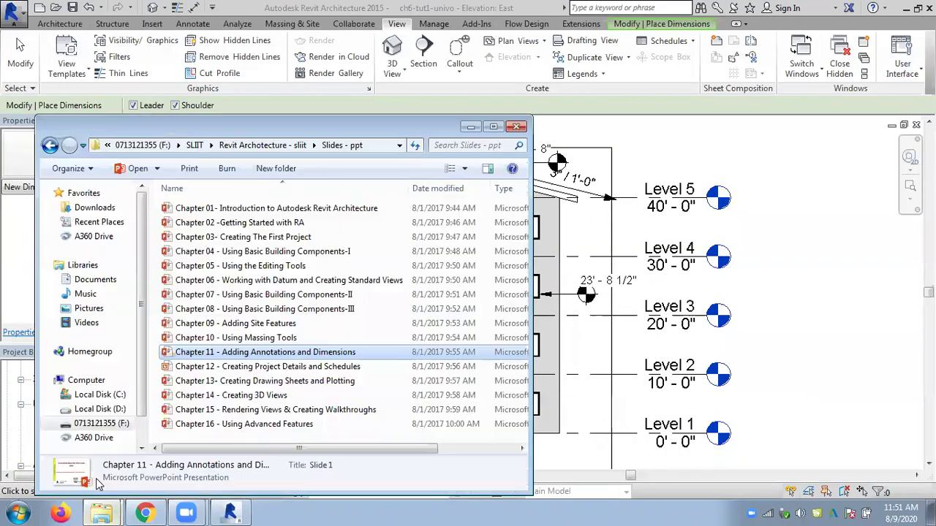
pyautogui.doubleClick(199, 370)
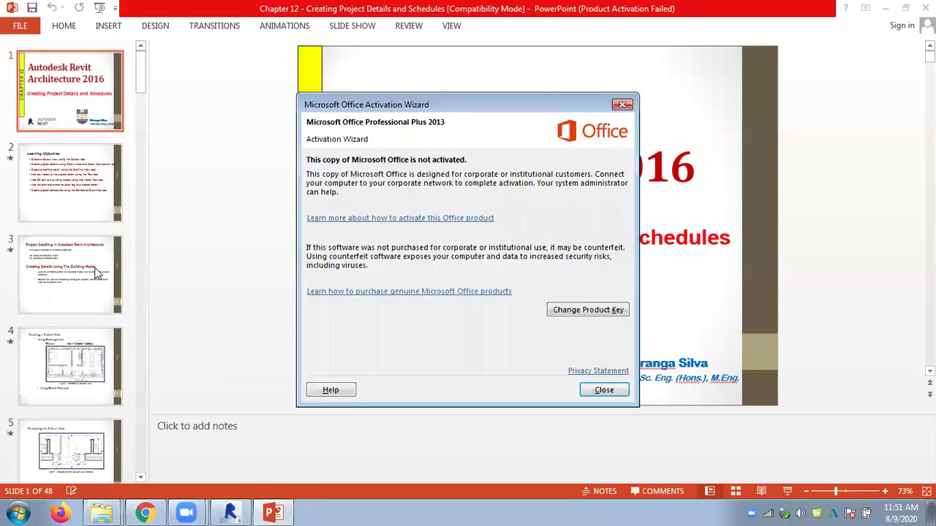
# - Dismiss the Activation Wizard, advance to slide 27 'Using Schedules In A Project', and zoom to 80%
pyautogui.click(603, 390)
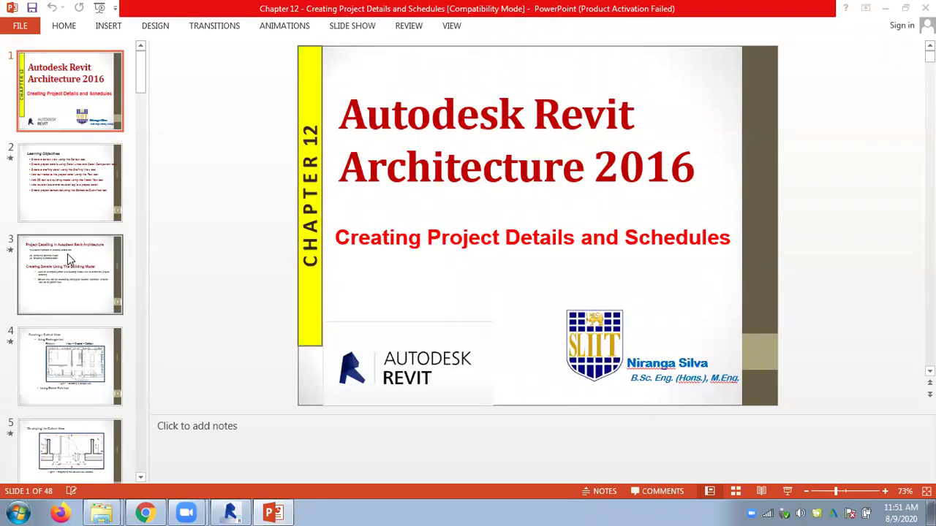
pyautogui.click(74, 257)
pyautogui.press('Down')
pyautogui.press('Down')
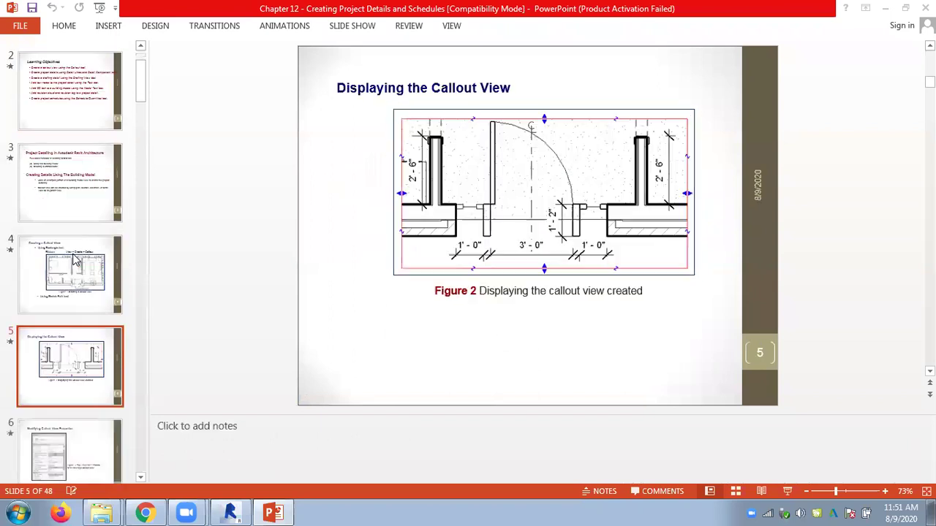
pyautogui.press('Down')
pyautogui.press('Down')
pyautogui.press('Down')
pyautogui.press('Down')
pyautogui.press('Down')
pyautogui.press('Down')
pyautogui.press('Down')
pyautogui.press('Down')
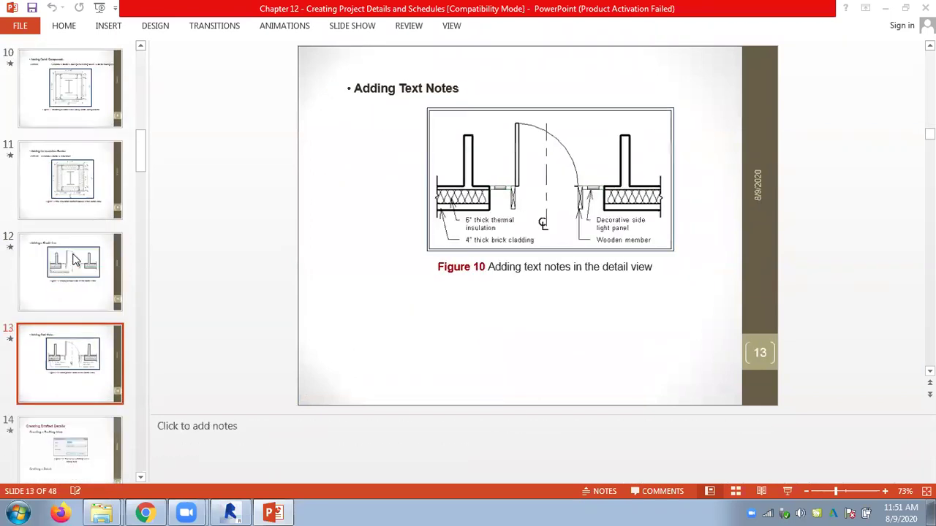
pyautogui.press('Down')
pyautogui.press('Down')
pyautogui.press('Down')
pyautogui.press('Down')
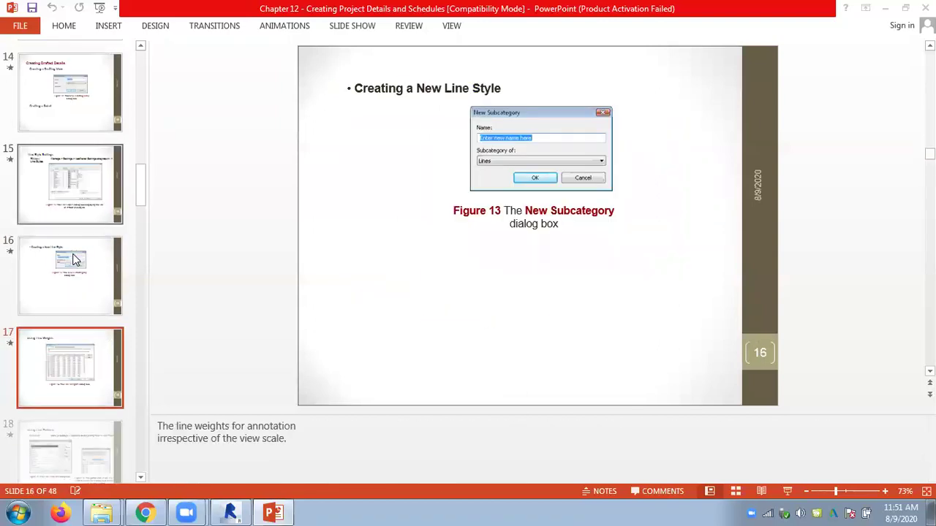
pyautogui.press('Down')
pyautogui.press('Down')
pyautogui.press('Down')
pyautogui.press('Down')
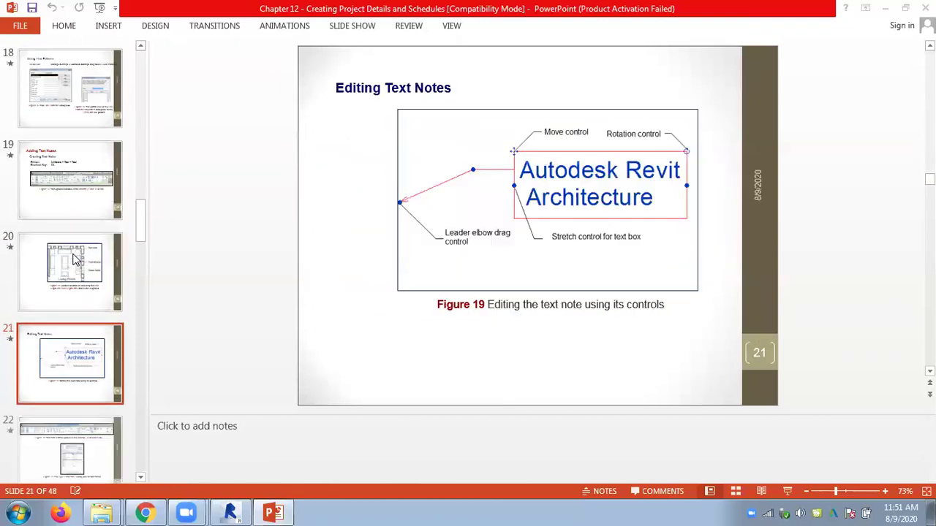
pyautogui.press('Down')
pyautogui.press('Down')
pyautogui.press('Down')
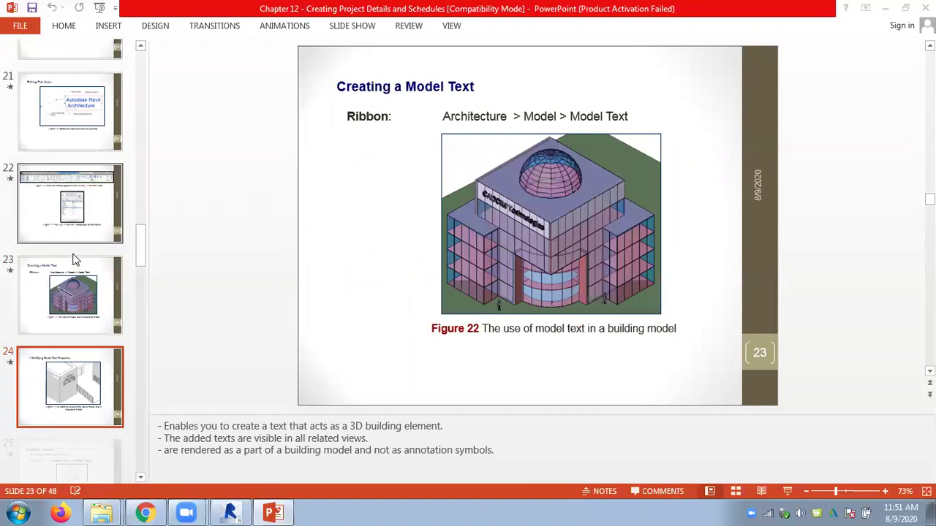
pyautogui.press('Down')
pyautogui.press('Down')
pyautogui.press('Down')
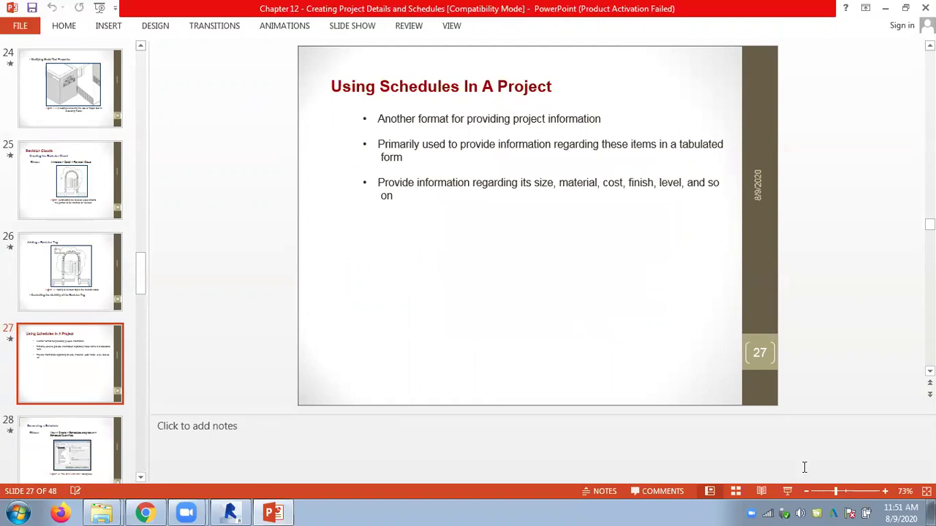
pyautogui.click(886, 491)
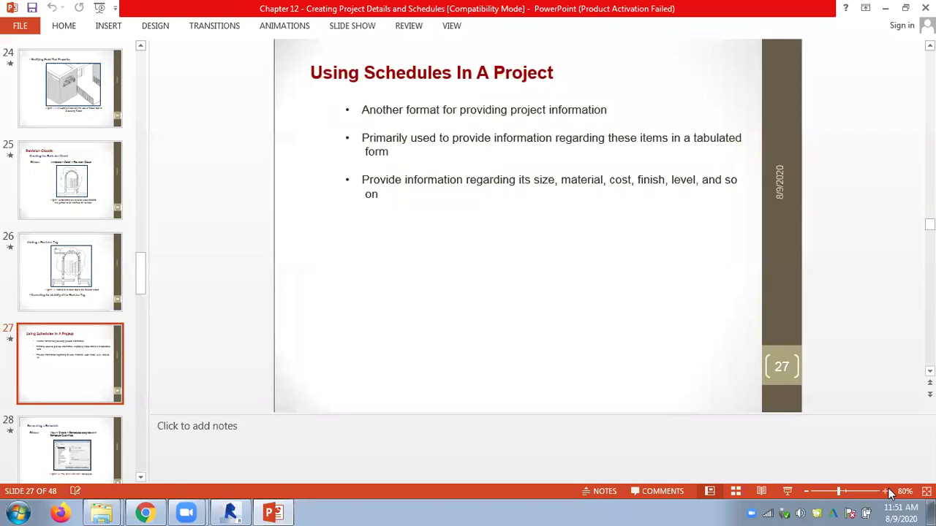
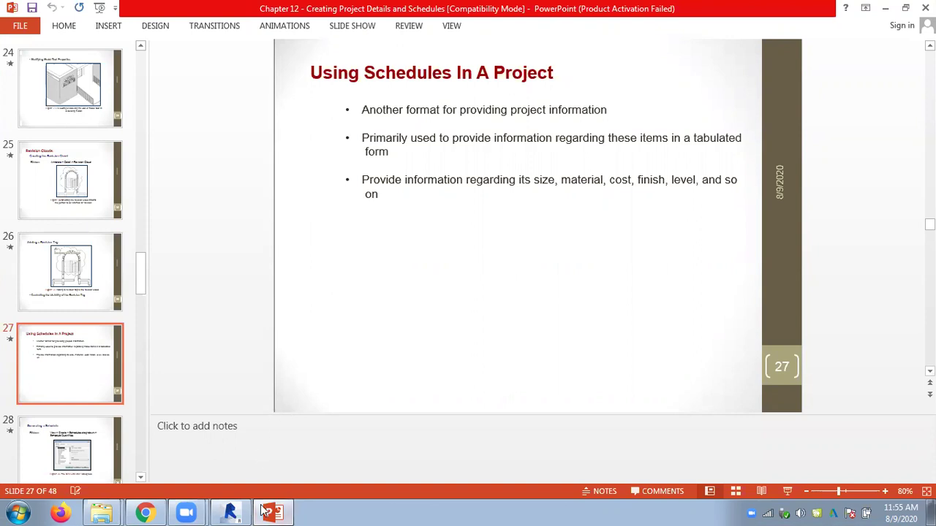
# - Switch from the PowerPoint slide to the open Revit project
pyautogui.click(232, 507)
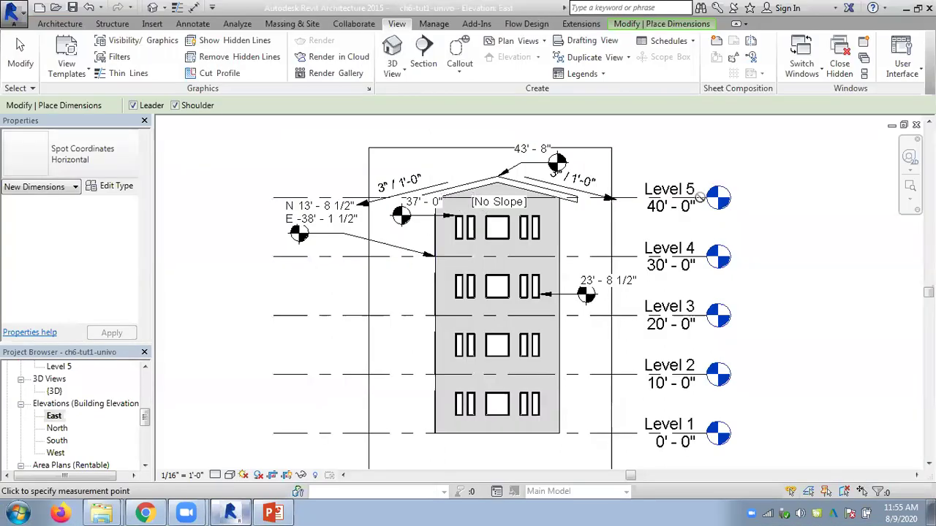
# - Close the East elevation without saving and zoom into the {3D} view
pyautogui.click(916, 125)
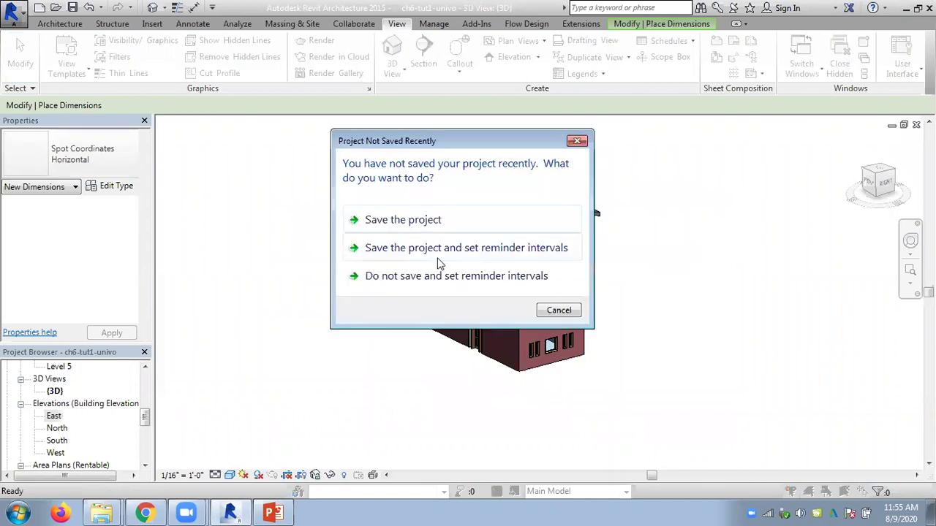
pyautogui.click(553, 310)
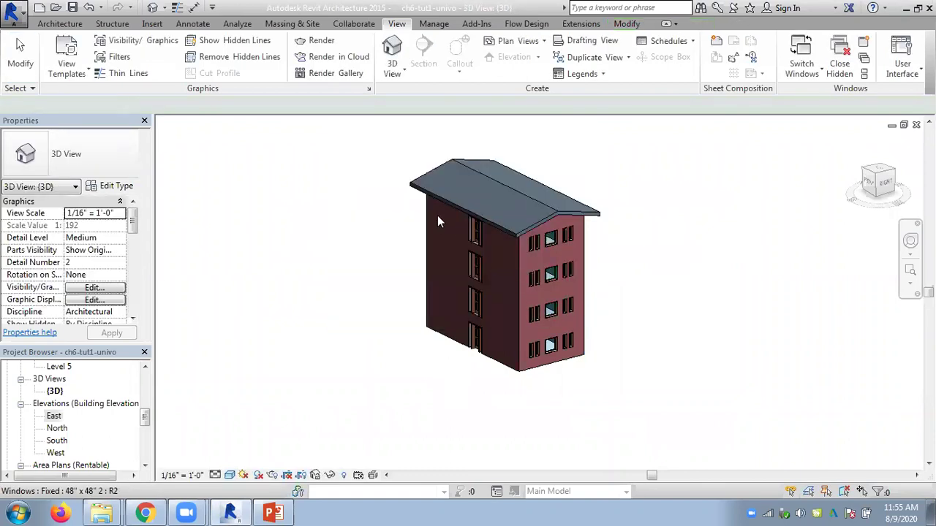
pyautogui.scroll(1, 434, 216)
pyautogui.scroll(1, 431, 217)
pyautogui.scroll(1, 431, 217)
pyautogui.scroll(1, 431, 217)
pyautogui.scroll(-1, 431, 216)
pyautogui.scroll(-1, 431, 217)
# - Zoom and pan the {3D} view to look over the roof and building
pyautogui.scroll(2, 562, 443)
pyautogui.scroll(-1, 562, 441)
pyautogui.scroll(2, 561, 441)
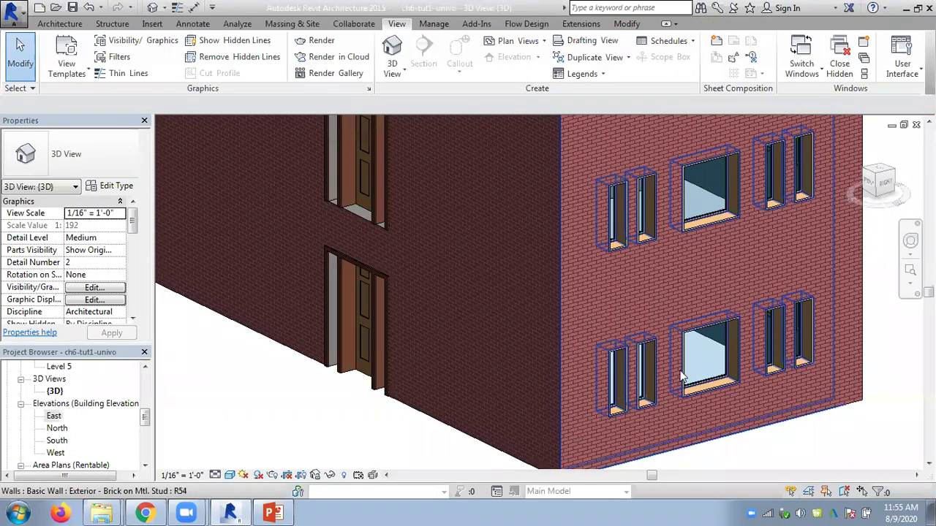
pyautogui.scroll(-1, 702, 369)
pyautogui.scroll(-1, 691, 292)
pyautogui.moveTo(824, 258); pyautogui.dragTo(798, 308, button='middle')
pyautogui.rightClick(747, 362)
pyautogui.click(284, 236)
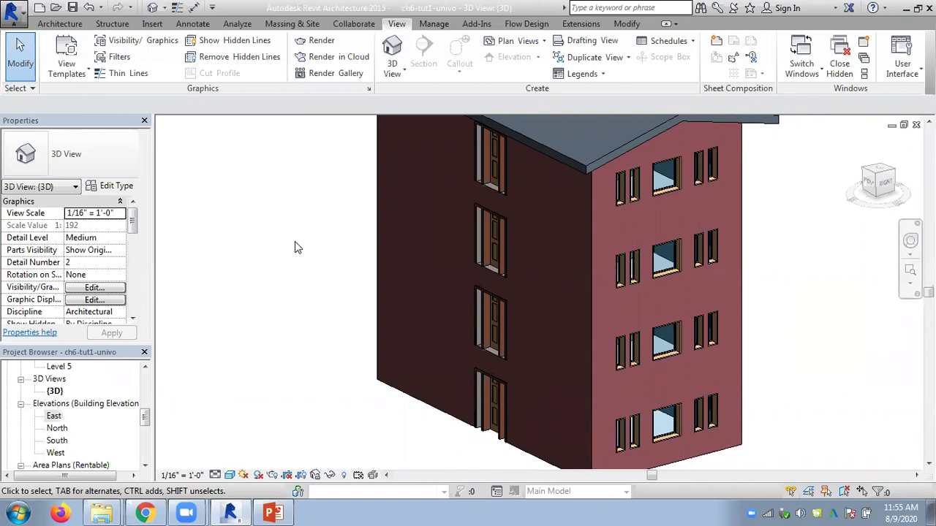
pyautogui.scroll(-2, 294, 242)
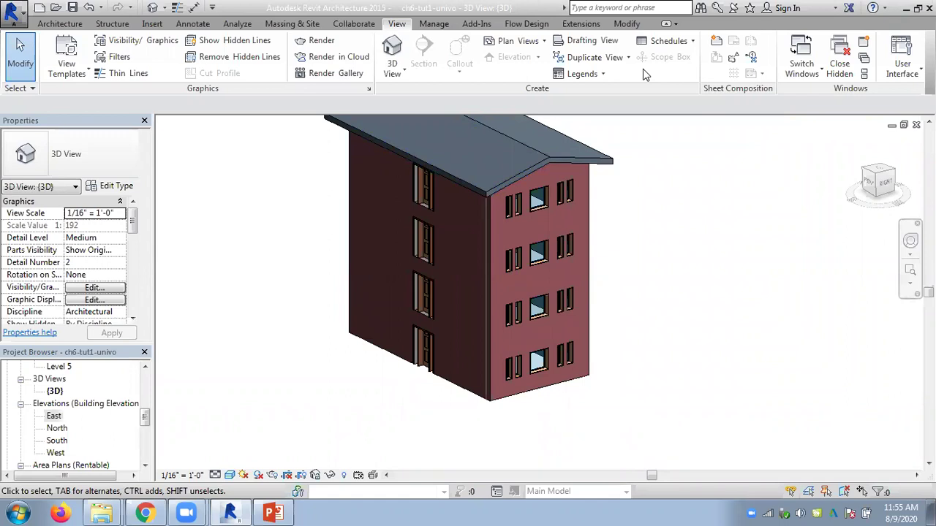
# - Create a building-components Doors schedule, Door Schedule 2, in the New Construction phase
pyautogui.click(672, 43)
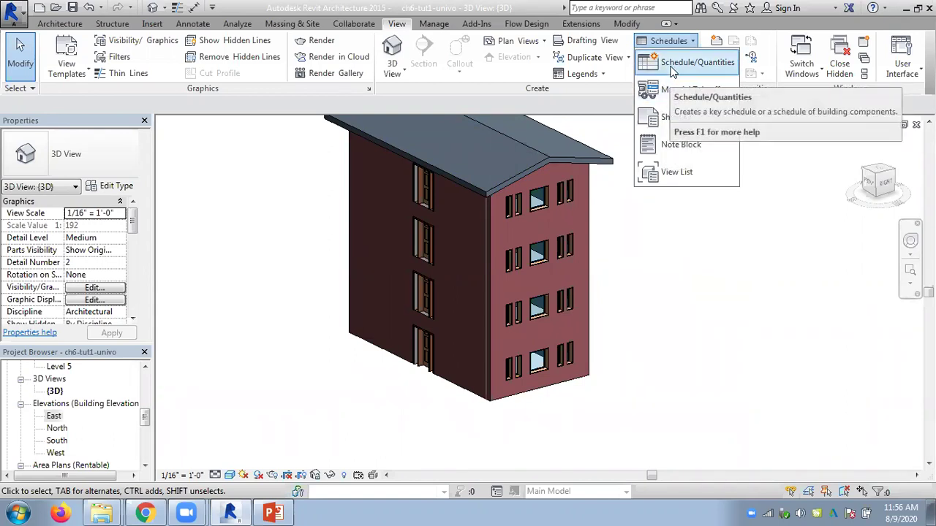
pyautogui.click(673, 66)
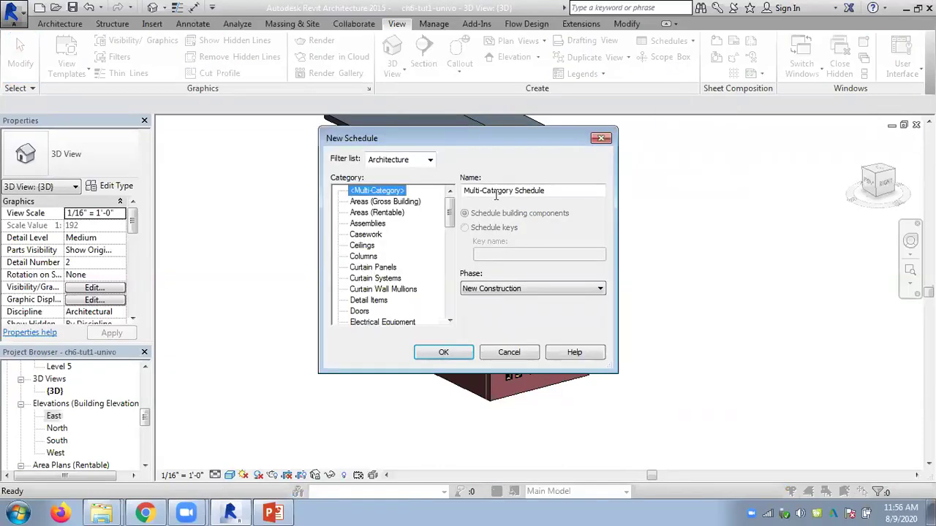
pyautogui.click(430, 161)
pyautogui.click(430, 160)
pyautogui.moveTo(449, 219)
pyautogui.mouseDown()
pyautogui.moveTo(447, 304)
pyautogui.moveTo(448, 219)
pyautogui.mouseUp()
pyautogui.click(359, 256)
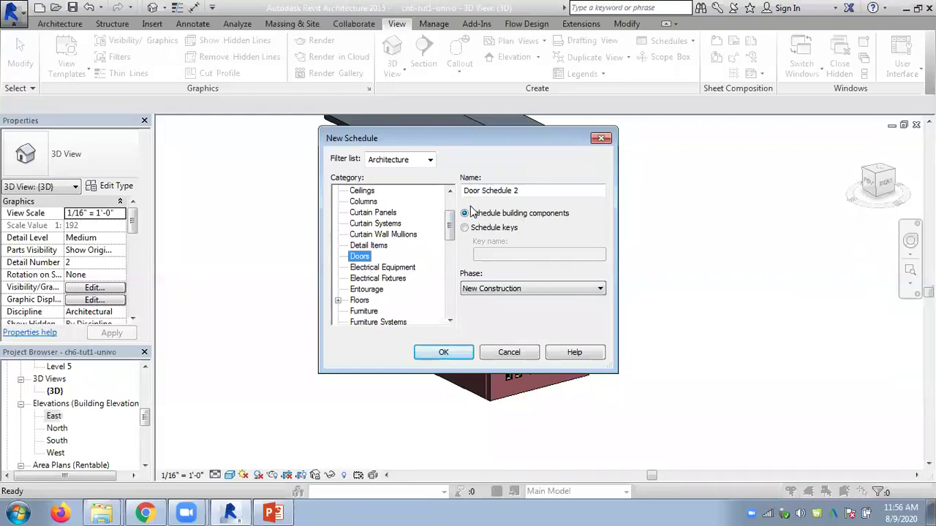
pyautogui.click(465, 213)
pyautogui.click(470, 290)
pyautogui.click(470, 290)
pyautogui.click(470, 289)
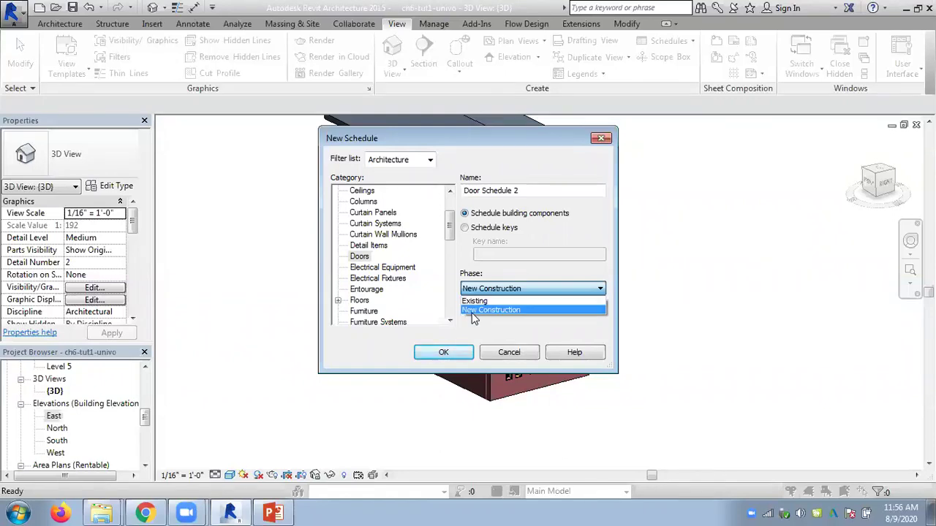
pyautogui.click(477, 311)
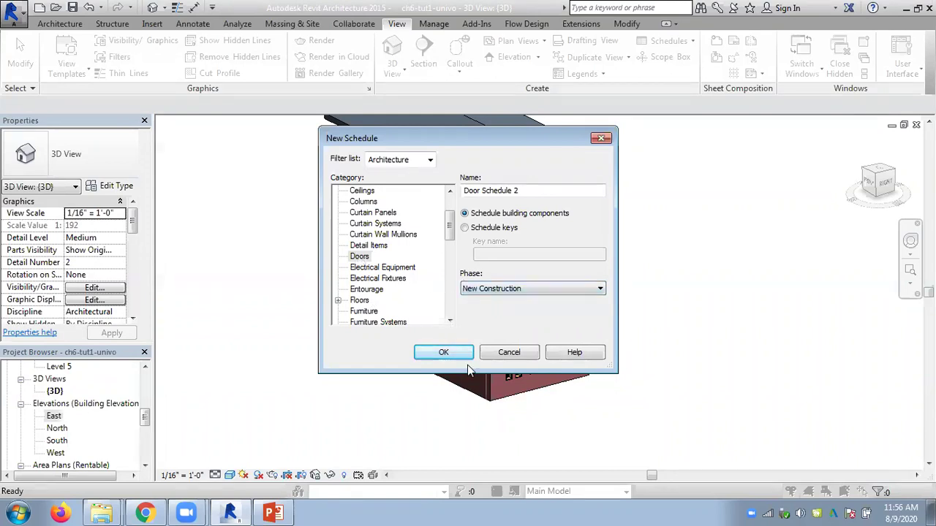
# - Add the Cost, Family and Type, Head Height and Width fields to the schedule
pyautogui.click(446, 353)
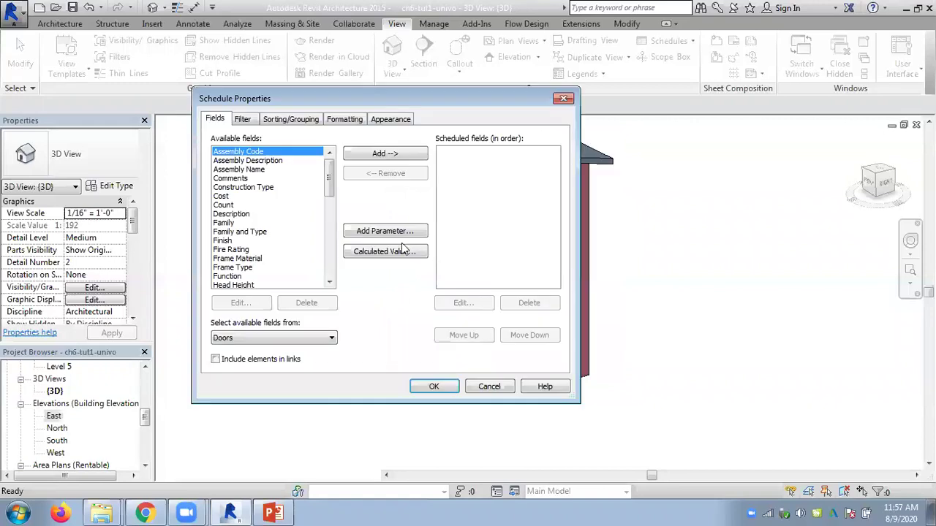
pyautogui.doubleClick(221, 197)
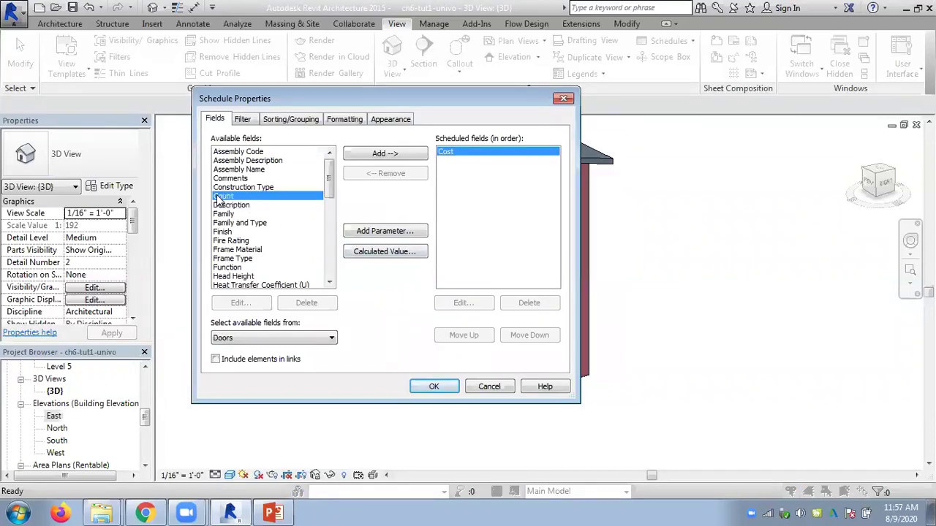
pyautogui.doubleClick(237, 223)
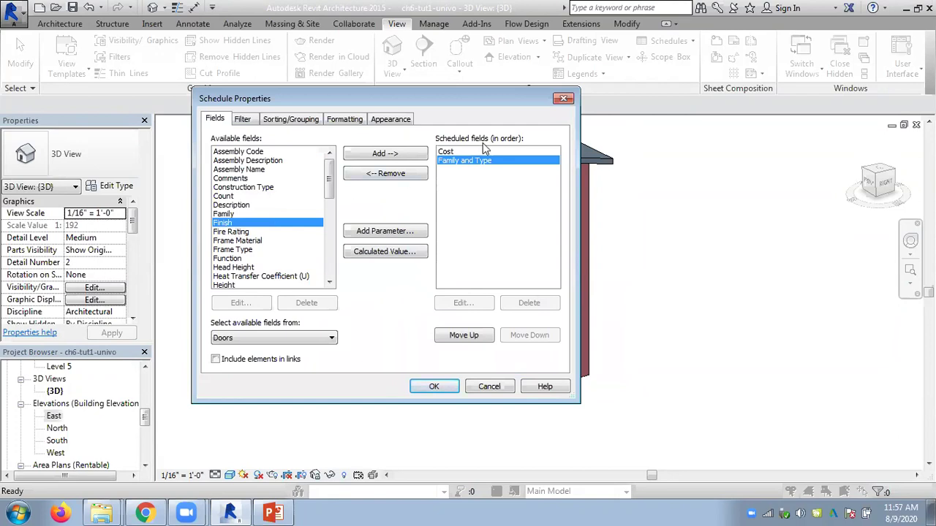
pyautogui.doubleClick(234, 267)
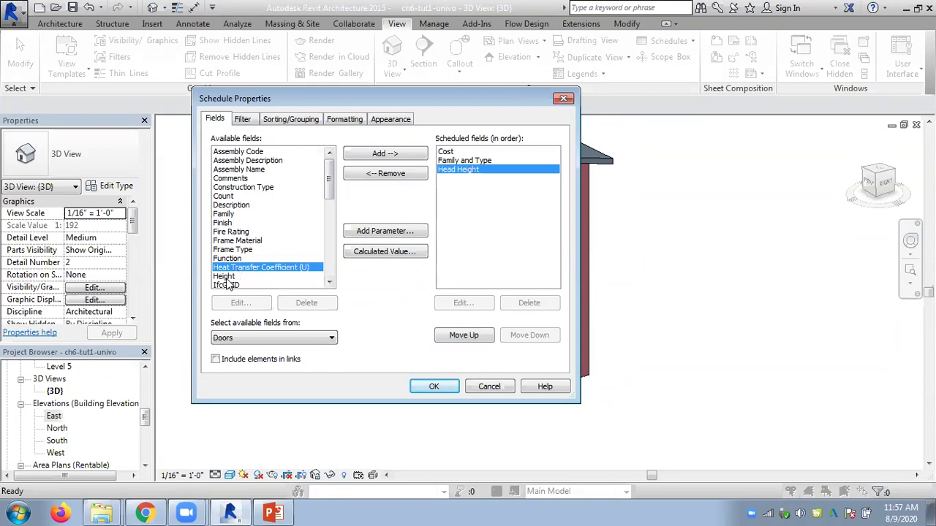
pyautogui.scroll(-4, 318, 223)
pyautogui.scroll(-3, 320, 249)
pyautogui.scroll(-2, 318, 260)
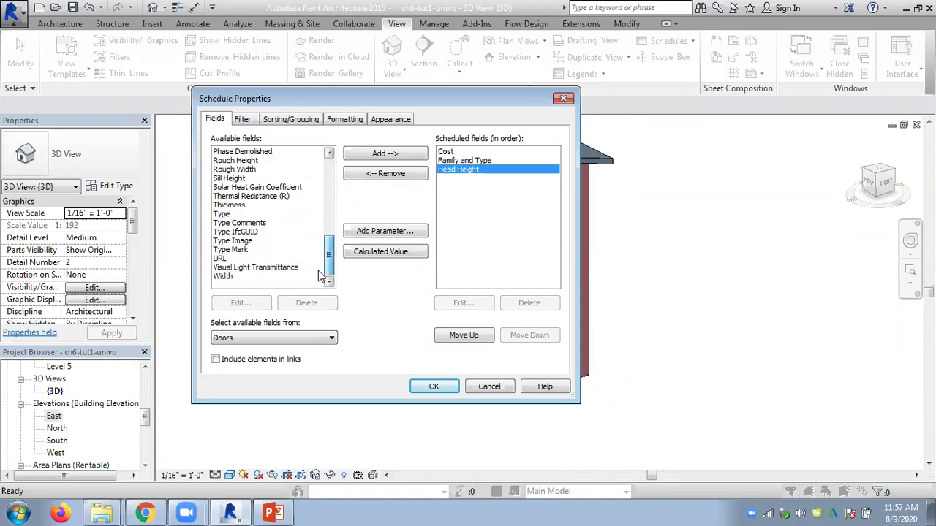
pyautogui.doubleClick(232, 278)
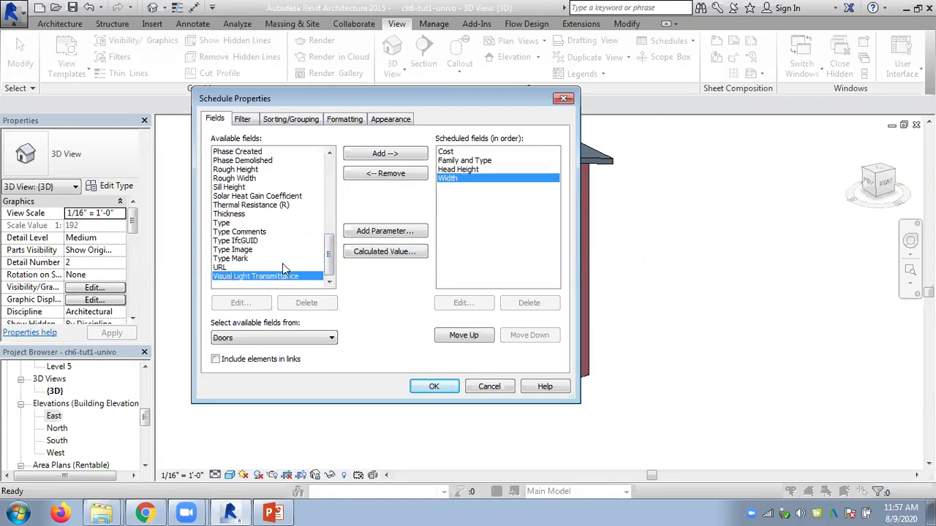
# - Move Cost to the end, add Level at the top, and include linked-model elements
pyautogui.click(443, 152)
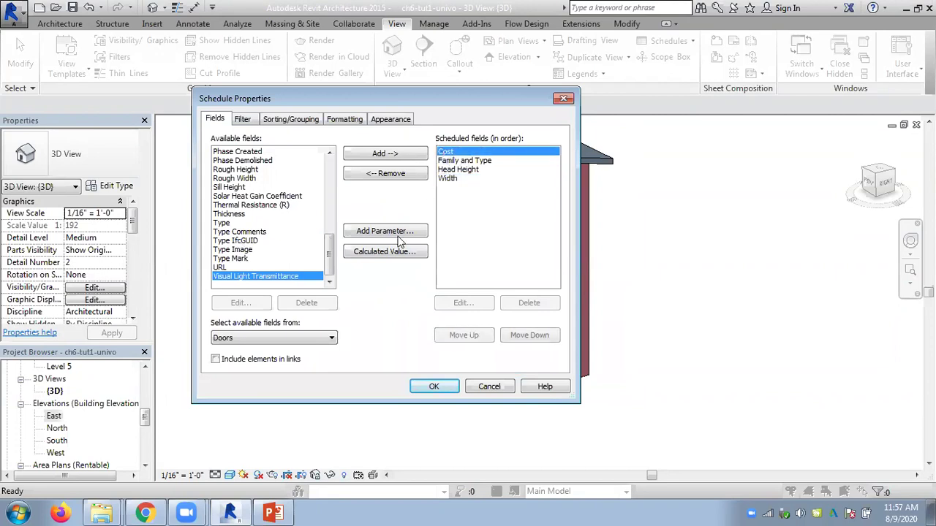
pyautogui.click(525, 334)
pyautogui.click(525, 335)
pyautogui.click(525, 334)
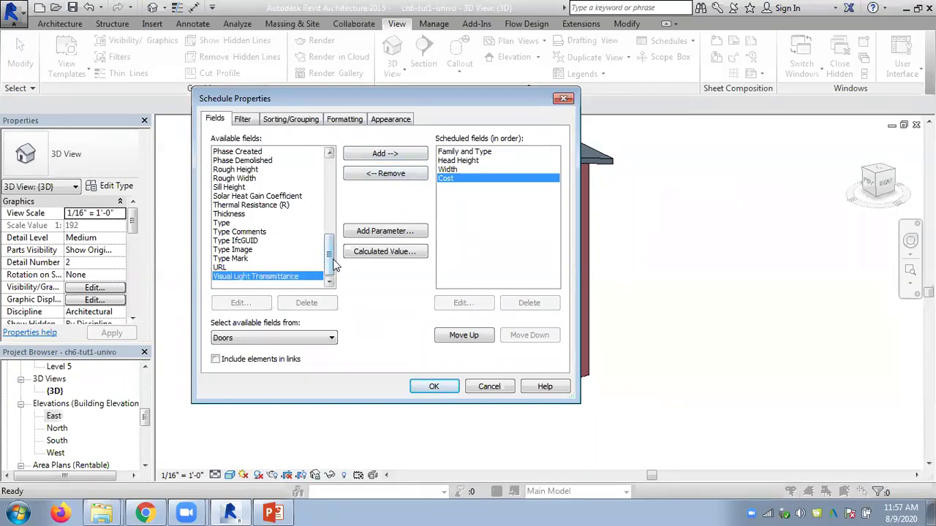
pyautogui.moveTo(331, 263); pyautogui.dragTo(329, 238)
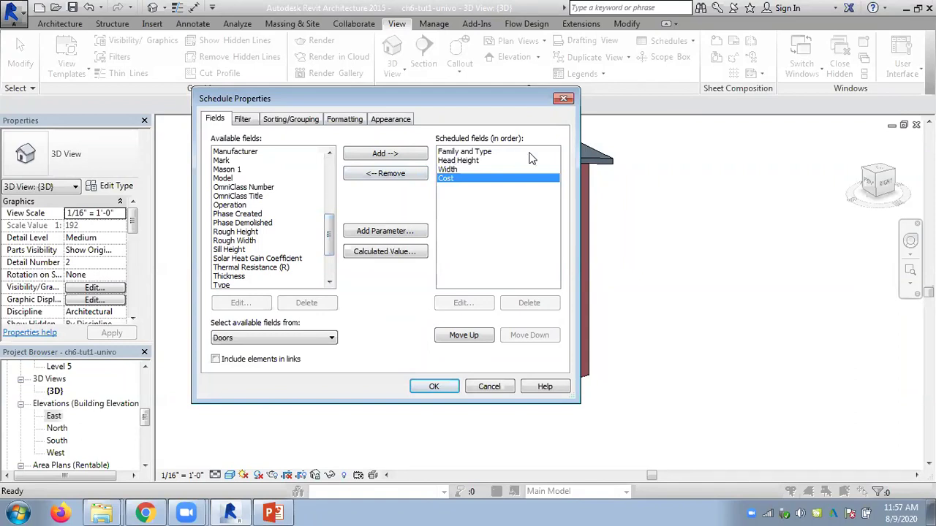
pyautogui.moveTo(330, 238)
pyautogui.mouseDown()
pyautogui.moveTo(344, 179)
pyautogui.moveTo(333, 215)
pyautogui.mouseUp()
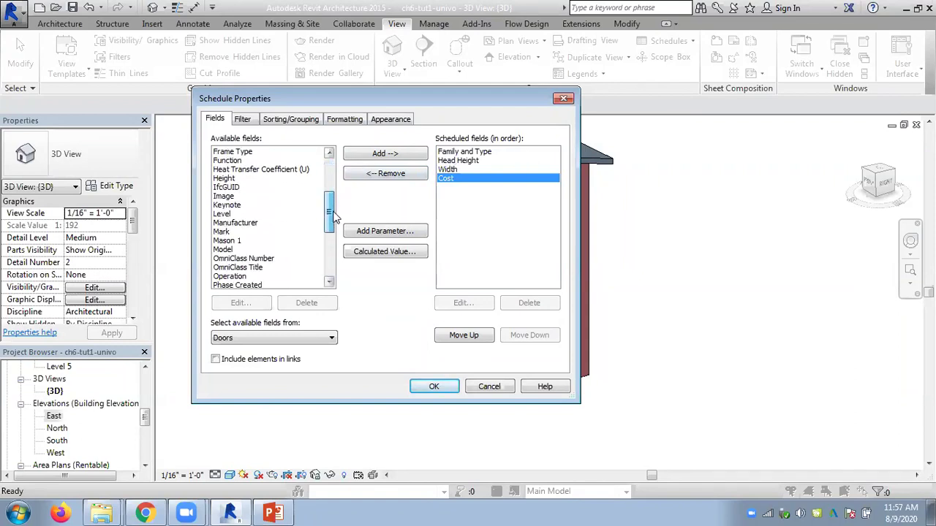
pyautogui.doubleClick(228, 213)
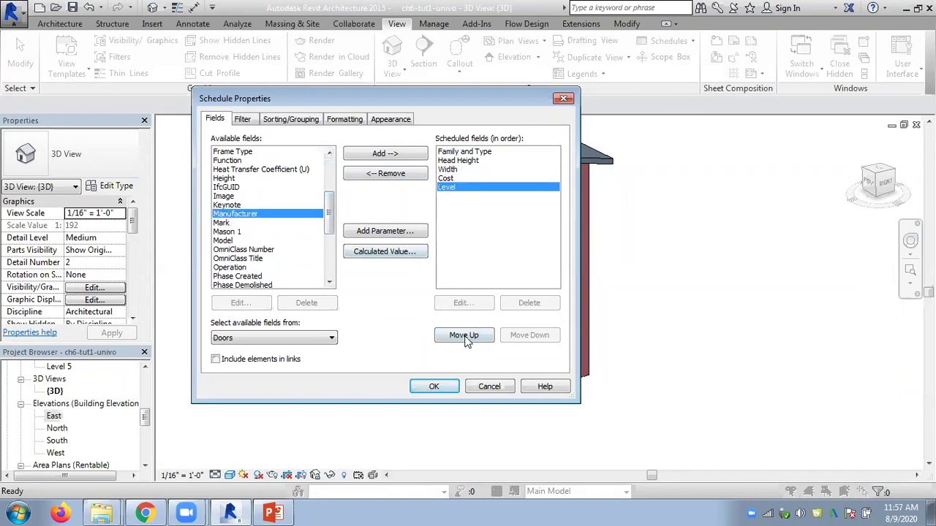
pyautogui.click(465, 336)
pyautogui.click(465, 336)
pyautogui.click(465, 337)
pyautogui.click(465, 336)
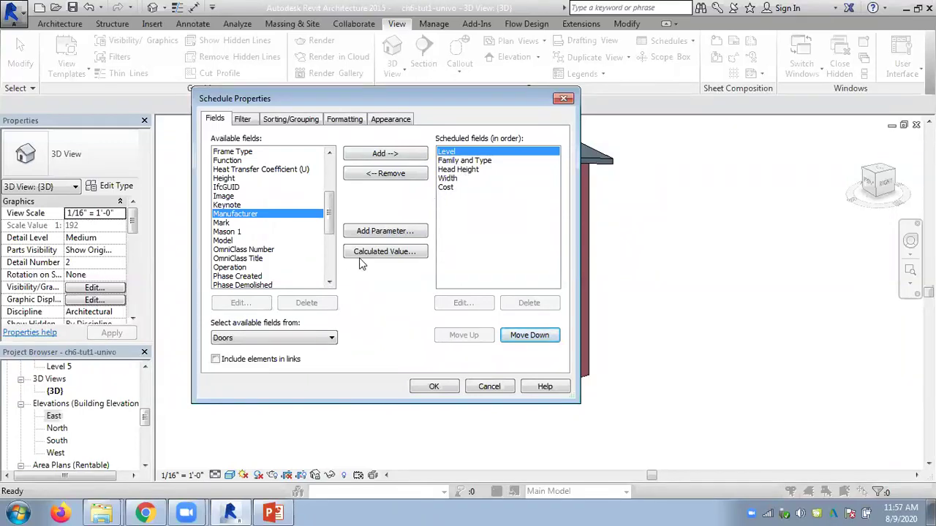
pyautogui.click(215, 360)
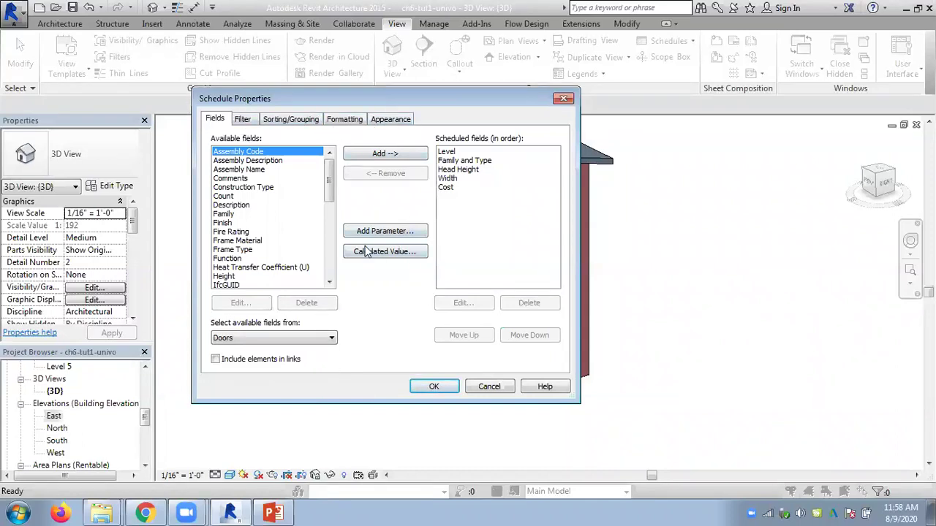
pyautogui.click(437, 383)
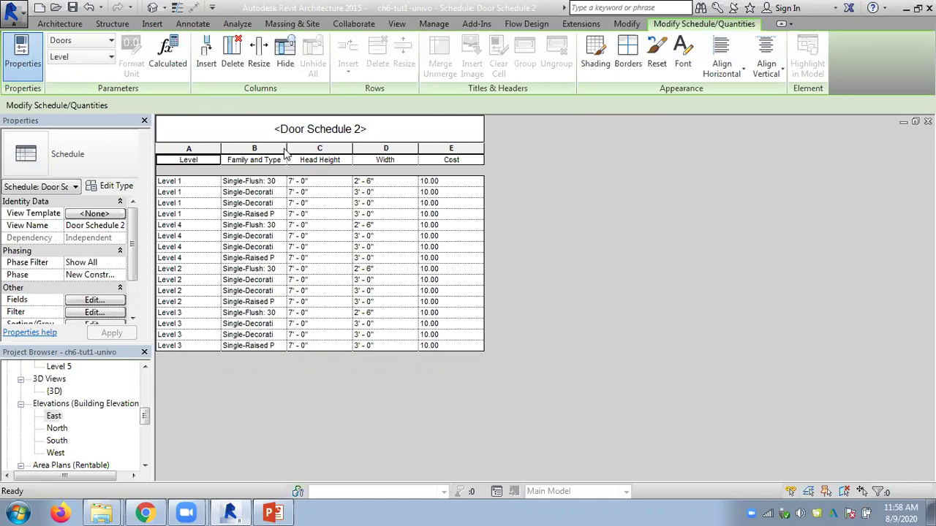
# - Widen the Family and Type column to show full door names, then return to {3D}
pyautogui.moveTo(284, 149); pyautogui.dragTo(301, 149)
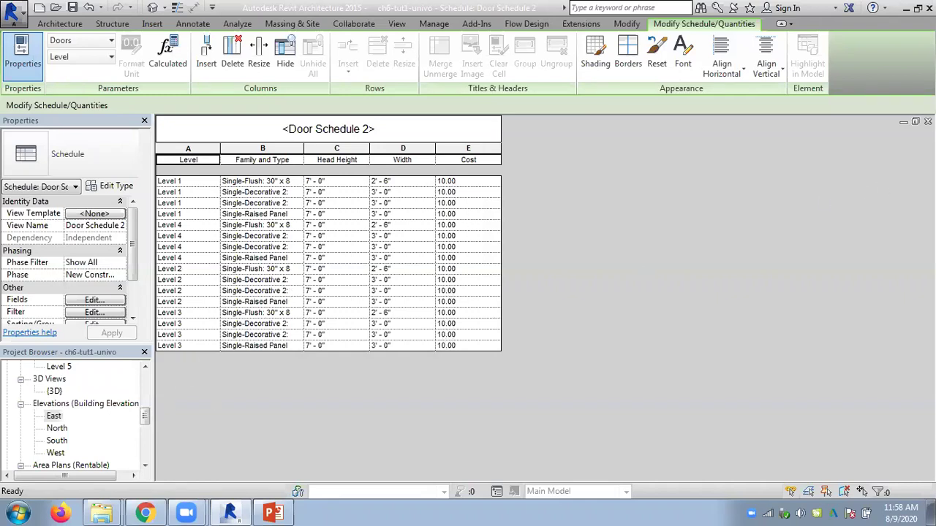
pyautogui.hotkey('ctrl', 'Tab')
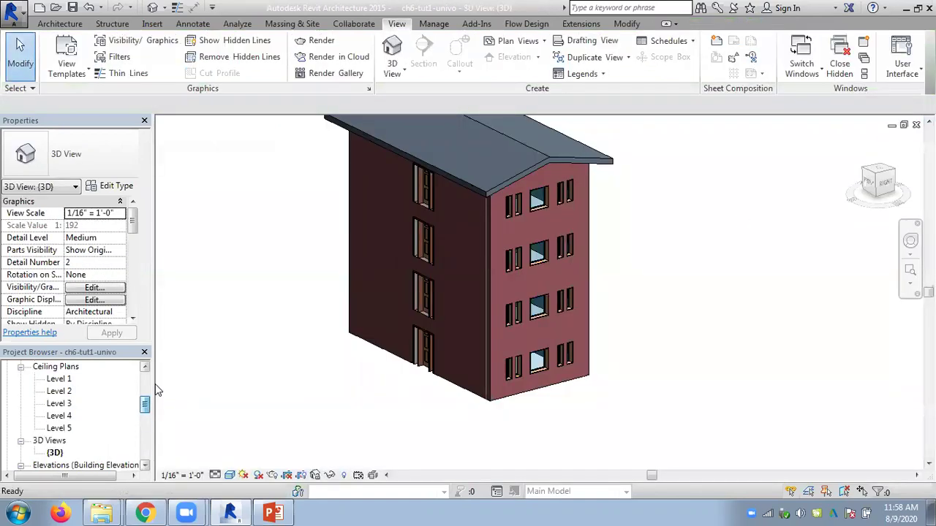
# - Set the Single-Raised Panel with Sidelights door type's Cost to 5.00 from the Level 1 plan
pyautogui.scroll(5, 73, 409)
pyautogui.doubleClick(59, 415)
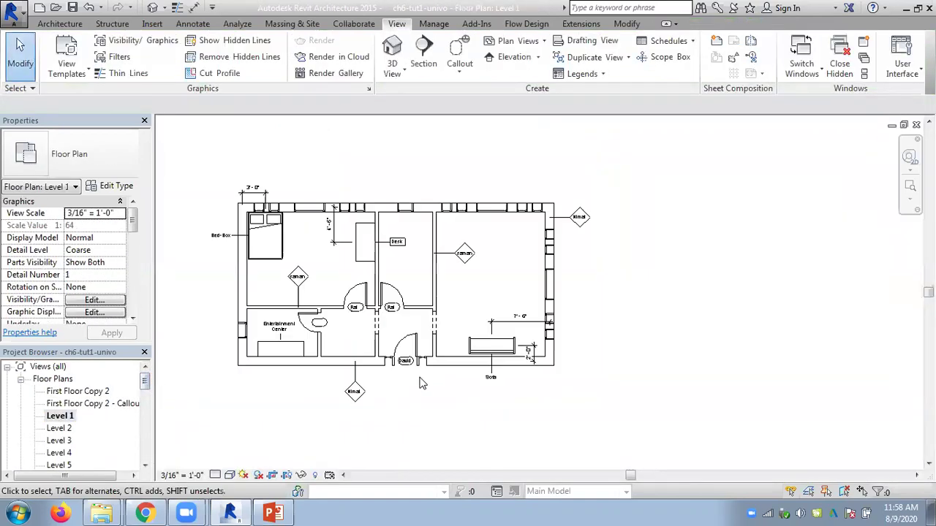
pyautogui.click(421, 346)
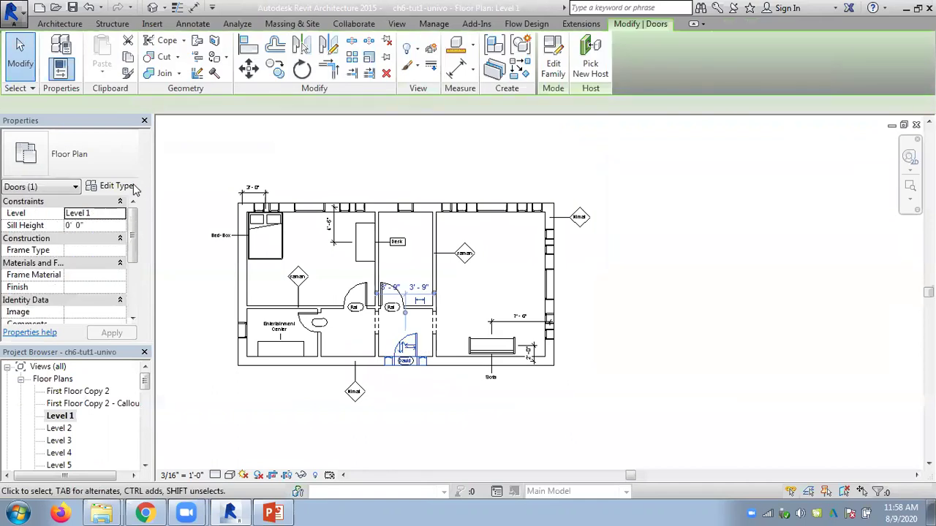
pyautogui.click(125, 187)
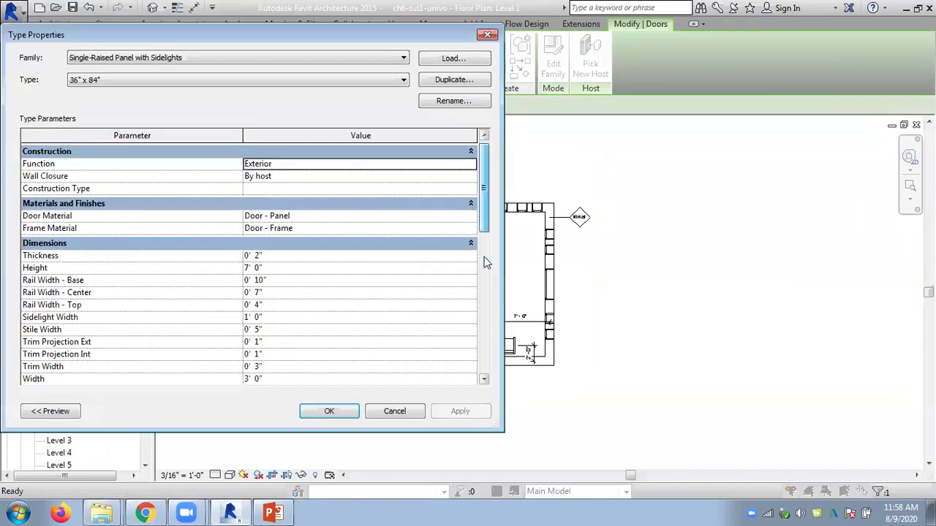
pyautogui.click(487, 261)
pyautogui.click(263, 173)
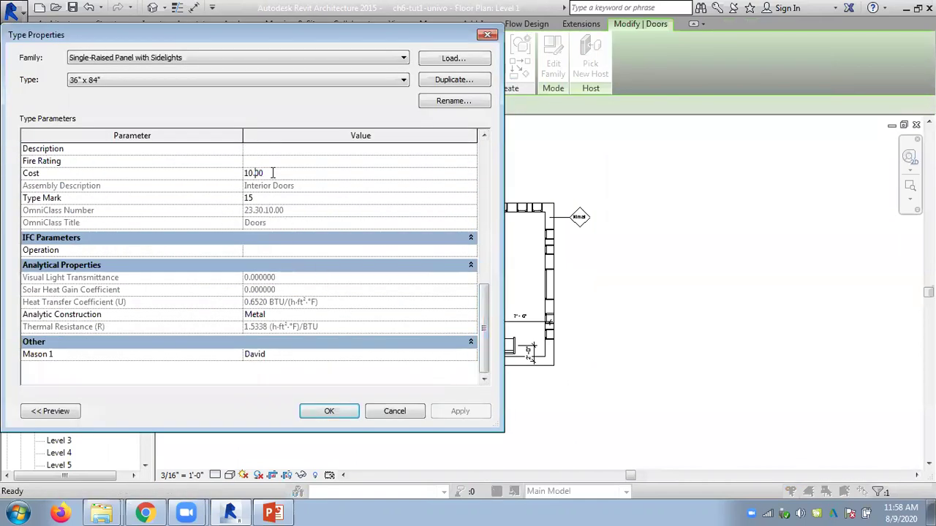
pyautogui.write('5')
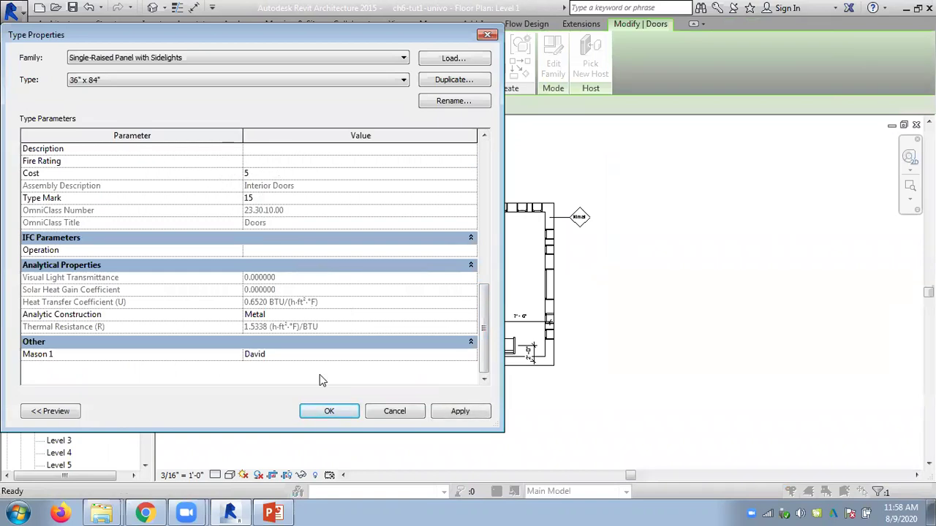
pyautogui.click(339, 416)
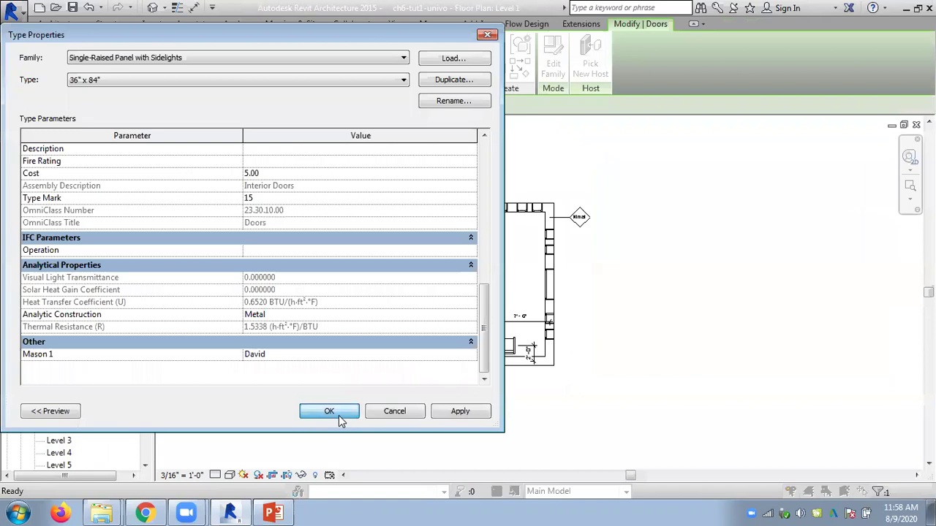
# - Open Door Schedule 2 from the Project Browser
pyautogui.click(145, 415)
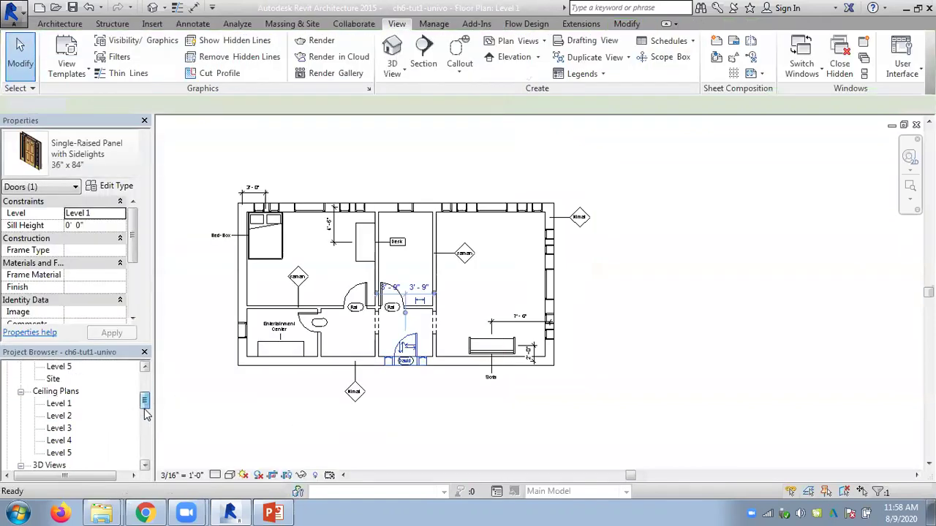
pyautogui.moveTo(145, 414); pyautogui.dragTo(79, 448)
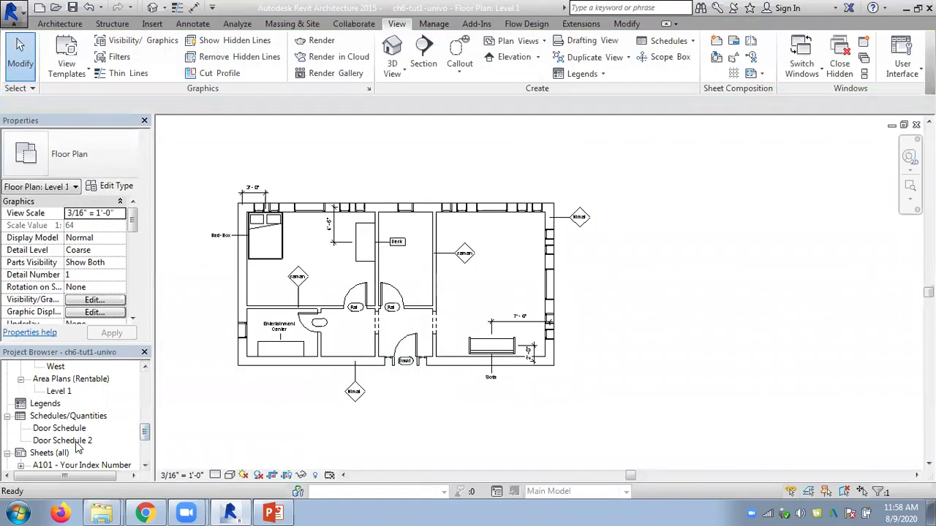
pyautogui.doubleClick(70, 441)
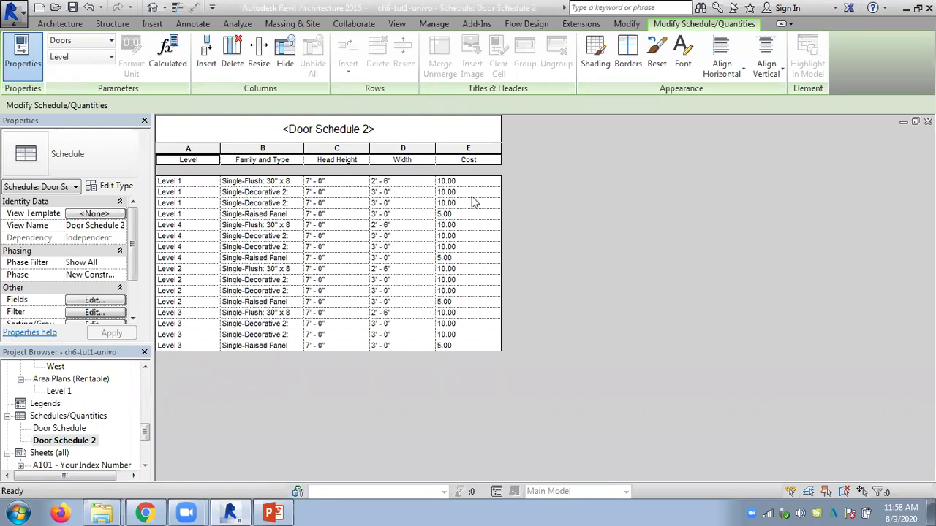
# - Tile the windows and close the Wall Tag, 3D and Door Tag views without saving
pyautogui.click(397, 23)
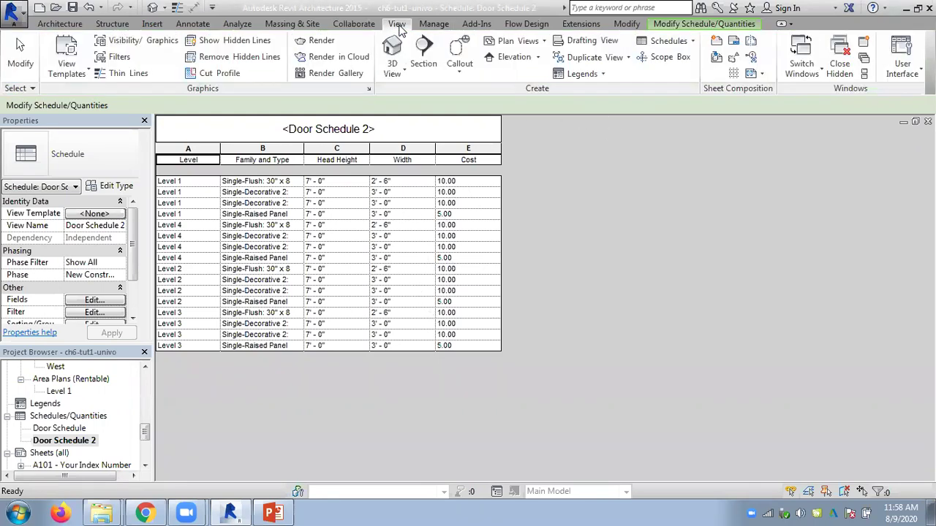
pyautogui.click(866, 75)
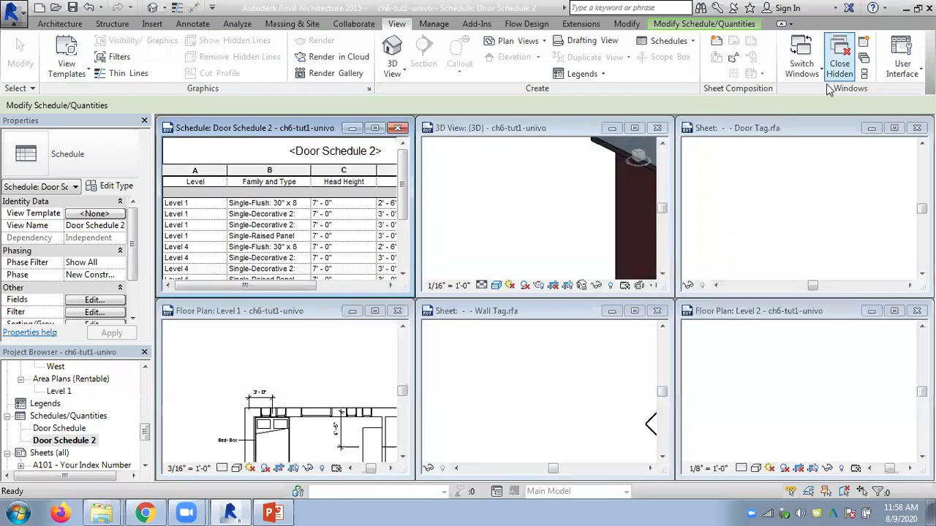
pyautogui.click(660, 313)
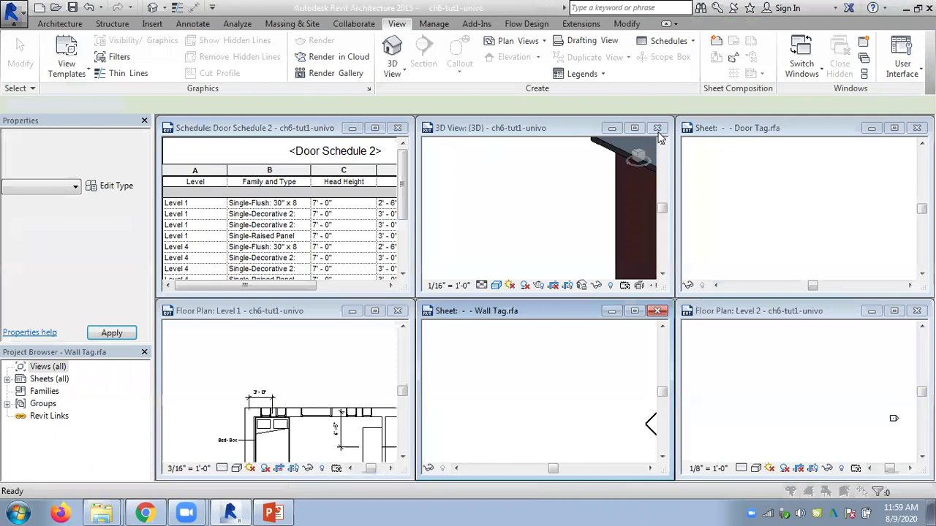
pyautogui.click(515, 258)
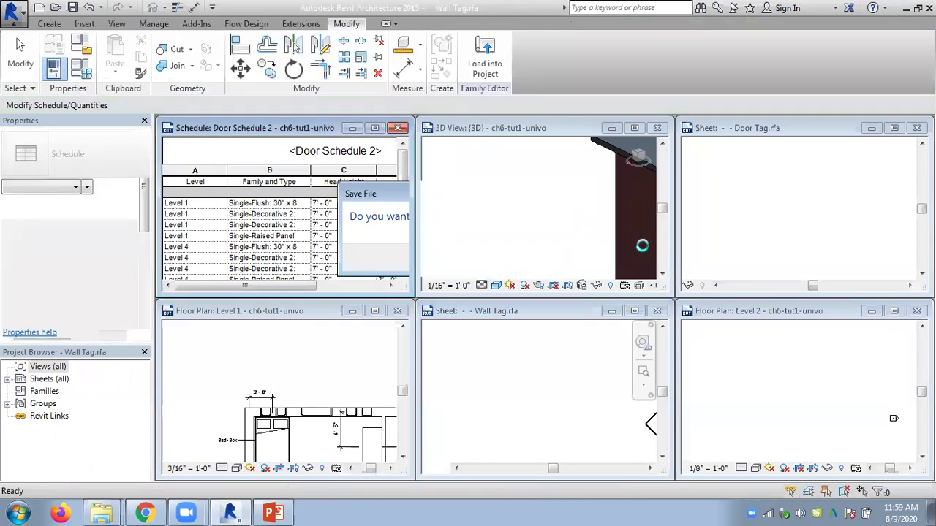
pyautogui.click(658, 130)
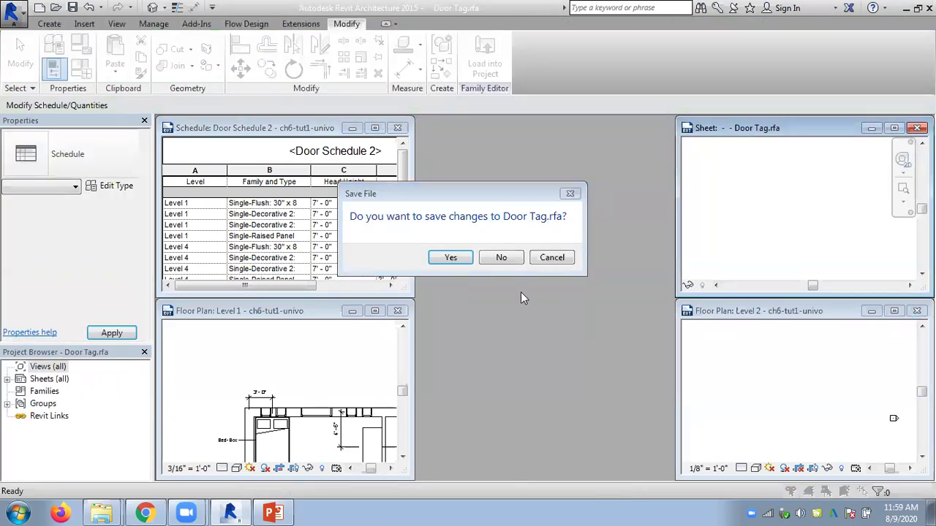
pyautogui.click(501, 257)
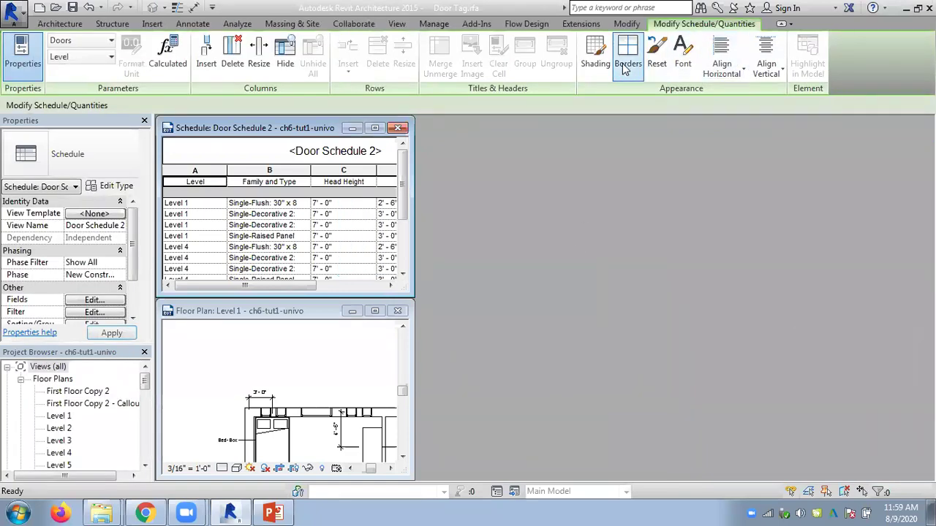
pyautogui.click(404, 26)
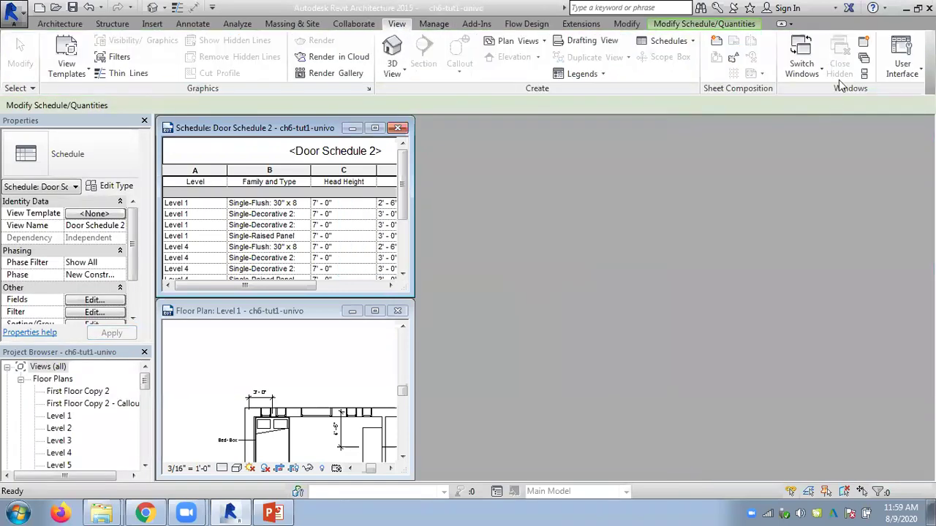
# - Tile the Level 1 plan beside Door Schedule 2 and adjust the plan view
pyautogui.click(864, 74)
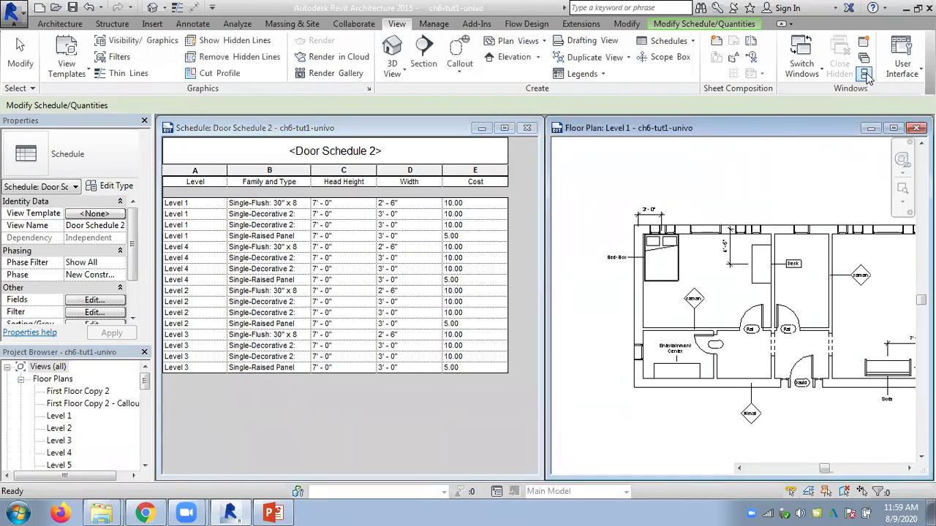
pyautogui.click(865, 75)
pyautogui.scroll(-2, 370, 194)
pyautogui.scroll(1, 372, 219)
pyautogui.scroll(1, 373, 252)
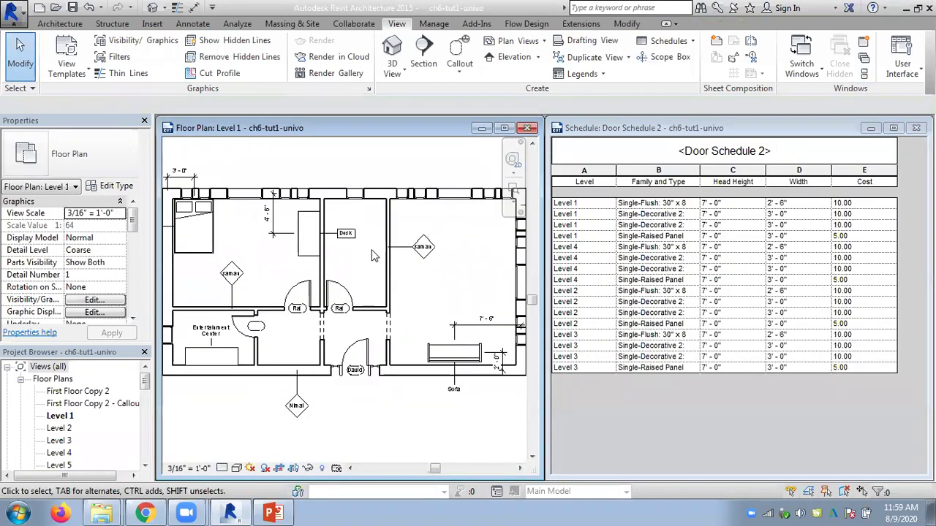
pyautogui.click(652, 392)
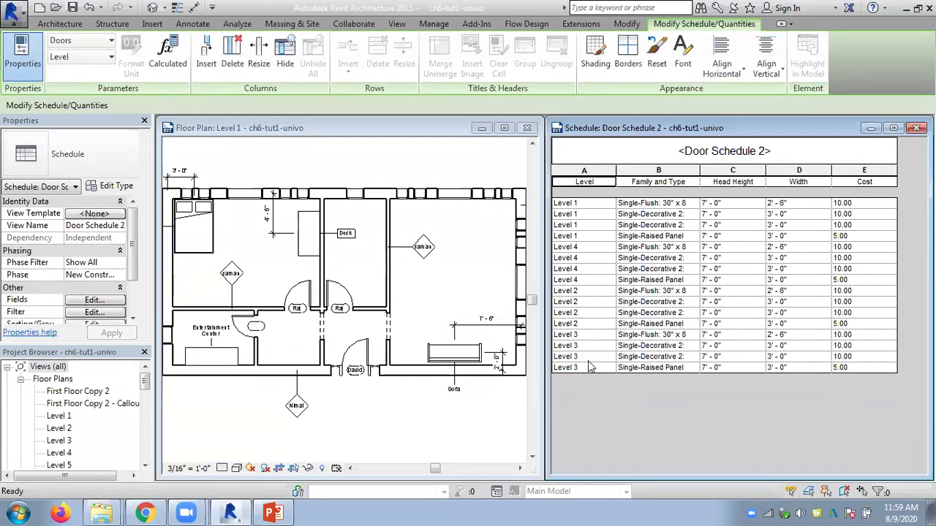
pyautogui.click(366, 168)
pyautogui.rightClick(360, 176)
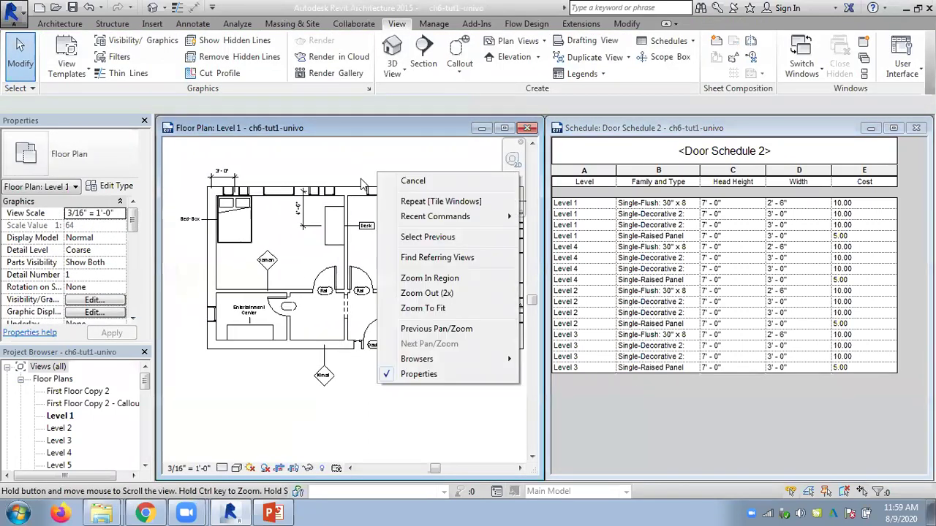
pyautogui.moveTo(342, 176); pyautogui.dragTo(361, 177, button='middle')
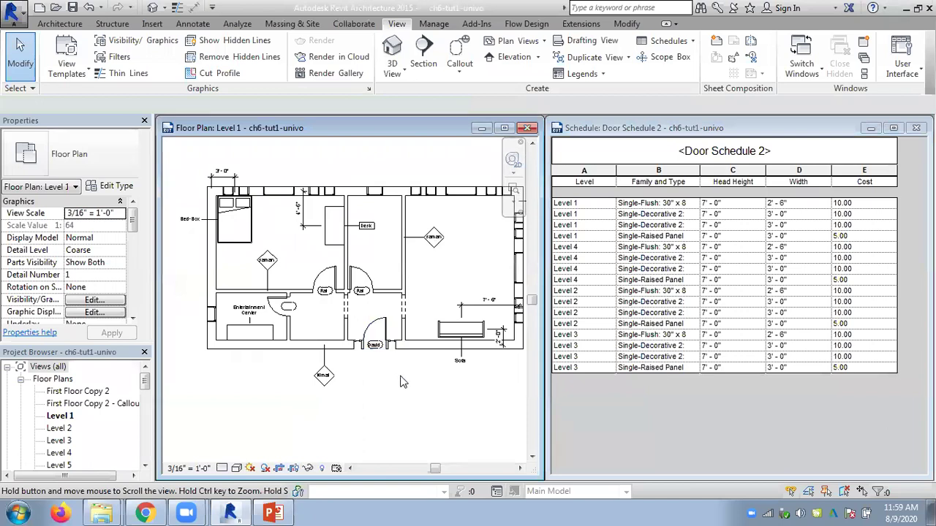
pyautogui.moveTo(410, 383); pyautogui.dragTo(399, 388, button='middle')
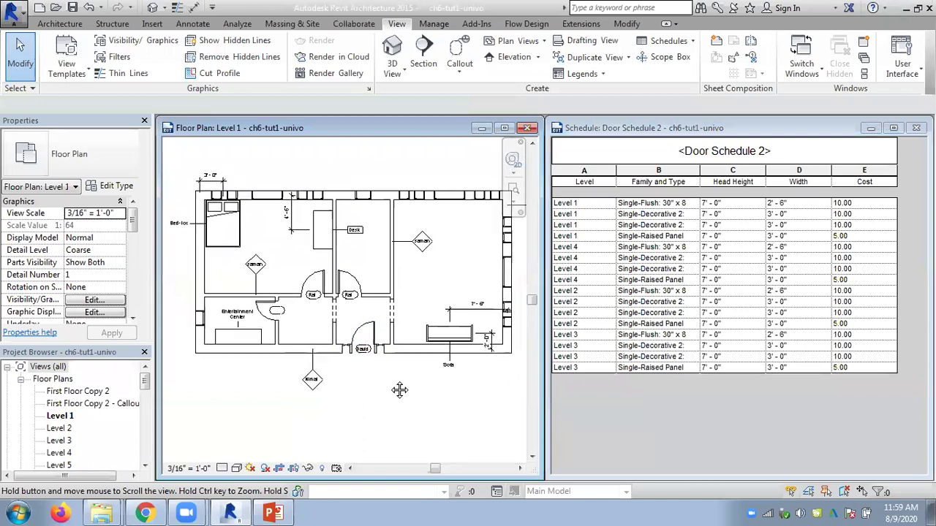
# - Delete three Level 1 doors to watch the schedule update, then undo the deletions
pyautogui.click(379, 338)
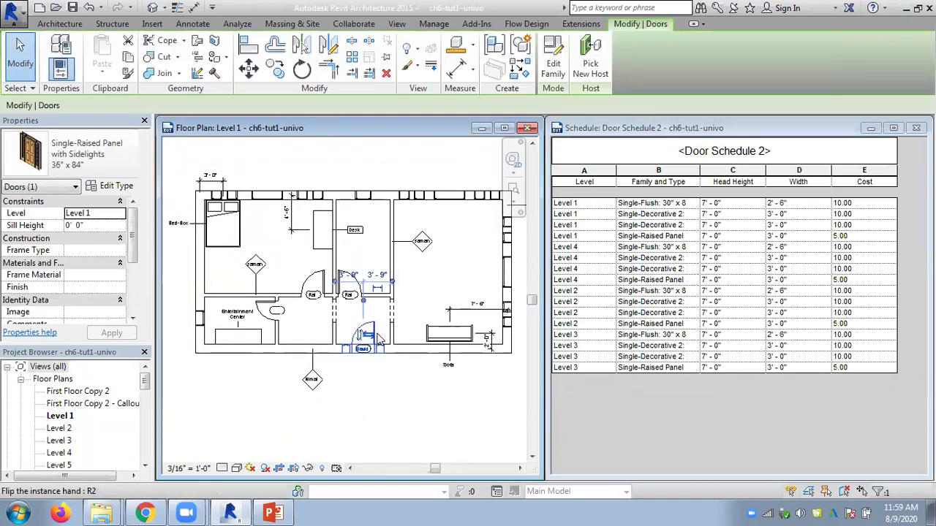
pyautogui.press('Delete')
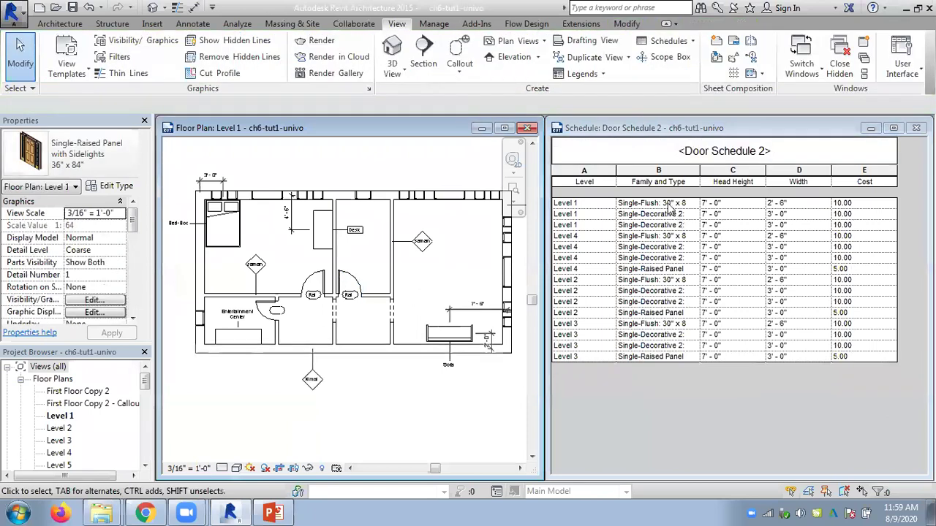
pyautogui.click(354, 288)
pyautogui.press('Delete')
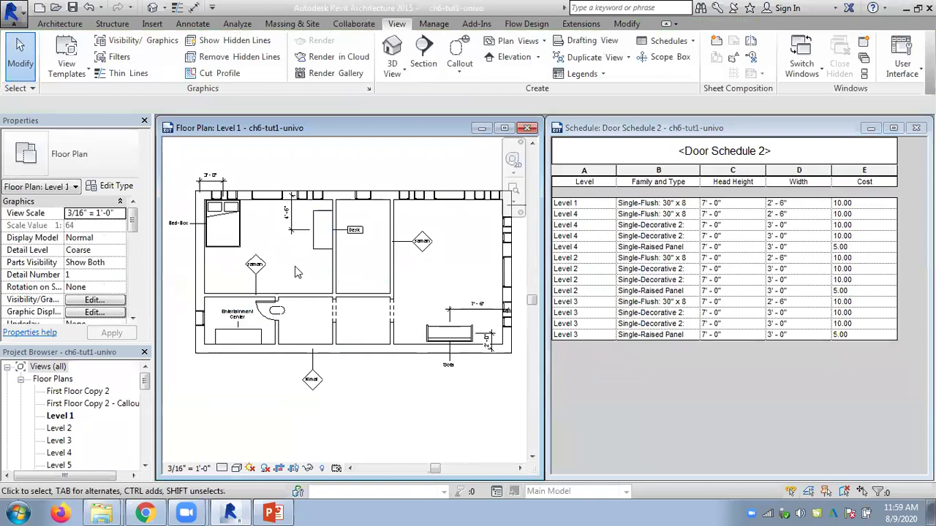
pyautogui.click(270, 310)
pyautogui.press('Delete')
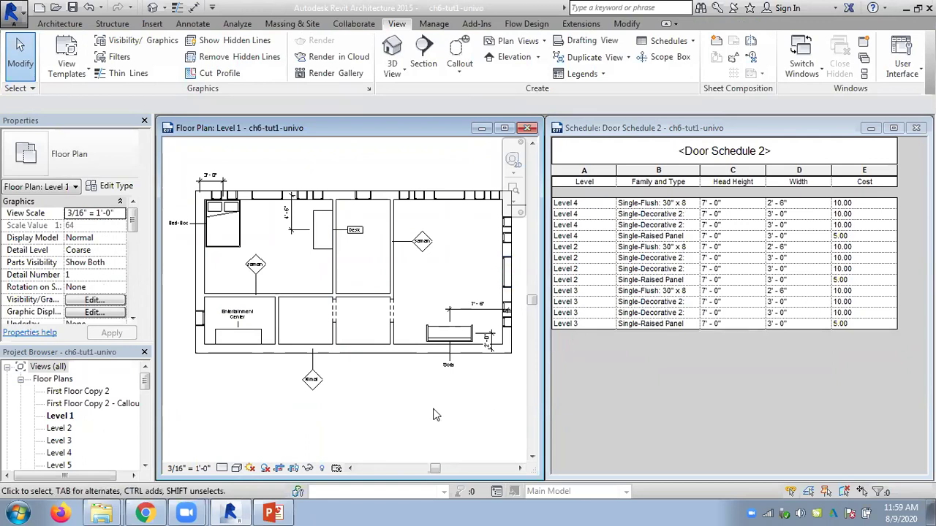
pyautogui.hotkey('ctrl', 'z')
pyautogui.hotkey('ctrl', 'z')
pyautogui.hotkey('ctrl', 'z')
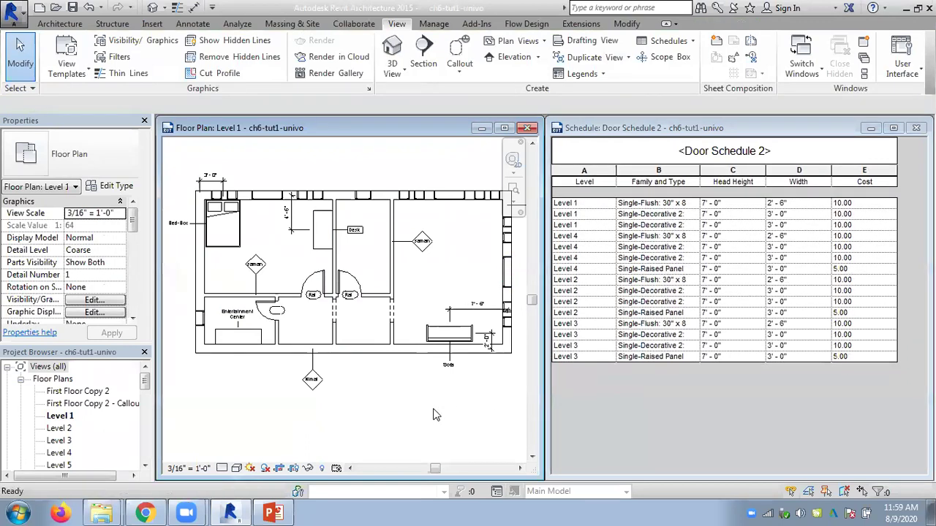
pyautogui.hotkey('ctrl', 'z')
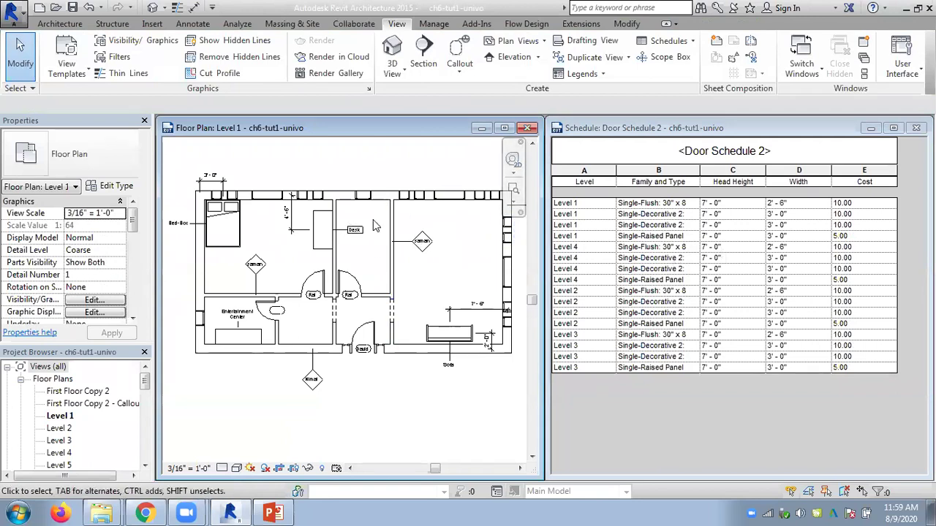
# - Change the first Level 1 door to Single-Raised Panel with Sidelights: 30" x 80"
pyautogui.click(610, 208)
pyautogui.click(680, 205)
pyautogui.click(695, 205)
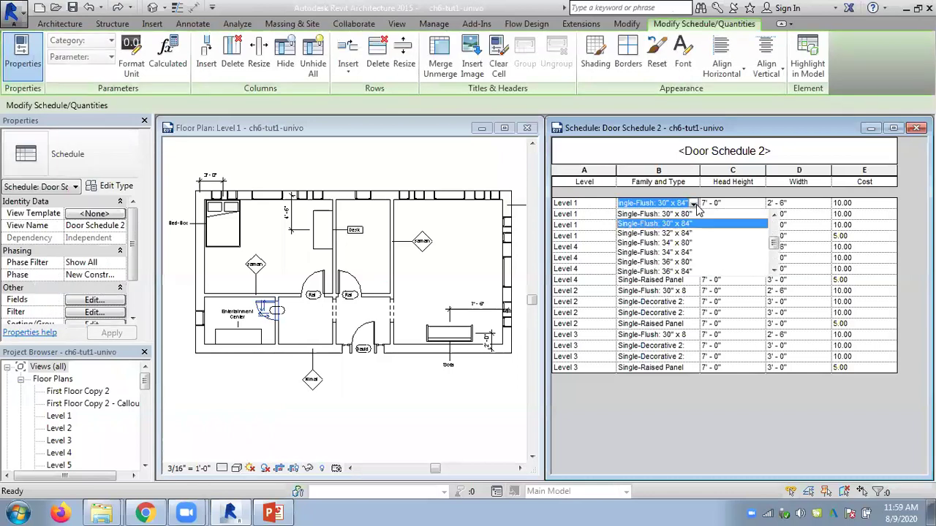
pyautogui.moveTo(777, 244); pyautogui.dragTo(778, 258)
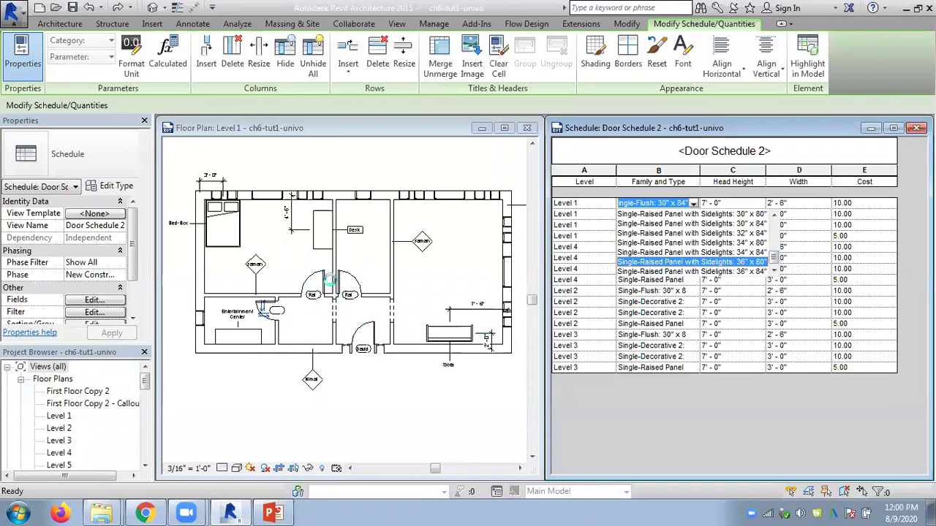
pyautogui.click(380, 277)
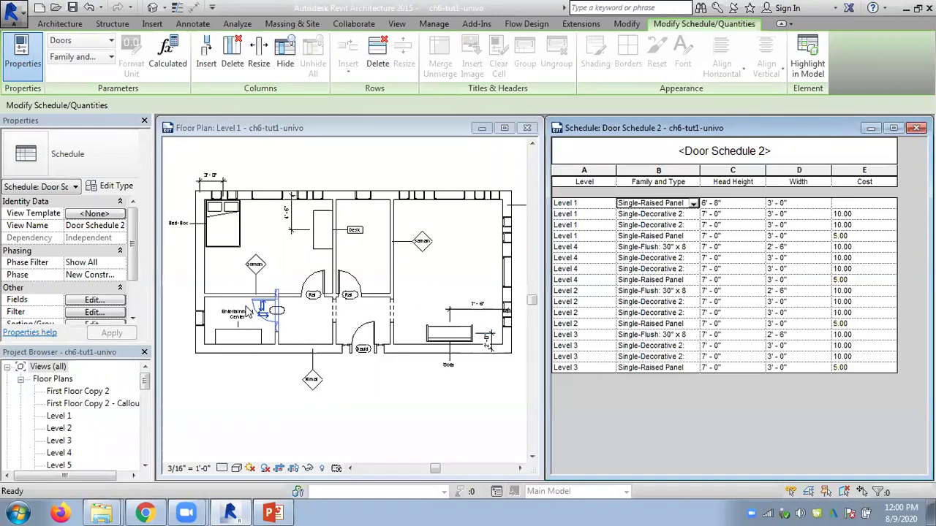
pyautogui.hotkey('ctrl', 'z')
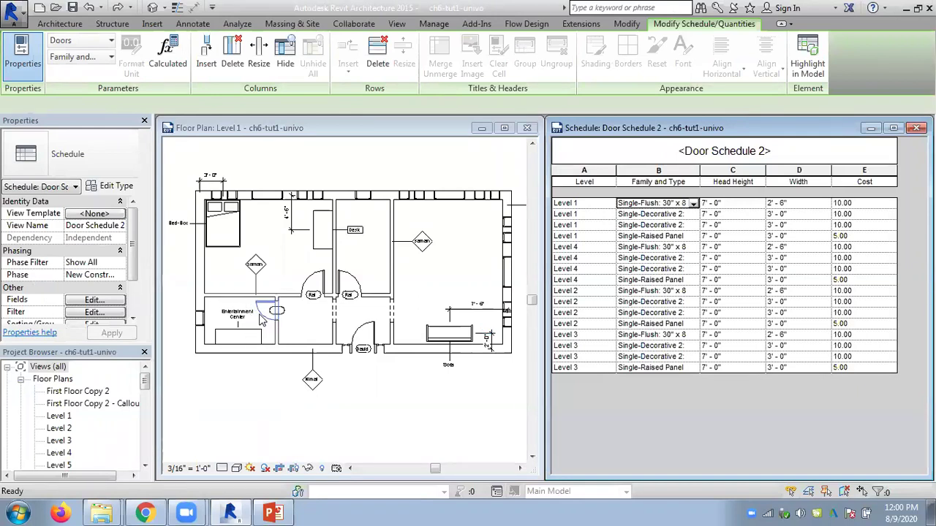
pyautogui.hotkey('ctrl', 'y')
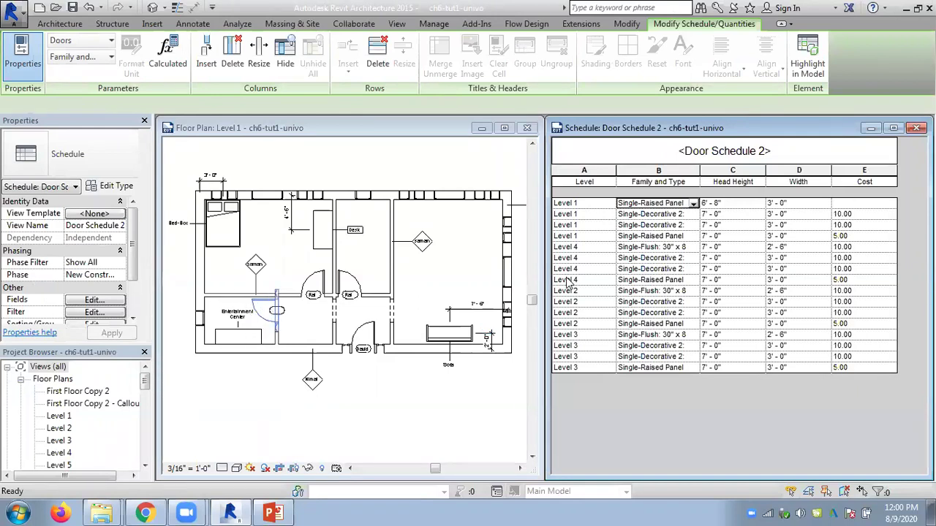
# - Switch a Level 4 door to another Single-Decorative 2 size and locate the retyped door in the plan
pyautogui.click(693, 269)
pyautogui.click(693, 269)
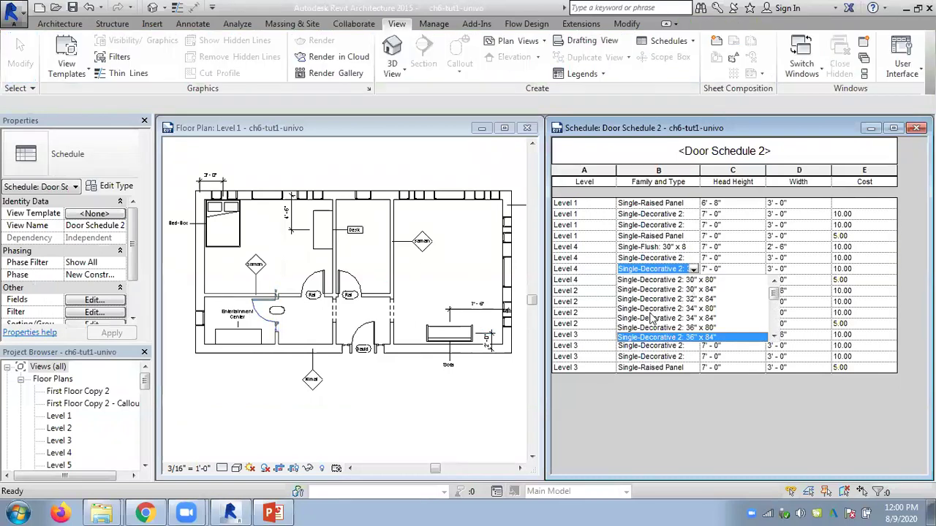
pyautogui.click(369, 377)
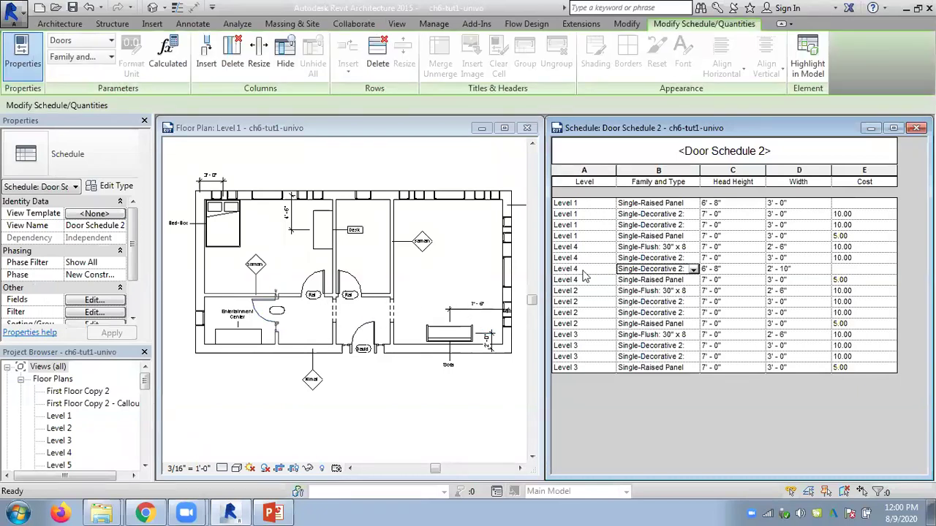
pyautogui.click(694, 269)
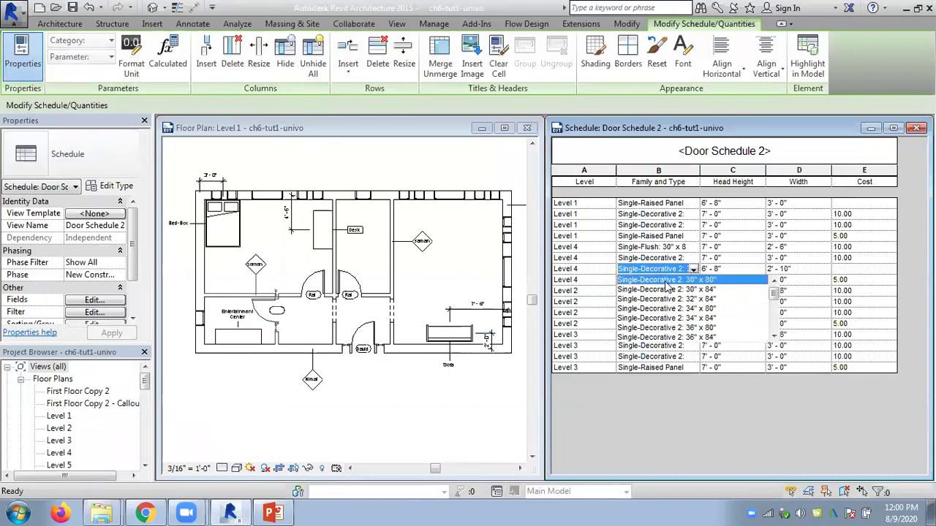
pyautogui.click(693, 203)
pyautogui.click(693, 203)
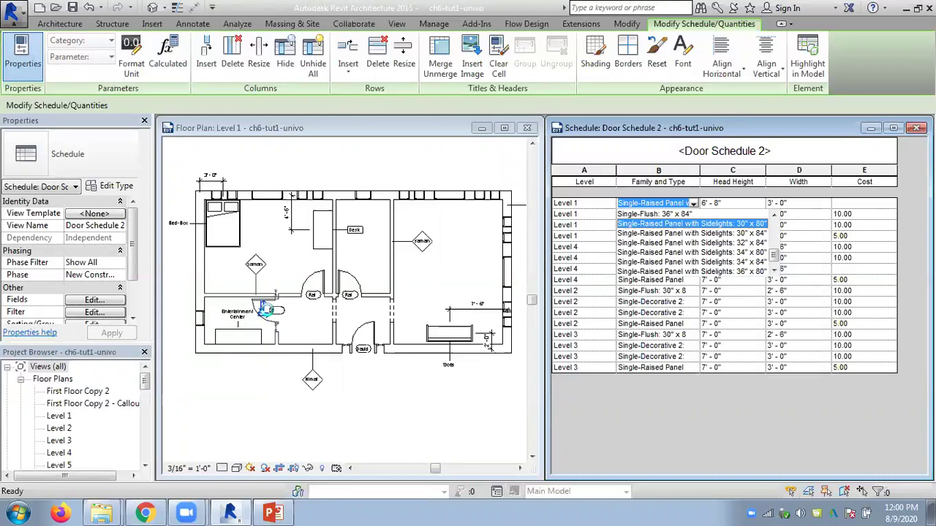
pyautogui.click(267, 308)
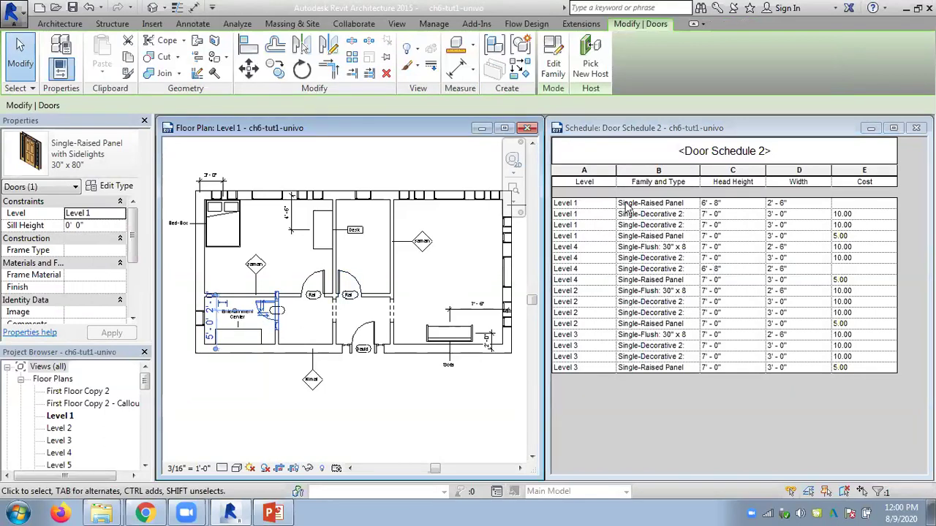
pyautogui.click(580, 207)
# - Delete the first door row from Door Schedule 2, confirm, then undo to restore it
pyautogui.rightClick(583, 209)
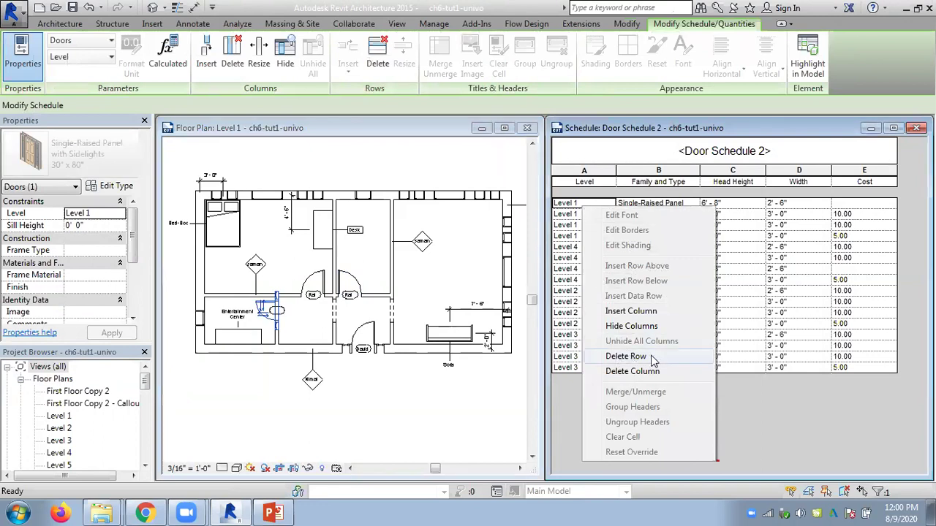
pyautogui.click(625, 356)
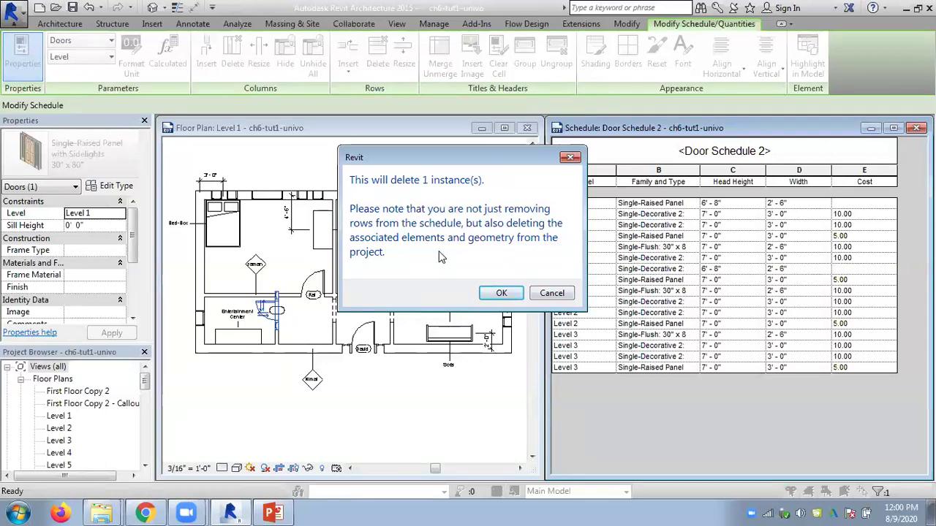
pyautogui.click(502, 293)
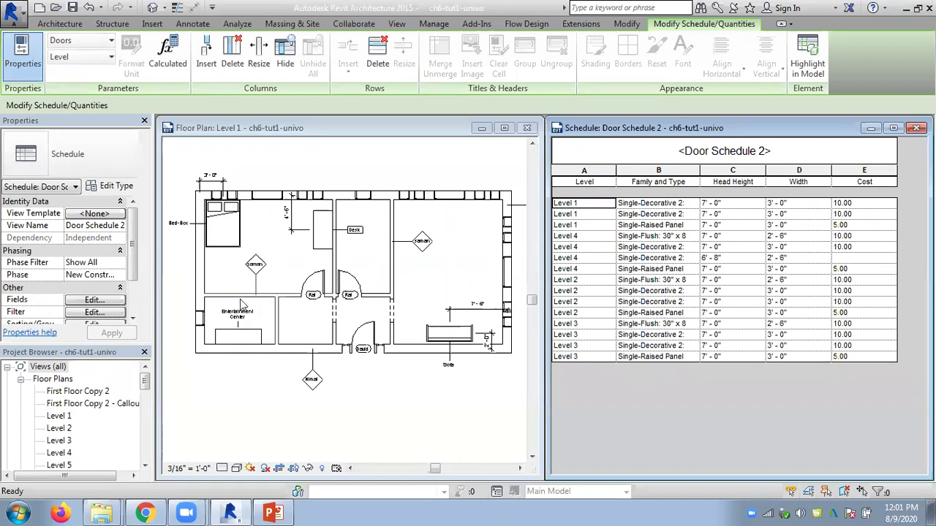
pyautogui.hotkey('ctrl', 'z')
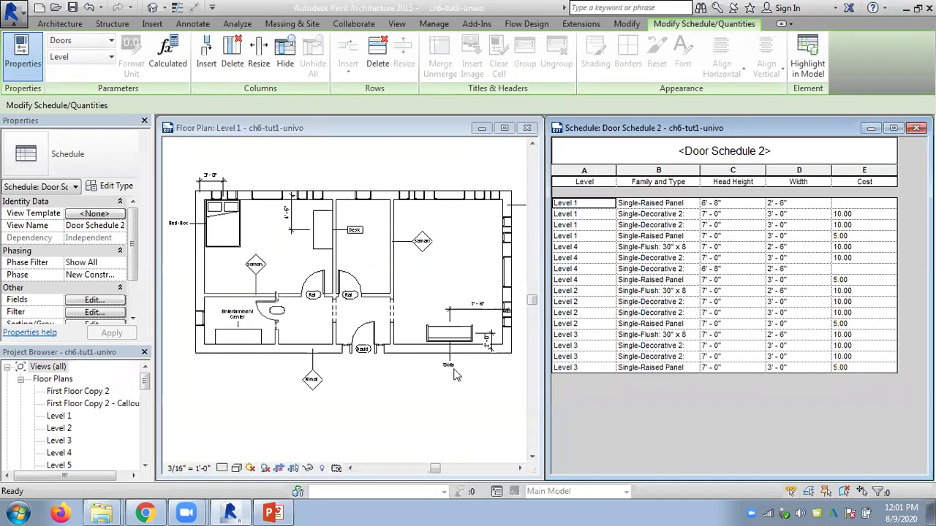
pyautogui.click(450, 393)
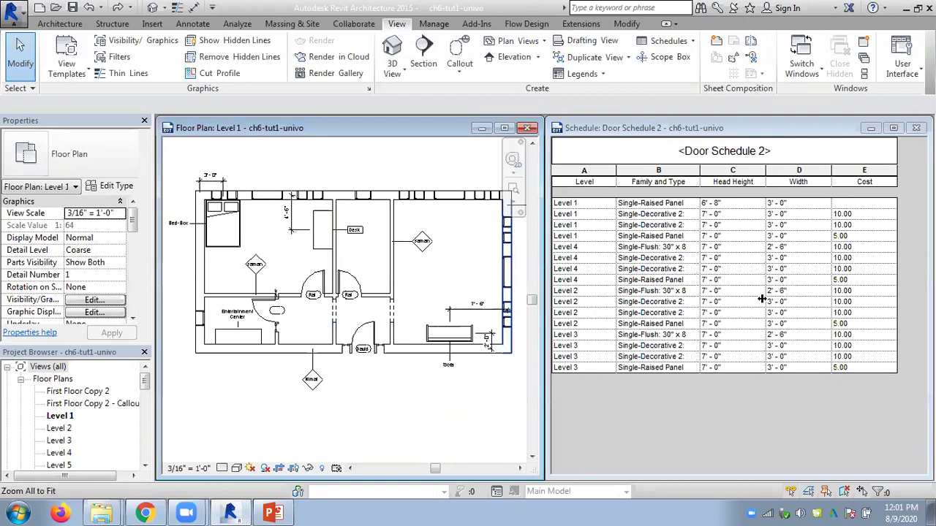
# - Start a new Windows schedule from Schedule/Quantities
pyautogui.click(668, 41)
pyautogui.click(683, 63)
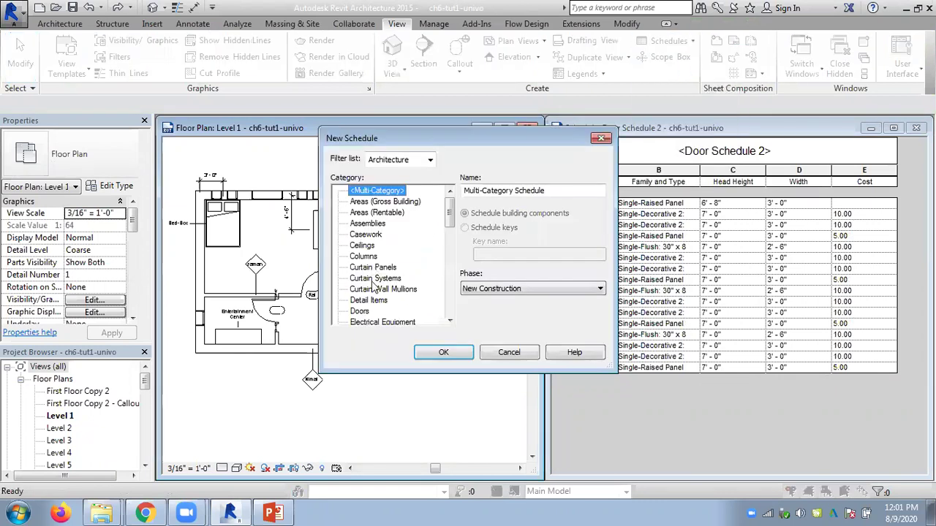
pyautogui.moveTo(450, 223); pyautogui.dragTo(445, 328)
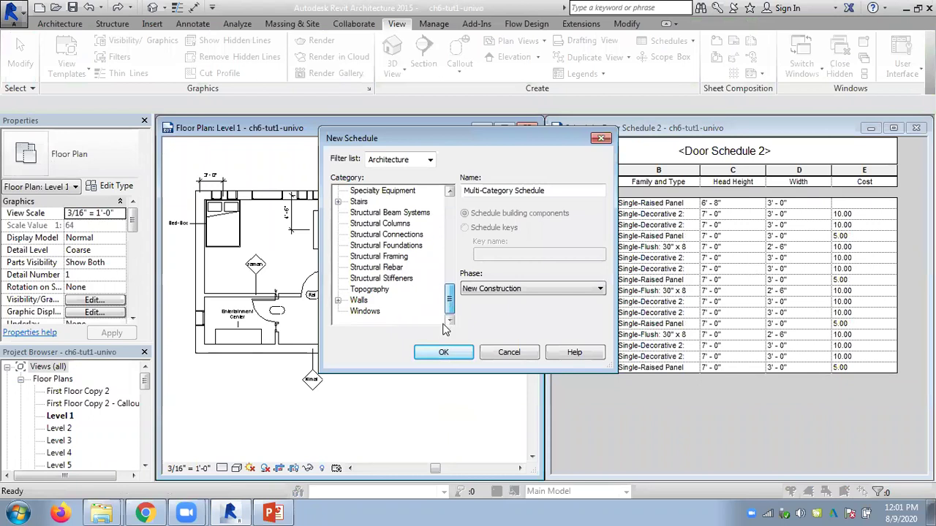
pyautogui.click(365, 311)
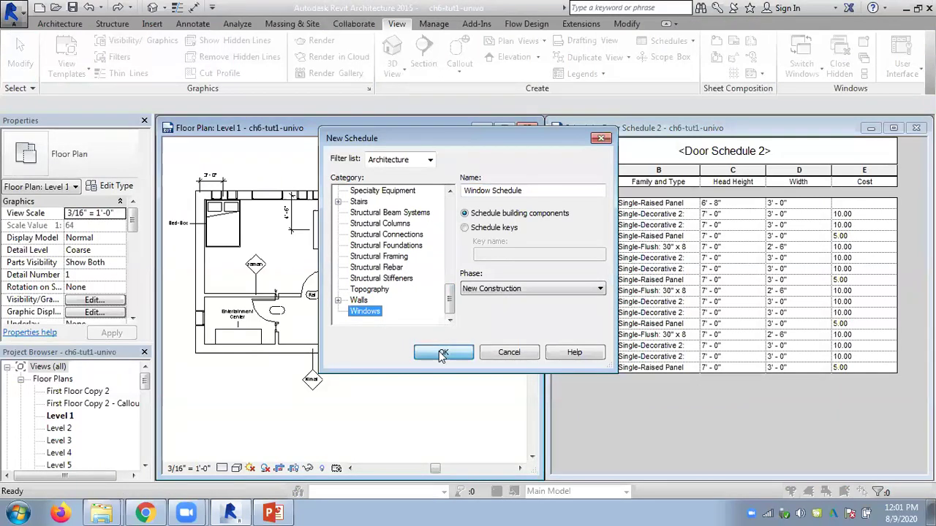
pyautogui.click(439, 352)
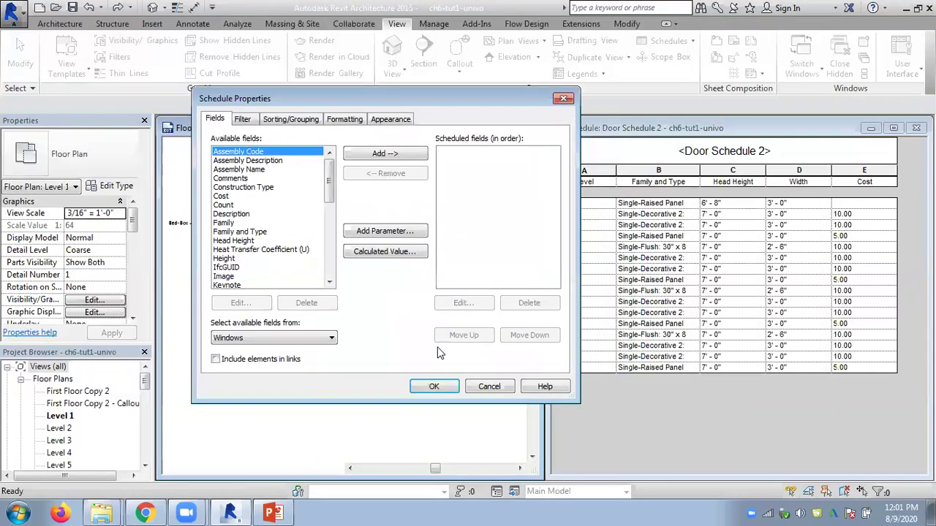
# - Add Family and Type, Level, Cost, Width and Height fields, with Cost moved to the last column
pyautogui.click(255, 232)
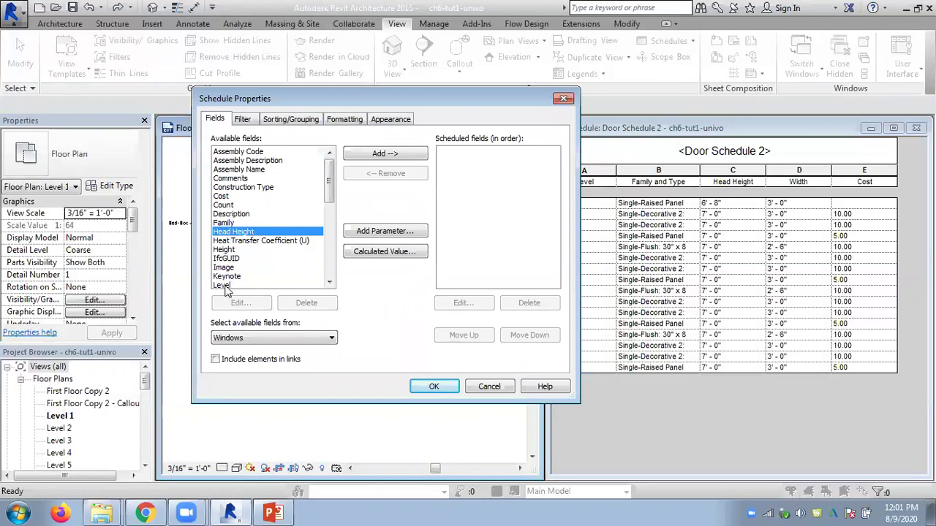
pyautogui.doubleClick(223, 286)
pyautogui.moveTo(329, 185)
pyautogui.mouseDown()
pyautogui.moveTo(330, 255)
pyautogui.moveTo(332, 191)
pyautogui.mouseUp()
pyautogui.doubleClick(234, 168)
pyautogui.doubleClick(245, 277)
pyautogui.doubleClick(233, 214)
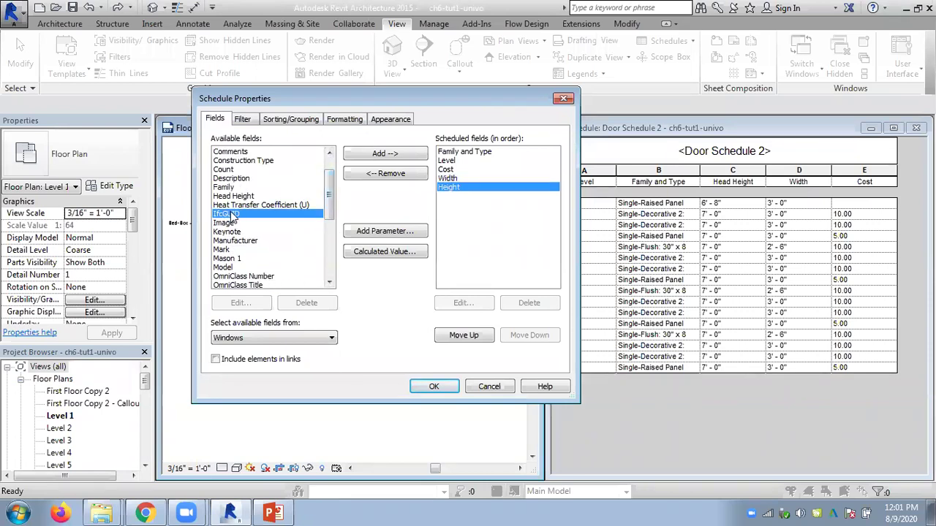
pyautogui.click(445, 169)
pyautogui.click(520, 337)
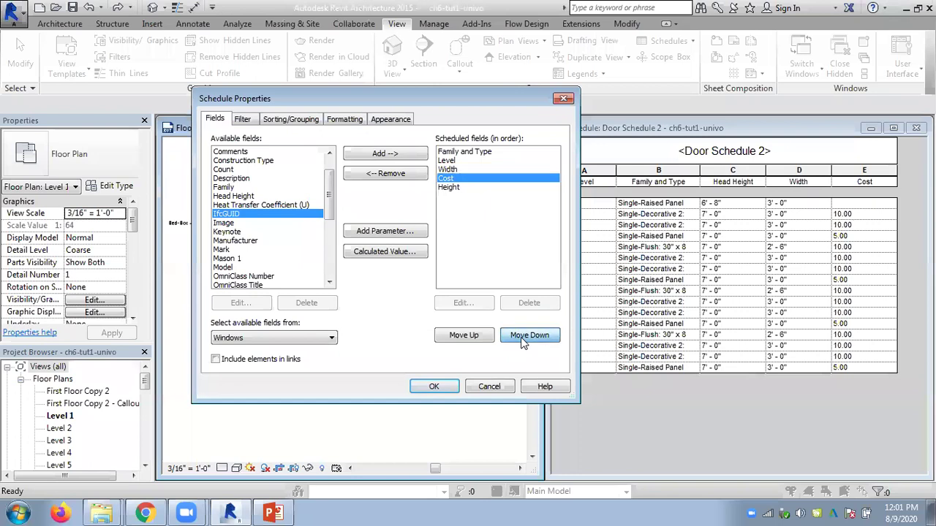
pyautogui.click(521, 337)
pyautogui.click(433, 386)
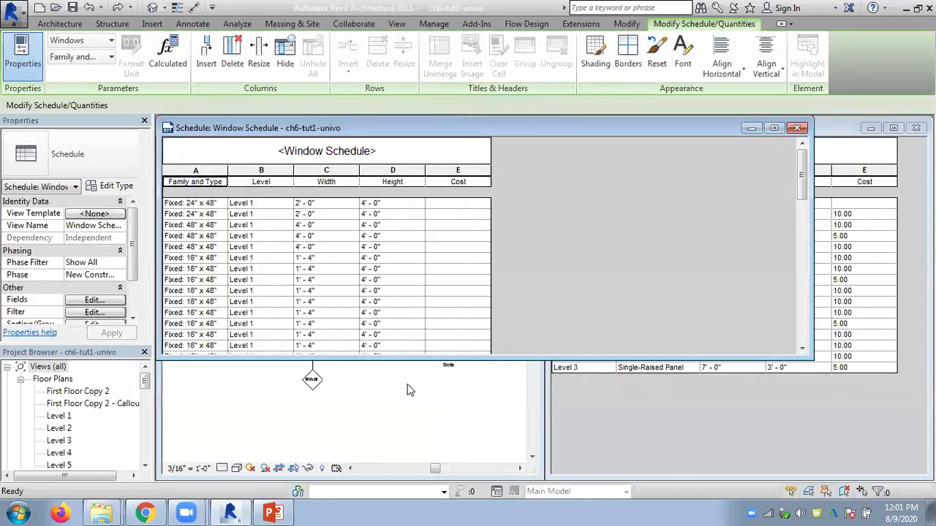
# - Maximize the Window Schedule, scroll through all its rows, then close it
pyautogui.click(775, 129)
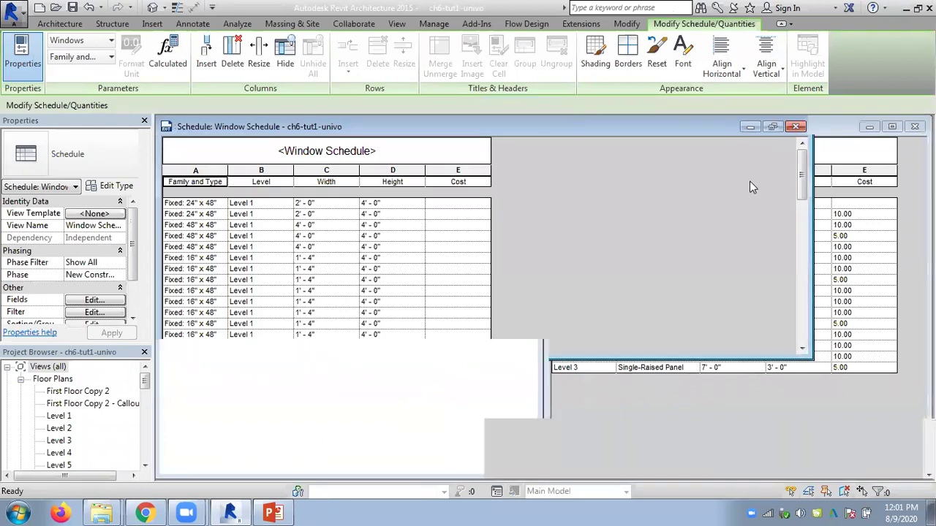
pyautogui.scroll(-5, 726, 241)
pyautogui.scroll(-5, 726, 242)
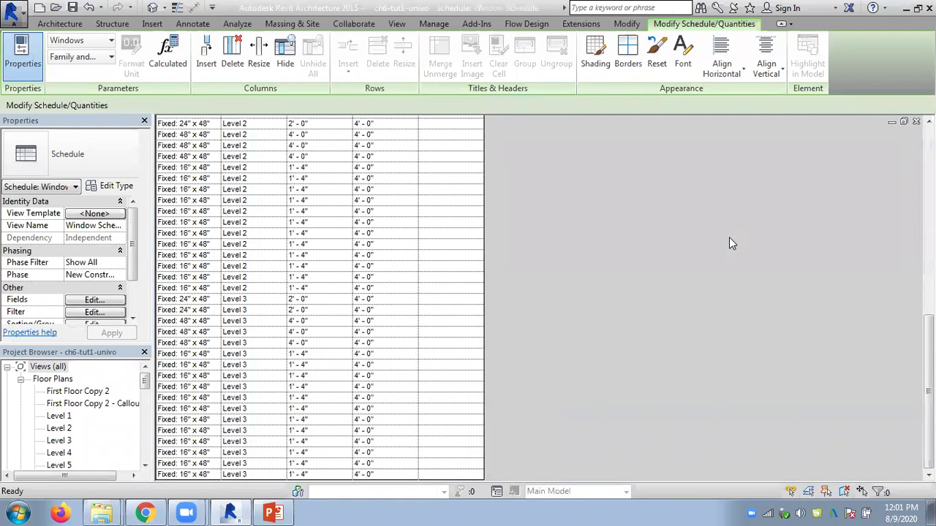
pyautogui.scroll(5, 729, 238)
pyautogui.scroll(5, 726, 230)
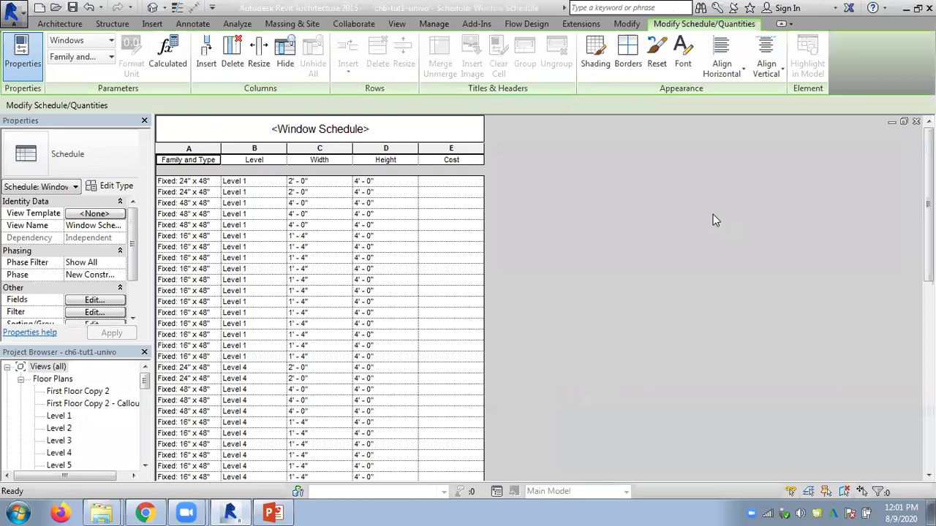
pyautogui.scroll(-5, 686, 202)
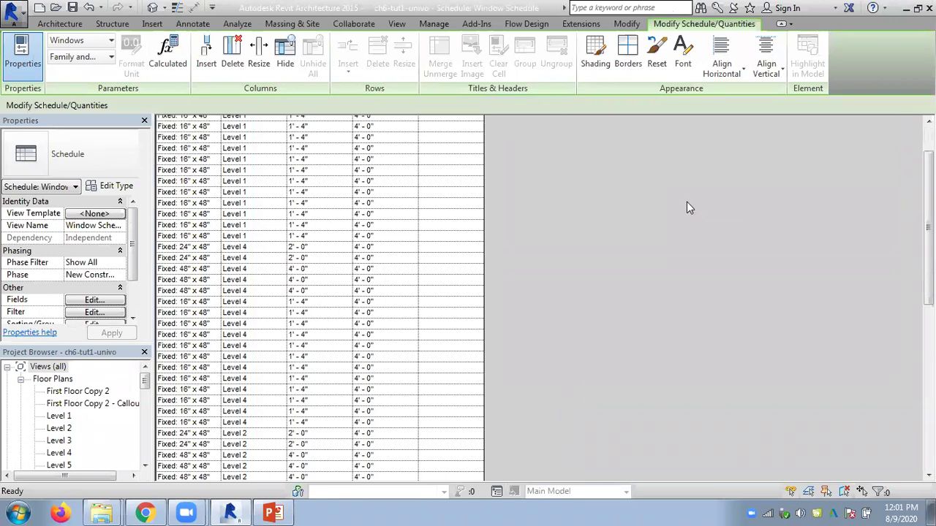
pyautogui.scroll(-3, 686, 202)
pyautogui.scroll(-5, 680, 204)
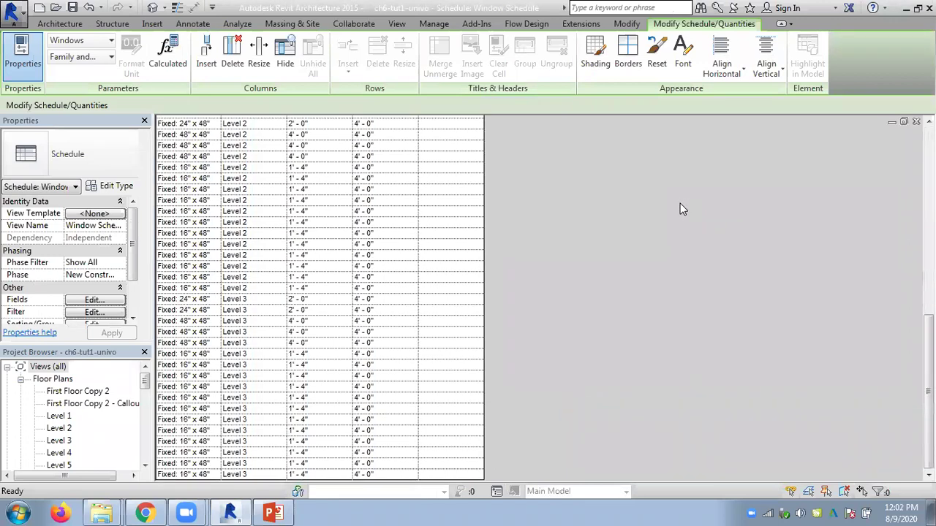
pyautogui.scroll(5, 680, 210)
pyautogui.scroll(5, 667, 212)
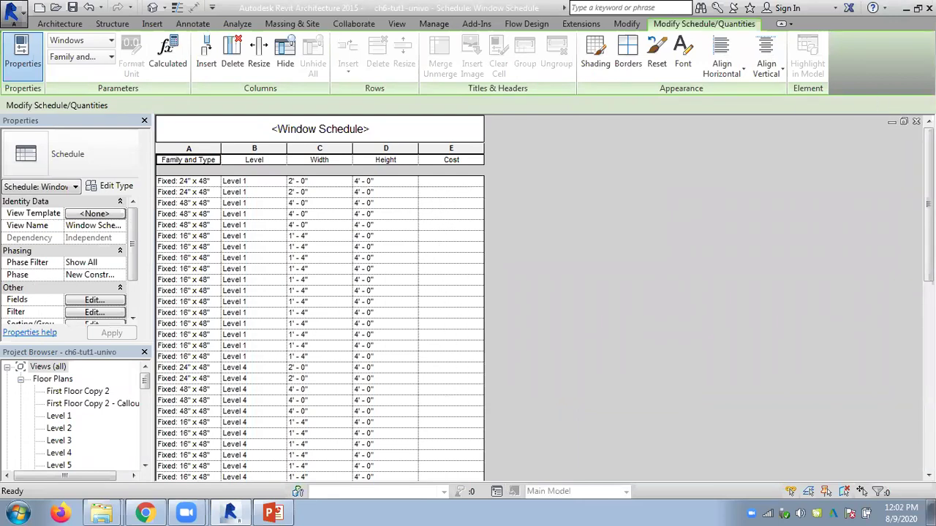
pyautogui.click(916, 121)
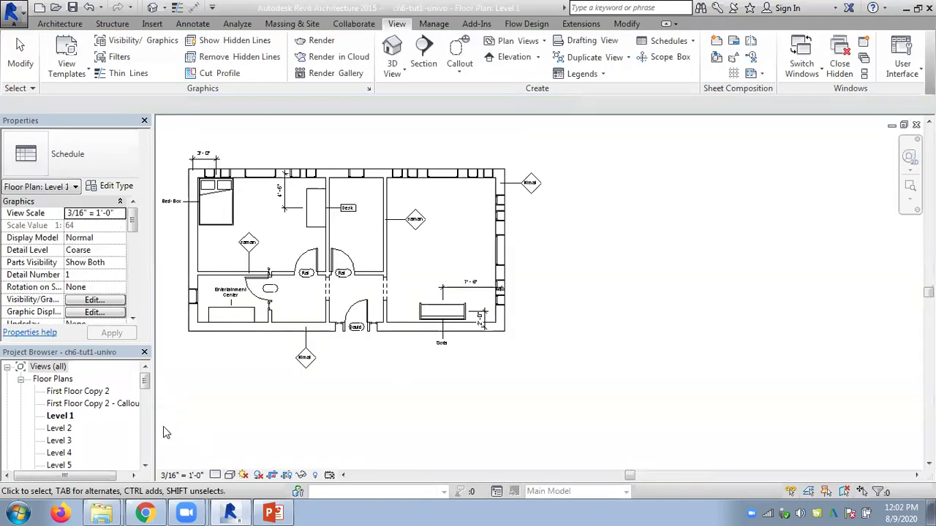
pyautogui.moveTo(145, 380); pyautogui.dragTo(145, 430)
# - Switch between Door Schedule and Door Schedule 2 to compare them, ending on Door Schedule
pyautogui.click(79, 430)
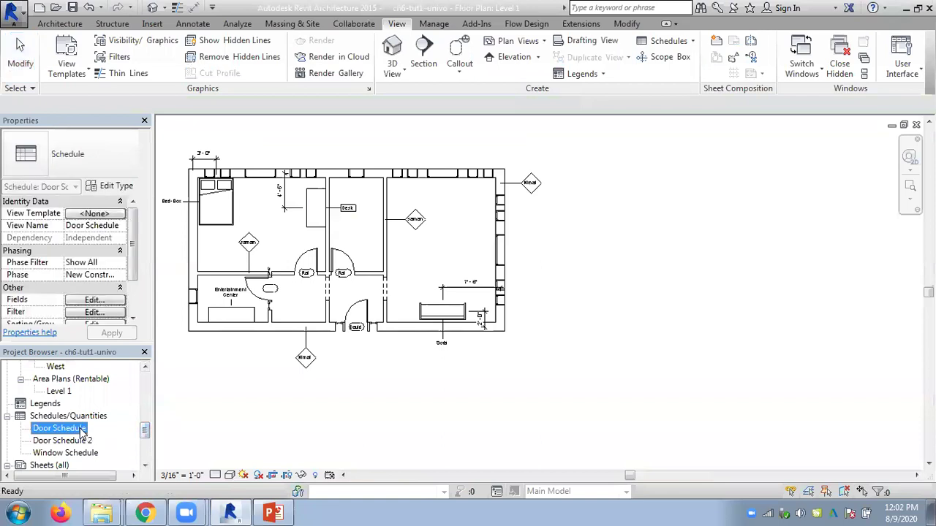
pyautogui.doubleClick(82, 431)
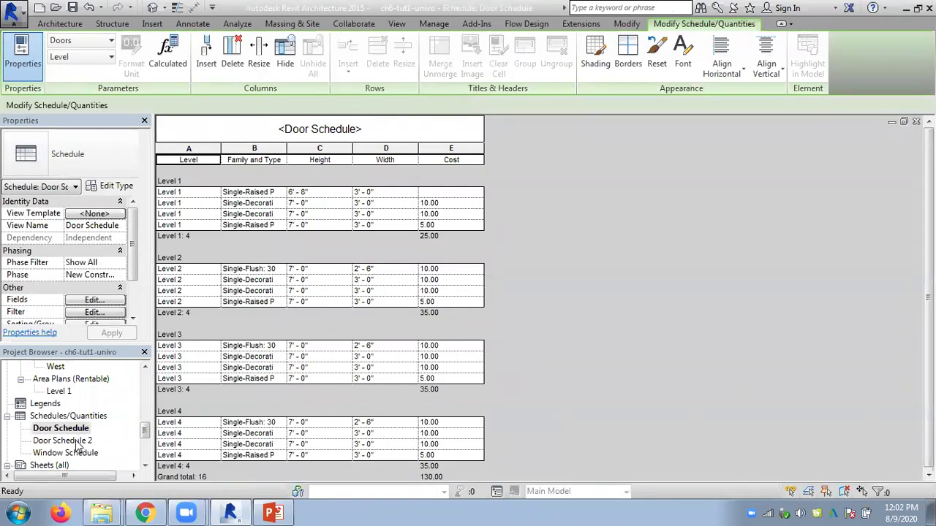
pyautogui.doubleClick(77, 442)
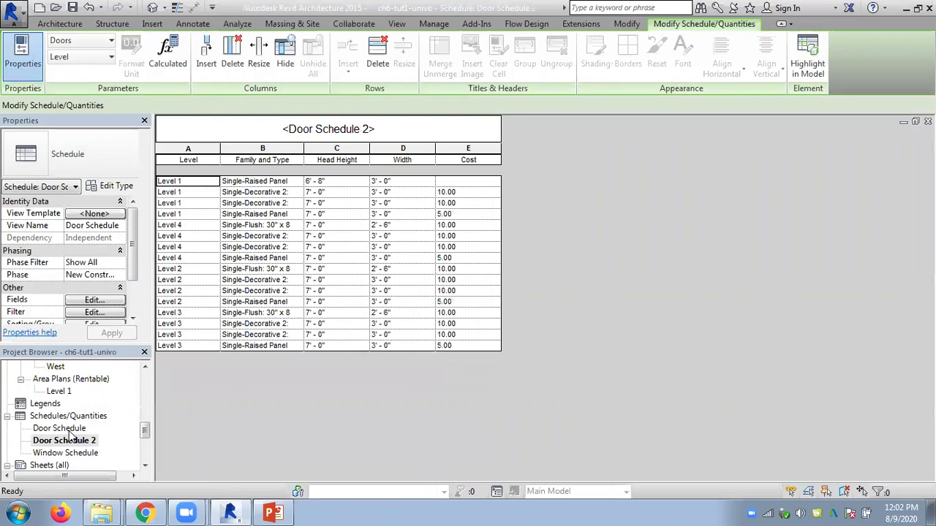
pyautogui.doubleClick(69, 429)
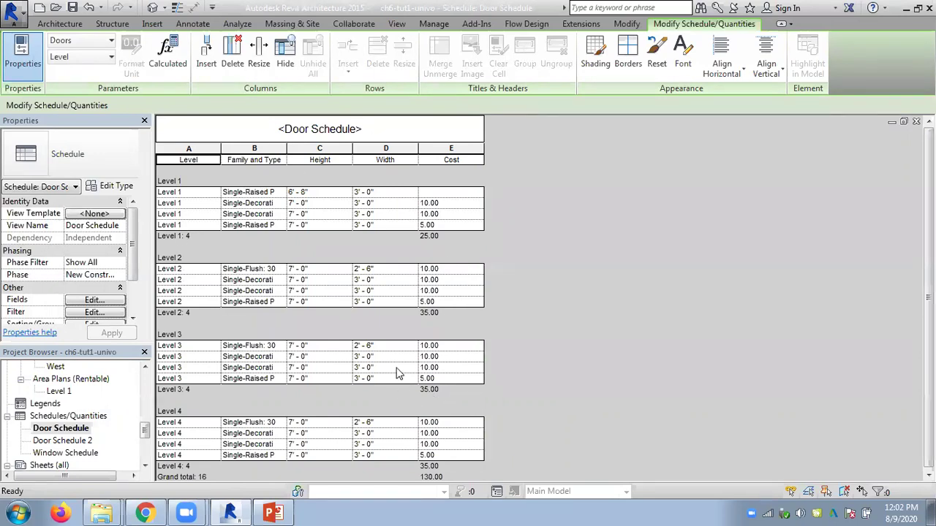
pyautogui.doubleClick(64, 442)
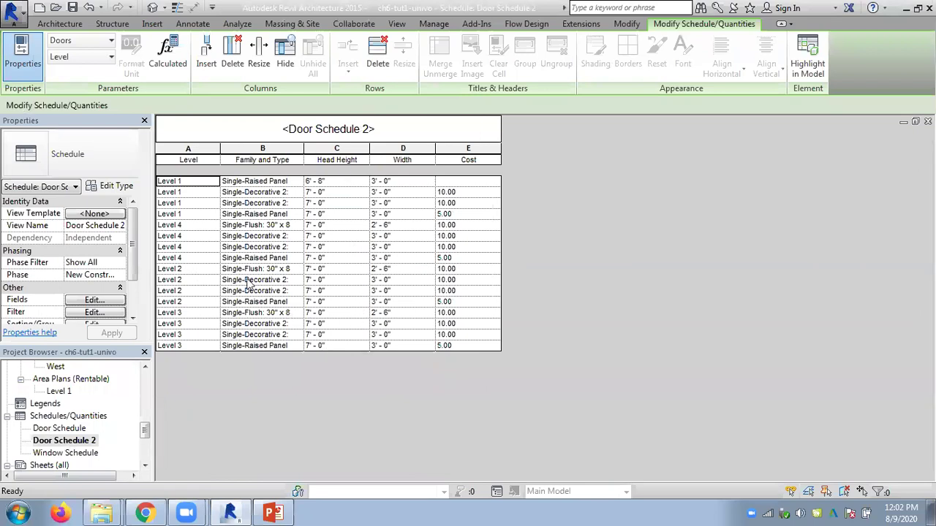
pyautogui.doubleClick(73, 429)
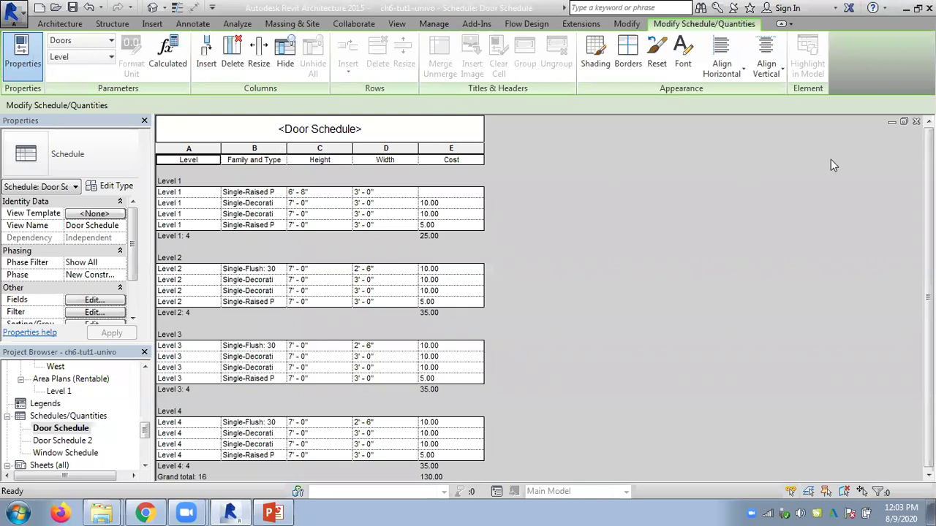
# - Close Door Schedule and set Door Schedule 2's first door to Single-Flush: 30" x 80"
pyautogui.click(916, 122)
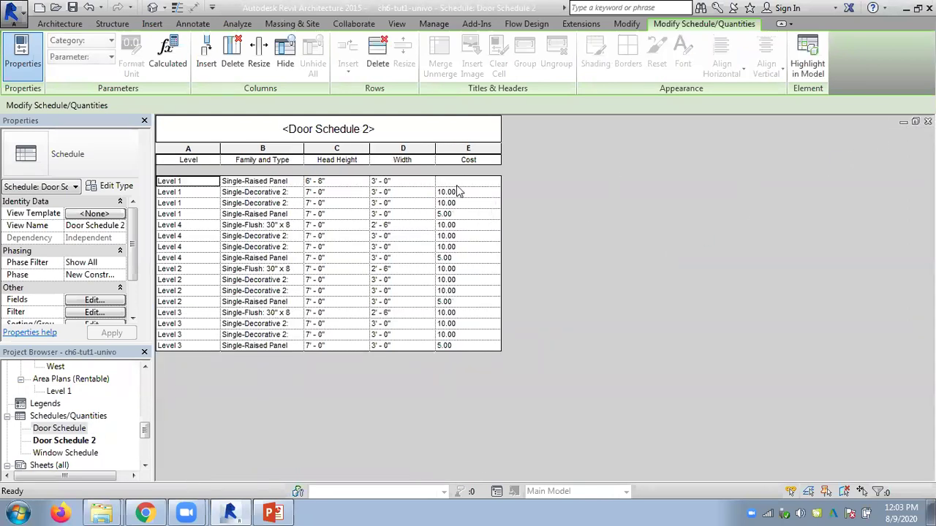
pyautogui.click(298, 182)
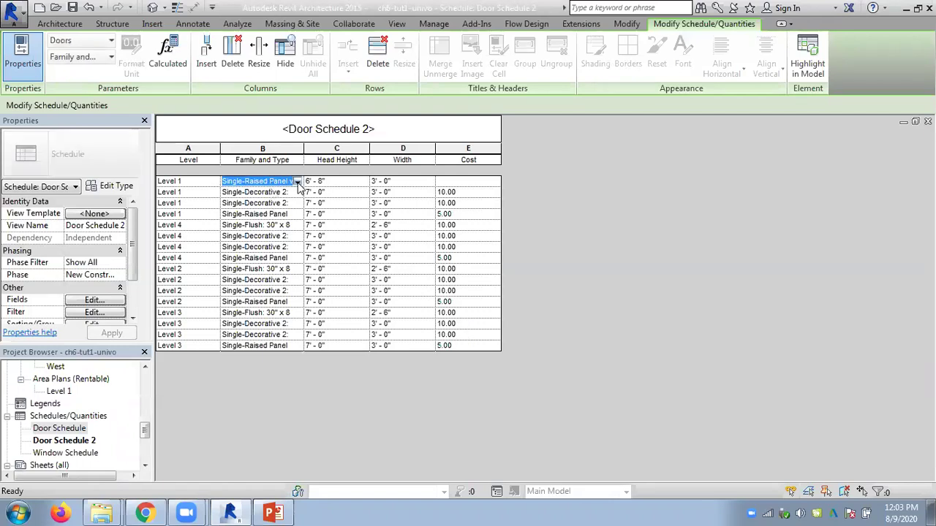
pyautogui.click(297, 182)
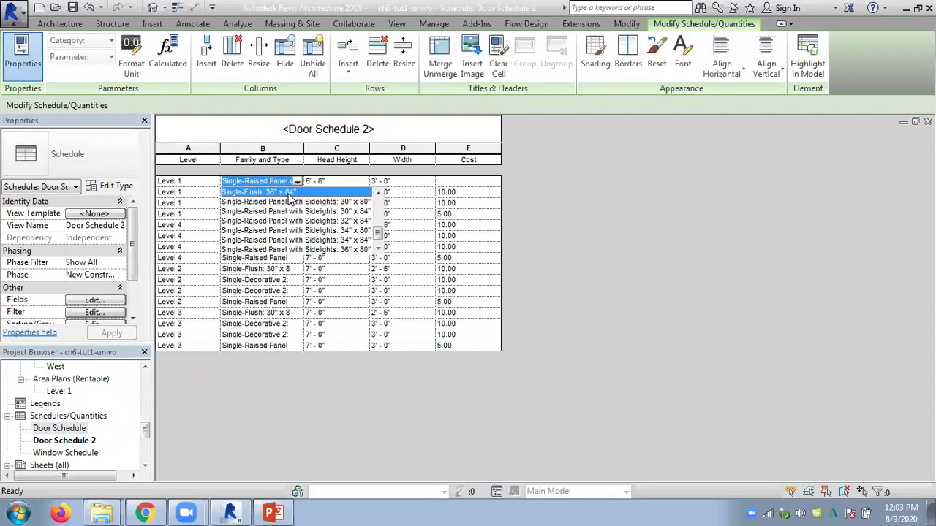
pyautogui.click(289, 193)
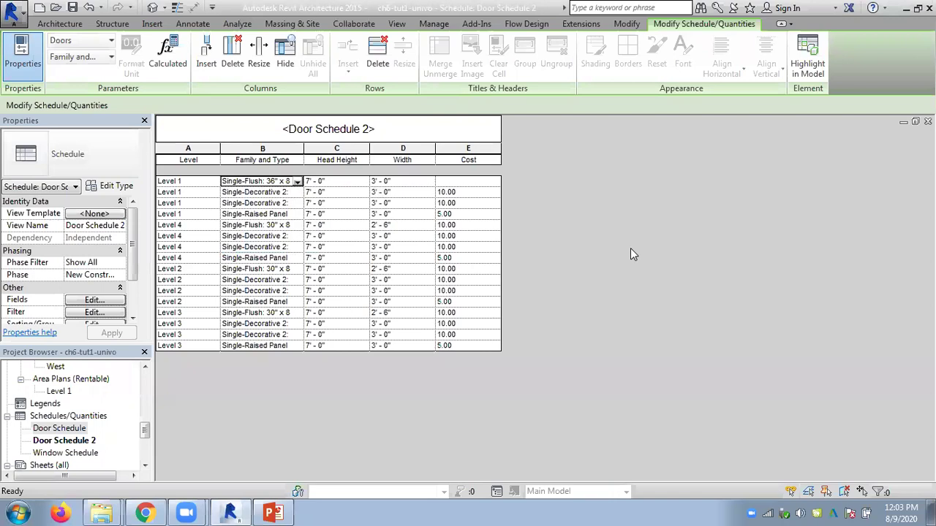
pyautogui.click(298, 182)
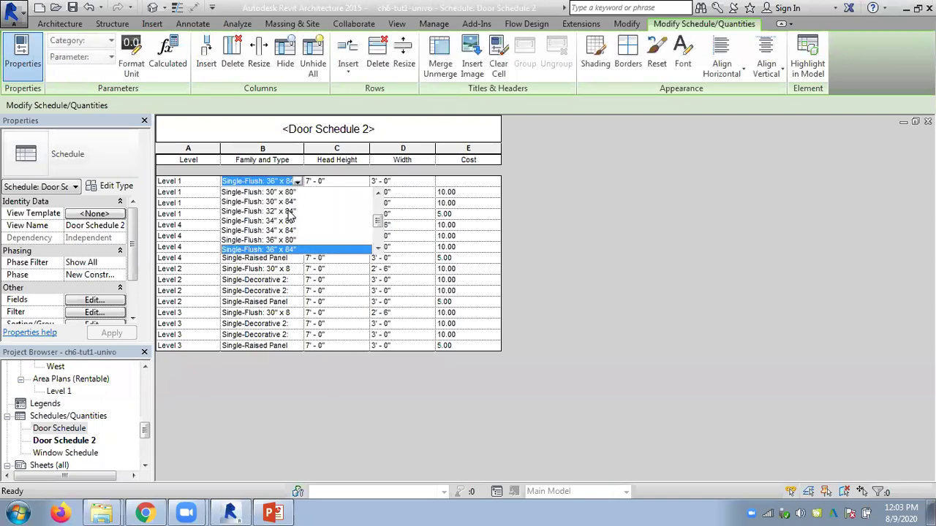
pyautogui.click(285, 192)
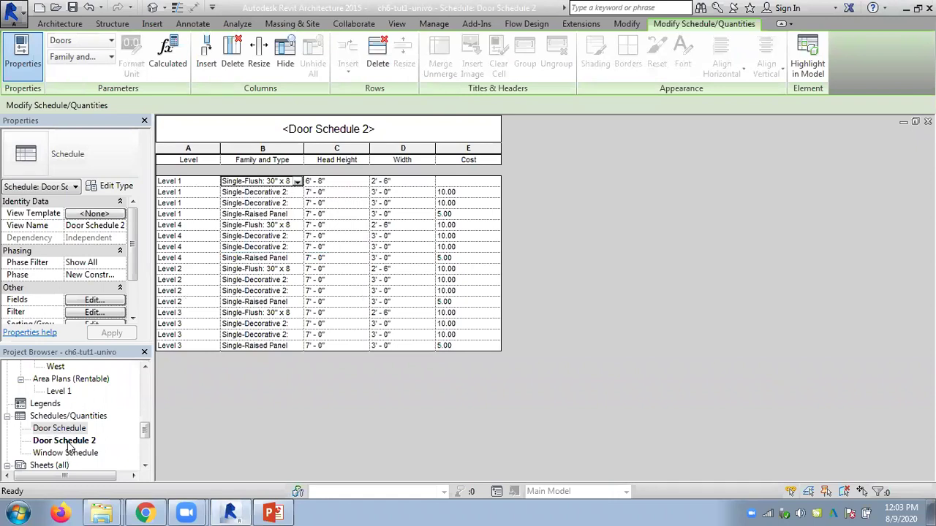
pyautogui.click(68, 442)
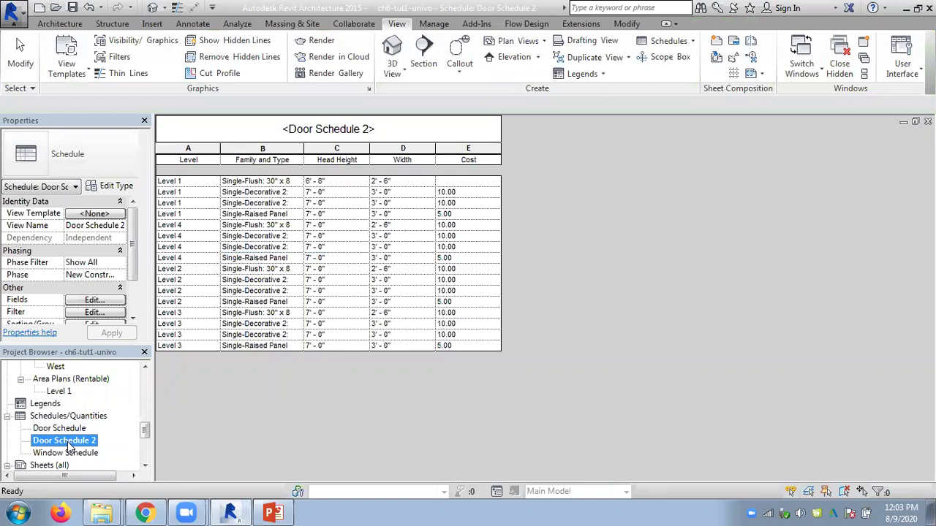
# - Filter Door Schedule 2 to doors whose Level equals Level 1
pyautogui.click(87, 301)
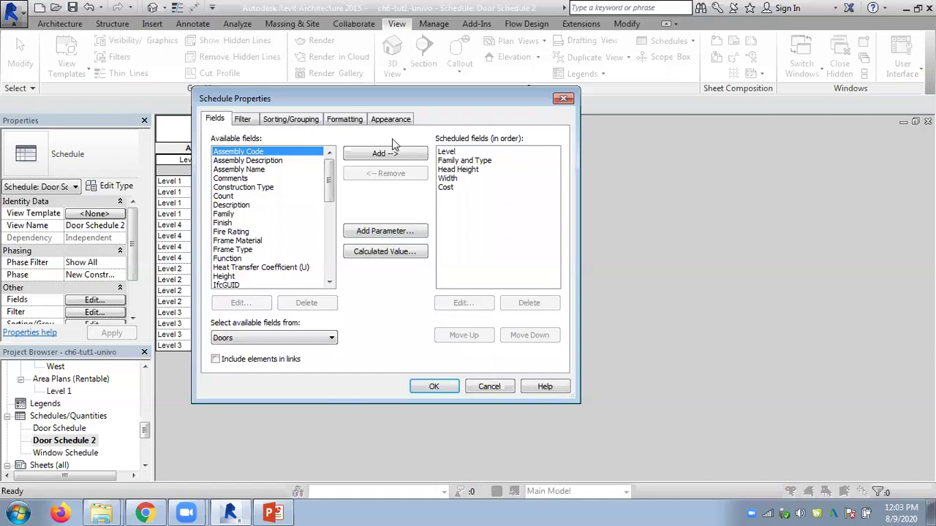
pyautogui.click(240, 119)
pyautogui.click(290, 144)
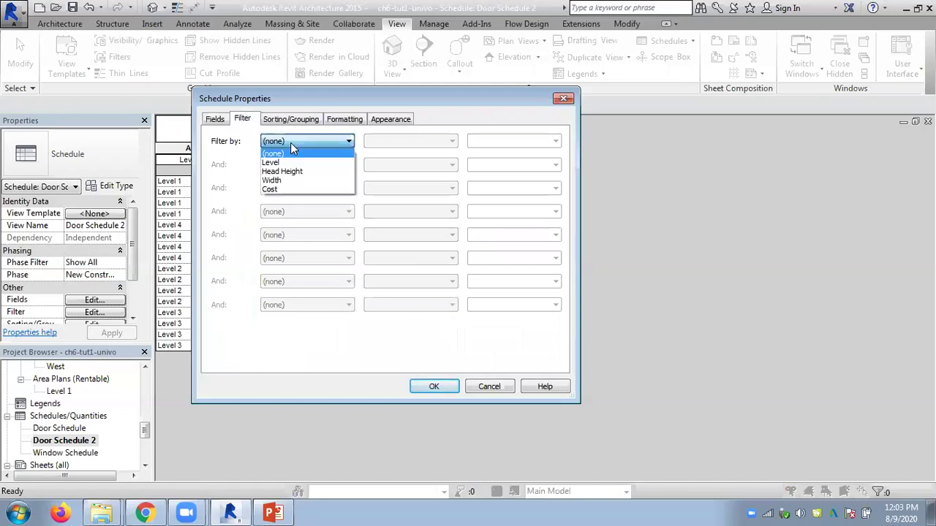
pyautogui.click(272, 159)
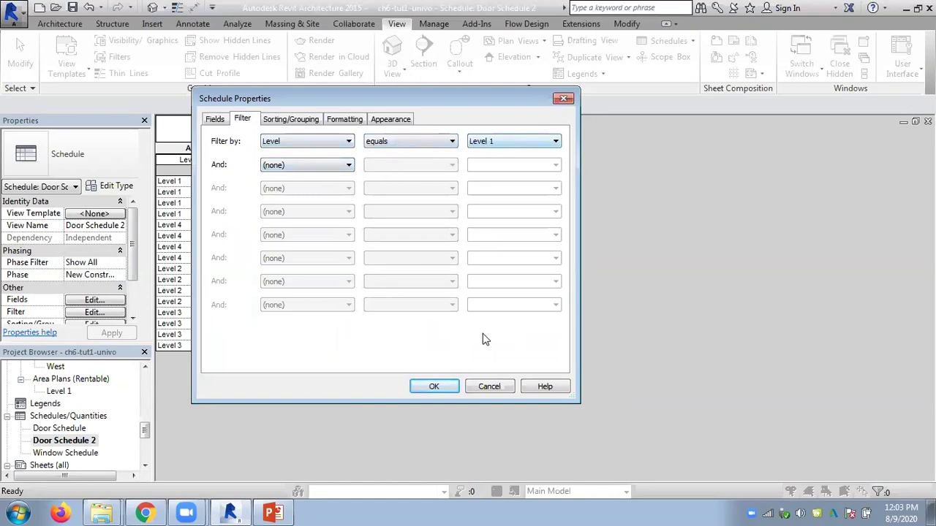
pyautogui.click(444, 388)
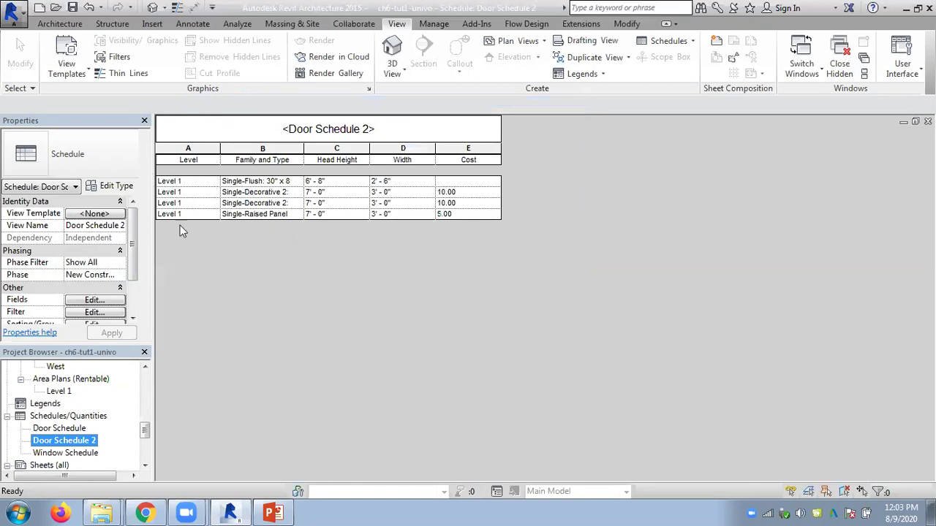
# - Change the level filter condition to 'is above' Level 1
pyautogui.click(94, 312)
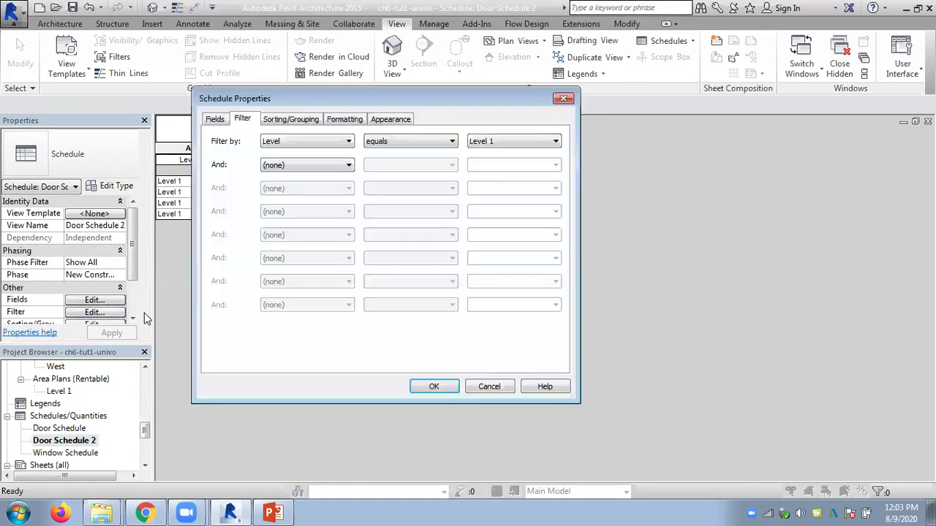
pyautogui.click(445, 143)
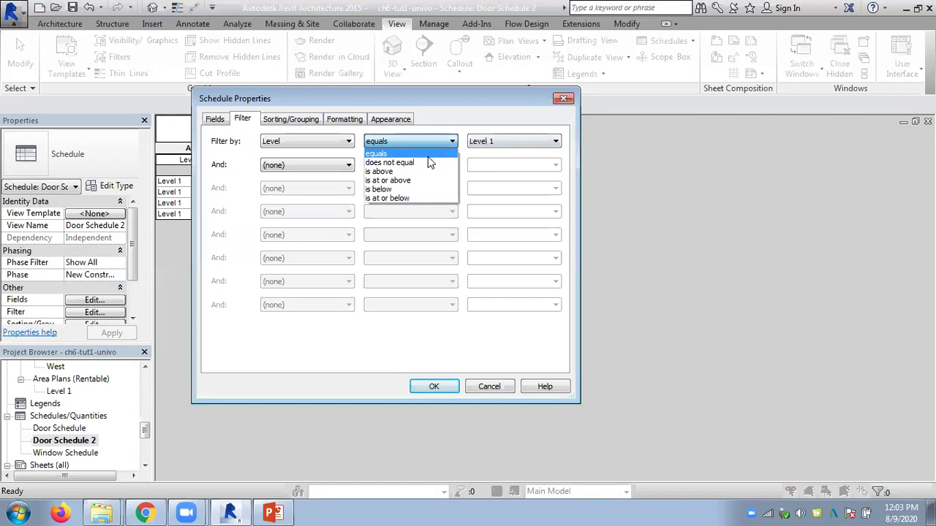
pyautogui.click(422, 176)
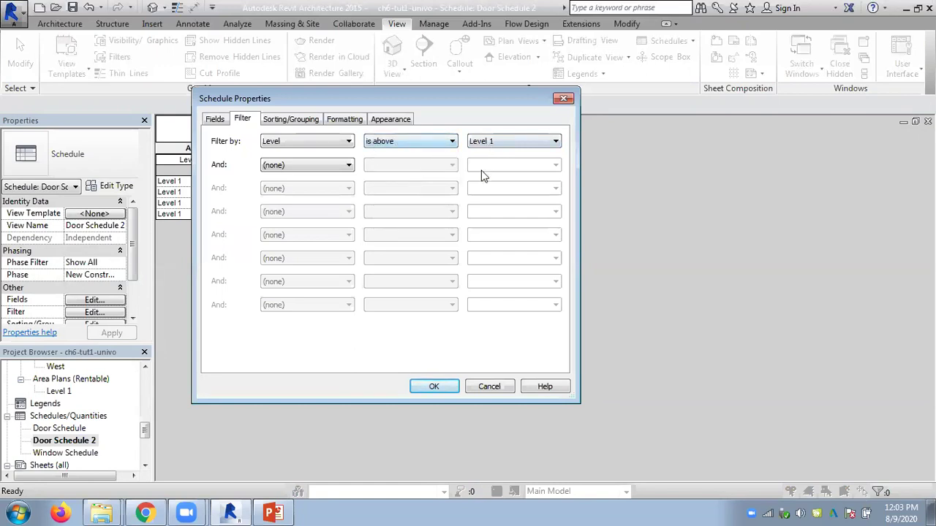
pyautogui.click(441, 388)
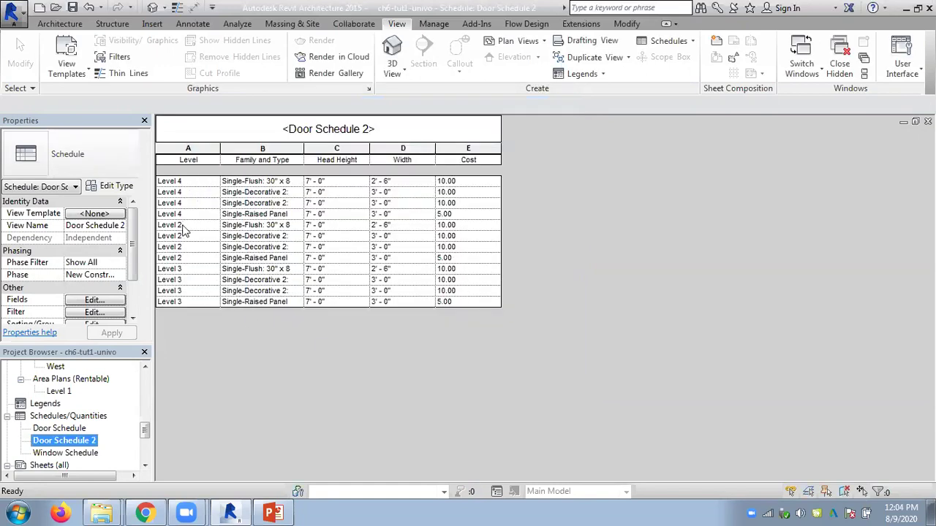
# - Add a second filter condition: Head Height equals 6' 8"
pyautogui.click(91, 314)
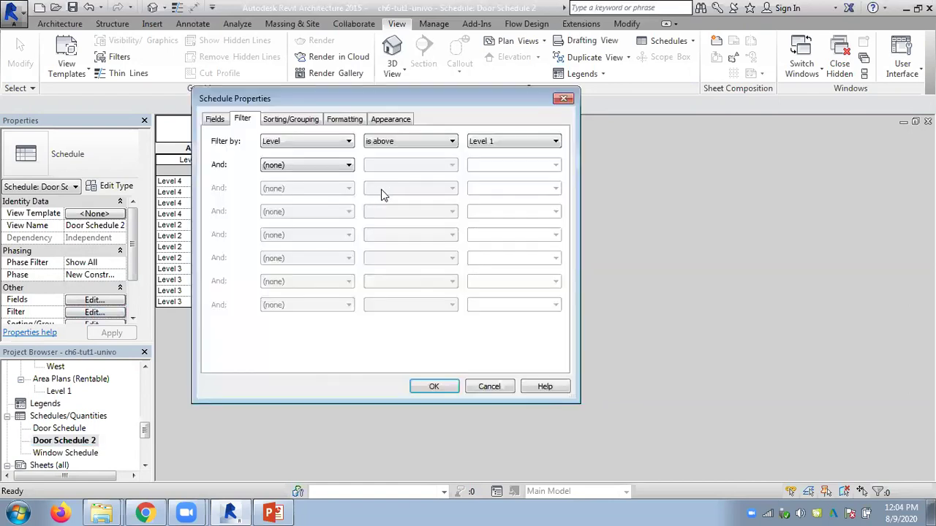
pyautogui.click(328, 170)
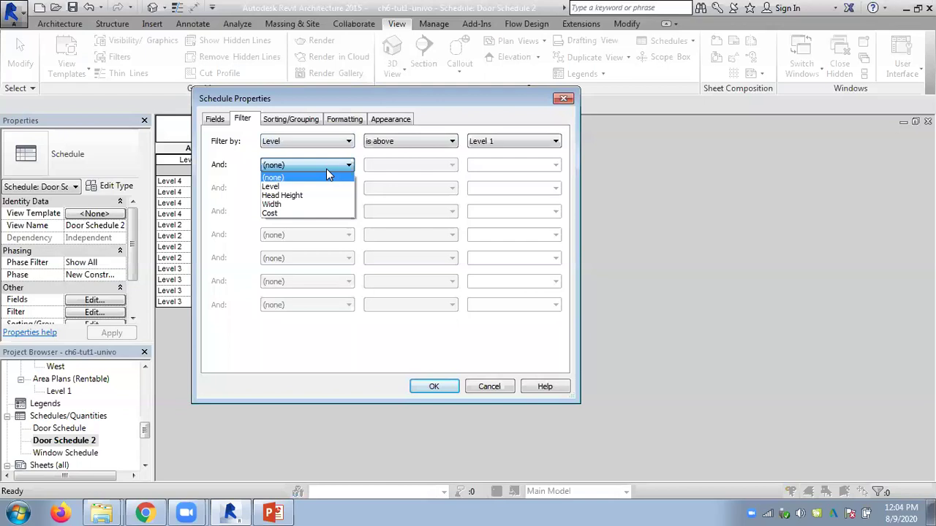
pyautogui.click(305, 196)
pyautogui.click(555, 165)
pyautogui.click(509, 179)
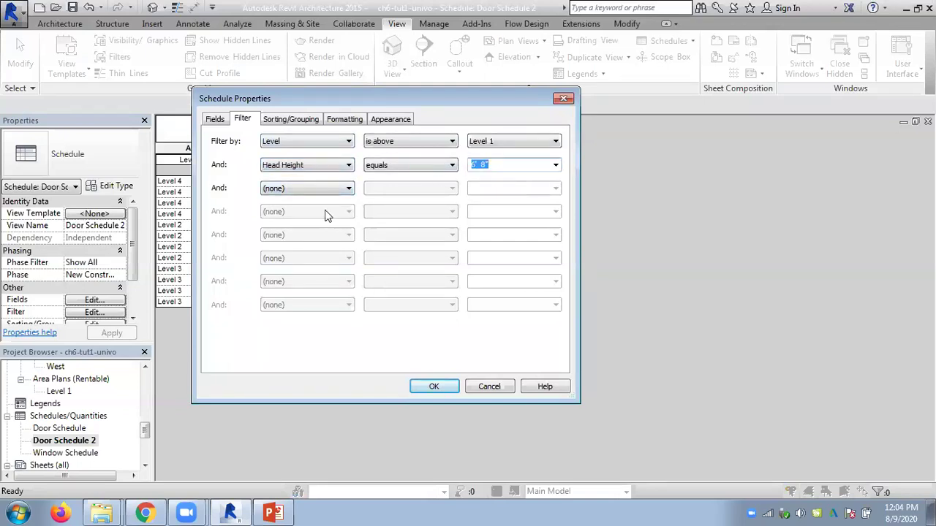
pyautogui.click(429, 387)
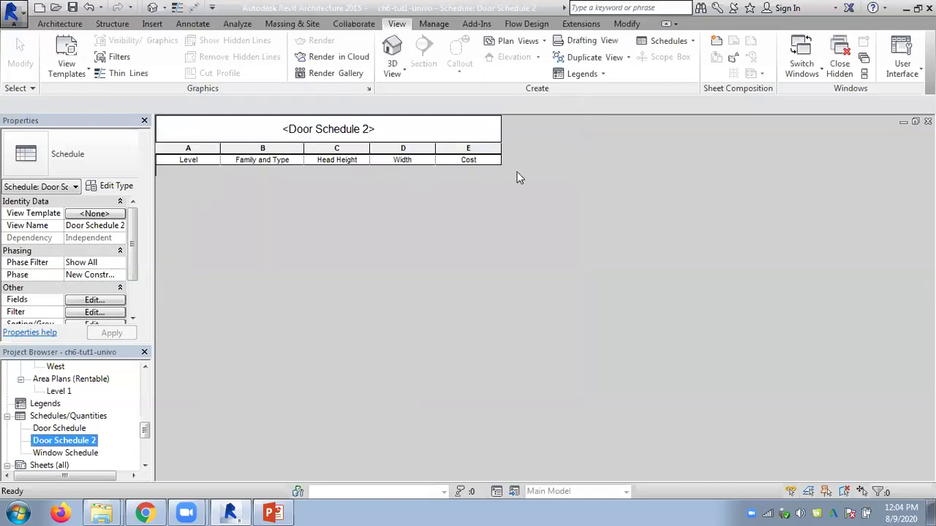
# - Change the Head Height condition to 'does not equal' 6' 8"
pyautogui.click(93, 314)
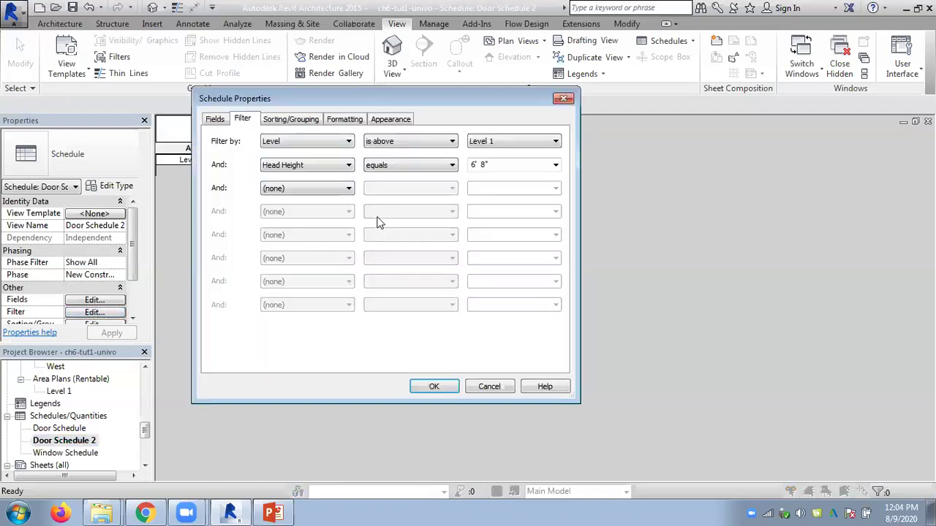
pyautogui.click(447, 166)
pyautogui.click(414, 186)
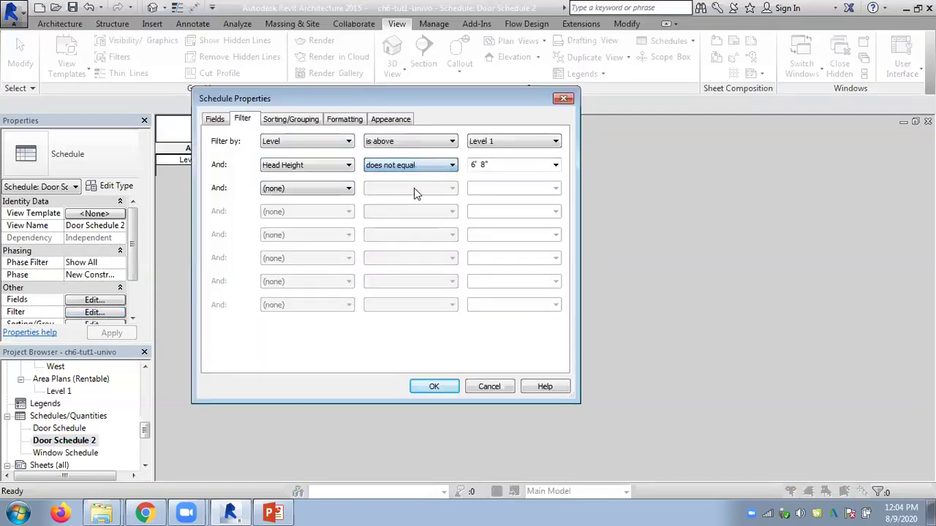
pyautogui.click(431, 387)
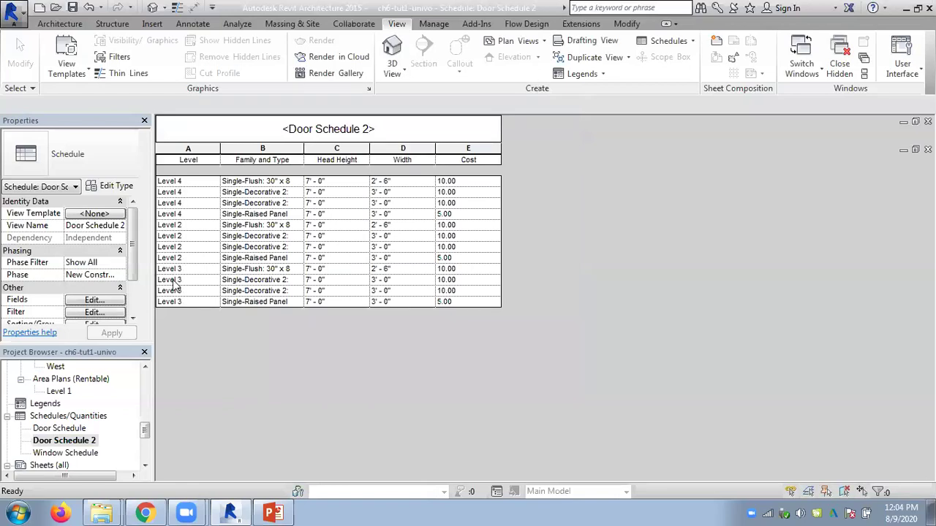
pyautogui.click(66, 443)
# - Set Filter by to (none) to clear all schedule filters
pyautogui.click(106, 314)
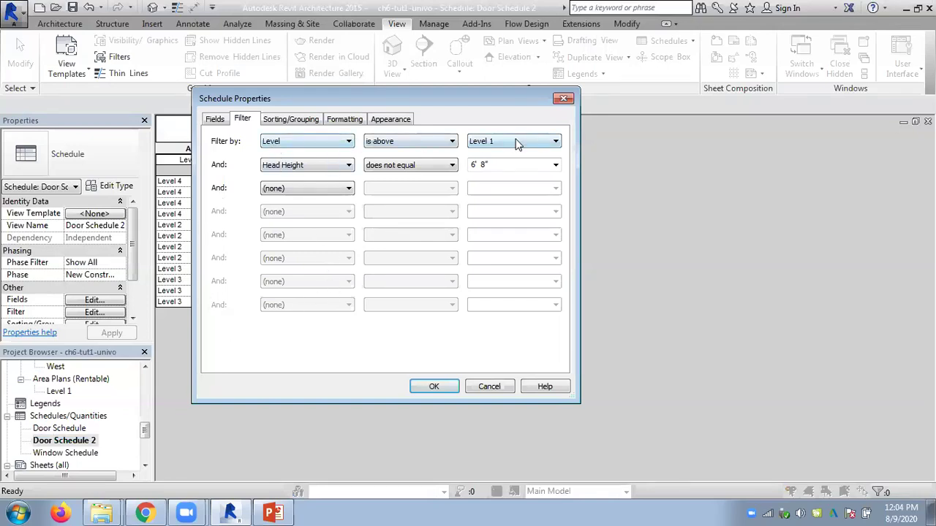
pyautogui.click(348, 190)
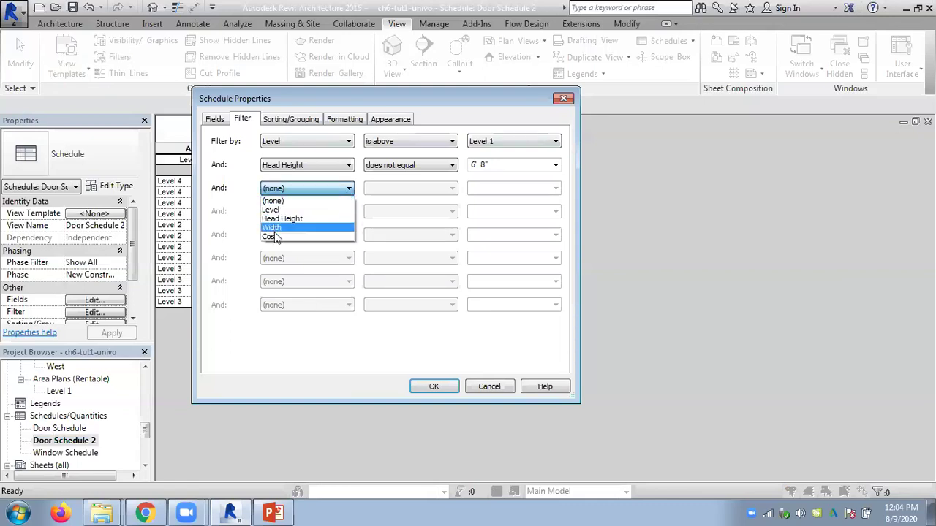
pyautogui.click(229, 218)
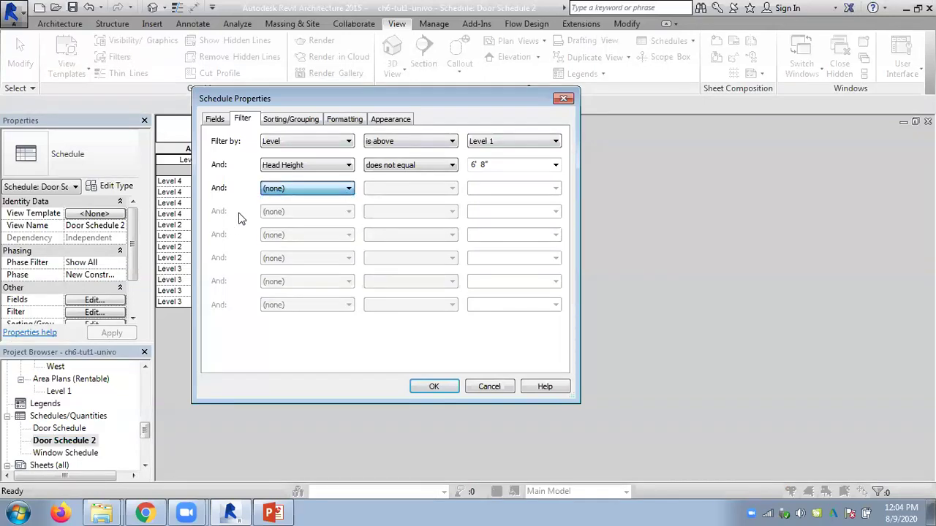
pyautogui.click(327, 144)
pyautogui.click(272, 149)
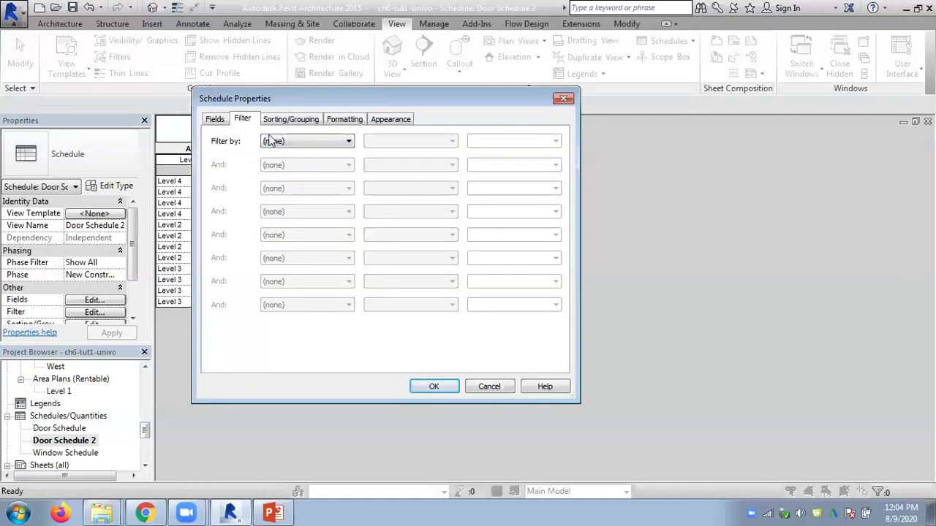
pyautogui.click(434, 386)
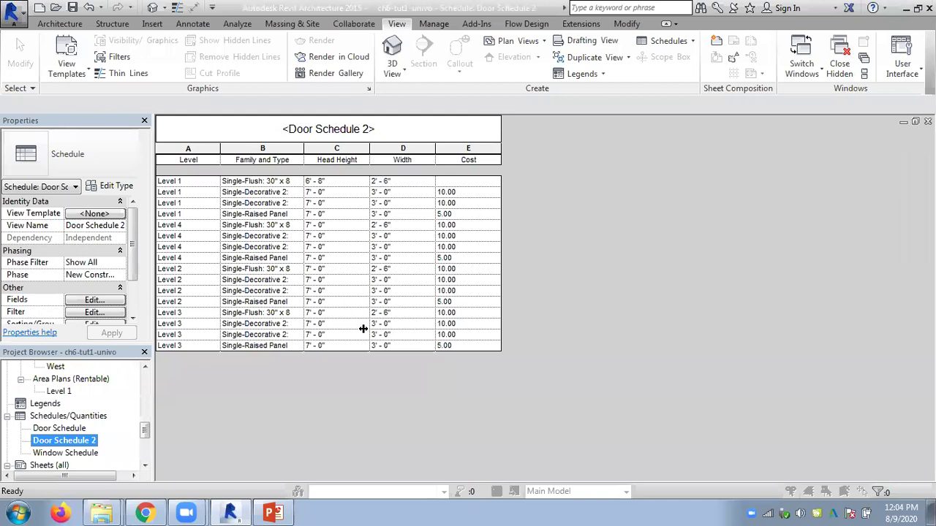
# - Turn off Itemize every instance in Sorting/Grouping
pyautogui.click(94, 312)
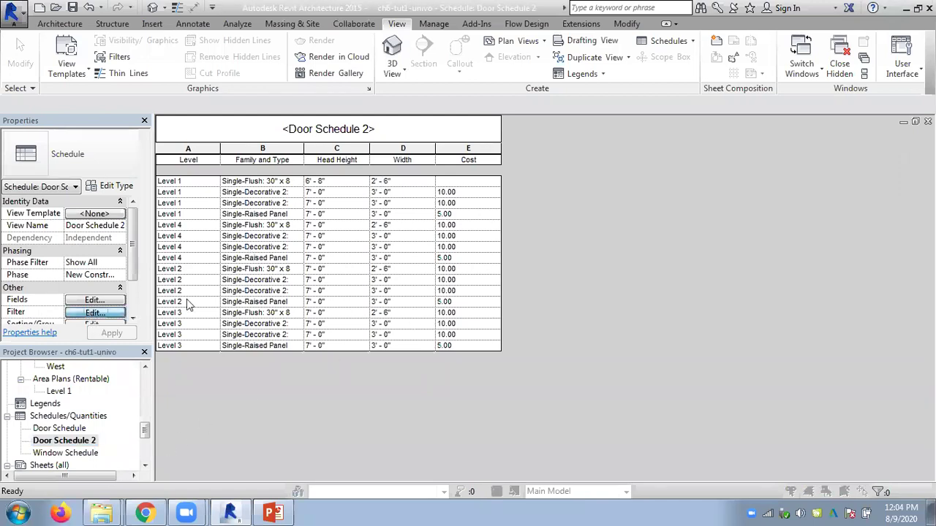
pyautogui.click(297, 121)
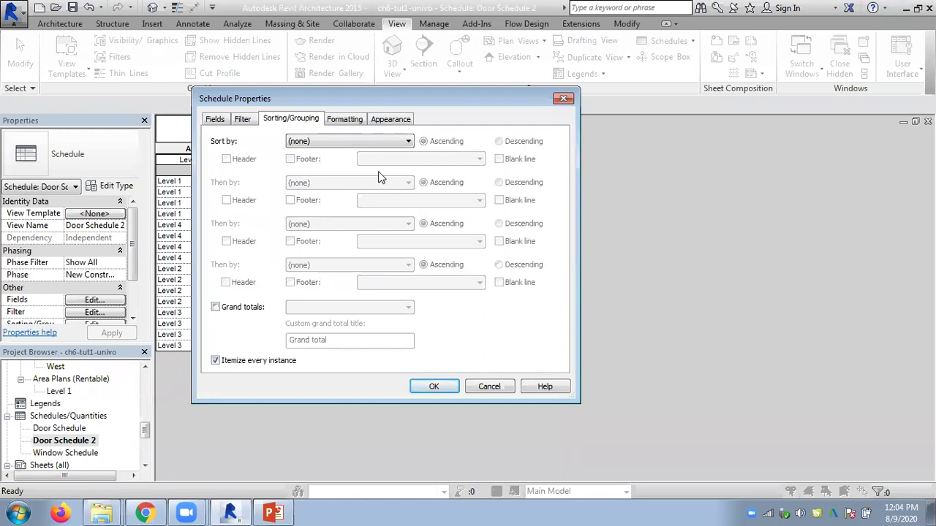
pyautogui.click(216, 360)
pyautogui.moveTo(328, 100); pyautogui.dragTo(567, 74)
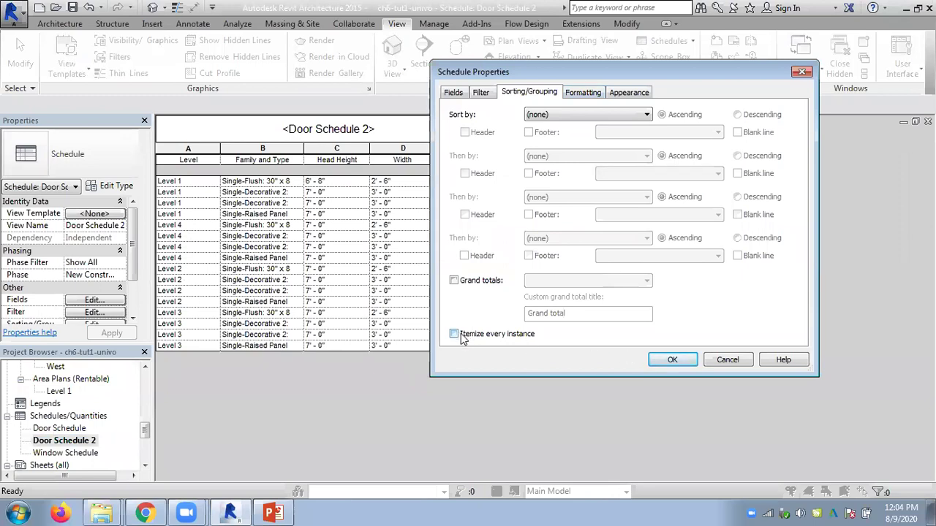
pyautogui.click(671, 360)
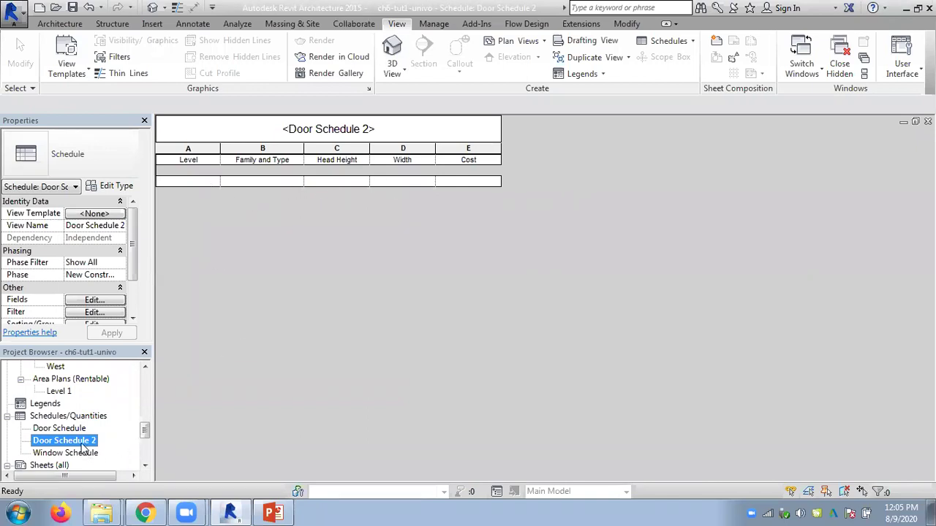
# - Re-enable itemizing every instance, sort by Level, and add a blank line between levels
pyautogui.click(132, 318)
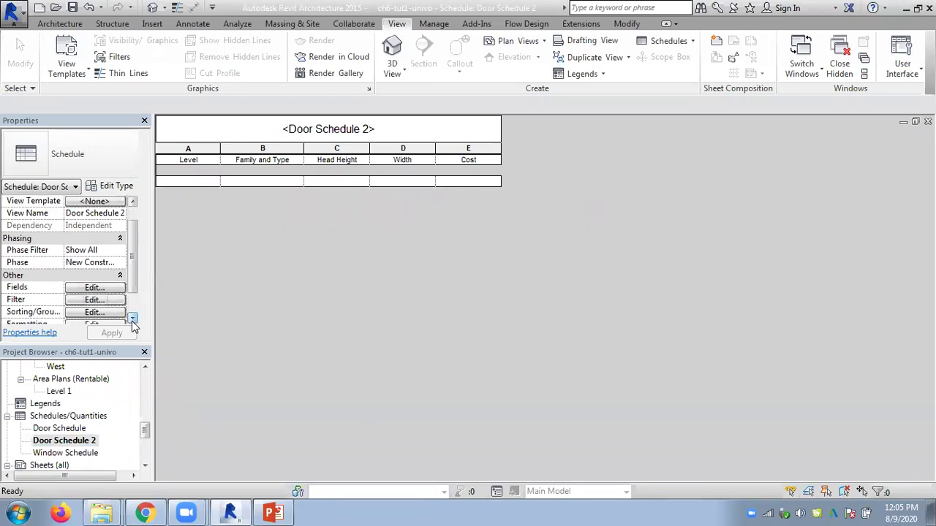
pyautogui.click(97, 314)
pyautogui.click(453, 333)
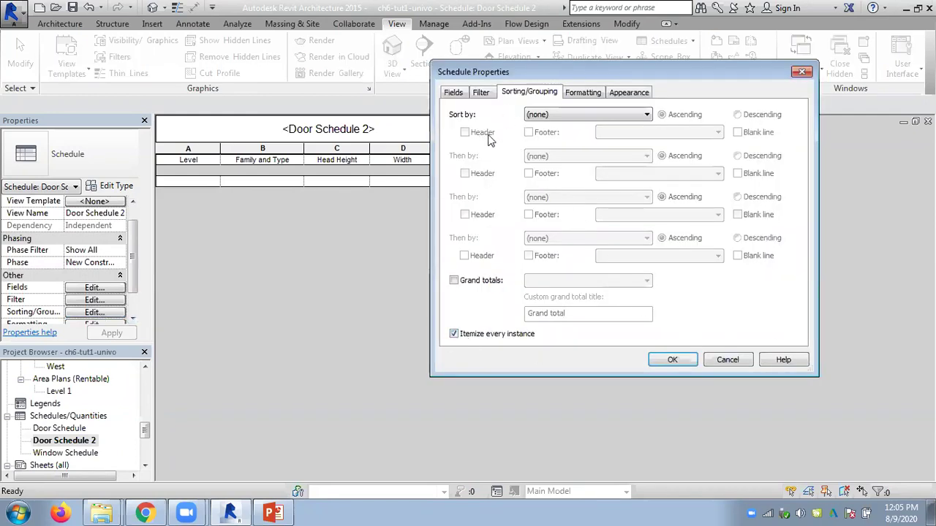
pyautogui.click(576, 116)
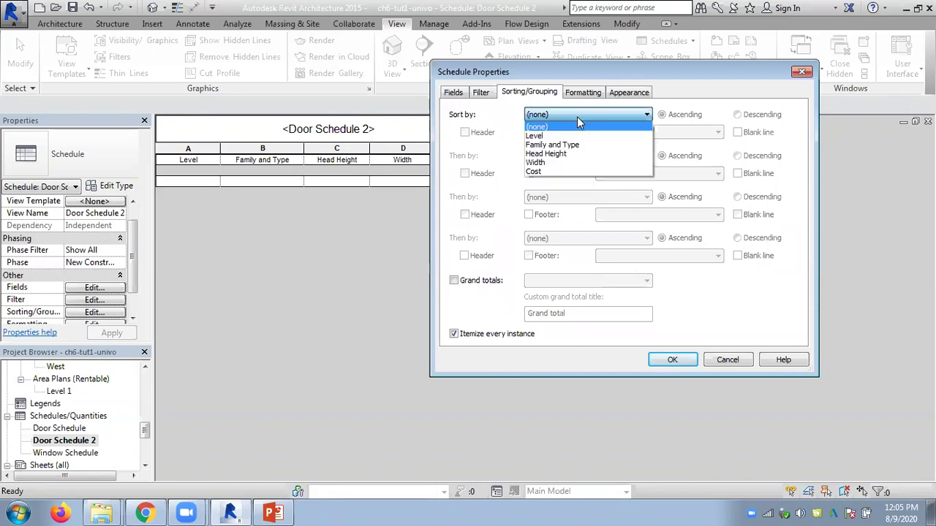
pyautogui.click(574, 135)
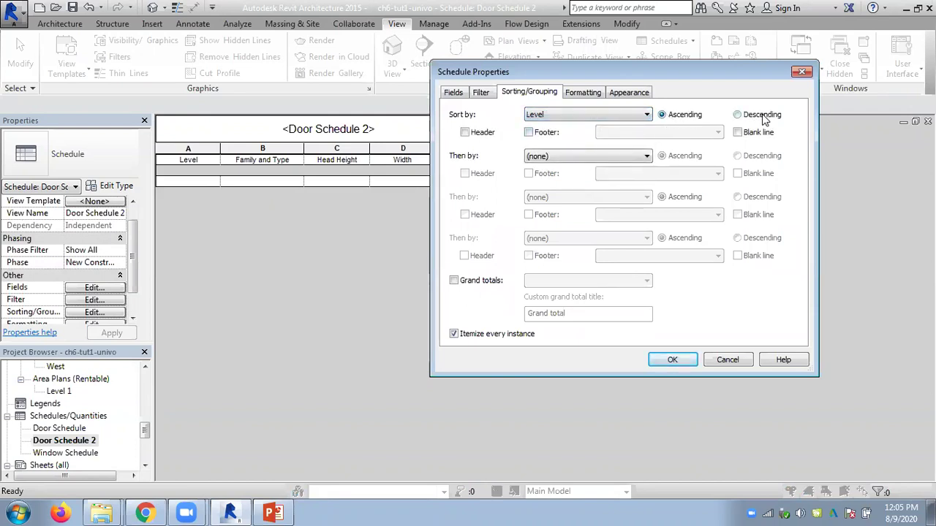
pyautogui.click(671, 358)
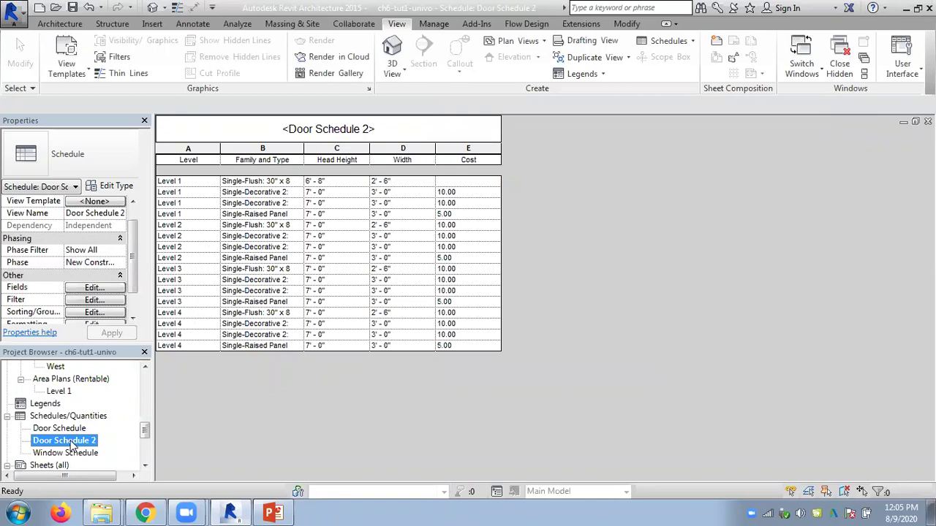
pyautogui.click(102, 313)
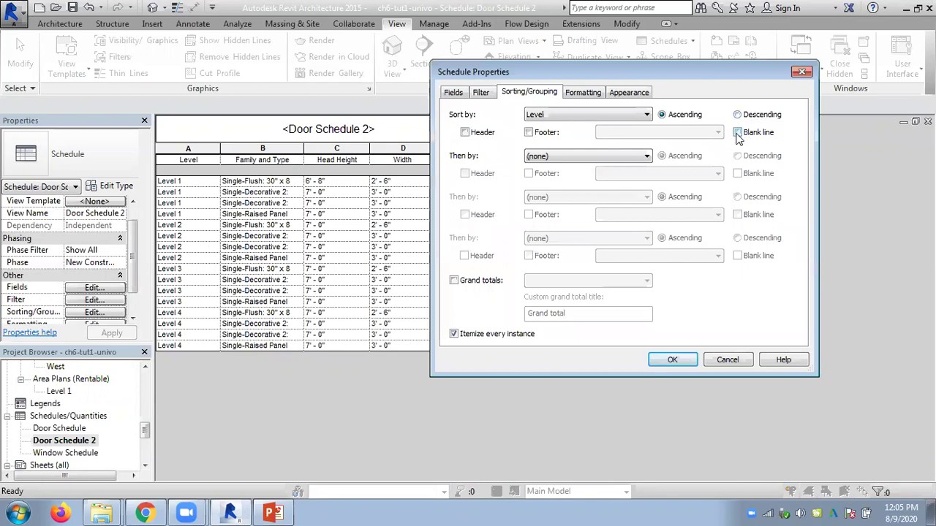
pyautogui.click(737, 133)
pyautogui.click(676, 359)
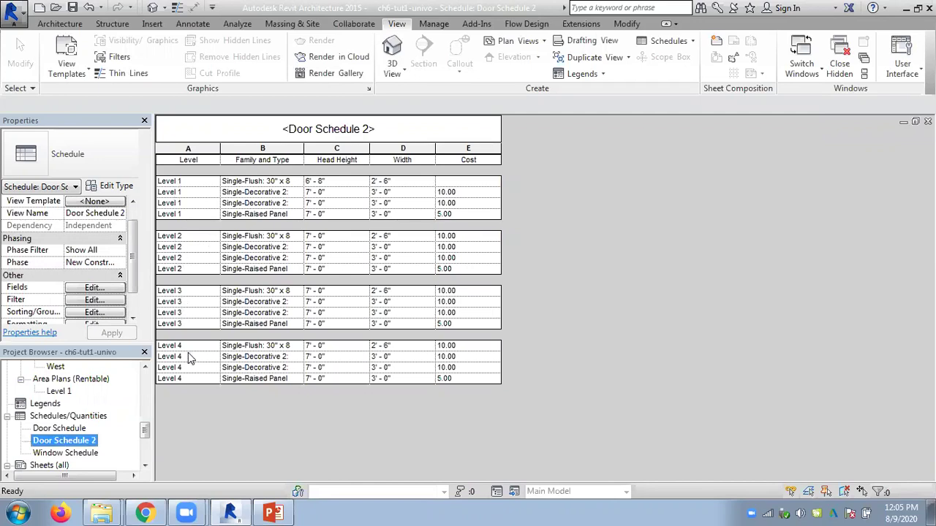
# - Add a header and a 'Title, count, and totals' footer to each level group
pyautogui.click(94, 312)
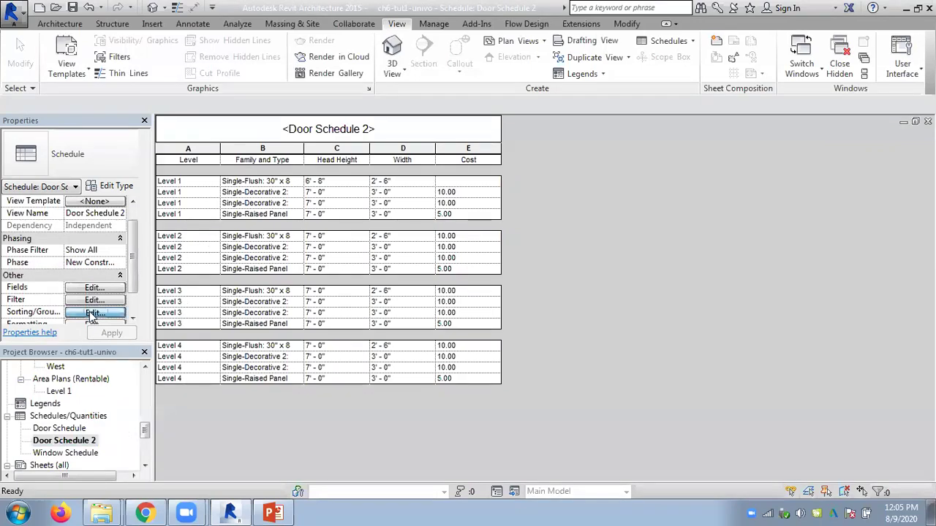
pyautogui.moveTo(574, 78); pyautogui.dragTo(658, 70)
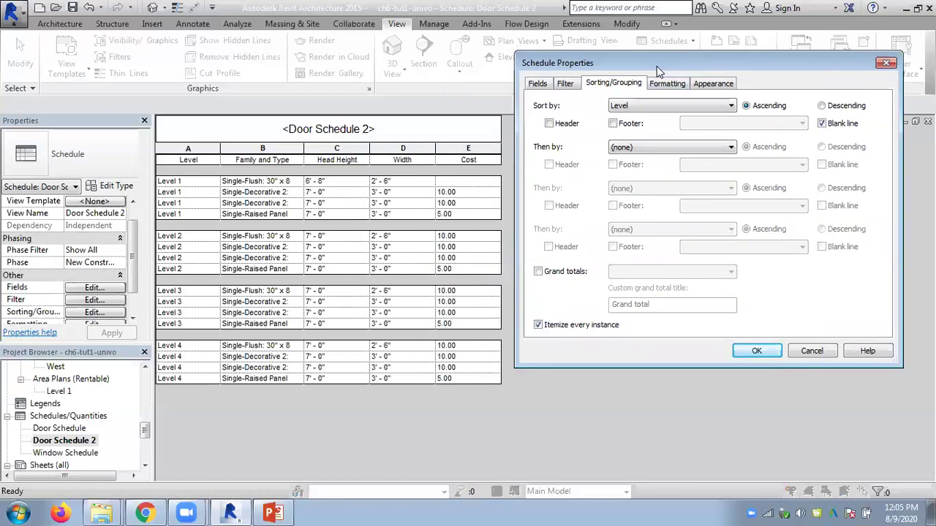
pyautogui.click(549, 124)
pyautogui.click(613, 124)
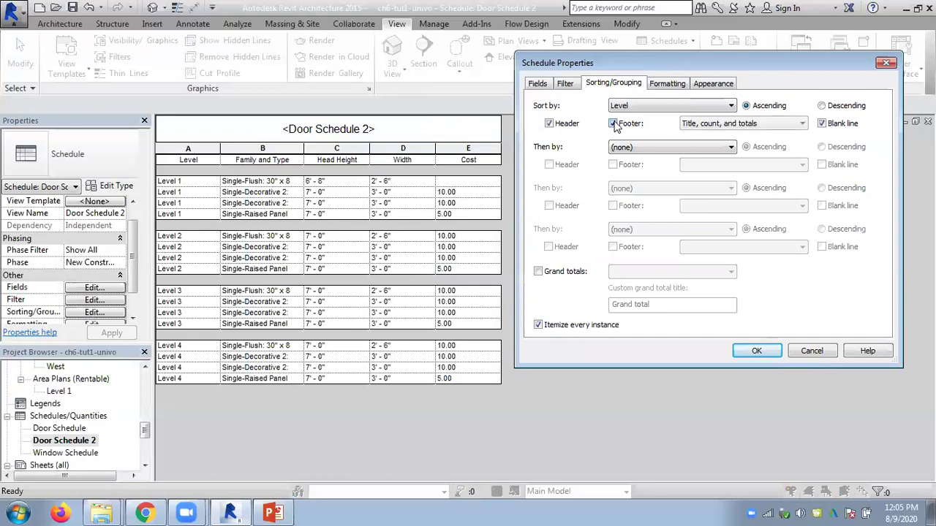
pyautogui.click(759, 350)
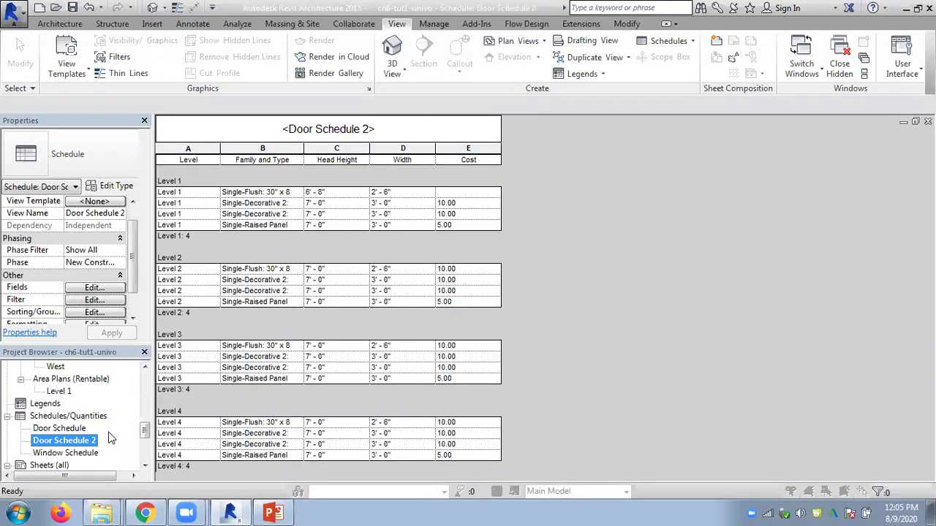
# - Remove the blank lines between level groups
pyautogui.click(93, 312)
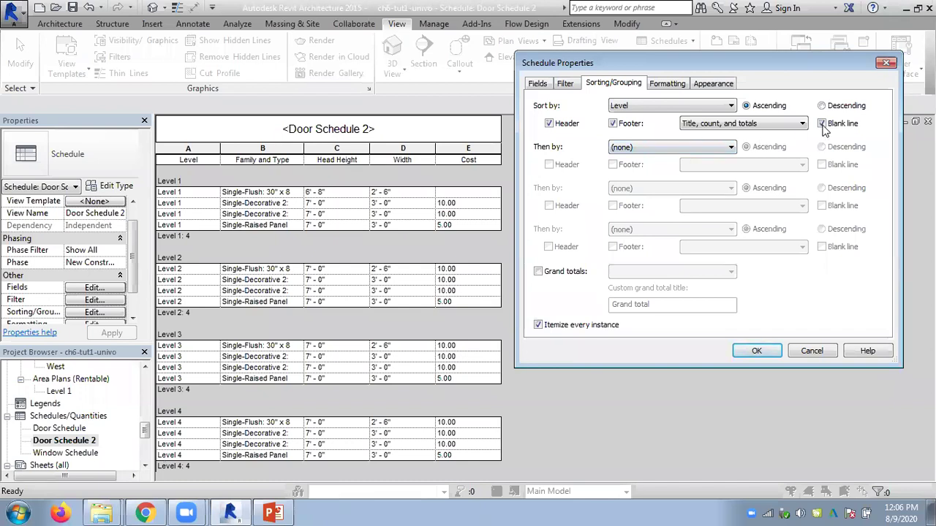
pyautogui.click(757, 351)
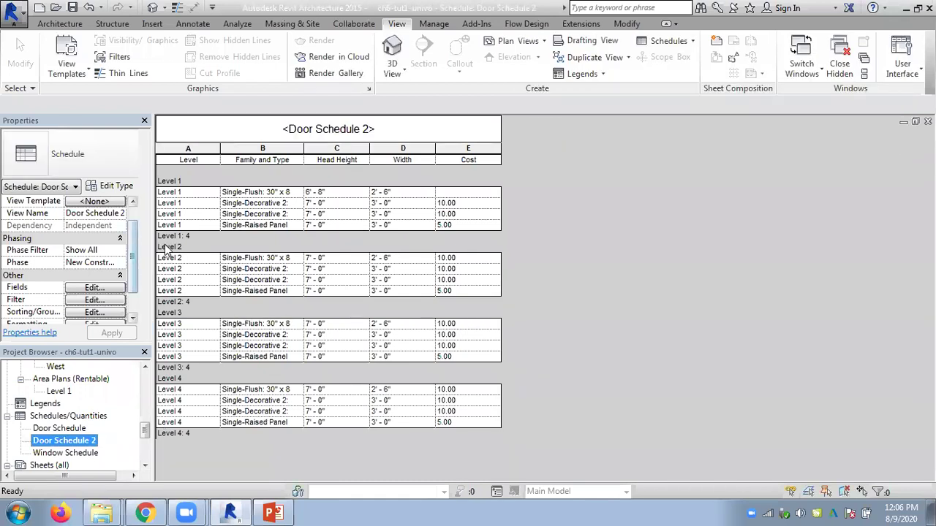
pyautogui.click(93, 313)
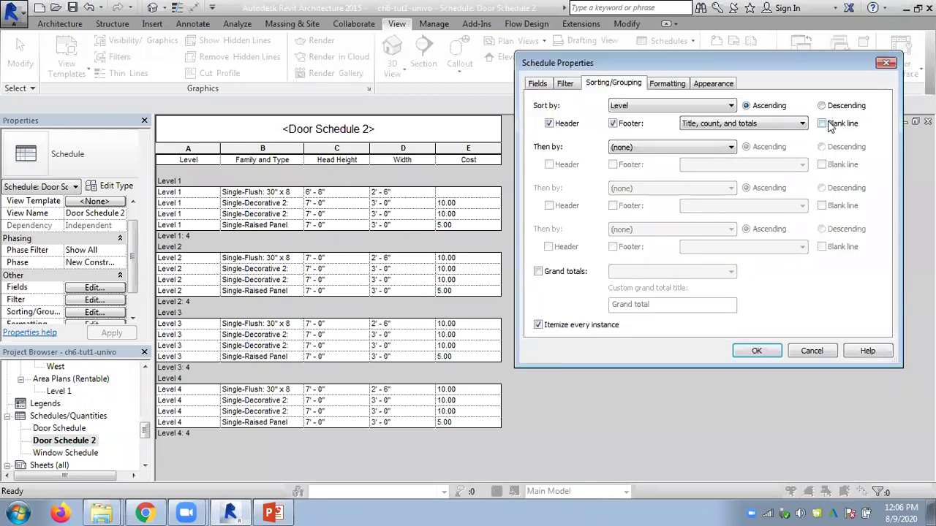
pyautogui.click(635, 147)
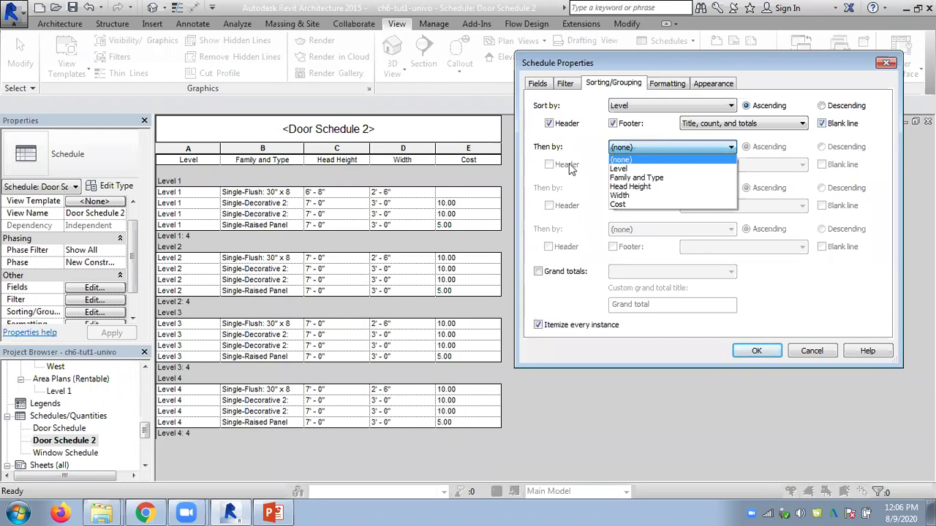
# - Subgroup each level by Family and Type, with header, count footer and blank line
pyautogui.click(626, 178)
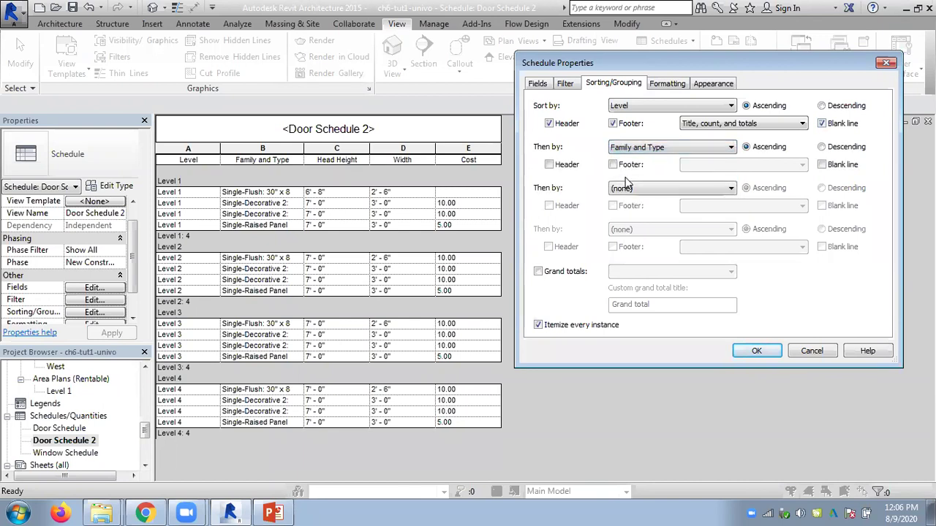
pyautogui.click(549, 165)
pyautogui.click(614, 164)
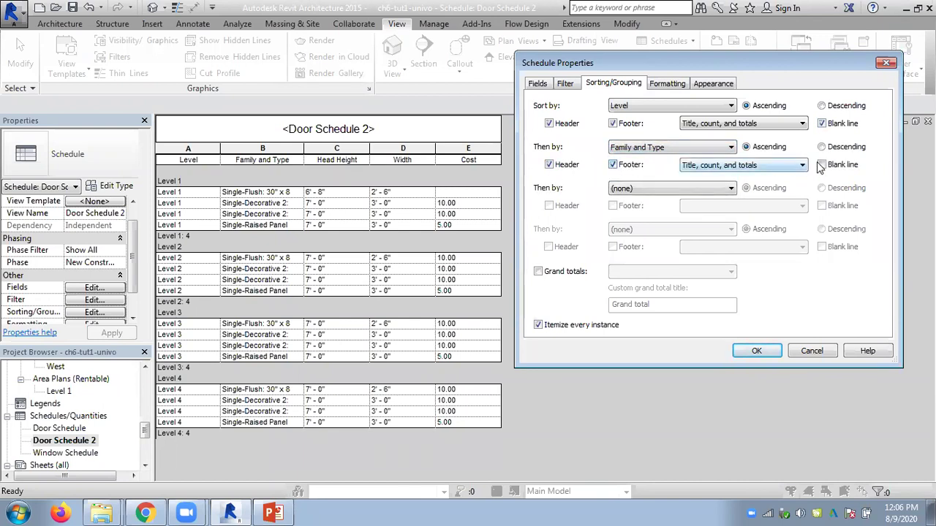
pyautogui.click(767, 350)
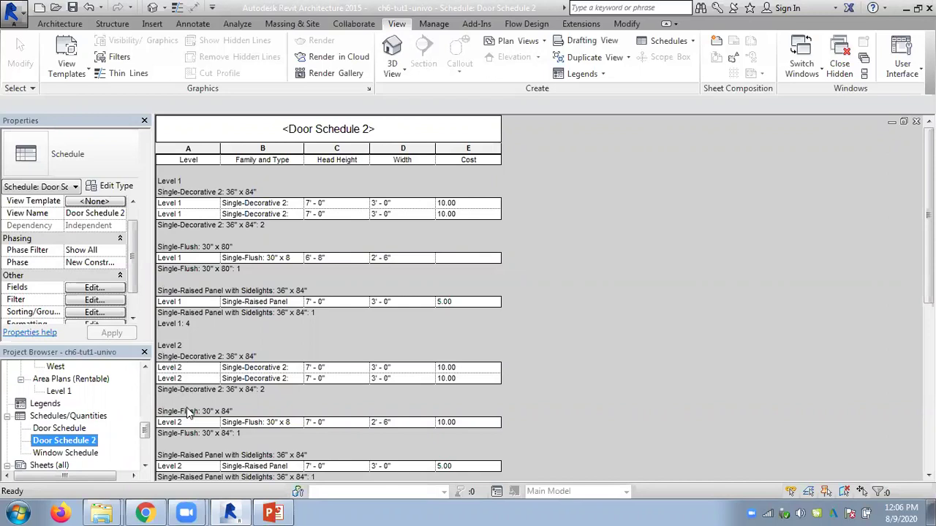
pyautogui.scroll(-1, 212, 439)
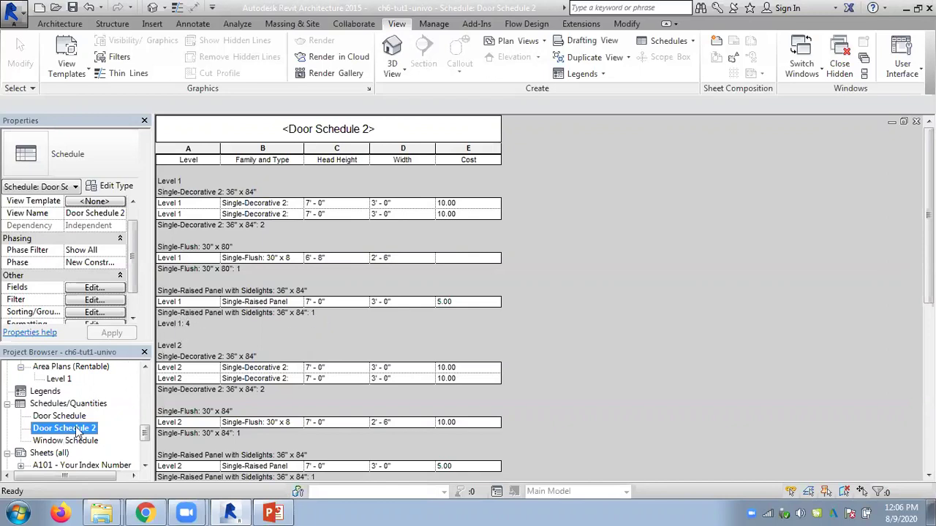
# - Set the secondary sort 'Then by' to (none), grouping by Level only
pyautogui.click(95, 312)
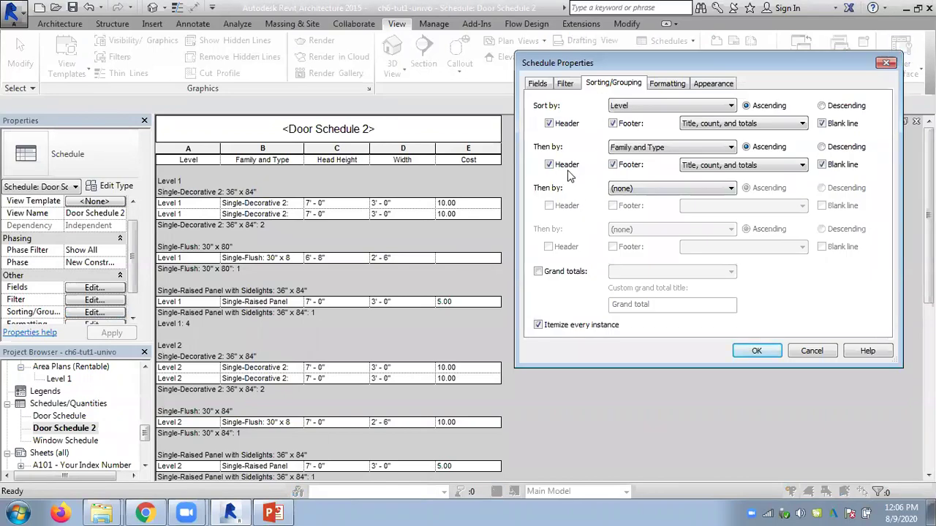
pyautogui.click(662, 149)
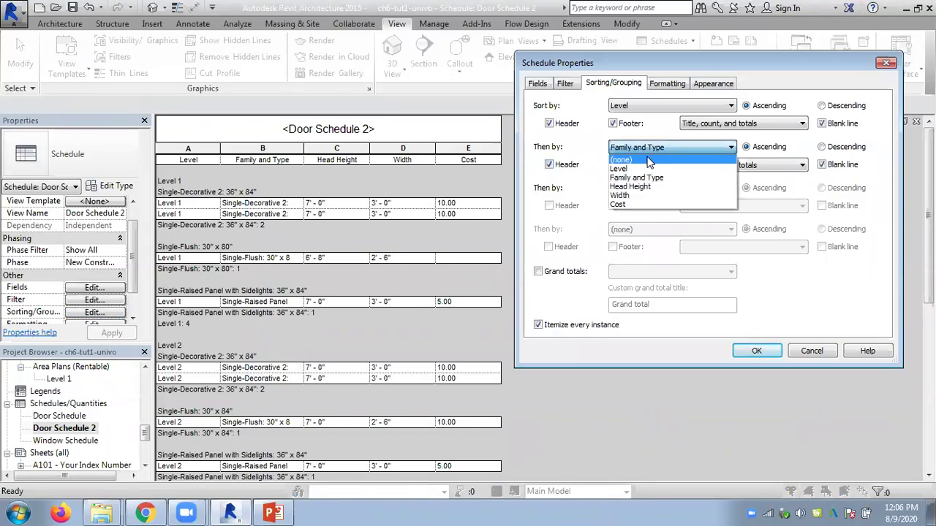
pyautogui.click(647, 160)
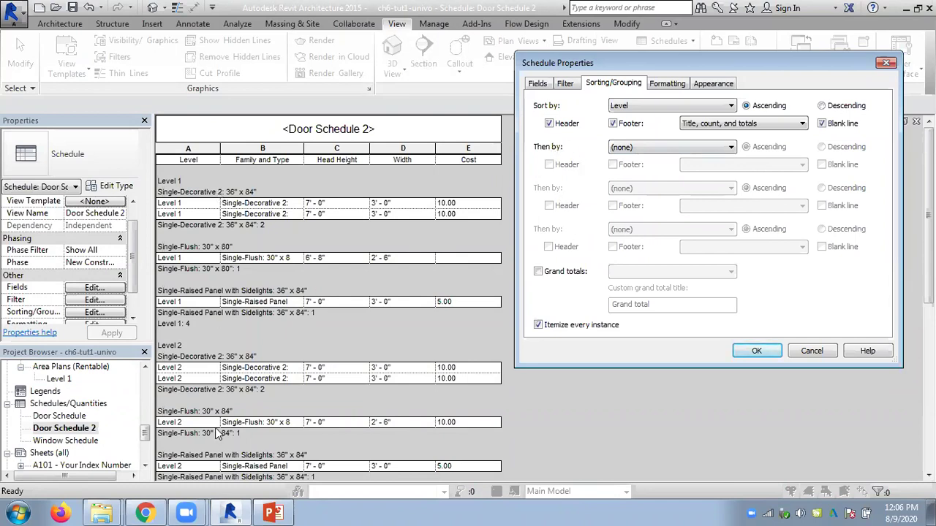
pyautogui.click(759, 348)
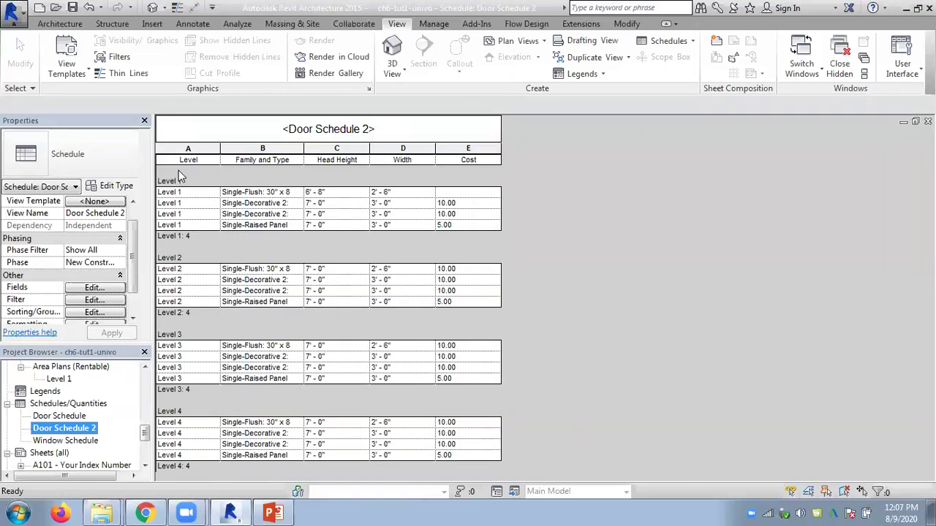
# - Turn Itemize every instance off, then back on
pyautogui.click(92, 314)
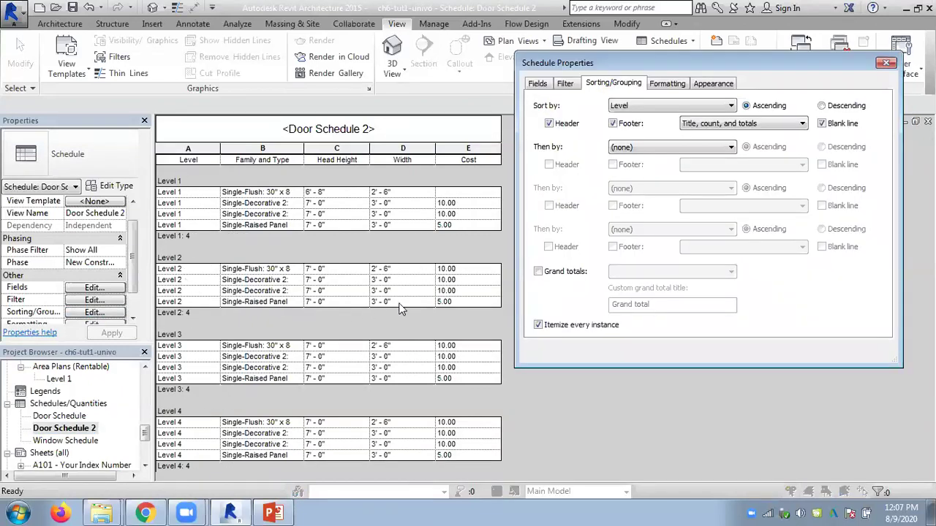
pyautogui.click(539, 326)
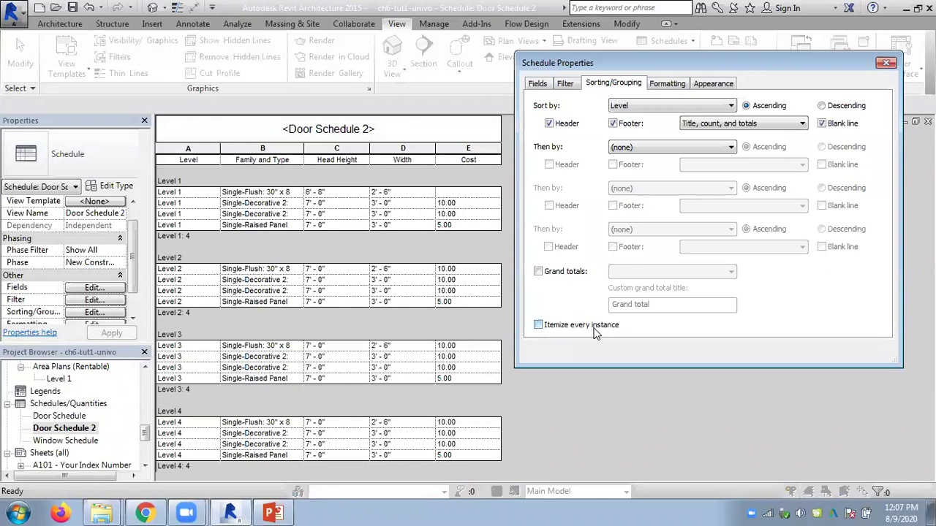
pyautogui.click(757, 351)
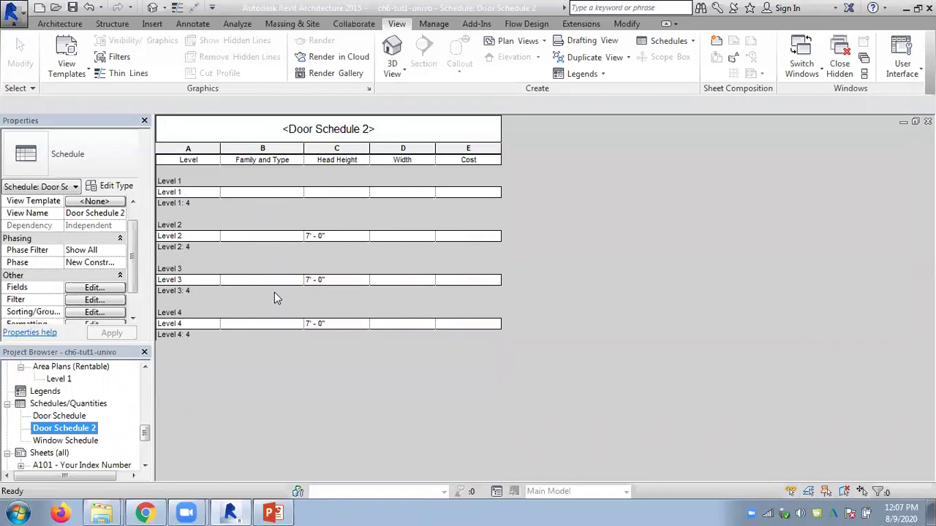
pyautogui.click(101, 313)
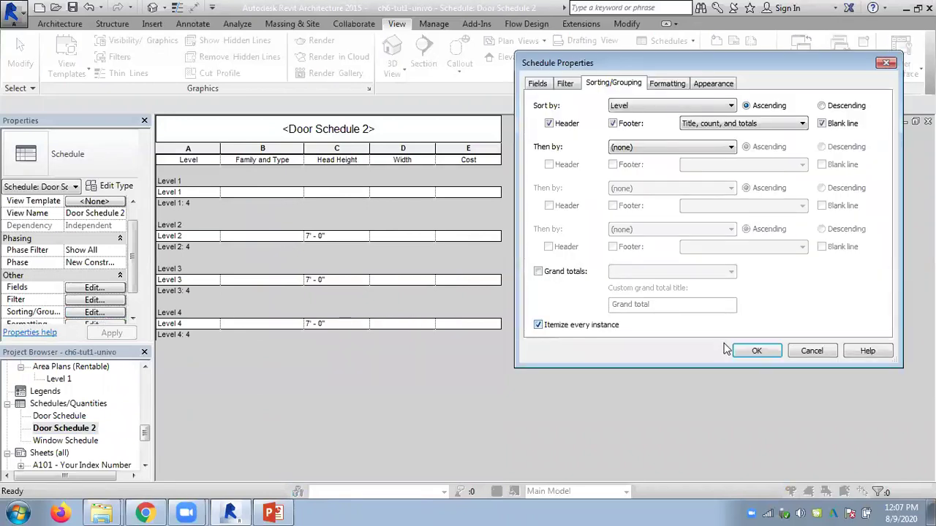
pyautogui.click(753, 351)
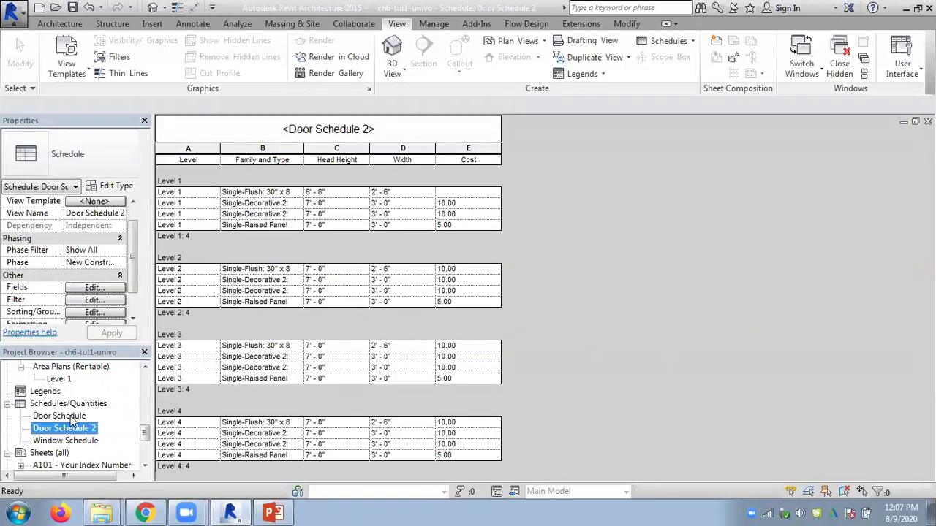
pyautogui.click(102, 313)
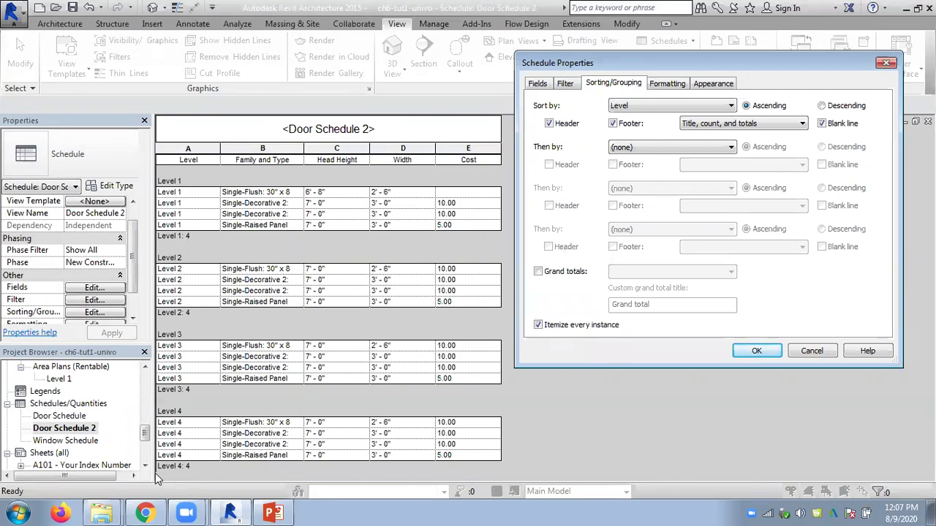
# - Enable grand totals so a 'Grand total: 16' row appears, then reopen Sorting/Grouping
pyautogui.click(538, 273)
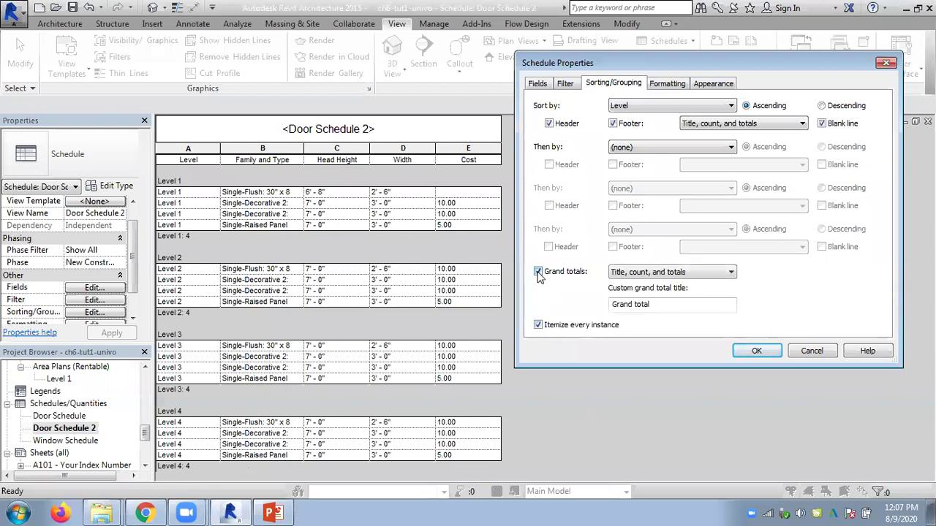
pyautogui.click(757, 351)
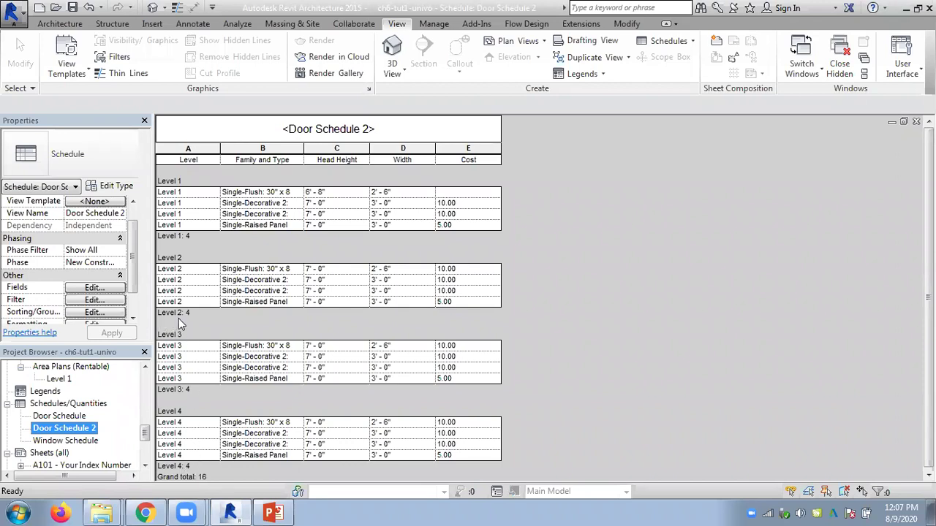
pyautogui.click(91, 313)
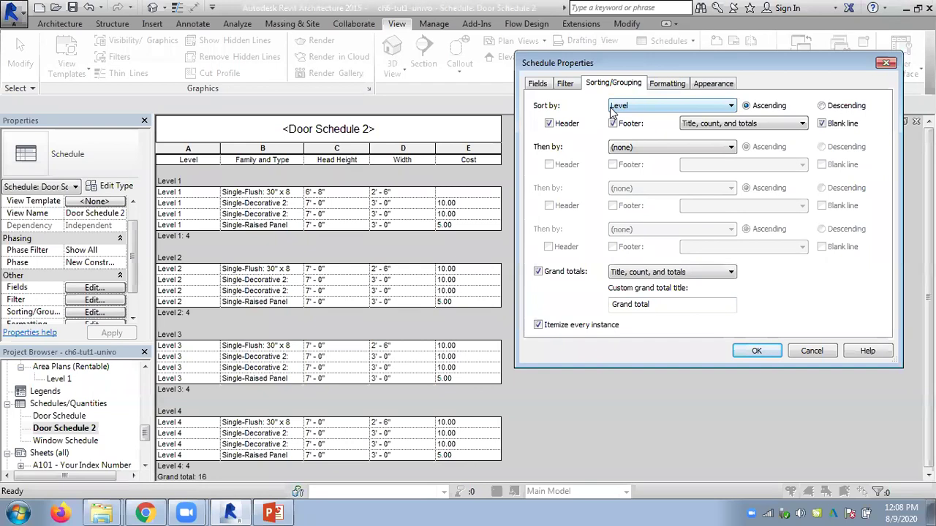
# - Change the schedule's Sort by field from Level to Family and Type
pyautogui.click(545, 83)
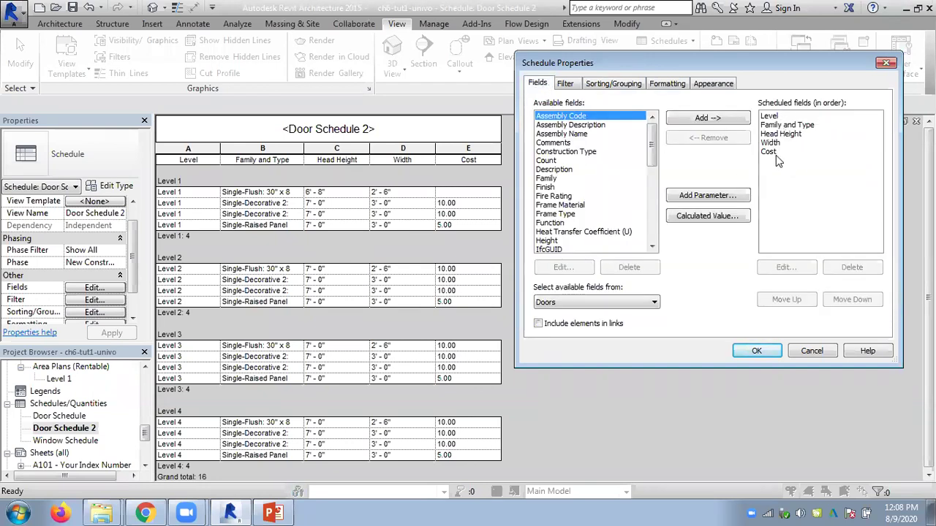
pyautogui.click(564, 83)
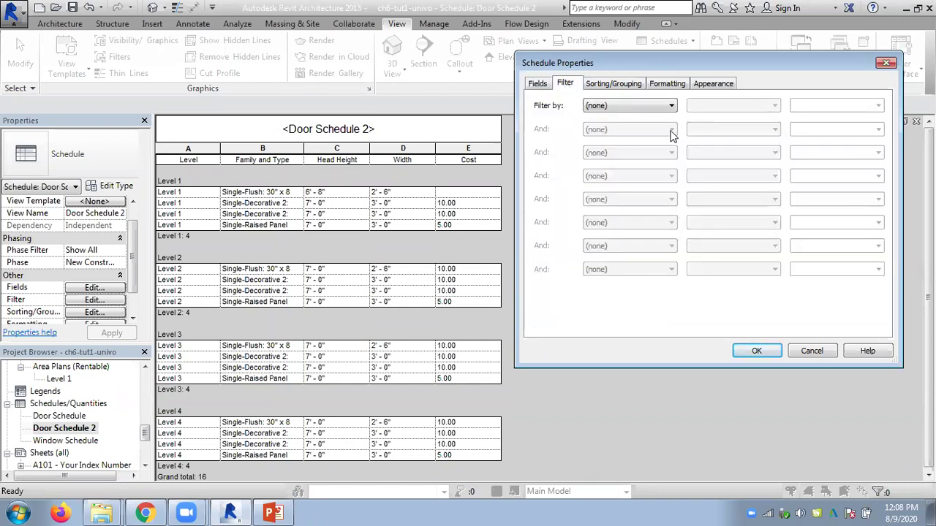
pyautogui.click(613, 84)
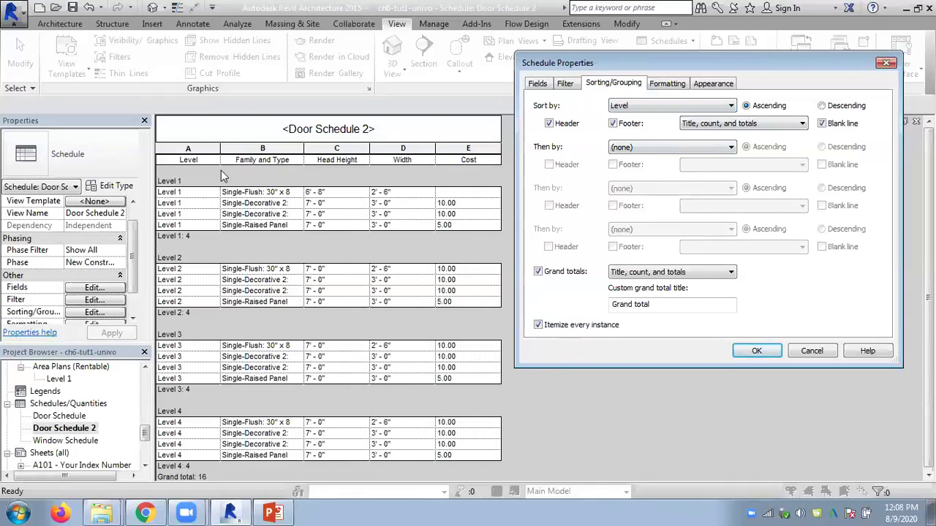
pyautogui.click(668, 111)
pyautogui.click(656, 136)
pyautogui.click(759, 351)
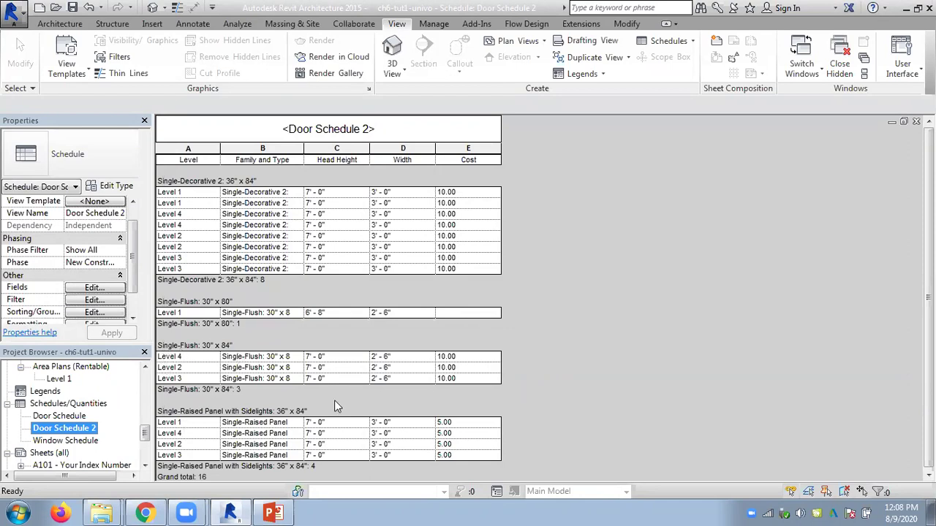
pyautogui.scroll(-1, 591, 321)
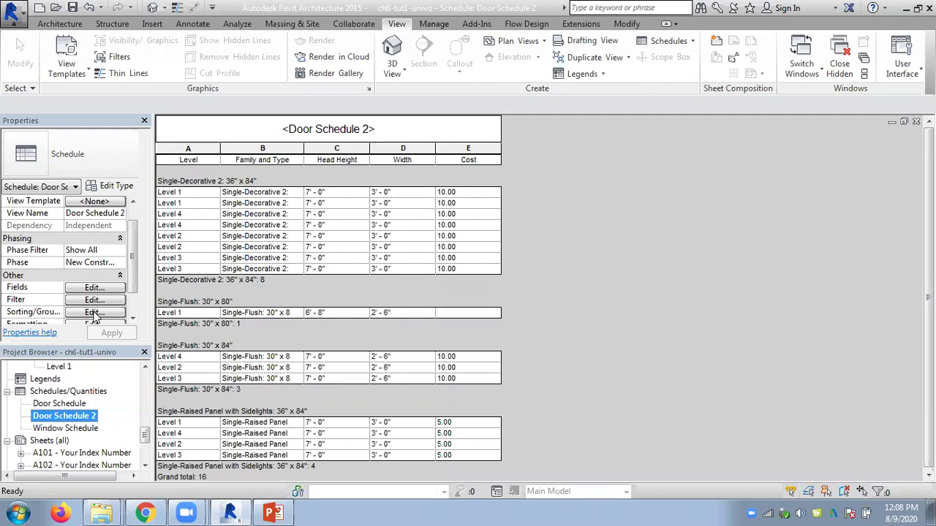
pyautogui.click(94, 313)
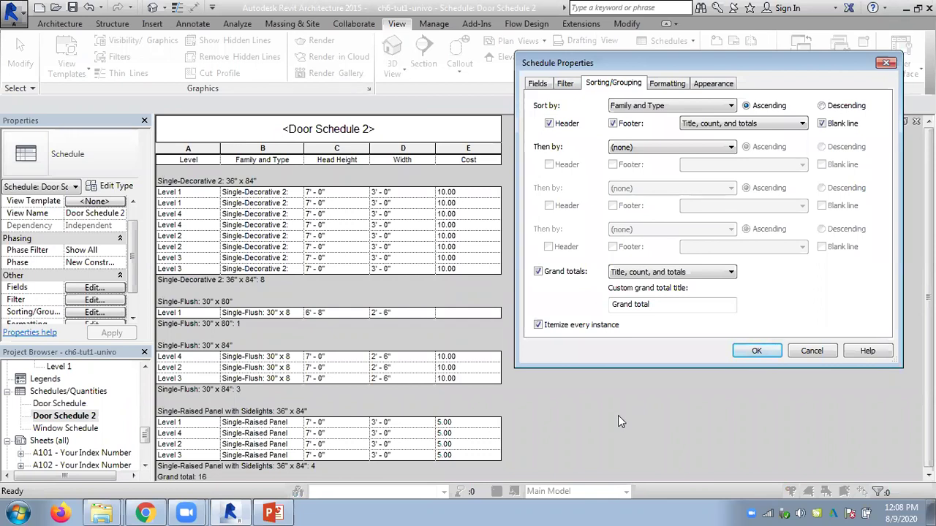
# - Review the Fields, Filter and Sorting tabs, then select Cost under Formatting and apply
pyautogui.click(618, 422)
pyautogui.click(537, 86)
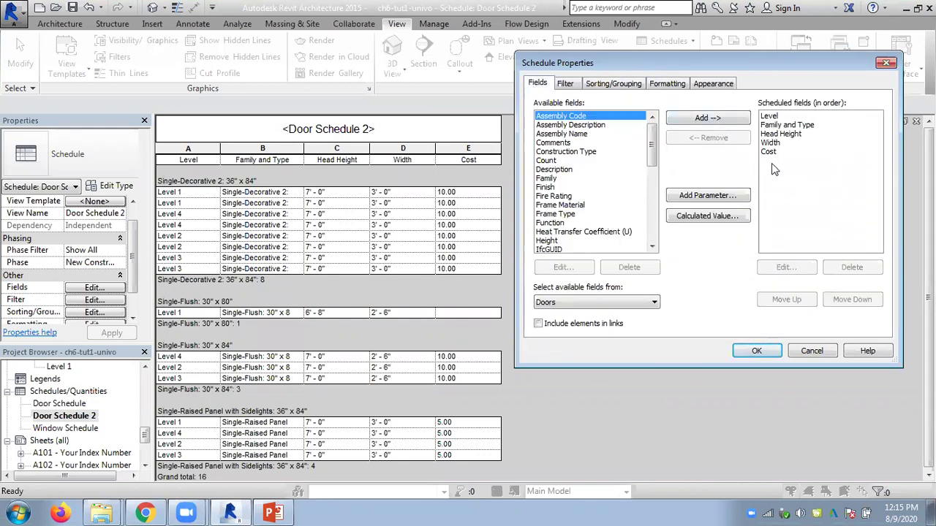
pyautogui.click(565, 83)
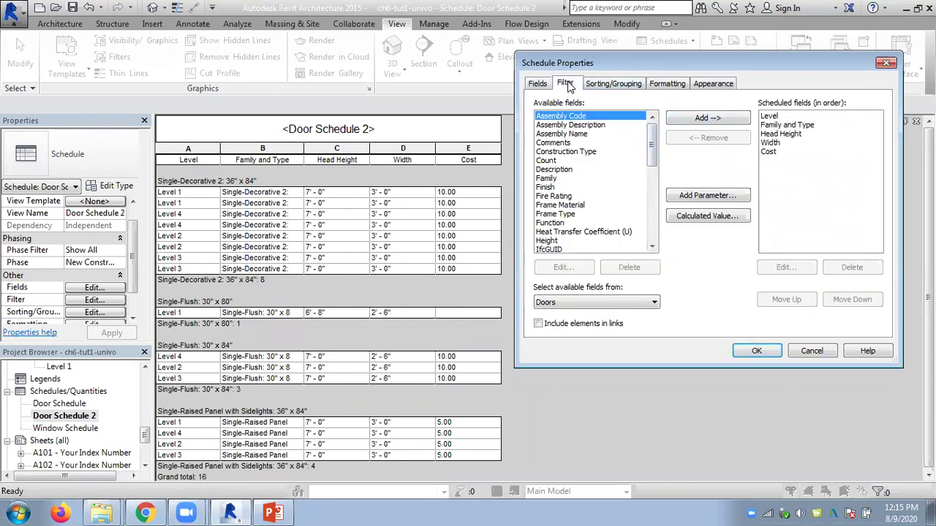
pyautogui.click(596, 86)
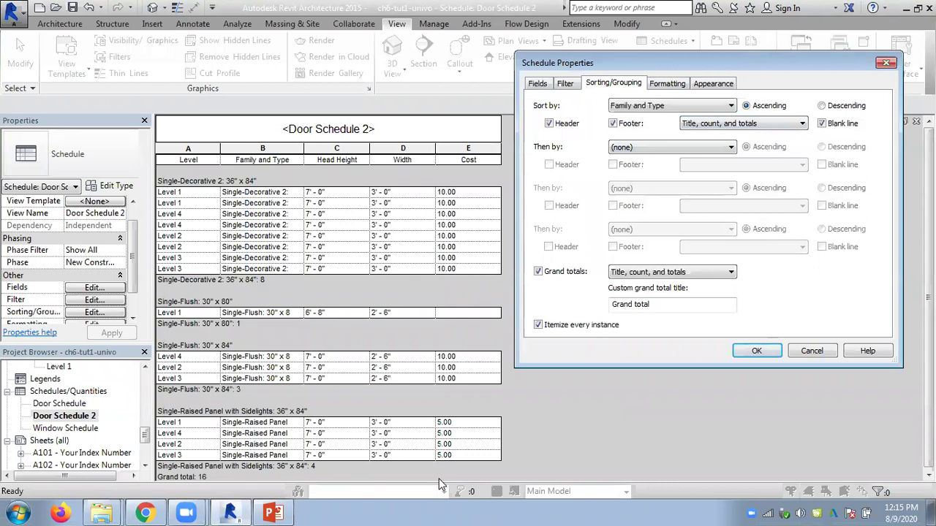
pyautogui.click(661, 85)
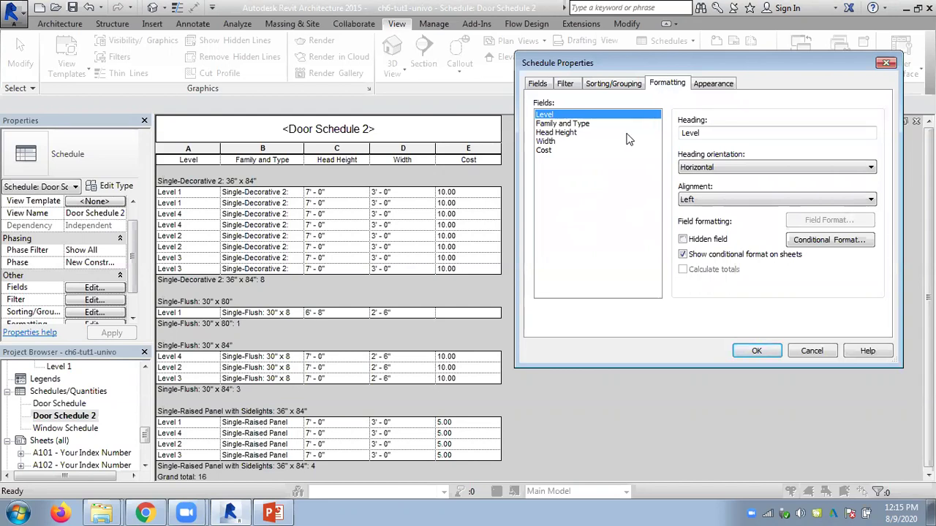
pyautogui.click(547, 152)
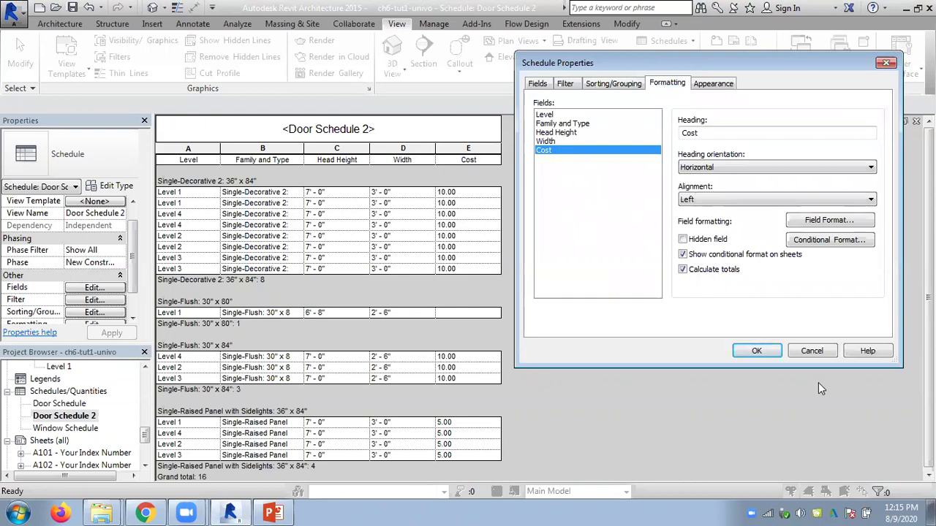
pyautogui.click(759, 351)
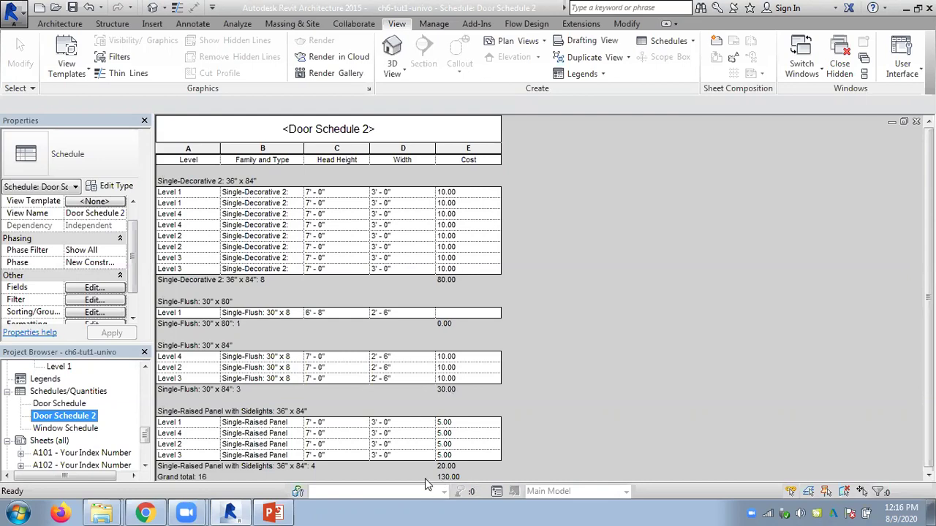
# - Turn on Calculate totals for both the Cost and Width columns
pyautogui.click(103, 314)
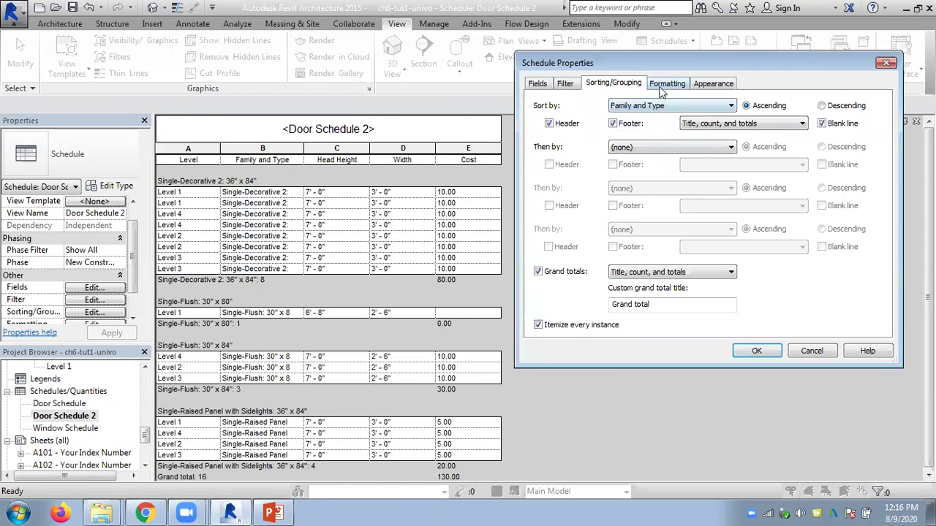
pyautogui.click(664, 83)
pyautogui.click(543, 149)
pyautogui.click(683, 269)
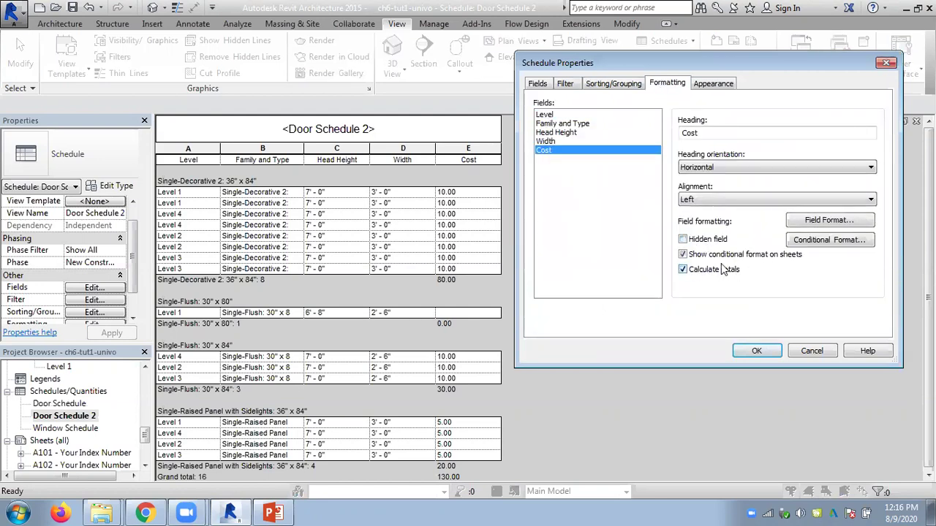
pyautogui.click(544, 142)
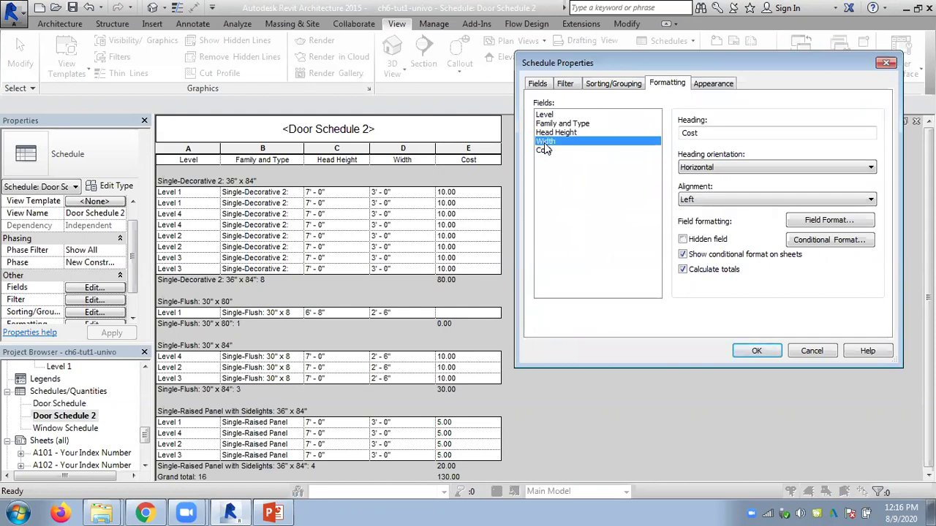
pyautogui.click(683, 270)
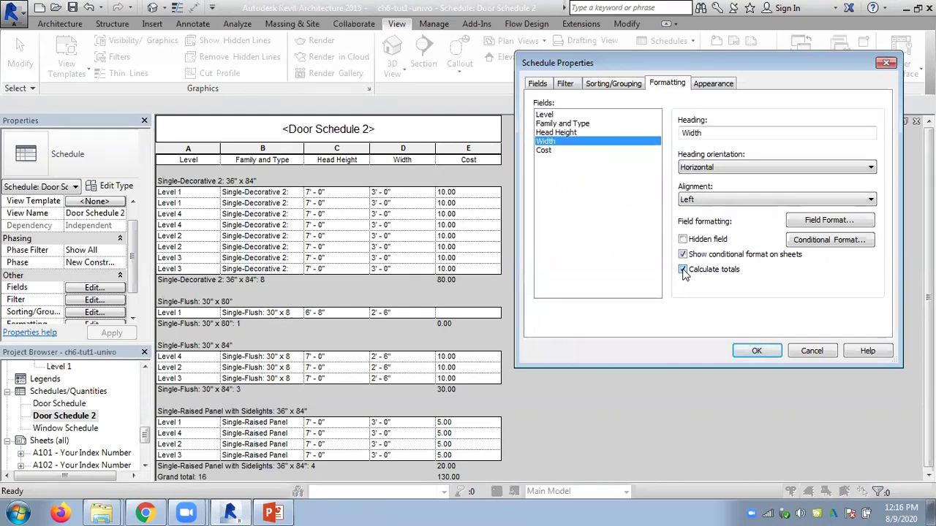
pyautogui.click(756, 352)
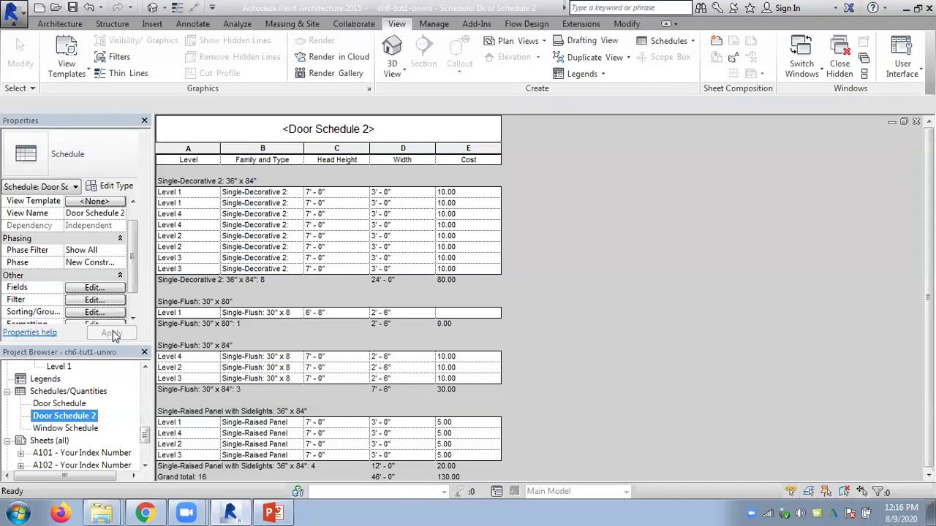
# - Set the Cost column's alignment to Center
pyautogui.click(132, 319)
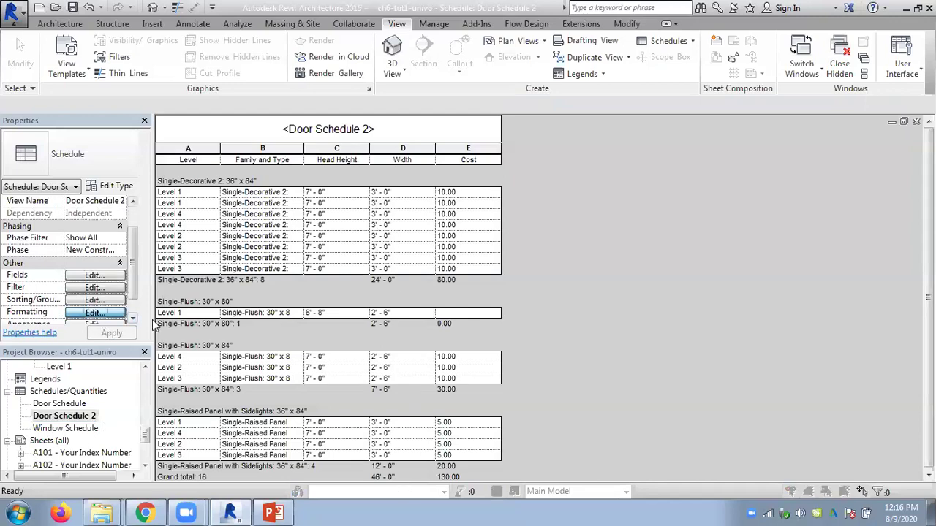
pyautogui.click(94, 312)
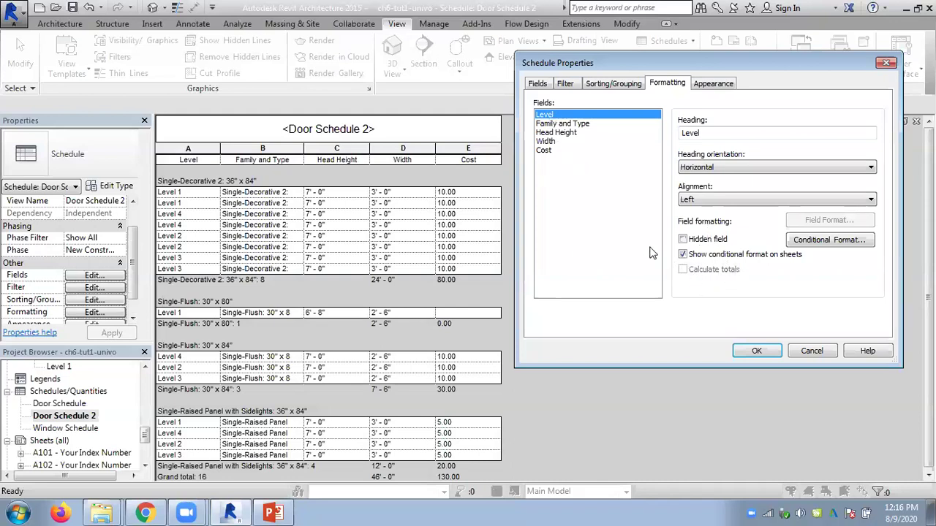
pyautogui.click(582, 125)
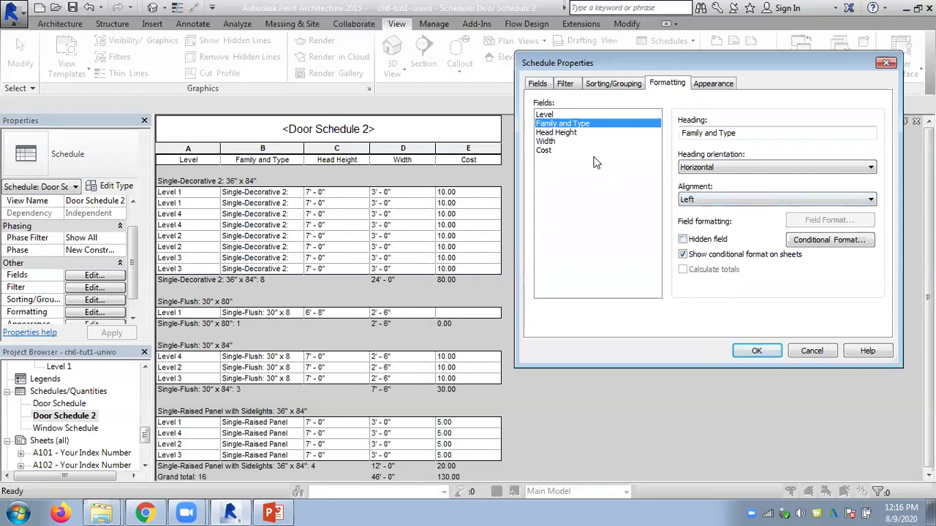
pyautogui.click(550, 115)
pyautogui.click(554, 132)
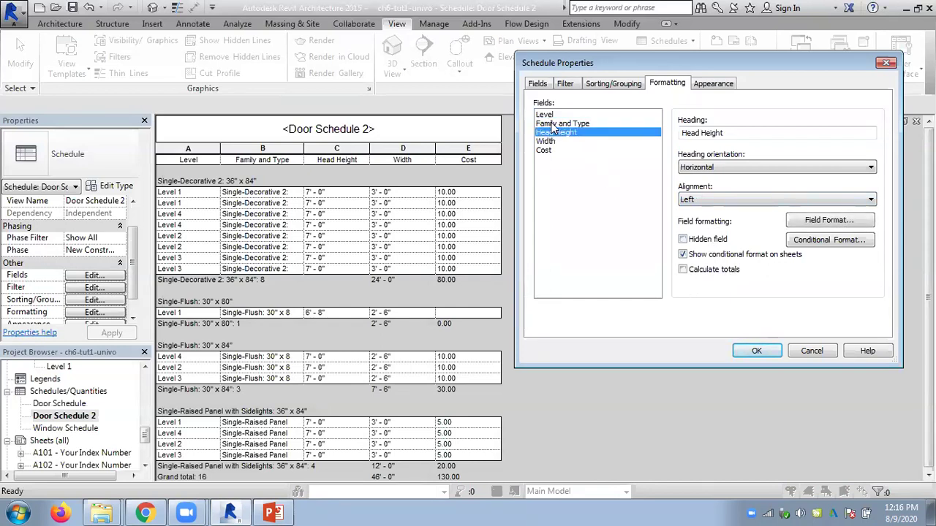
pyautogui.click(554, 124)
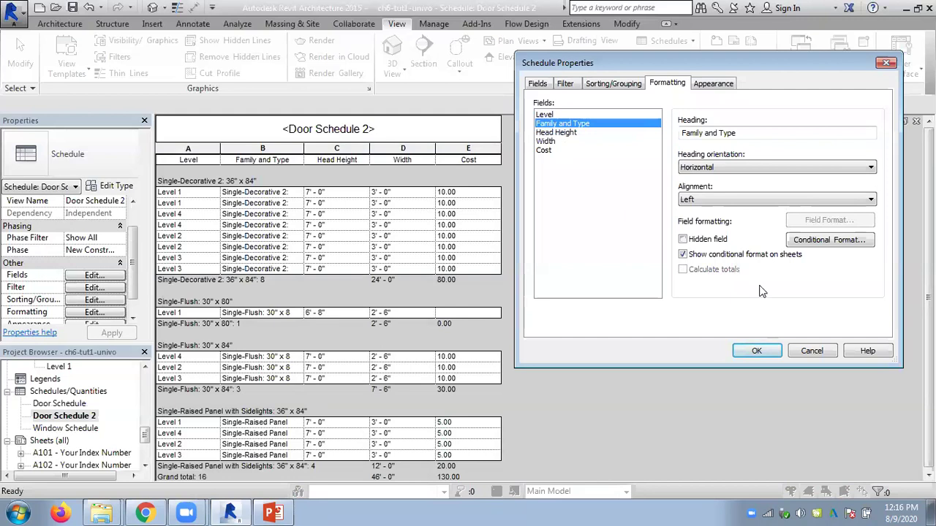
pyautogui.click(543, 150)
pyautogui.click(682, 270)
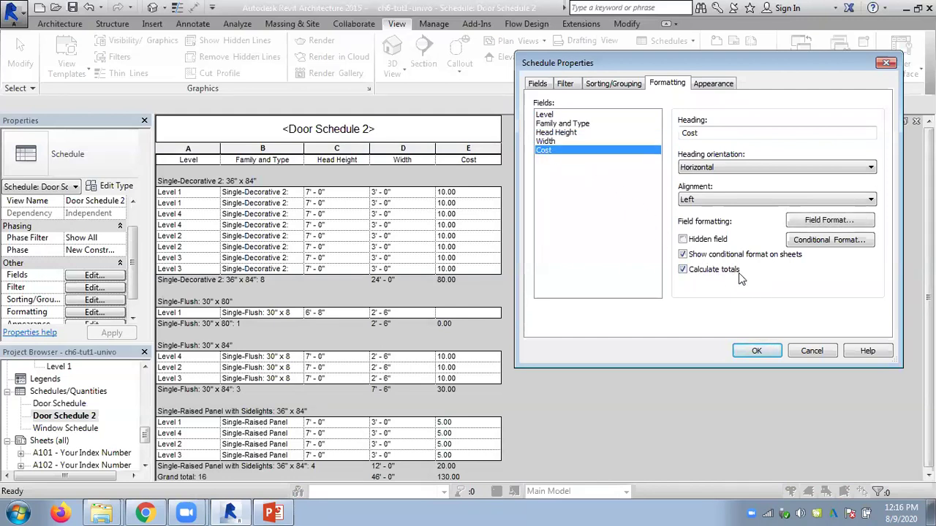
pyautogui.click(693, 198)
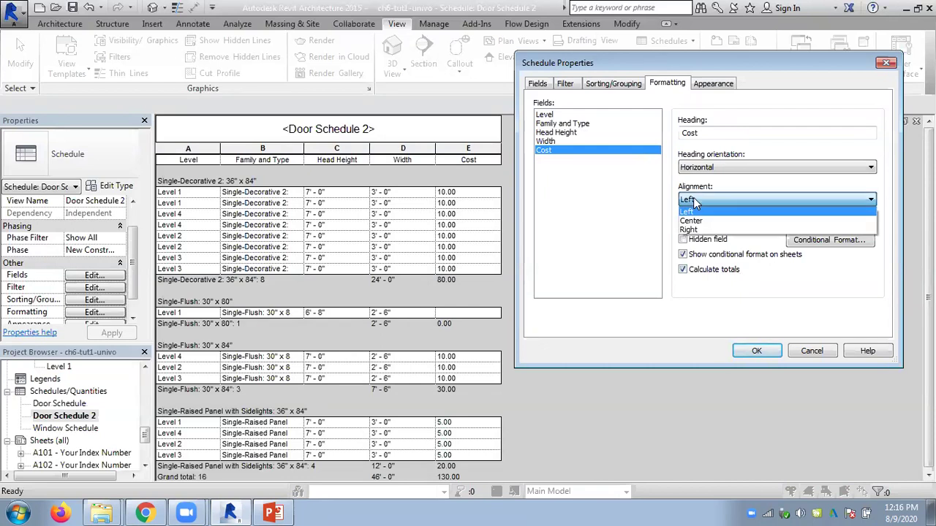
pyautogui.click(699, 222)
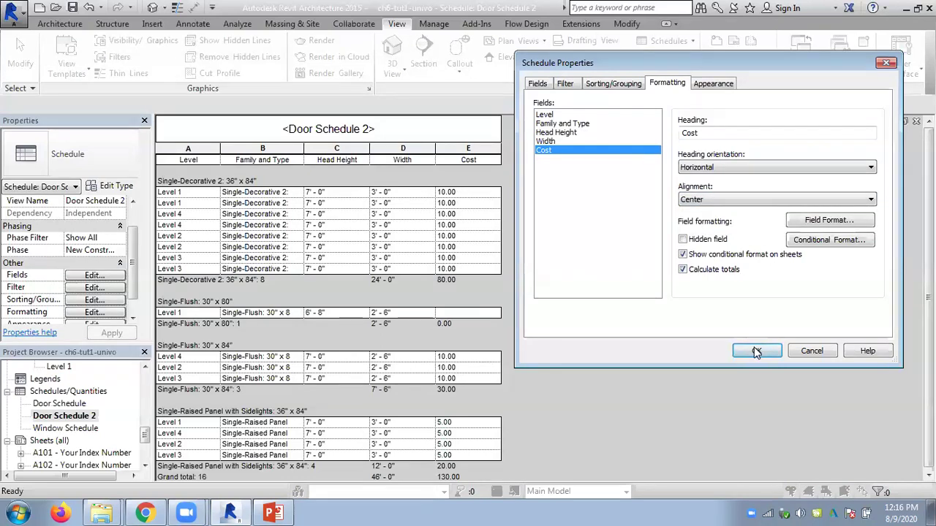
pyautogui.click(756, 352)
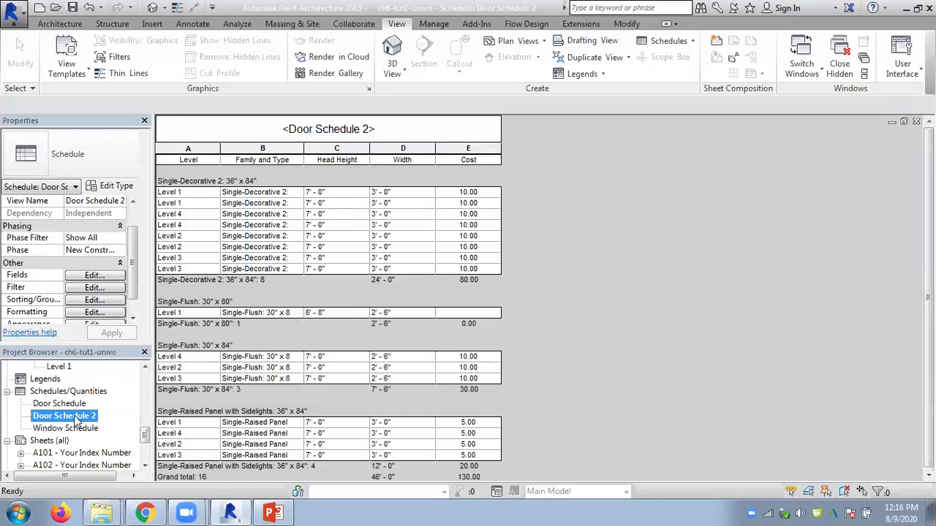
# - Check the Family and Type formatting, keeping the heading horizontal and the alignment left
pyautogui.click(95, 312)
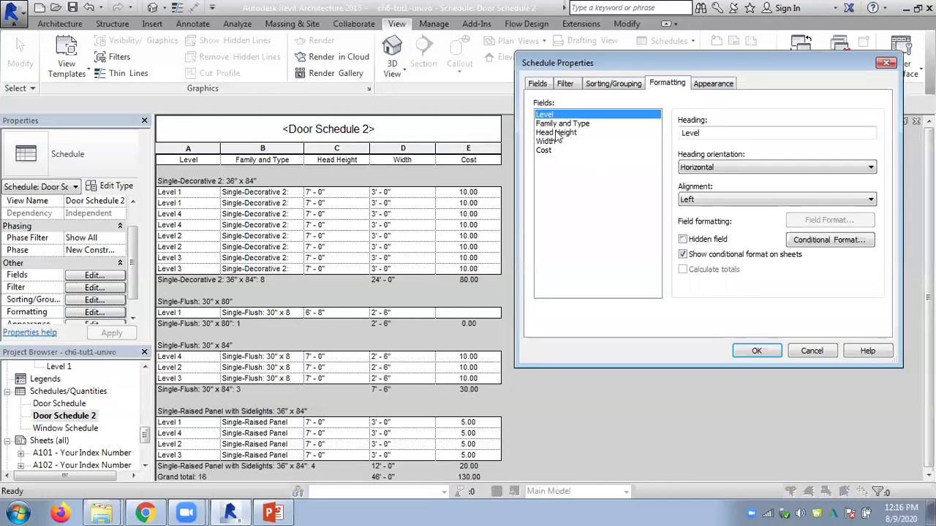
pyautogui.click(562, 124)
pyautogui.click(707, 167)
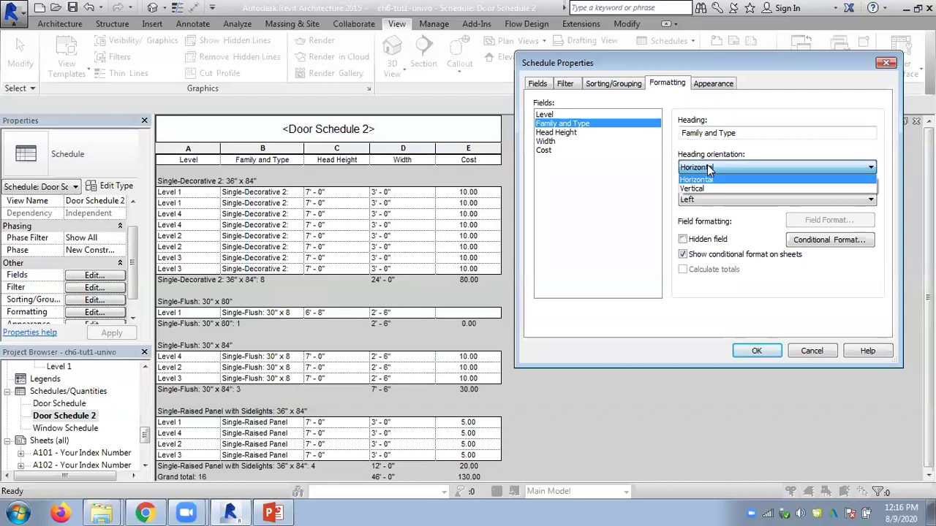
pyautogui.click(707, 167)
pyautogui.click(706, 197)
pyautogui.click(706, 197)
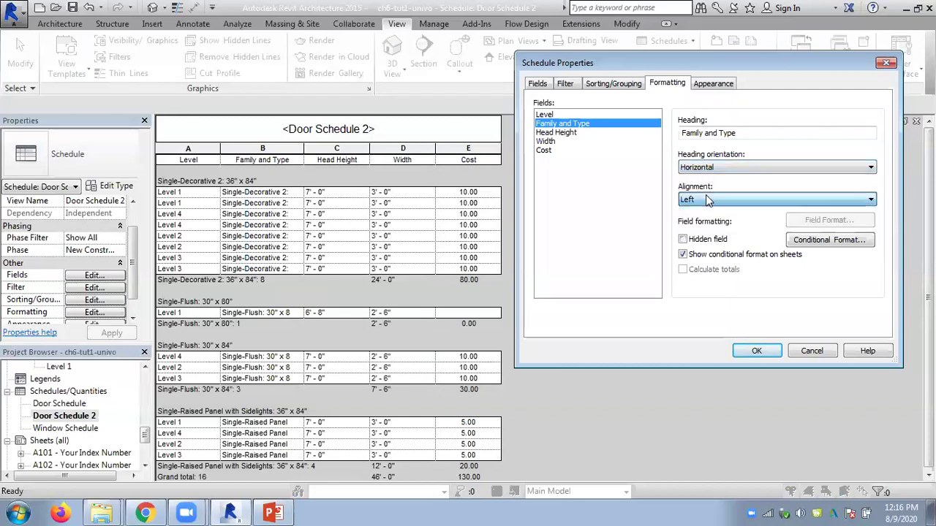
pyautogui.click(552, 149)
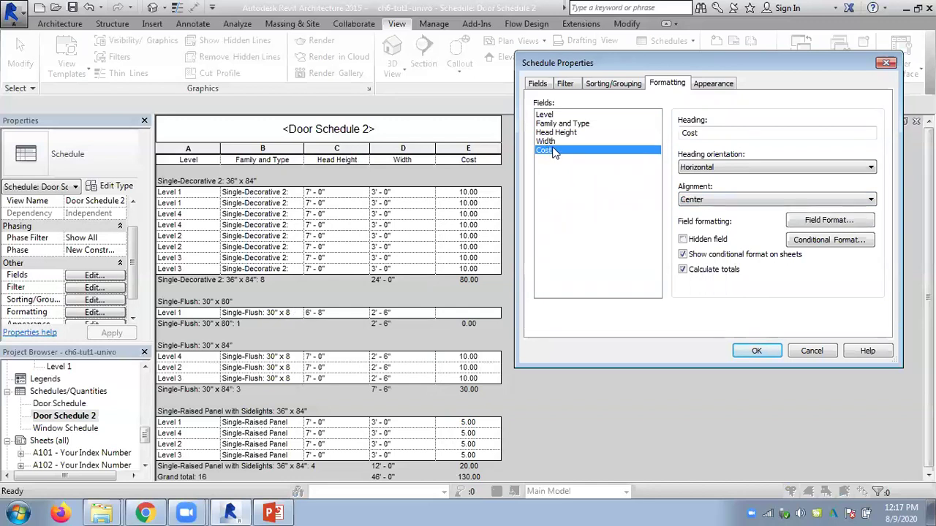
# - Hide the schedule title in Appearance, then show it again
pyautogui.click(713, 84)
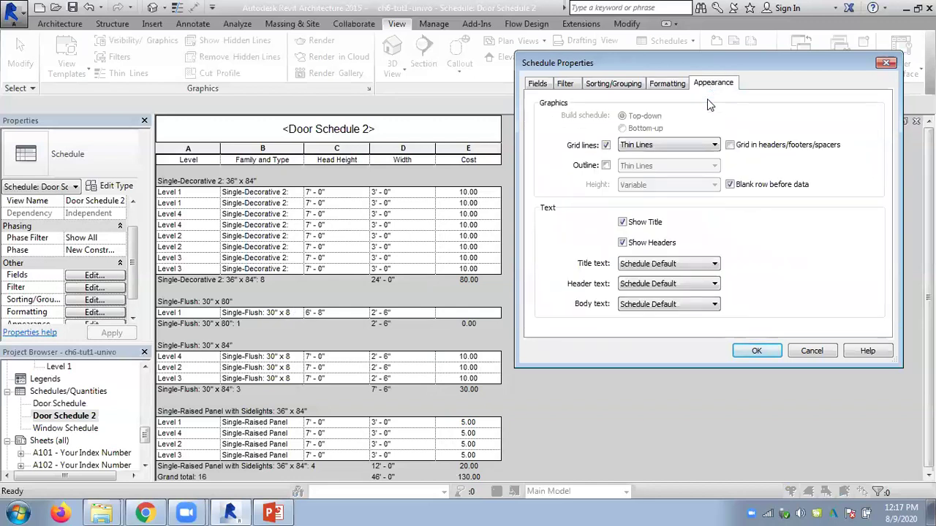
pyautogui.click(622, 223)
pyautogui.click(756, 351)
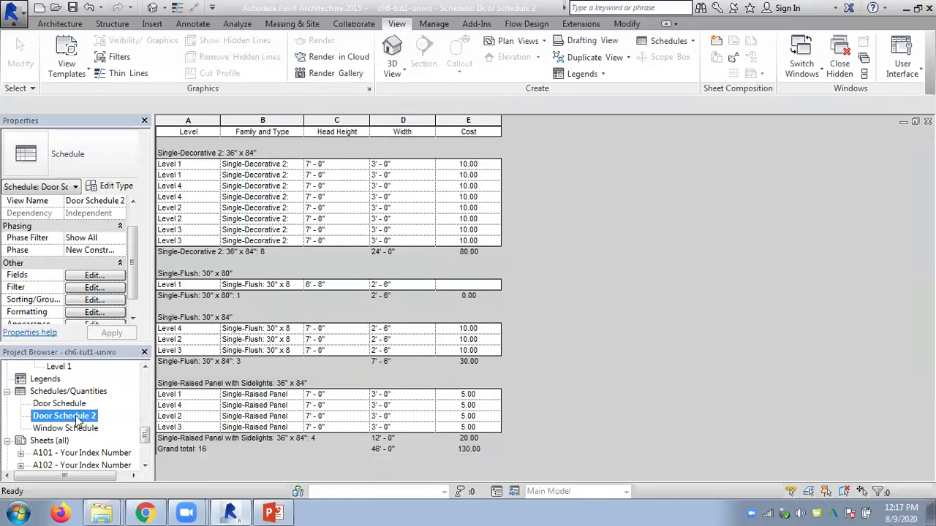
pyautogui.click(133, 318)
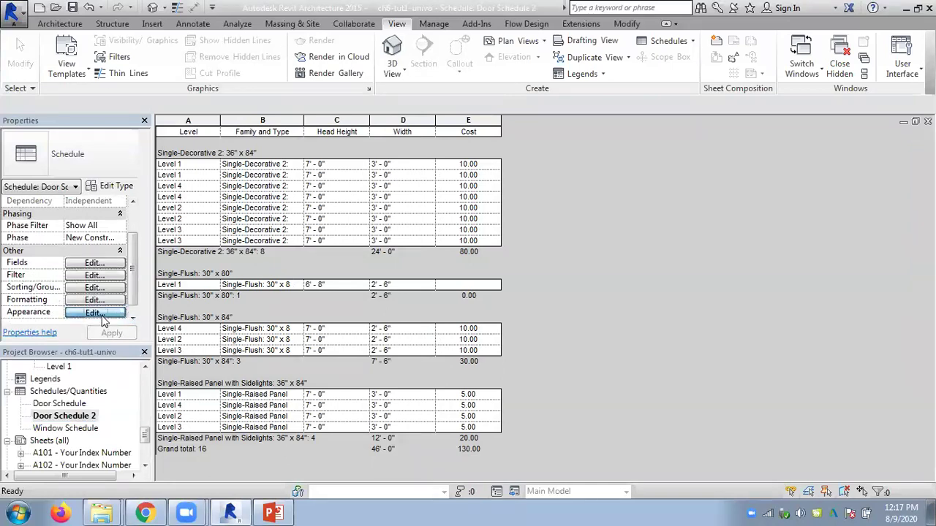
pyautogui.click(95, 313)
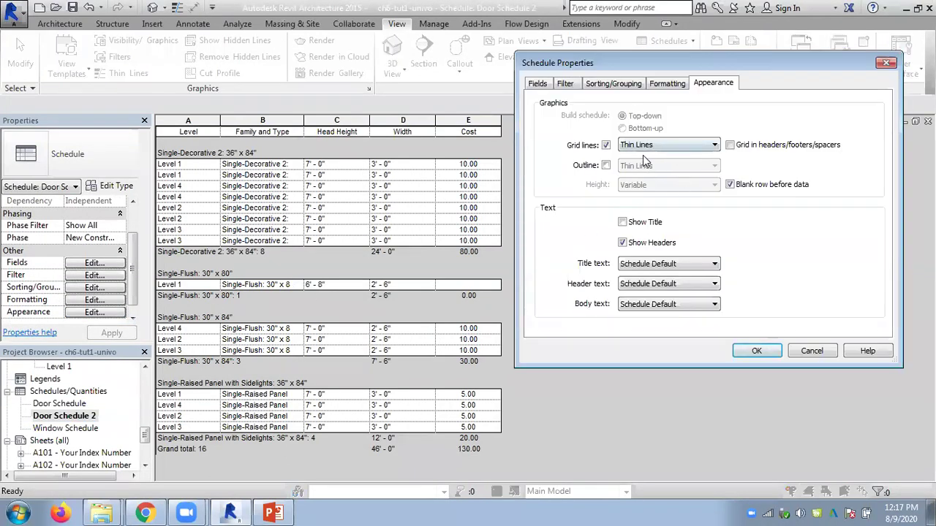
pyautogui.click(622, 222)
# - Give the Cost field a custom number format rounded to 0 decimal places
pyautogui.click(607, 84)
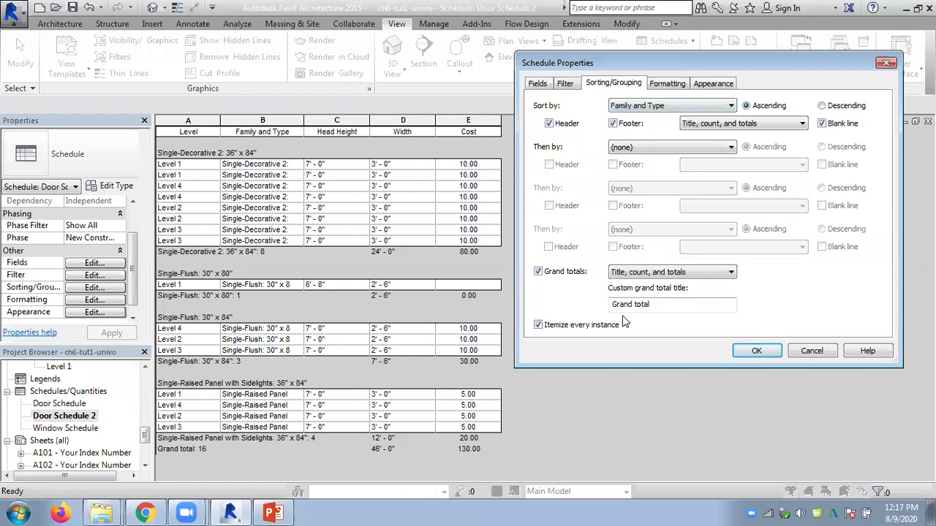
pyautogui.click(666, 84)
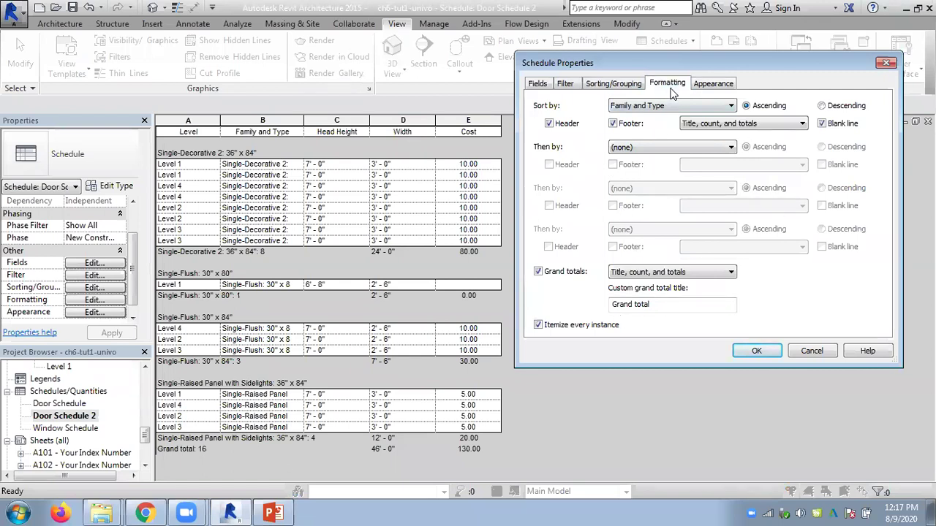
pyautogui.click(550, 151)
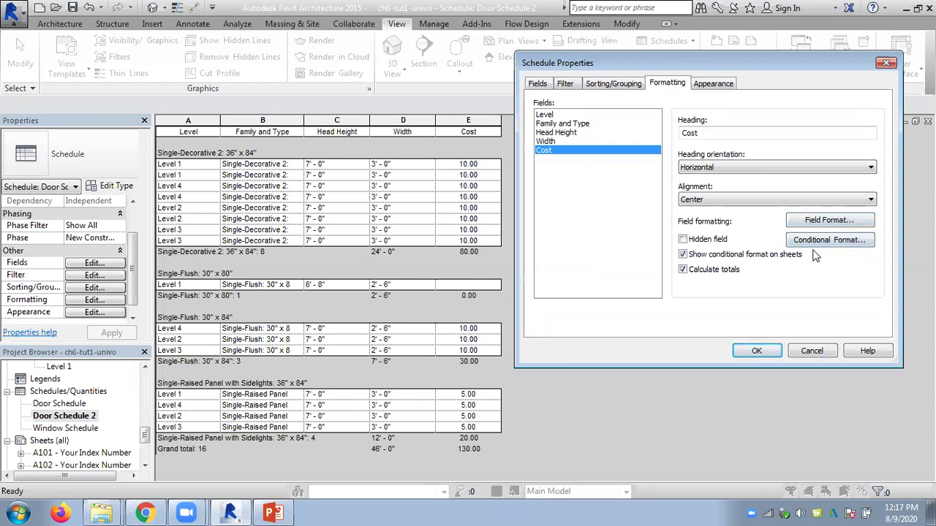
pyautogui.click(826, 223)
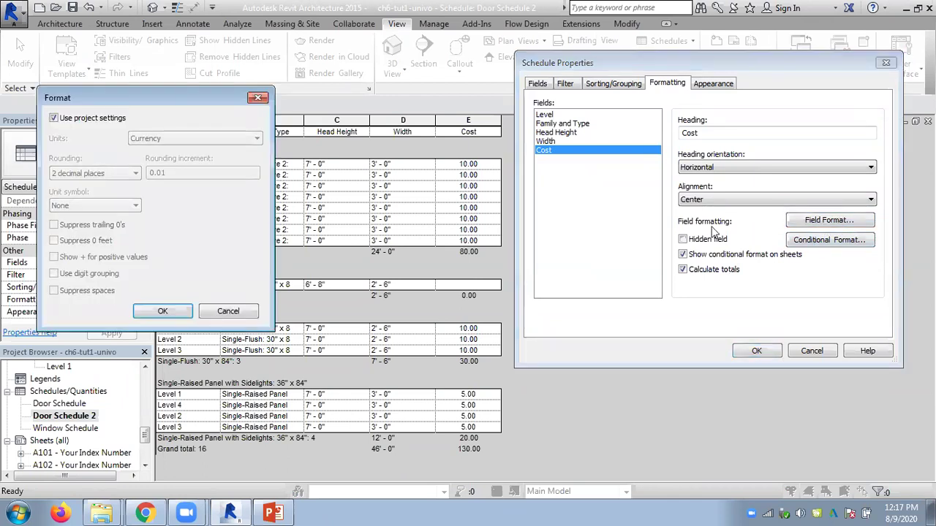
pyautogui.click(53, 118)
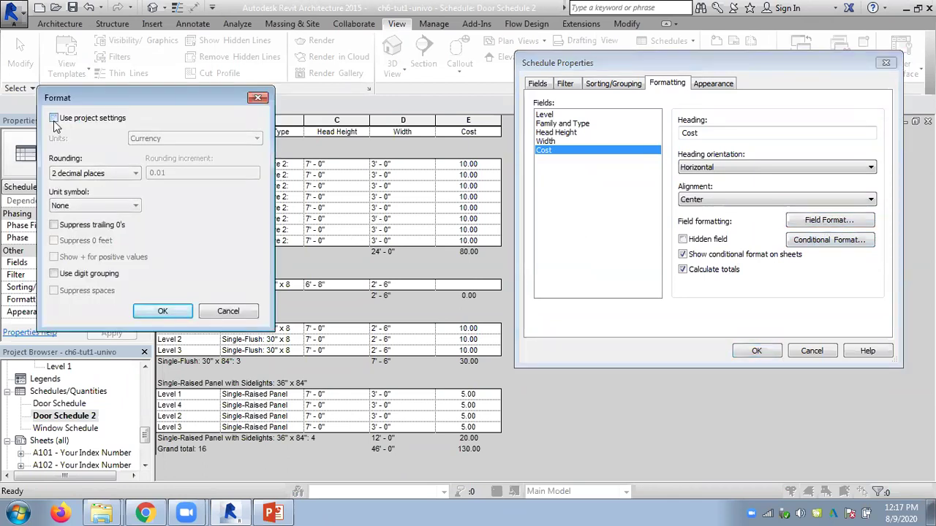
pyautogui.click(128, 174)
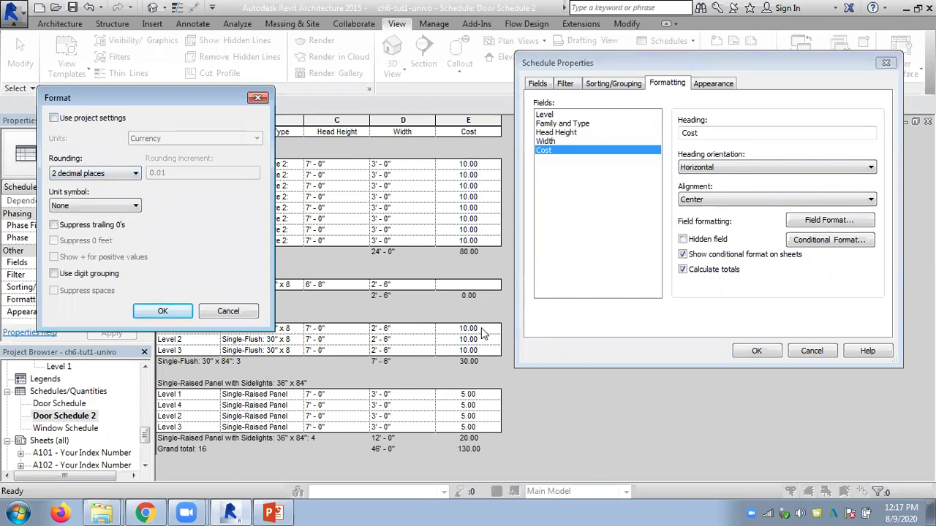
pyautogui.click(102, 172)
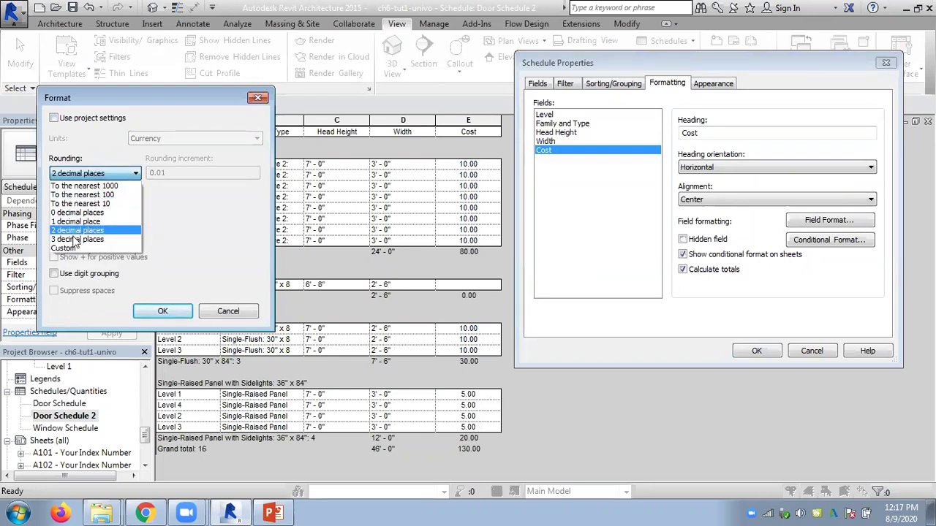
pyautogui.click(72, 213)
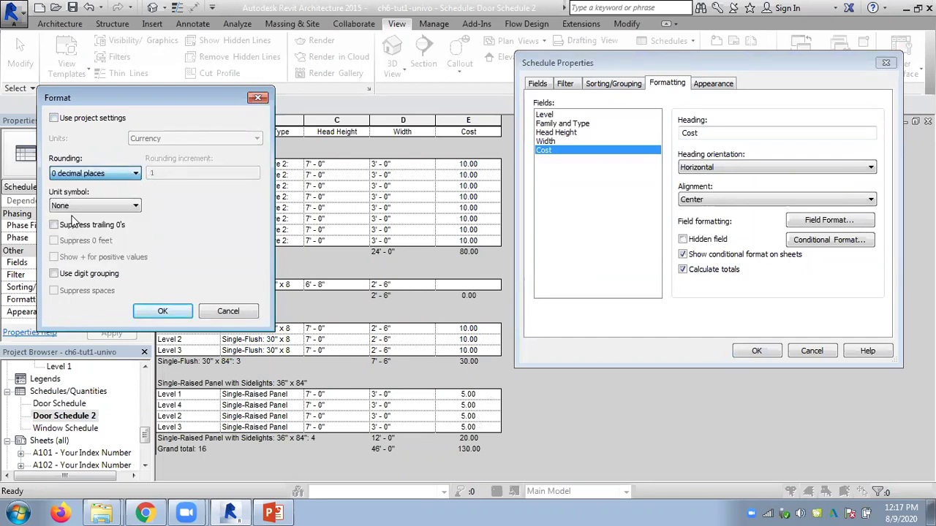
pyautogui.click(161, 311)
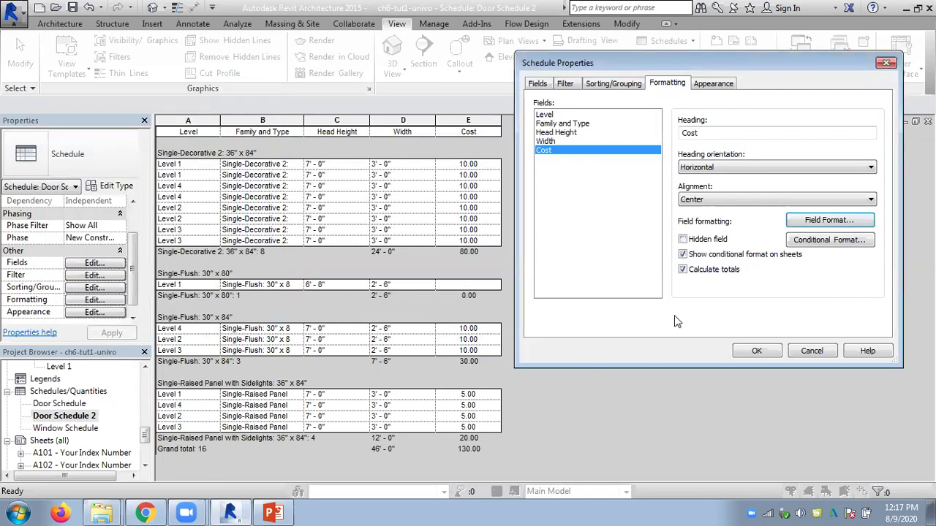
pyautogui.click(757, 351)
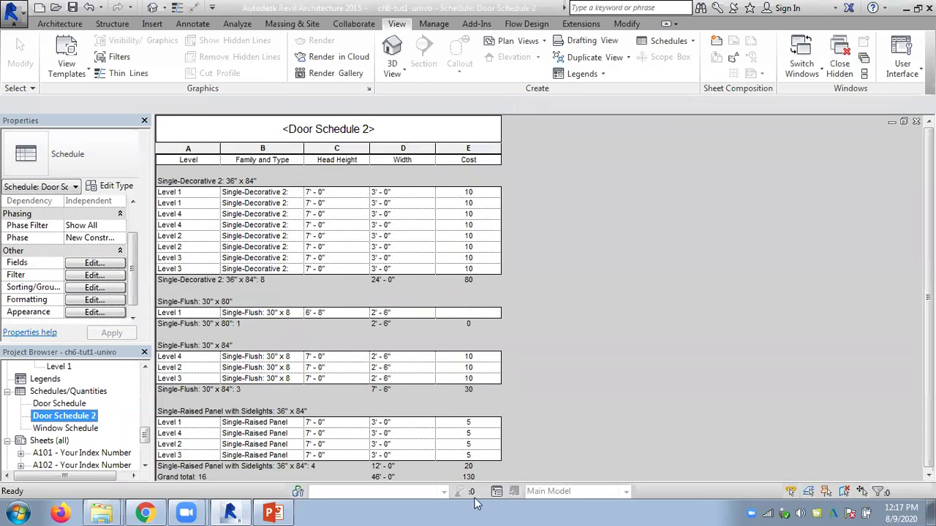
# - Give the Cost field a custom number format with digit grouping turned on
pyautogui.click(101, 300)
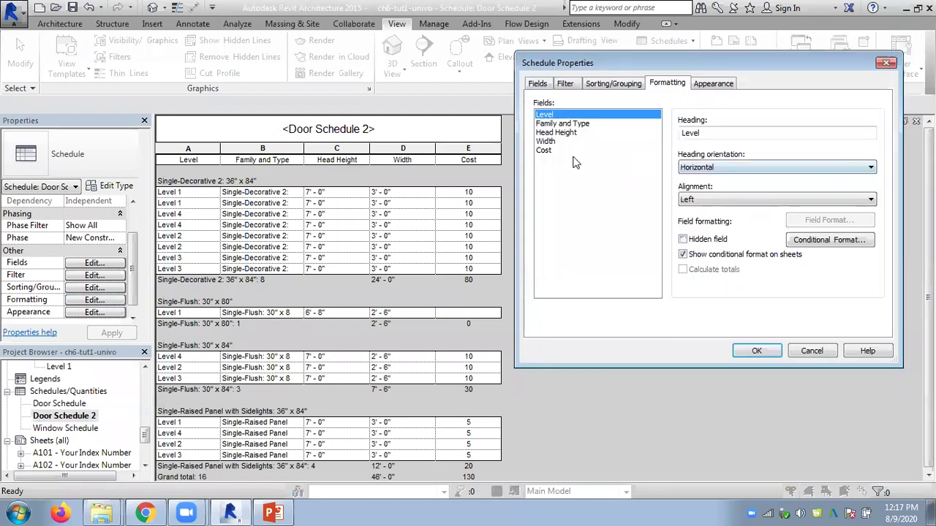
pyautogui.click(560, 150)
pyautogui.click(829, 220)
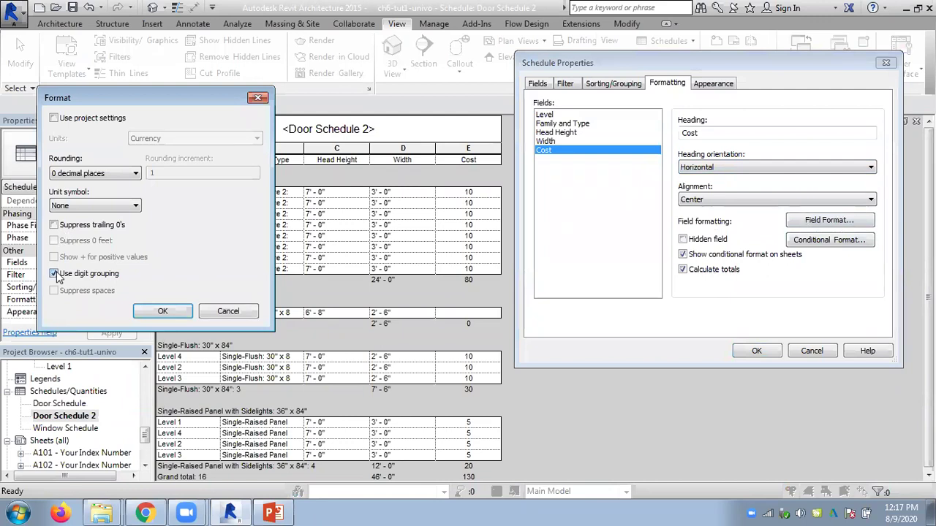
pyautogui.click(99, 181)
pyautogui.click(87, 234)
pyautogui.click(53, 119)
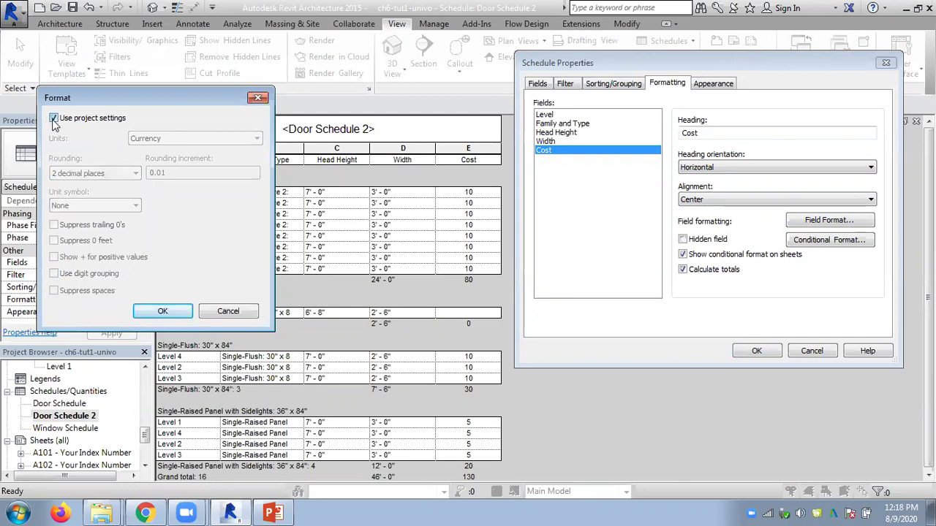
pyautogui.click(54, 118)
# - Set the Cost unit symbol to $ so values read like $10.00
pyautogui.click(93, 206)
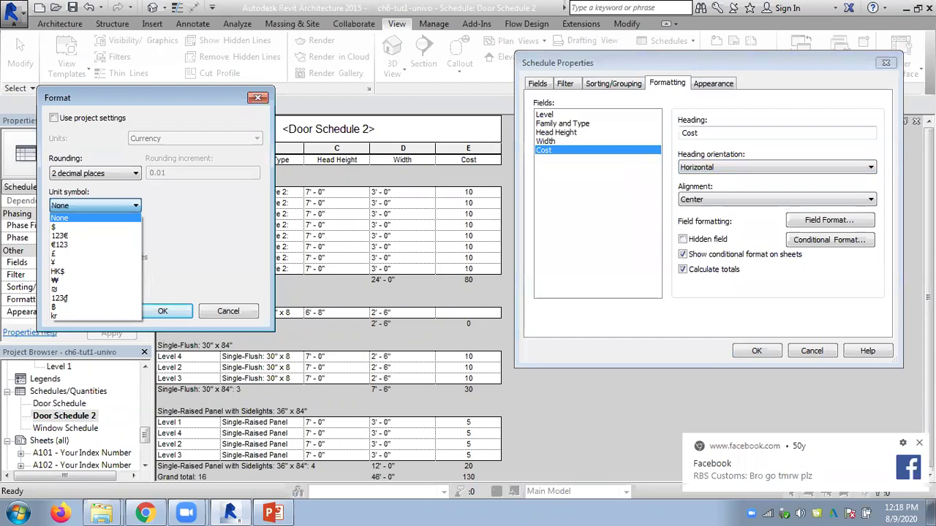
pyautogui.click(579, 387)
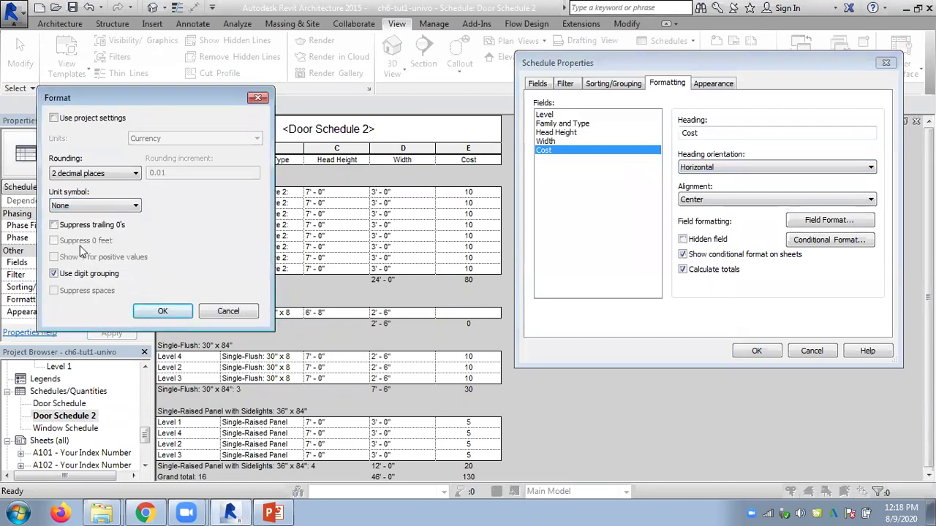
pyautogui.click(69, 204)
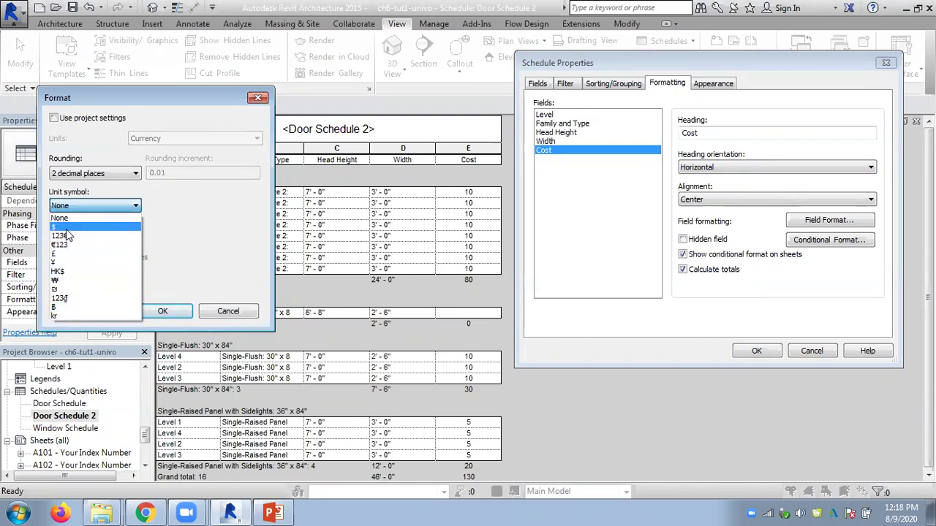
pyautogui.click(65, 228)
pyautogui.click(162, 312)
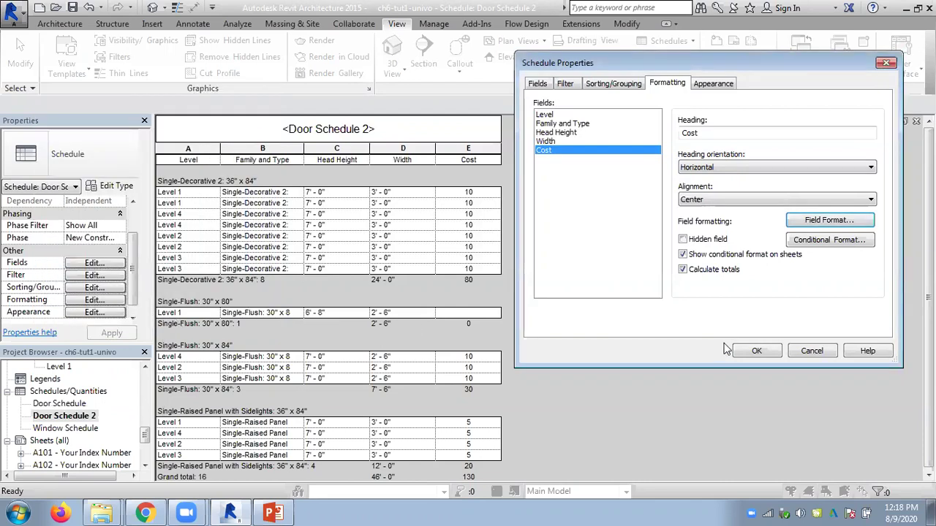
pyautogui.click(762, 354)
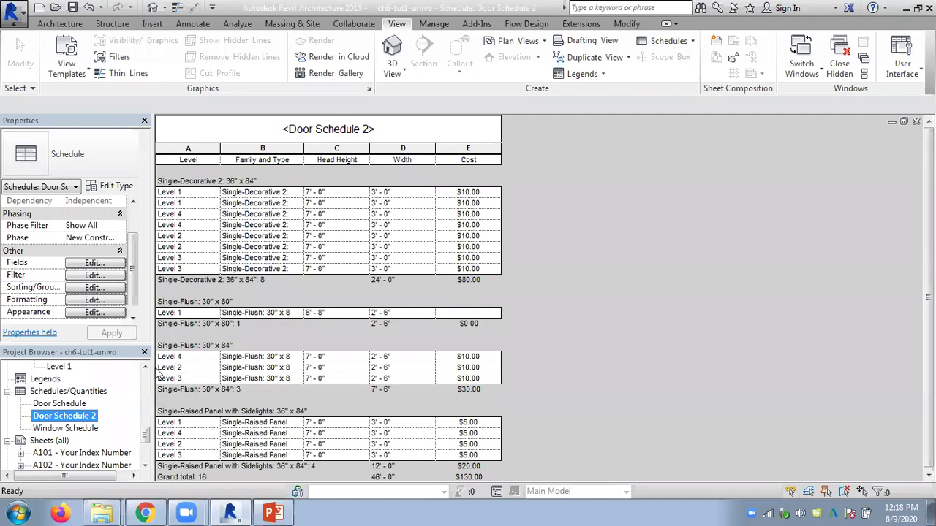
# - Set the Cost field's unit symbol to None to remove the dollar sign
pyautogui.rightClick(64, 420)
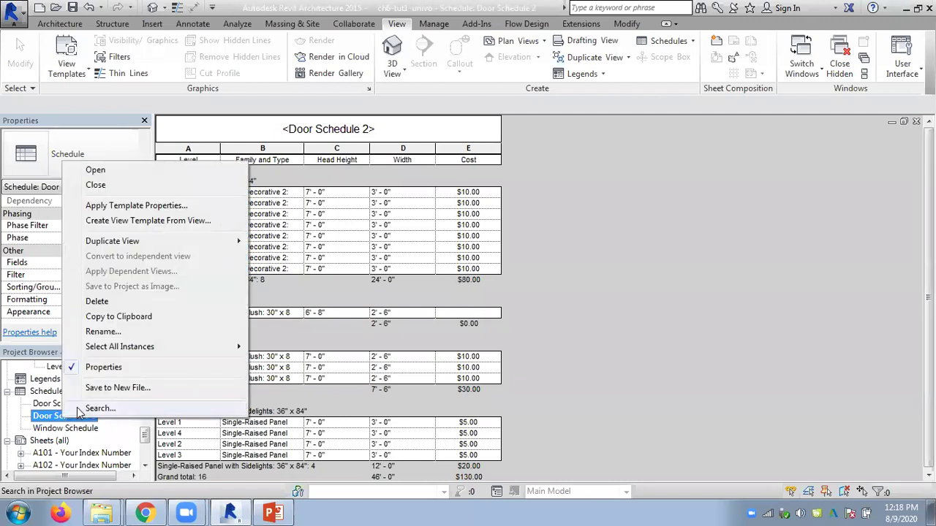
pyautogui.click(225, 104)
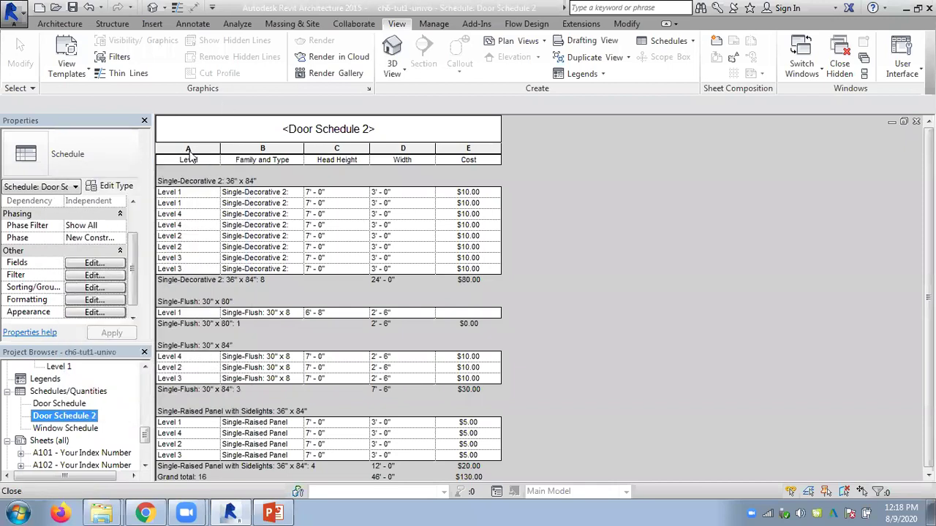
pyautogui.click(90, 303)
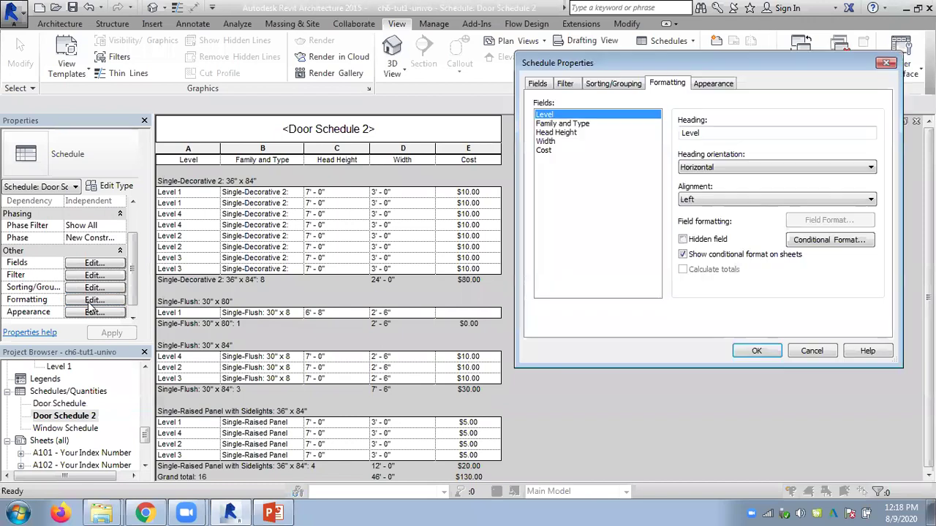
pyautogui.click(545, 151)
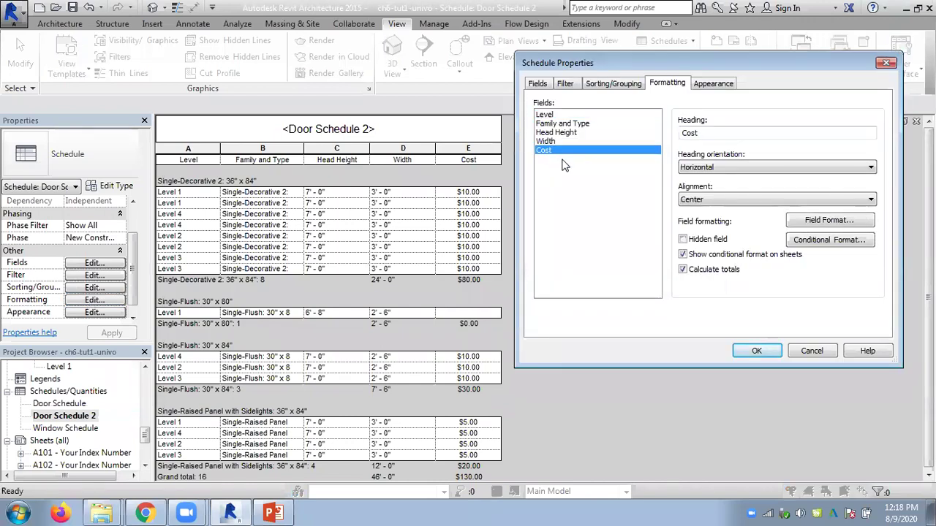
pyautogui.click(829, 221)
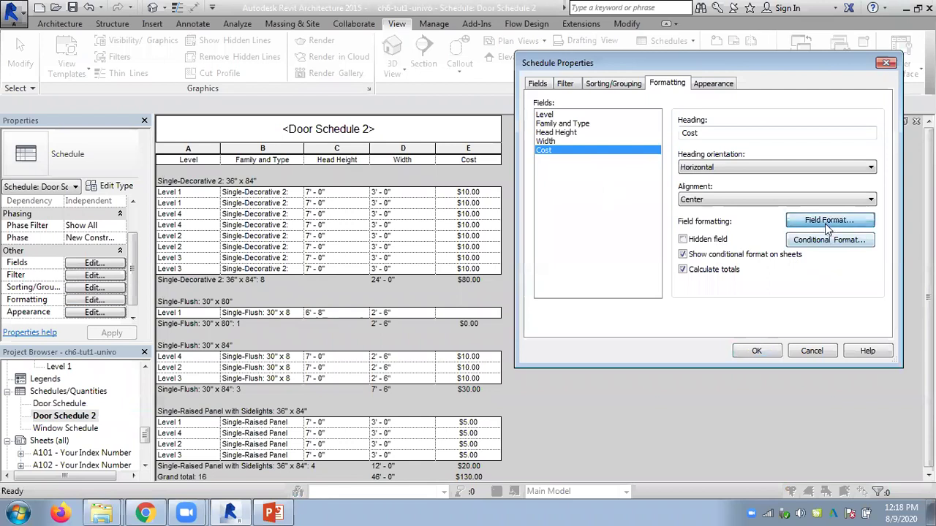
pyautogui.click(80, 207)
pyautogui.click(73, 216)
pyautogui.click(152, 311)
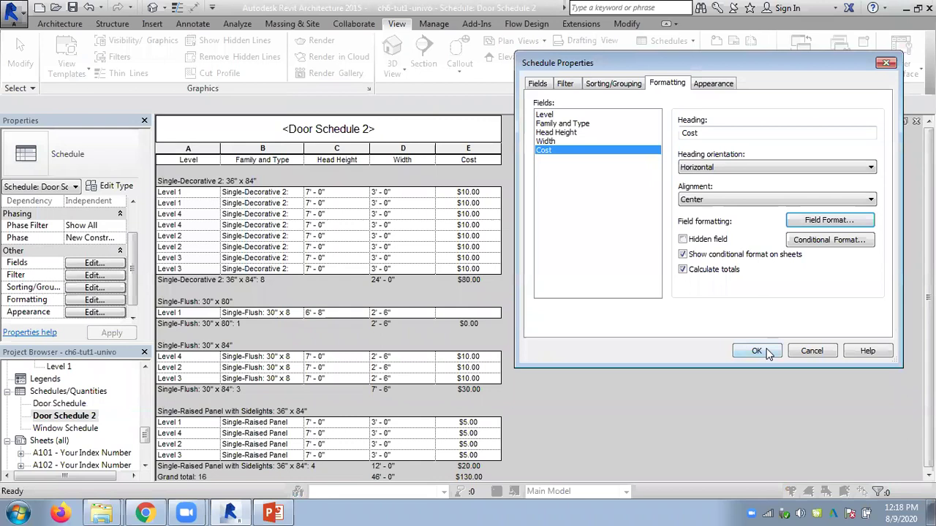
pyautogui.click(764, 352)
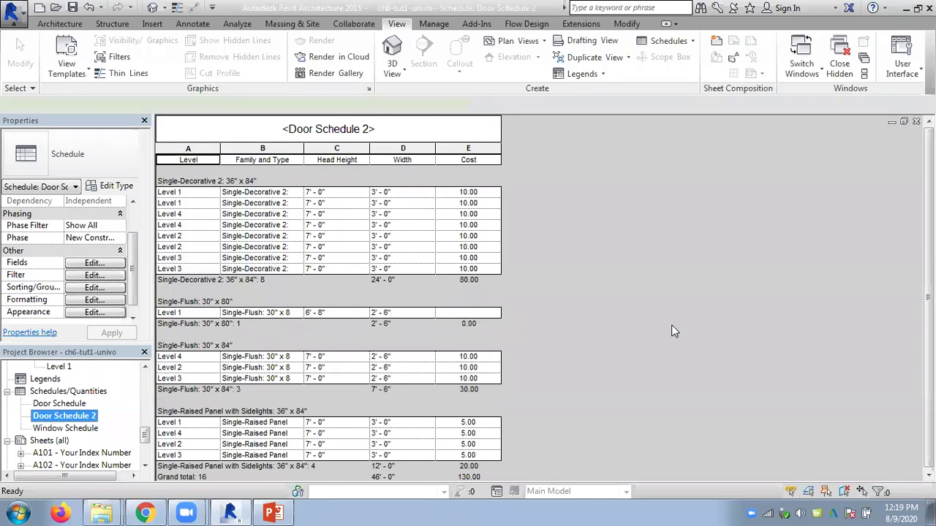
# - Select the Cost field under Formatting and tick Calculate totals
pyautogui.click(95, 301)
pyautogui.click(545, 151)
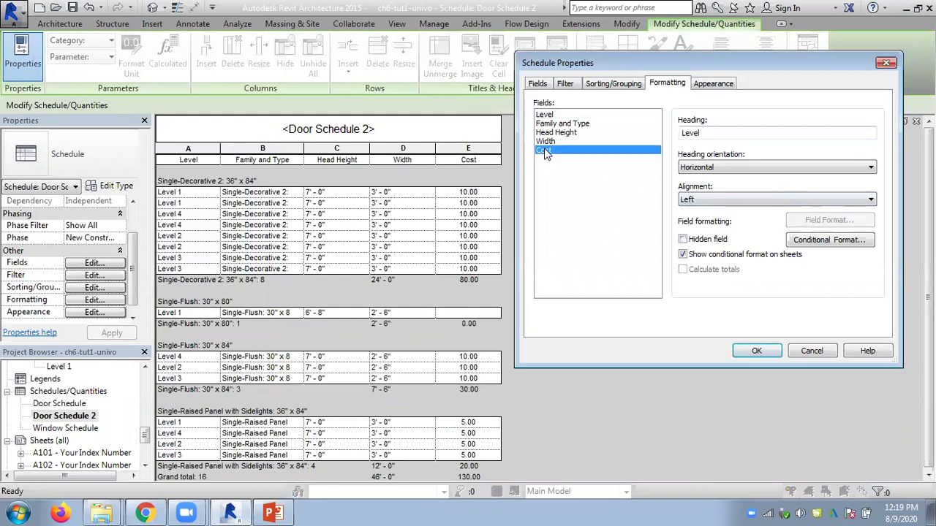
pyautogui.click(706, 272)
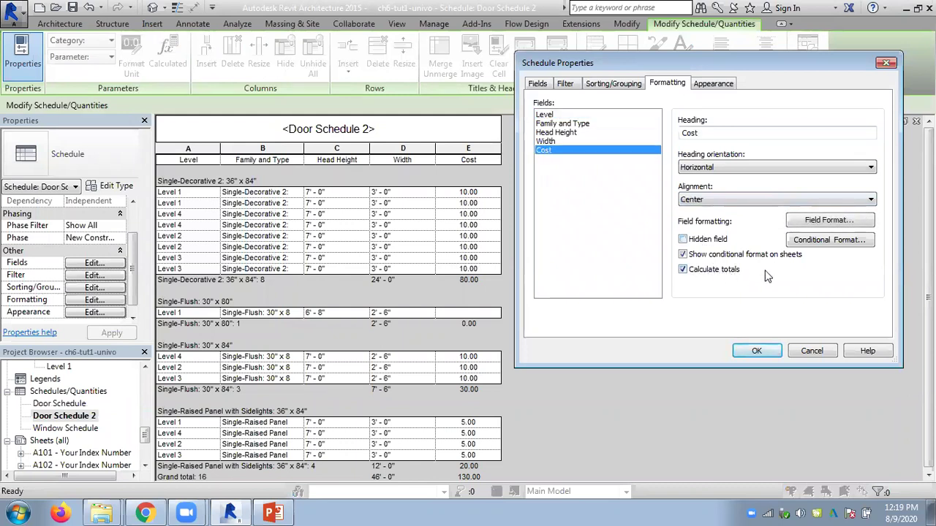
pyautogui.click(857, 247)
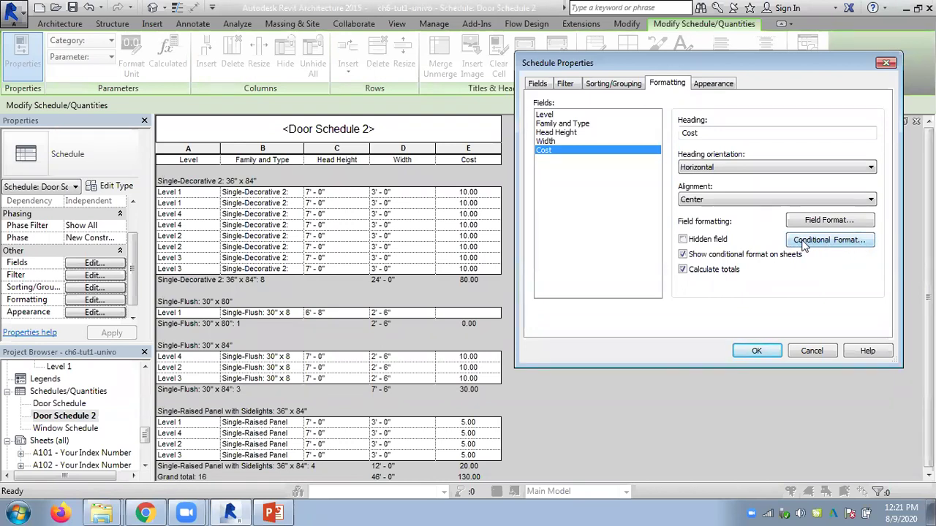
# - Add a Cost conditional format: Equal To 10.00 with a yellow background
pyautogui.click(798, 242)
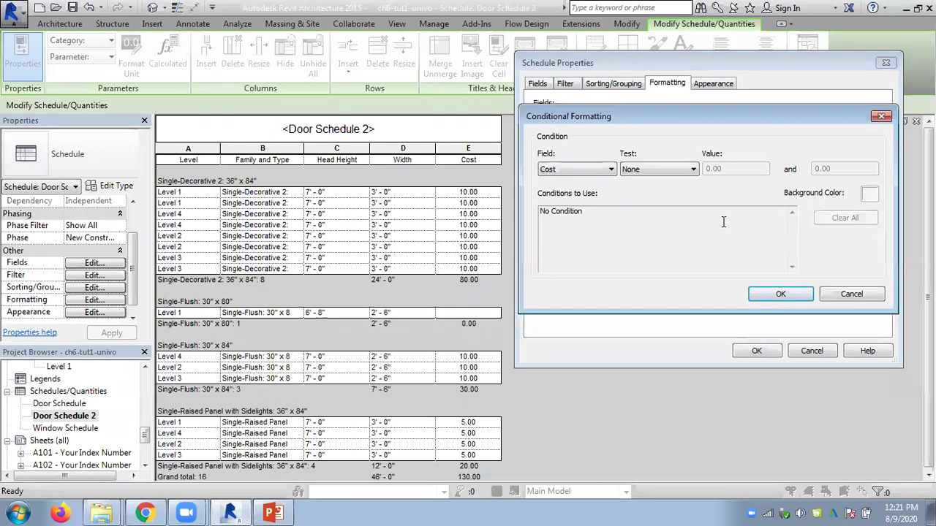
pyautogui.click(693, 171)
pyautogui.click(668, 208)
pyautogui.click(710, 170)
pyautogui.write('1')
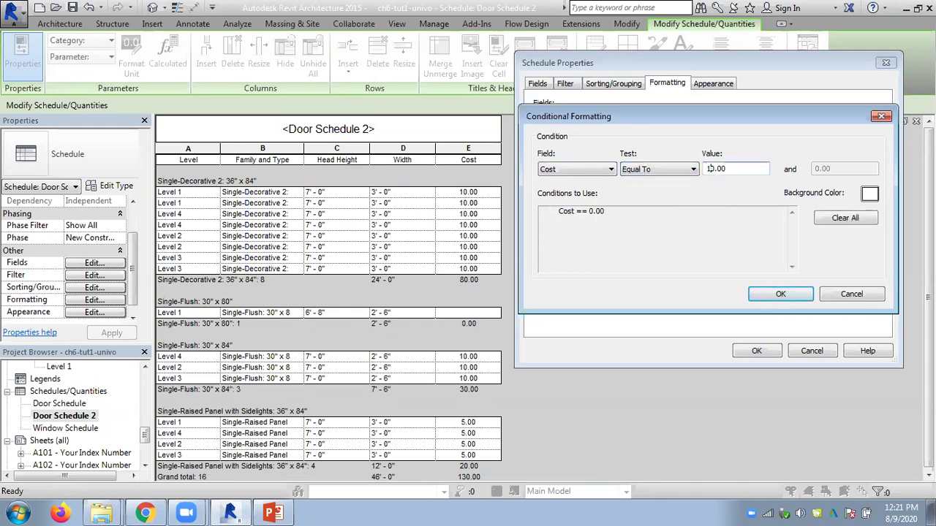
pyautogui.click(700, 212)
pyautogui.click(870, 194)
pyautogui.click(601, 224)
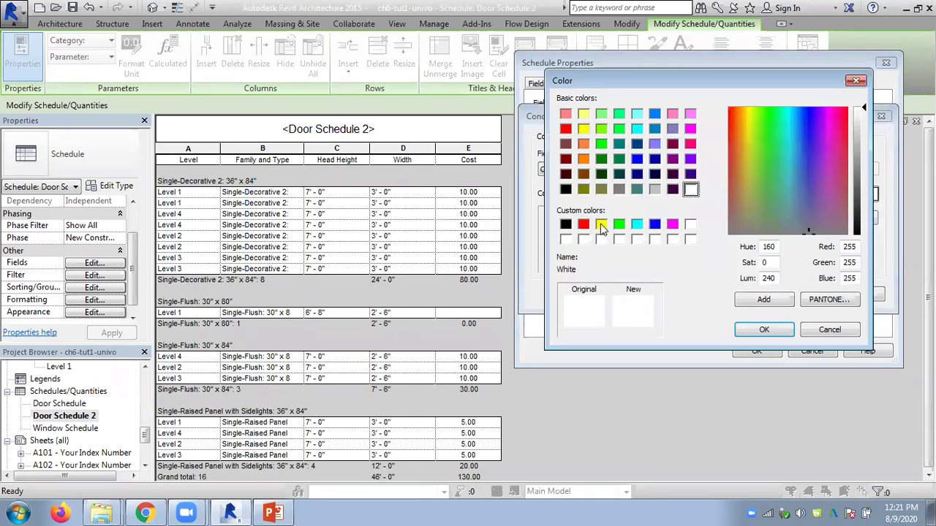
pyautogui.click(760, 330)
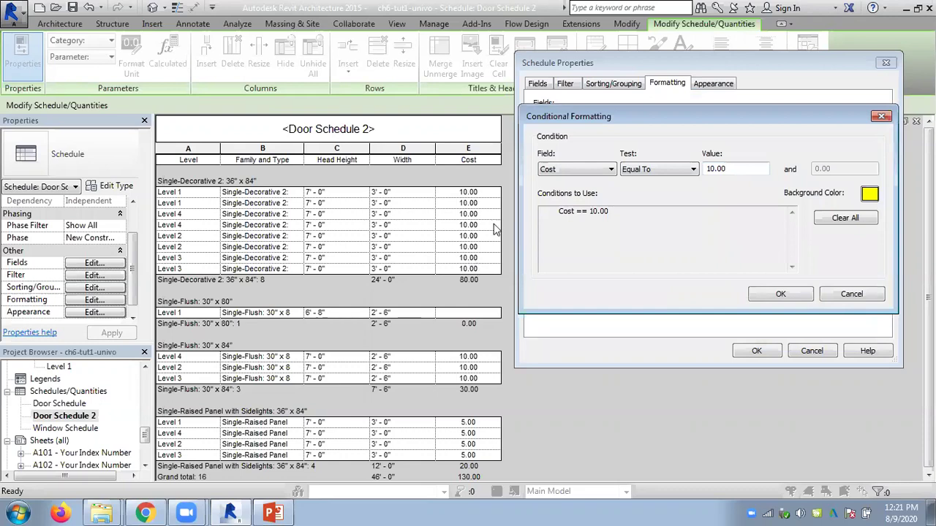
pyautogui.click(780, 296)
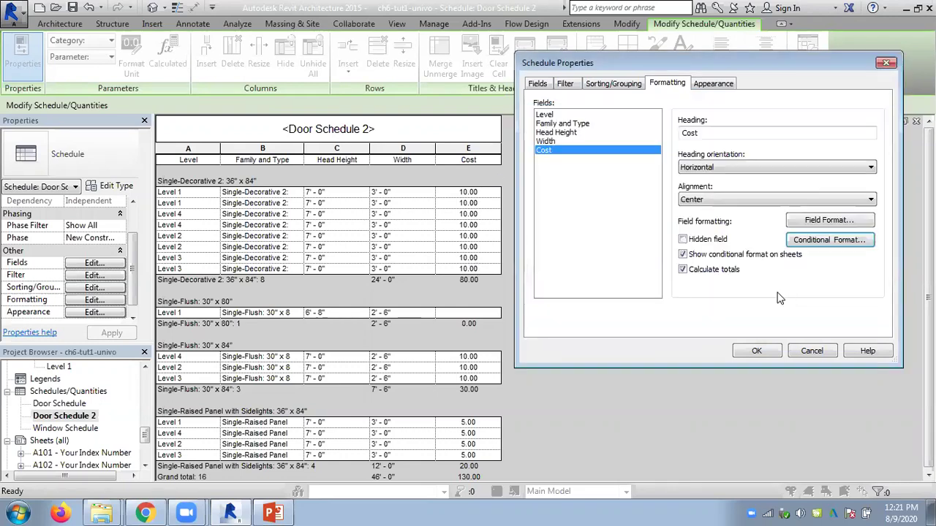
pyautogui.click(755, 352)
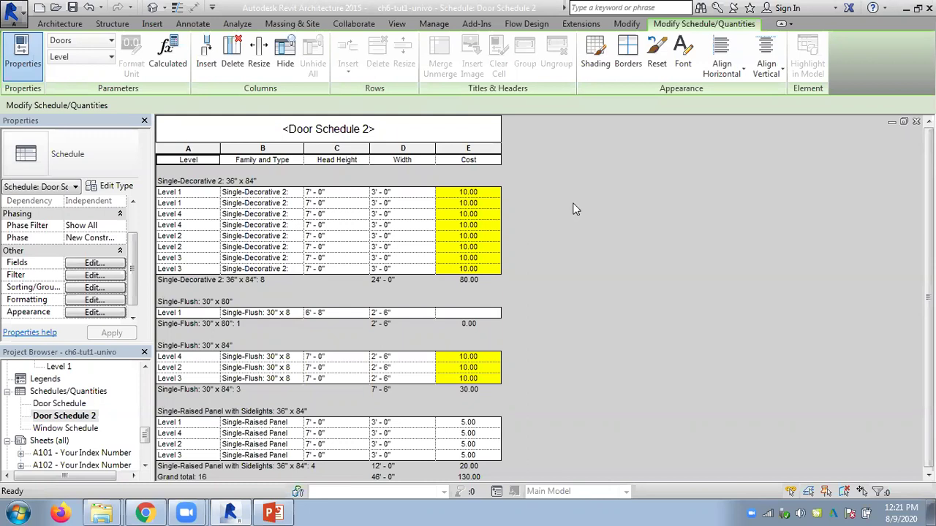
# - Add a Level conditional format: Width Equal To 3' - 0" with a red background
pyautogui.click(95, 300)
pyautogui.click(839, 240)
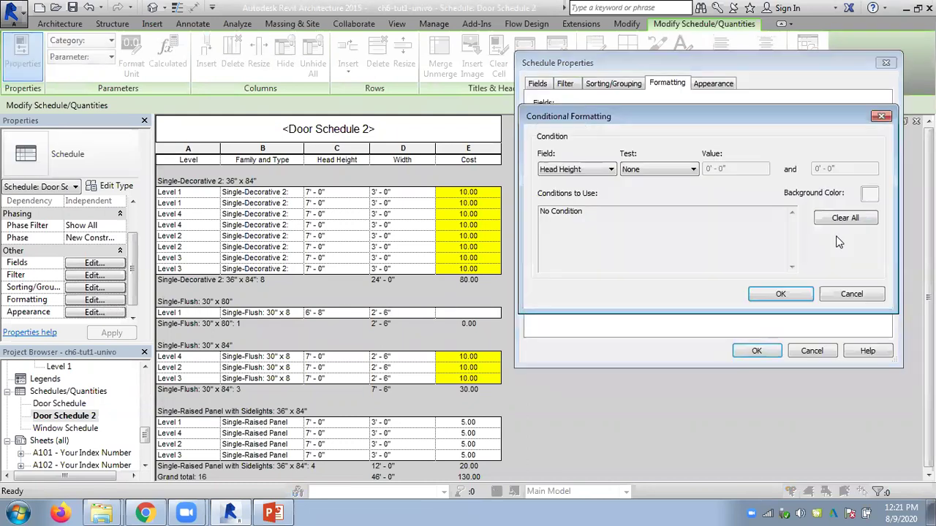
pyautogui.click(590, 169)
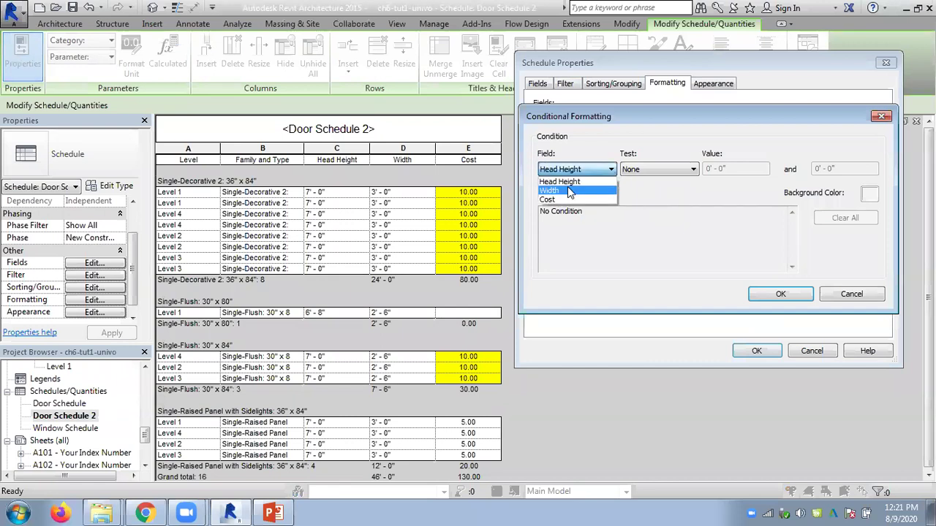
pyautogui.click(569, 190)
pyautogui.click(673, 169)
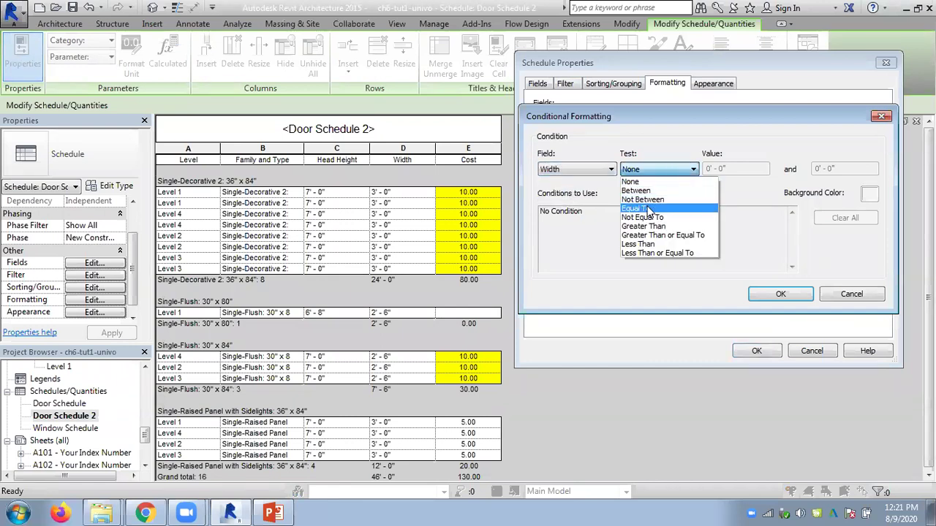
pyautogui.click(647, 207)
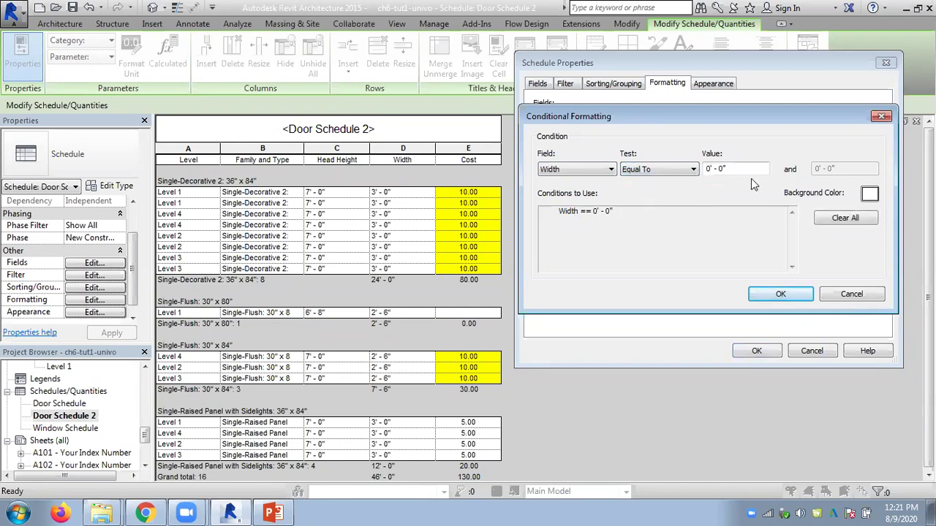
pyautogui.click(708, 170)
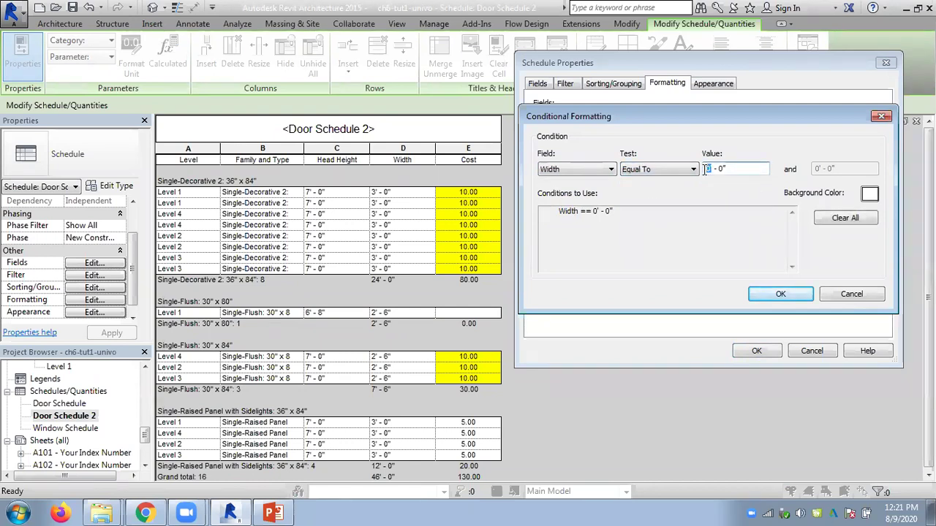
pyautogui.write('3')
pyautogui.click(869, 194)
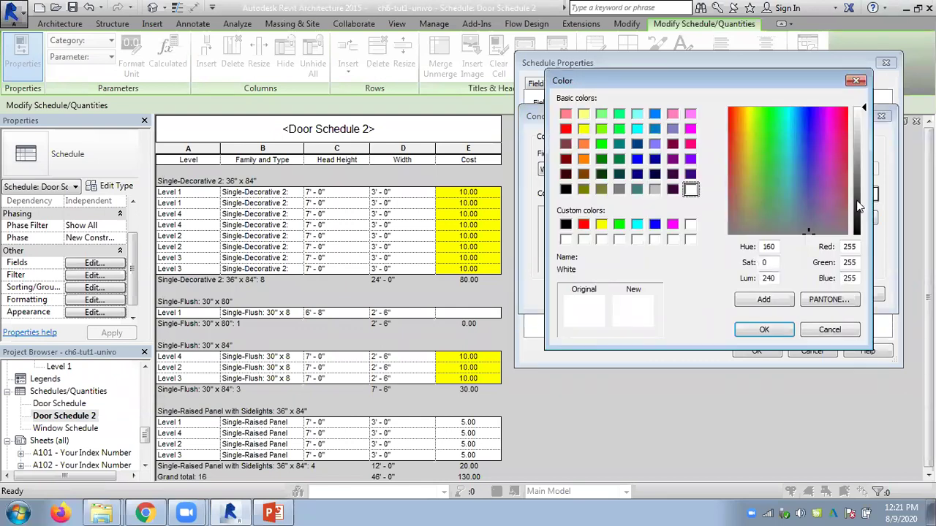
pyautogui.click(583, 224)
pyautogui.click(773, 331)
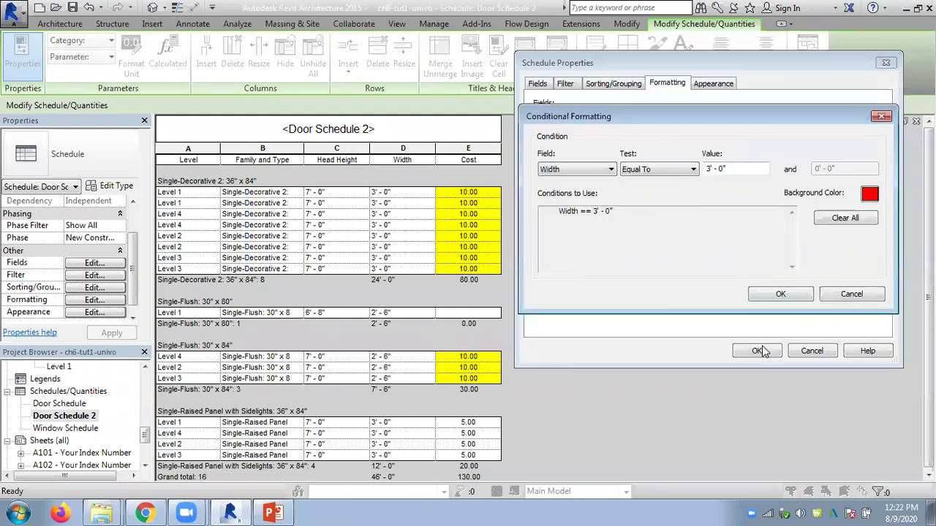
pyautogui.click(774, 292)
pyautogui.click(757, 351)
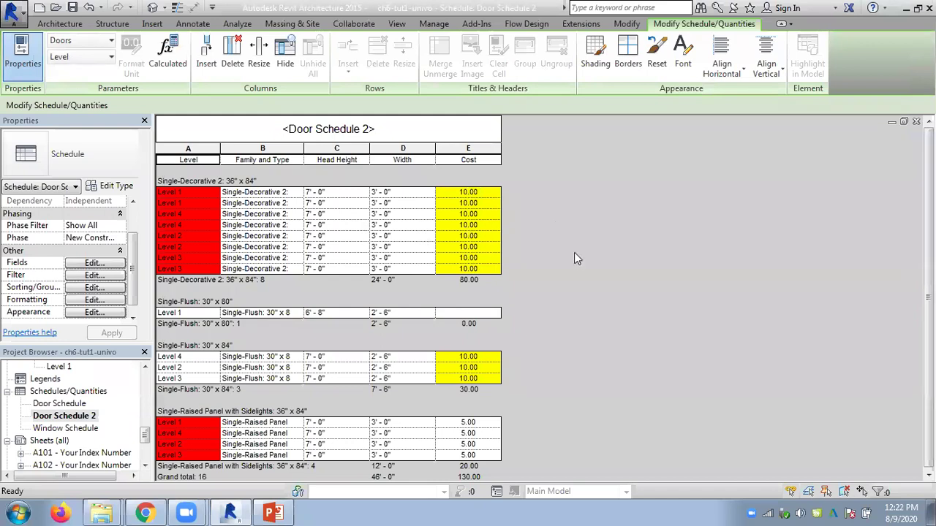
# - Clear the Width-based red conditional format from the Level column
pyautogui.click(91, 301)
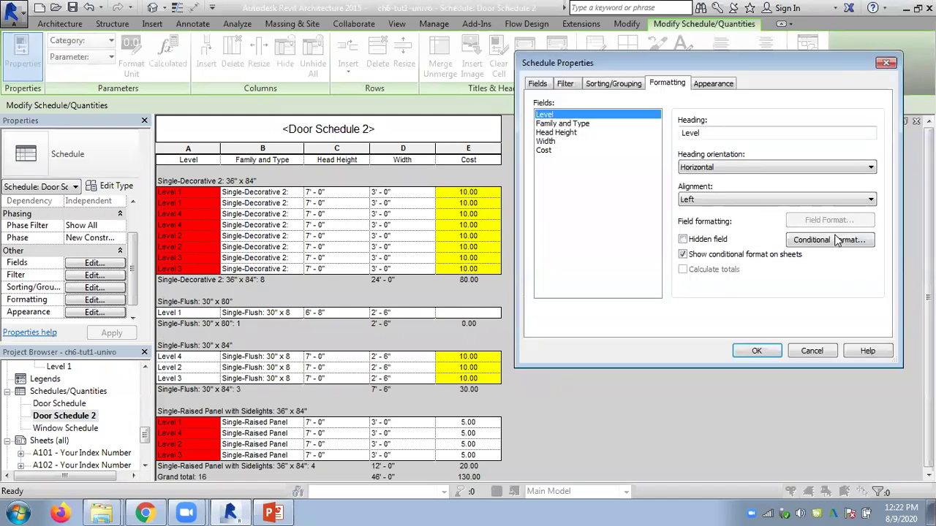
pyautogui.click(837, 240)
pyautogui.click(835, 221)
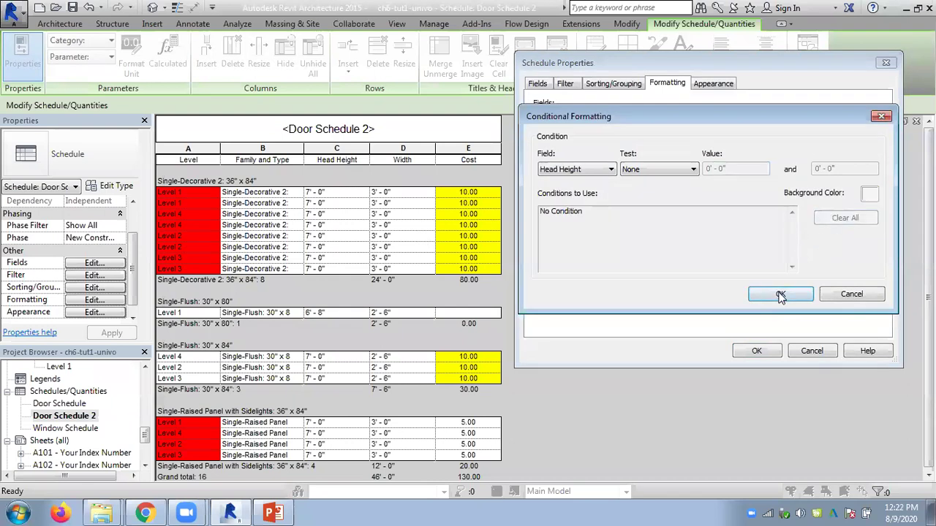
pyautogui.click(778, 294)
pyautogui.click(759, 354)
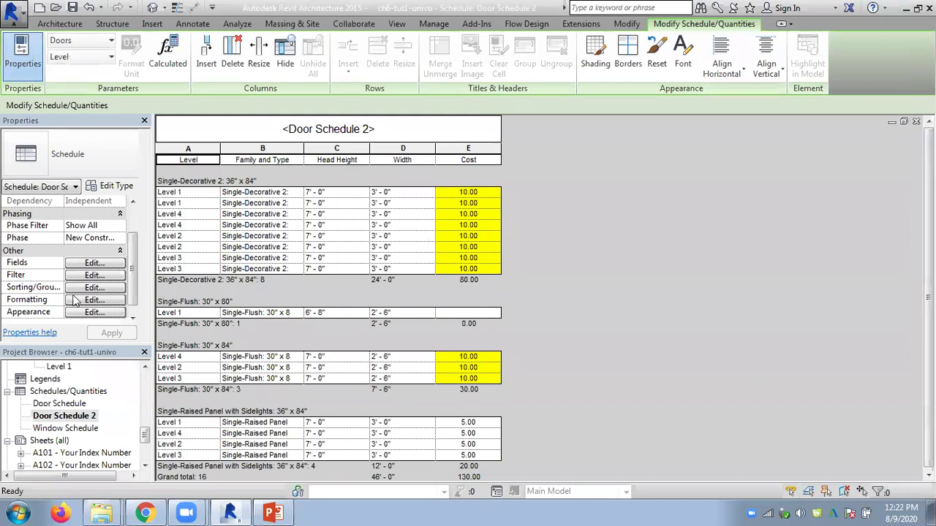
# - Clear the yellow Cost equals 10.00 conditional format
pyautogui.click(95, 312)
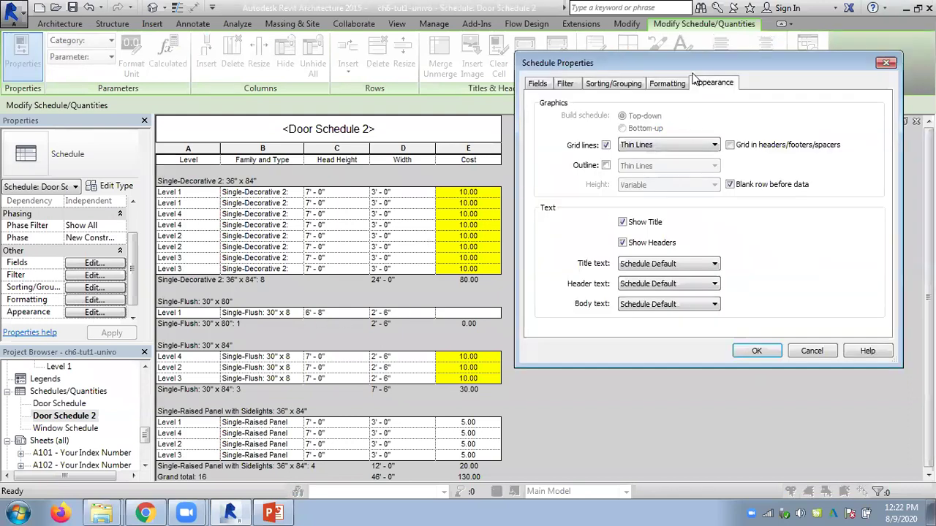
pyautogui.click(667, 82)
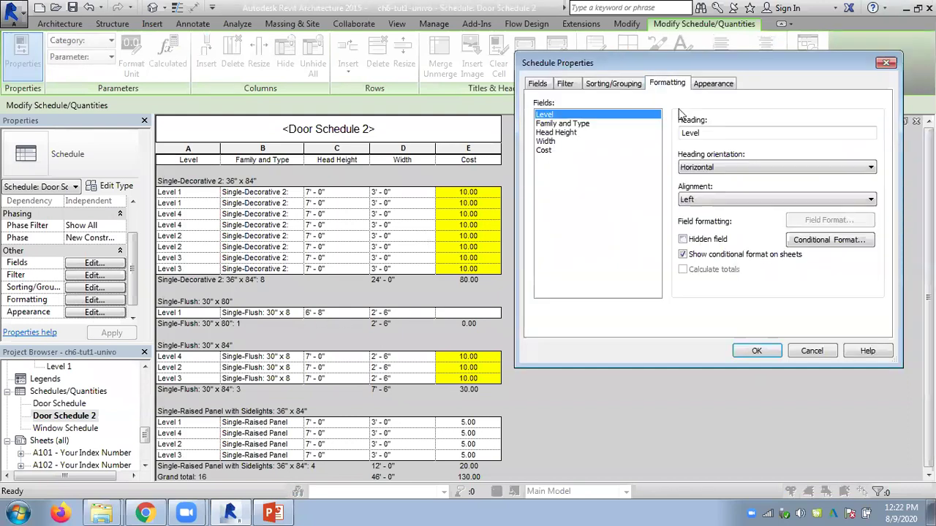
pyautogui.click(544, 150)
pyautogui.click(815, 243)
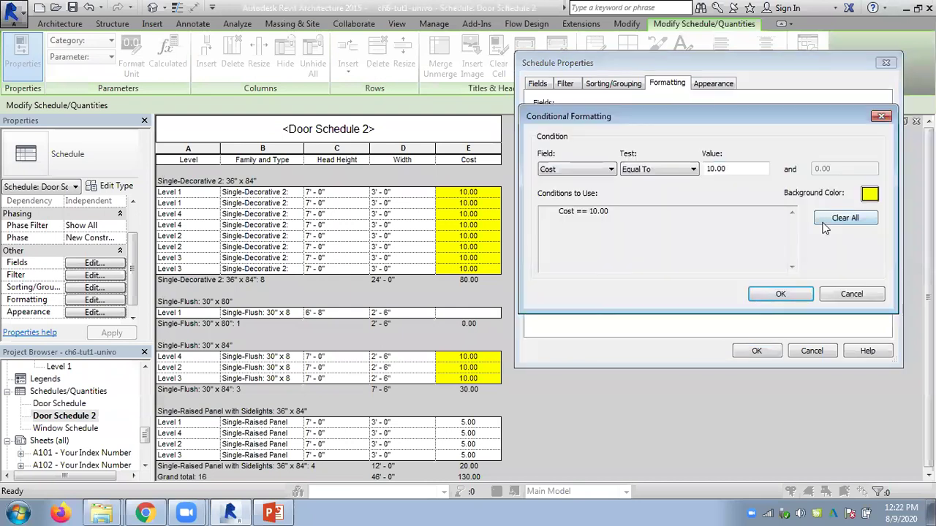
pyautogui.click(826, 219)
pyautogui.click(767, 296)
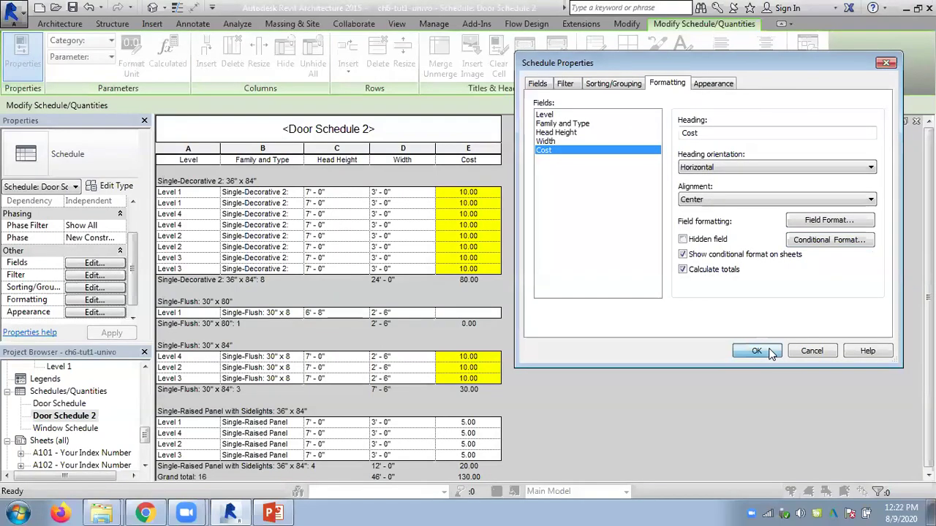
pyautogui.click(753, 351)
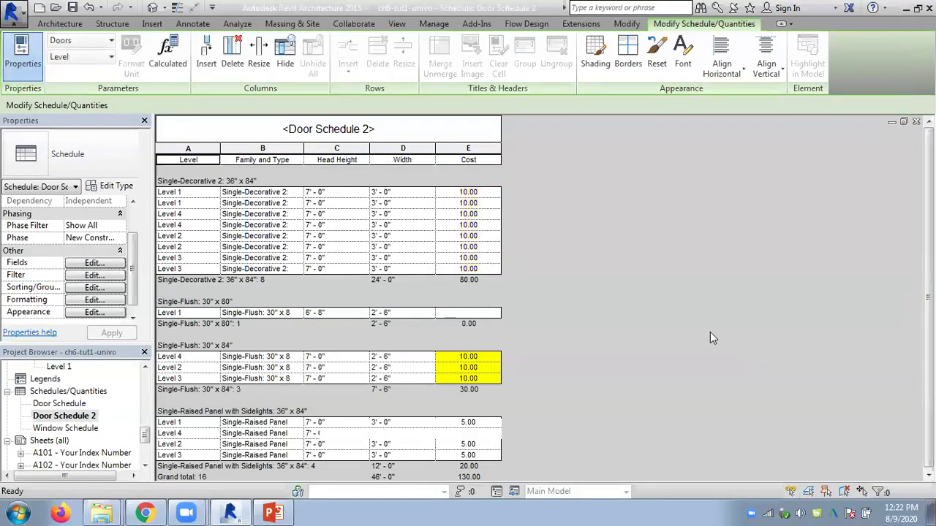
# - Start a conditional format on the Cost field that tests Cost Equal To 0.00
pyautogui.click(93, 300)
pyautogui.click(545, 150)
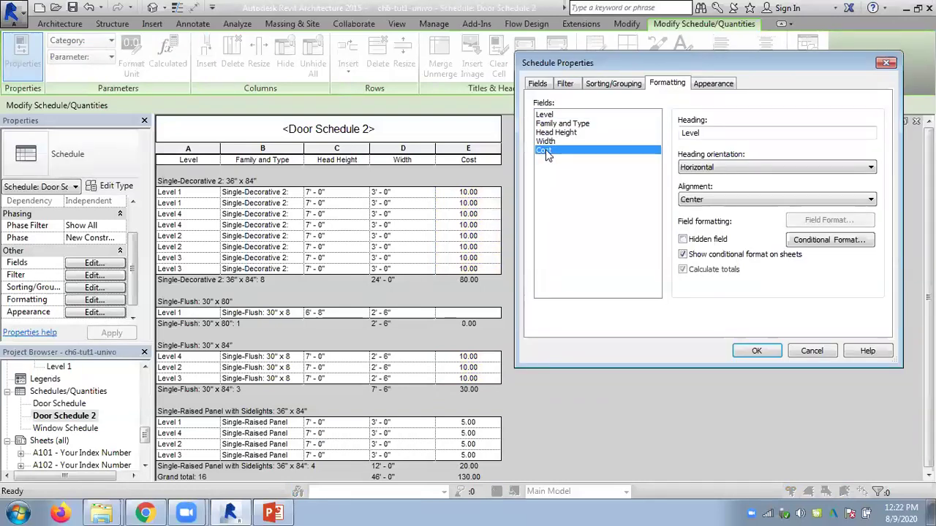
pyautogui.click(828, 220)
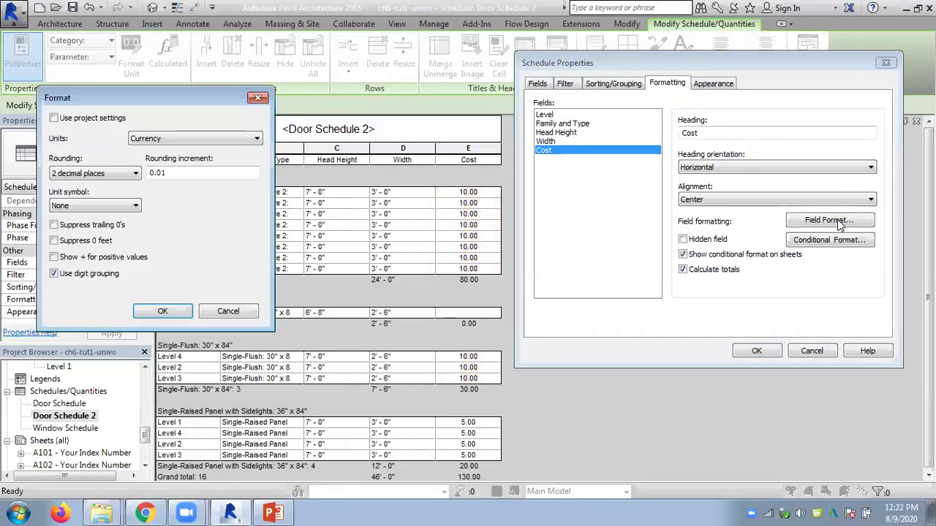
pyautogui.click(225, 311)
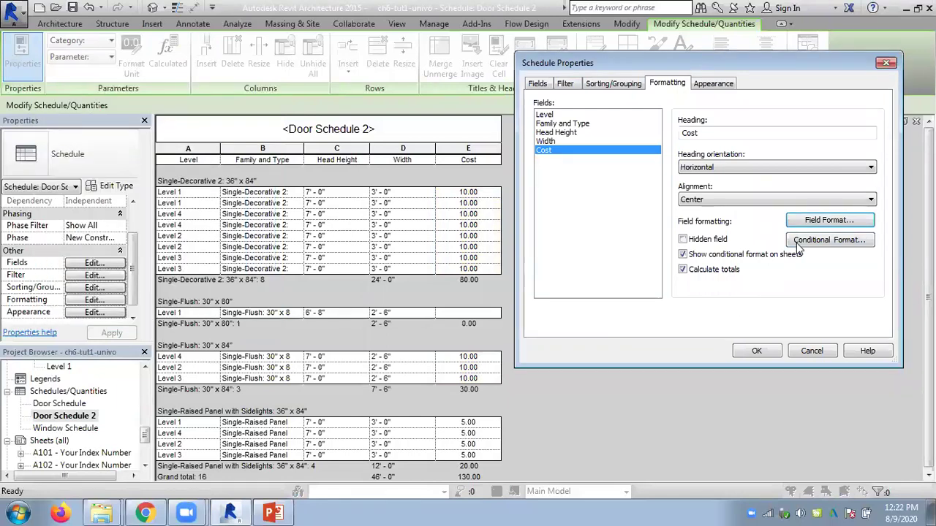
pyautogui.click(828, 240)
pyautogui.click(599, 170)
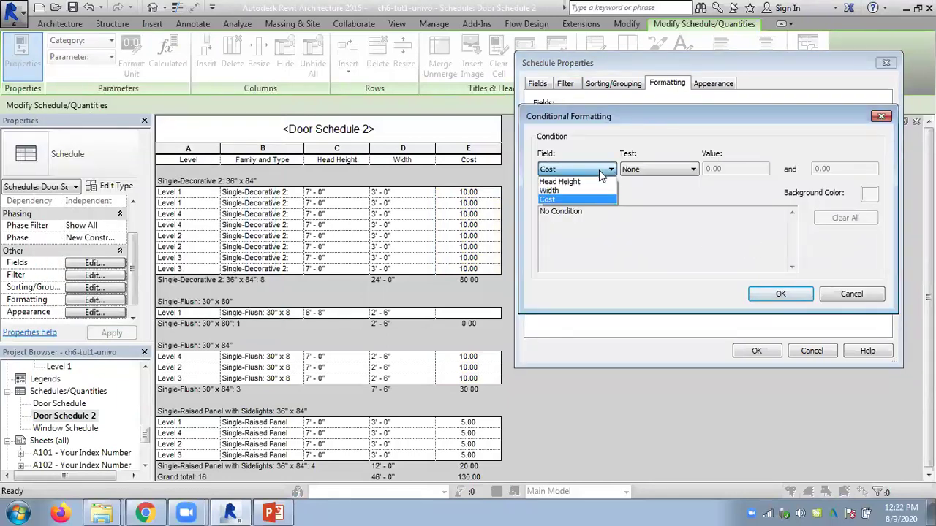
pyautogui.click(599, 169)
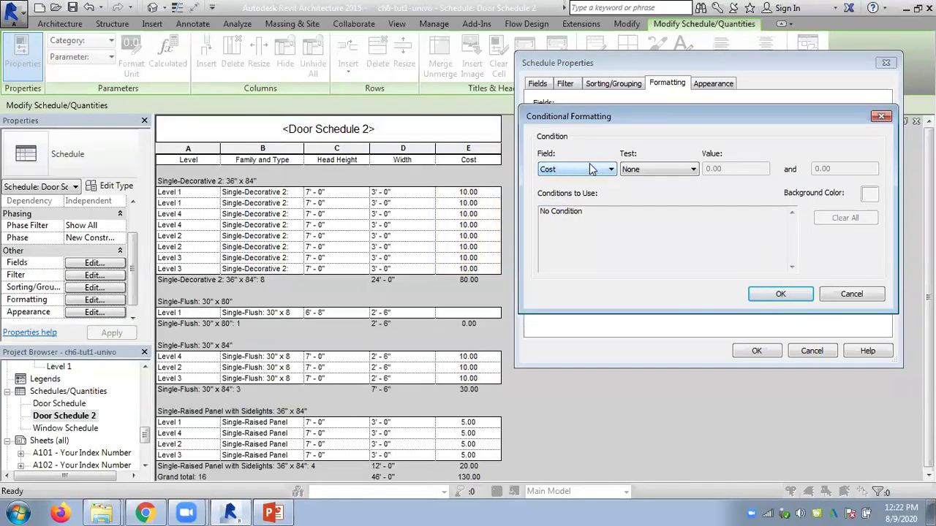
pyautogui.click(675, 168)
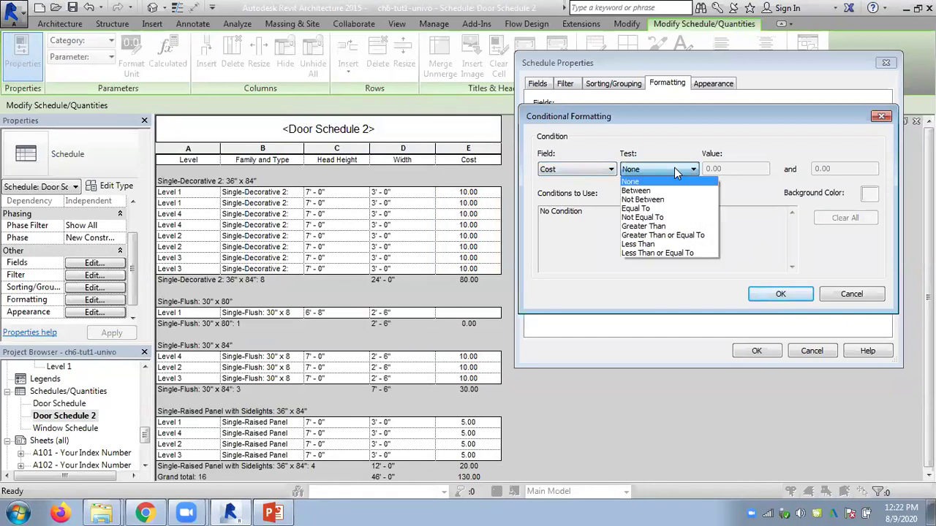
pyautogui.click(653, 209)
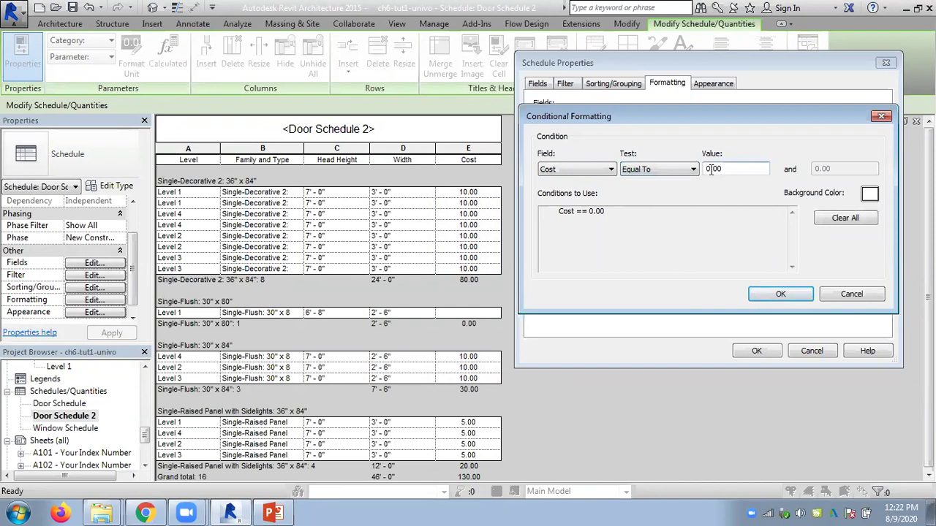
# - Give the Cost equals 0.00 rule a green background and apply it
pyautogui.click(870, 194)
pyautogui.click(601, 224)
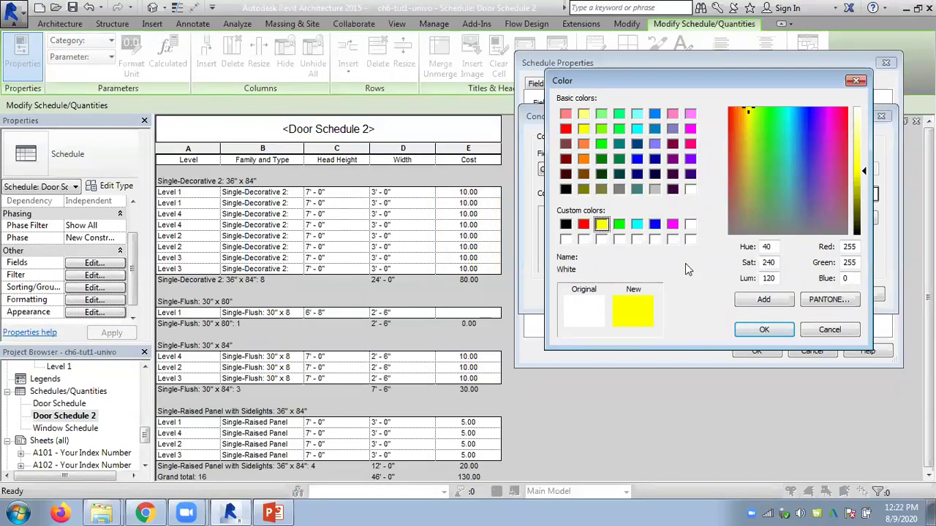
pyautogui.click(619, 223)
pyautogui.click(748, 326)
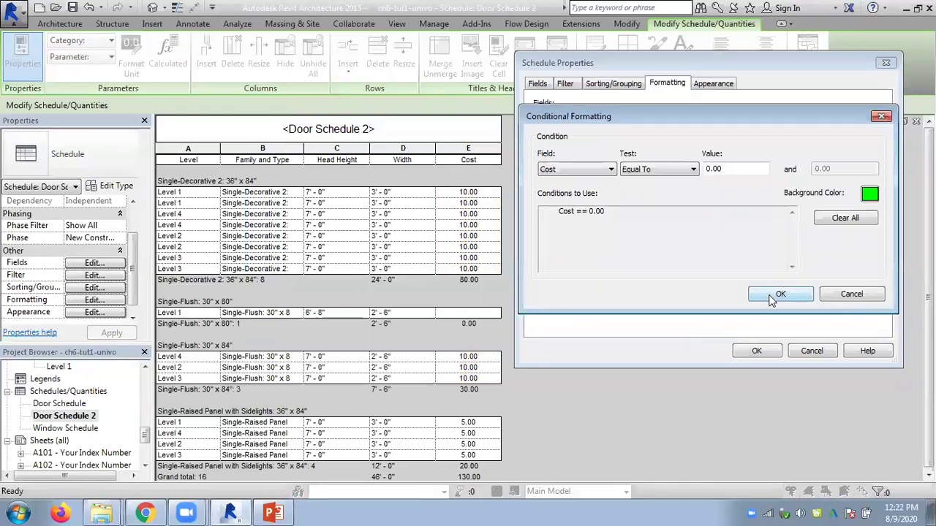
pyautogui.click(772, 294)
pyautogui.click(754, 346)
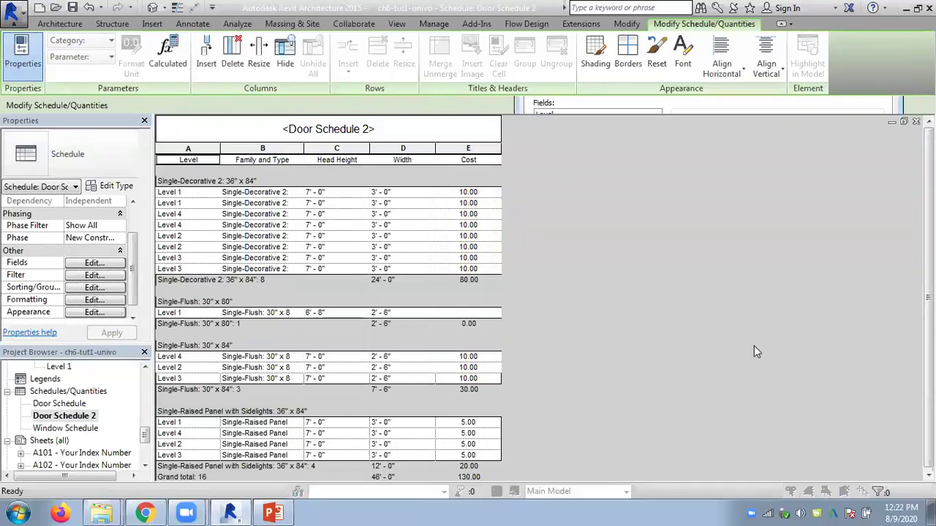
# - Change the green Cost rule's value from 0.00 to 10.00 and apply it
pyautogui.click(468, 316)
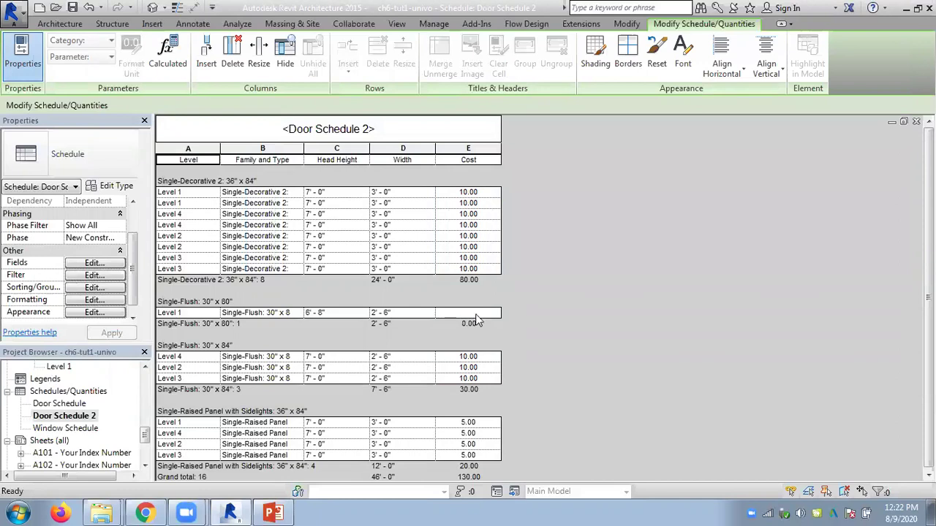
pyautogui.click(102, 300)
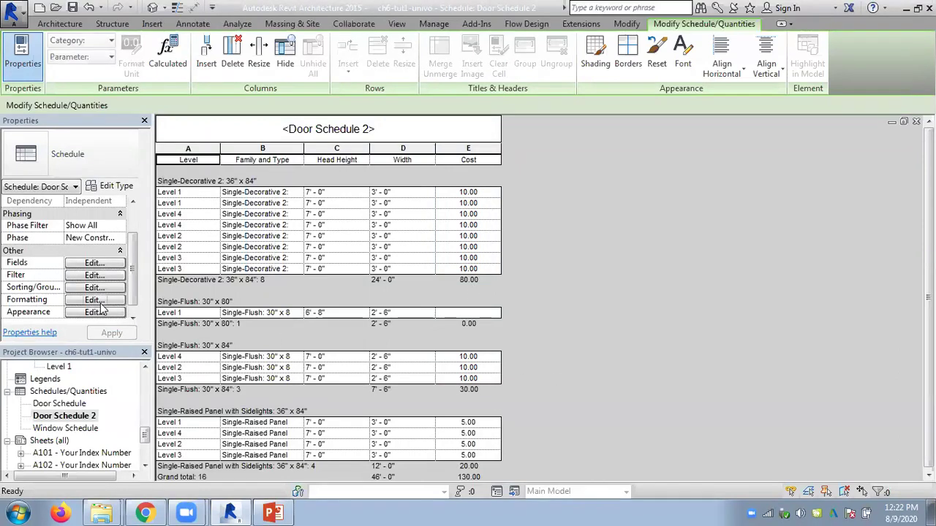
pyautogui.click(838, 247)
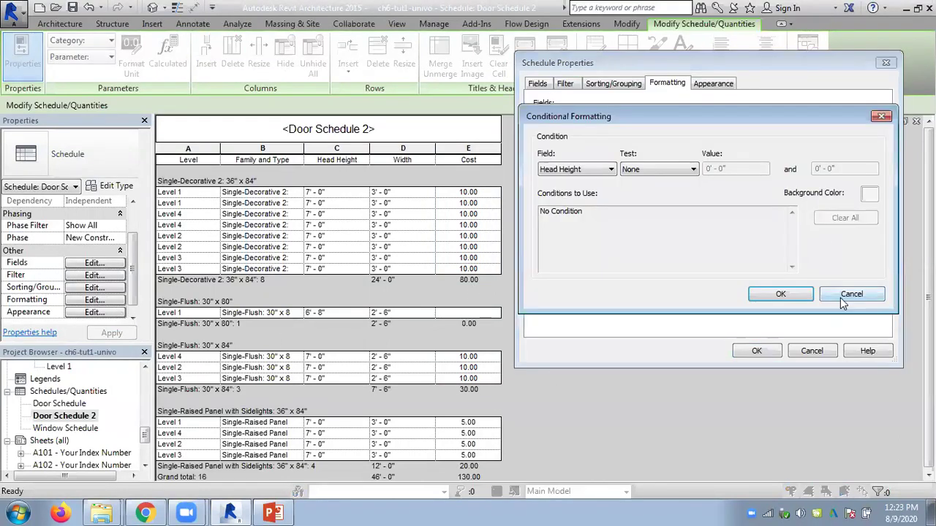
pyautogui.click(842, 294)
pyautogui.click(544, 151)
pyautogui.click(830, 240)
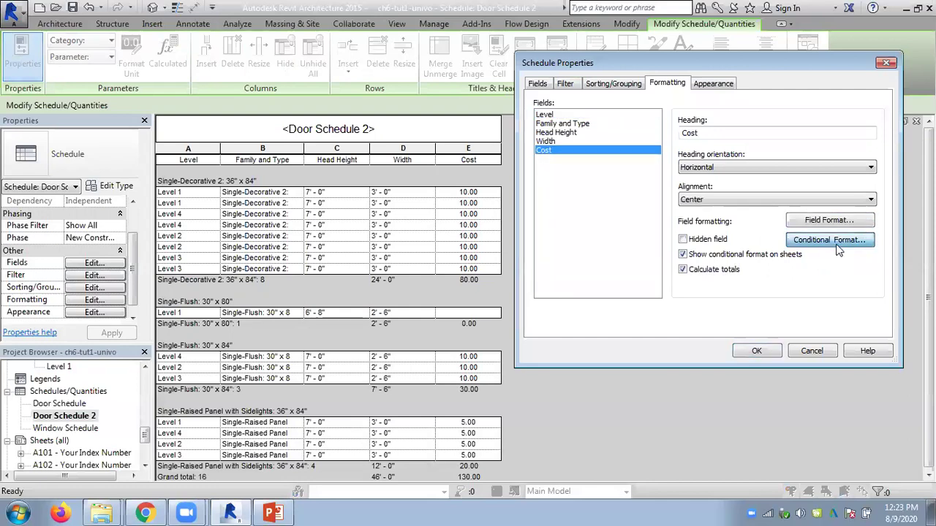
pyautogui.click(707, 169)
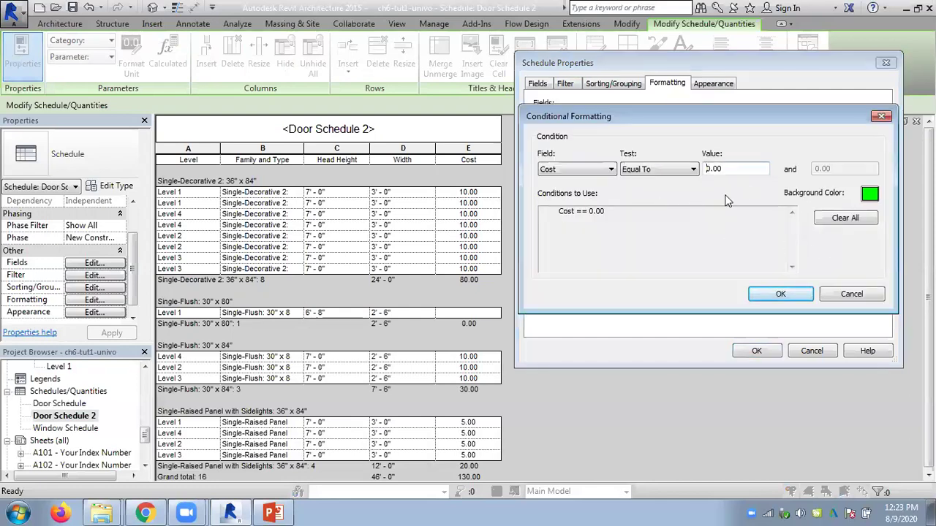
pyautogui.write('1')
pyautogui.click(780, 294)
pyautogui.click(758, 351)
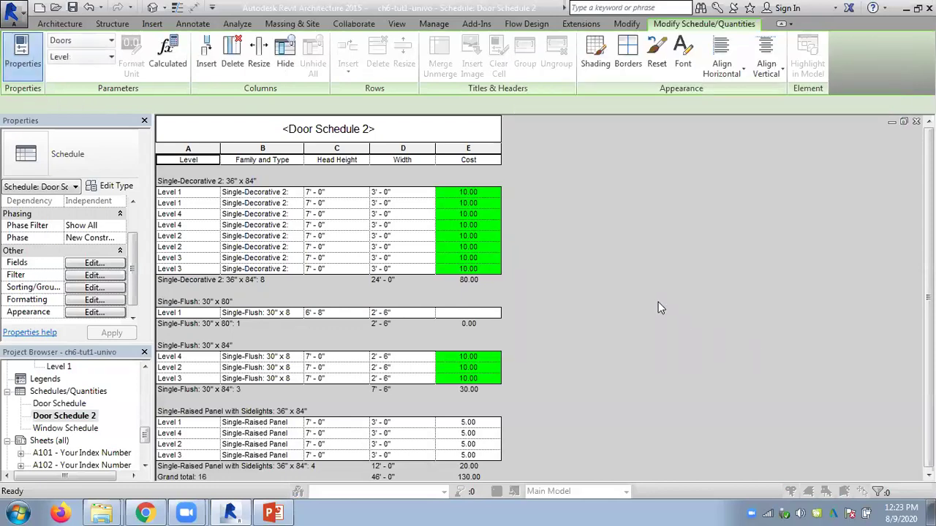
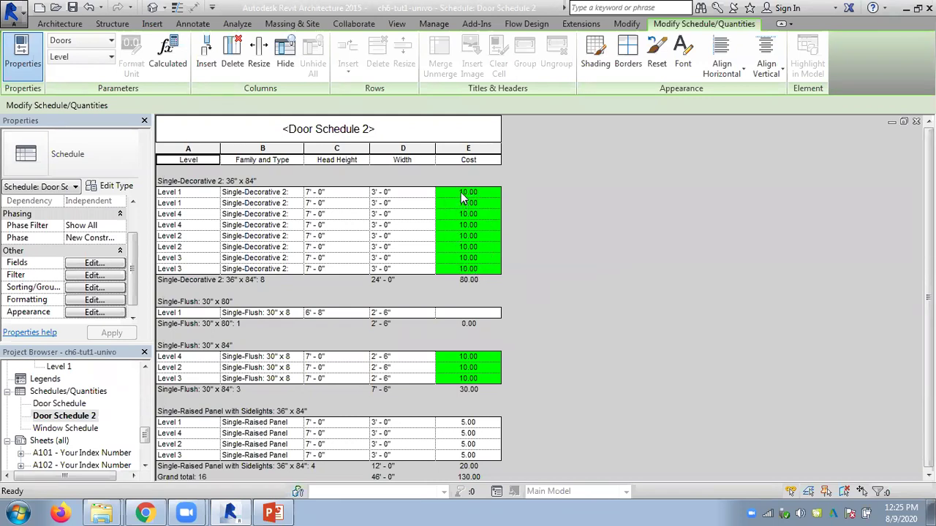
# - Open the Level 1 floor plan and bring up Type Properties for the sidelight door
pyautogui.moveTo(146, 437); pyautogui.dragTo(145, 381)
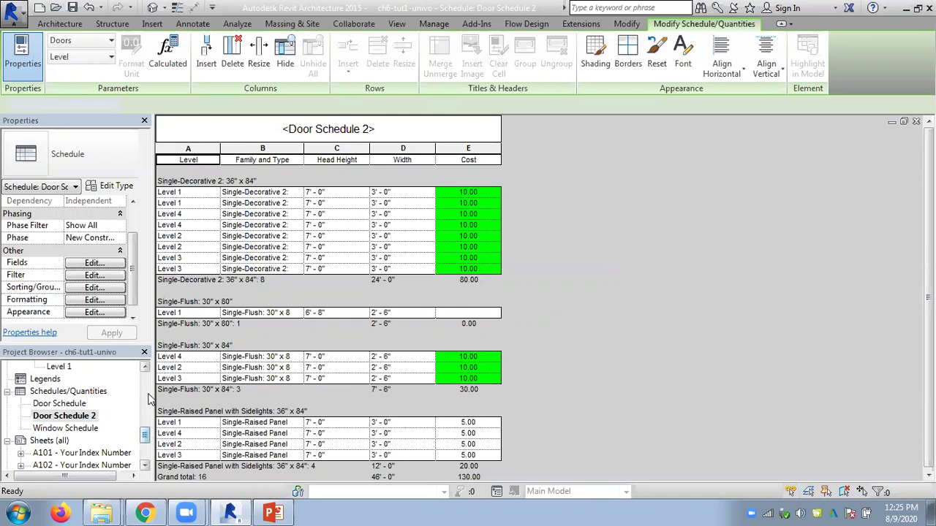
pyautogui.doubleClick(60, 416)
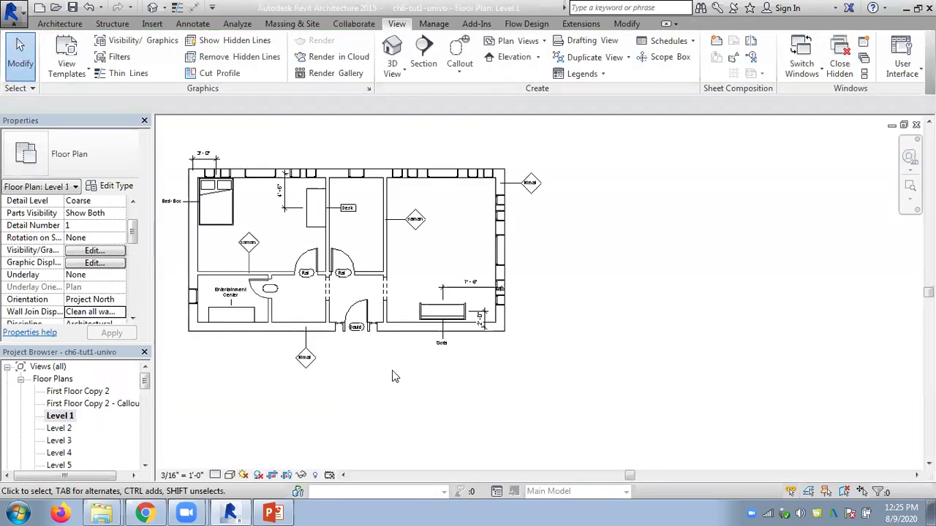
pyautogui.click(364, 317)
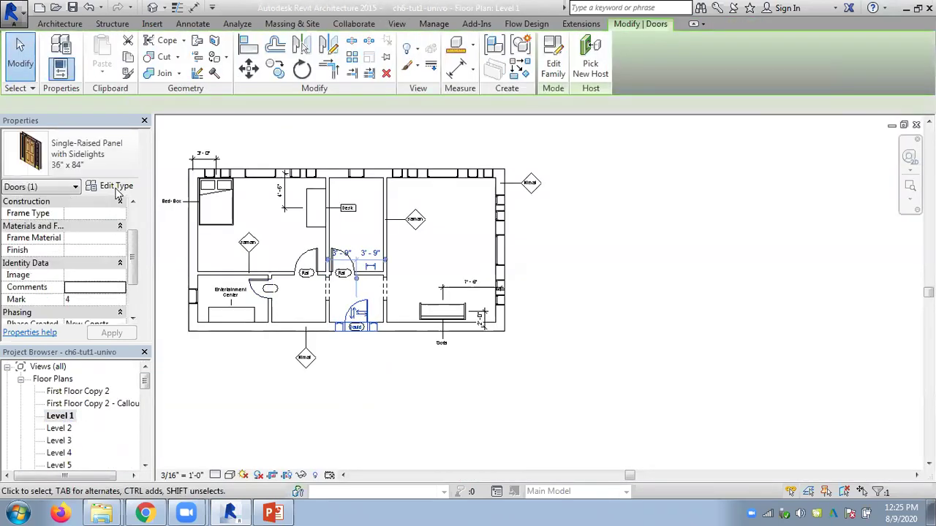
pyautogui.click(111, 185)
# - Confirm the Single-Raised Panel with Sidelights 36" x 84" door type's Cost is 5.00, then close Type Properties
pyautogui.moveTo(482, 236)
pyautogui.mouseDown()
pyautogui.moveTo(488, 343)
pyautogui.moveTo(487, 334)
pyautogui.mouseUp()
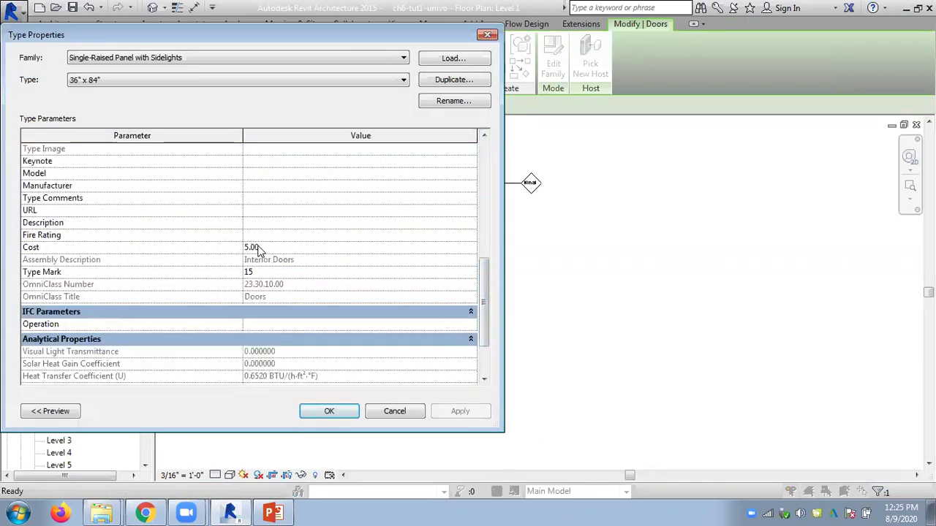
pyautogui.doubleClick(249, 247)
pyautogui.write('5.00')
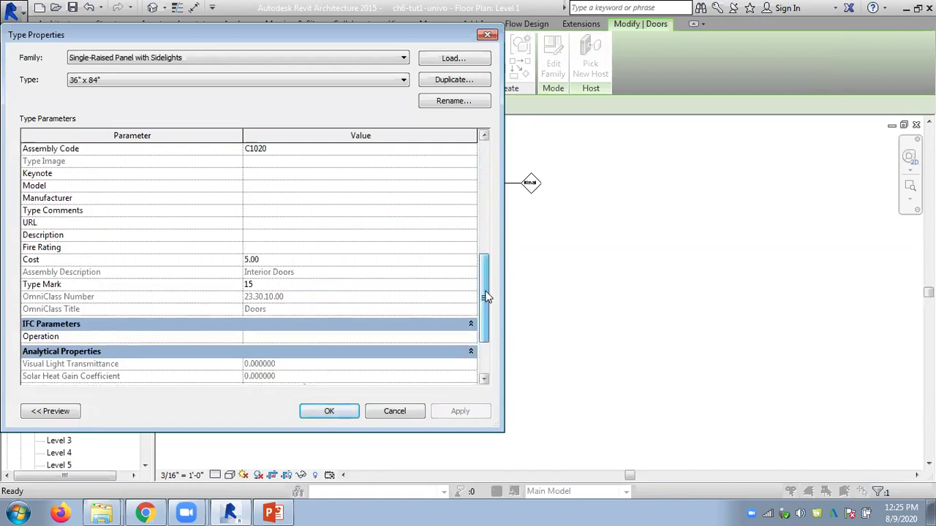
pyautogui.moveTo(486, 301); pyautogui.dragTo(487, 208)
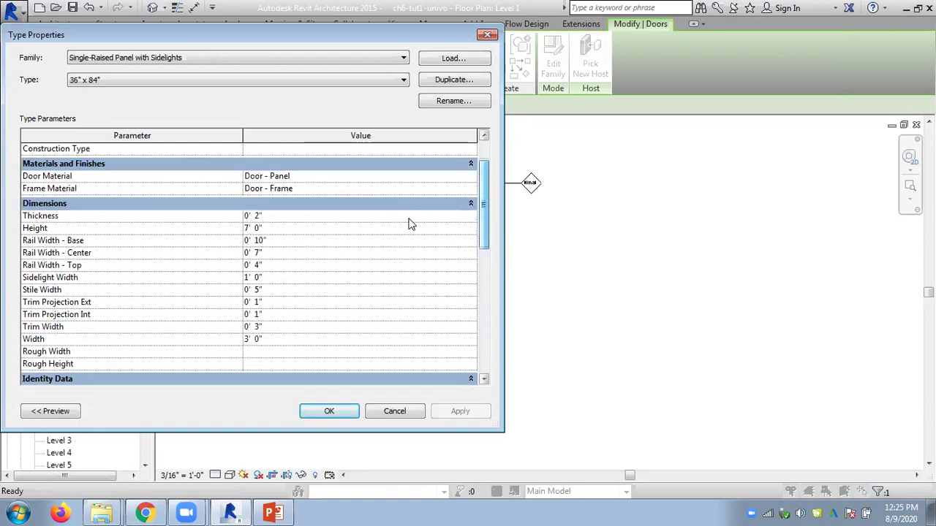
pyautogui.click(248, 228)
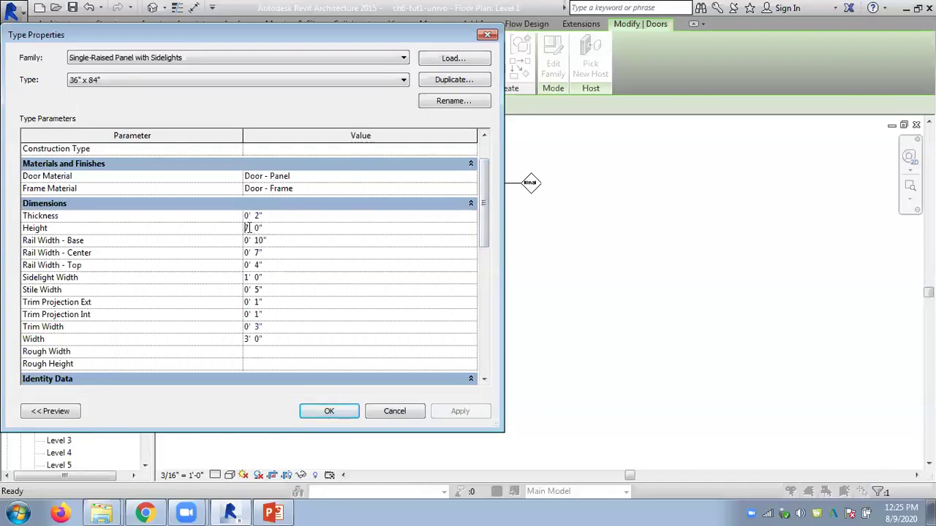
pyautogui.moveTo(485, 228); pyautogui.dragTo(482, 294)
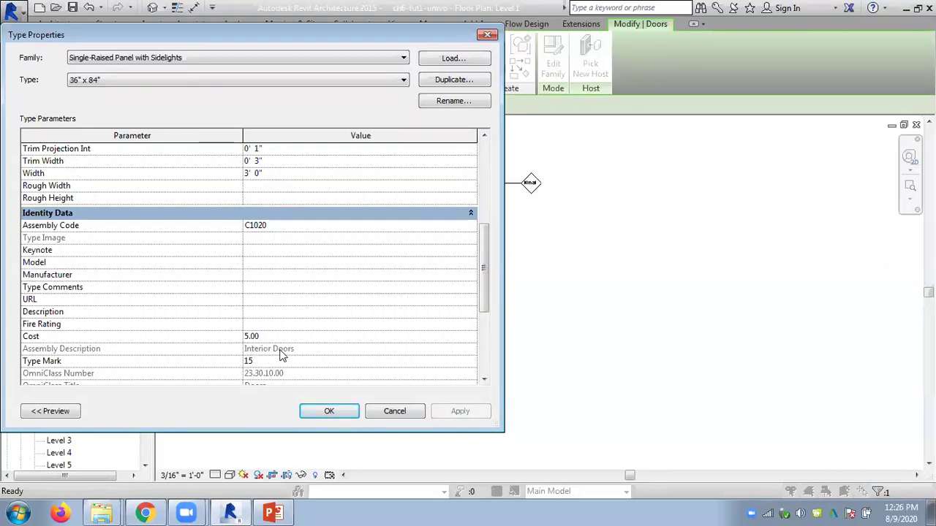
pyautogui.click(378, 413)
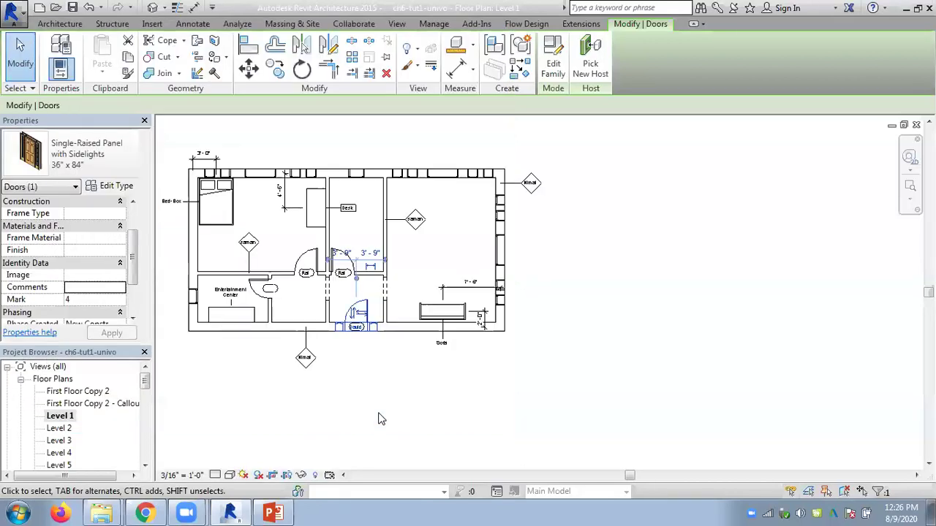
# - Return to Door Schedule 2 and remove the Cost field from its scheduled fields
pyautogui.click(634, 207)
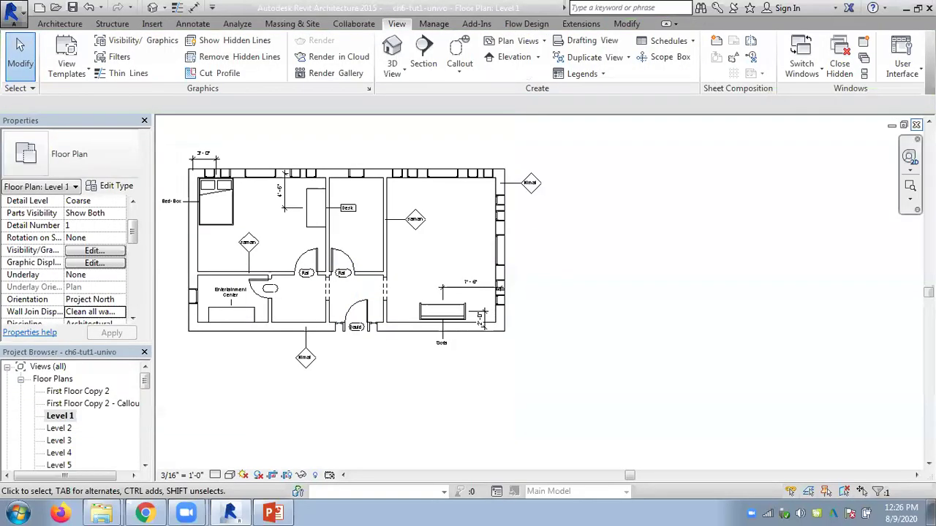
pyautogui.hotkey('ctrl', 'Tab')
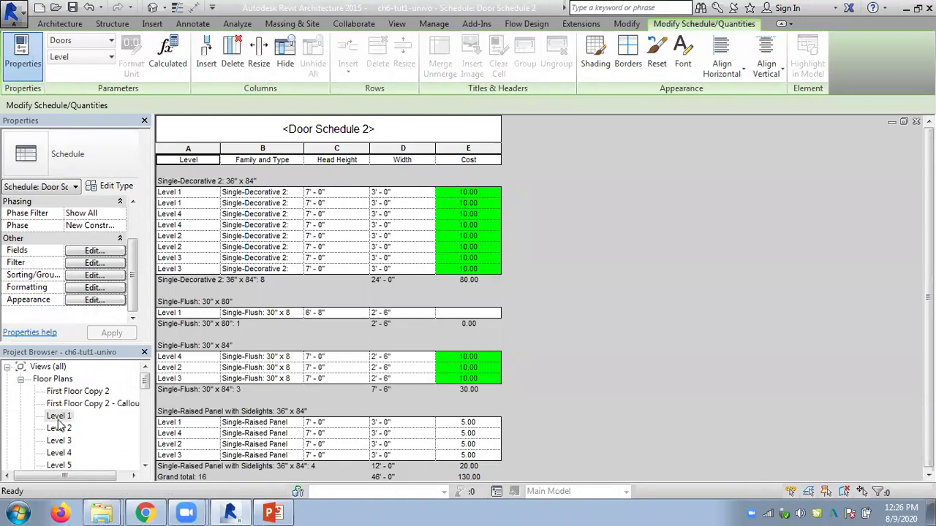
pyautogui.click(93, 251)
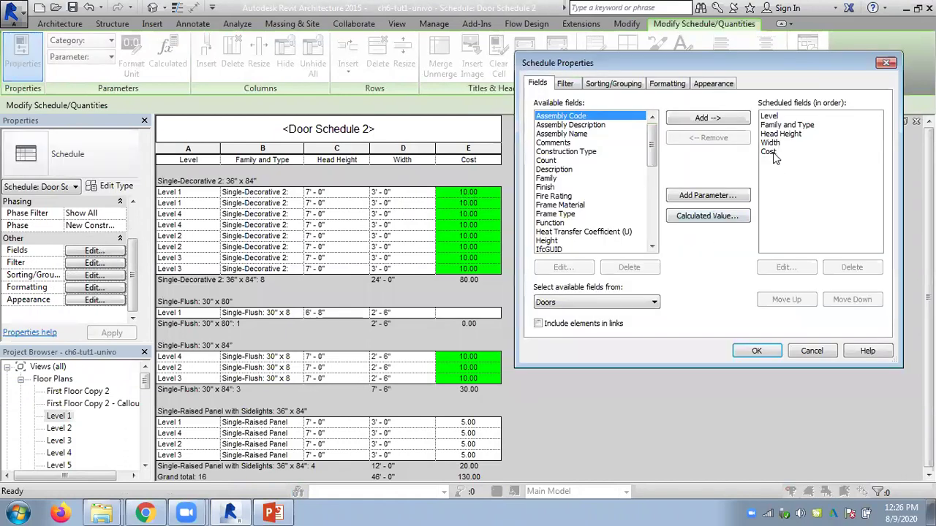
pyautogui.click(769, 152)
pyautogui.click(702, 138)
pyautogui.click(760, 351)
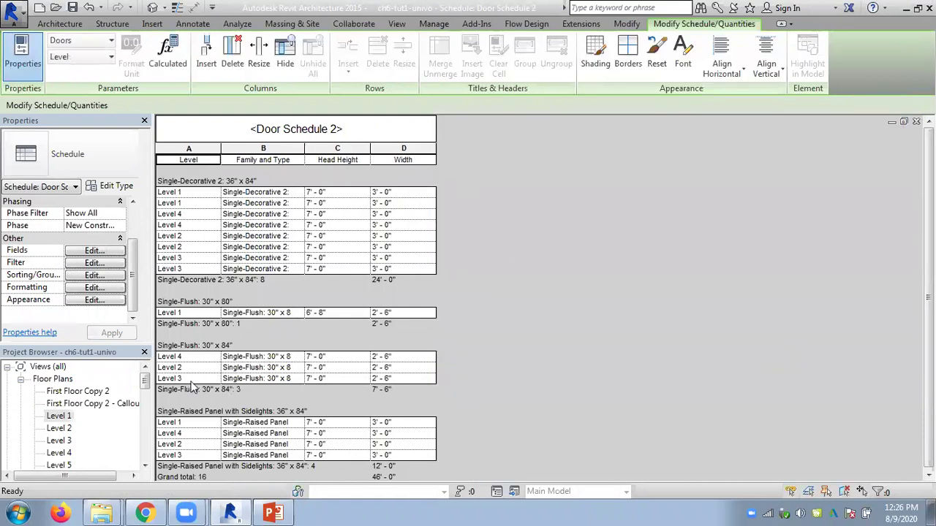
# - Replace the Head Height field with Height after Width in Door Schedule 2
pyautogui.click(76, 251)
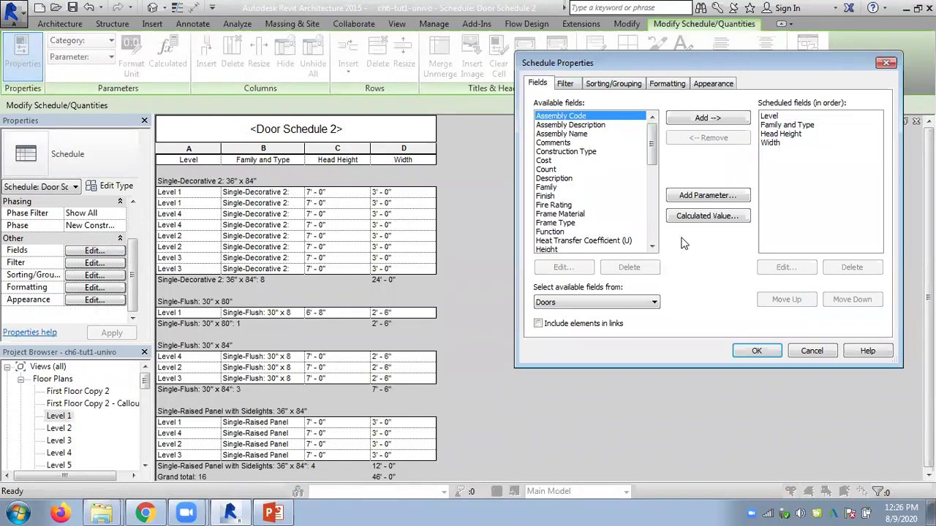
pyautogui.click(790, 135)
pyautogui.click(707, 138)
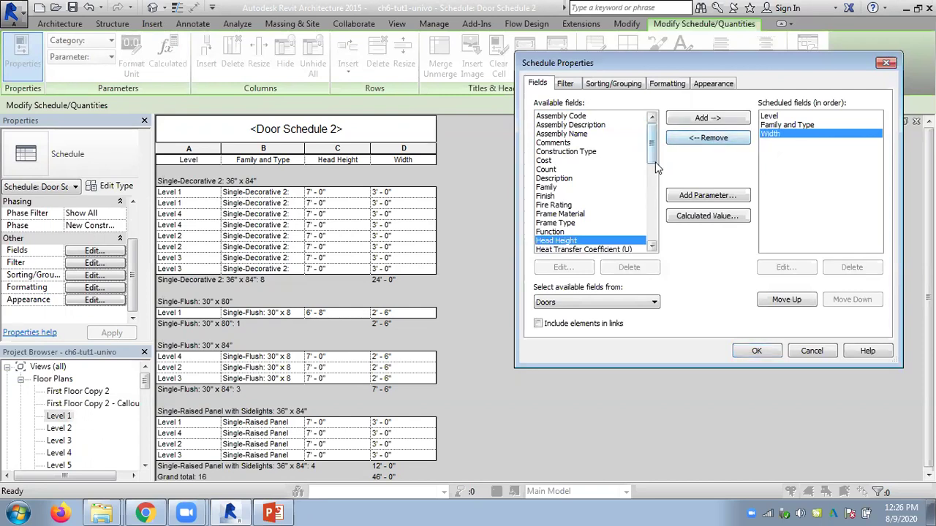
pyautogui.moveTo(654, 155); pyautogui.dragTo(653, 166)
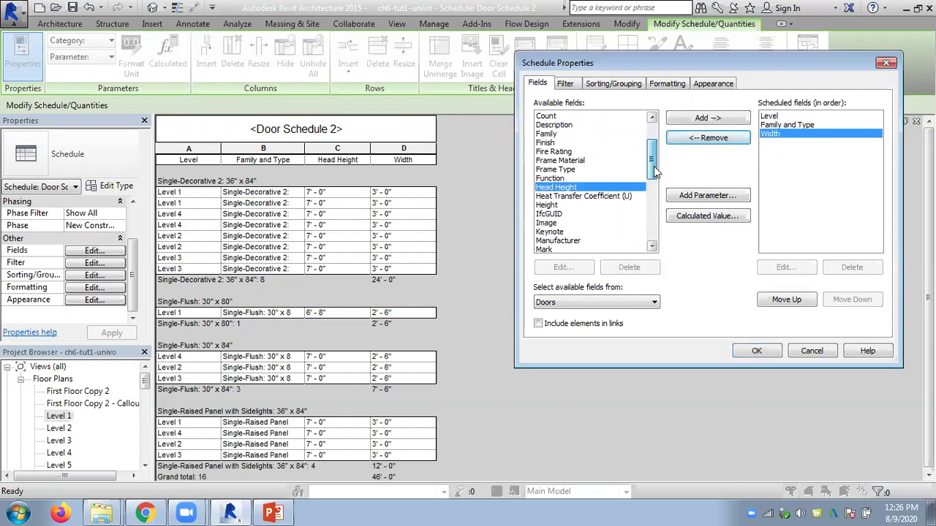
pyautogui.click(555, 205)
pyautogui.click(711, 118)
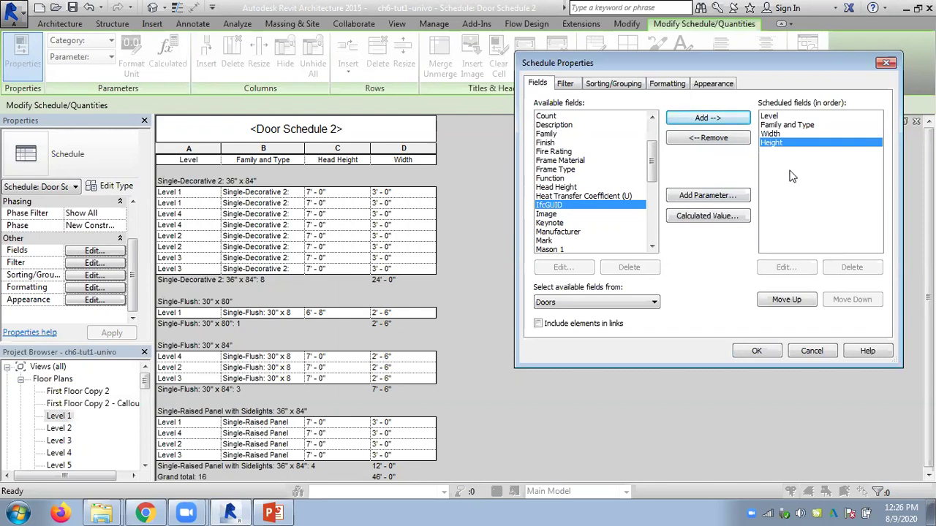
# - Start a calculated value named Cost with Common discipline and Number type
pyautogui.click(711, 221)
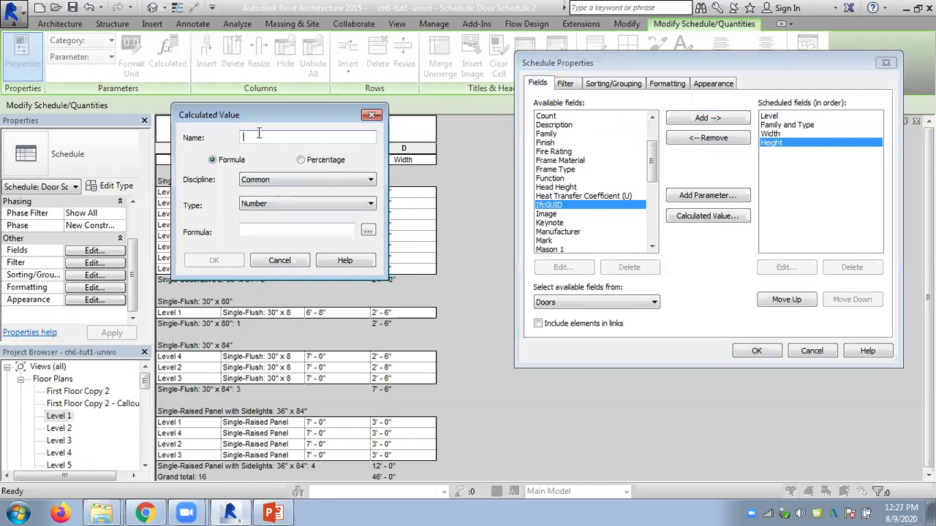
pyautogui.write('Cost New')
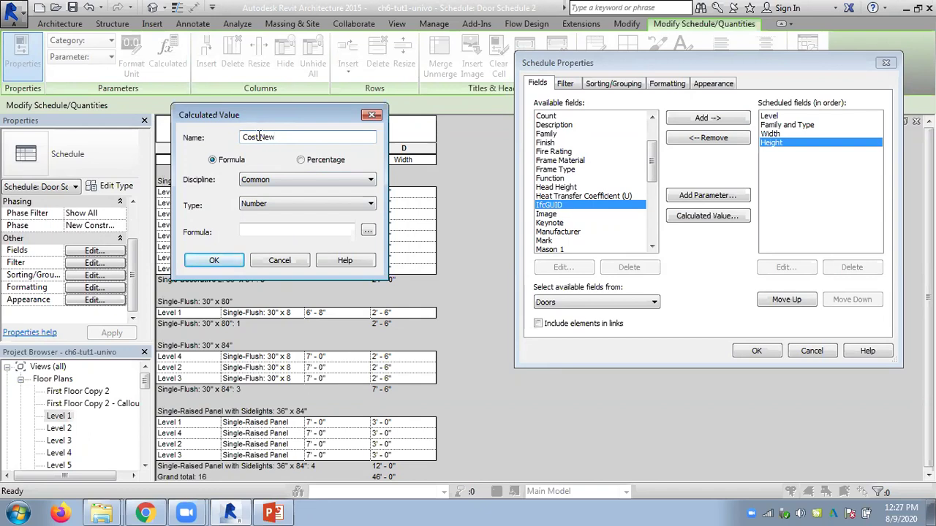
pyautogui.moveTo(259, 137); pyautogui.dragTo(300, 137)
pyautogui.press('BackSpace')
pyautogui.click(284, 179)
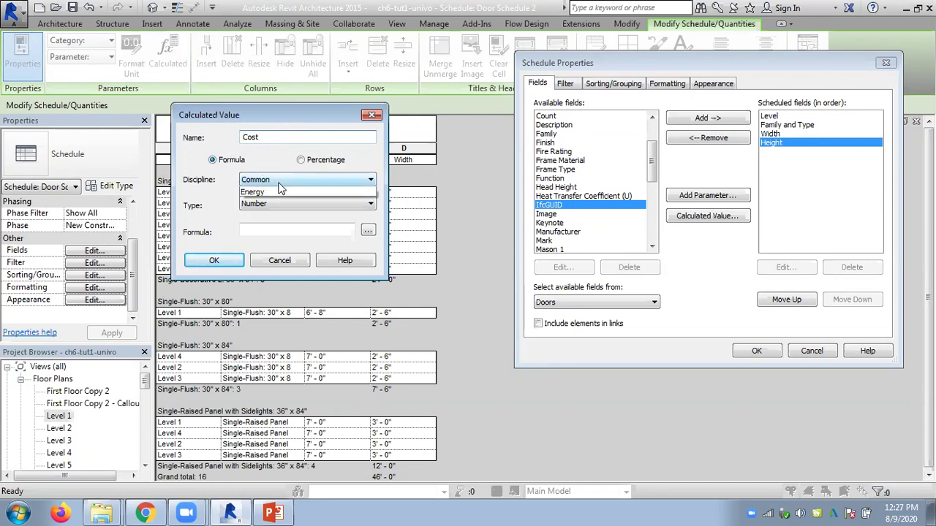
pyautogui.click(274, 189)
pyautogui.click(269, 205)
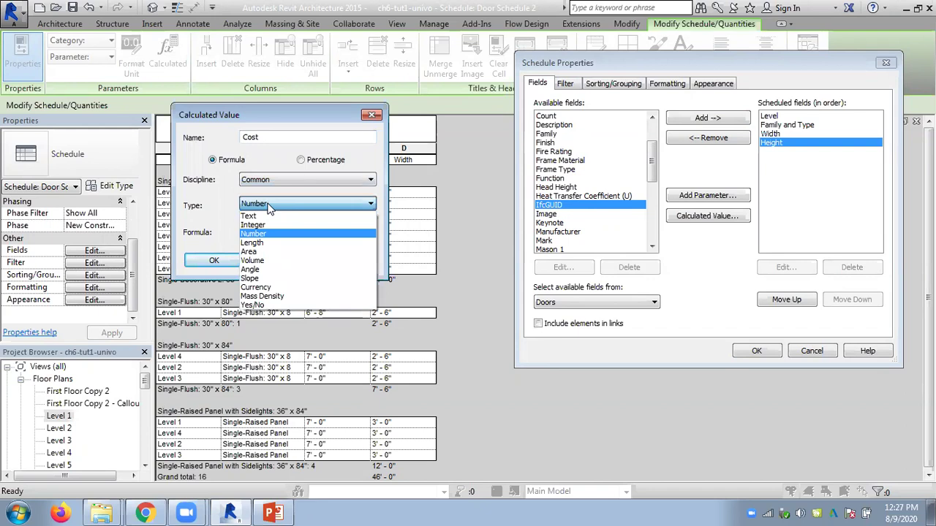
pyautogui.click(268, 205)
# - Build the formula Width*Height and confirm it, which triggers an Inconsistent Units error
pyautogui.click(369, 232)
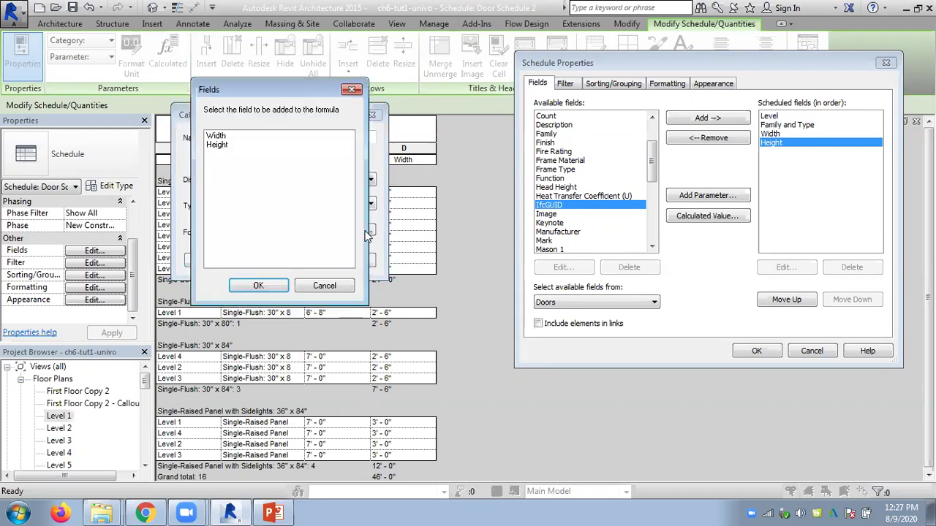
pyautogui.click(221, 137)
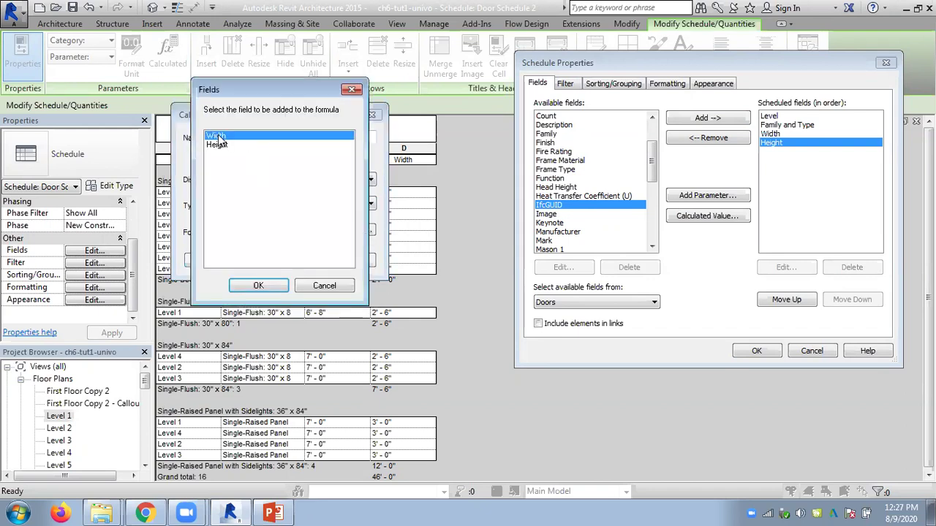
pyautogui.click(258, 284)
pyautogui.write('*')
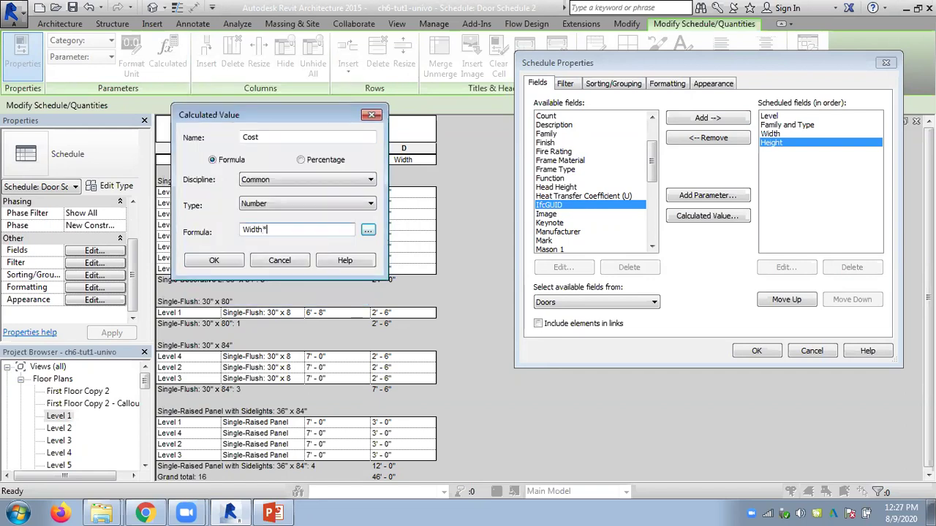
pyautogui.click(368, 230)
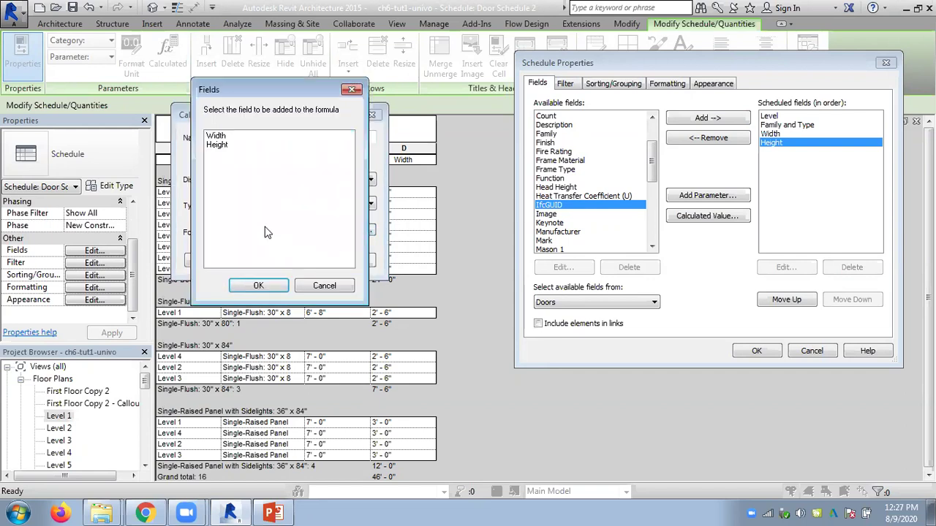
pyautogui.click(217, 145)
pyautogui.click(257, 287)
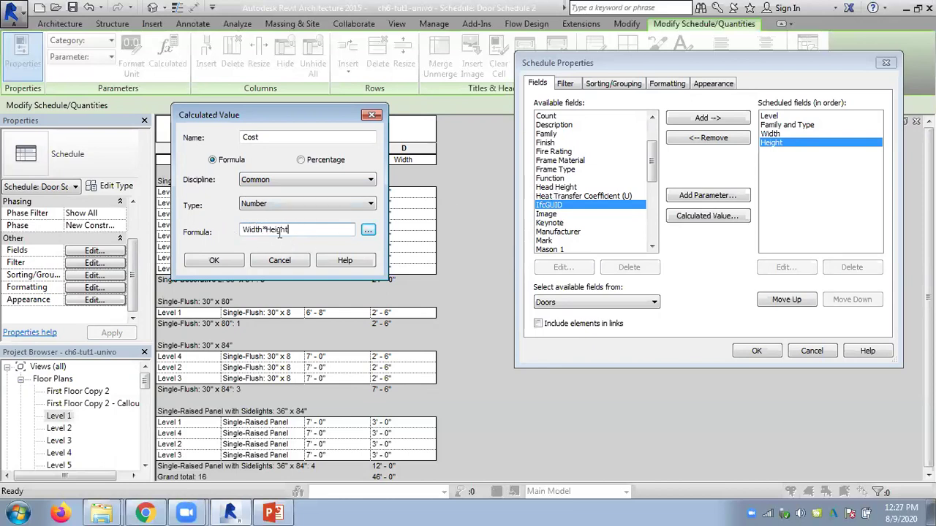
pyautogui.write('*')
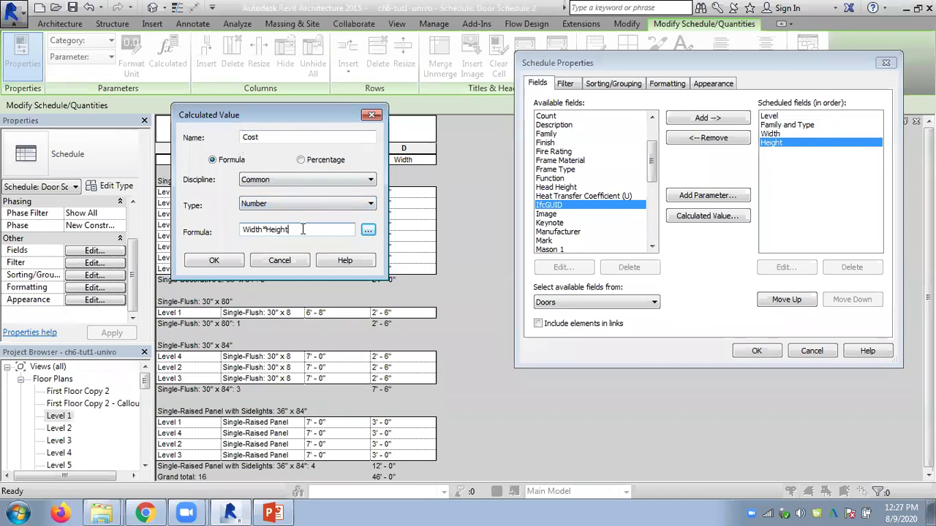
pyautogui.write('10')
pyautogui.moveTo(297, 230); pyautogui.dragTo(291, 230)
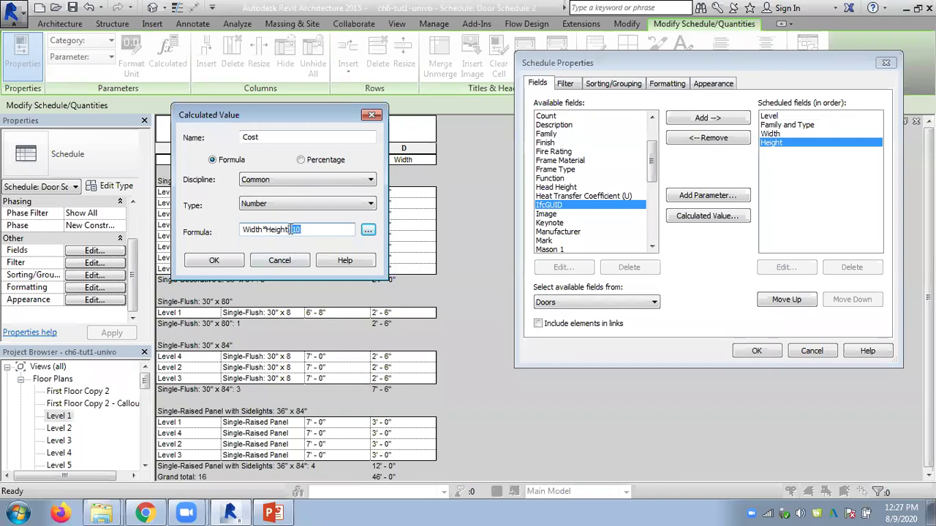
pyautogui.press('BackSpace')
pyautogui.press('BackSpace')
pyautogui.click(223, 260)
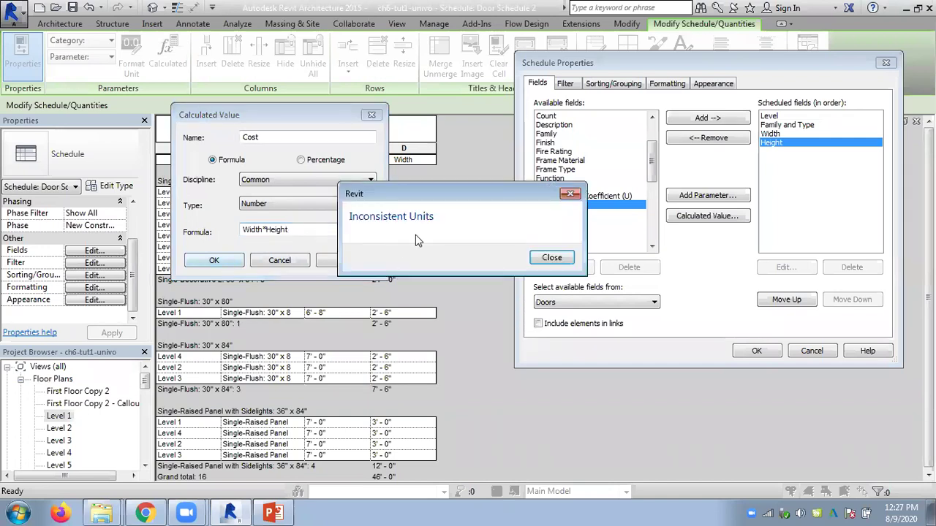
# - Dismiss the units error and begin bracketing the Cost formula and adding its divisor
pyautogui.click(541, 258)
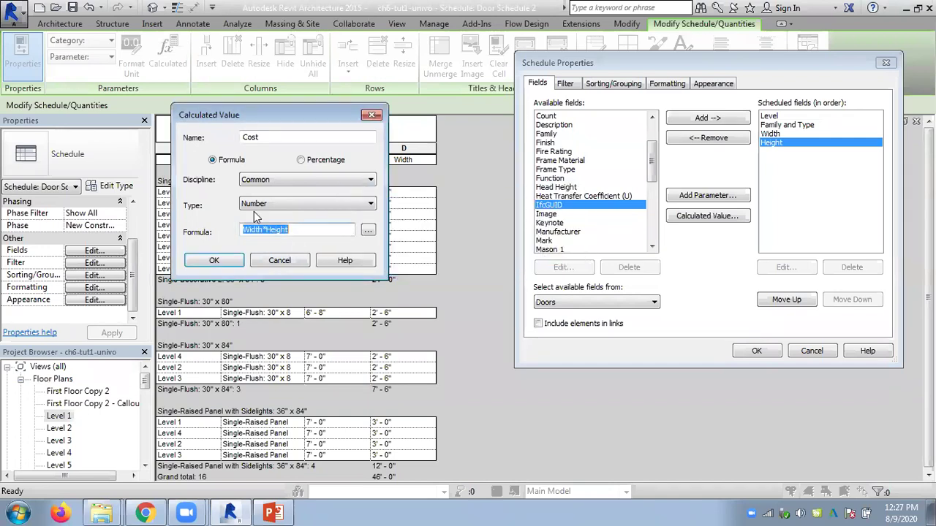
pyautogui.doubleClick(271, 137)
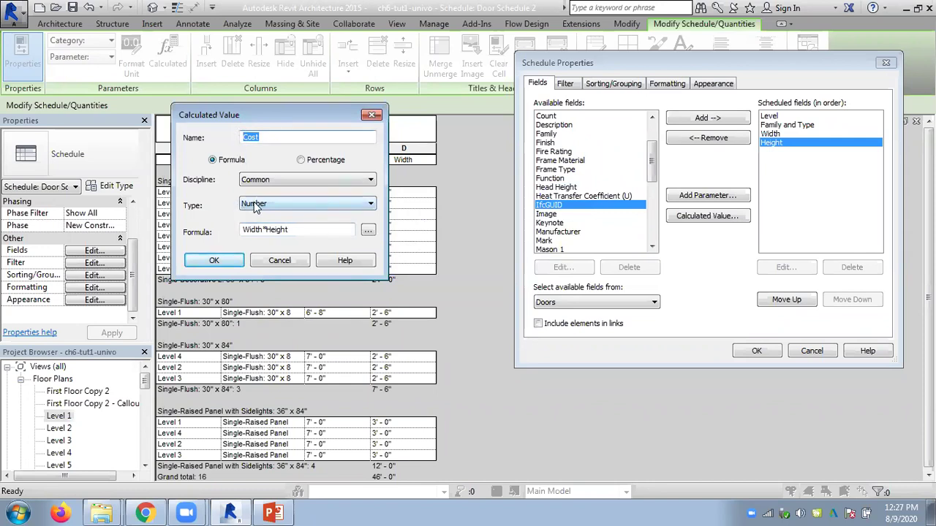
pyautogui.doubleClick(298, 231)
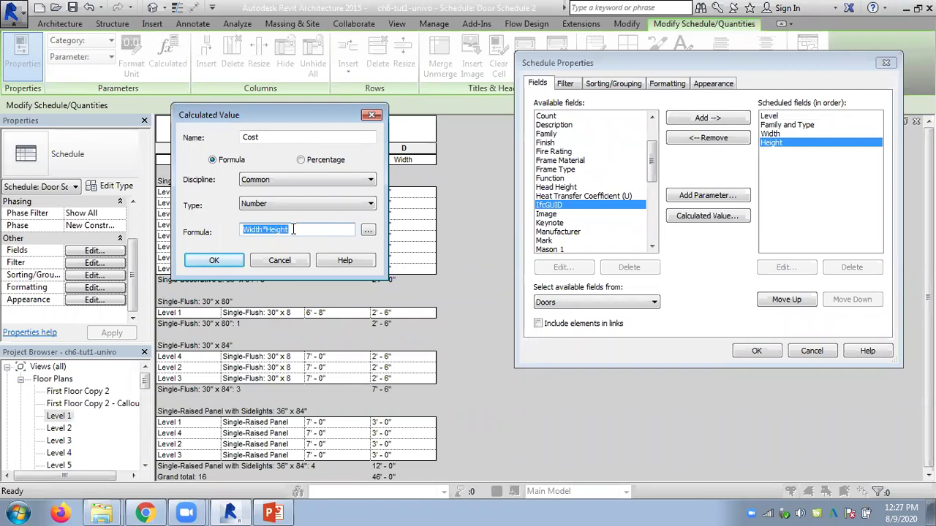
pyautogui.click(292, 229)
pyautogui.write(')')
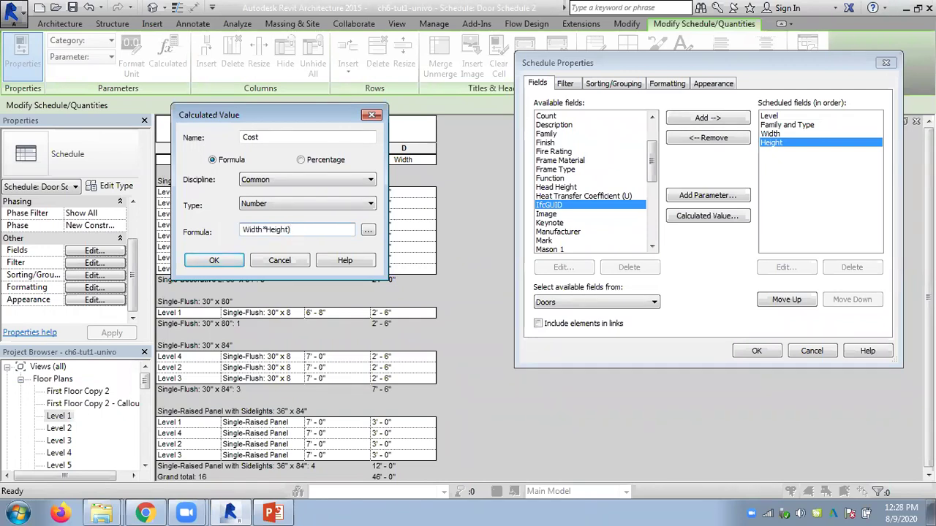
pyautogui.click(243, 230)
pyautogui.write('(')
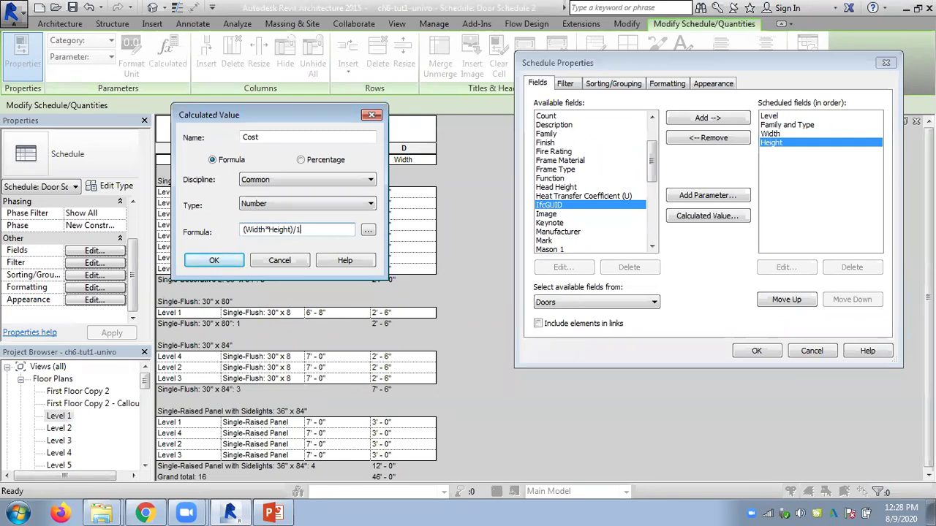
pyautogui.write('2')
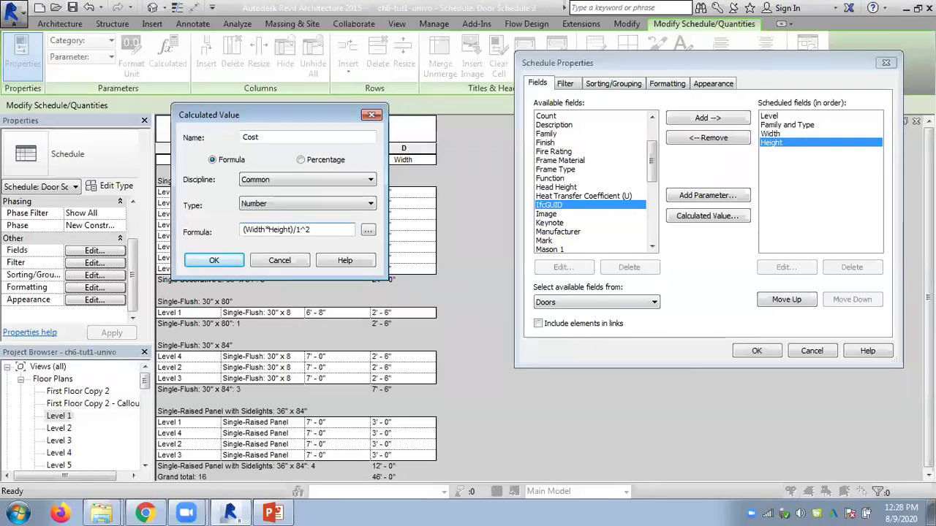
pyautogui.write("'")
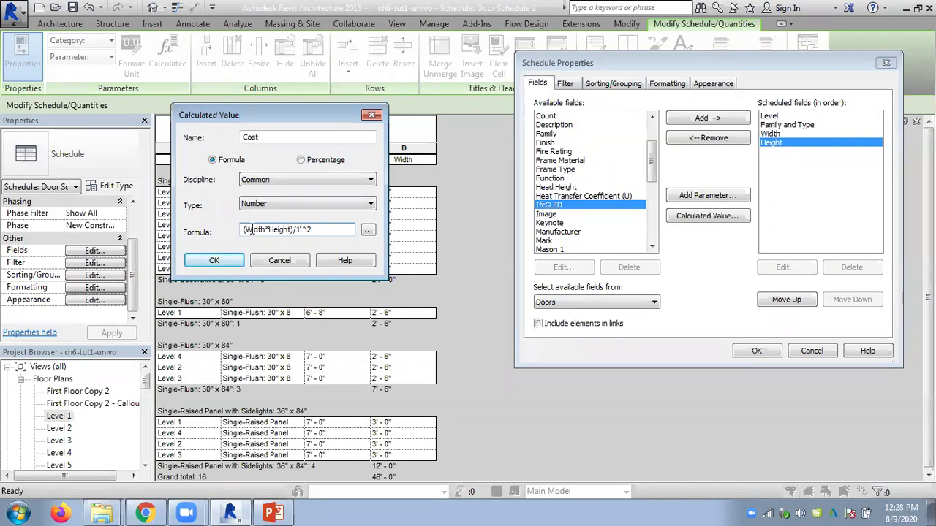
# - Complete the Cost formula as (Width*Height)/(1'^2)*5 with the multiplier and brackets
pyautogui.moveTo(297, 229); pyautogui.dragTo(313, 229)
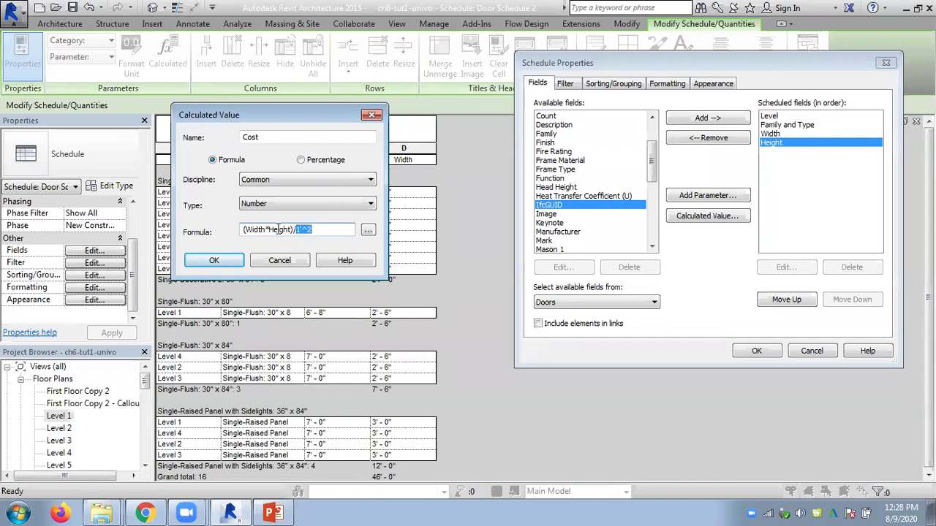
pyautogui.click(321, 229)
pyautogui.write('*')
pyautogui.click(297, 230)
pyautogui.write('(')
pyautogui.click(338, 231)
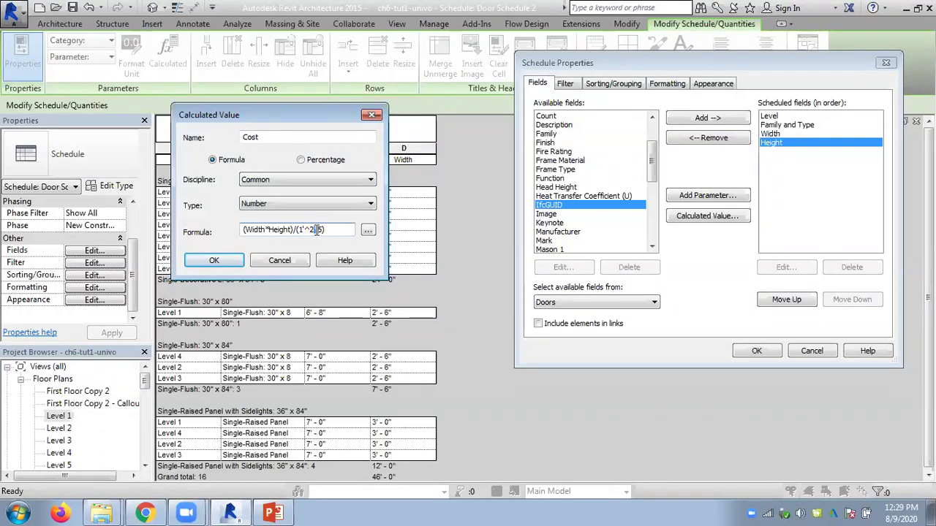
pyautogui.write(')*')
pyautogui.click(332, 231)
# - Accept the Cost formula and add the Cost column, showing values like 105 and 87.5
pyautogui.doubleClick(307, 230)
pyautogui.click(214, 260)
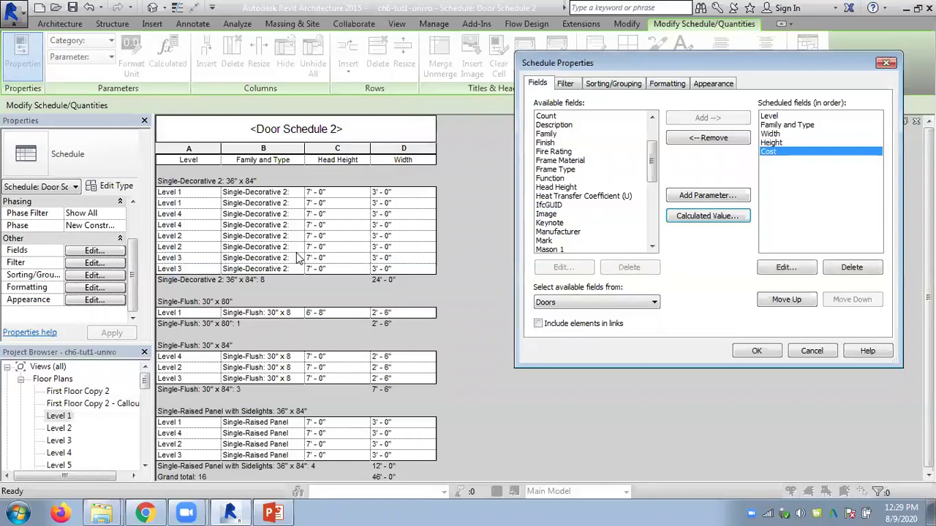
pyautogui.click(757, 352)
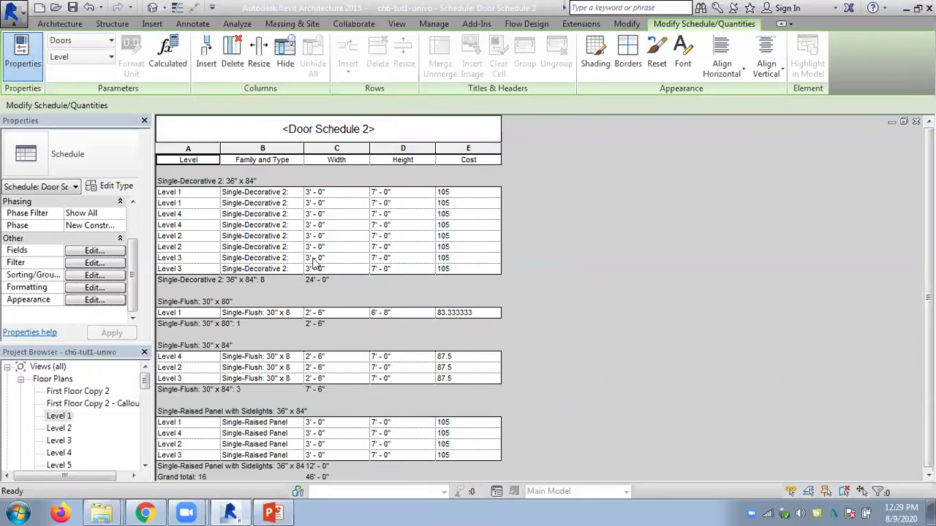
# - Change the Cost formula's rate from 5 to 10, doubling door costs to 210 and 175
pyautogui.click(102, 253)
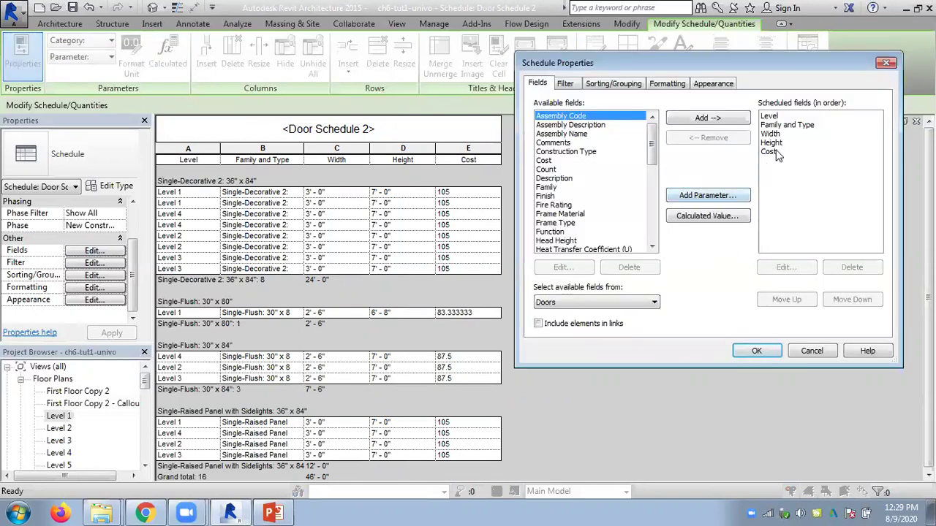
pyautogui.click(771, 152)
pyautogui.click(786, 268)
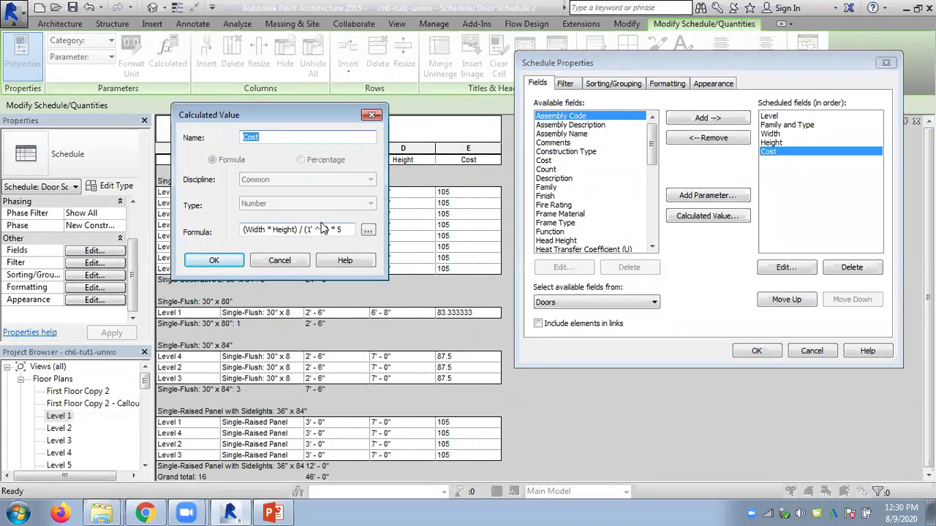
pyautogui.write("'")
pyautogui.doubleClick(339, 229)
pyautogui.write('10')
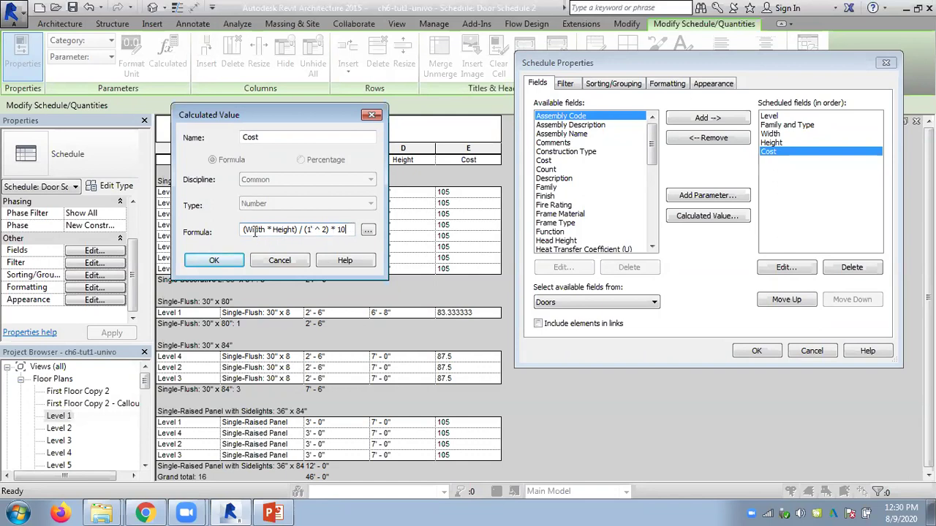
pyautogui.moveTo(330, 229); pyautogui.dragTo(305, 229)
pyautogui.click(209, 262)
pyautogui.click(761, 349)
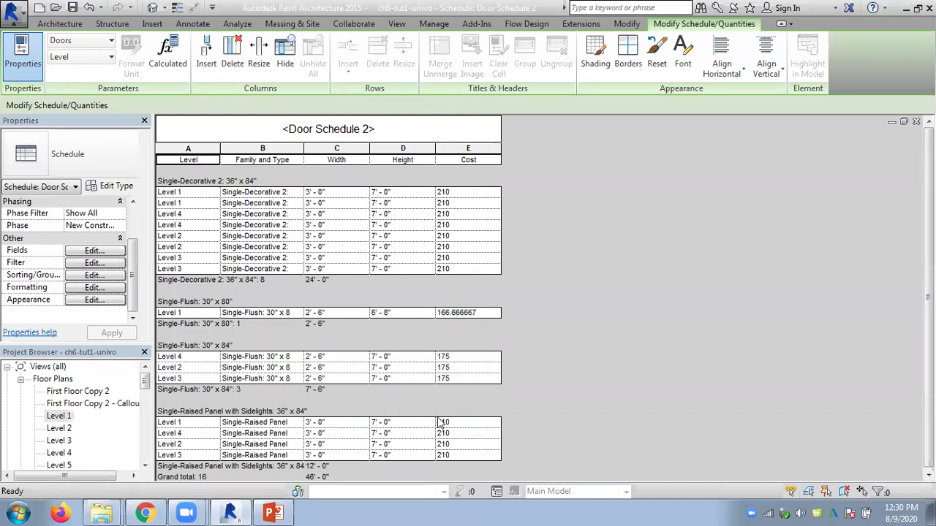
# - Turn on Calculate totals for Cost, giving per-type subtotals and a 3211.666667 grand total
pyautogui.click(452, 313)
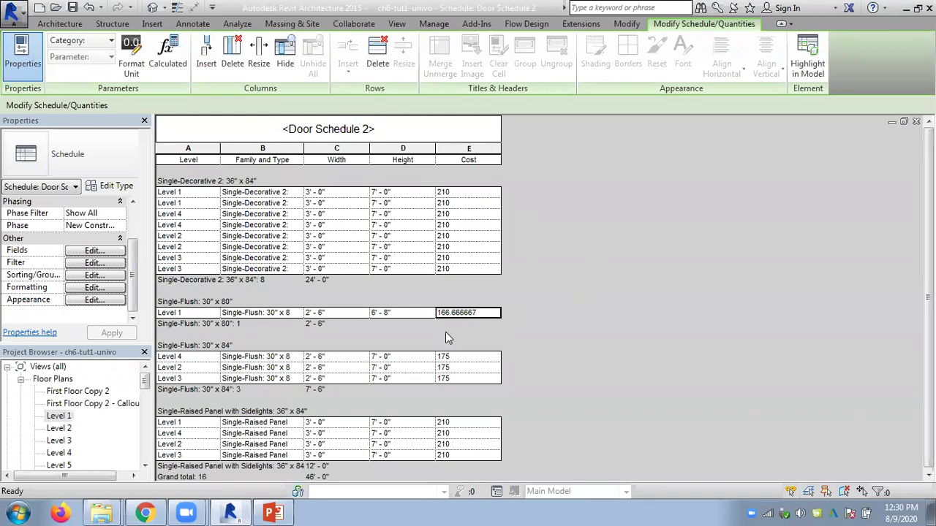
pyautogui.scroll(-1, 565, 305)
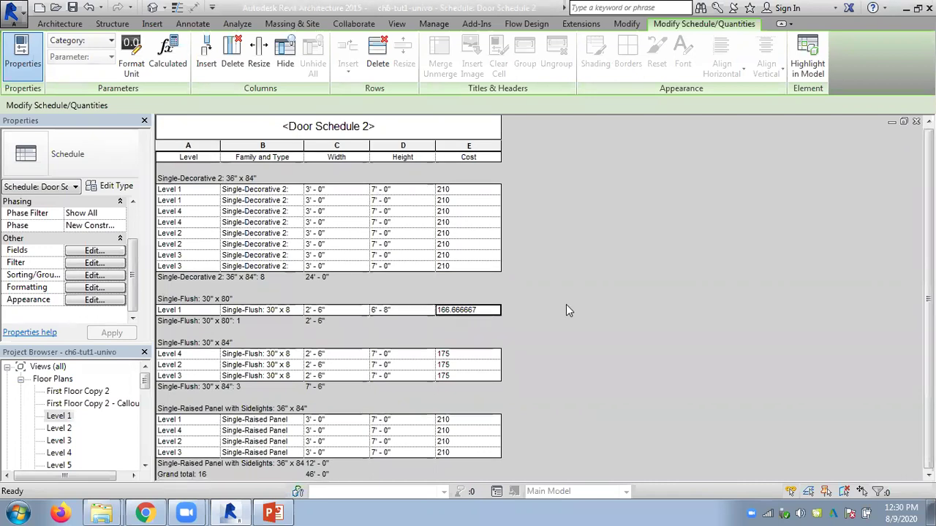
pyautogui.click(88, 252)
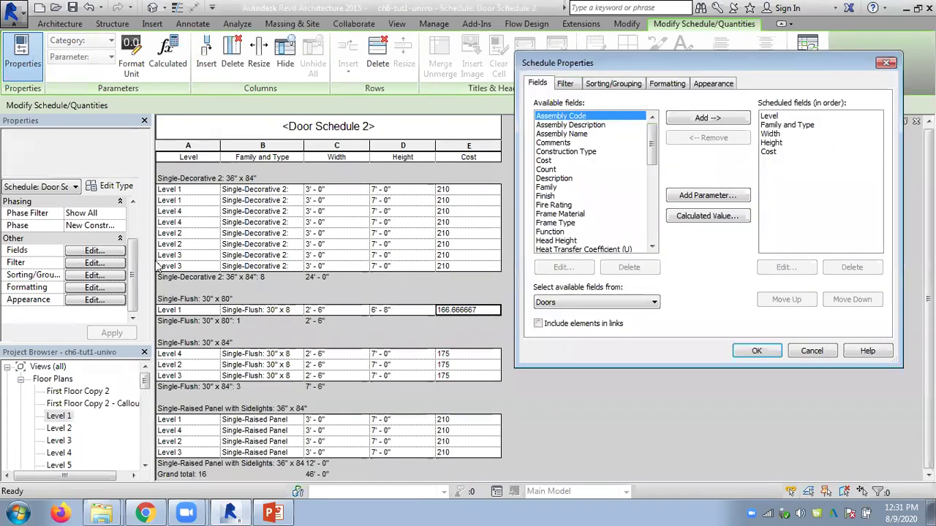
pyautogui.click(772, 152)
pyautogui.click(798, 271)
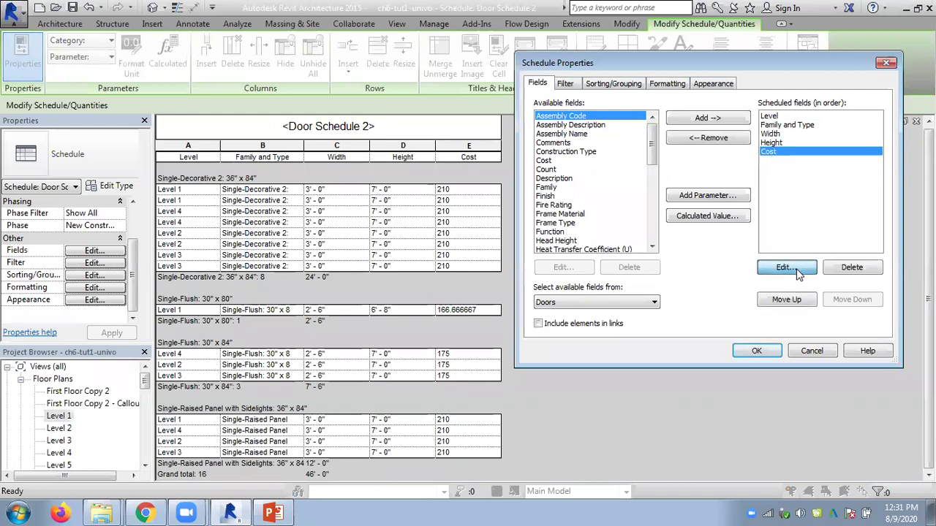
pyautogui.click(296, 263)
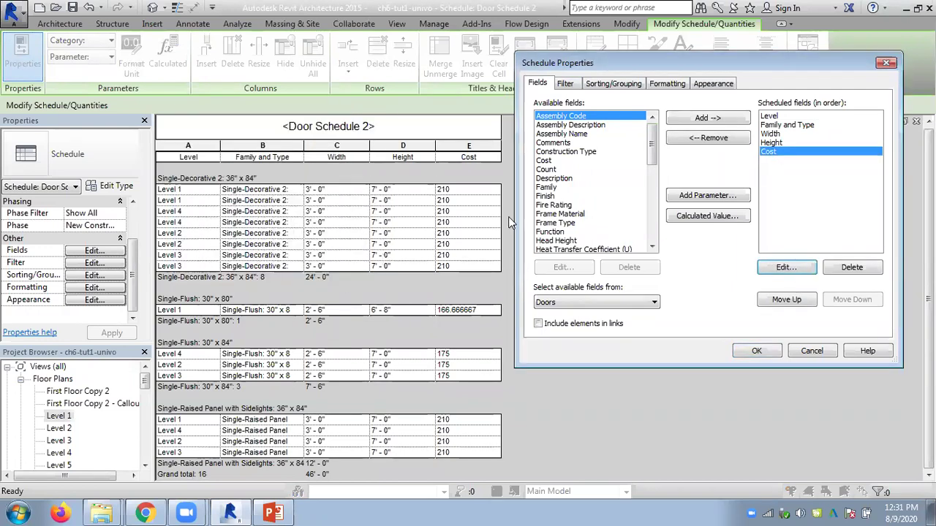
pyautogui.click(666, 83)
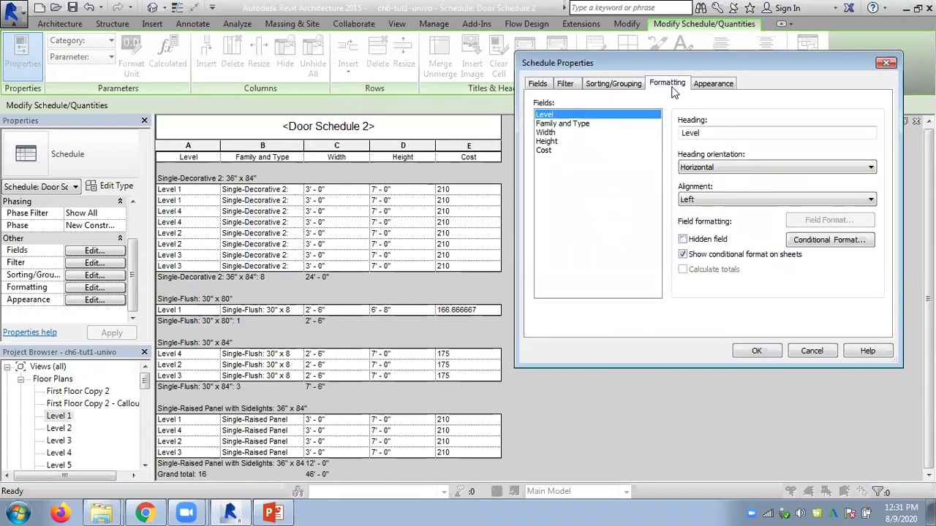
pyautogui.click(545, 150)
pyautogui.click(682, 269)
pyautogui.click(757, 351)
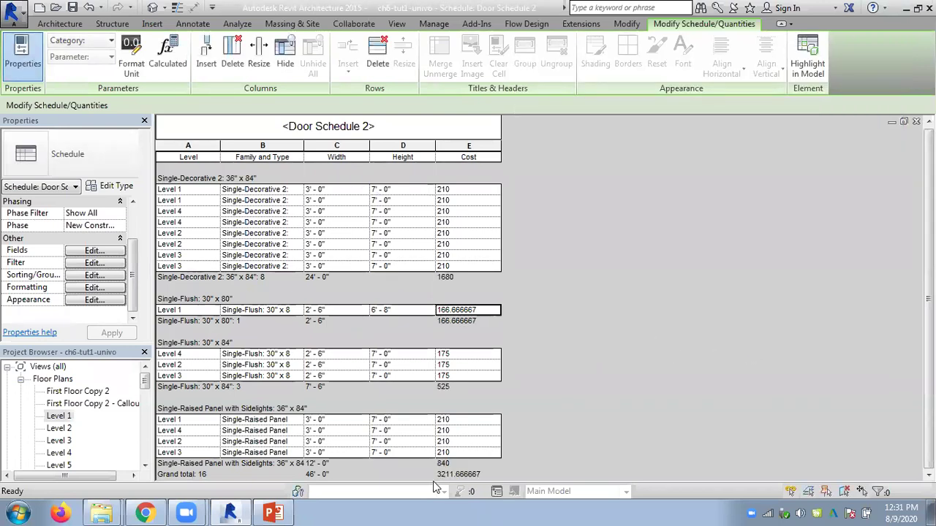
# - Format Cost as Fixed units with 2 decimal places and digit grouping, e.g. 3,211.67
pyautogui.click(93, 288)
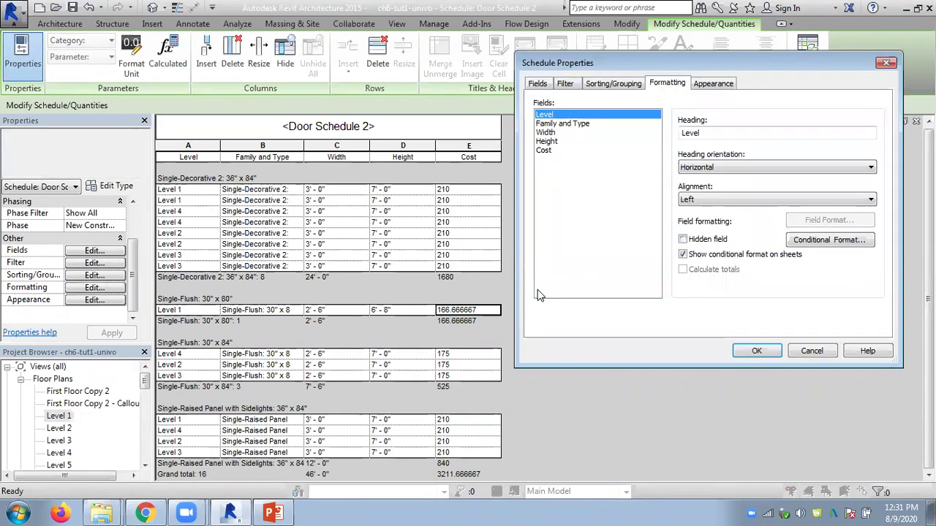
pyautogui.click(548, 150)
pyautogui.click(829, 219)
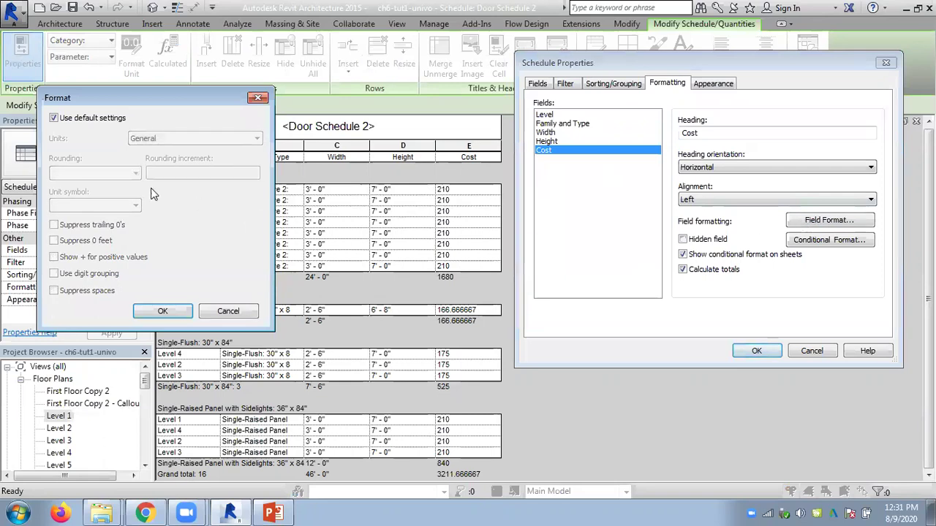
pyautogui.click(53, 118)
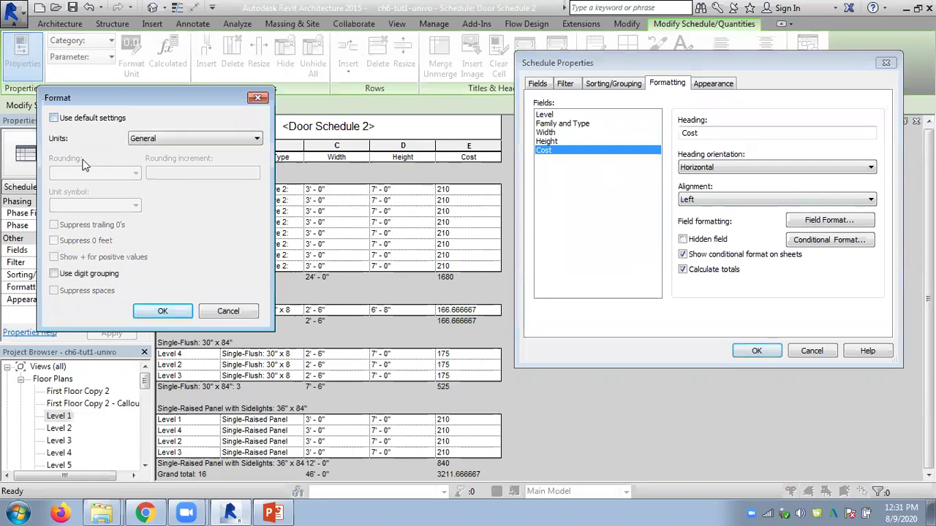
pyautogui.click(150, 139)
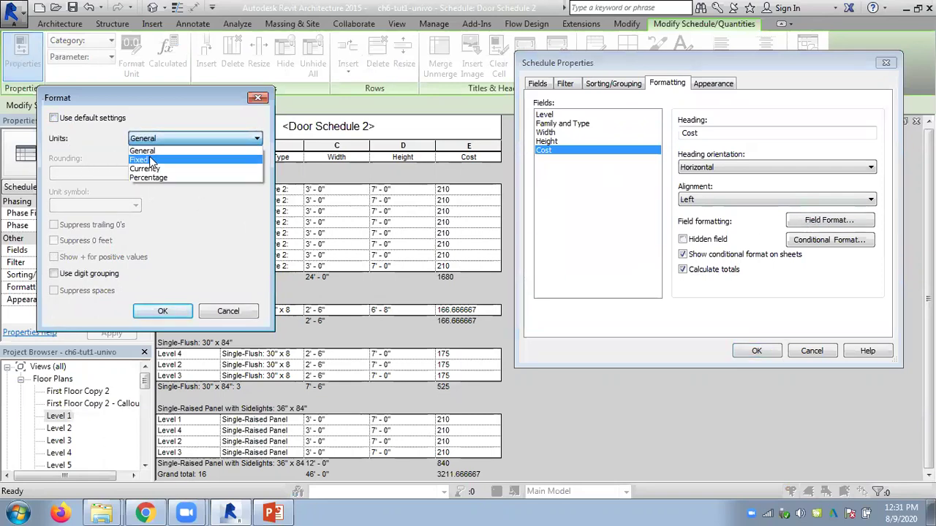
pyautogui.click(150, 161)
pyautogui.click(95, 173)
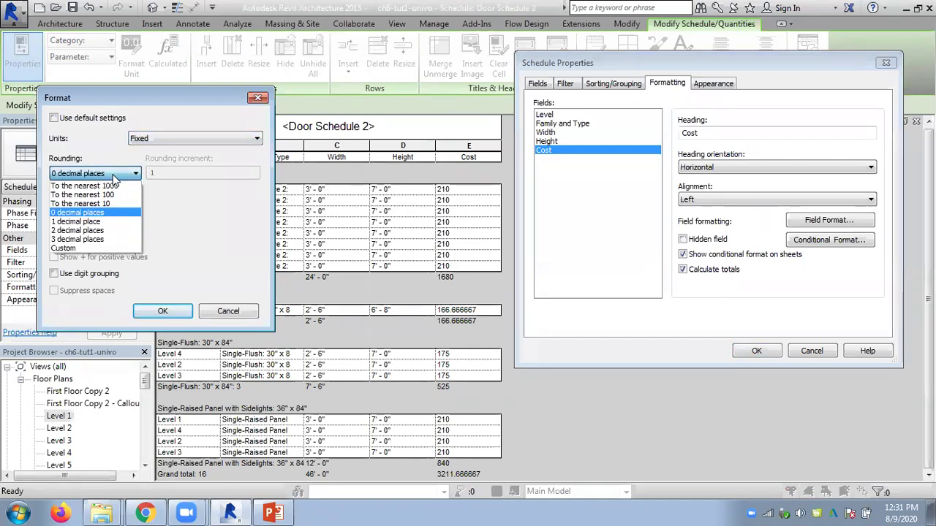
pyautogui.click(88, 230)
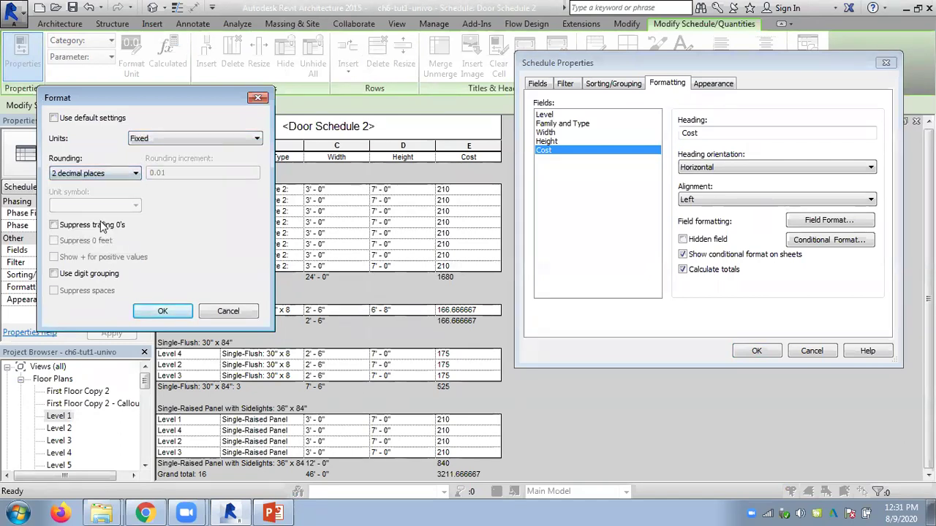
pyautogui.click(139, 139)
pyautogui.click(138, 139)
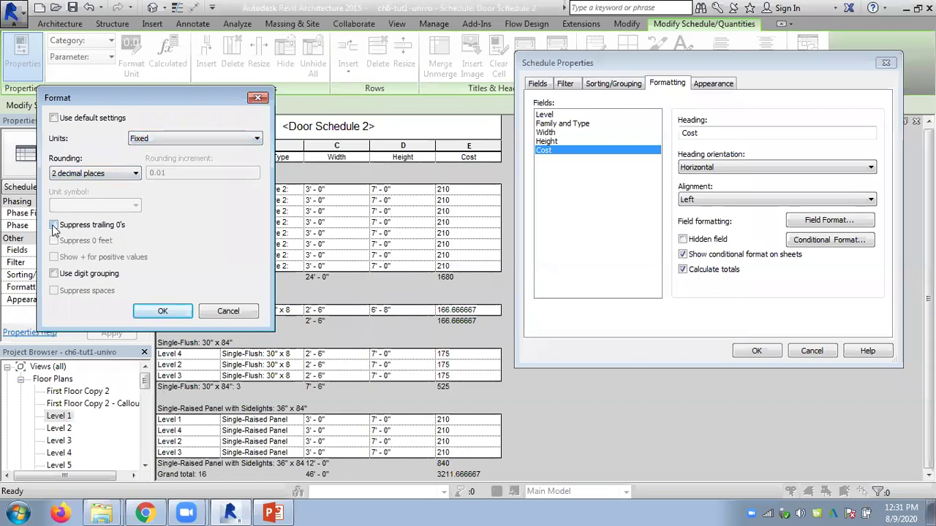
pyautogui.click(53, 273)
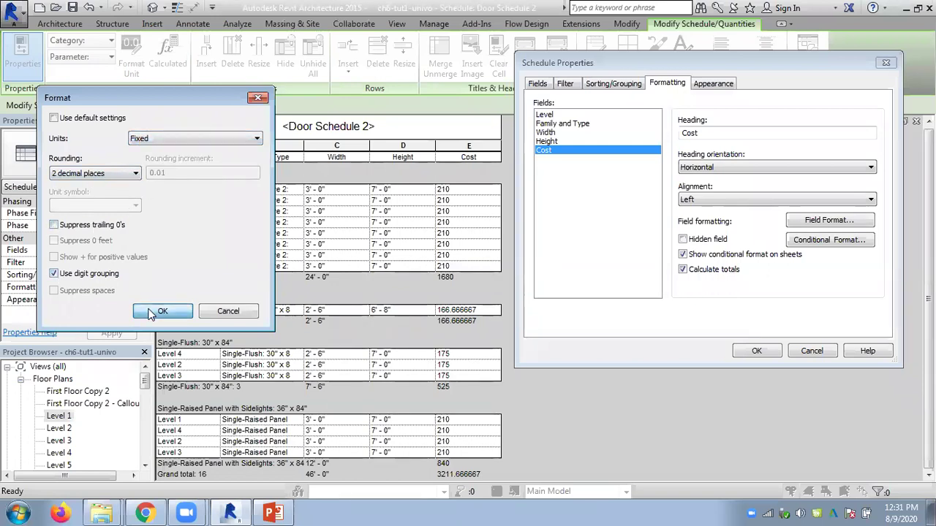
pyautogui.click(163, 311)
pyautogui.click(752, 351)
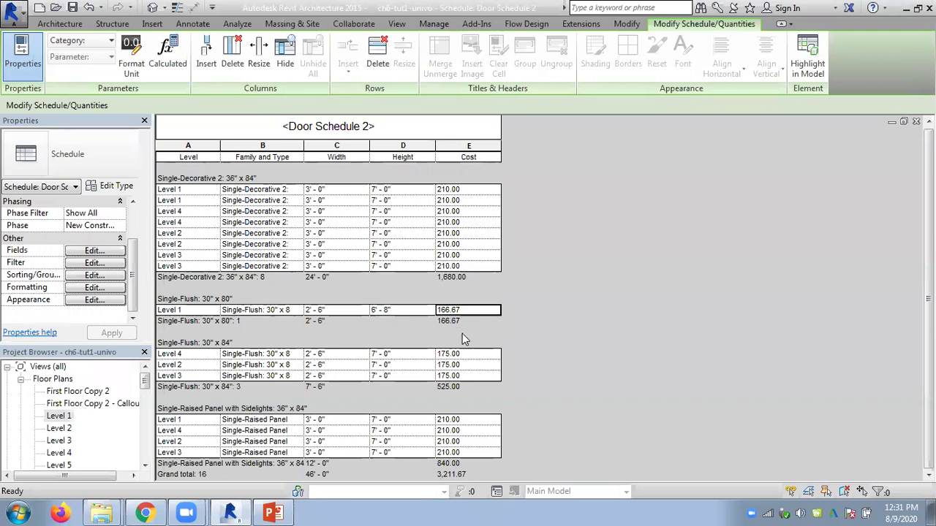
# - Edit a Single-Decorative 2 door's Width and apply the change to all doors of that type
pyautogui.click(449, 163)
pyautogui.click(336, 189)
pyautogui.click(387, 191)
pyautogui.click(448, 192)
pyautogui.click(308, 190)
pyautogui.write('1')
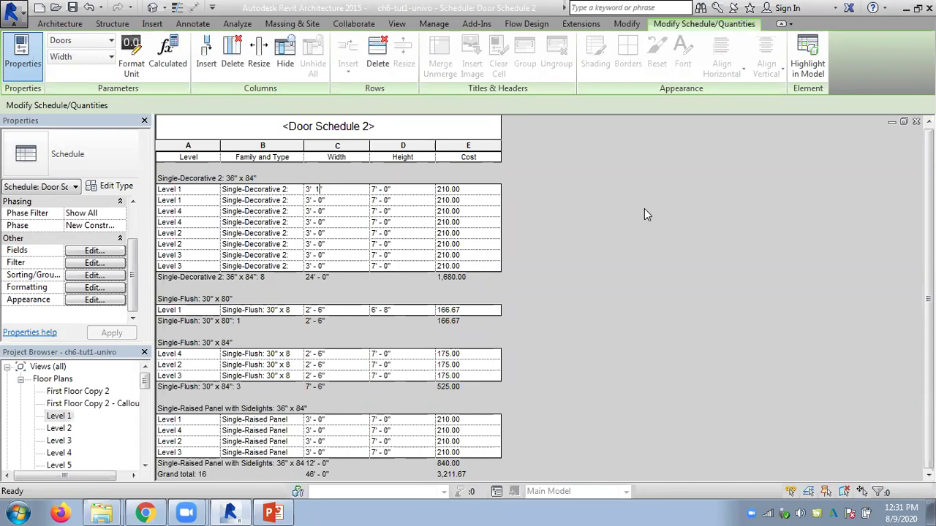
pyautogui.click(472, 267)
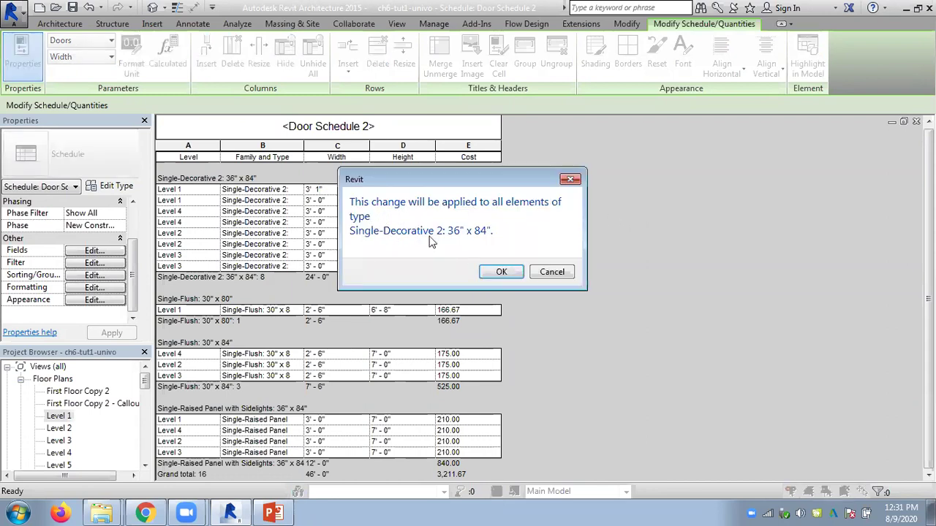
pyautogui.click(502, 277)
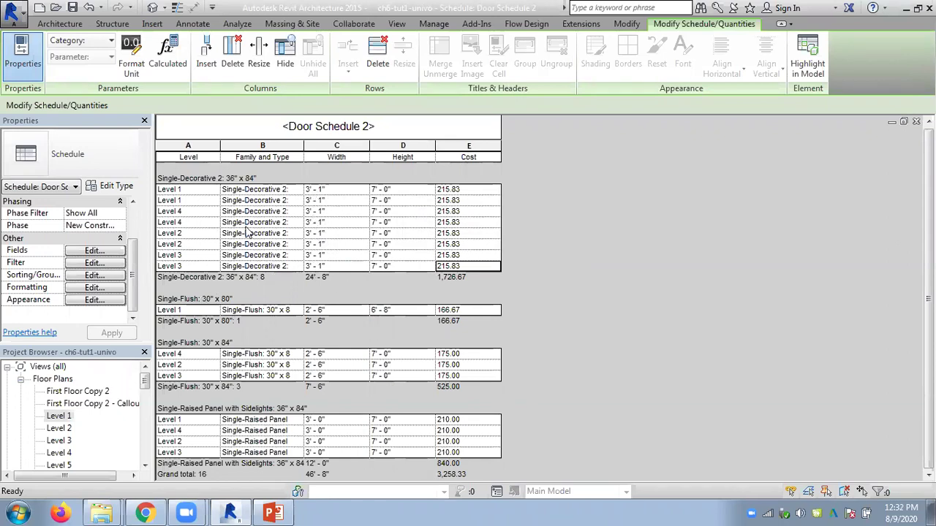
# - Set the Single-Decorative 2 width to 3' 0" for all, restoring 210.00 per door
pyautogui.click(322, 189)
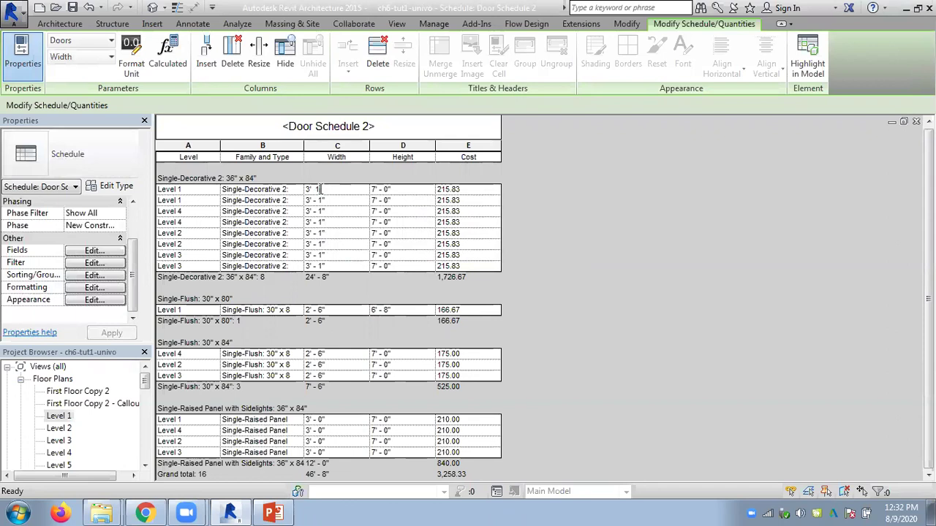
pyautogui.write('0"')
pyautogui.click(660, 253)
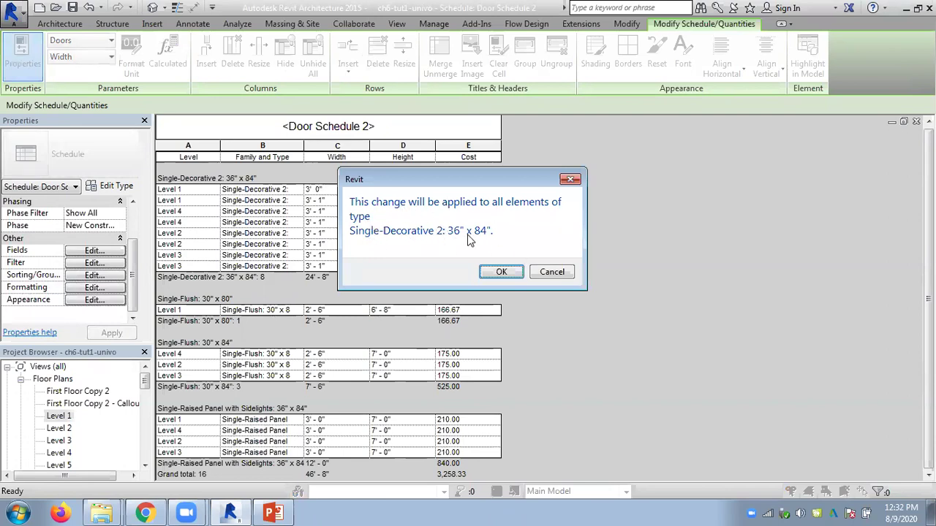
pyautogui.click(502, 273)
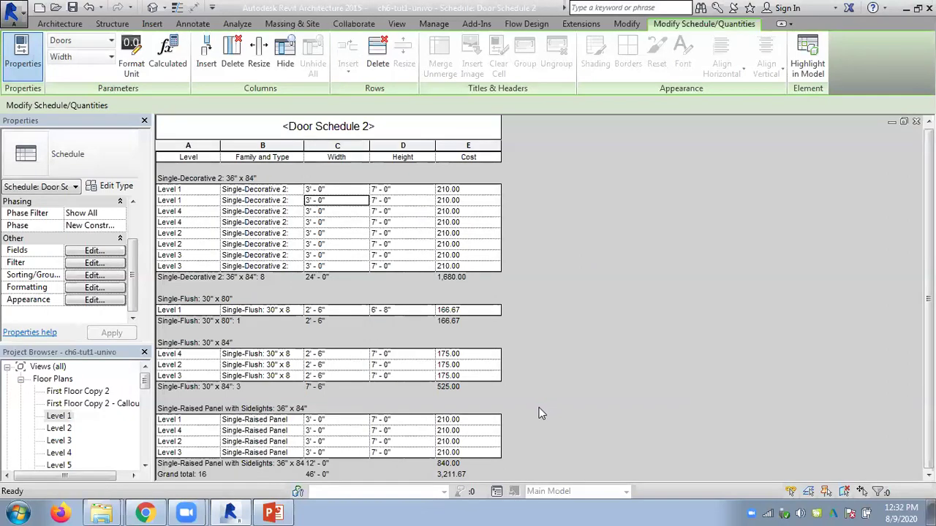
# - Open the Cost calculated value and start replacing the divisor's 1'^2 with a unit
pyautogui.click(95, 250)
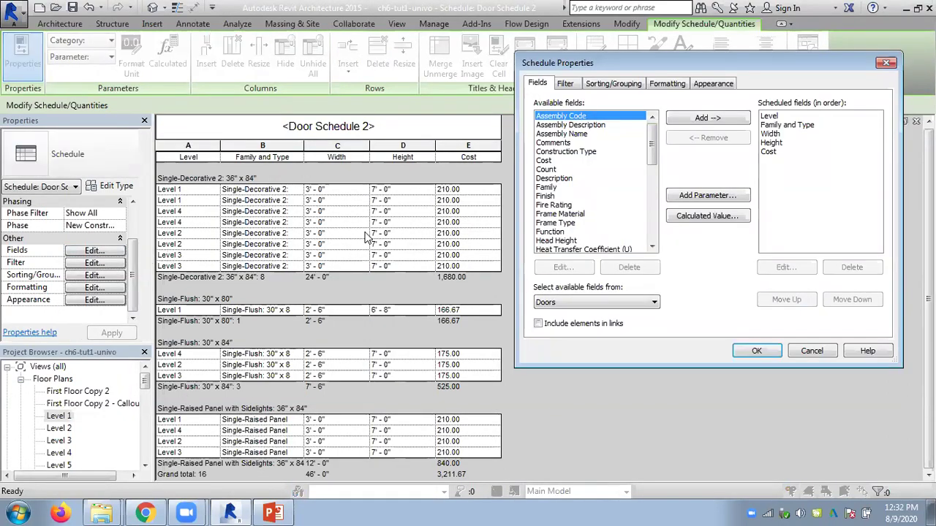
pyautogui.click(766, 152)
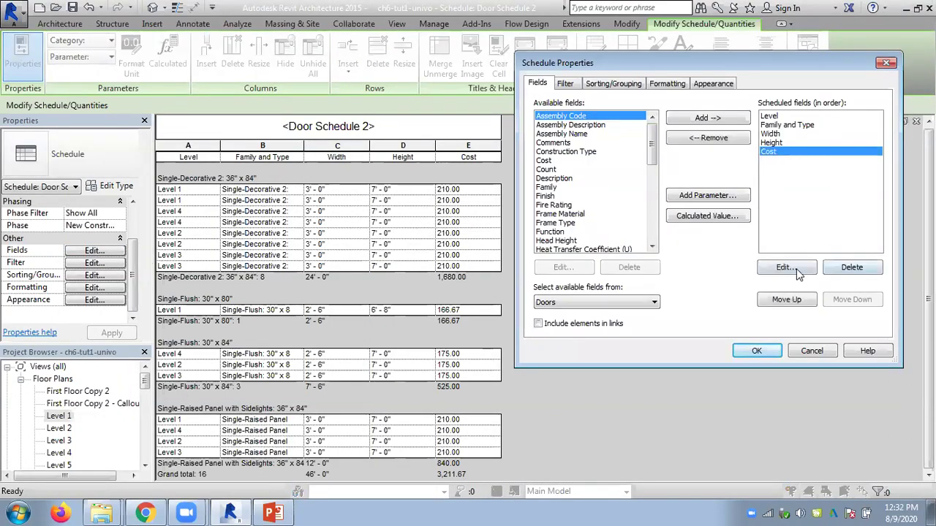
pyautogui.click(786, 267)
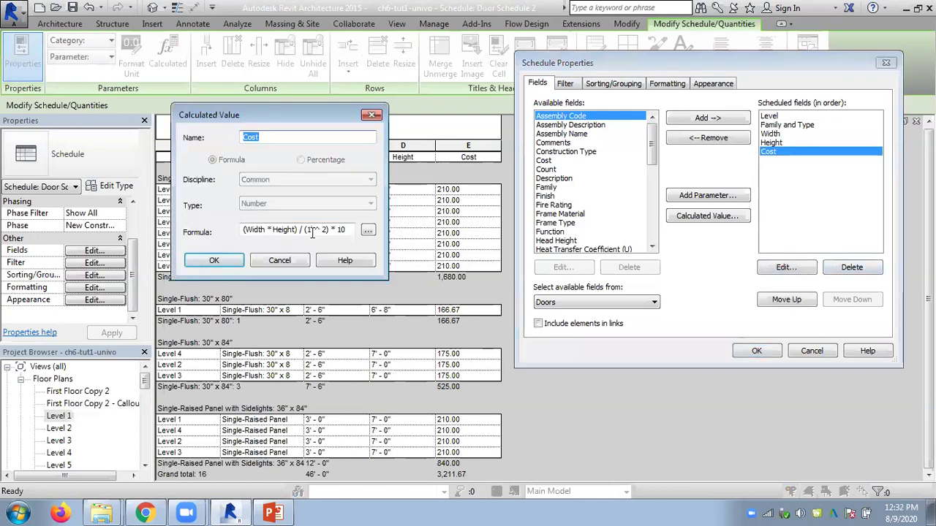
pyautogui.moveTo(310, 230); pyautogui.dragTo(326, 231)
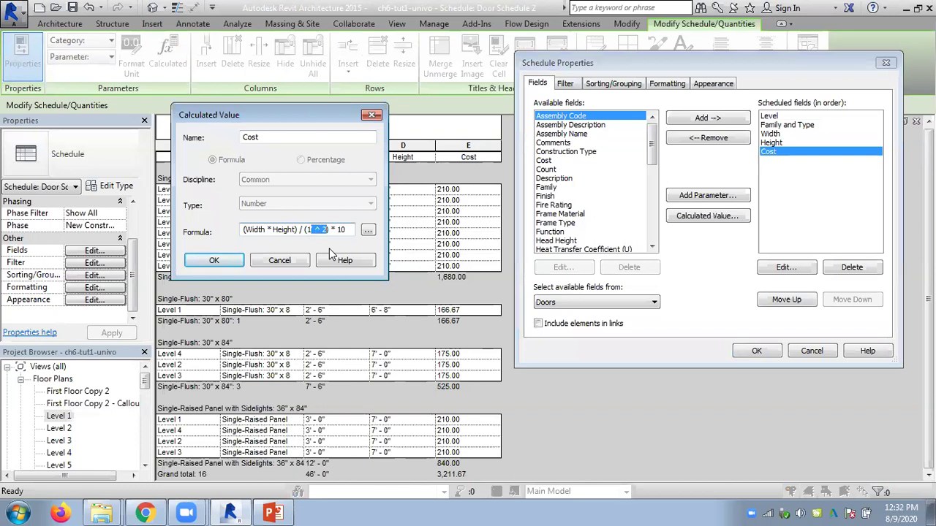
pyautogui.write('sf')
pyautogui.click(313, 230)
pyautogui.doubleClick(313, 231)
pyautogui.write('cf')
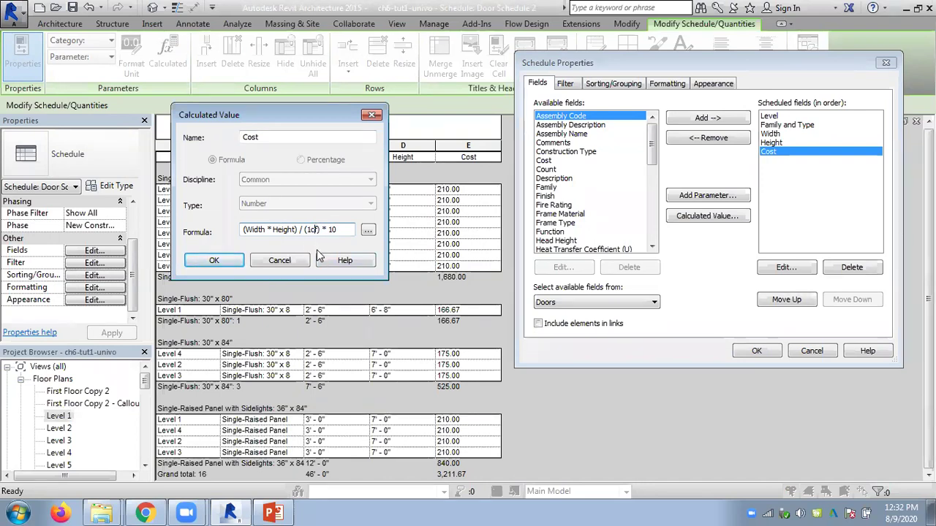
# - Finish the divisor as (1sf) and accept the formula, keeping the 3,211.67 total
pyautogui.doubleClick(312, 230)
pyautogui.write("'^3")
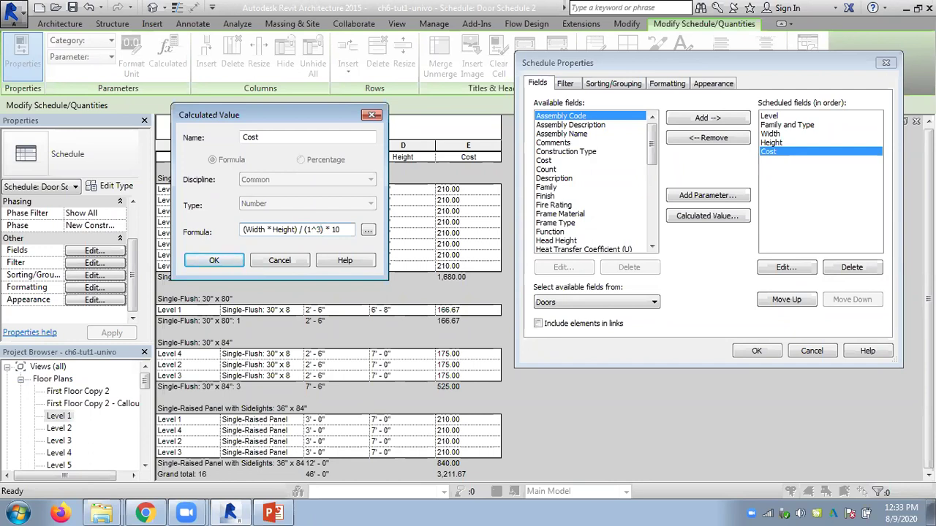
pyautogui.press('BackSpace')
pyautogui.write('2')
pyautogui.press('BackSpace')
pyautogui.press('BackSpace')
pyautogui.write('sf')
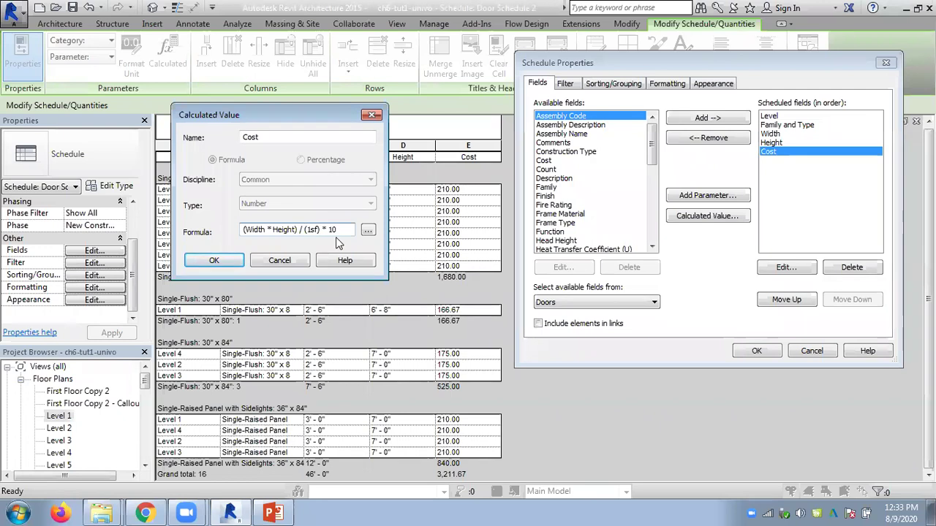
pyautogui.click(215, 263)
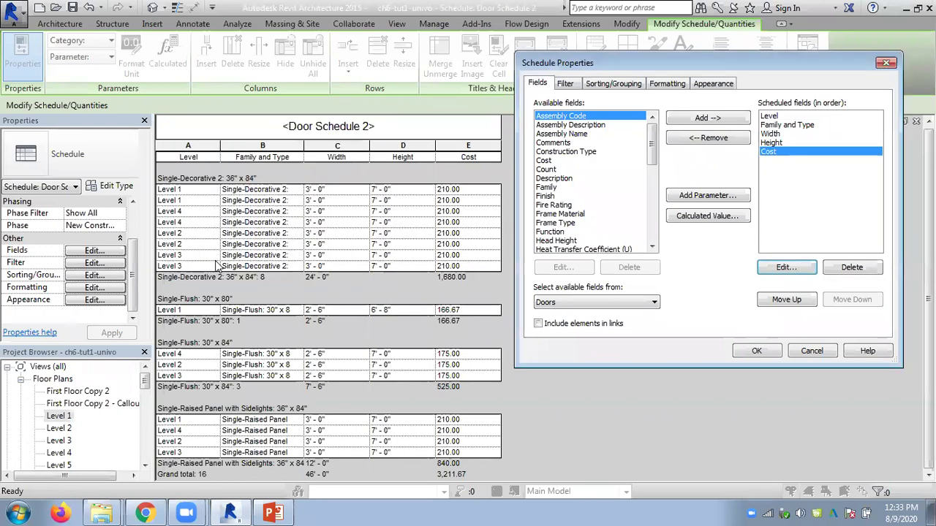
pyautogui.click(759, 353)
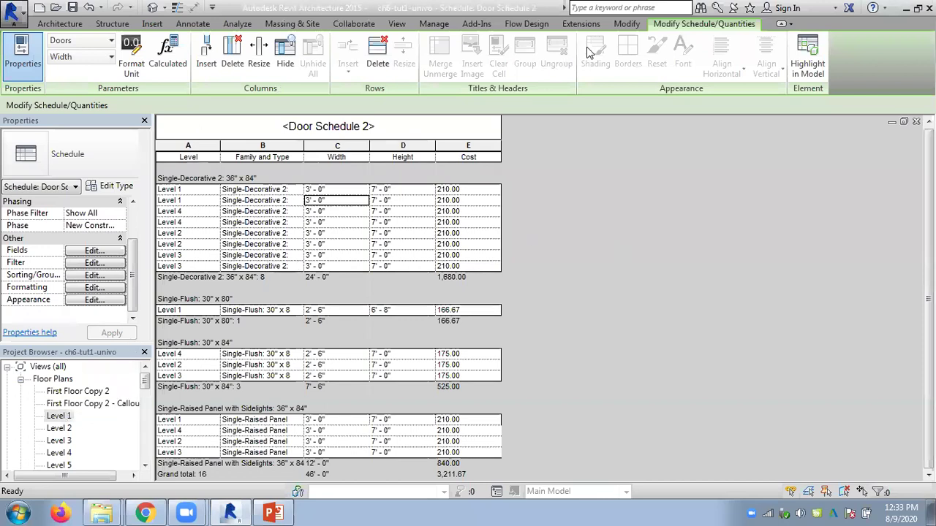
# - Create a new Walls quantity schedule named Wall Schedule, skipping the save reminder
pyautogui.click(400, 27)
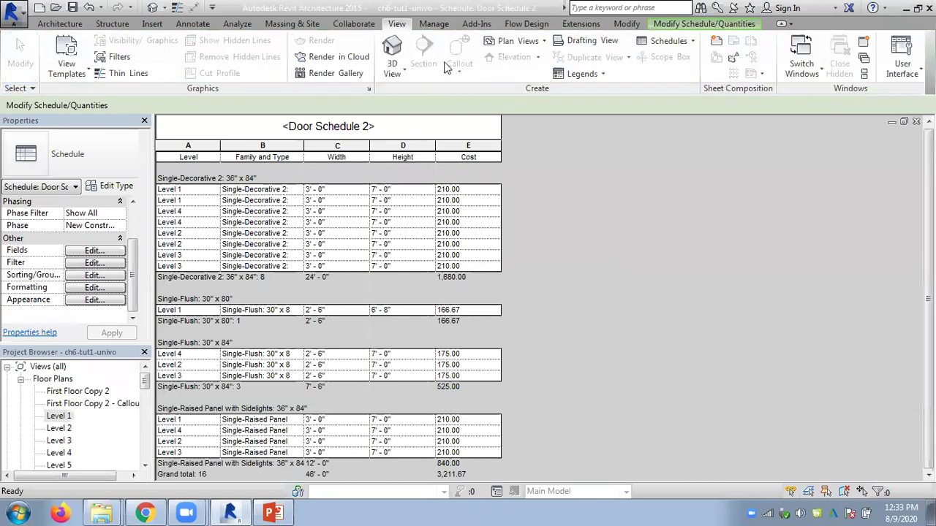
pyautogui.click(691, 45)
pyautogui.click(694, 63)
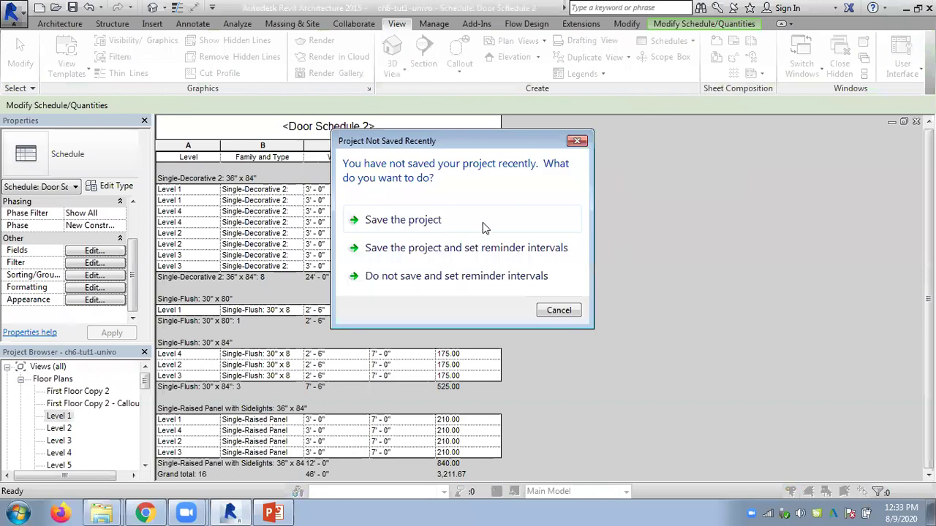
pyautogui.click(541, 311)
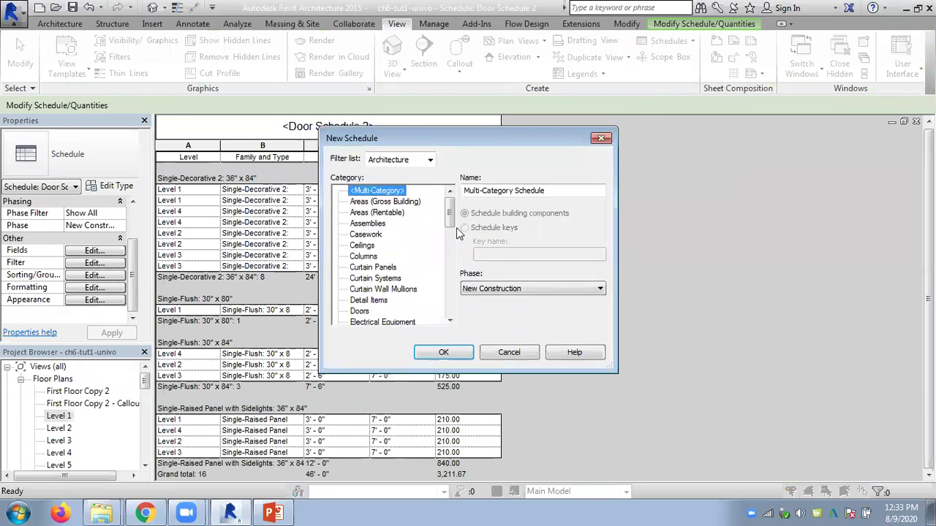
pyautogui.moveTo(448, 205); pyautogui.dragTo(449, 307)
pyautogui.click(358, 299)
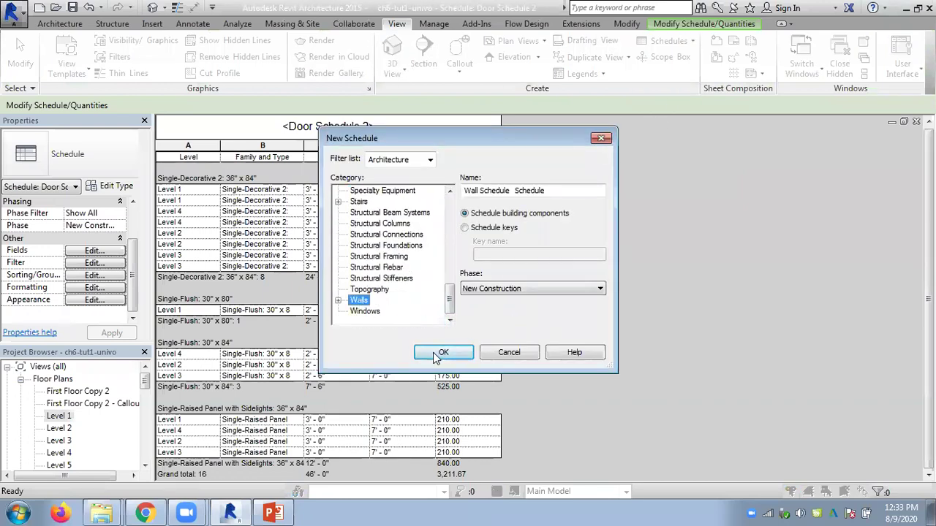
pyautogui.click(434, 352)
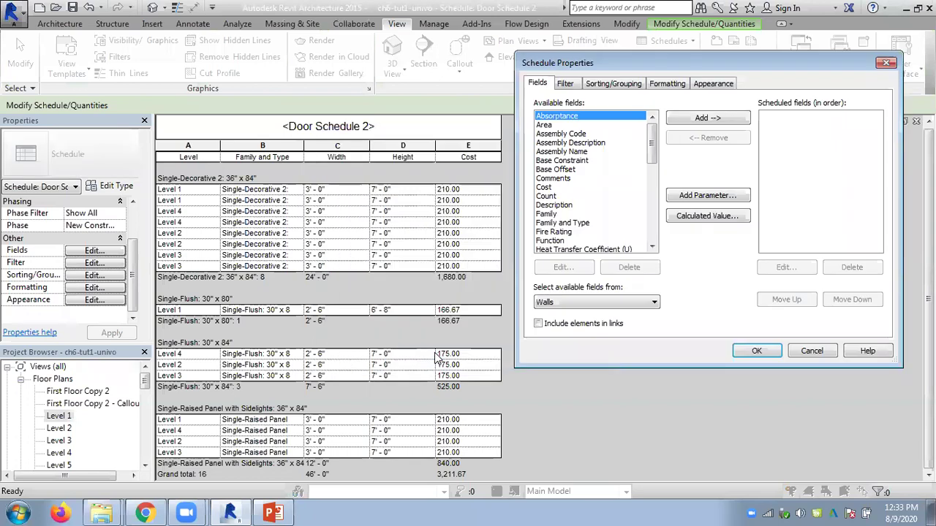
# - Add Area, Family and Type, Cost, URL, Volume and Width as schedule fields
pyautogui.doubleClick(545, 125)
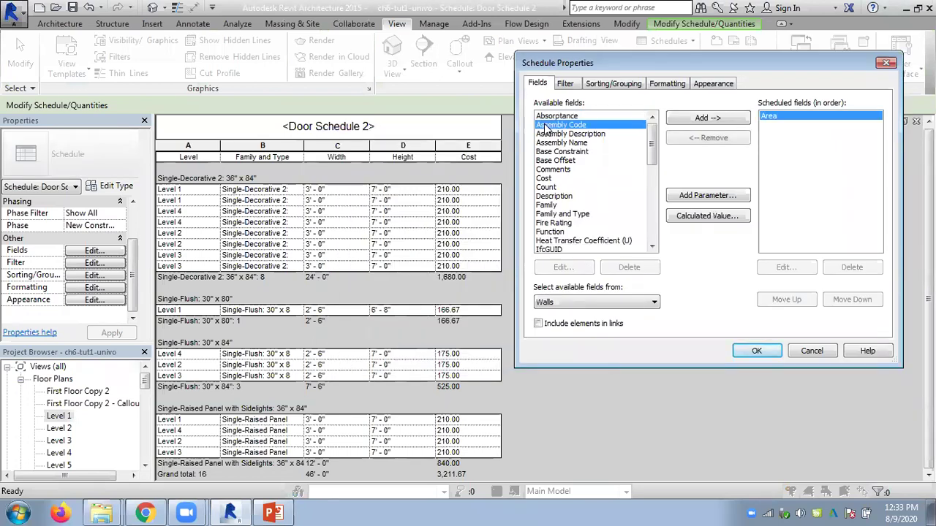
pyautogui.doubleClick(567, 214)
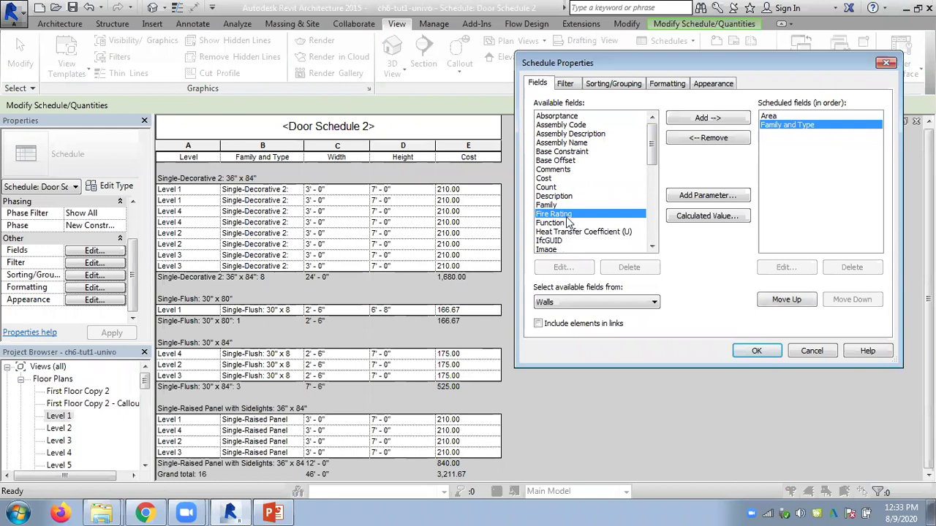
pyautogui.doubleClick(543, 179)
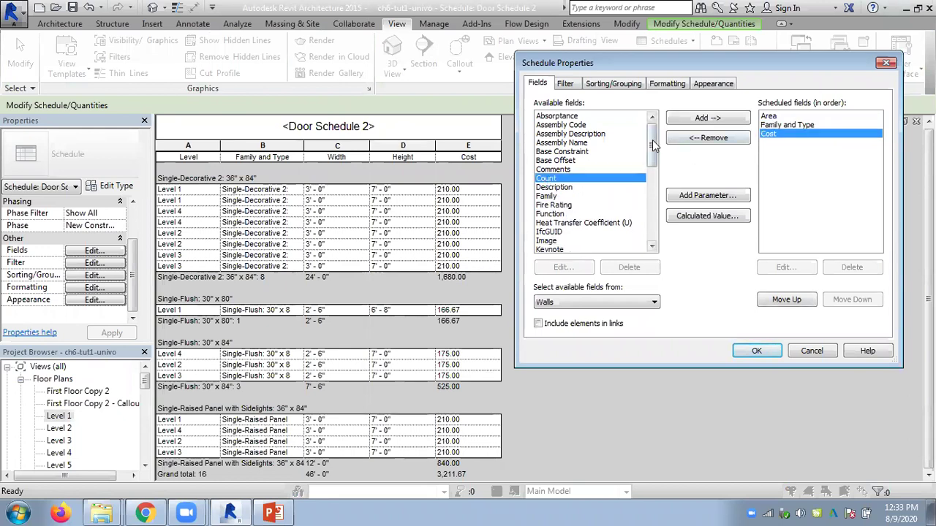
pyautogui.moveTo(653, 146)
pyautogui.mouseDown()
pyautogui.moveTo(651, 228)
pyautogui.moveTo(651, 188)
pyautogui.mouseUp()
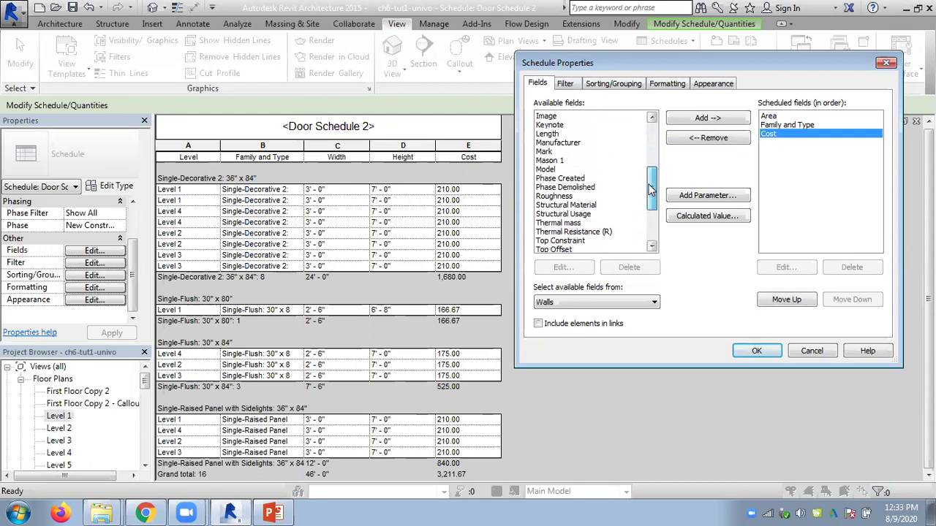
pyautogui.click(557, 162)
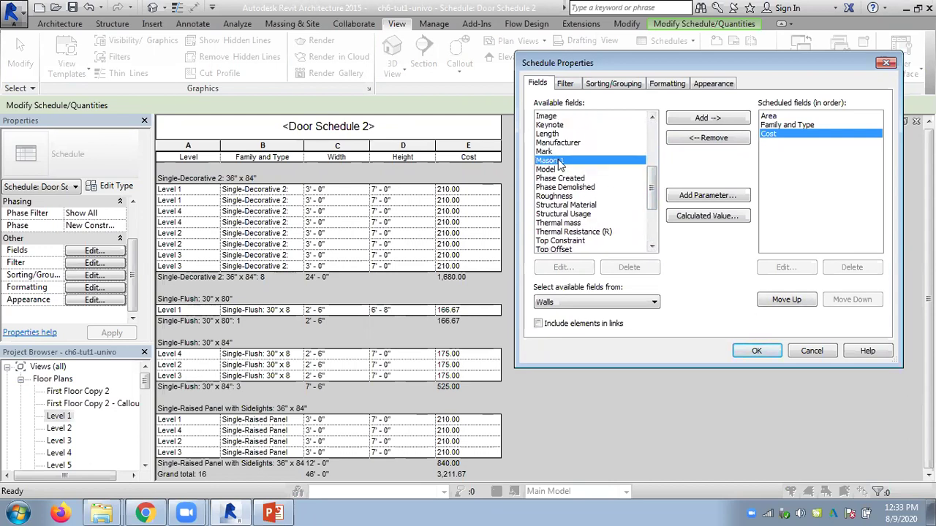
pyautogui.moveTo(651, 196); pyautogui.dragTo(653, 239)
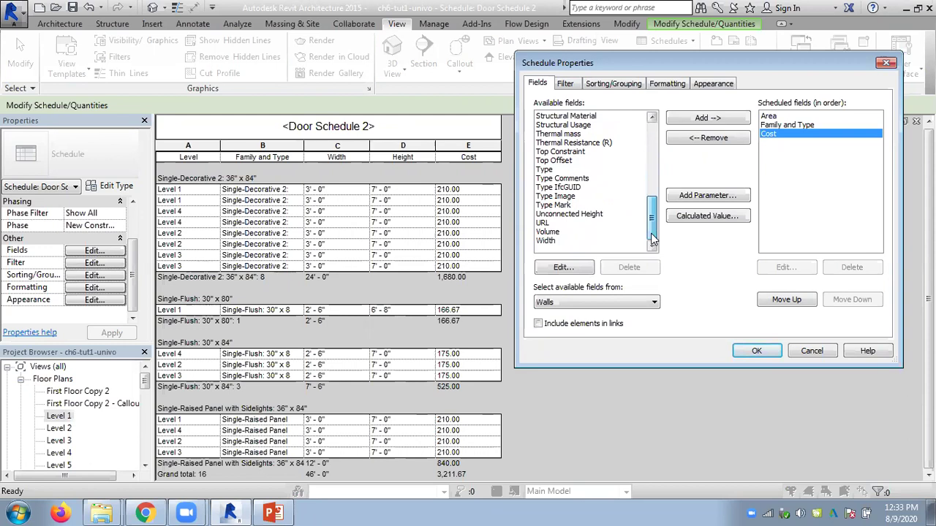
pyautogui.doubleClick(552, 224)
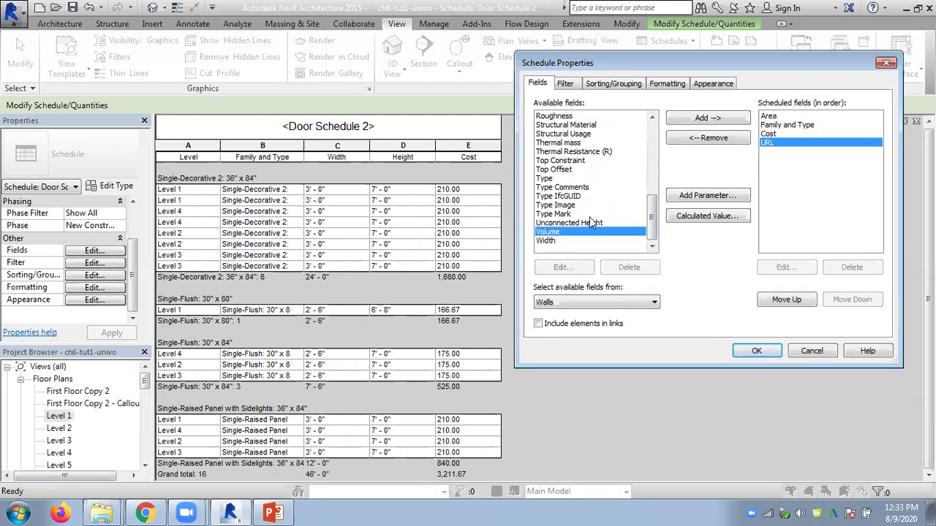
pyautogui.doubleClick(563, 233)
pyautogui.doubleClick(557, 242)
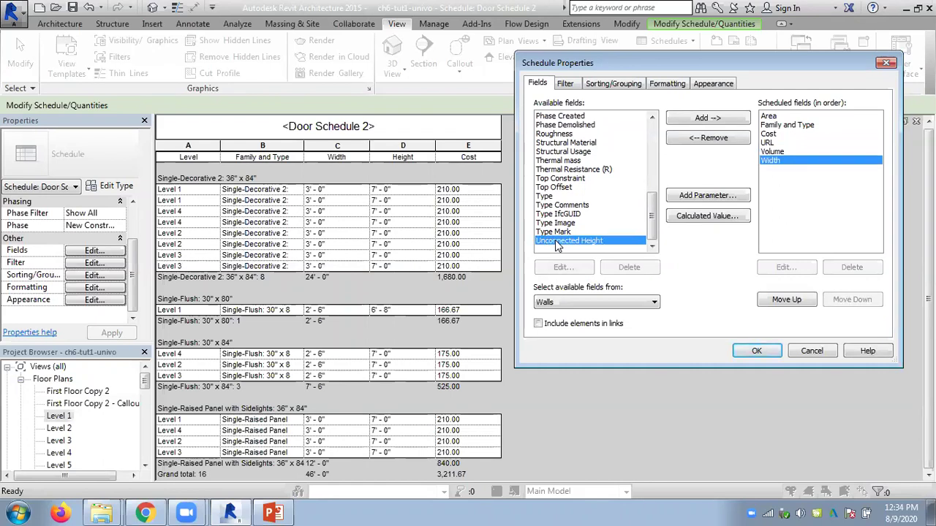
pyautogui.moveTo(653, 212); pyautogui.dragTo(653, 167)
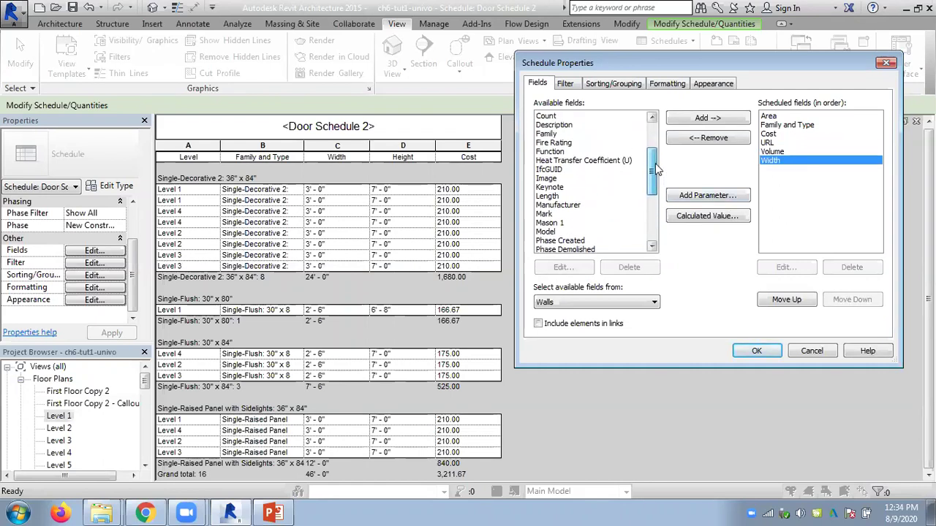
pyautogui.scroll(-1, 620, 175)
pyautogui.scroll(-4, 620, 176)
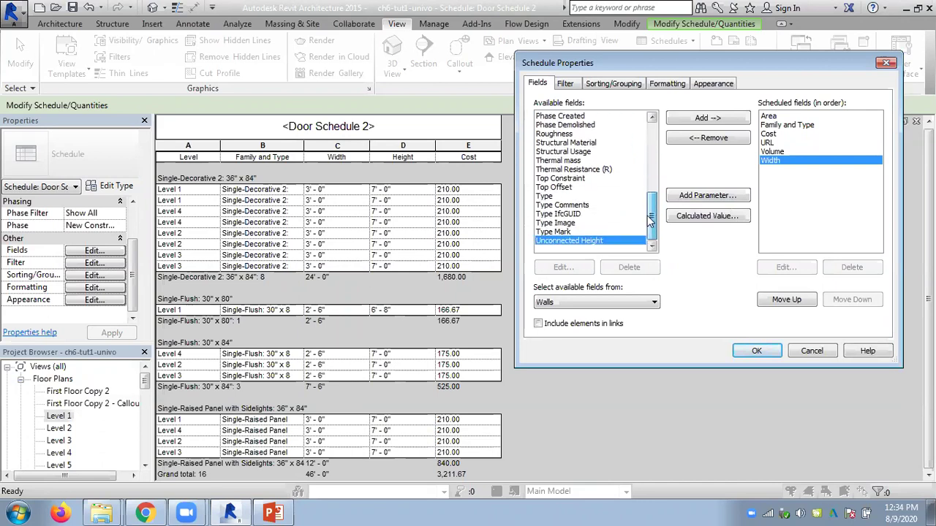
# - Move Family and Type to the top and Cost to the end, and remove URL
pyautogui.click(773, 127)
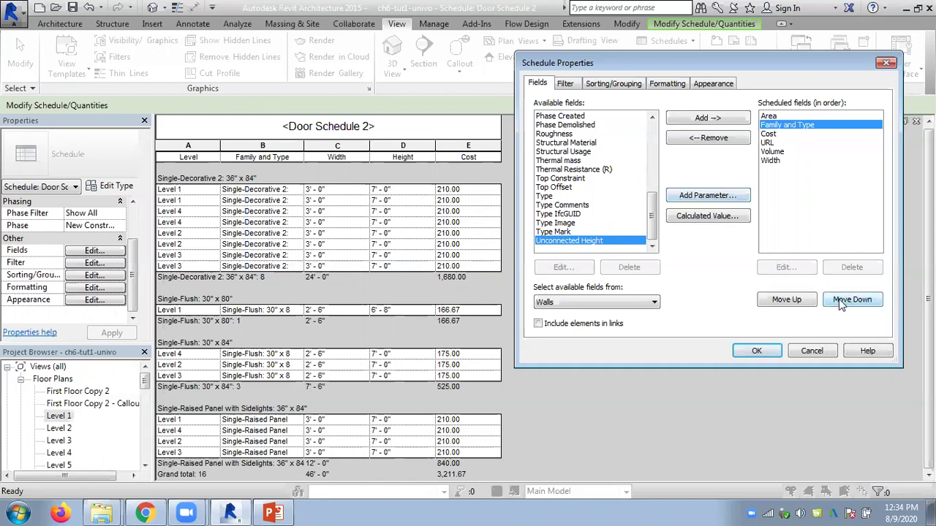
pyautogui.click(798, 304)
pyautogui.click(772, 135)
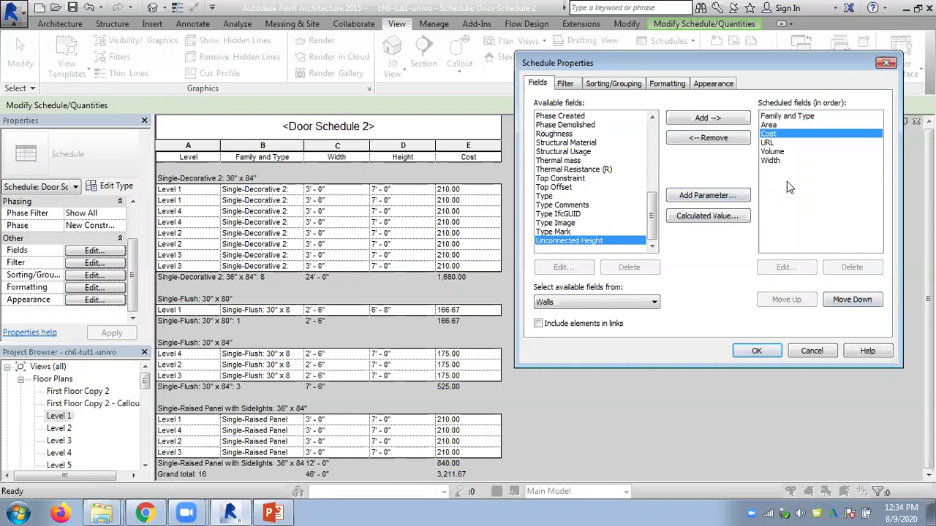
pyautogui.click(853, 302)
pyautogui.click(852, 300)
pyautogui.click(852, 300)
pyautogui.click(774, 135)
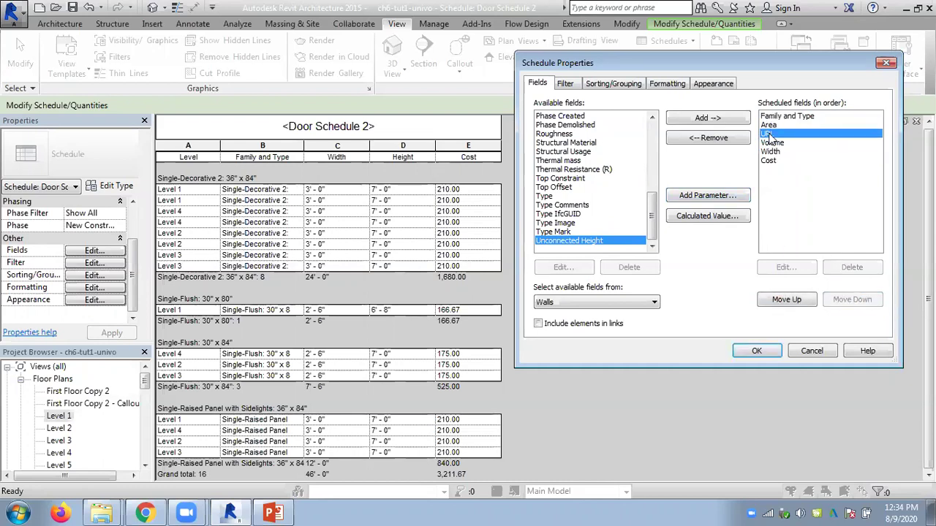
pyautogui.click(708, 138)
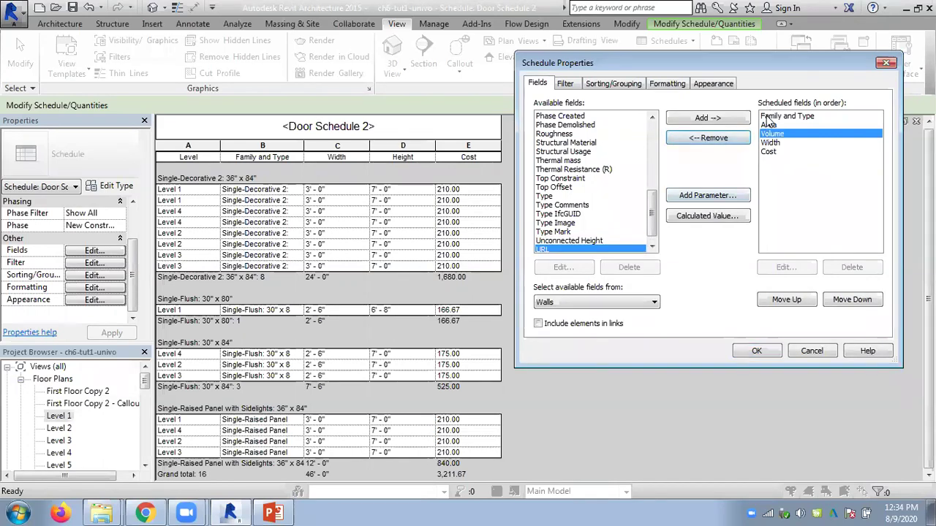
pyautogui.click(769, 357)
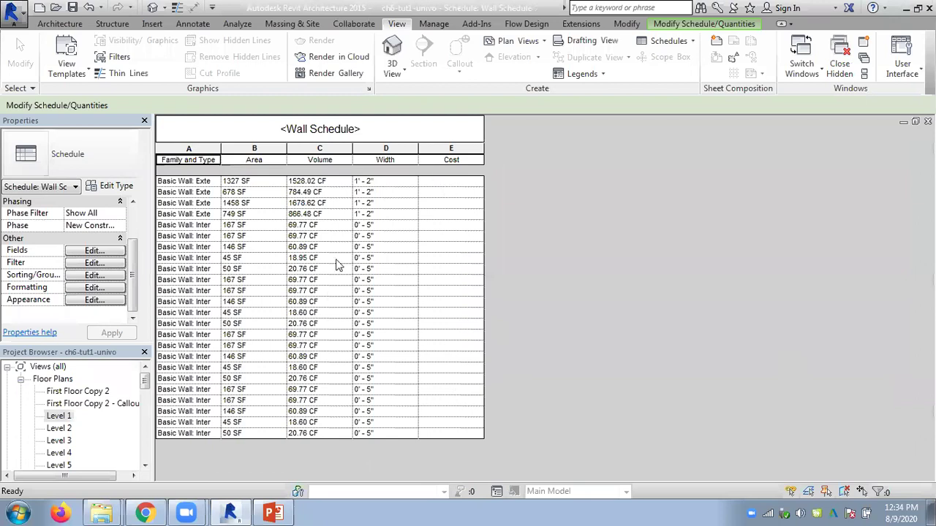
# - Sort and group walls by Family and Type with header, count footer and grand totals
pyautogui.click(94, 276)
pyautogui.click(623, 107)
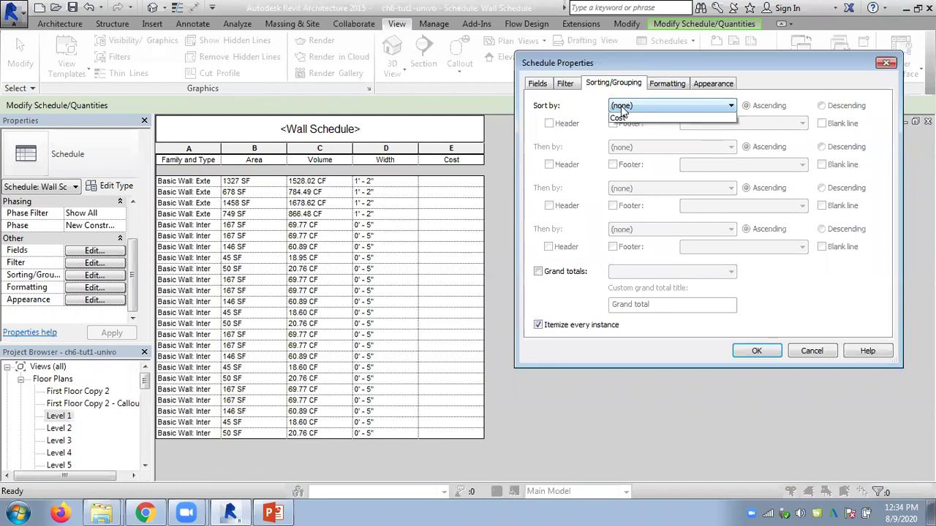
pyautogui.click(635, 127)
pyautogui.click(549, 123)
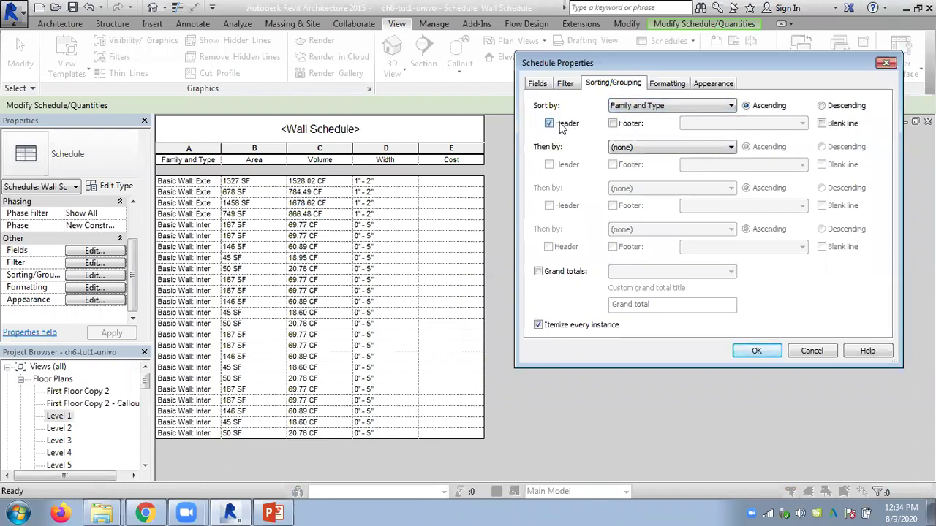
pyautogui.click(613, 123)
pyautogui.click(538, 271)
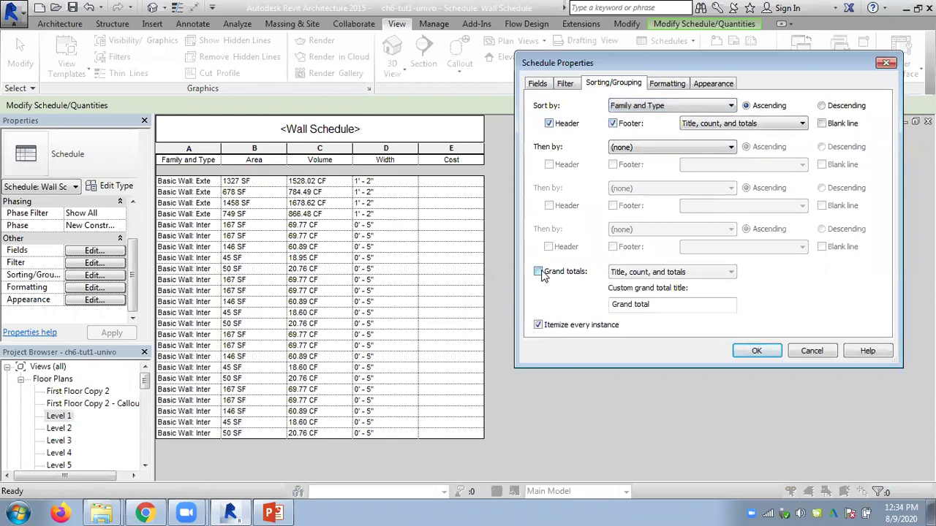
pyautogui.click(764, 351)
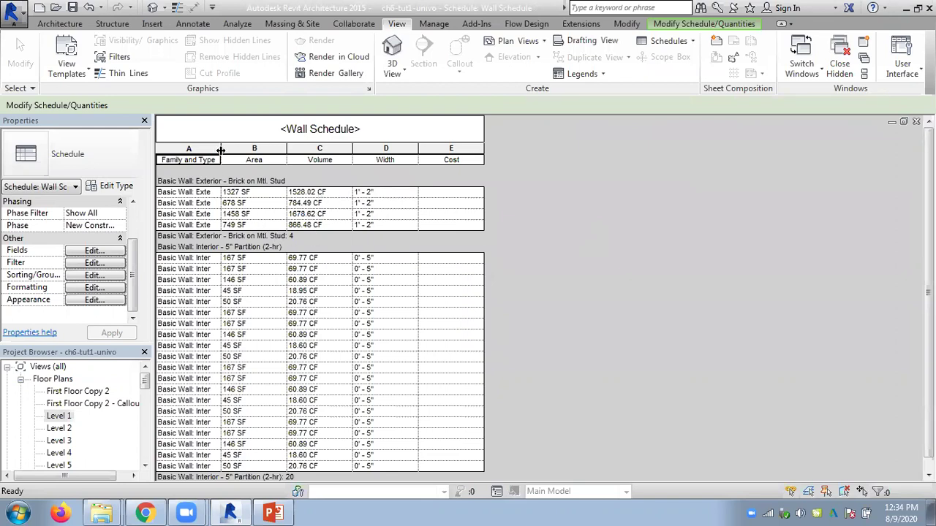
# - Widen the Family and Type column and calculate totals for the Volume column
pyautogui.moveTo(220, 150); pyautogui.dragTo(295, 150)
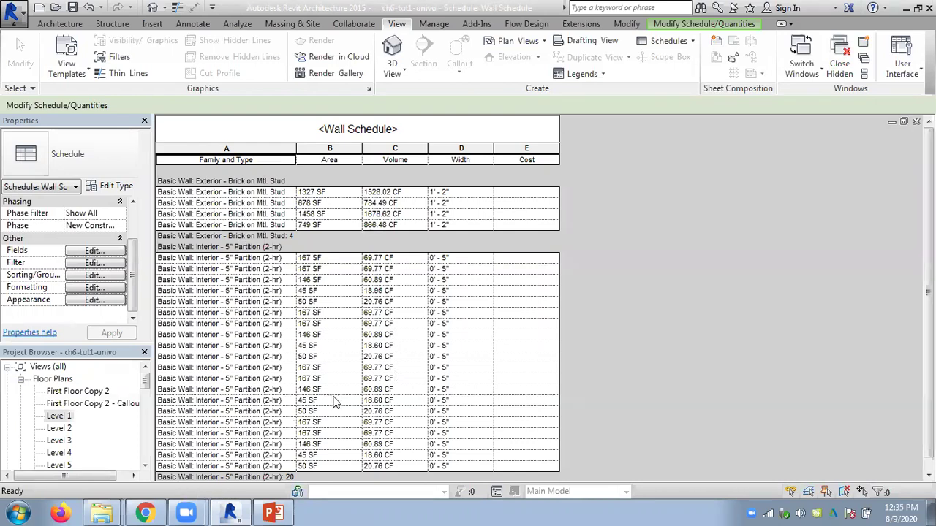
pyautogui.click(78, 289)
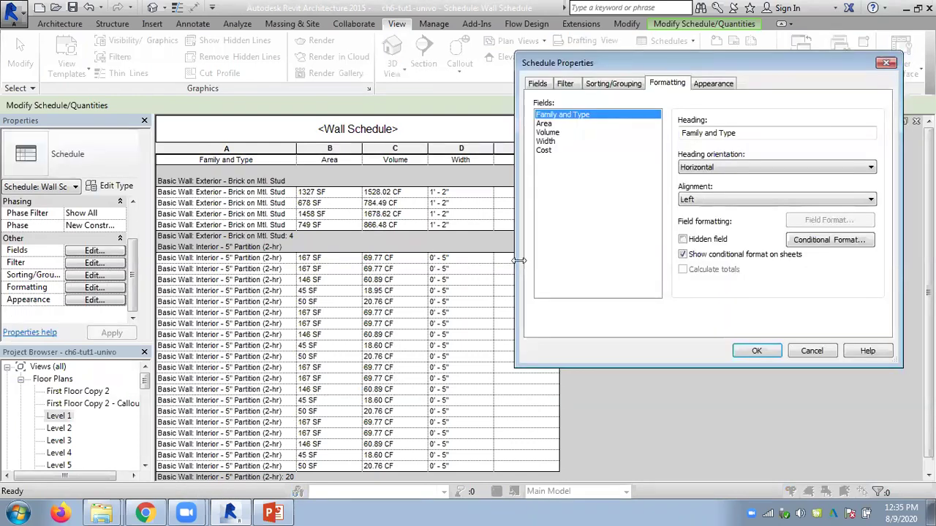
pyautogui.click(549, 132)
pyautogui.click(682, 254)
pyautogui.click(683, 269)
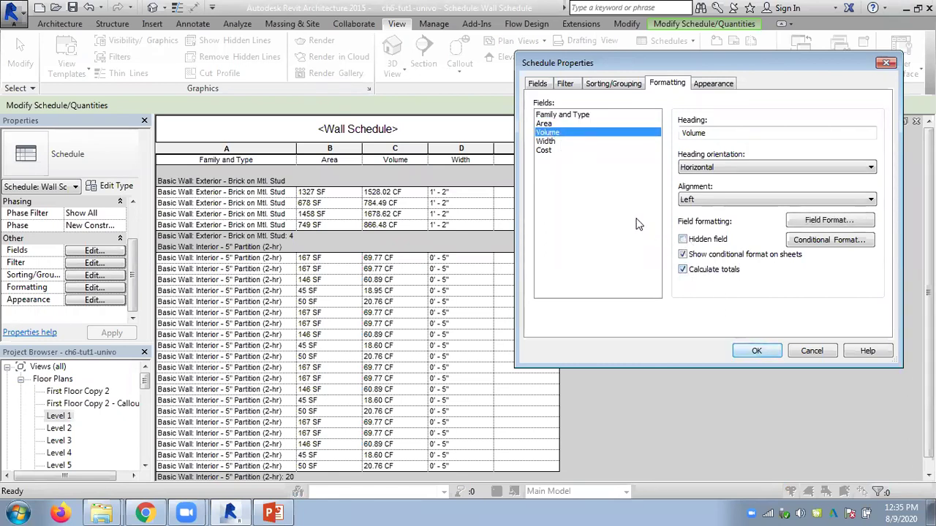
pyautogui.click(757, 351)
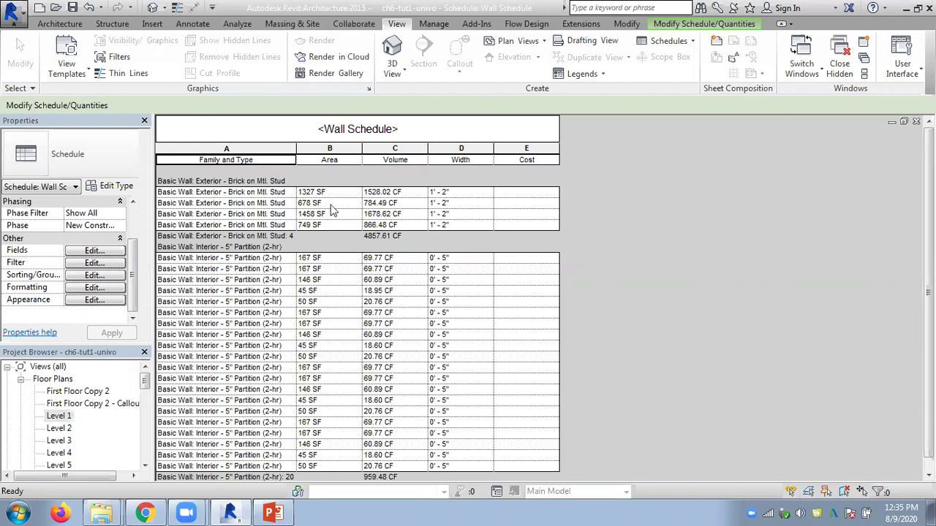
pyautogui.doubleClick(58, 416)
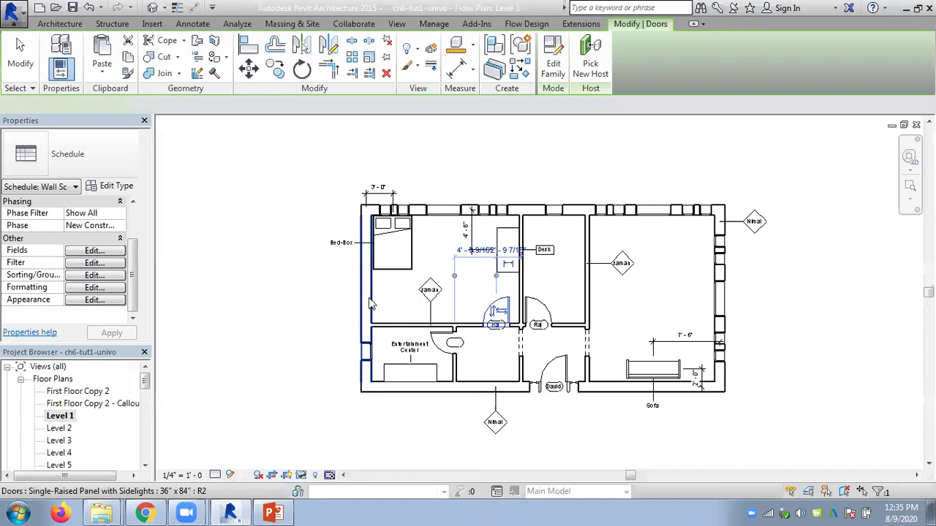
# - Set the Exterior - Brick on Mtl. Stud wall type's Cost to 10, then return to the Wall Schedule
pyautogui.click(369, 305)
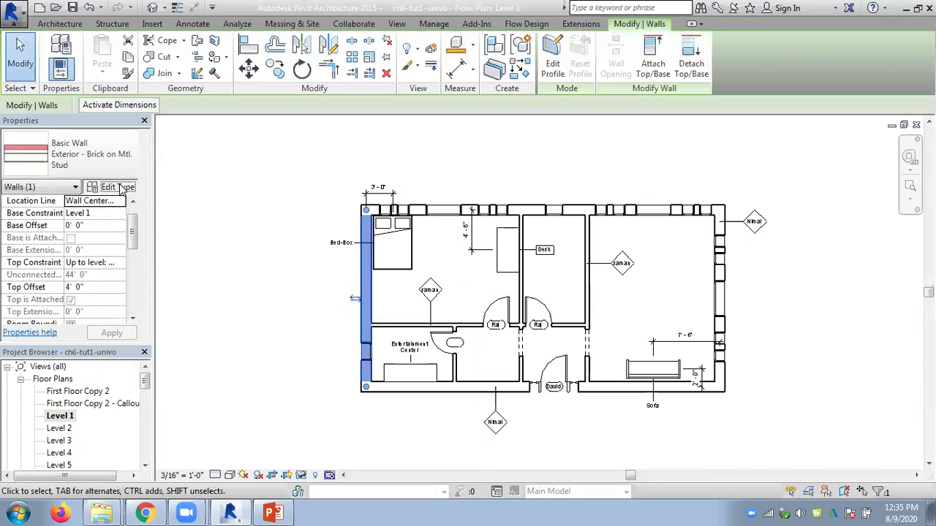
pyautogui.click(132, 187)
pyautogui.moveTo(482, 267); pyautogui.dragTo(483, 364)
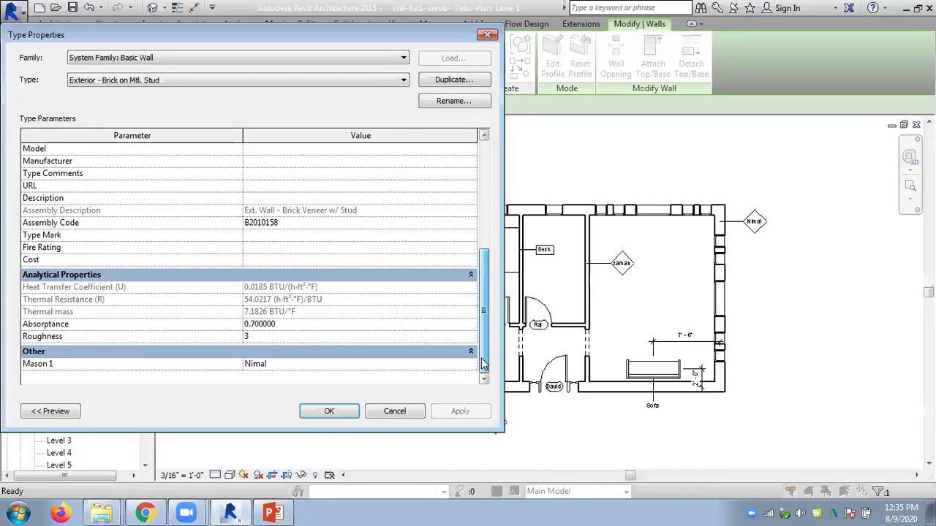
pyautogui.click(268, 262)
pyautogui.write('10')
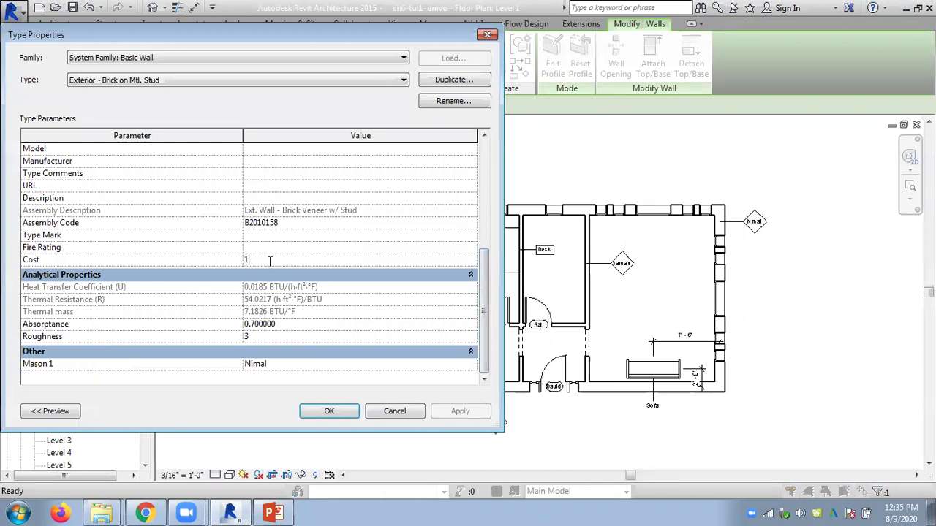
pyautogui.click(326, 411)
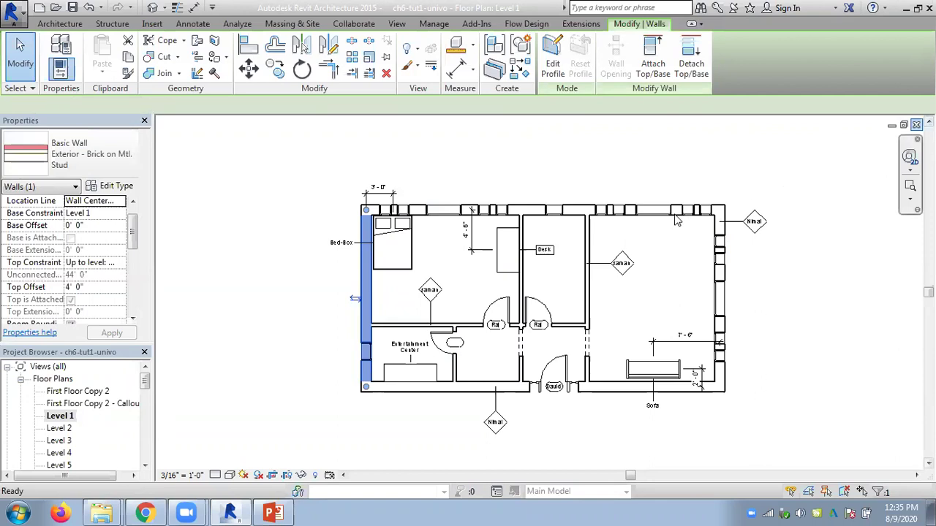
pyautogui.hotkey('ctrl', 'Tab')
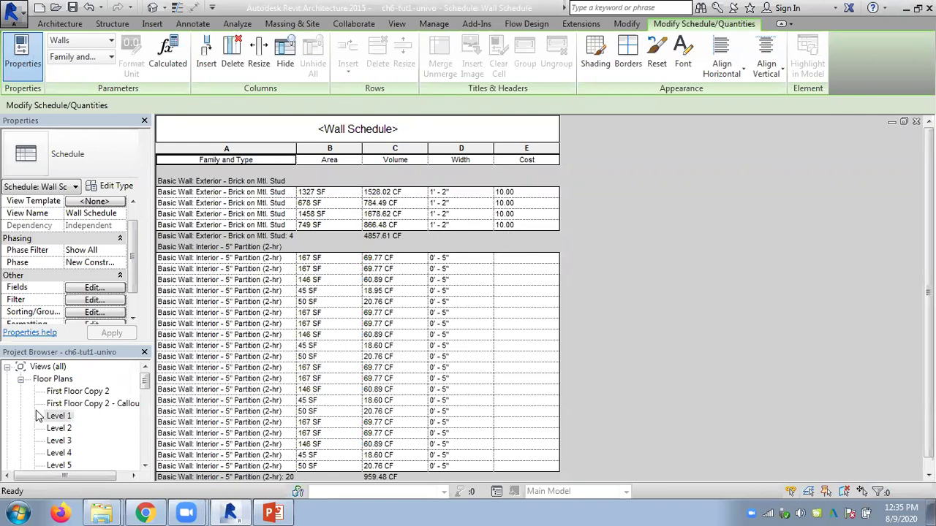
# - On Level 1, open the exterior wall's type properties and clear its Cost value
pyautogui.doubleClick(59, 416)
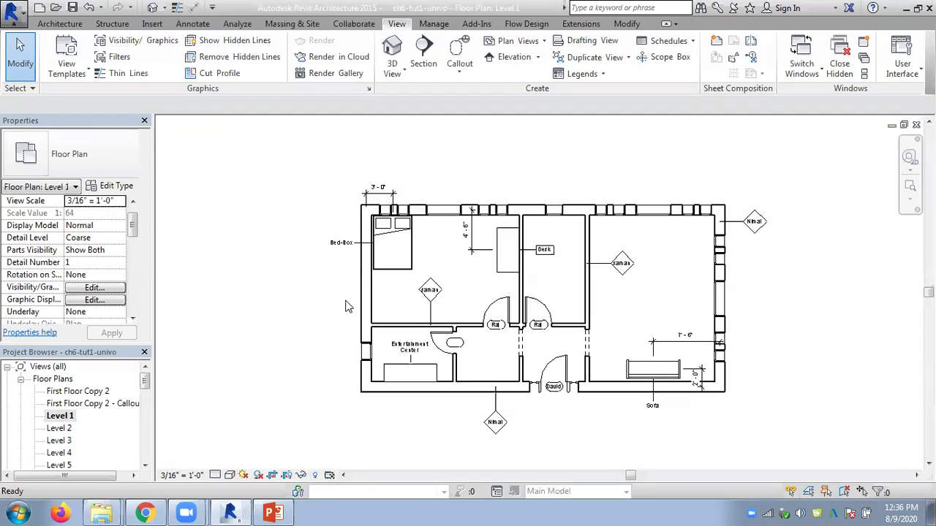
pyautogui.click(285, 257)
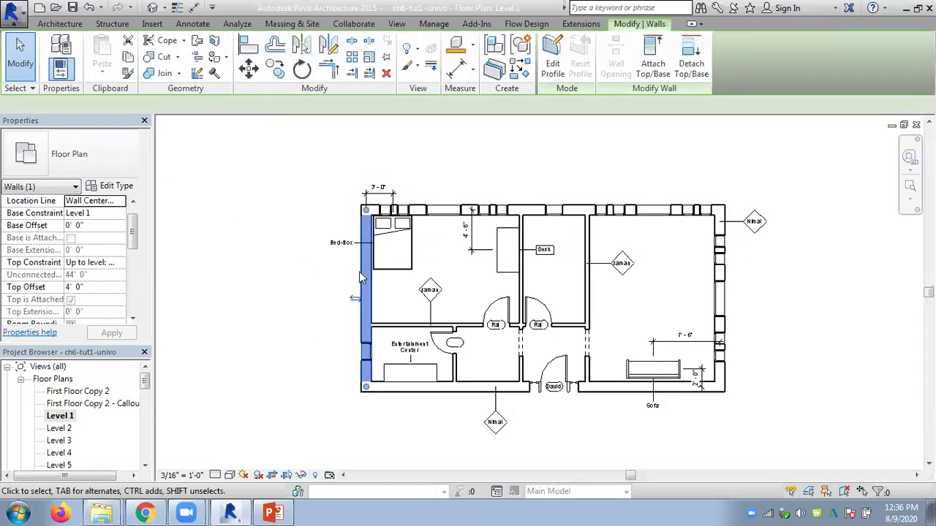
pyautogui.press('Escape')
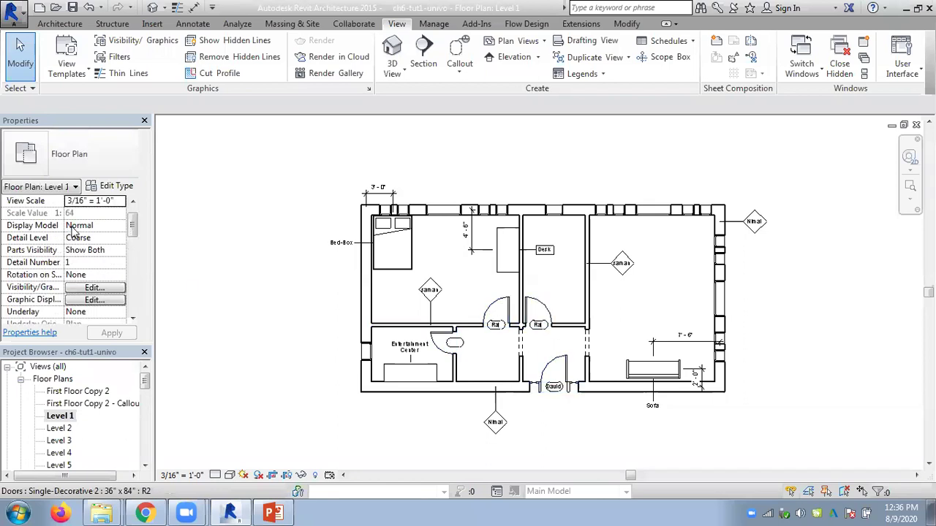
pyautogui.click(368, 313)
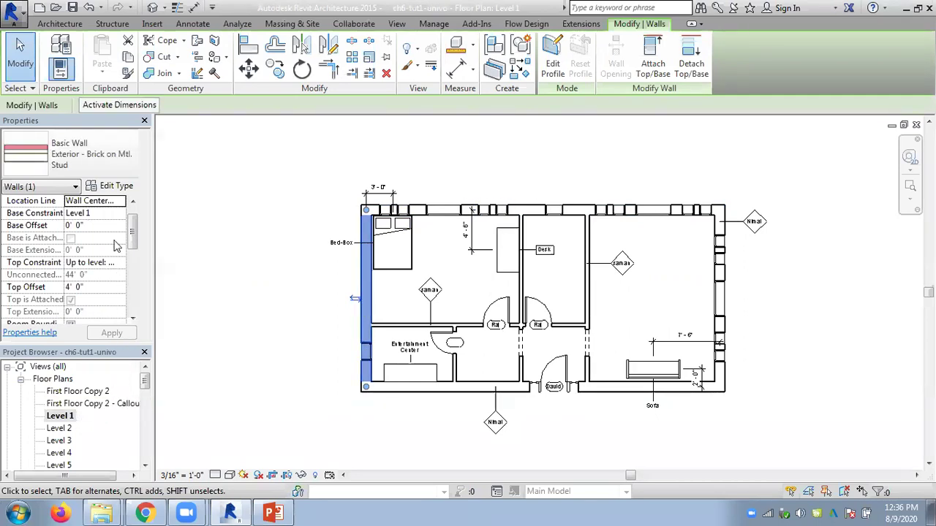
pyautogui.click(124, 188)
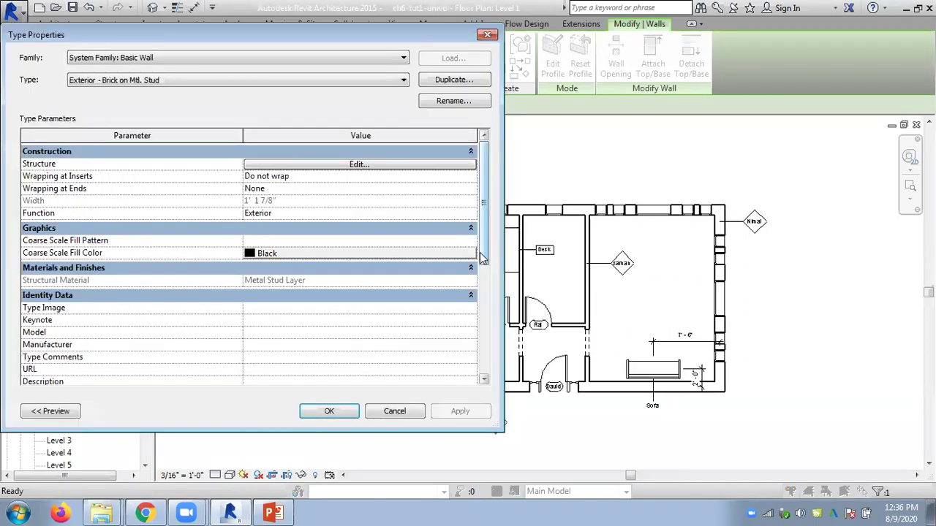
pyautogui.scroll(-5, 276, 315)
pyautogui.click(275, 259)
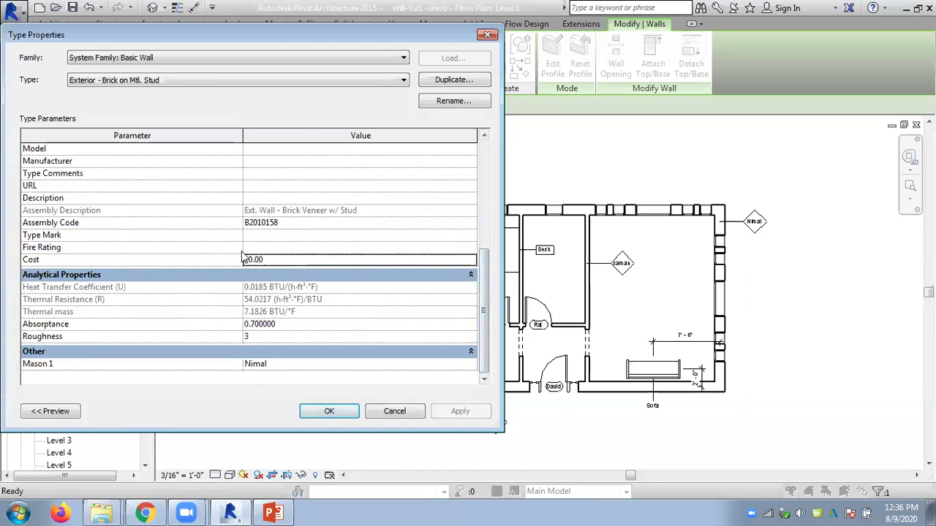
pyautogui.press('BackSpace')
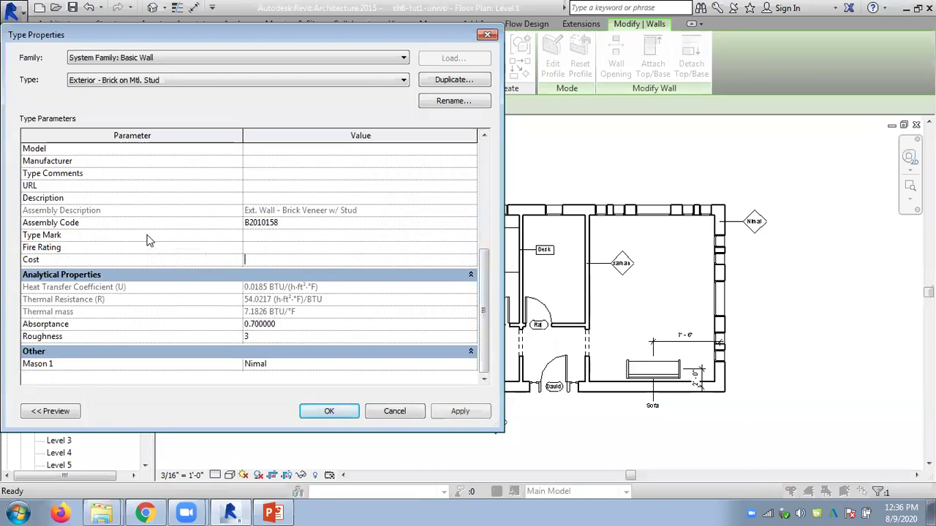
pyautogui.click(454, 412)
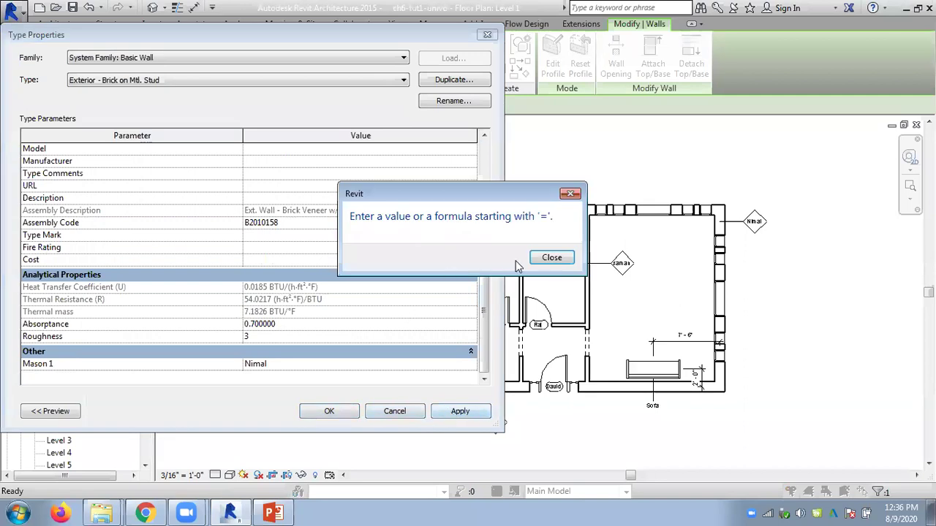
# - Dismiss the invalid-value warnings, set the wall type's Cost to 0, and return to the schedule
pyautogui.click(550, 259)
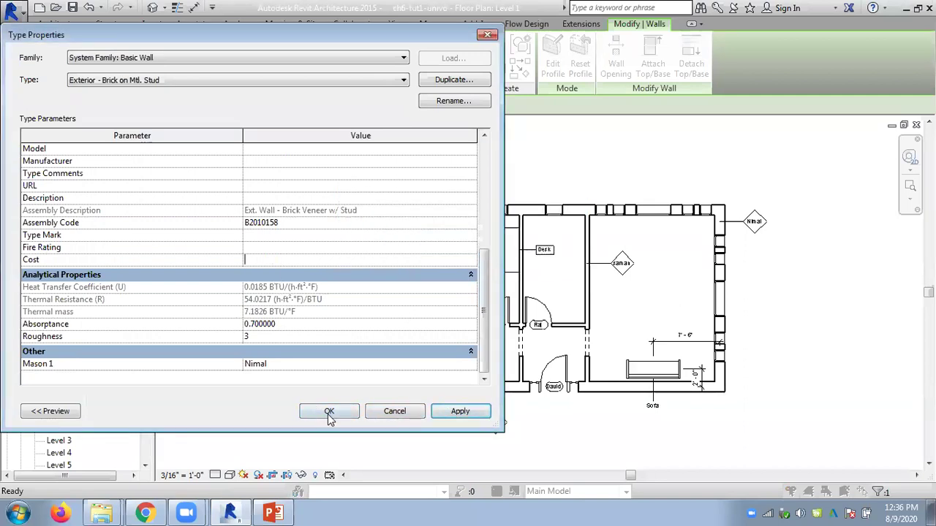
pyautogui.click(329, 414)
pyautogui.click(549, 255)
pyautogui.write('10.00')
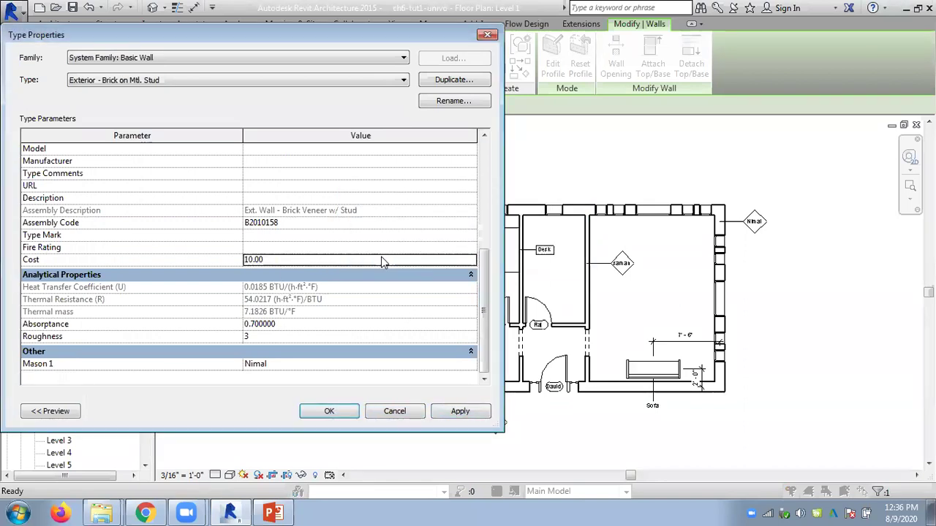
pyautogui.click(276, 258)
pyautogui.write('0')
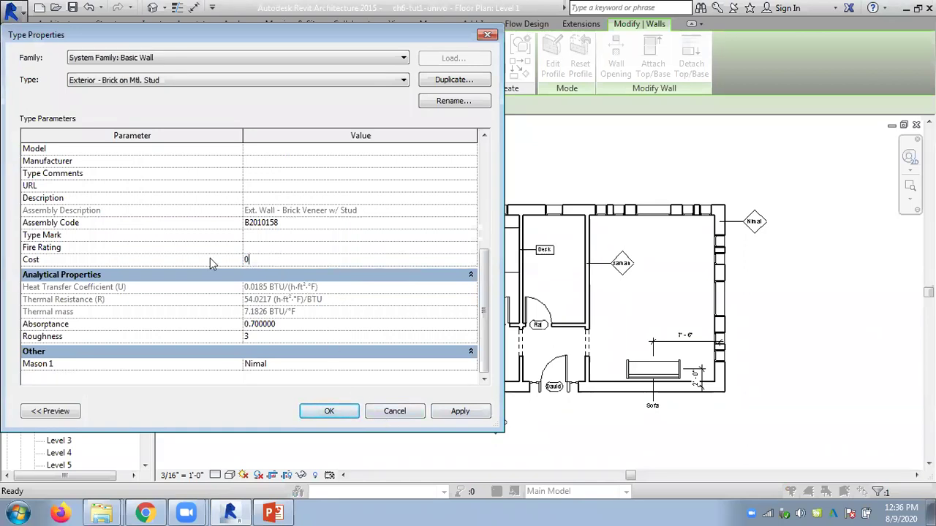
pyautogui.click(325, 413)
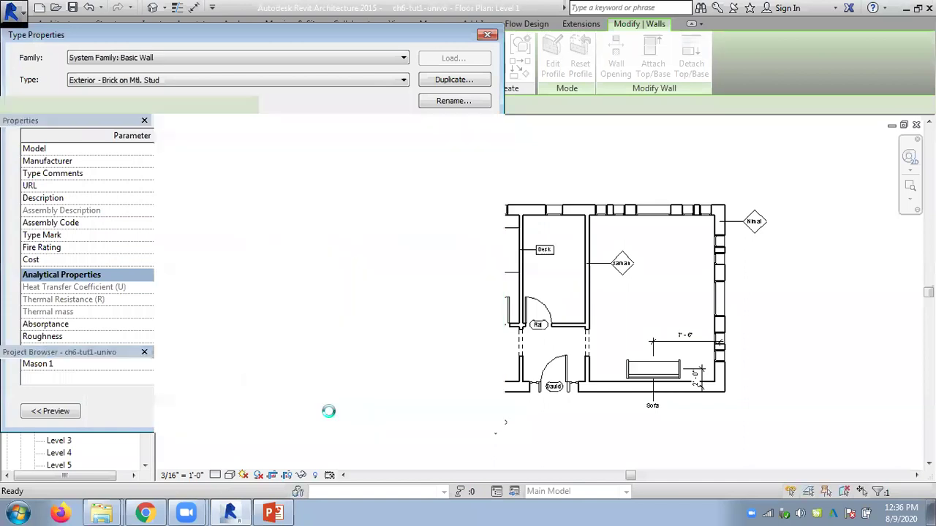
pyautogui.click(296, 296)
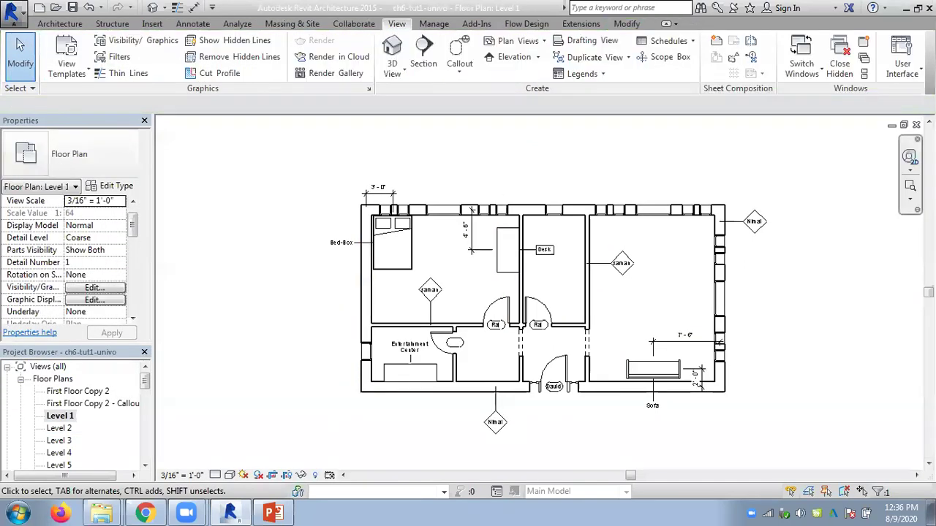
pyautogui.hotkey('ctrl', 'Tab')
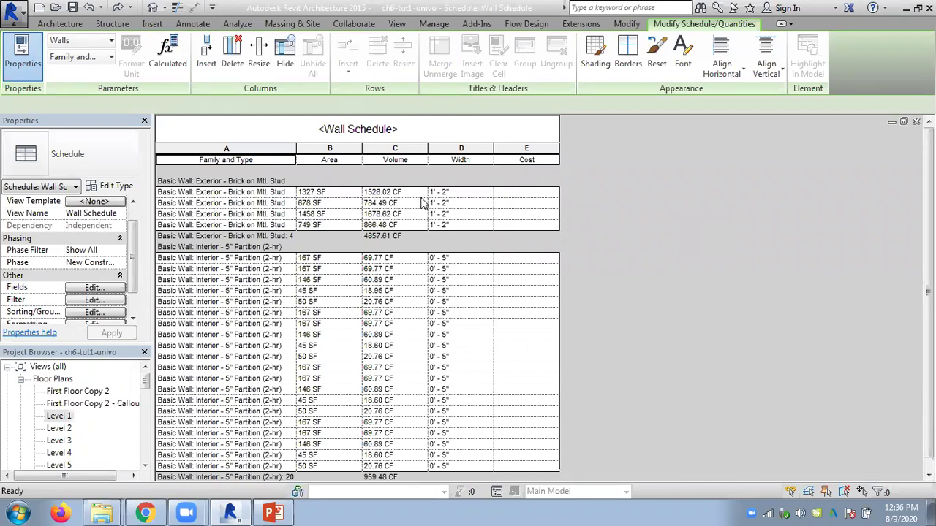
# - Start a new calculated field with Area inserted into its formula
pyautogui.click(84, 289)
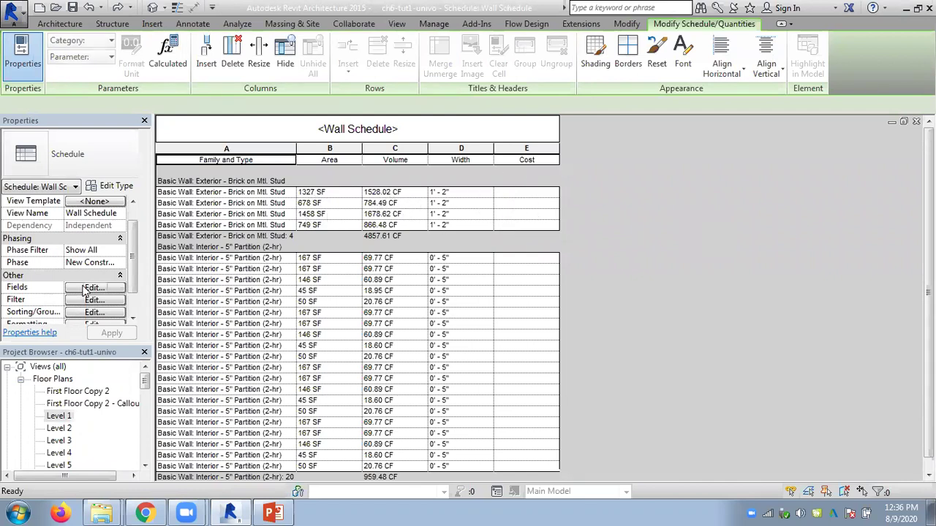
pyautogui.click(774, 155)
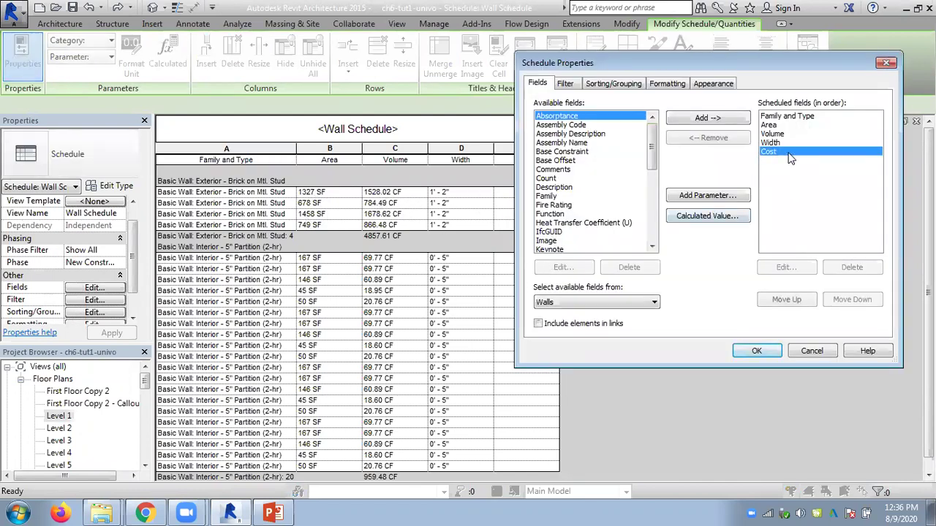
pyautogui.click(697, 218)
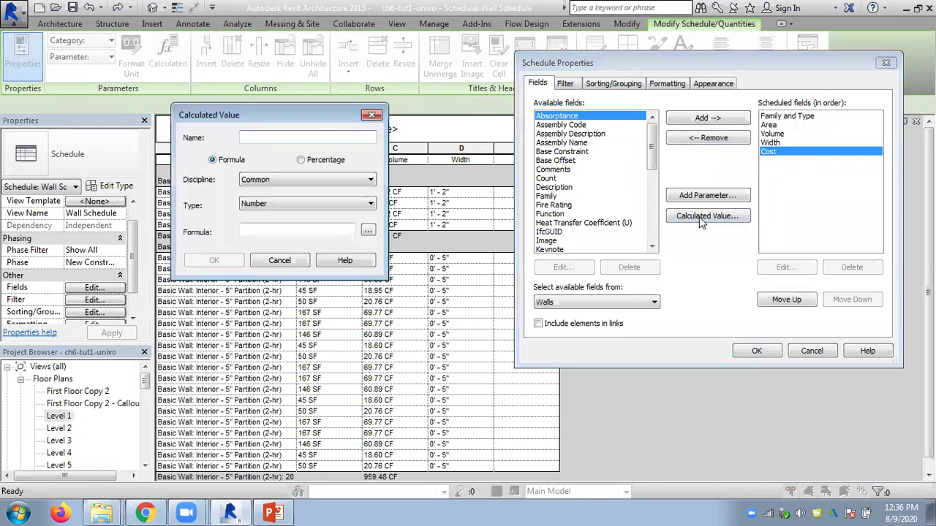
pyautogui.write('Cost')
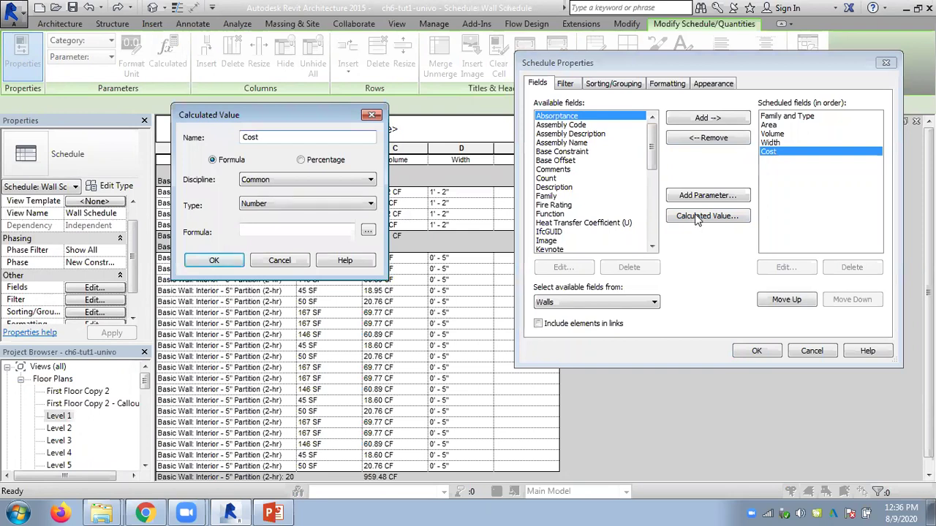
pyautogui.doubleClick(262, 137)
pyautogui.click(255, 206)
pyautogui.click(253, 234)
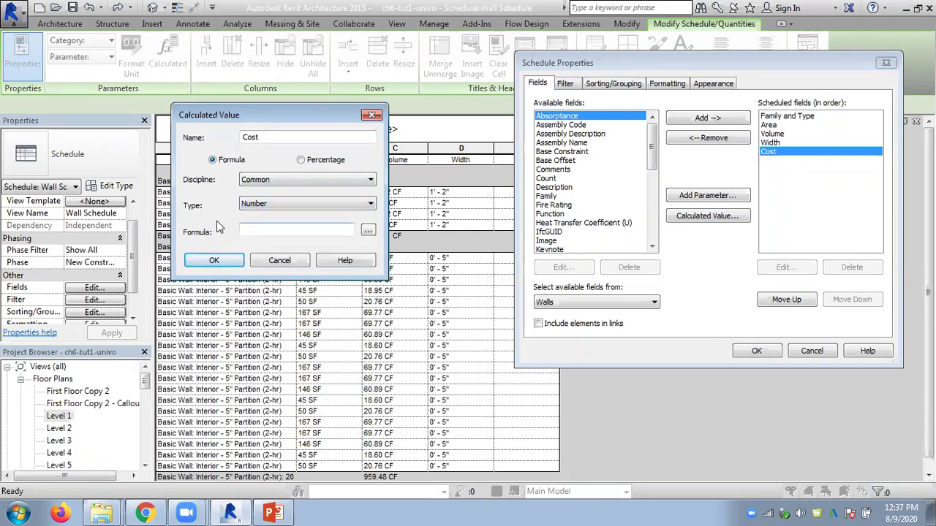
pyautogui.click(370, 233)
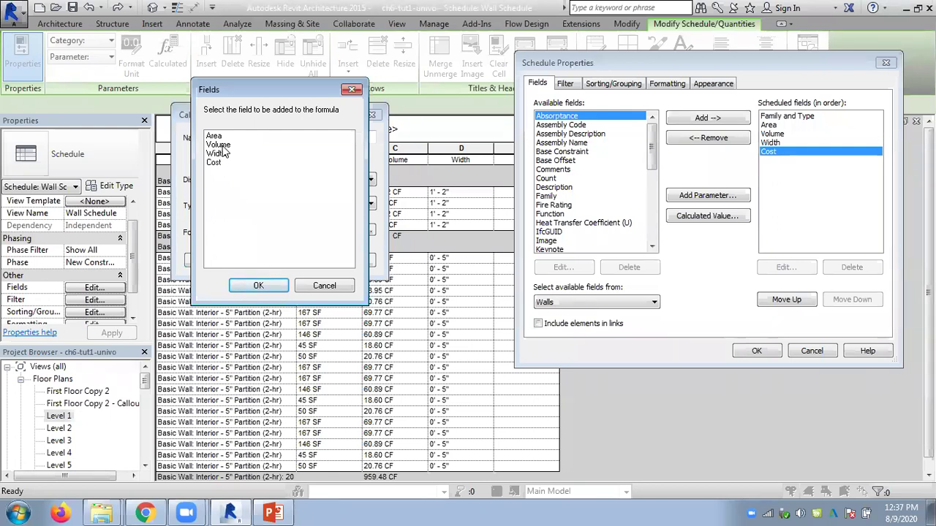
pyautogui.click(218, 136)
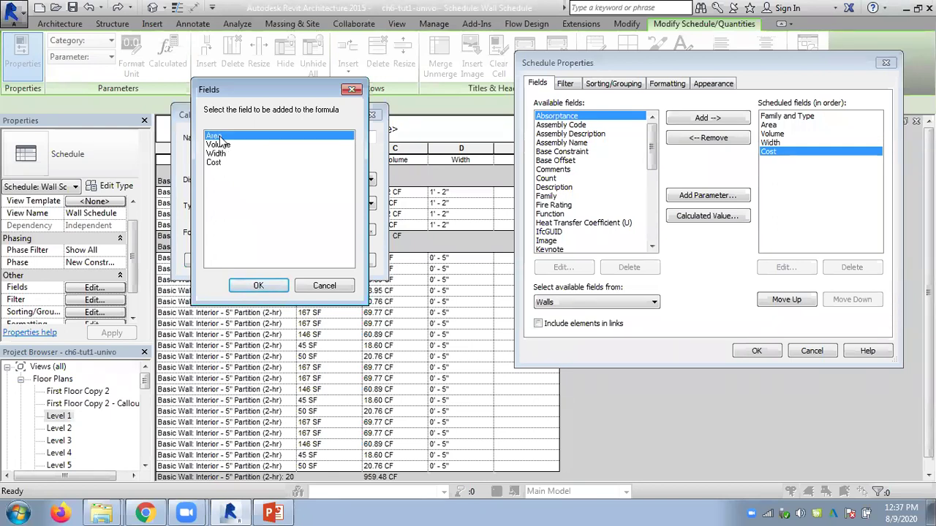
pyautogui.click(264, 288)
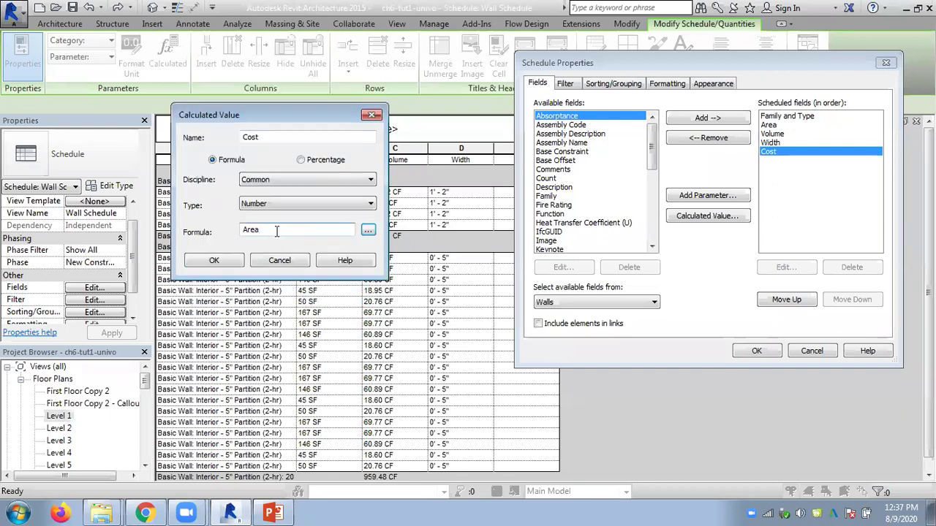
# - Name the calculated field CostN with formula (Area/1sf)*10, and remove the old Cost field
pyautogui.click(234, 261)
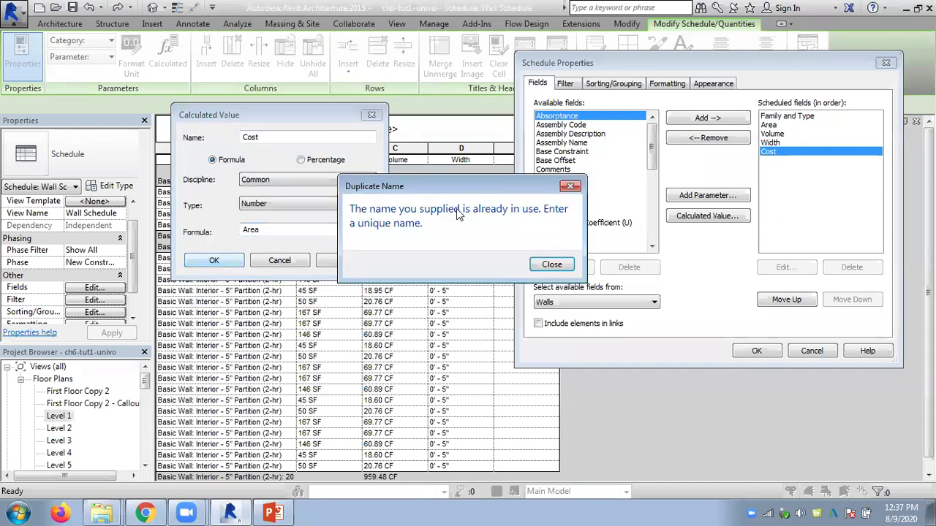
pyautogui.click(551, 265)
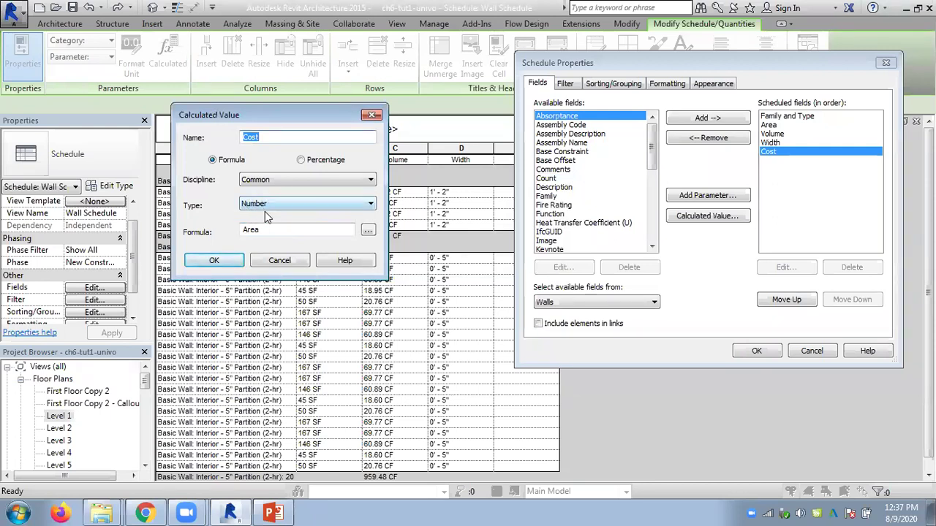
pyautogui.click(280, 231)
pyautogui.write('/1sf*')
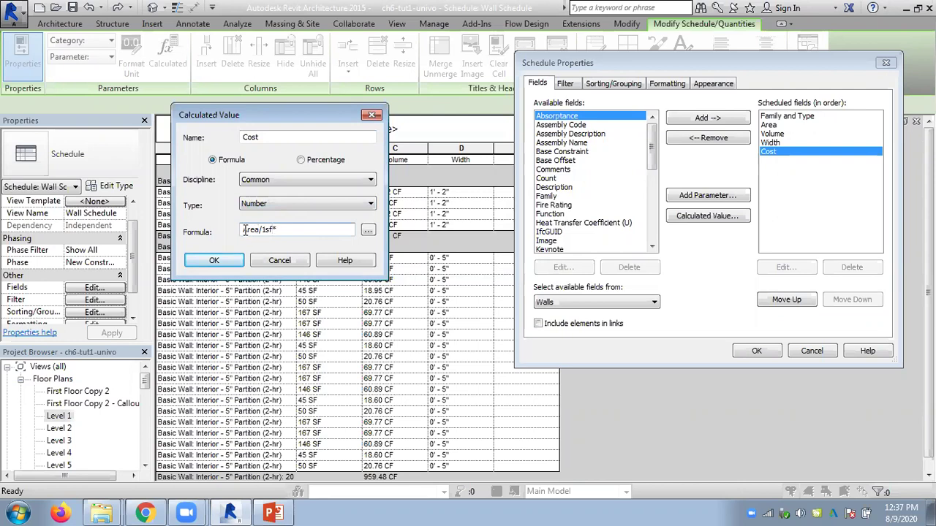
pyautogui.write('(')
pyautogui.click(235, 261)
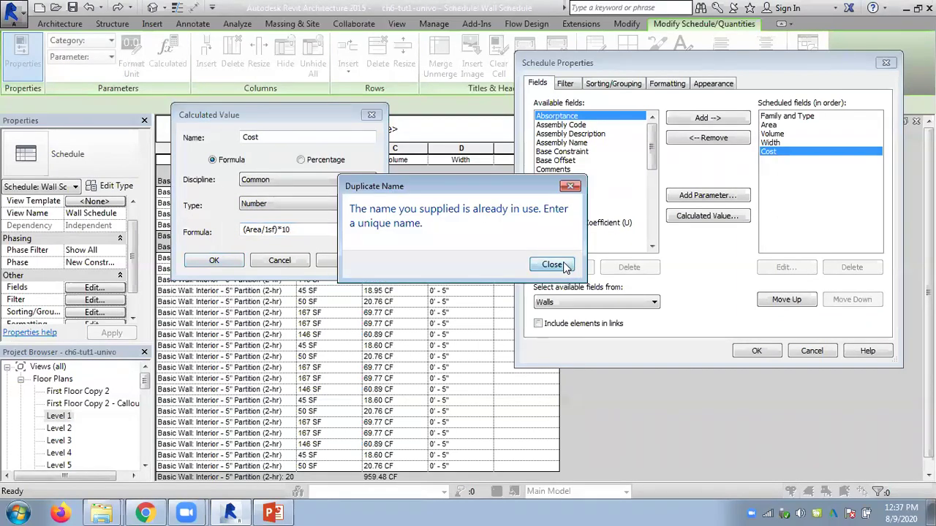
pyautogui.click(555, 265)
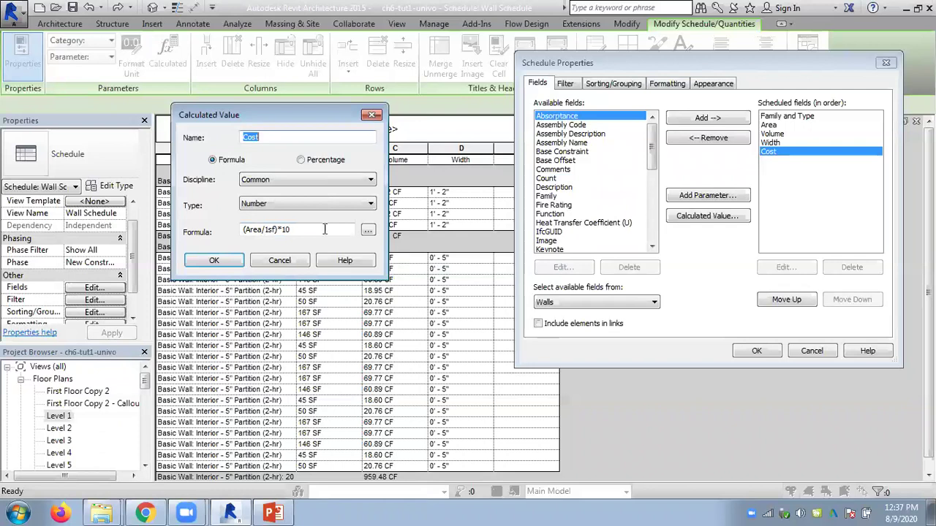
pyautogui.moveTo(267, 139); pyautogui.dragTo(236, 141)
pyautogui.click(262, 137)
pyautogui.click(220, 264)
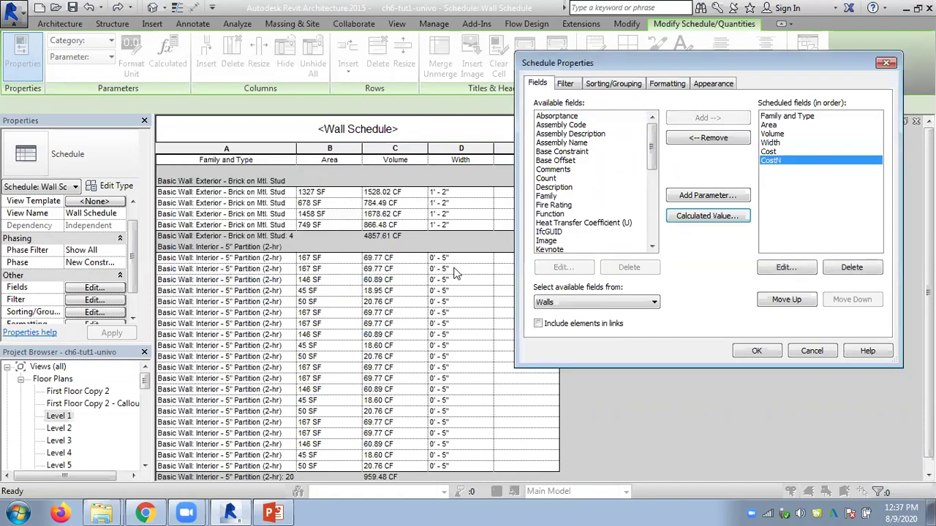
pyautogui.click(774, 152)
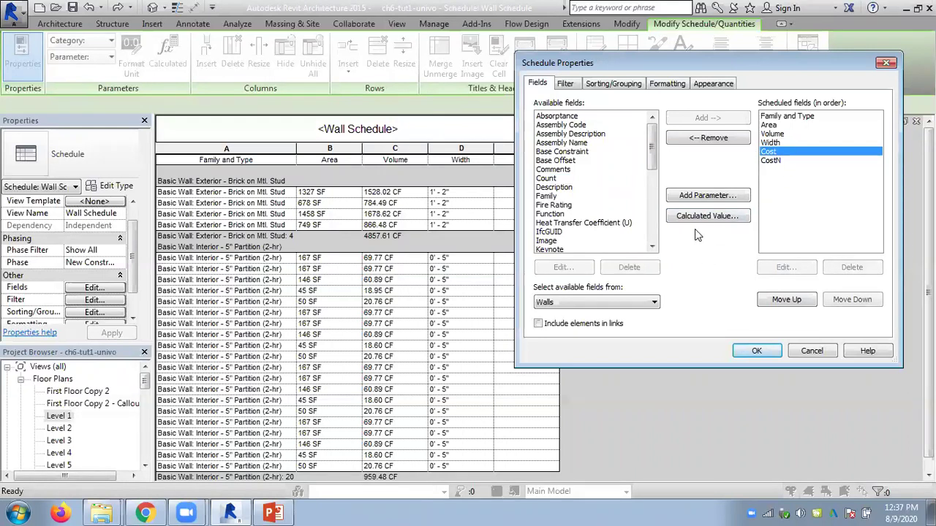
pyautogui.click(706, 138)
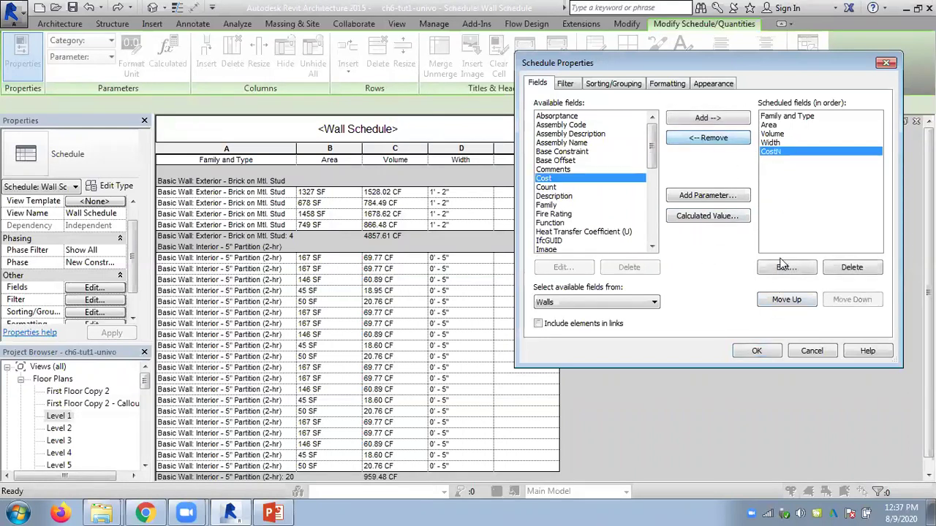
pyautogui.click(763, 353)
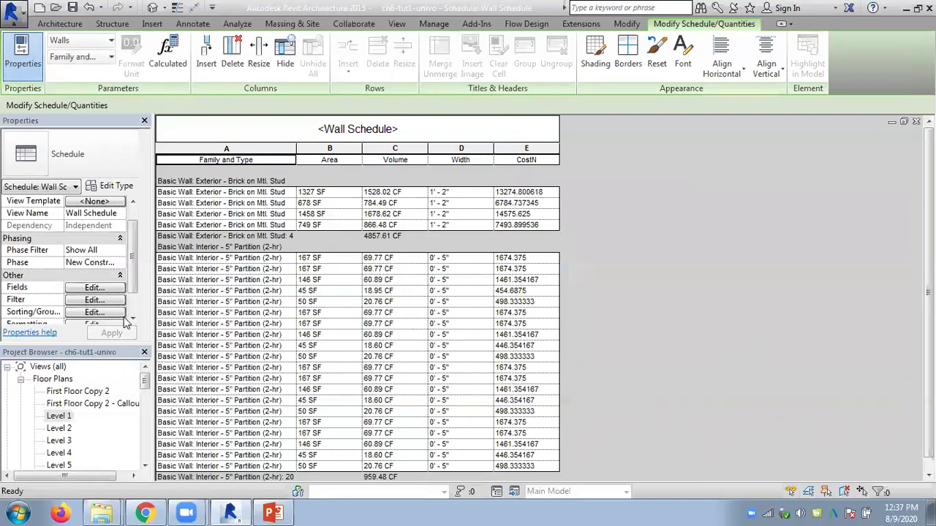
# - Format CostN as Fixed units with 1 decimal place and digit grouping
pyautogui.click(132, 319)
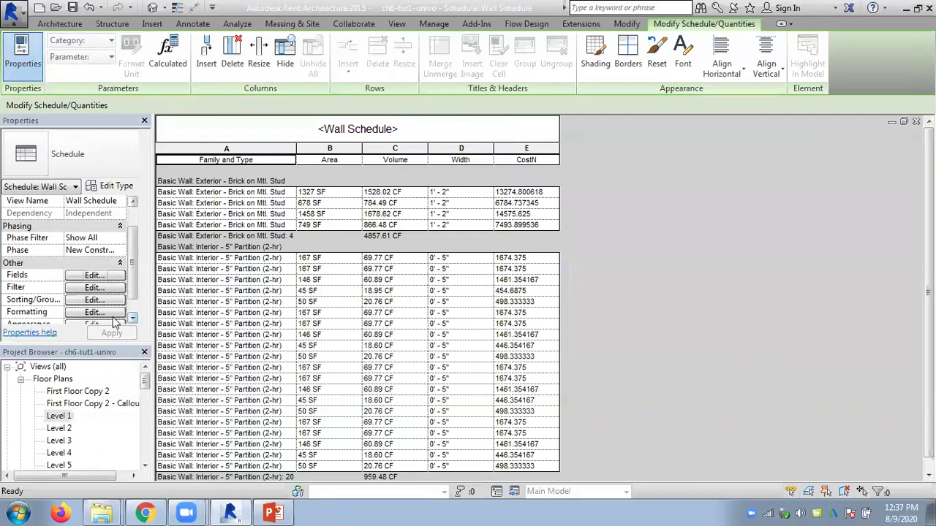
pyautogui.click(96, 313)
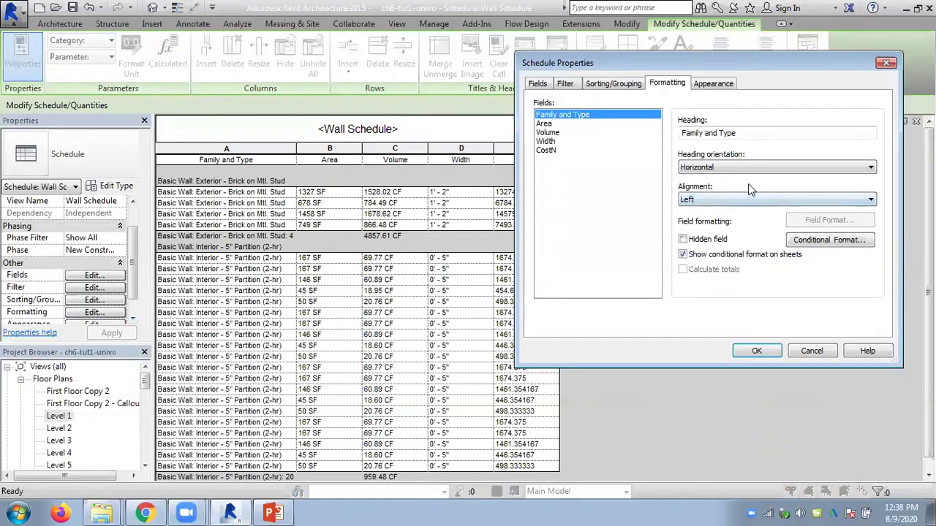
pyautogui.click(552, 150)
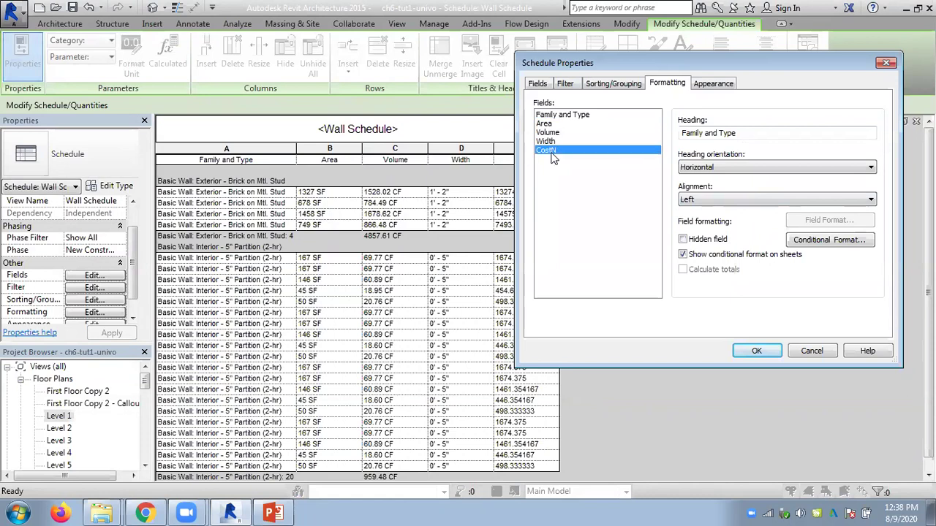
pyautogui.click(819, 222)
pyautogui.click(53, 118)
pyautogui.click(147, 138)
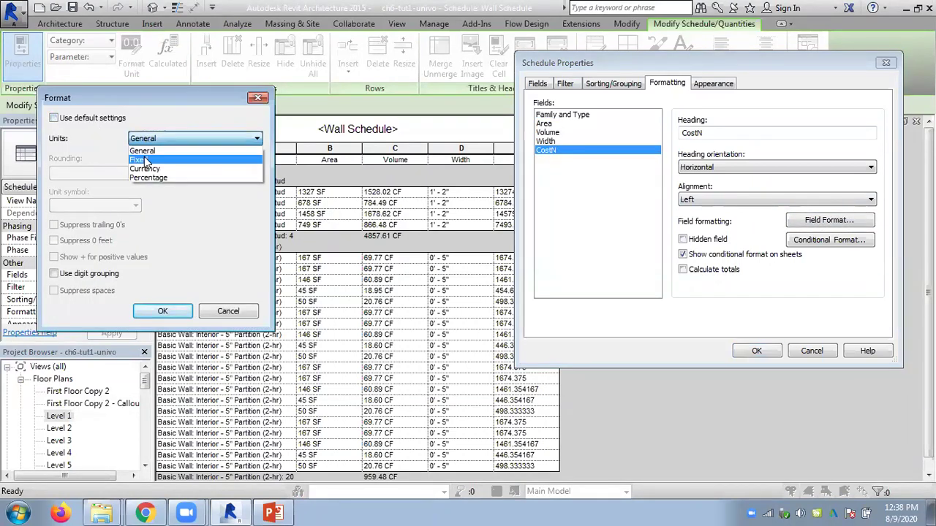
pyautogui.click(144, 159)
pyautogui.click(95, 173)
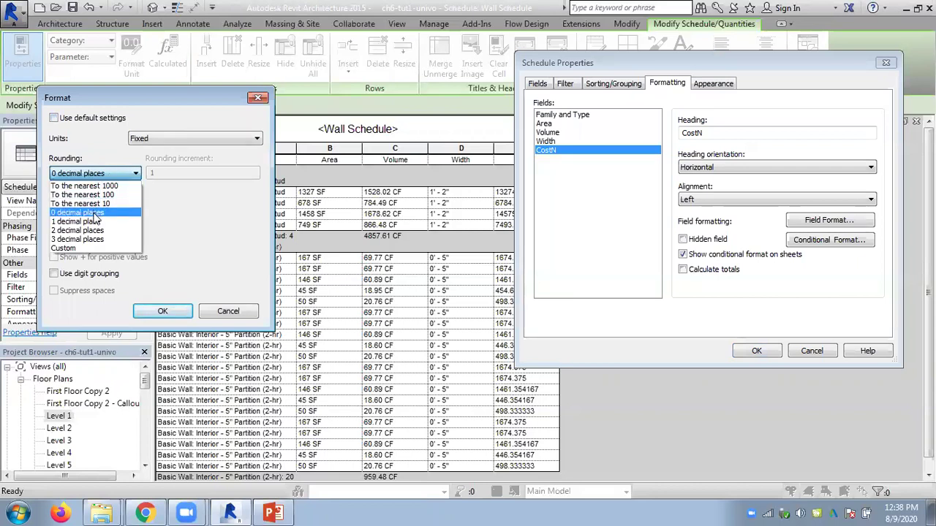
pyautogui.click(95, 221)
pyautogui.click(62, 274)
pyautogui.click(163, 312)
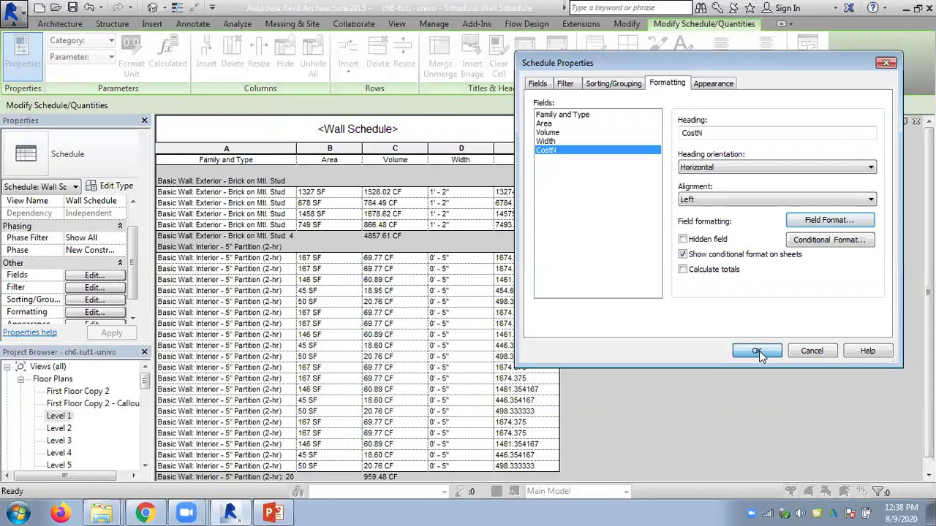
pyautogui.click(757, 351)
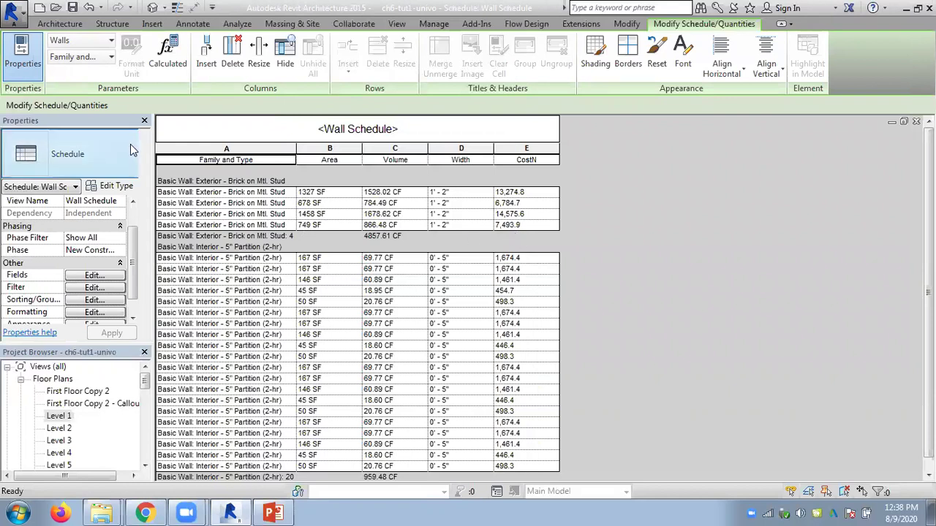
# - Calculate totals for the CostN column per wall type and overall
pyautogui.click(95, 313)
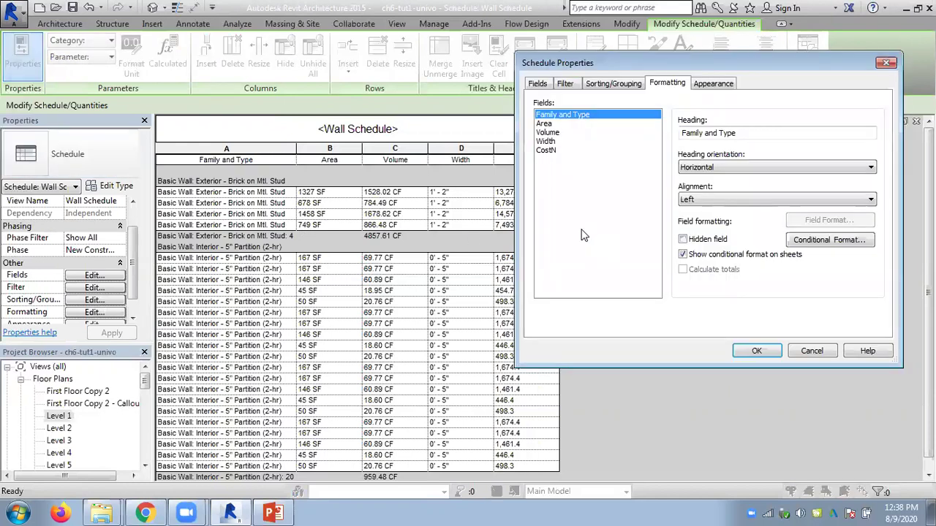
pyautogui.click(545, 150)
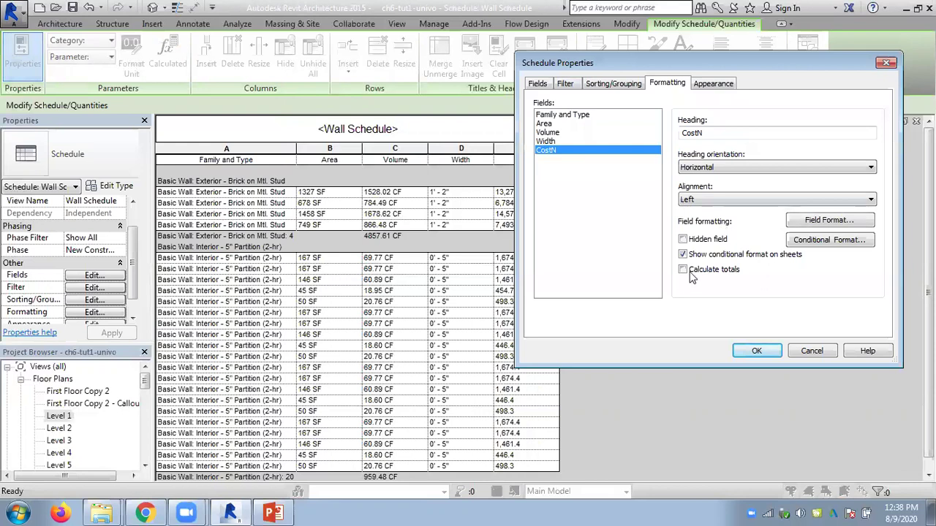
pyautogui.click(682, 269)
pyautogui.click(756, 351)
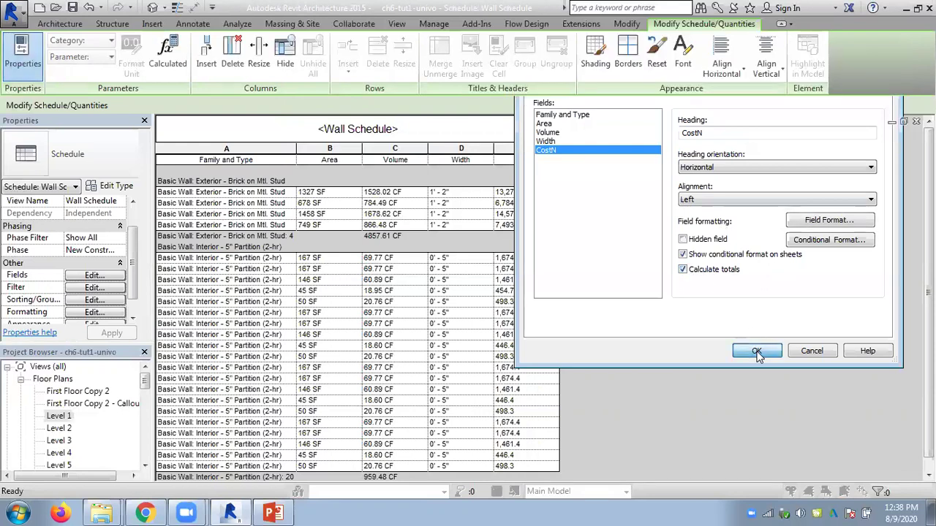
pyautogui.scroll(-1, 432, 216)
pyautogui.click(431, 216)
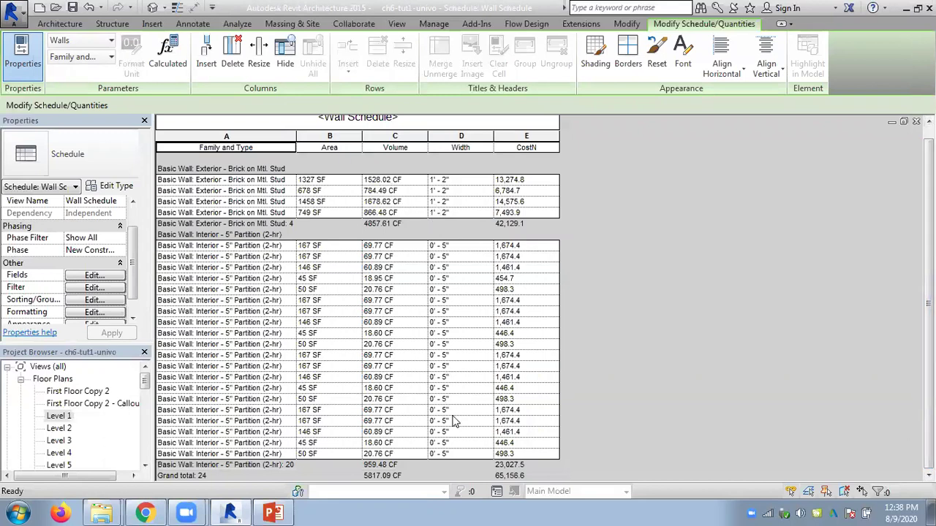
pyautogui.scroll(1, 685, 301)
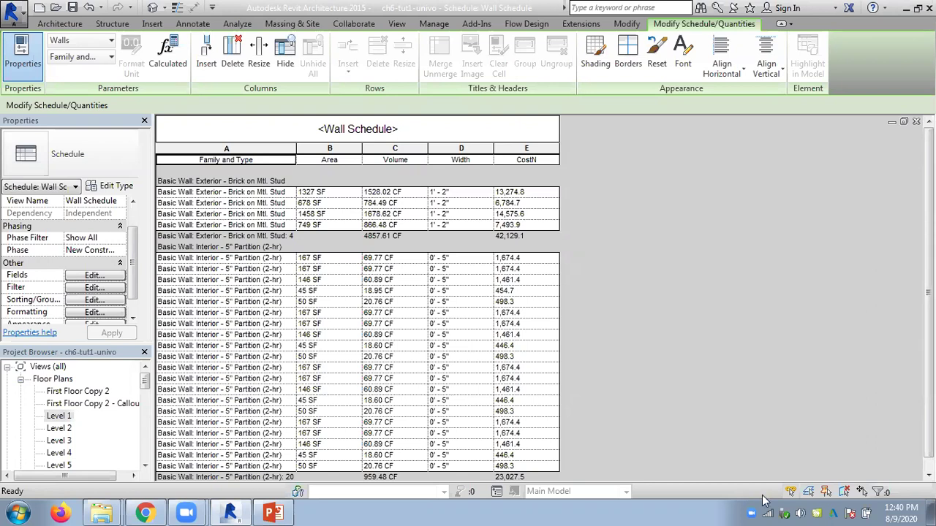
pyautogui.scroll(-1, 718, 369)
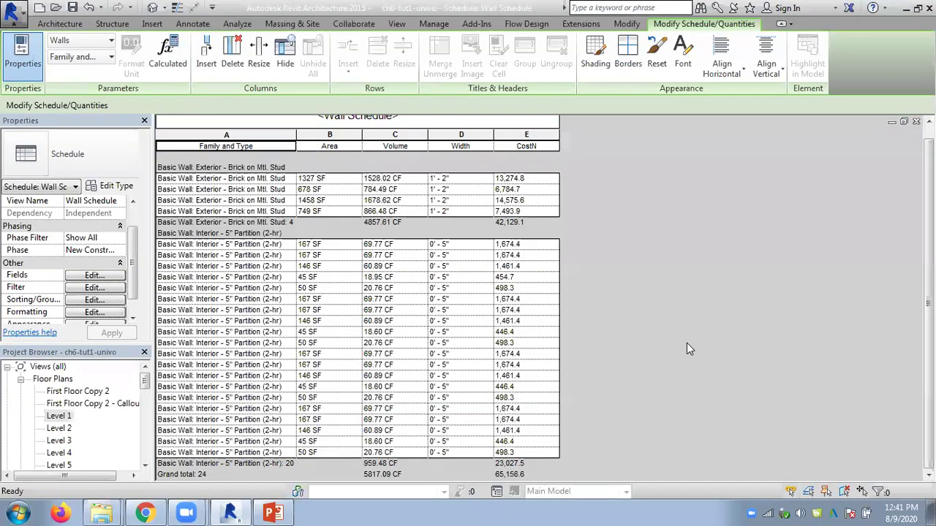
# - Select the single-flush door on Level 1 and open its family for editing
pyautogui.doubleClick(58, 416)
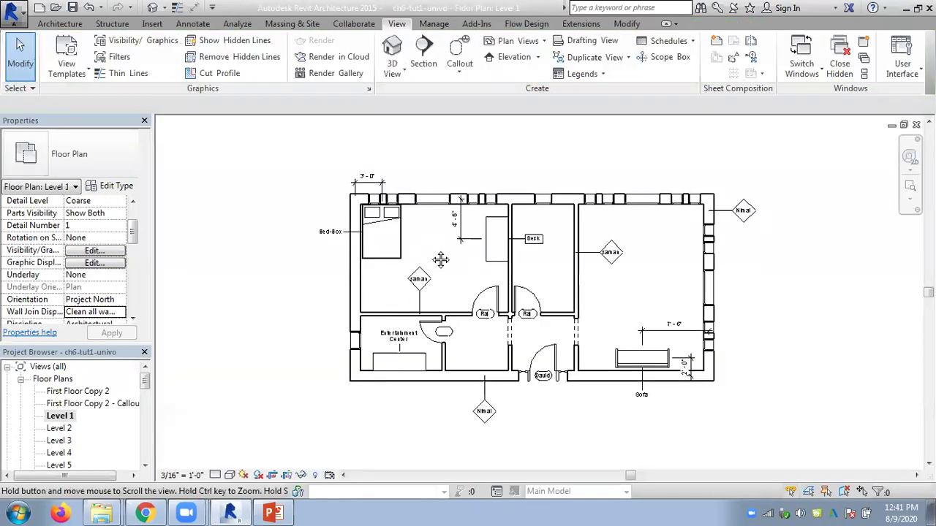
pyautogui.moveTo(441, 259); pyautogui.dragTo(394, 230, button='middle')
pyautogui.click(387, 298)
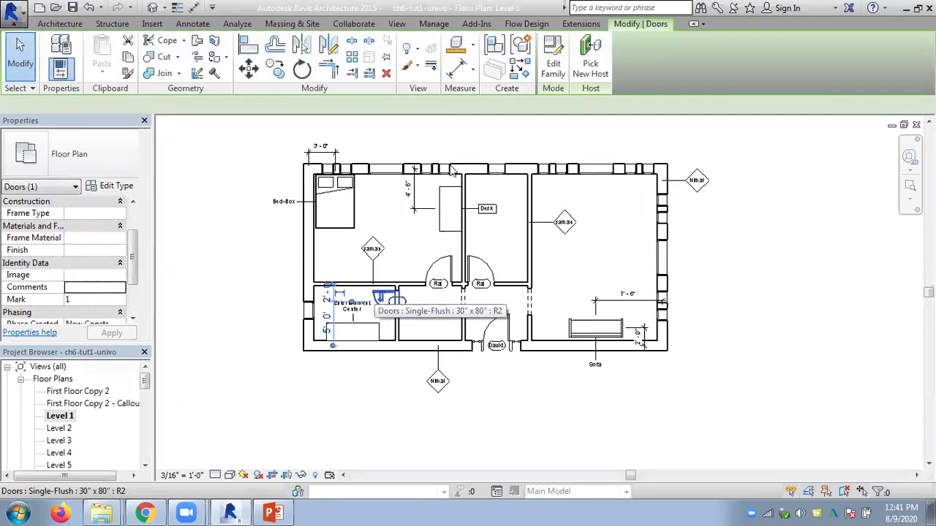
pyautogui.click(553, 65)
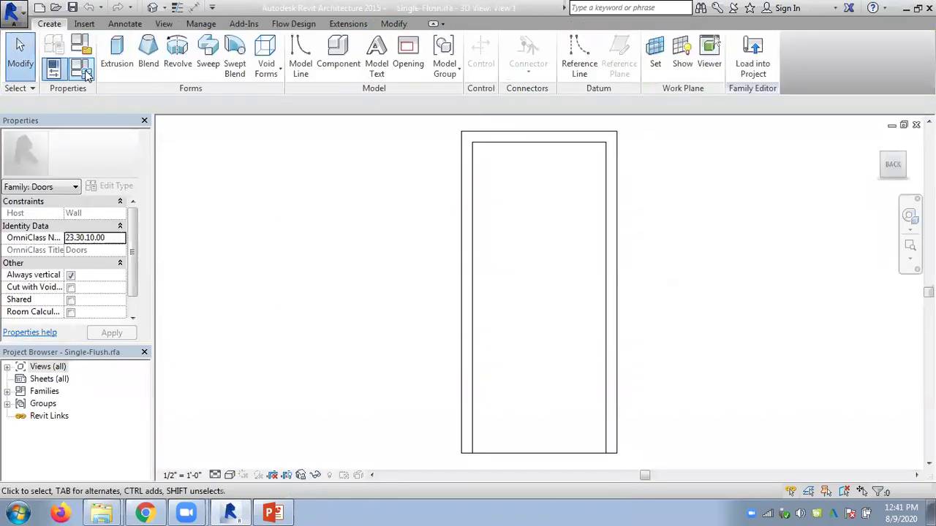
pyautogui.click(53, 69)
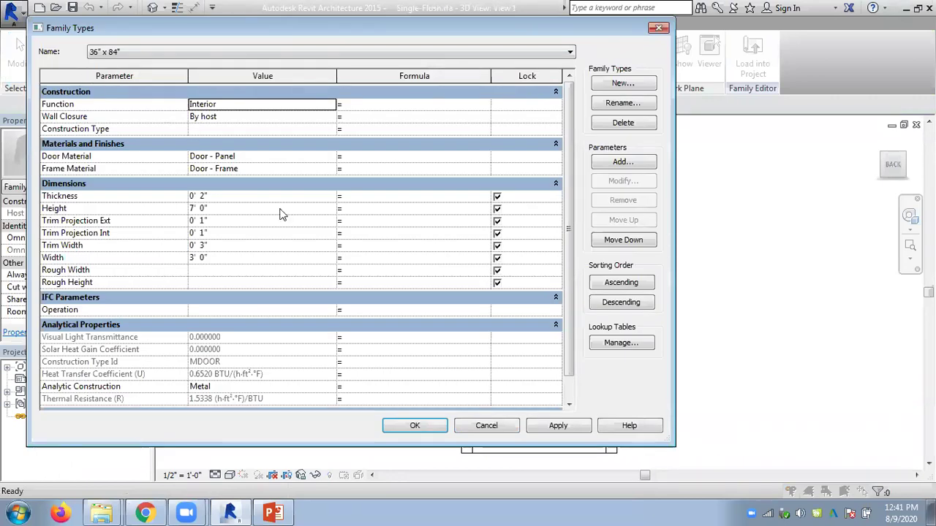
pyautogui.click(472, 425)
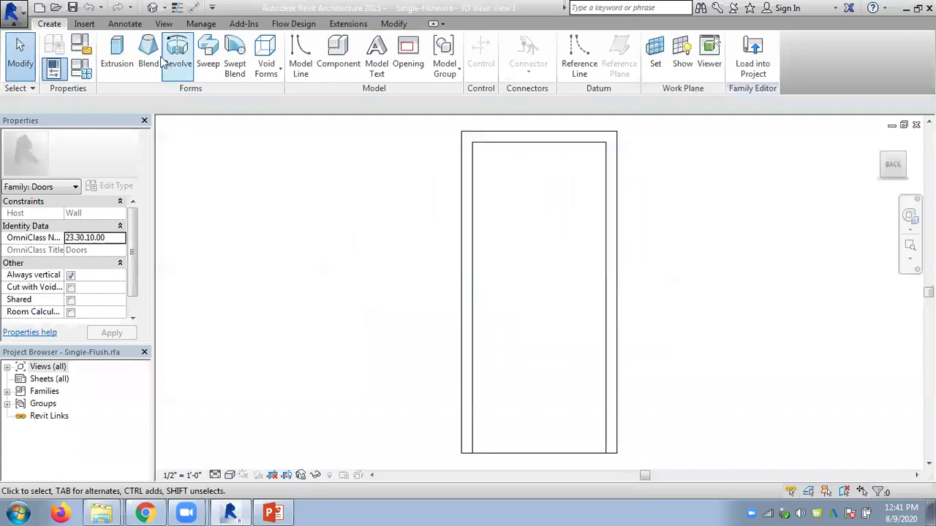
# - Check the door family's Cost parameter (0.00) under Identity Data, then cascade the view windows
pyautogui.click(54, 68)
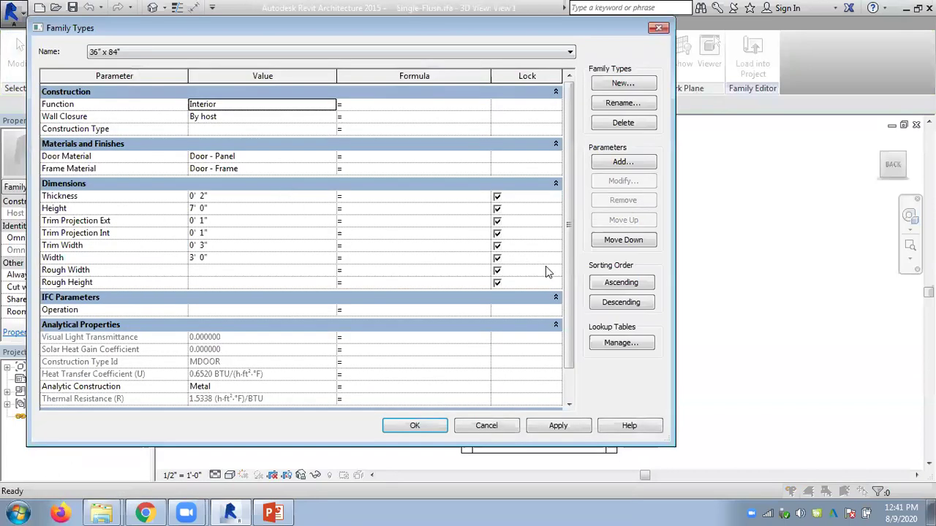
pyautogui.moveTo(569, 307); pyautogui.dragTo(565, 364)
pyautogui.scroll(2, 582, 310)
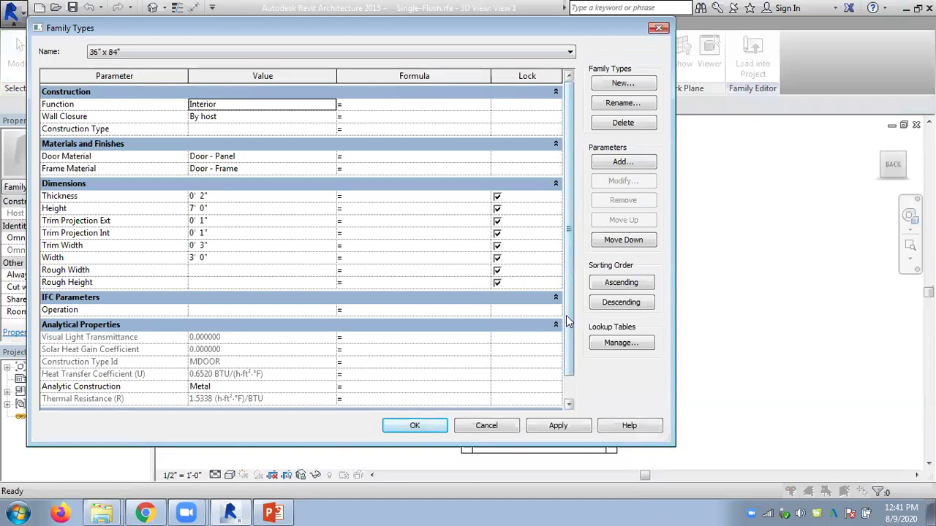
pyautogui.moveTo(569, 322); pyautogui.dragTo(565, 366)
pyautogui.click(556, 386)
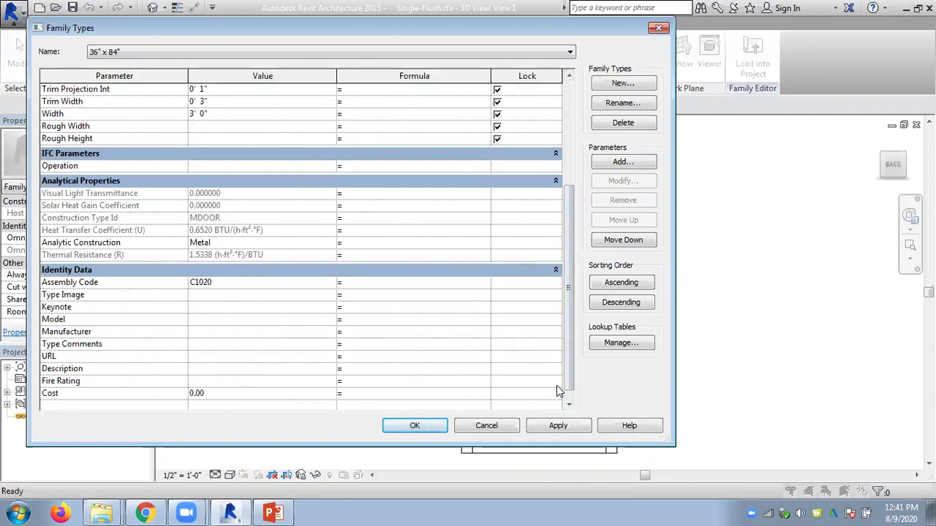
pyautogui.click(405, 394)
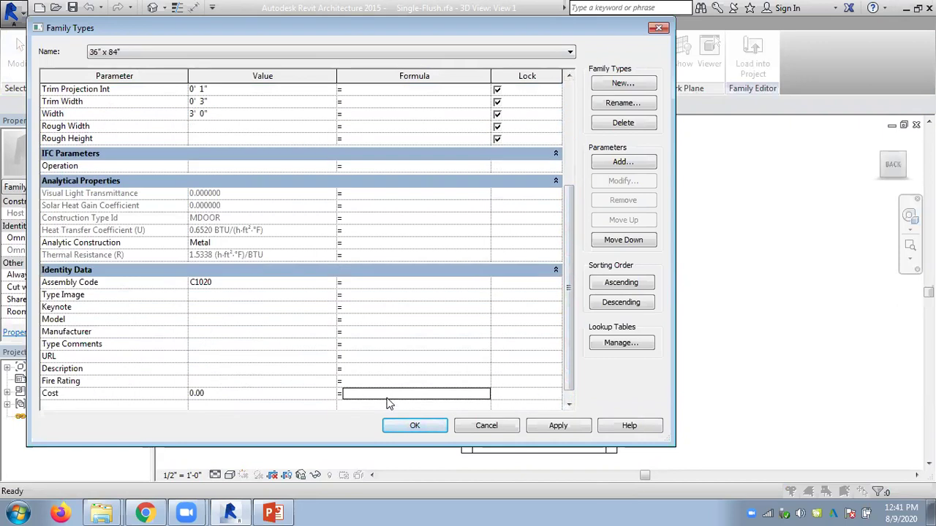
pyautogui.click(512, 422)
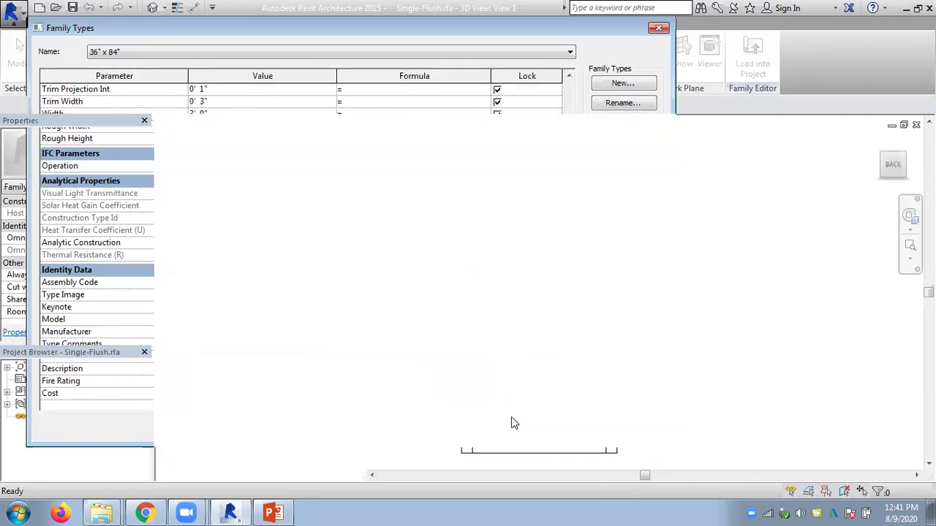
pyautogui.click(904, 125)
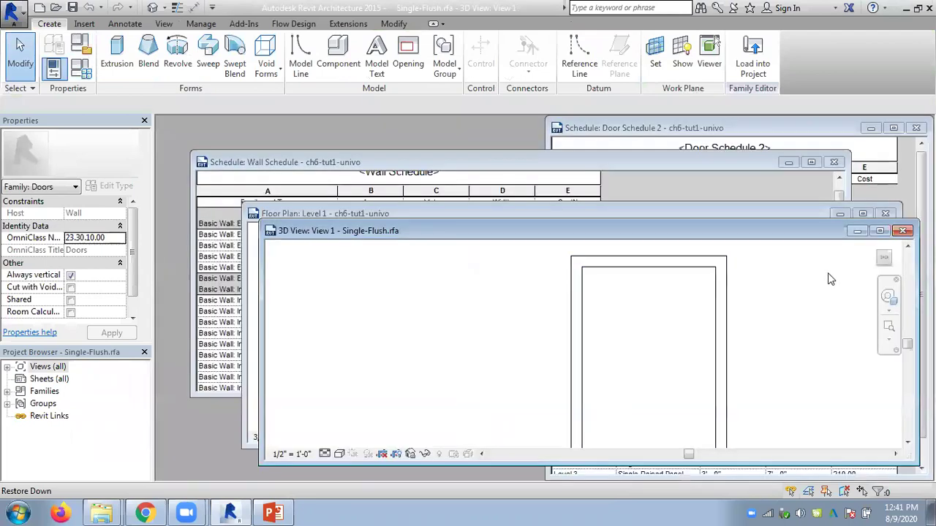
# - Close the family 3D, Level 1 and Wall Schedule windows, then reopen and pan Level 1
pyautogui.click(903, 233)
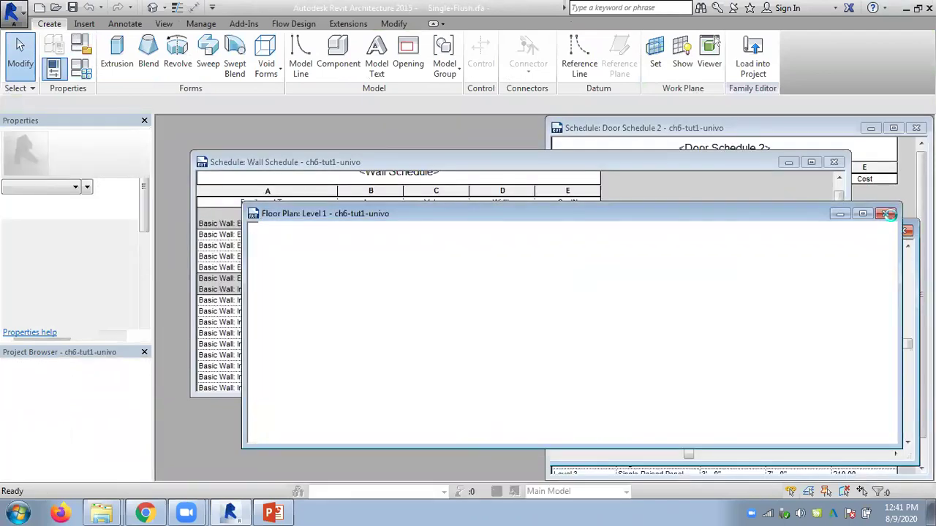
pyautogui.click(837, 214)
pyautogui.click(837, 163)
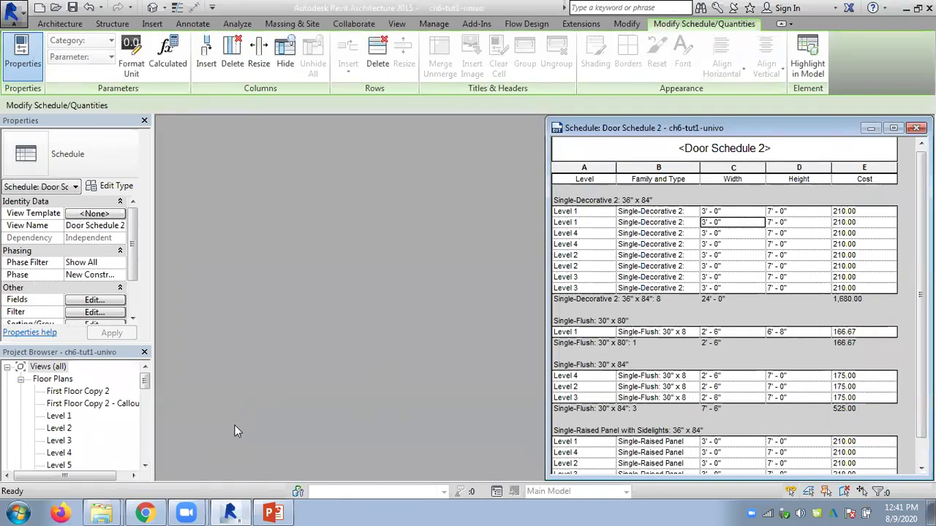
pyautogui.doubleClick(60, 417)
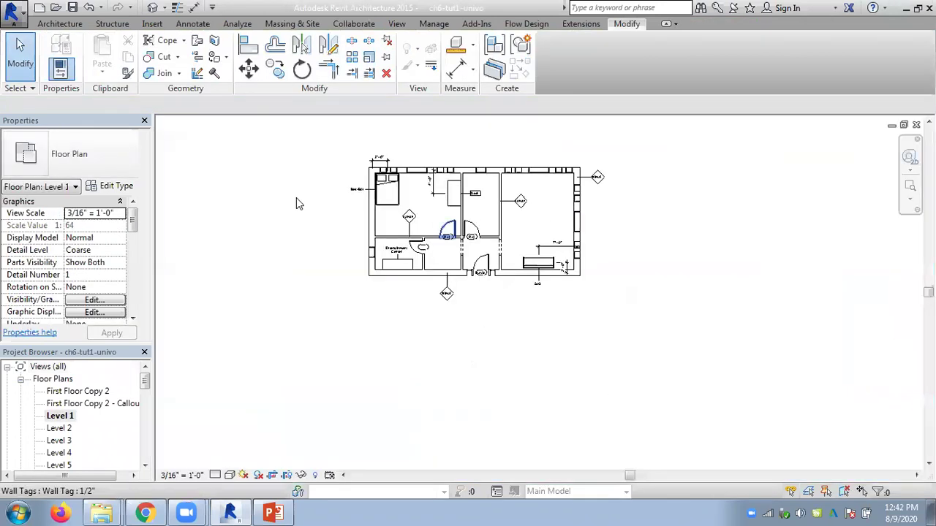
pyautogui.scroll(2, 639, 182)
pyautogui.moveTo(644, 239); pyautogui.dragTo(755, 290, button='middle')
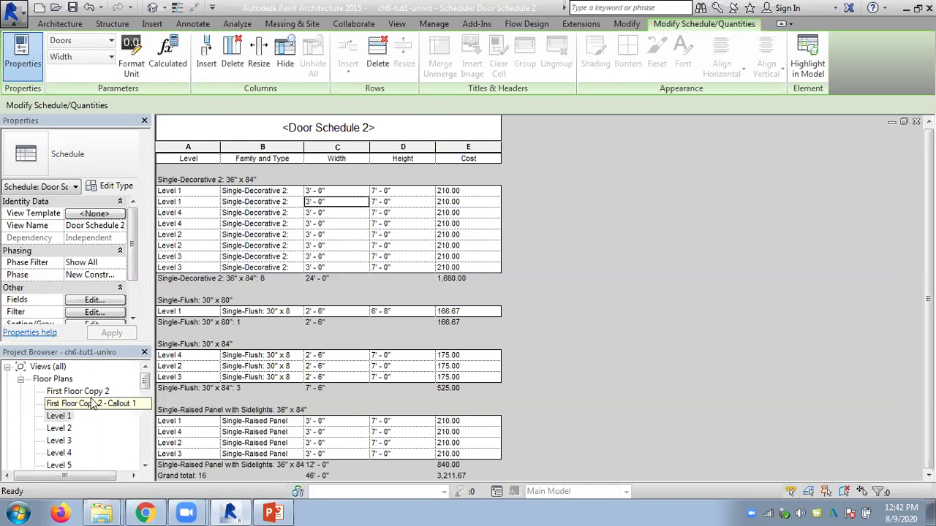
# - Remove the calculated Cost field from Door Schedule 2, confirming the deletion warning
pyautogui.click(94, 300)
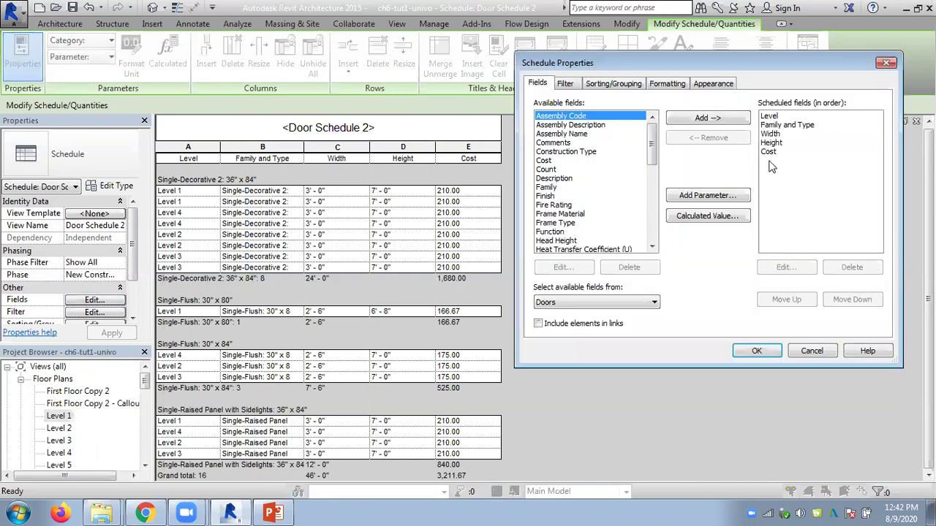
pyautogui.click(767, 152)
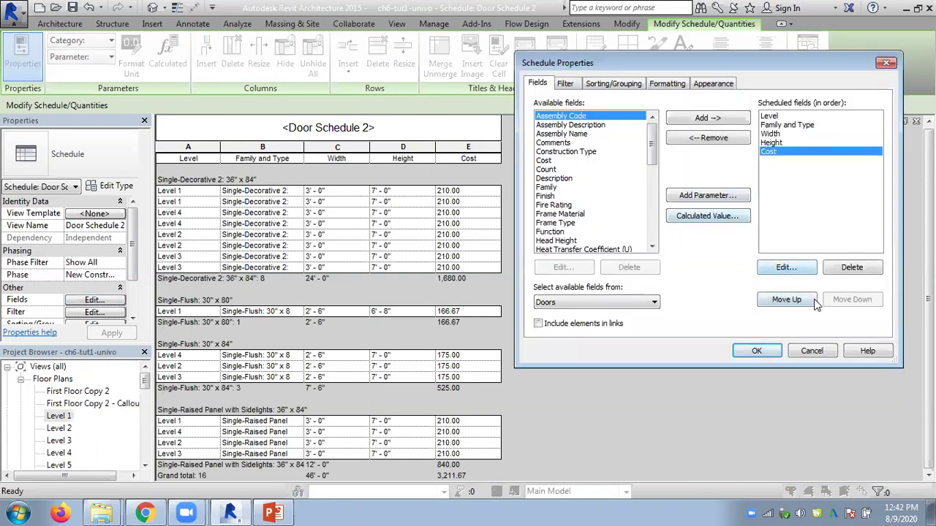
pyautogui.click(720, 138)
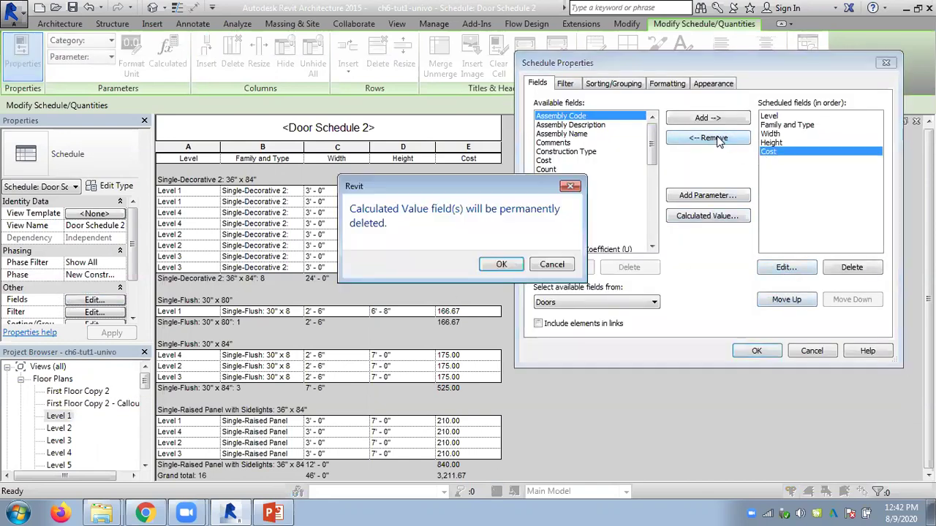
pyautogui.click(501, 264)
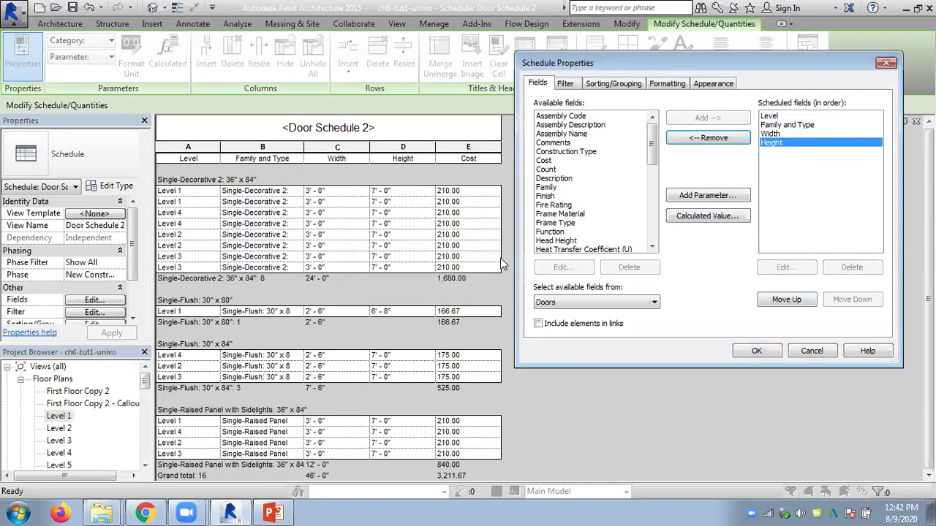
pyautogui.click(541, 161)
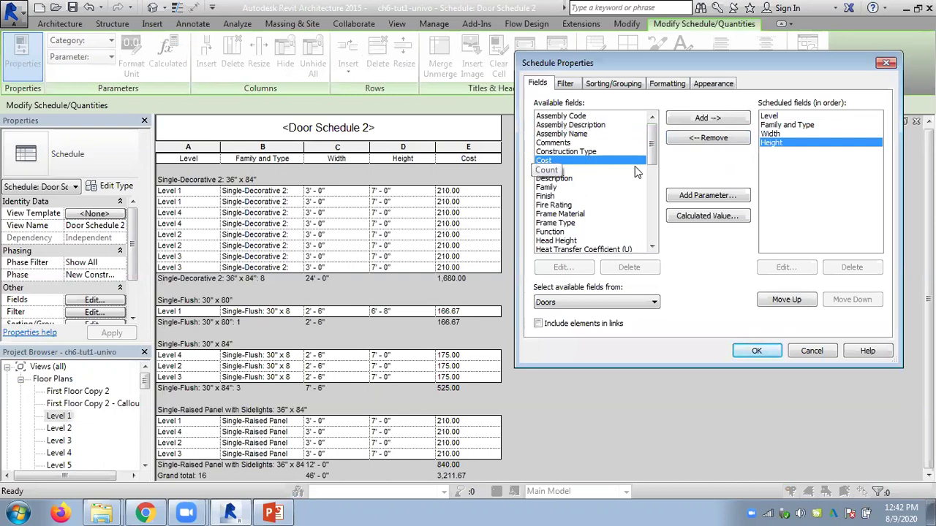
pyautogui.click(755, 353)
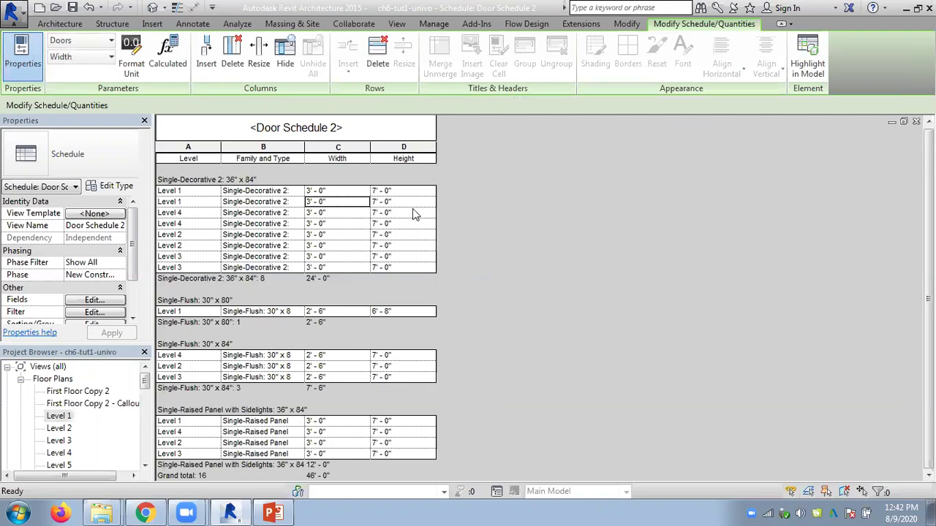
# - Add the doors' Cost type parameter as a new schedule column
pyautogui.click(93, 301)
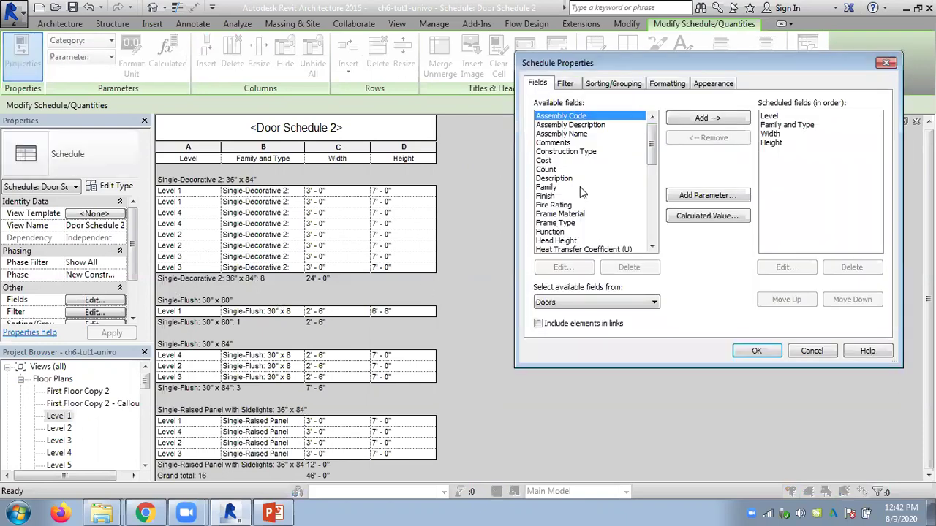
pyautogui.click(543, 160)
pyautogui.click(724, 119)
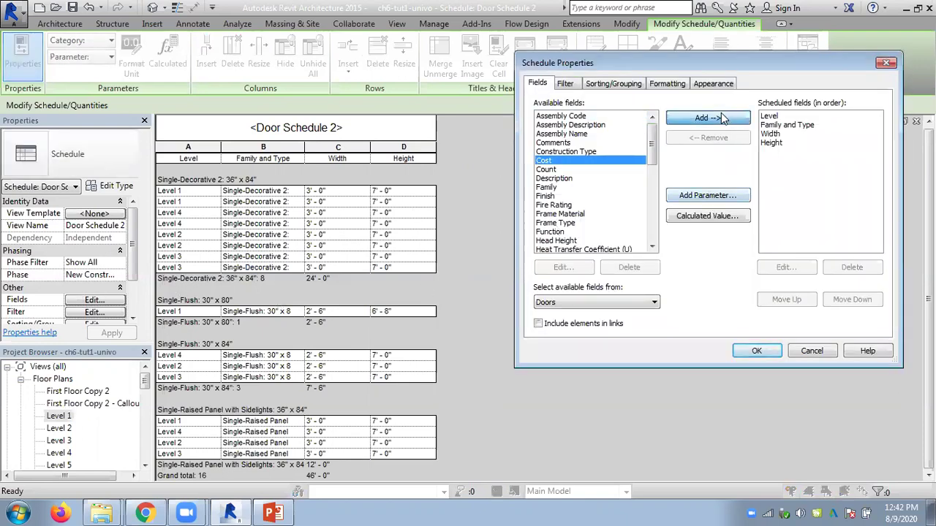
pyautogui.click(756, 350)
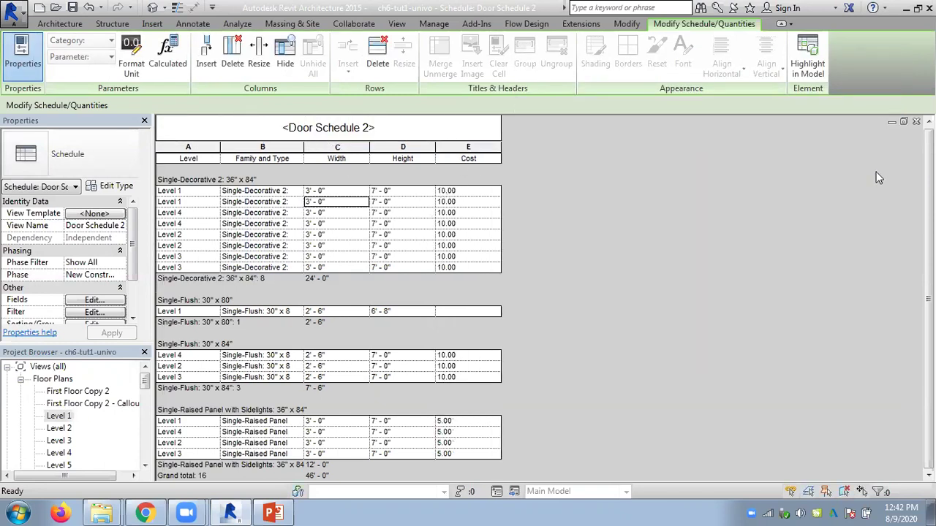
# - Decline the save prompt and review the schedule's Cost values of 10.00 and 5.00
pyautogui.click(916, 121)
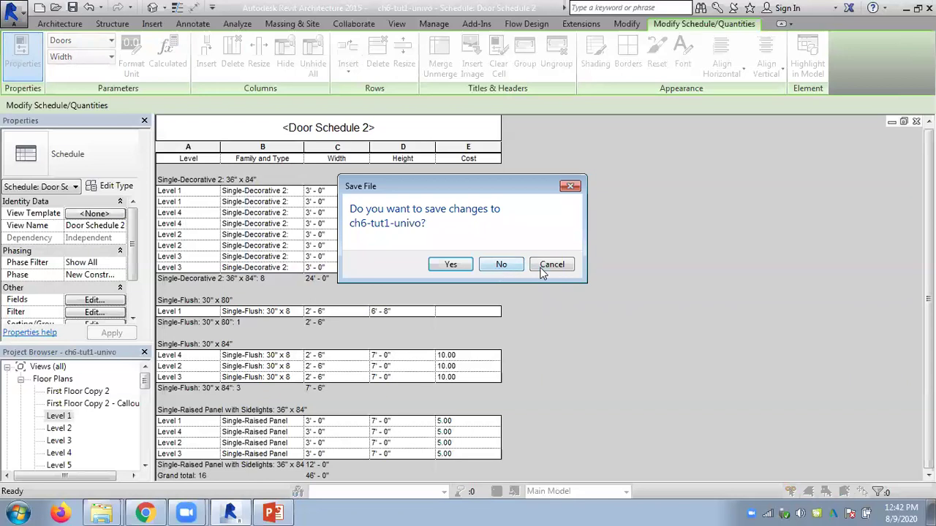
pyautogui.click(543, 269)
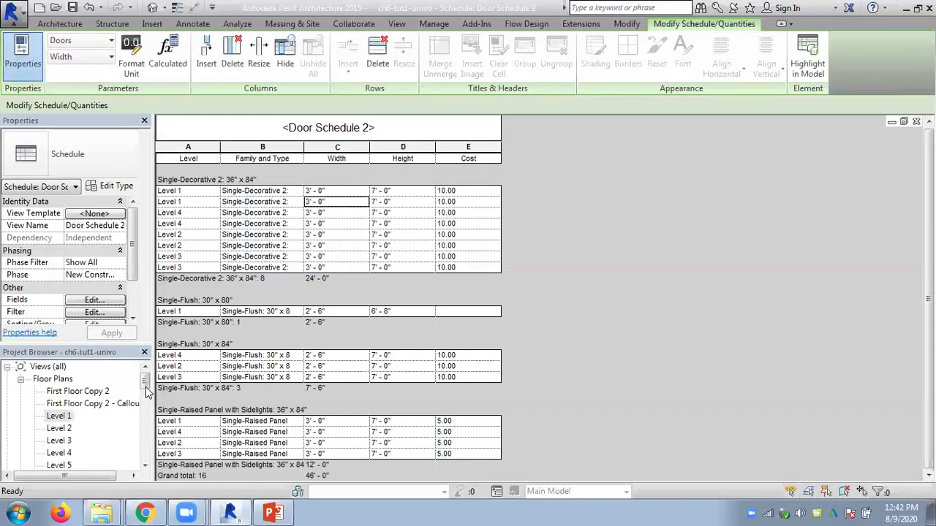
pyautogui.click(593, 389)
pyautogui.click(272, 513)
pyautogui.click(232, 512)
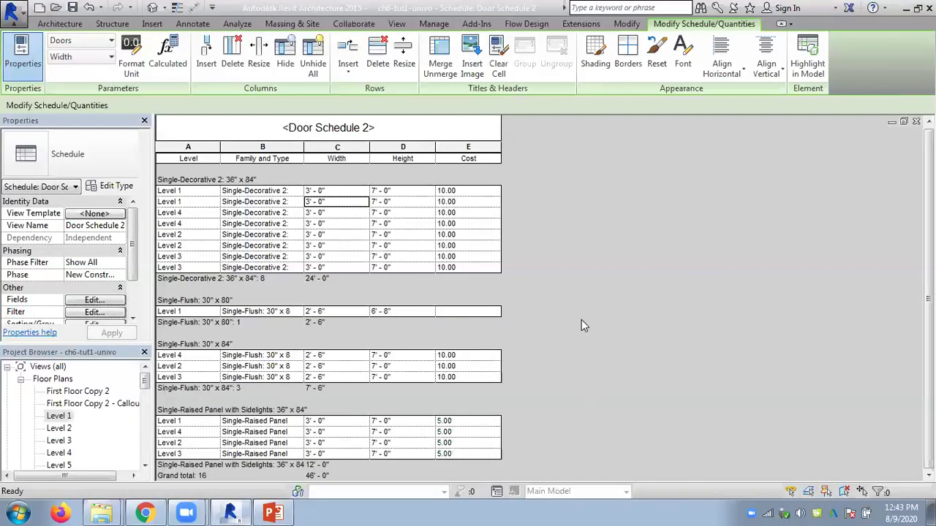
pyautogui.moveTo(145, 380); pyautogui.dragTo(145, 435)
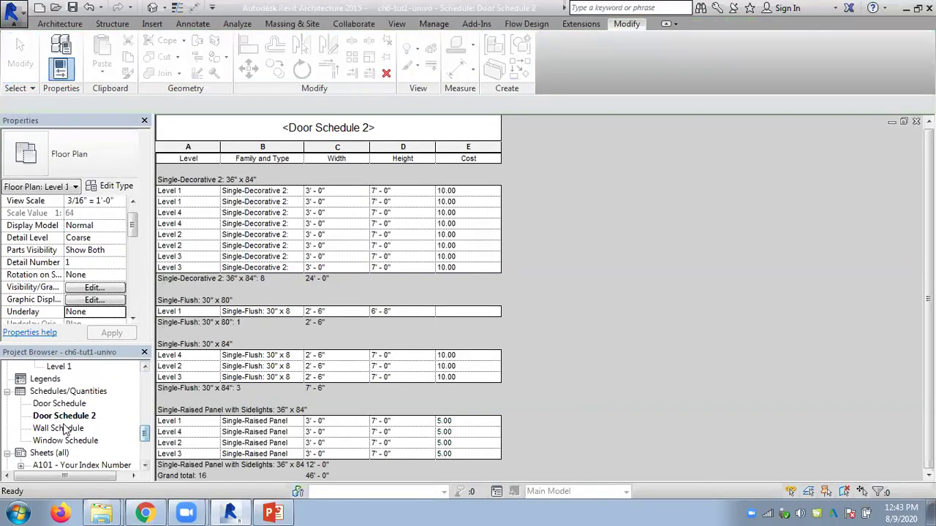
# - Open the Wall Schedule and replace its calculated CostN field with the walls' Cost parameter
pyautogui.doubleClick(66, 429)
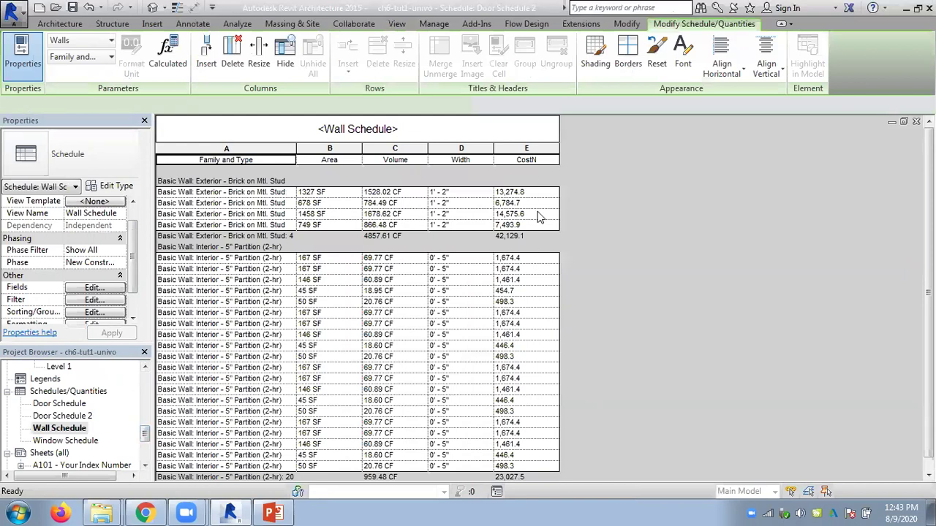
pyautogui.click(92, 290)
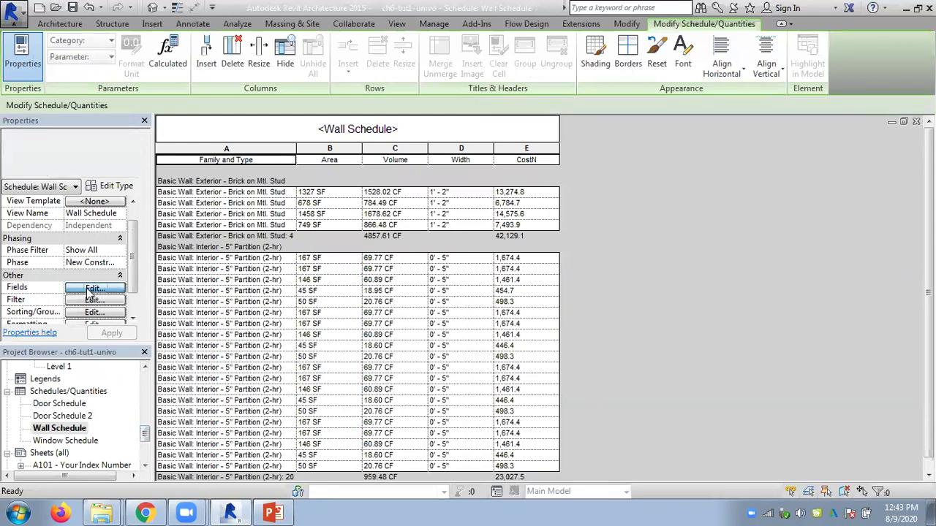
pyautogui.click(769, 154)
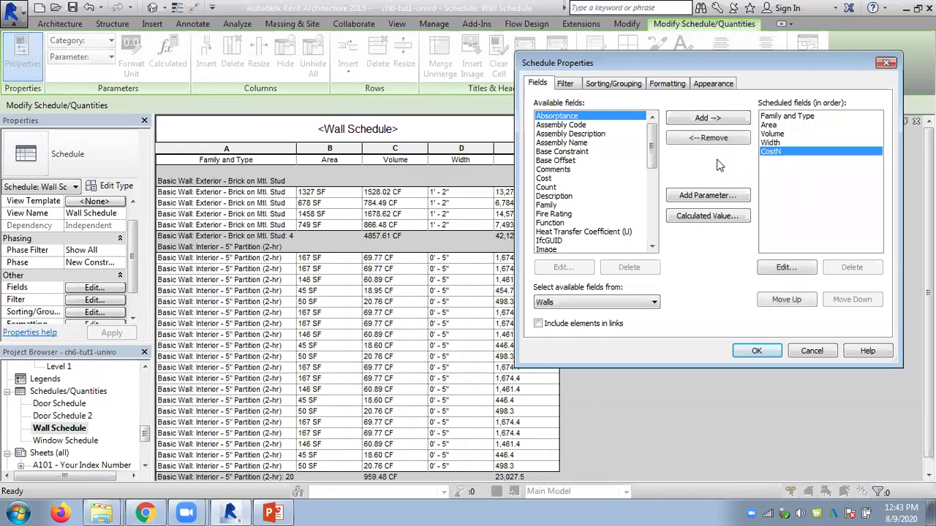
pyautogui.click(698, 139)
pyautogui.click(498, 267)
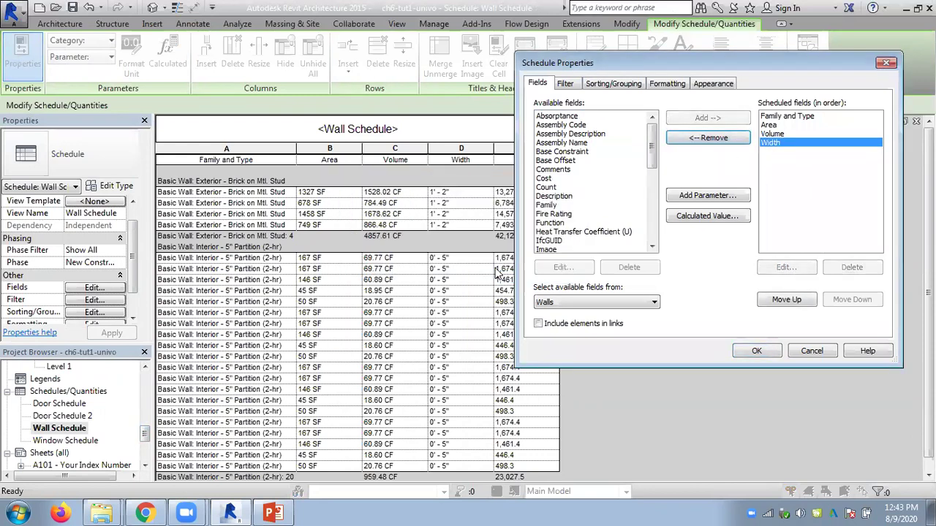
pyautogui.click(556, 179)
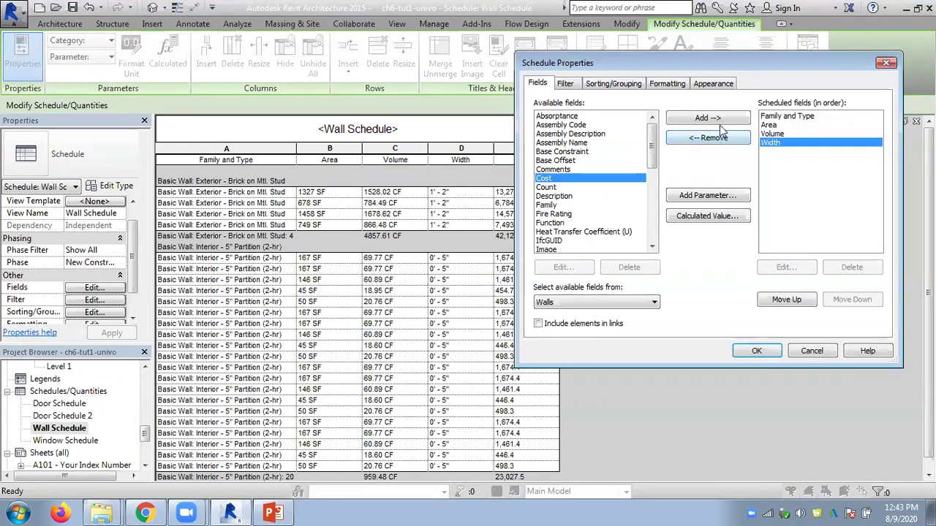
pyautogui.click(716, 118)
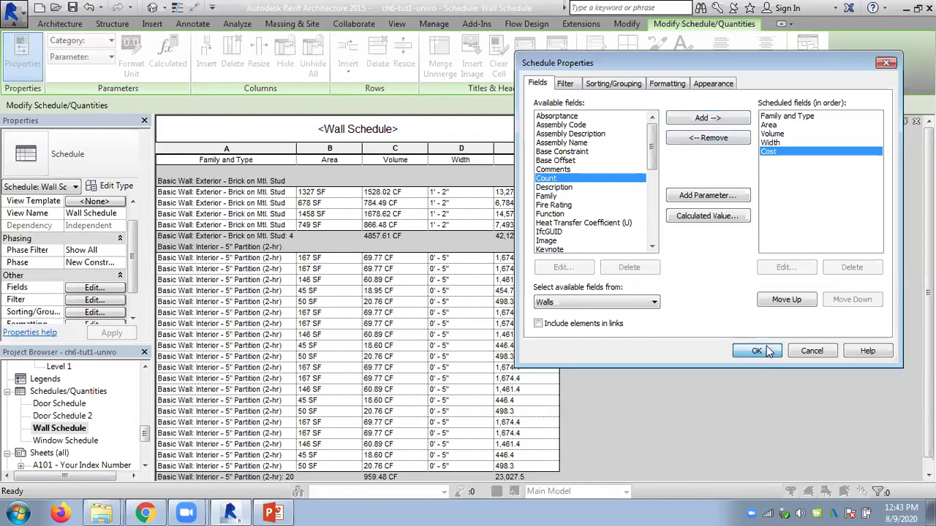
pyautogui.click(761, 350)
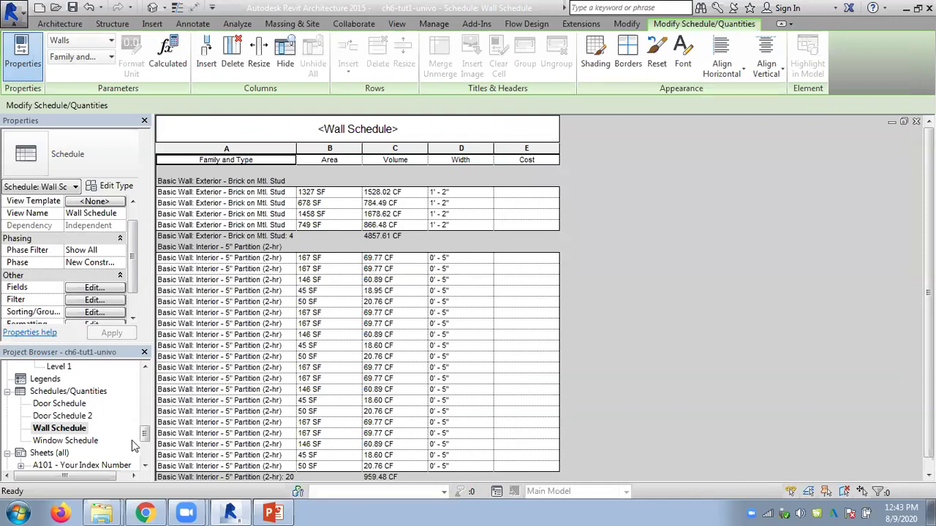
pyautogui.moveTo(144, 433); pyautogui.dragTo(144, 376)
# - On Level 1, inspect the Exterior - Brick on Mtl. Stud wall type's structure and blank Cost
pyautogui.doubleClick(59, 416)
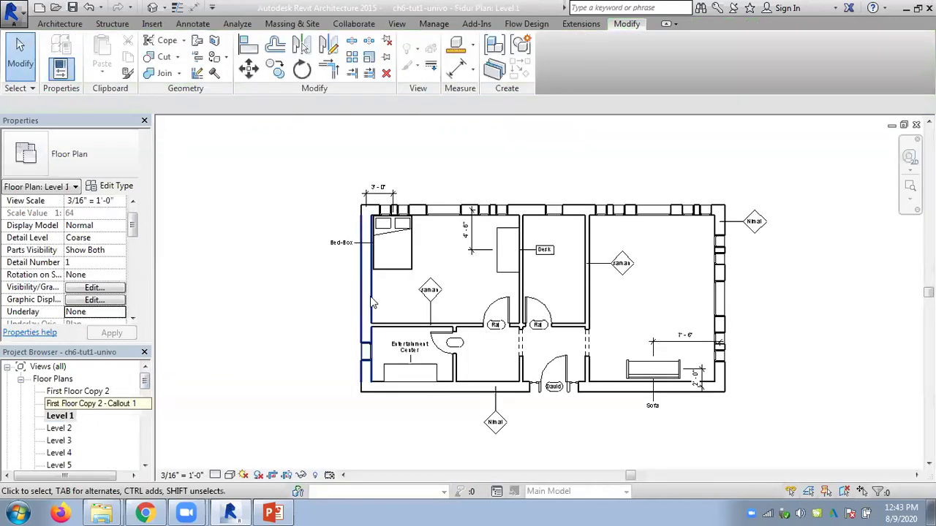
pyautogui.click(371, 302)
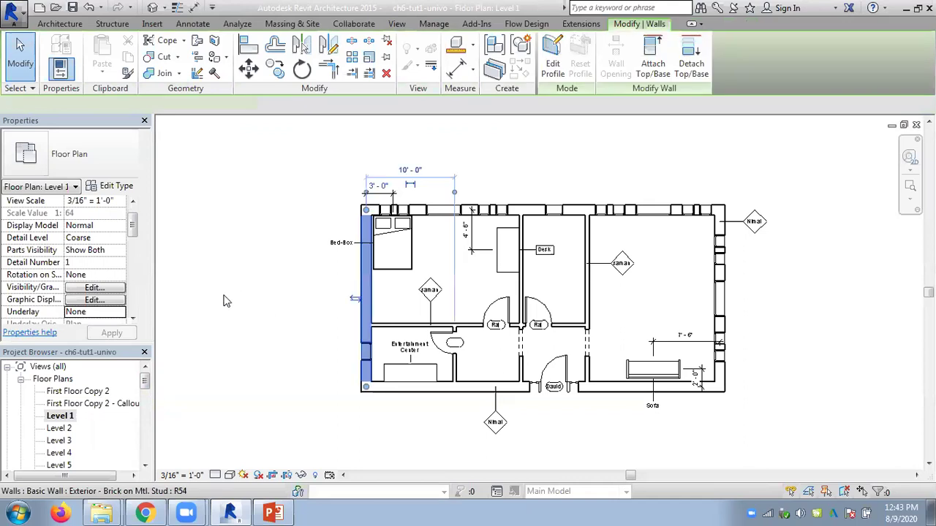
pyautogui.click(115, 189)
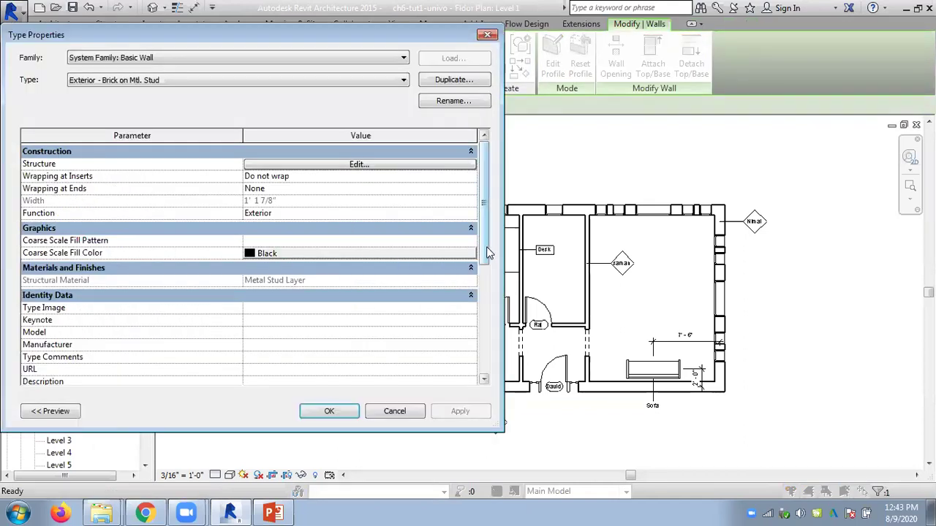
pyautogui.moveTo(486, 255); pyautogui.dragTo(483, 319)
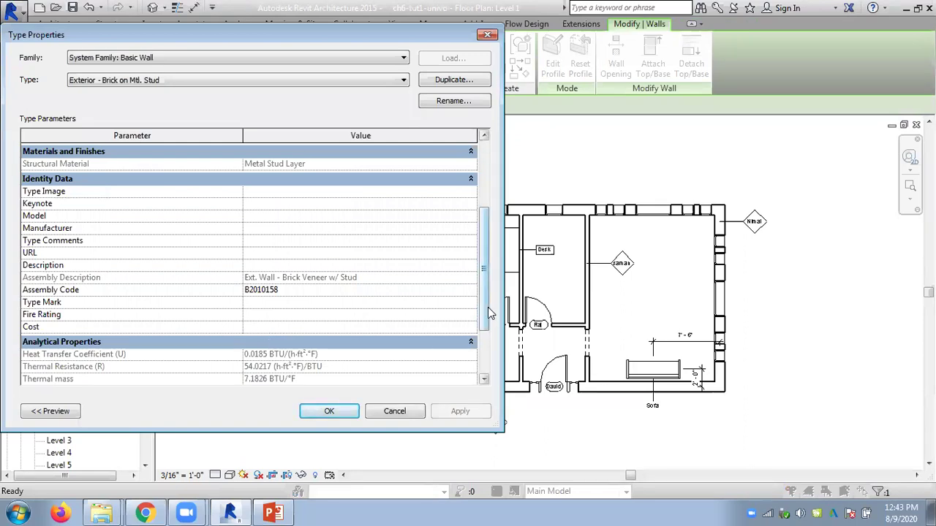
pyautogui.moveTo(489, 313); pyautogui.dragTo(492, 236)
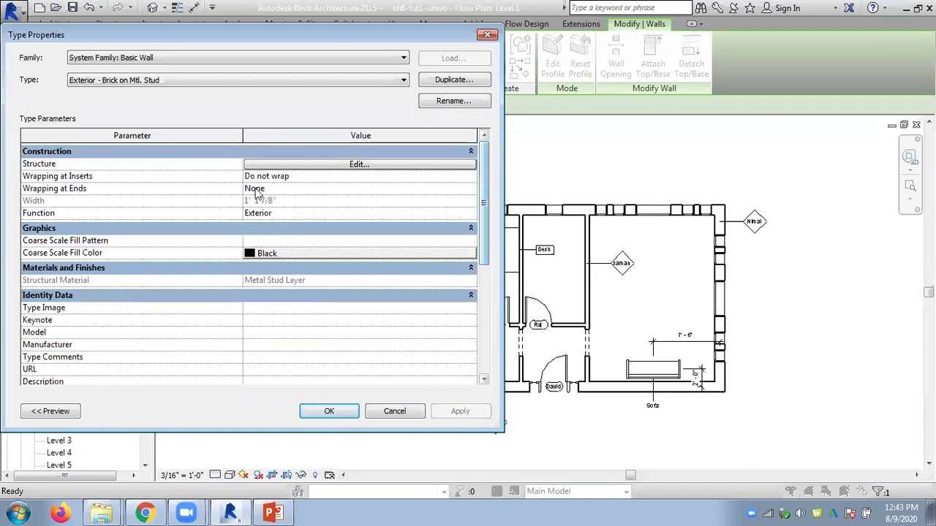
pyautogui.click(326, 166)
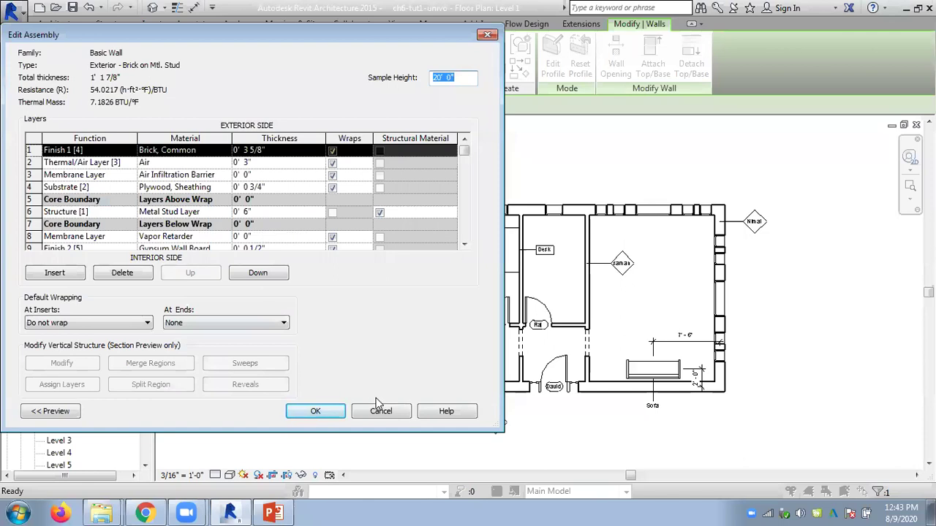
pyautogui.click(381, 411)
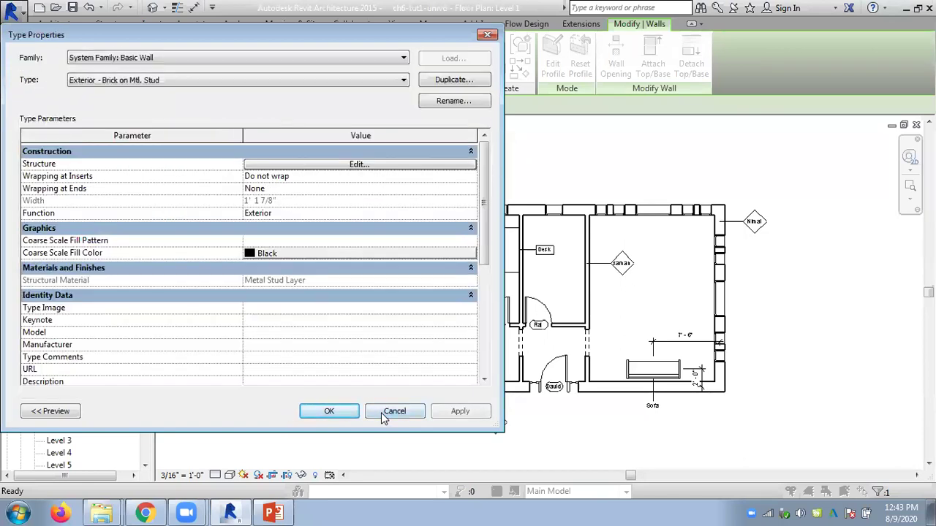
pyautogui.moveTo(483, 234); pyautogui.dragTo(483, 332)
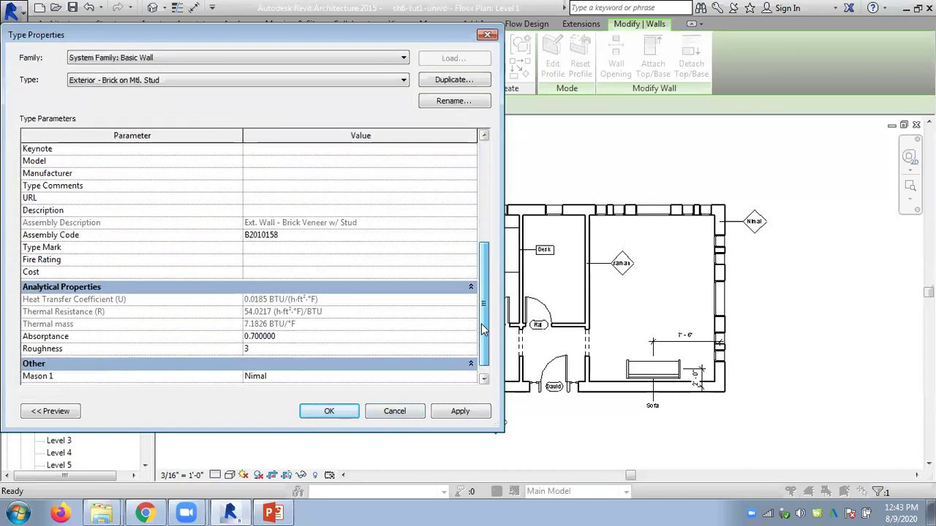
pyautogui.click(394, 411)
pyautogui.press('Escape')
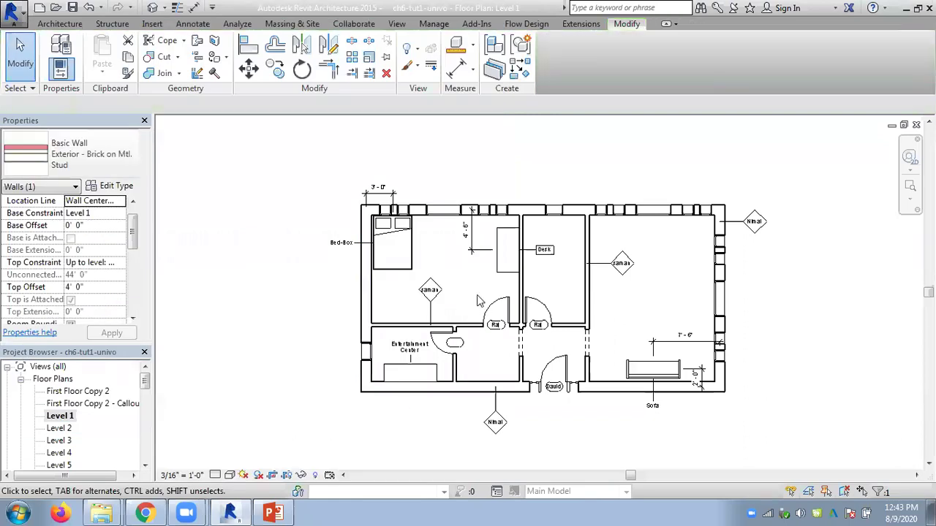
pyautogui.click(489, 311)
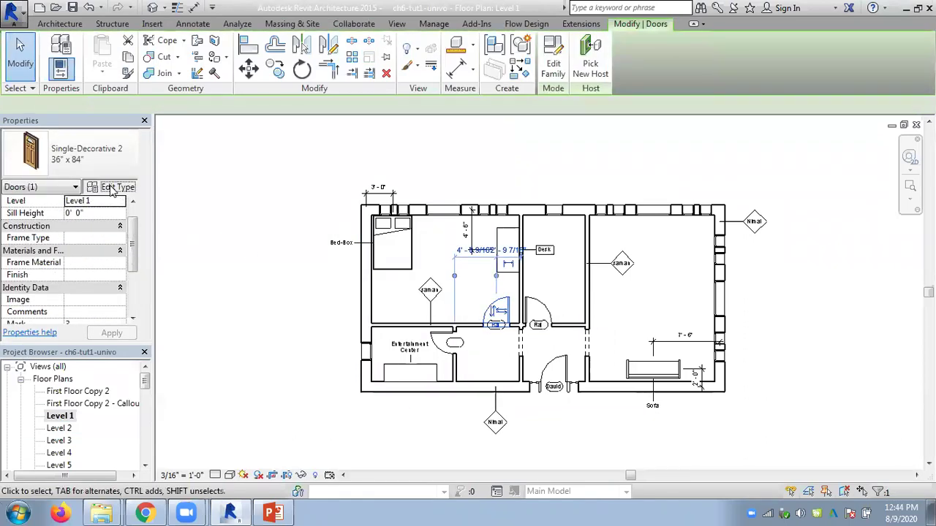
pyautogui.click(114, 187)
pyautogui.moveTo(483, 236); pyautogui.dragTo(483, 322)
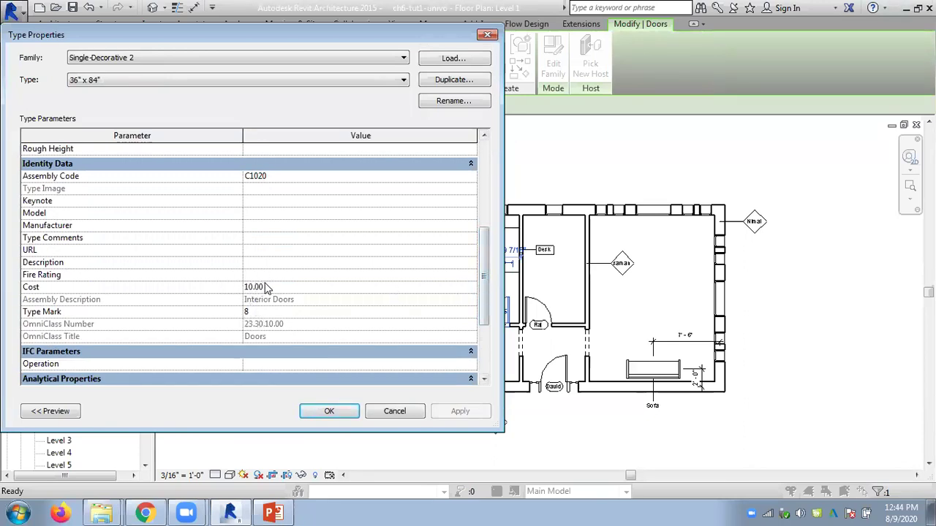
pyautogui.moveTo(485, 318); pyautogui.dragTo(495, 247)
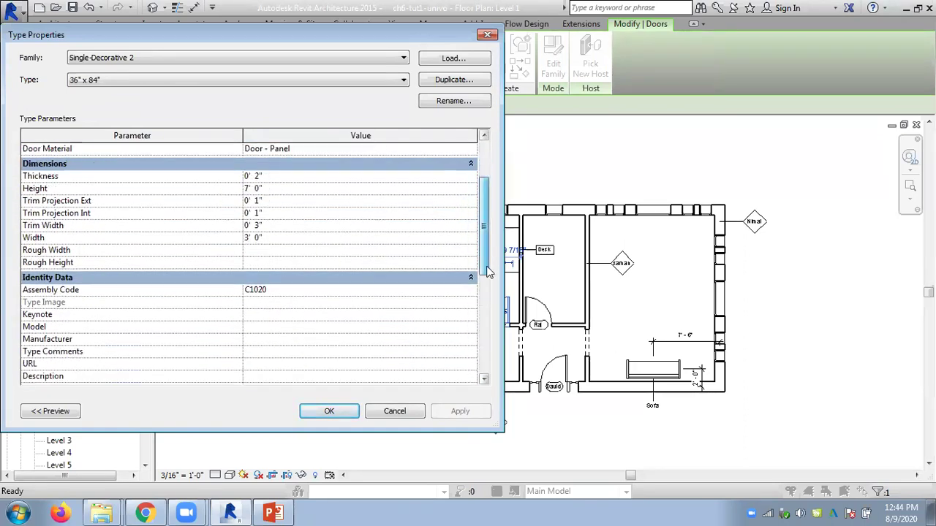
pyautogui.scroll(-5, 290, 291)
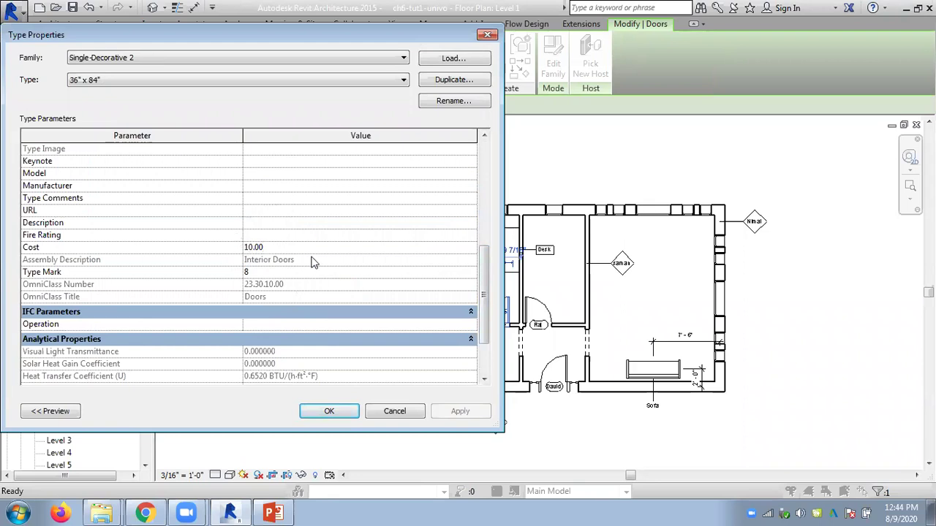
pyautogui.click(395, 411)
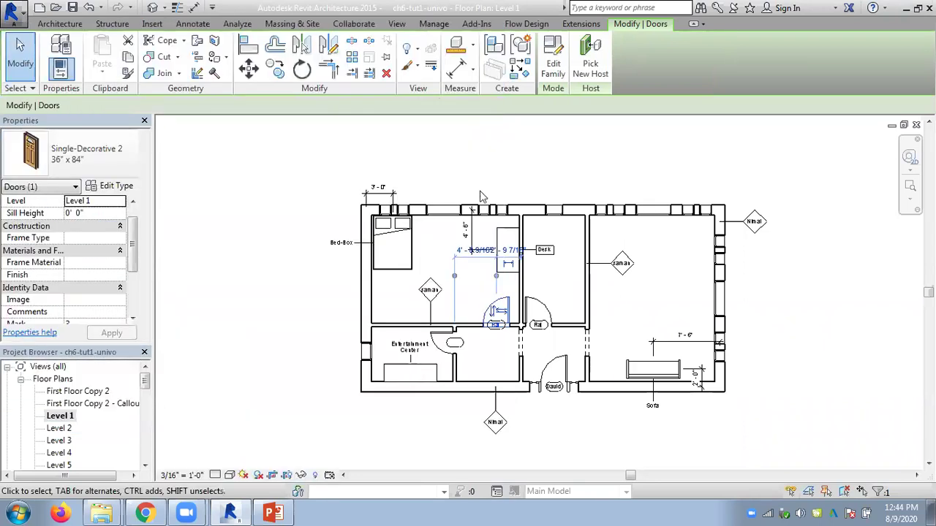
pyautogui.click(501, 161)
pyautogui.scroll(2, 480, 291)
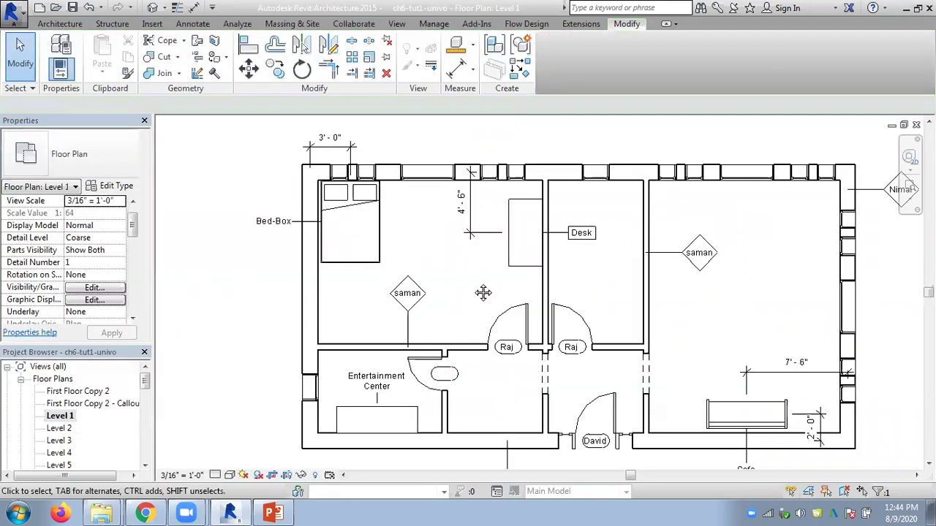
pyautogui.moveTo(481, 290); pyautogui.dragTo(401, 278, button='middle')
pyautogui.click(431, 305)
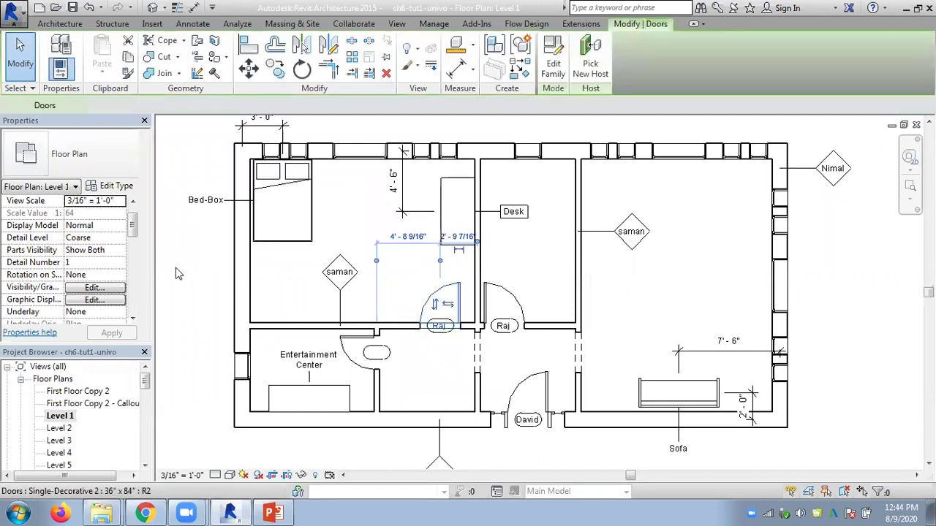
pyautogui.click(130, 187)
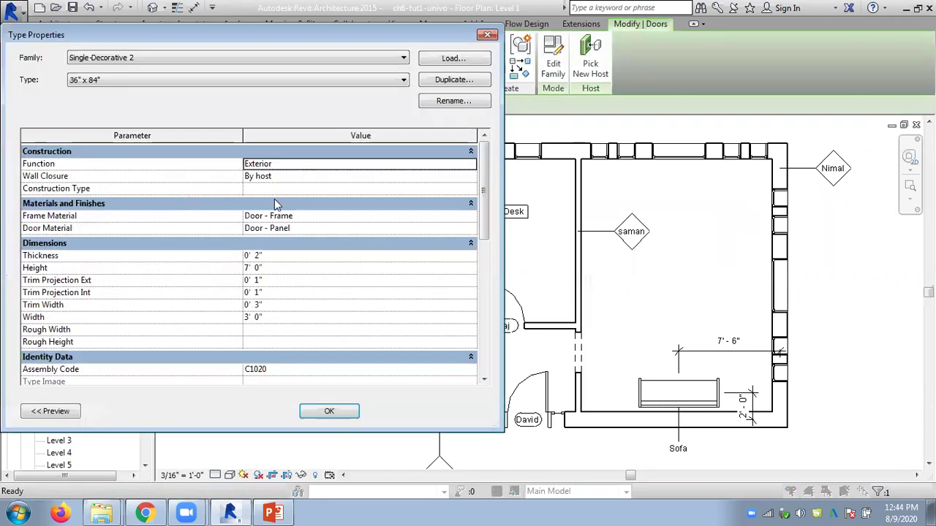
pyautogui.scroll(-6, 472, 225)
pyautogui.click(286, 235)
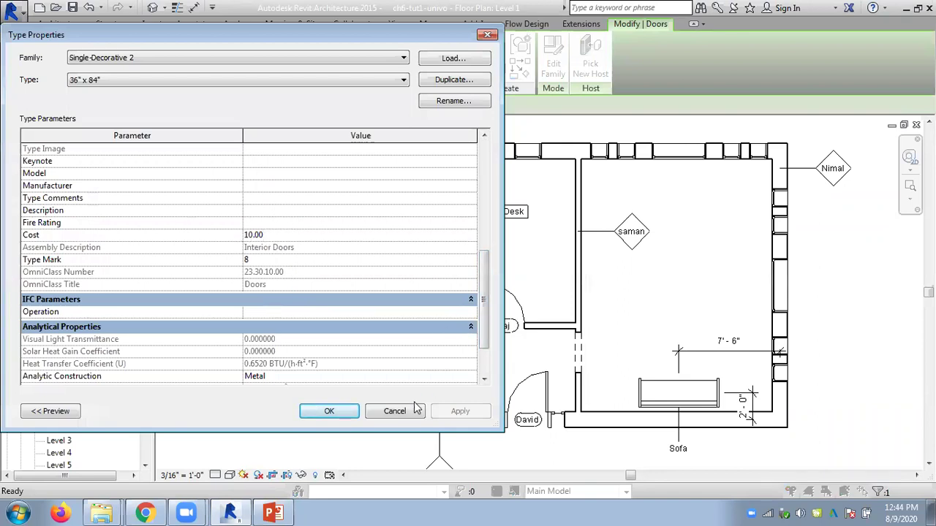
pyautogui.click(394, 411)
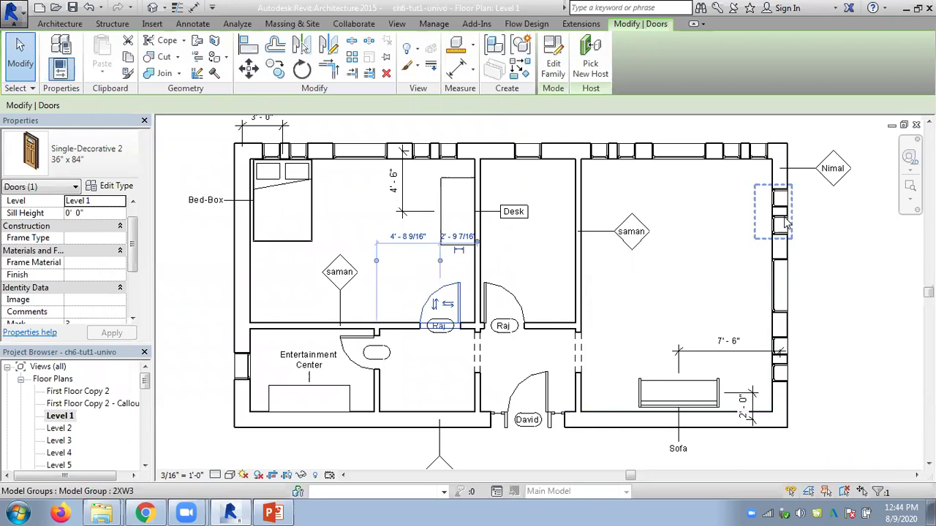
pyautogui.click(848, 254)
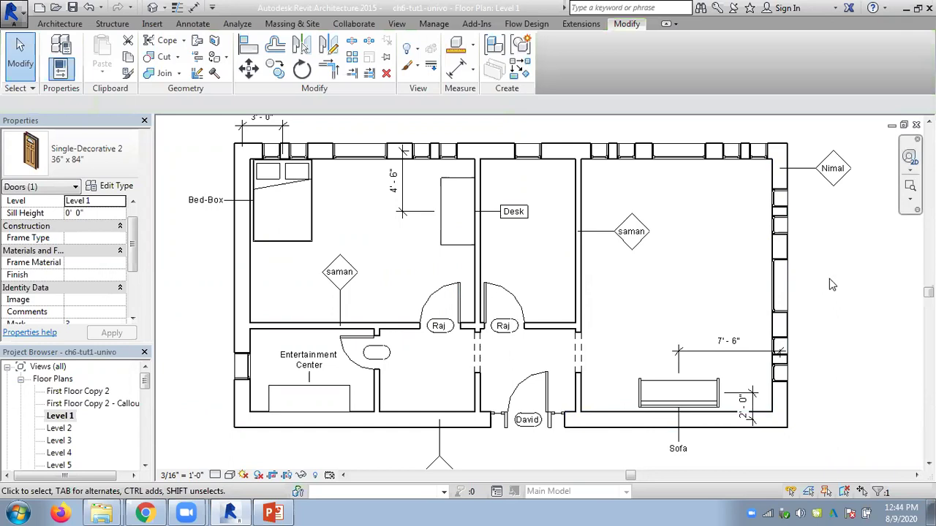
pyautogui.click(441, 289)
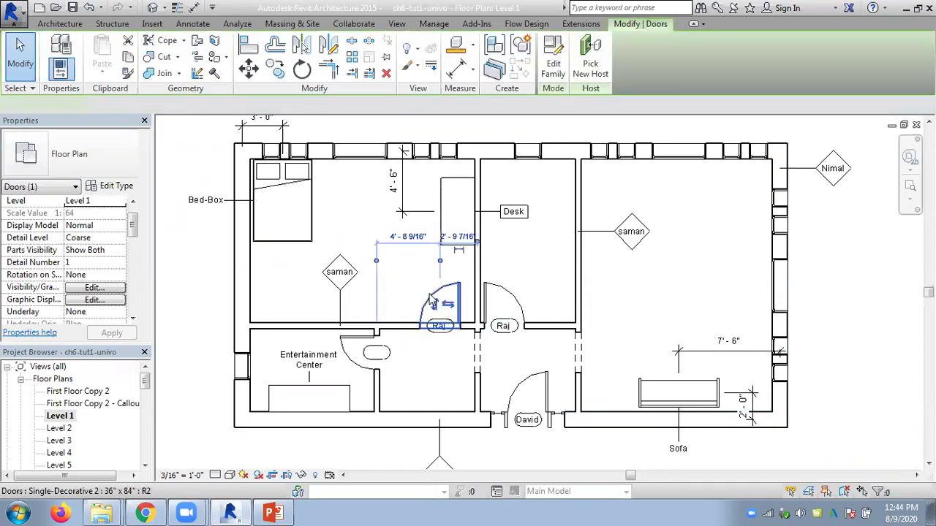
# - Edit the Single-Decorative 2 door family and show it in the 3D Home view with Realistic style
pyautogui.click(554, 70)
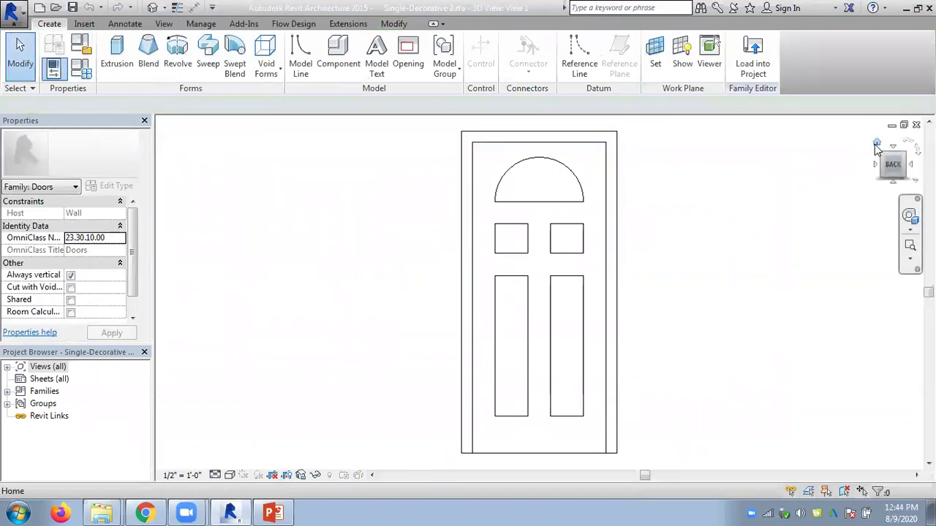
pyautogui.click(876, 143)
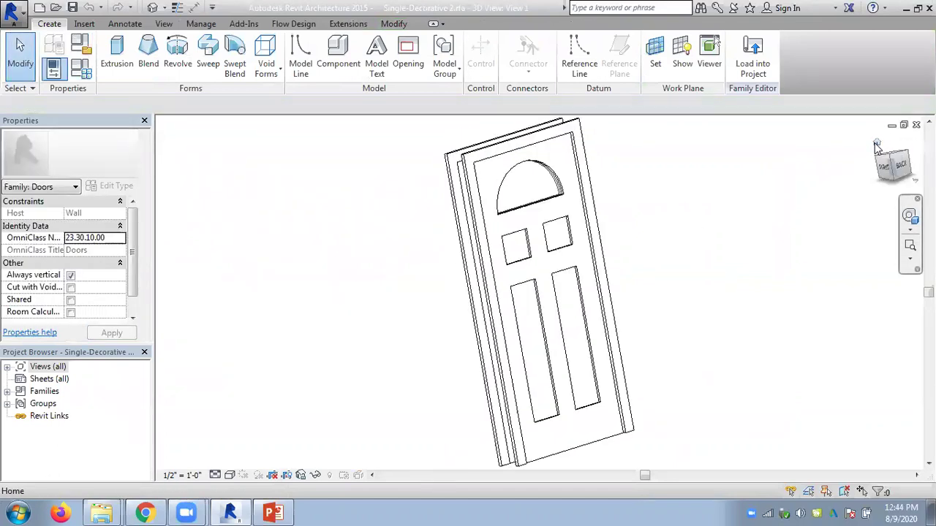
pyautogui.click(229, 475)
pyautogui.click(233, 460)
pyautogui.click(243, 475)
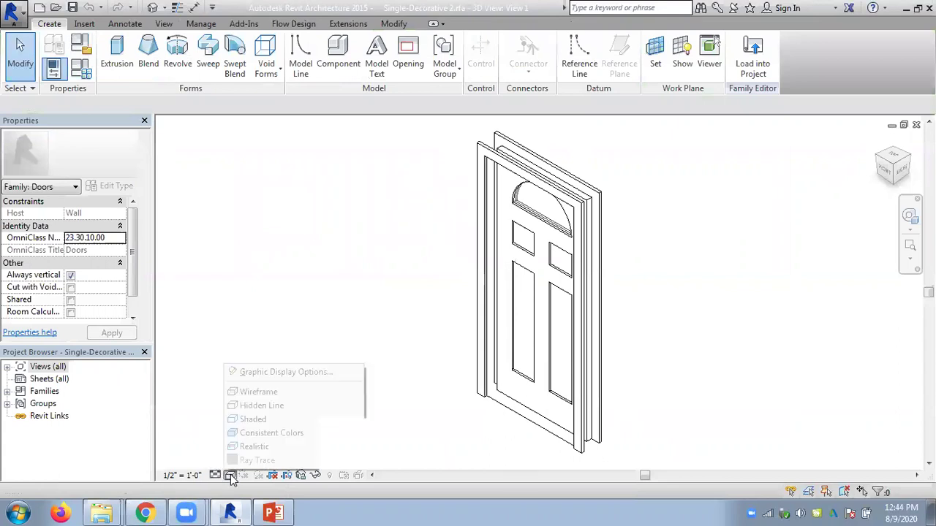
pyautogui.click(240, 447)
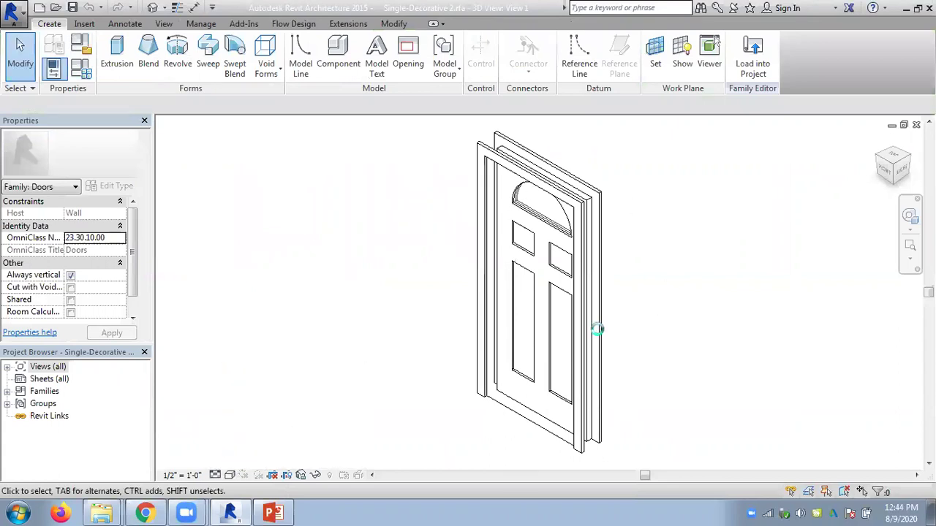
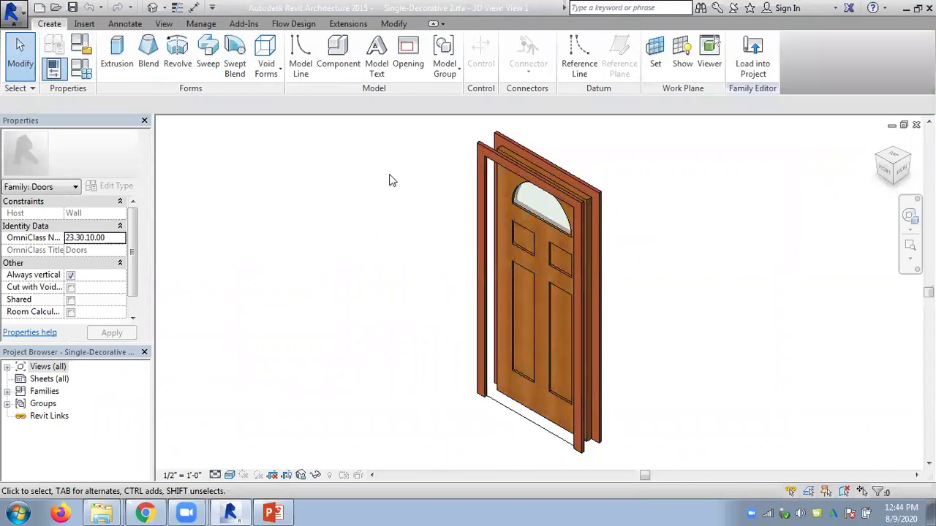
# - Review the door family's category settings and Family Types list without changing anything
pyautogui.click(87, 49)
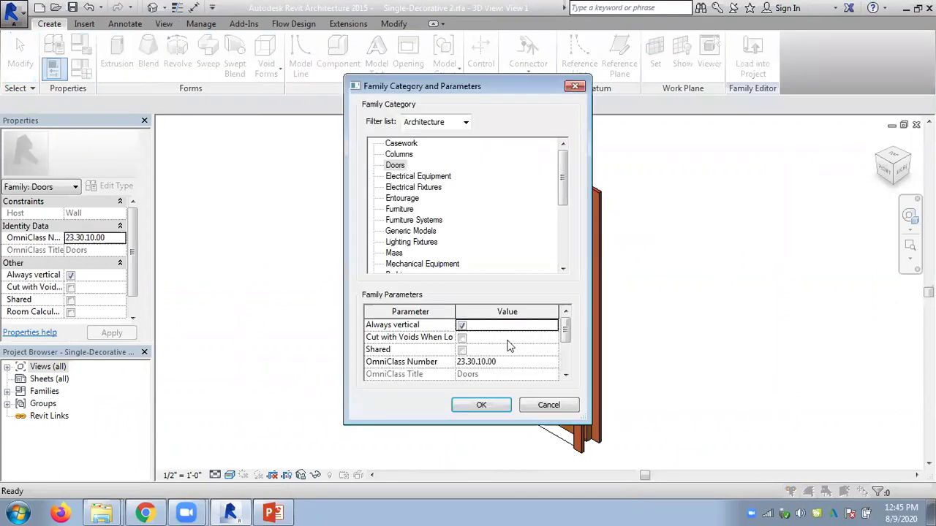
pyautogui.click(547, 405)
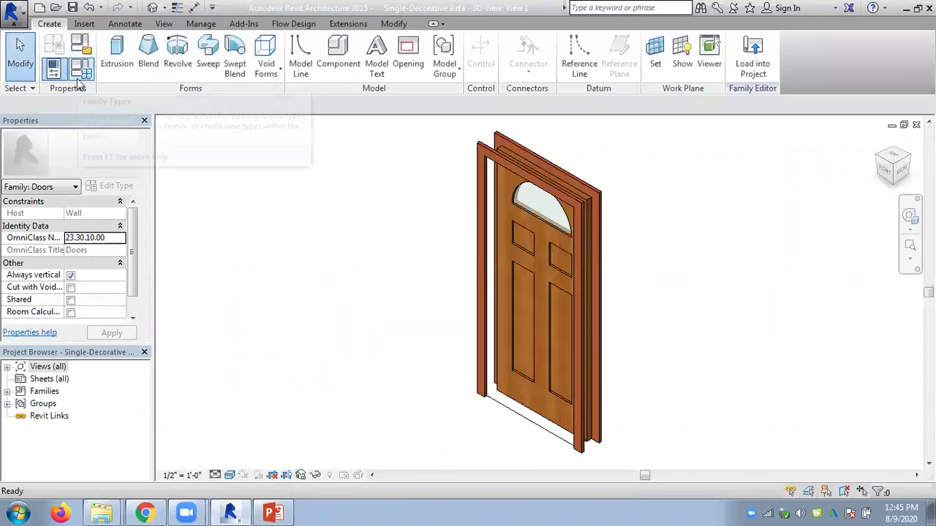
pyautogui.press('f')
pyautogui.press('t')
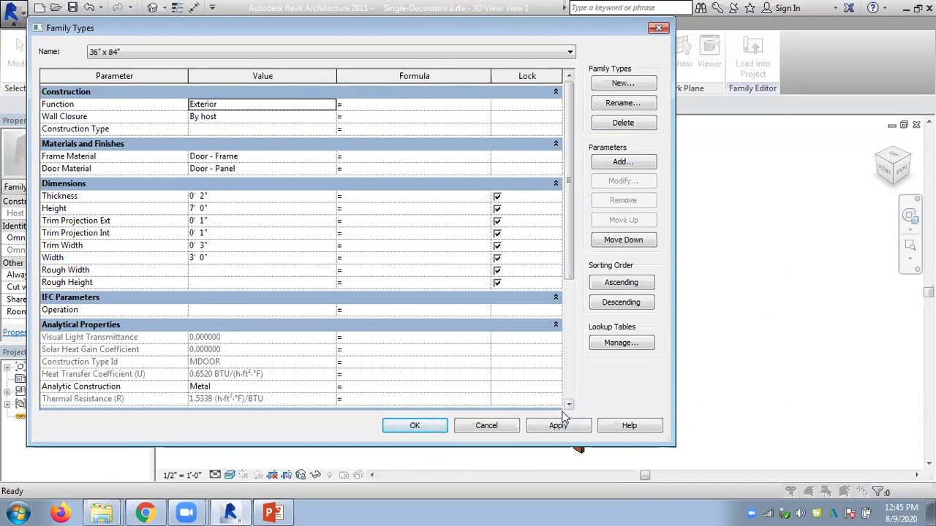
pyautogui.press('Return')
# - Close the door family without saving, then reopen Single-Decorative 2 via Edit Family from the project
pyautogui.click(917, 124)
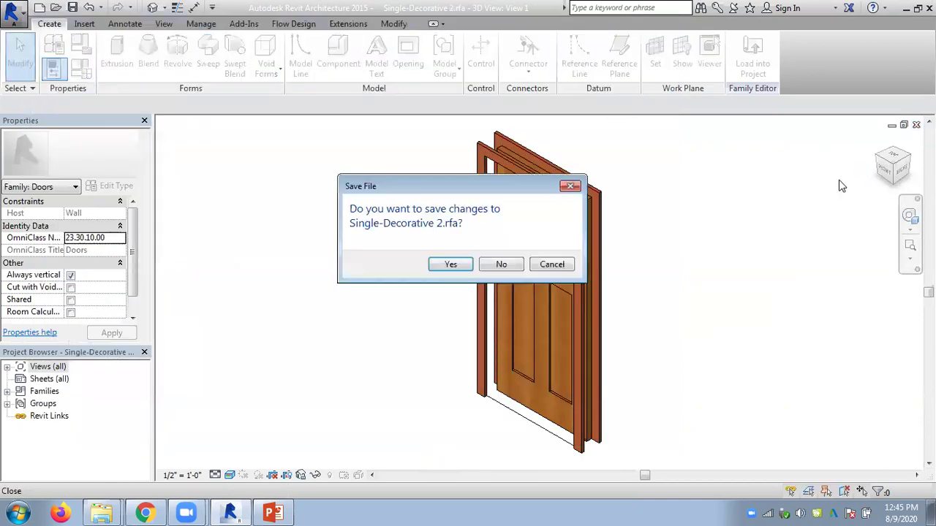
pyautogui.click(501, 265)
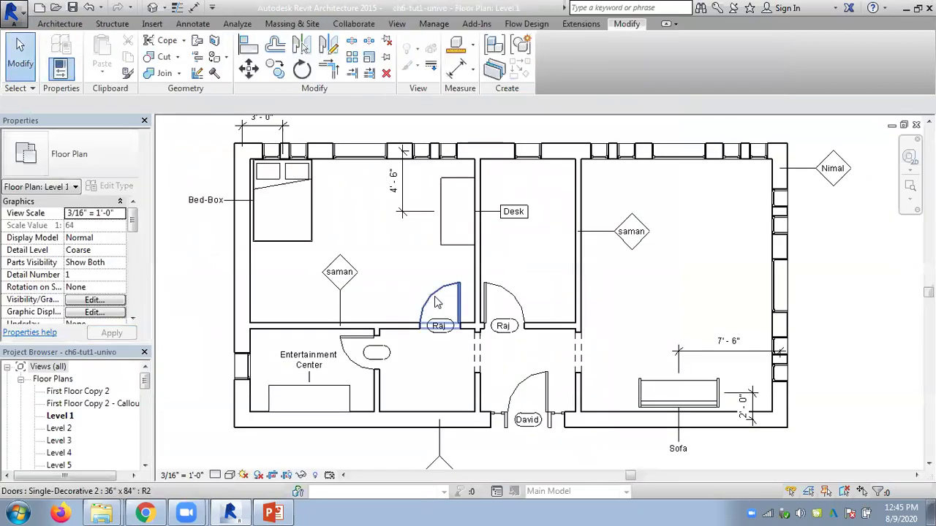
pyautogui.click(116, 186)
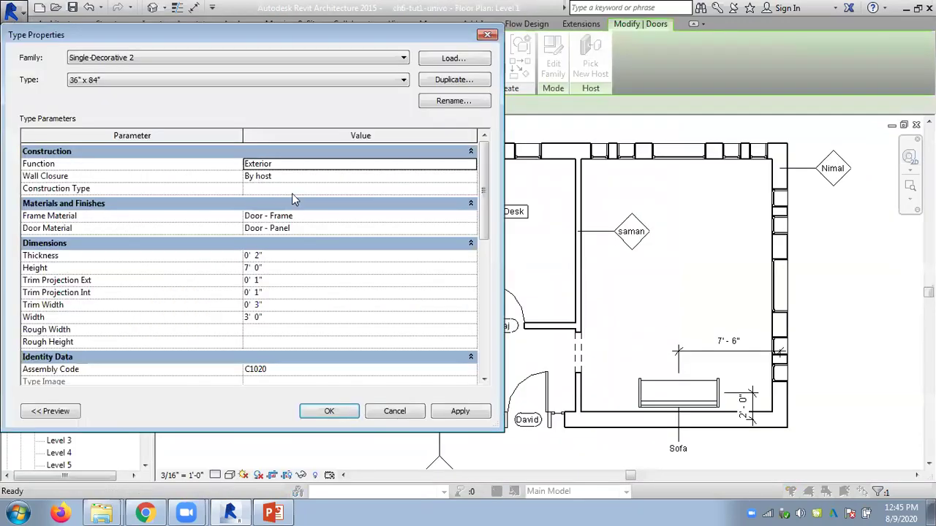
pyautogui.click(395, 411)
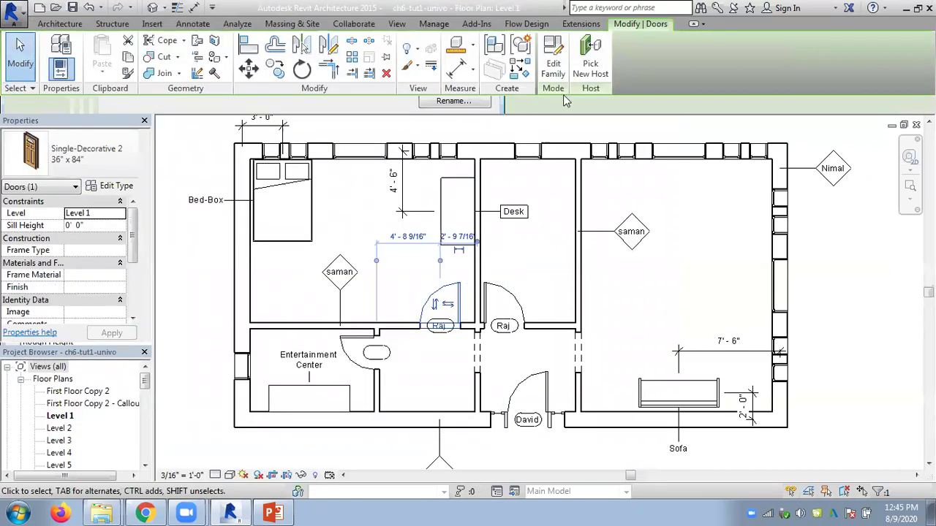
pyautogui.click(559, 66)
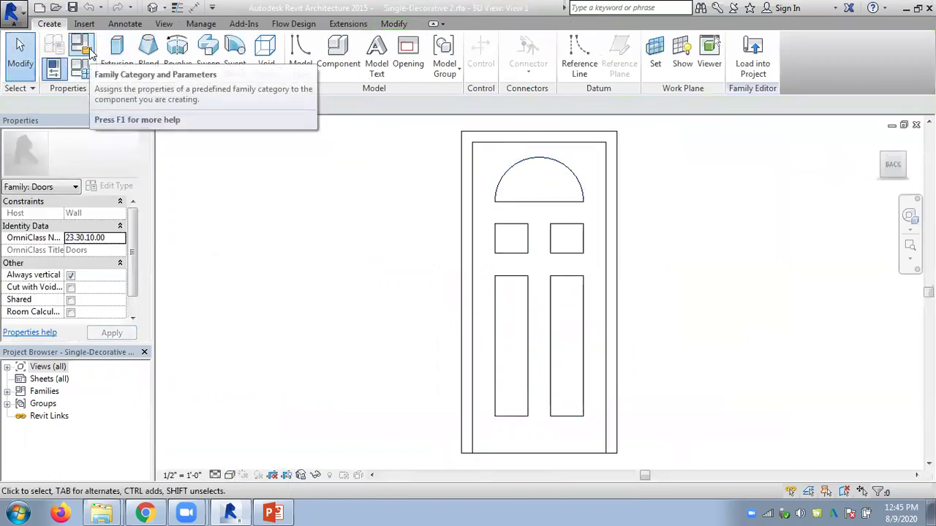
# - Open Family Types and expand the Identity Data group to locate the Cost parameter
pyautogui.click(82, 47)
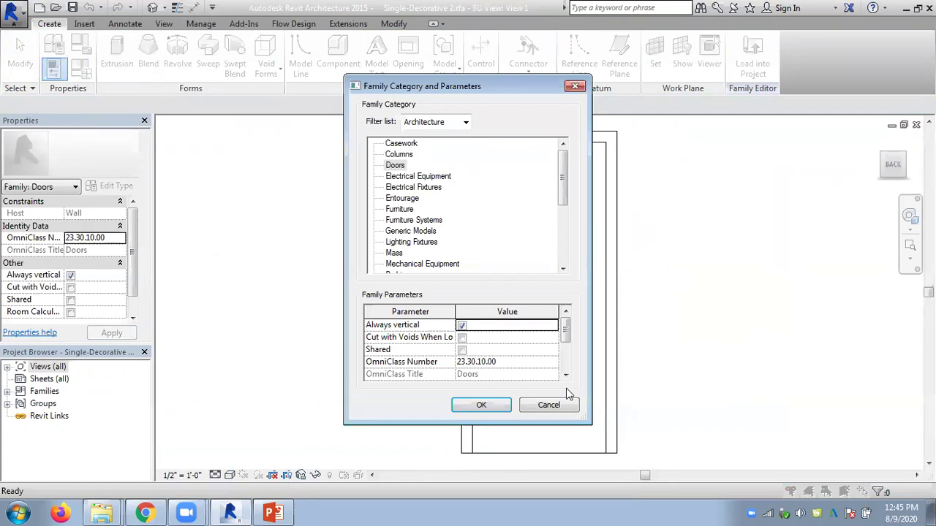
pyautogui.click(554, 406)
pyautogui.press('f')
pyautogui.press('t')
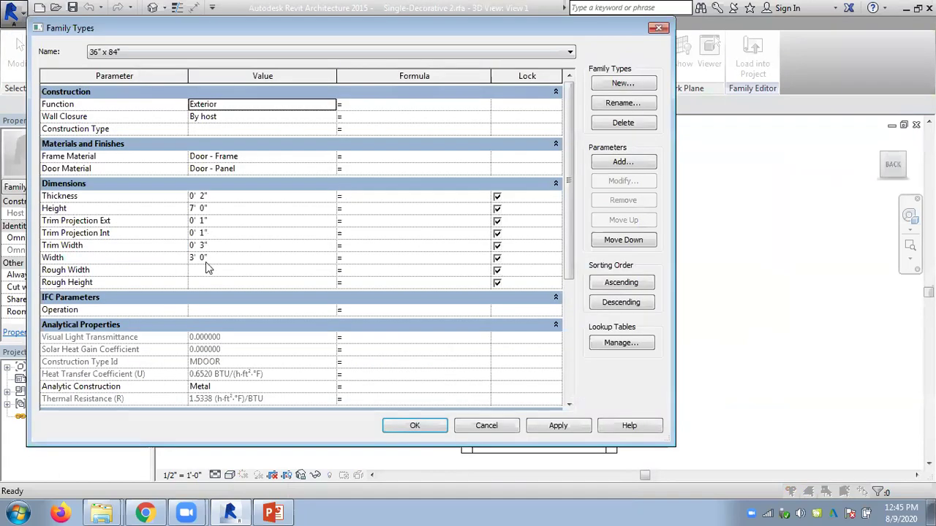
pyautogui.moveTo(567, 267); pyautogui.dragTo(566, 393)
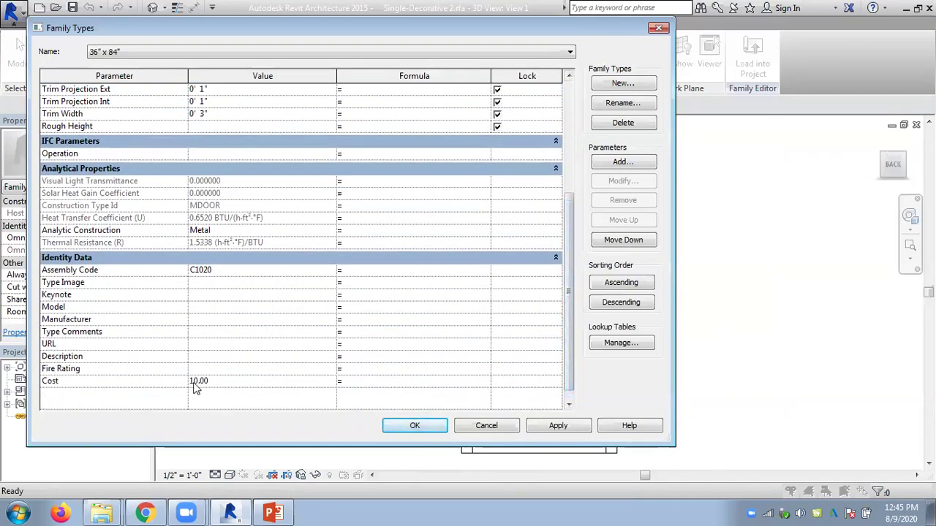
pyautogui.click(554, 258)
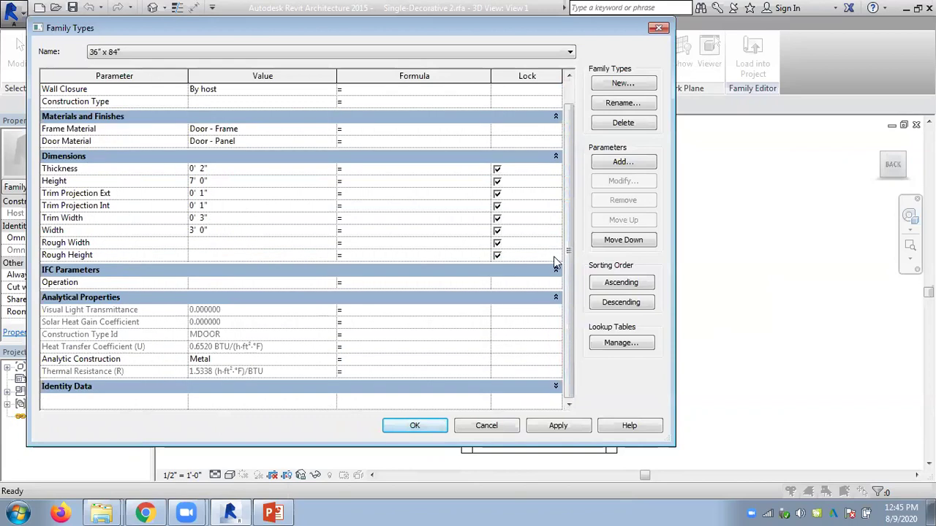
pyautogui.click(556, 387)
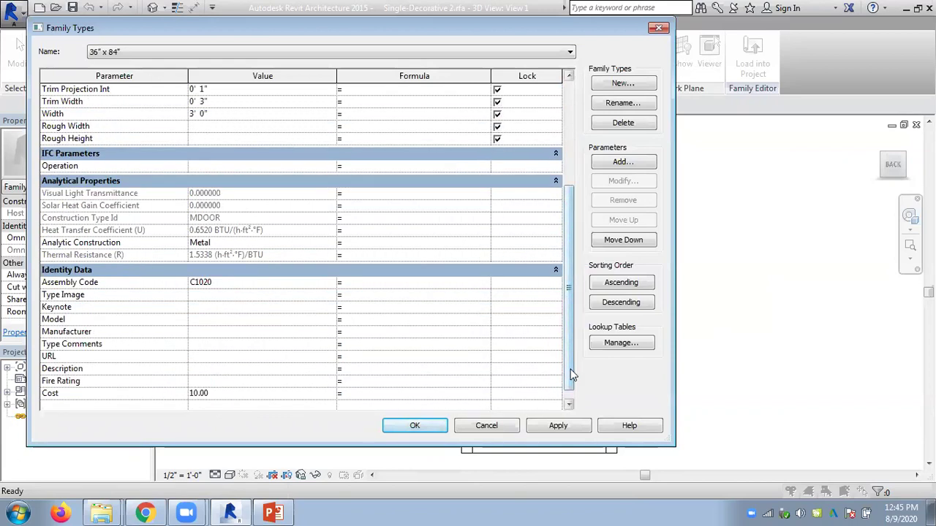
pyautogui.scroll(-1, 568, 391)
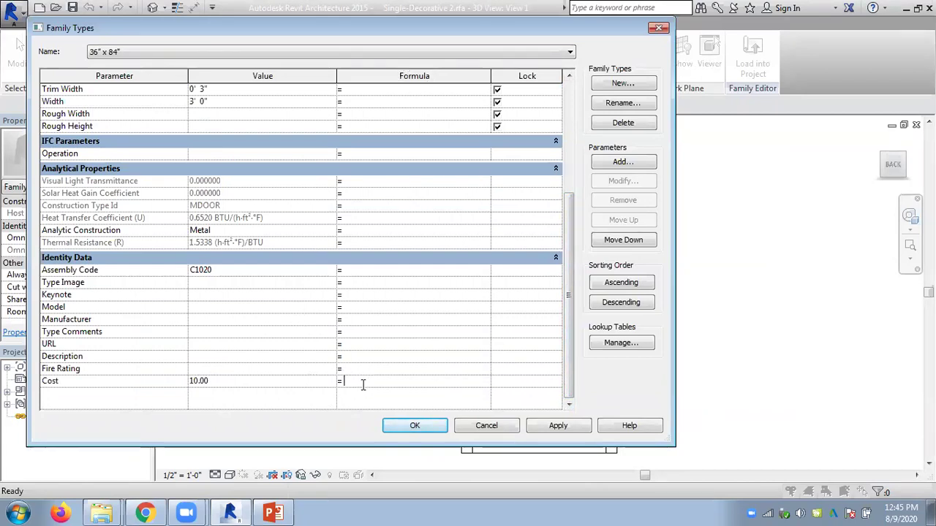
pyautogui.scroll(2, 567, 304)
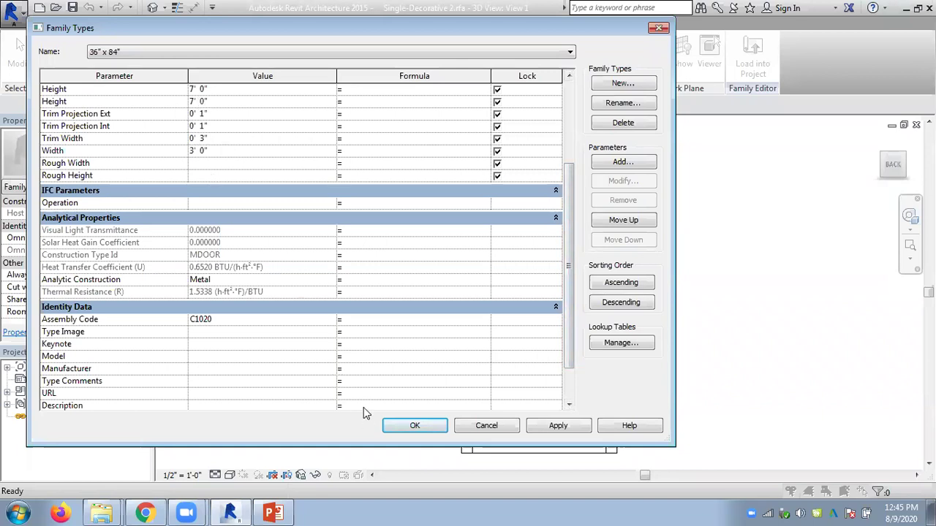
pyautogui.scroll(-1, 569, 333)
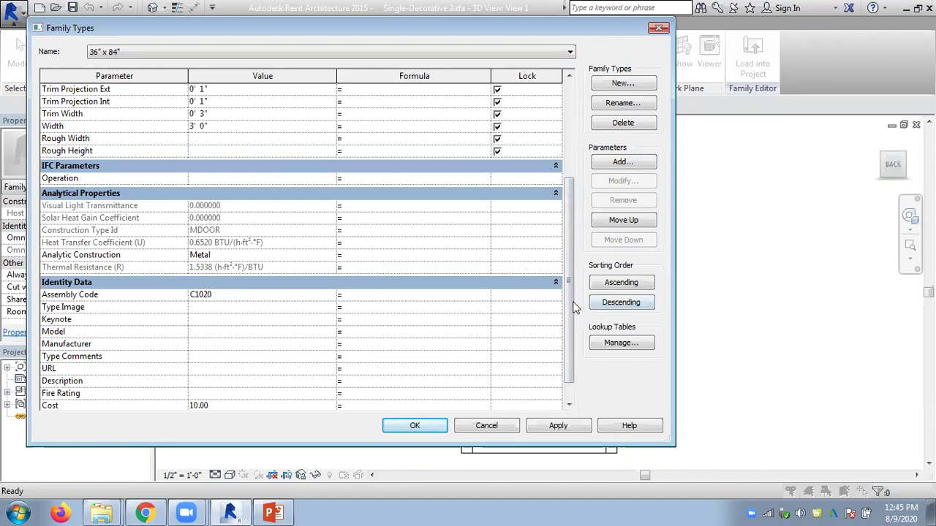
pyautogui.scroll(1, 570, 296)
pyautogui.scroll(-2, 570, 292)
# - Enter the Cost formula (Height*Width)/1 SF*10, correcting the capitalisation after the error
pyautogui.click(414, 378)
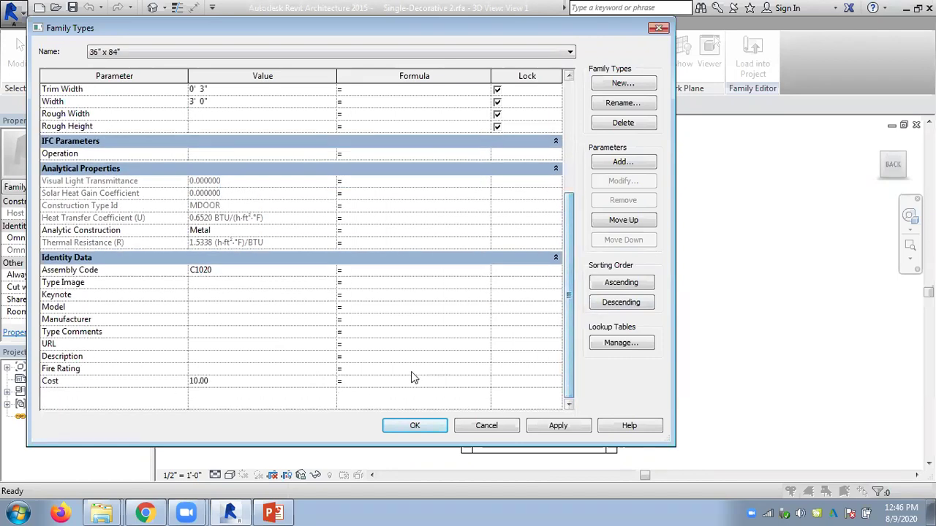
pyautogui.write('height')
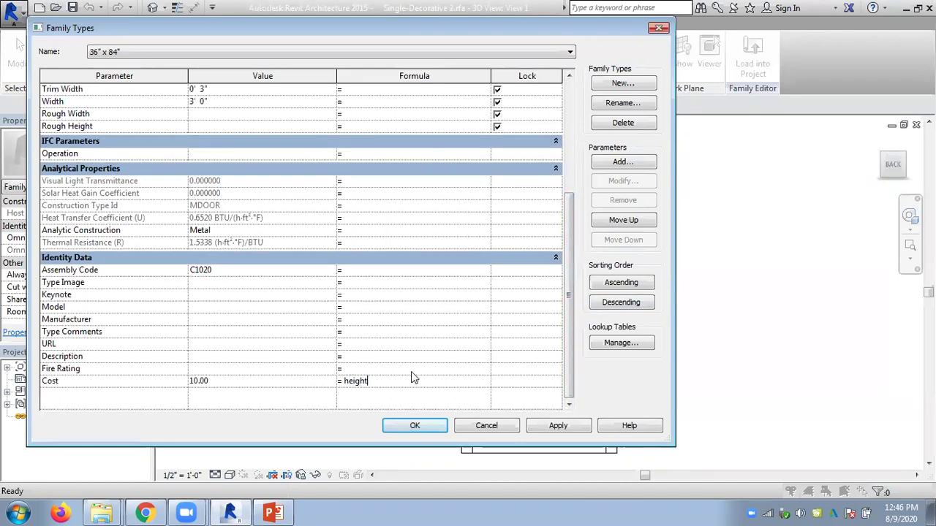
pyautogui.write('*wi')
pyautogui.write('(')
pyautogui.press('Return')
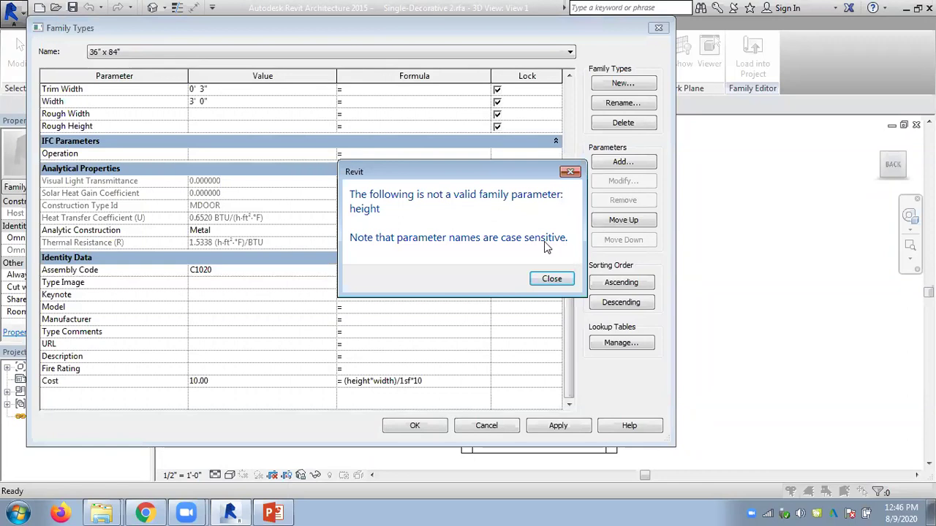
pyautogui.click(552, 279)
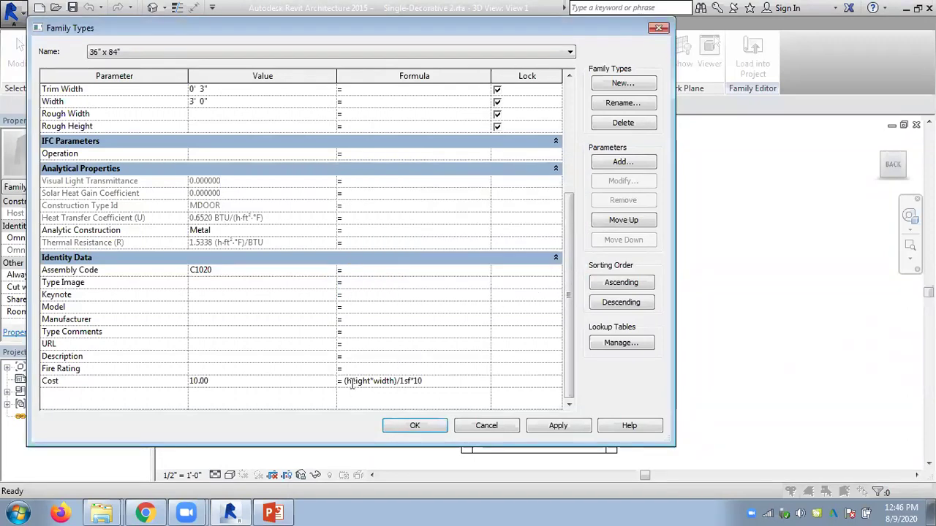
pyautogui.moveTo(351, 381); pyautogui.dragTo(375, 381)
pyautogui.write('H')
pyautogui.write('W')
pyautogui.click(462, 361)
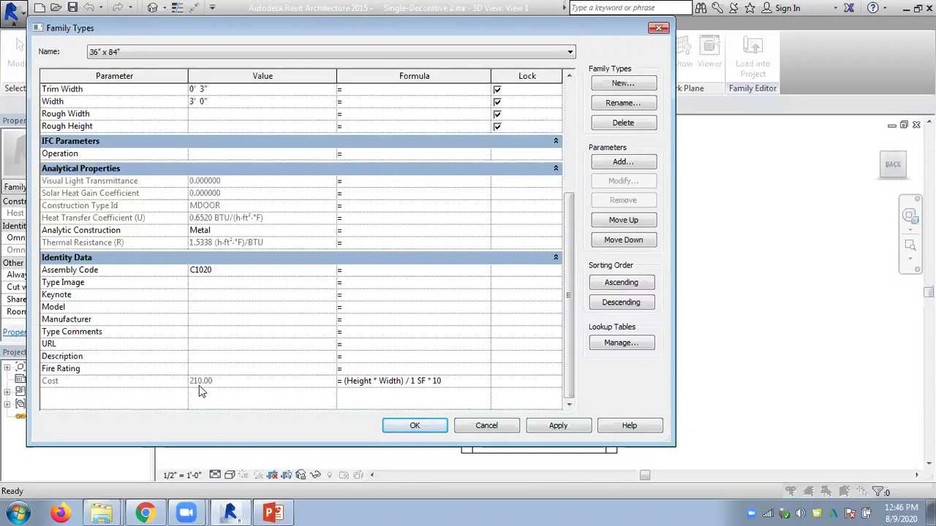
# - Scroll the Family Types list to check that Cost now reads 210.00
pyautogui.moveTo(568, 342); pyautogui.dragTo(583, 318)
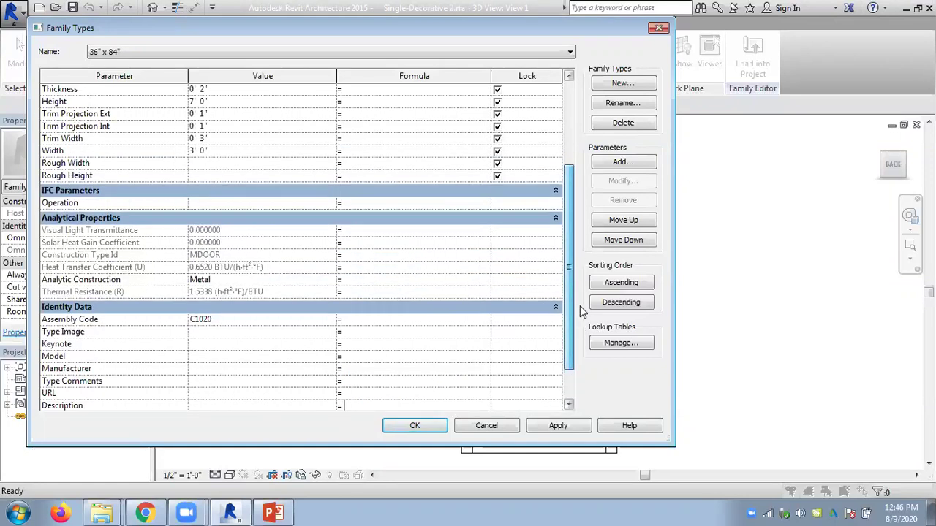
pyautogui.scroll(-1, 578, 313)
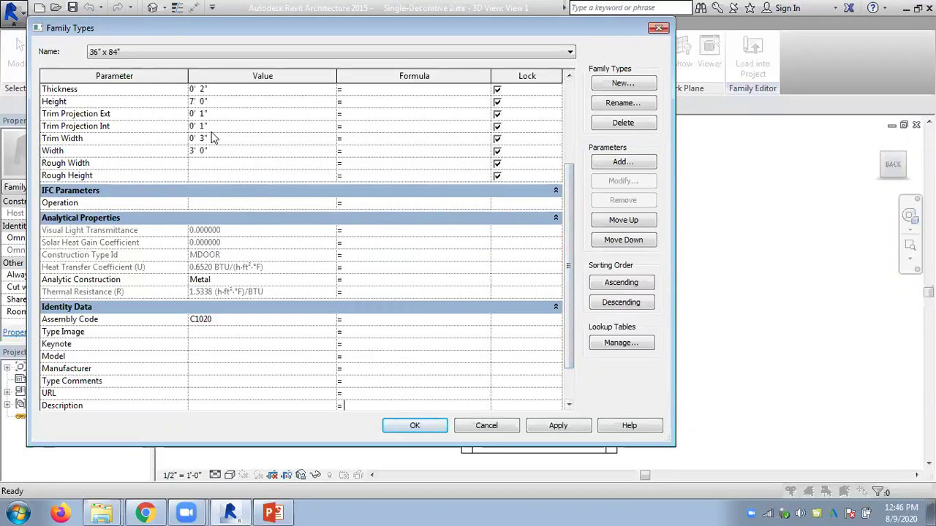
pyautogui.scroll(-2, 555, 278)
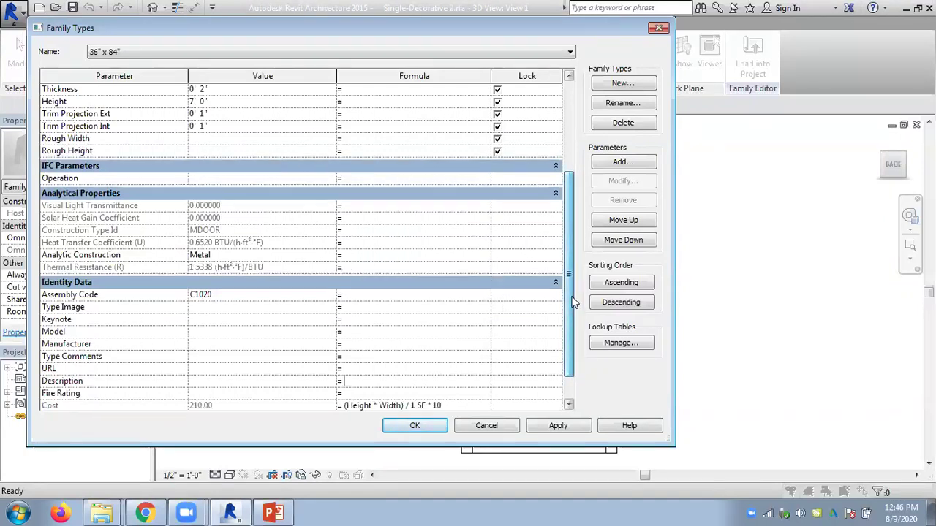
pyautogui.scroll(-2, 574, 297)
pyautogui.click(441, 356)
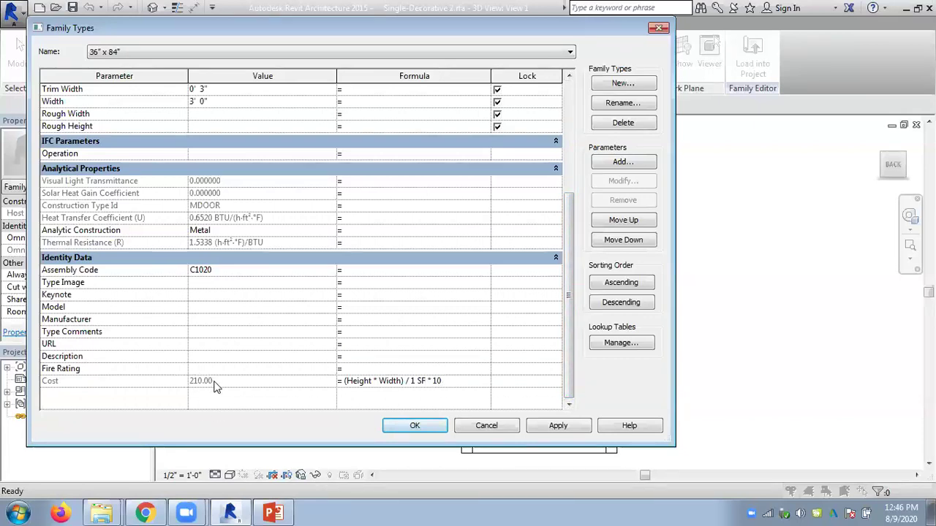
# - Load the edited door family into the project, overwriting the existing version
pyautogui.click(414, 424)
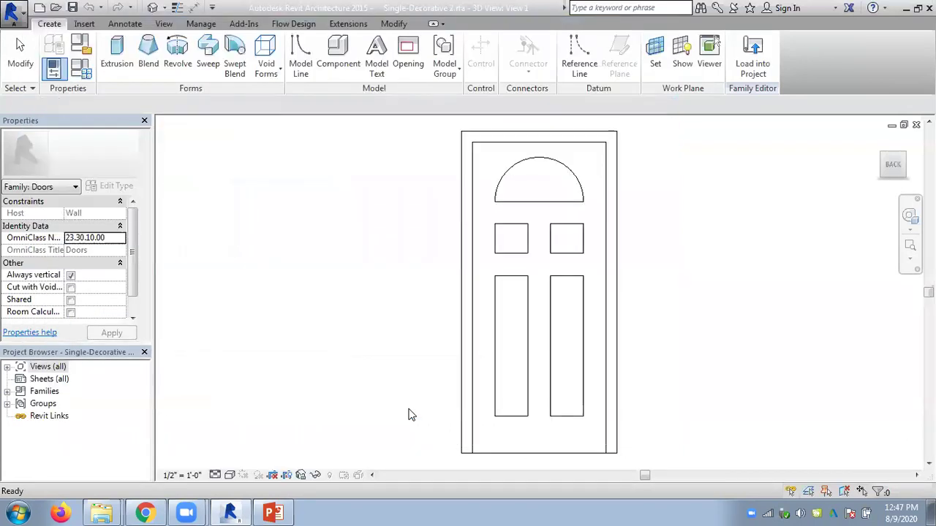
pyautogui.click(748, 73)
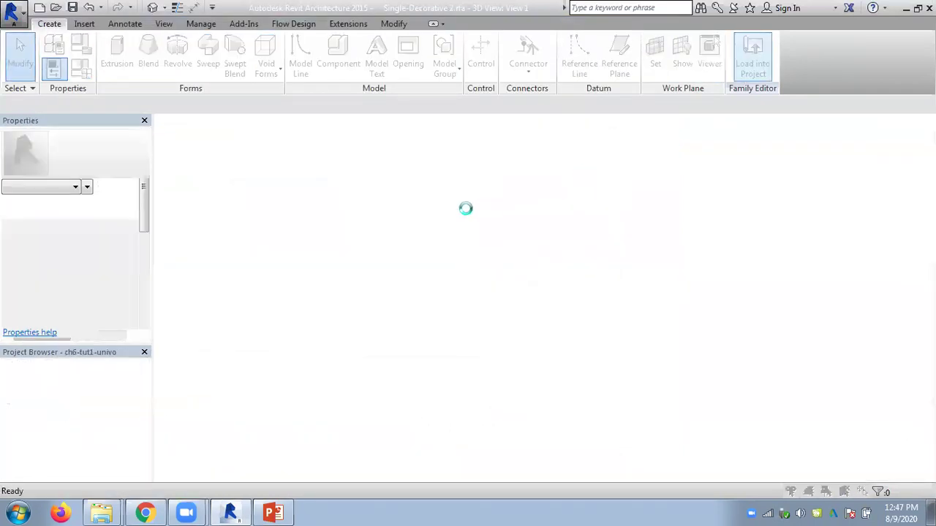
pyautogui.click(414, 229)
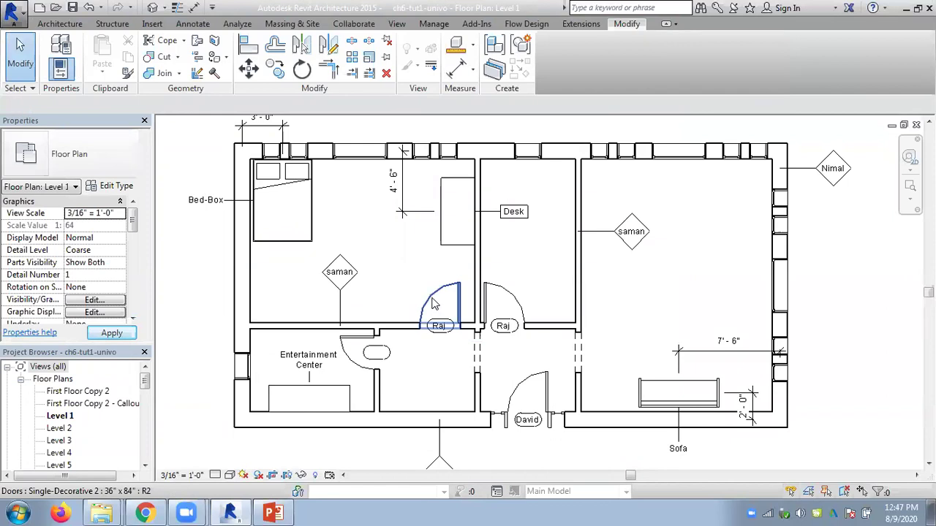
# - Check the bedroom door's type properties show Cost 210.00, then scroll the Project Browser to Schedules/Quantities
pyautogui.click(432, 304)
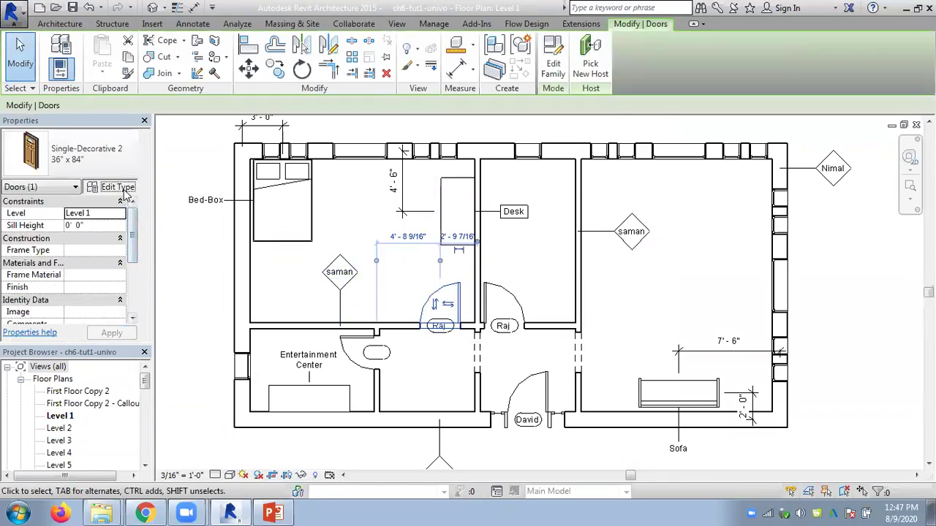
pyautogui.click(124, 192)
pyautogui.moveTo(488, 230); pyautogui.dragTo(463, 367)
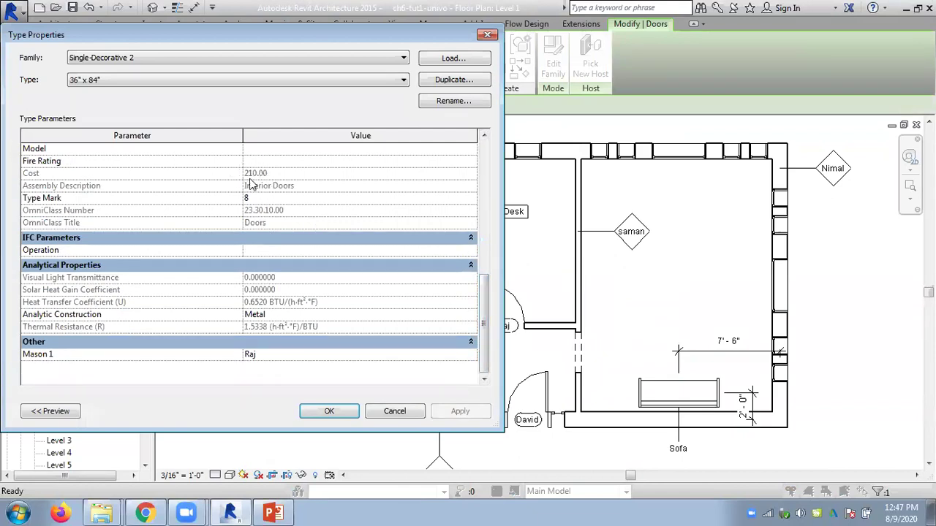
pyautogui.click(320, 411)
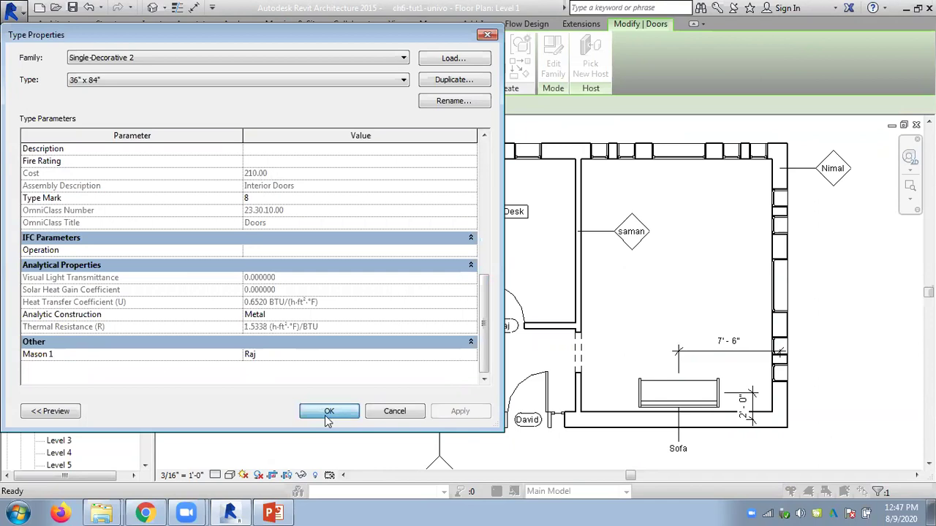
pyautogui.moveTo(144, 399); pyautogui.dragTo(138, 437)
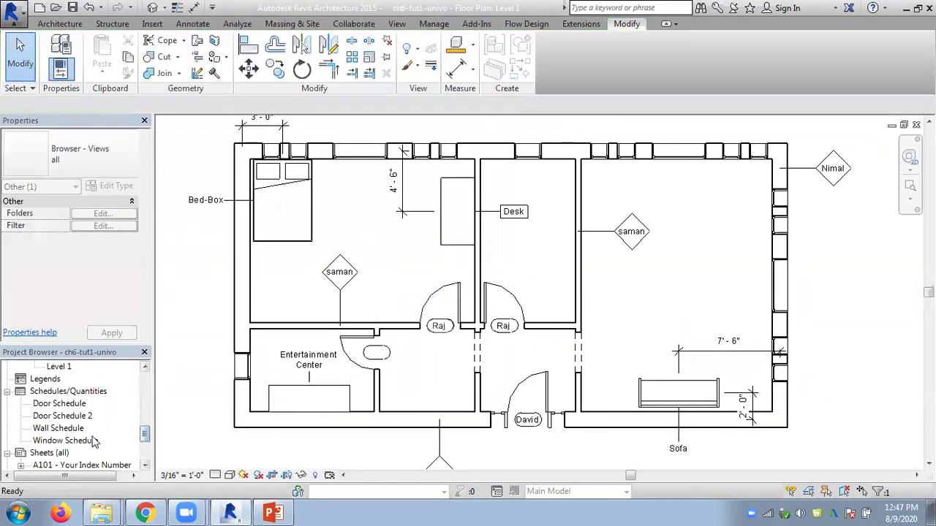
pyautogui.doubleClick(78, 416)
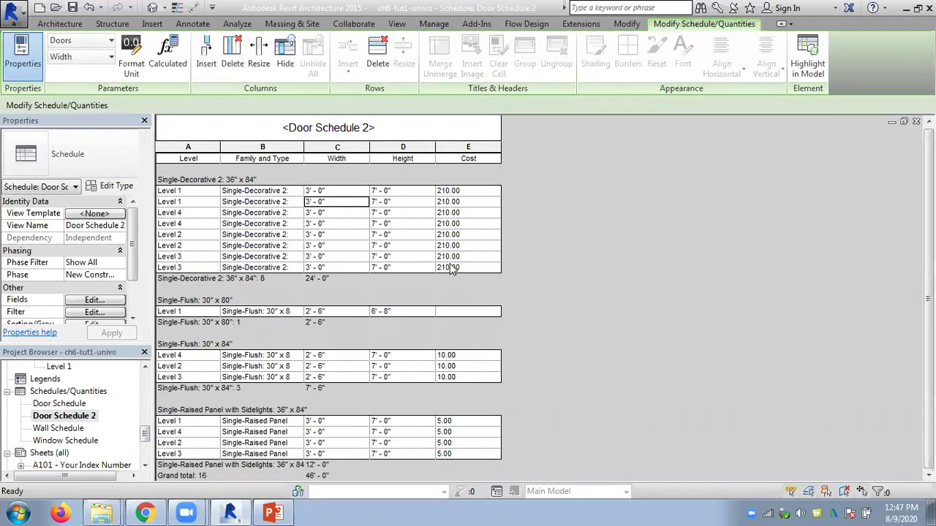
pyautogui.click(95, 300)
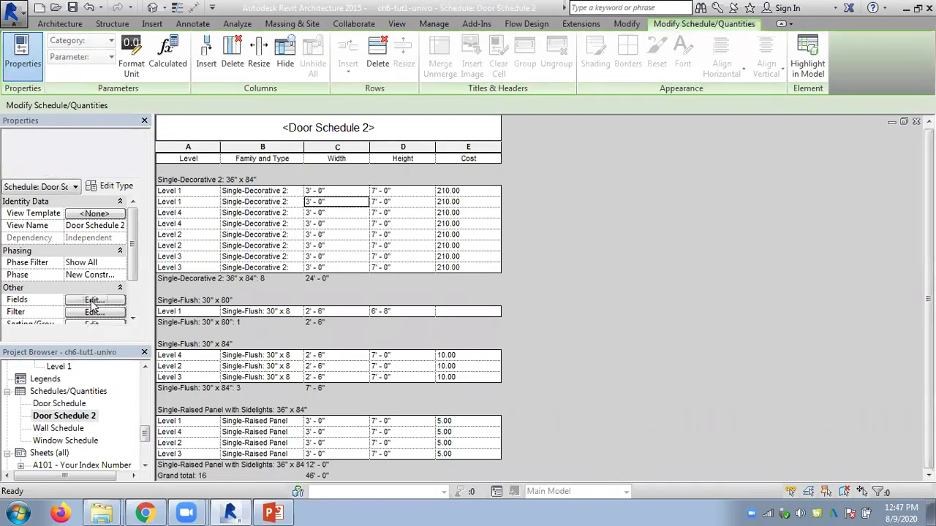
pyautogui.click(794, 152)
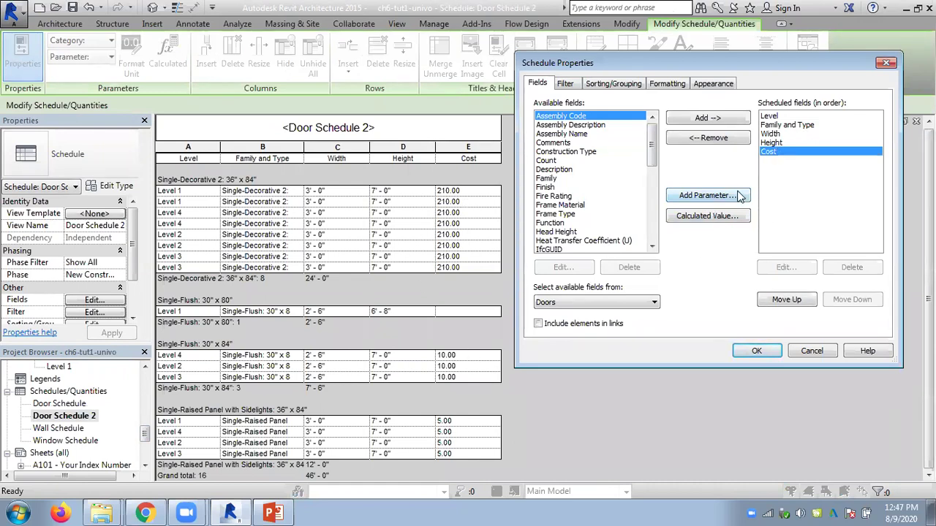
pyautogui.click(814, 351)
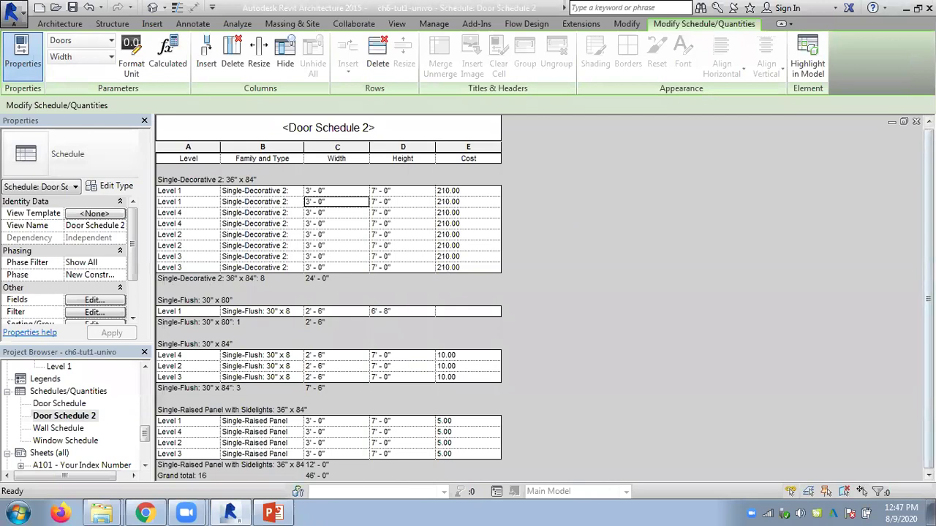
pyautogui.click(916, 121)
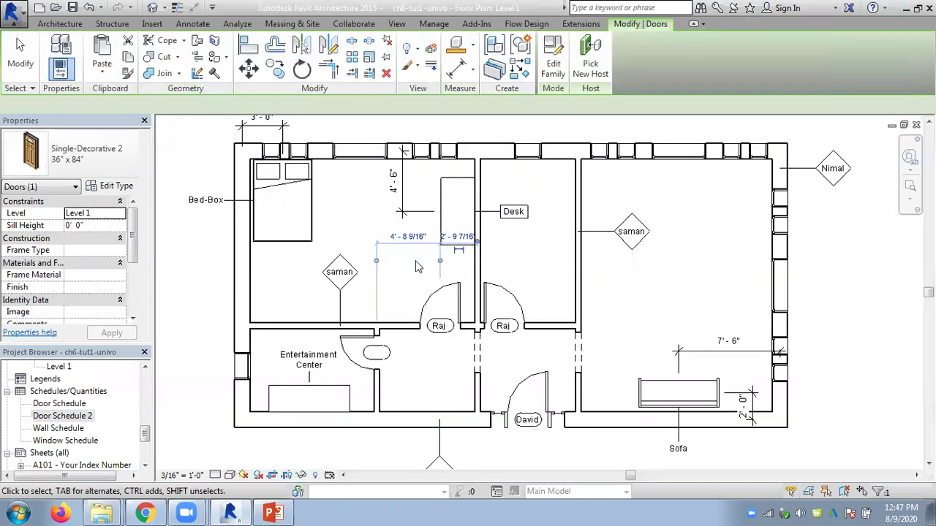
pyautogui.click(191, 272)
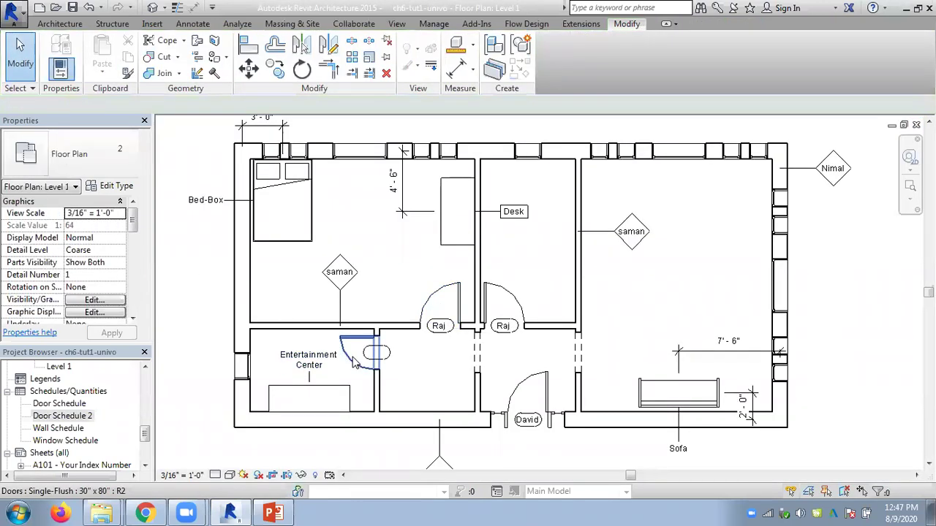
pyautogui.click(539, 383)
pyautogui.click(111, 186)
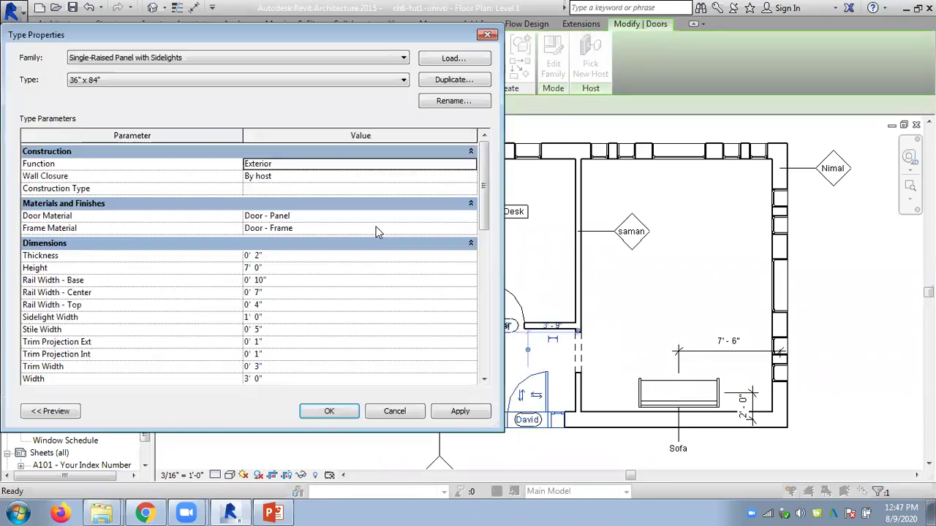
pyautogui.moveTo(483, 219); pyautogui.dragTo(486, 338)
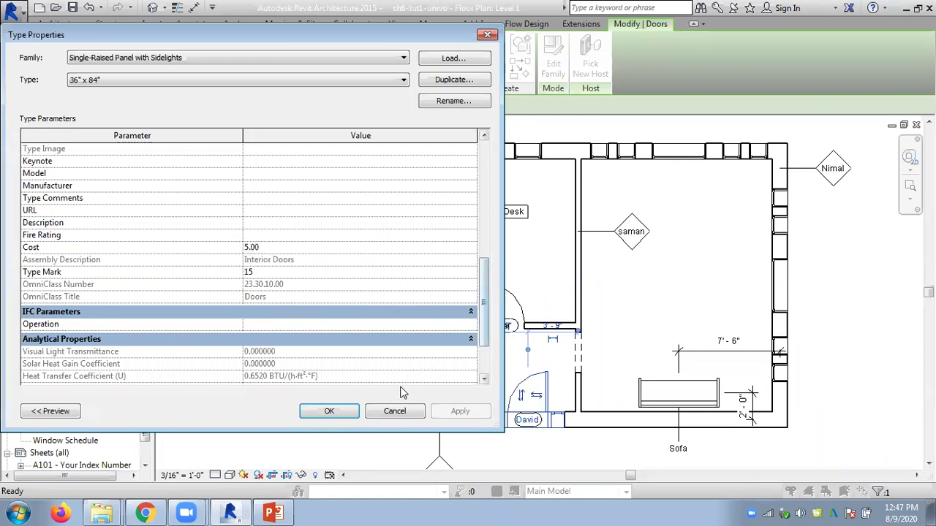
pyautogui.click(394, 411)
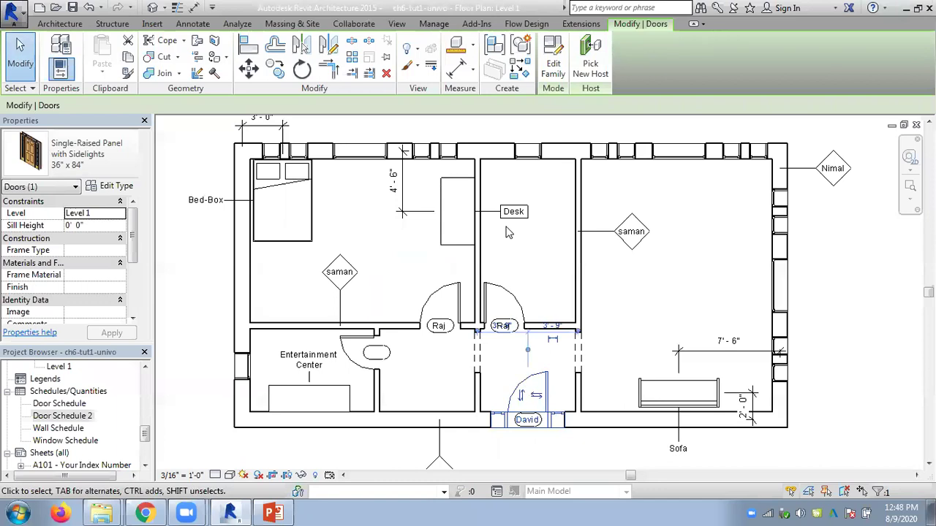
# - Open the sidelight door family and its Family Types, starting an edit of the Cost formula
pyautogui.click(554, 69)
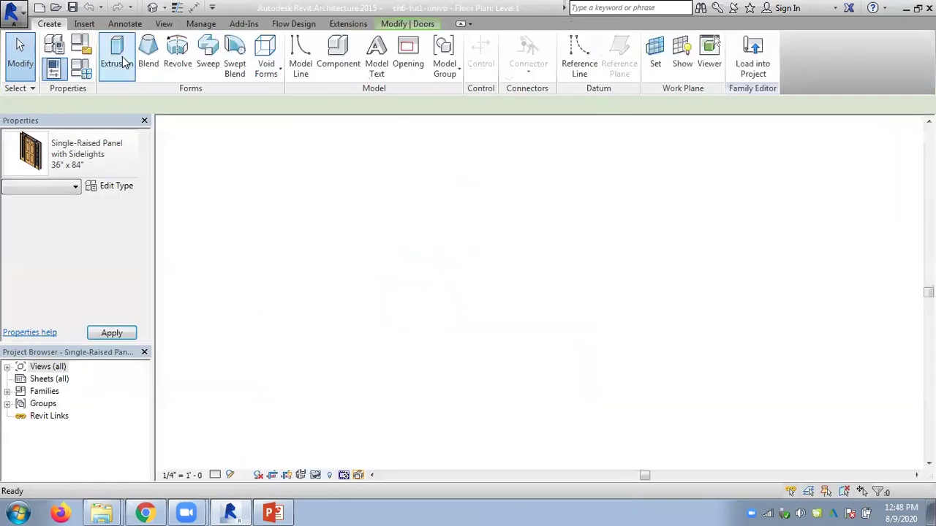
pyautogui.click(82, 68)
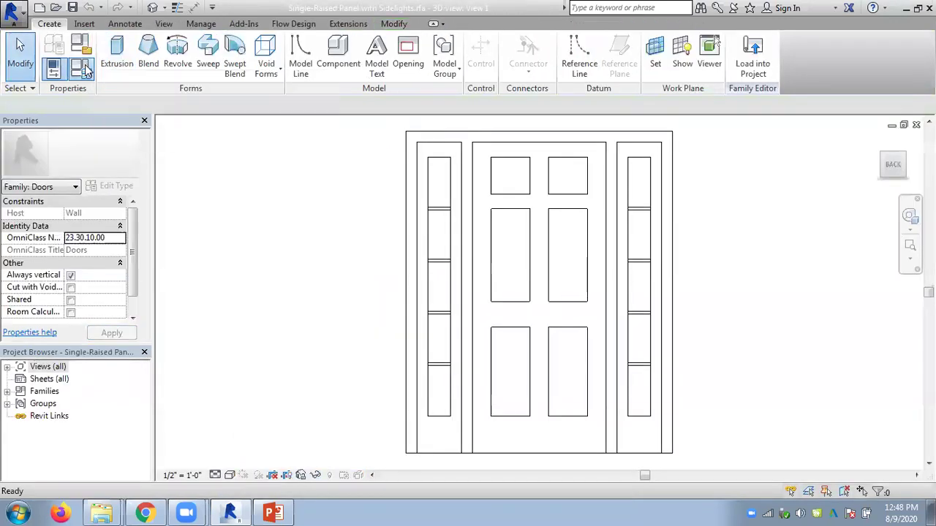
pyautogui.moveTo(571, 252)
pyautogui.mouseDown()
pyautogui.moveTo(569, 381)
pyautogui.moveTo(569, 299)
pyautogui.mouseUp()
pyautogui.click(360, 393)
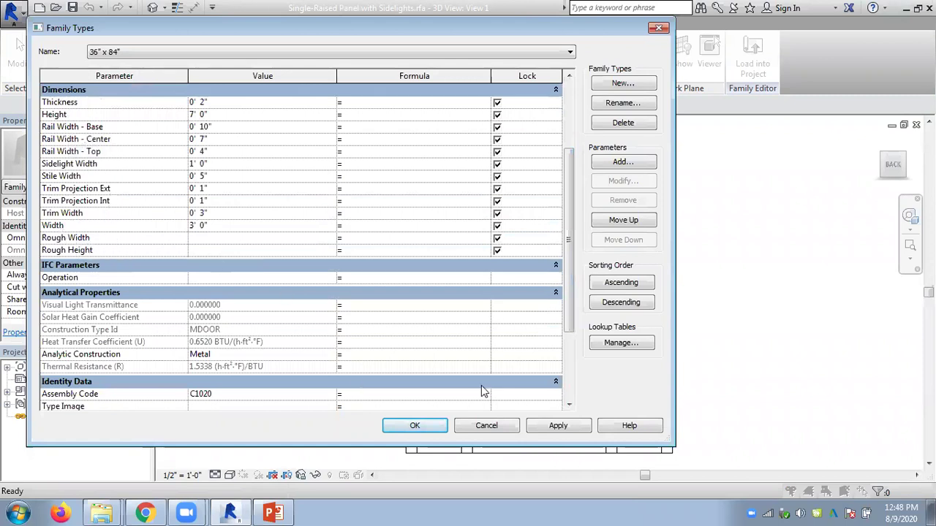
# - Enter Cost formula (Height*Width*Thickness)/1 CF*10, fixing the invalid-parameter error
pyautogui.moveTo(570, 316); pyautogui.dragTo(569, 375)
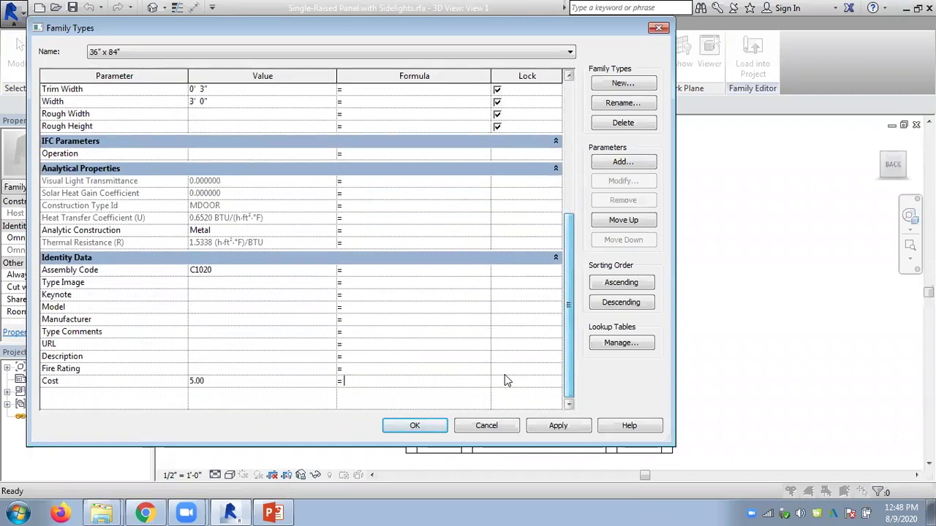
pyautogui.write('Height')
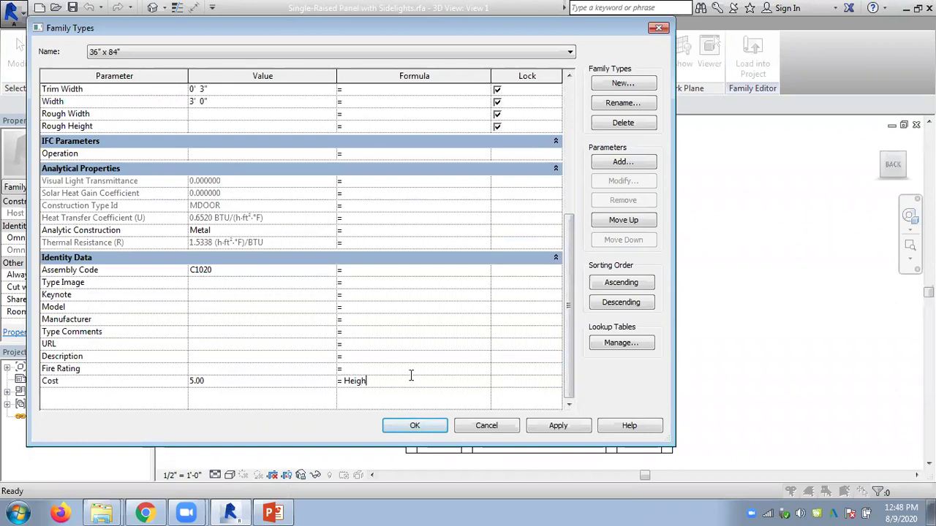
pyautogui.write('*')
pyautogui.write('(')
pyautogui.write('*10')
pyautogui.click(467, 346)
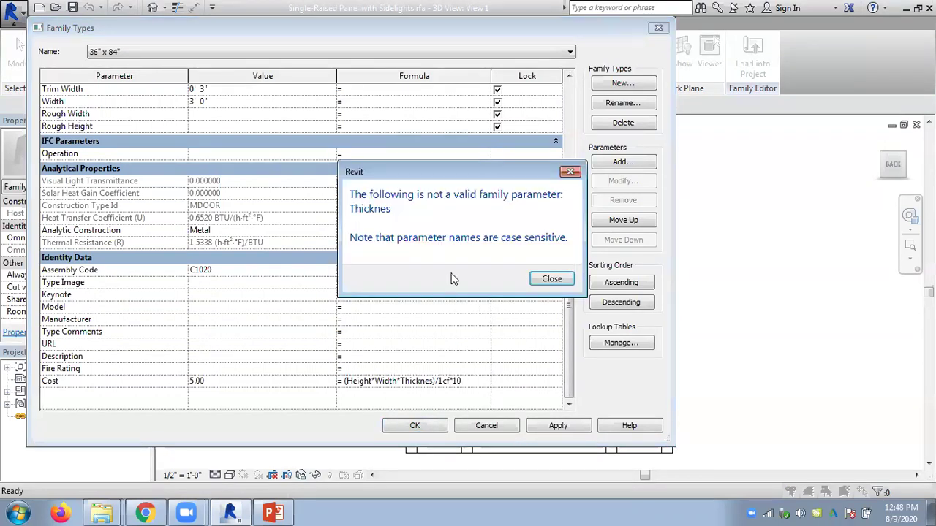
pyautogui.click(554, 280)
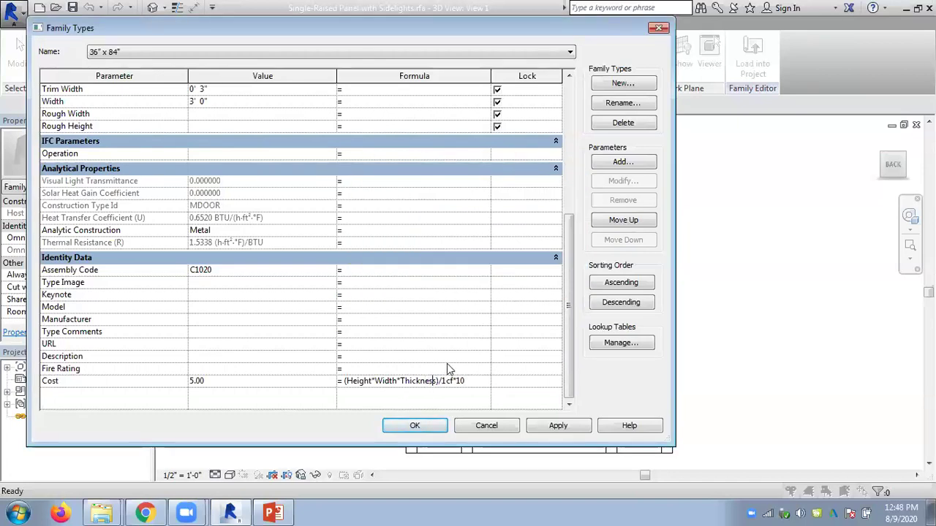
pyautogui.click(447, 367)
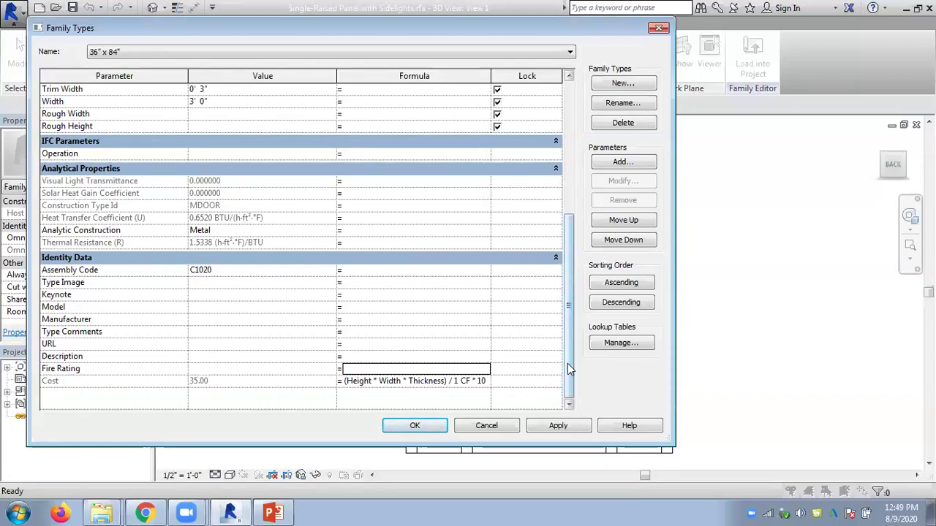
# - Review the resulting Cost of 35.00 and confirm the Family Types changes
pyautogui.scroll(5, 568, 364)
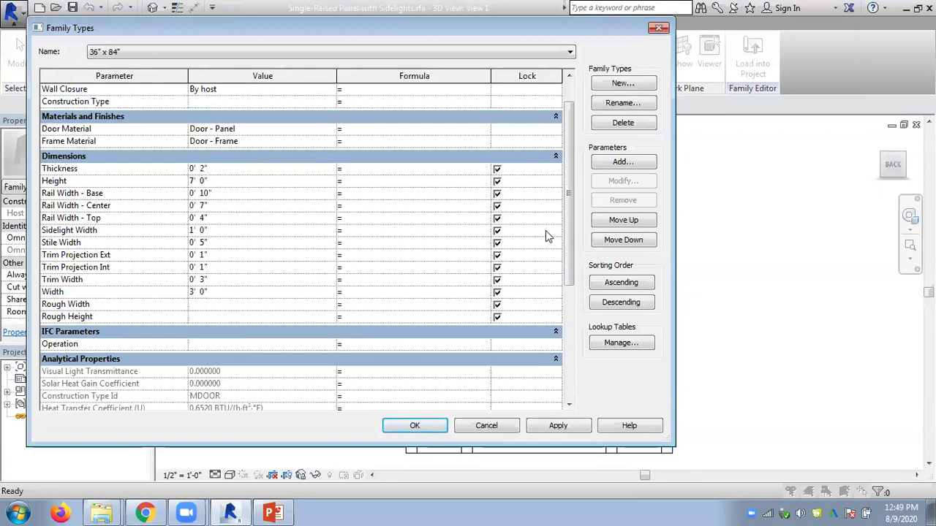
pyautogui.moveTo(571, 247); pyautogui.dragTo(587, 364)
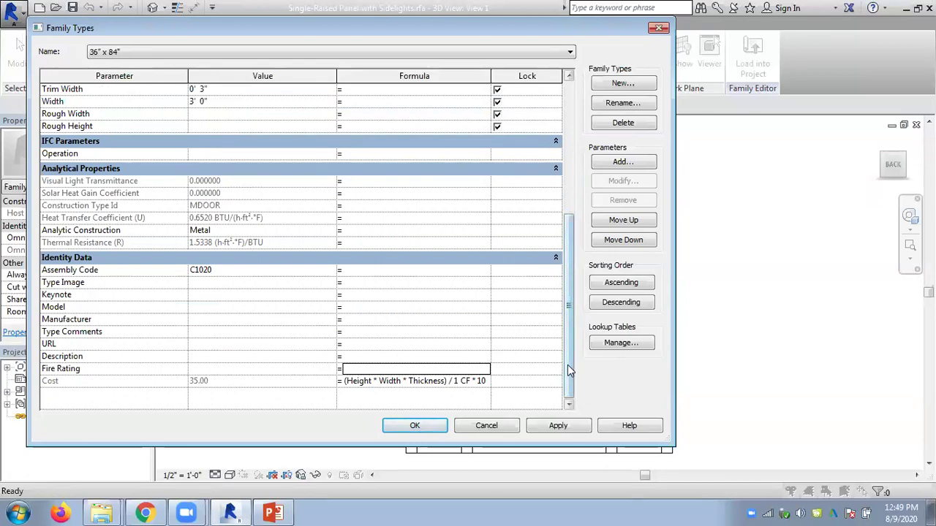
pyautogui.moveTo(568, 364)
pyautogui.mouseDown()
pyautogui.moveTo(575, 256)
pyautogui.moveTo(512, 389)
pyautogui.mouseUp()
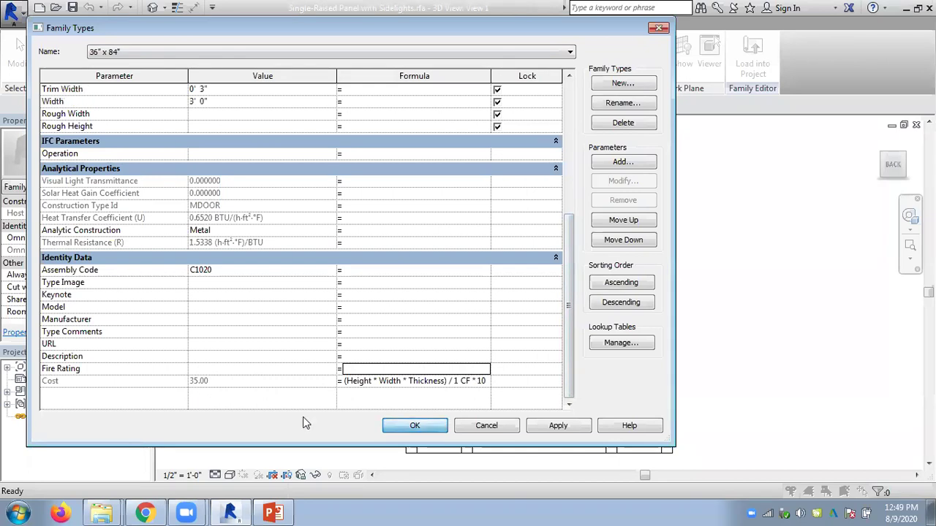
pyautogui.press('Return')
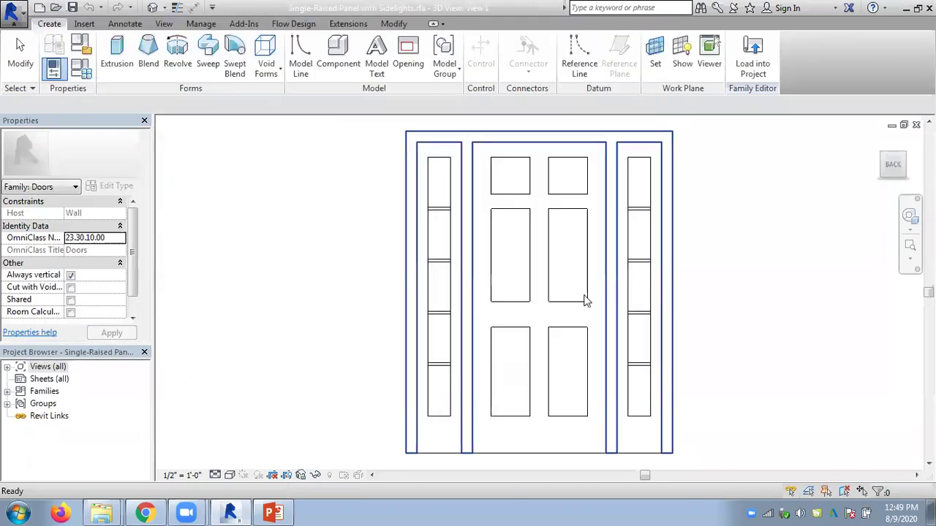
# - Load the edited sidelight family into ch6-tut1-univo.rvt, replacing the existing version
pyautogui.click(739, 77)
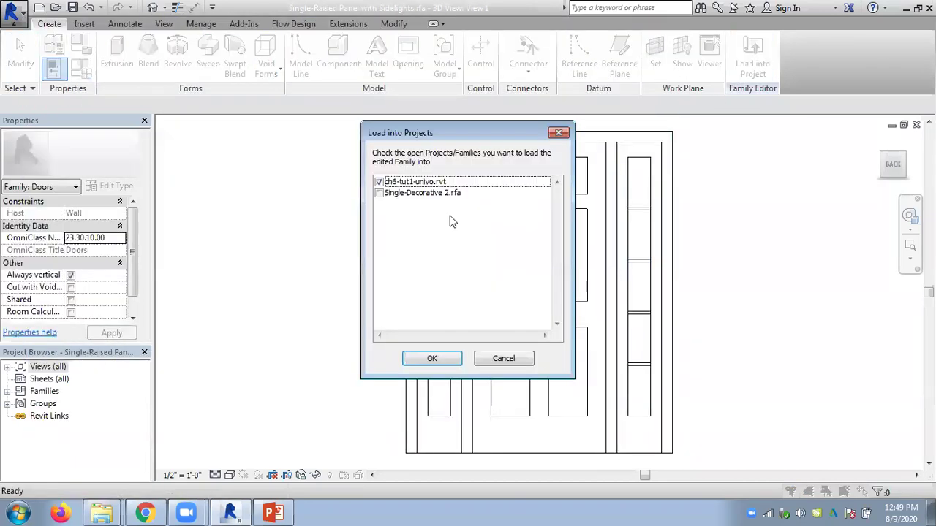
pyautogui.click(431, 357)
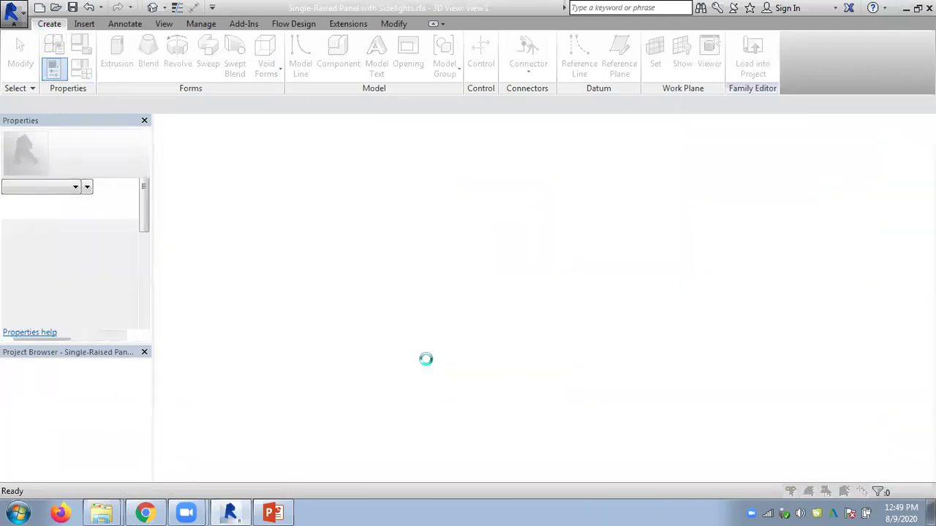
pyautogui.click(377, 229)
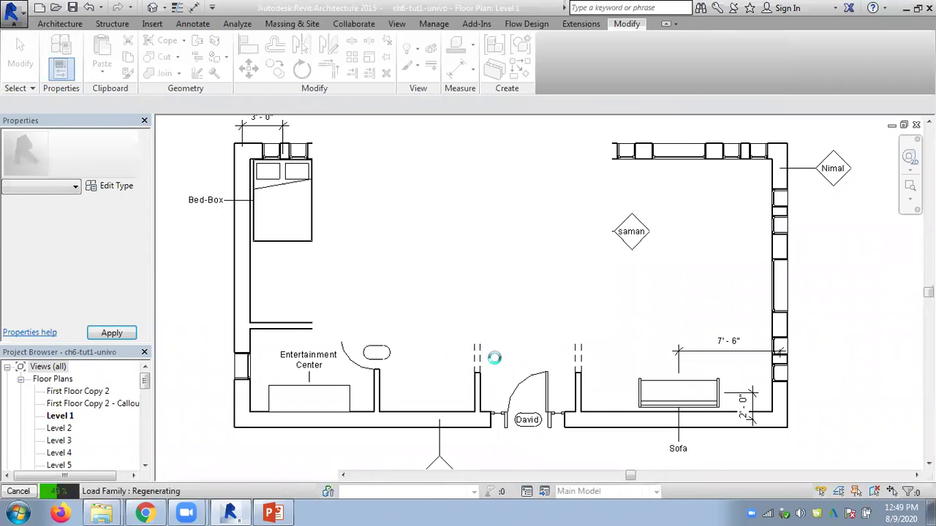
# - Check a door's type properties show Cost 35.00, then scroll the Project Browser down
pyautogui.click(514, 393)
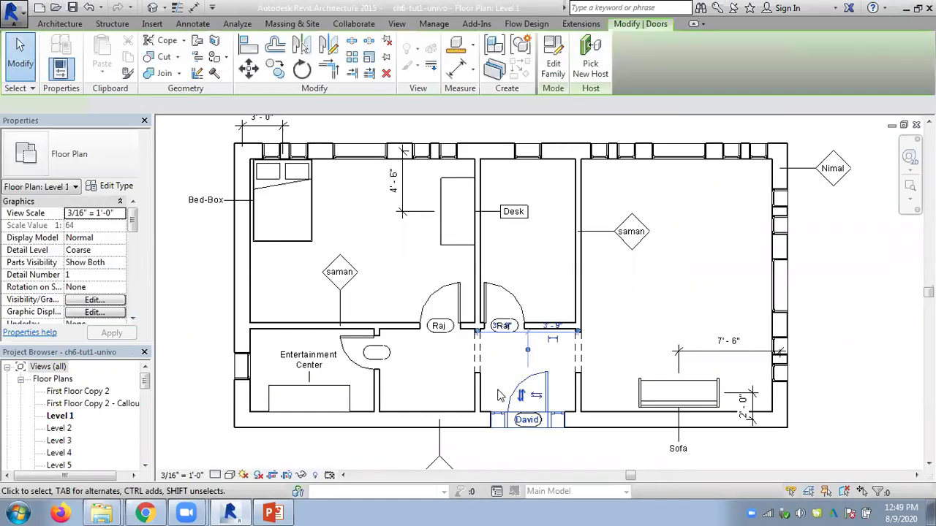
pyautogui.click(117, 186)
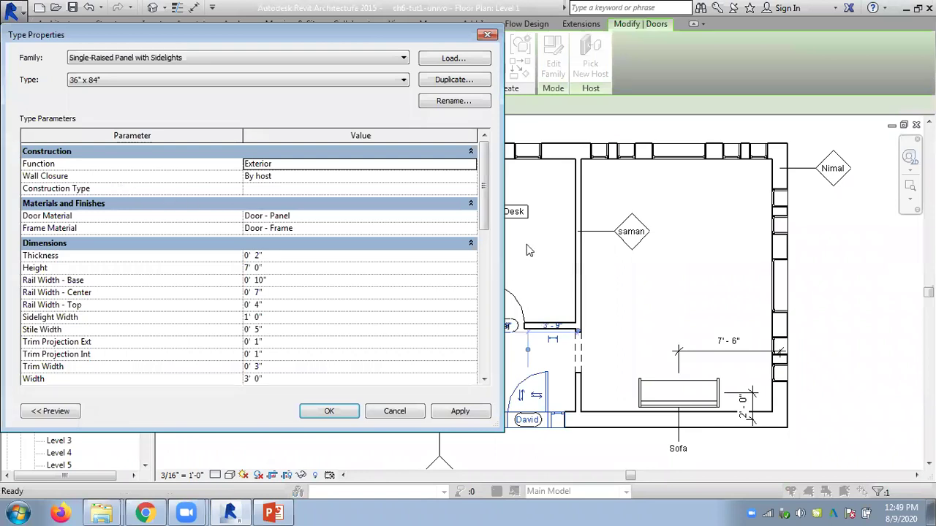
pyautogui.moveTo(488, 222); pyautogui.dragTo(462, 355)
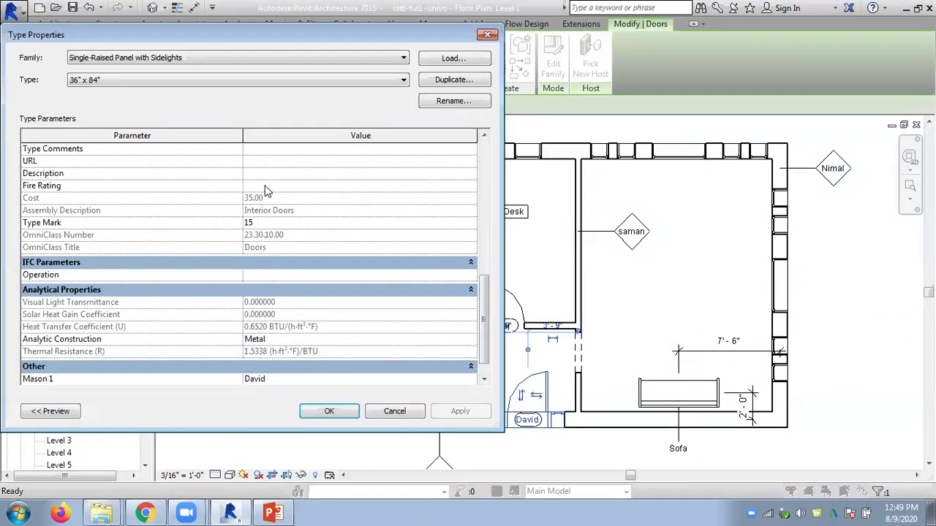
pyautogui.click(390, 413)
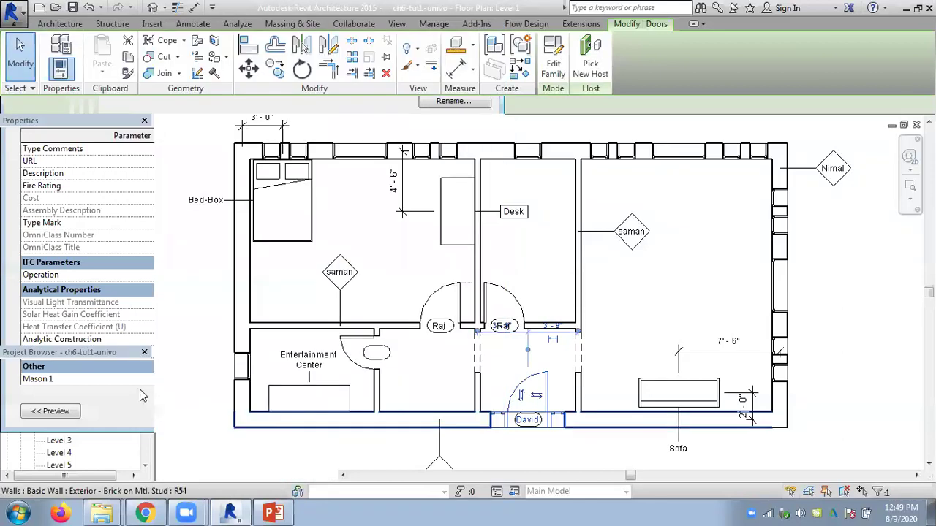
pyautogui.scroll(-5, 145, 430)
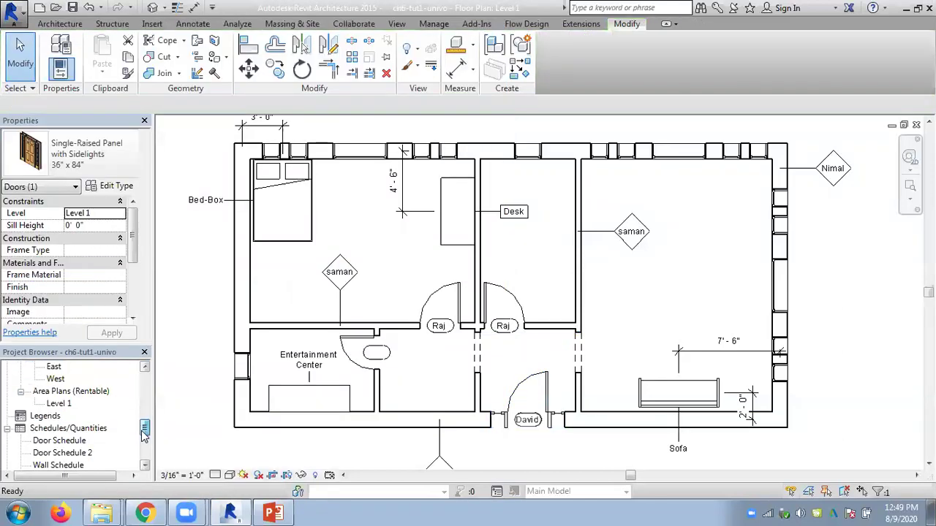
pyautogui.click(62, 416)
pyautogui.doubleClick(86, 416)
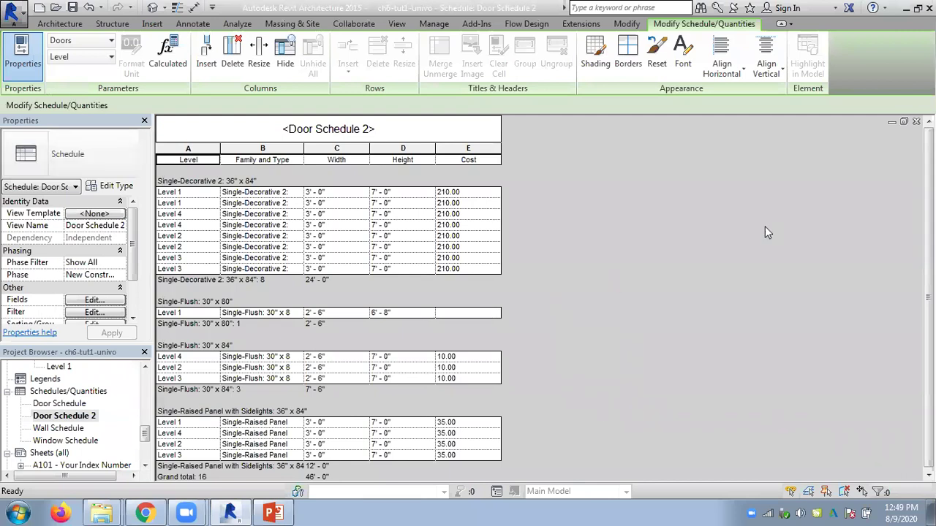
pyautogui.click(916, 121)
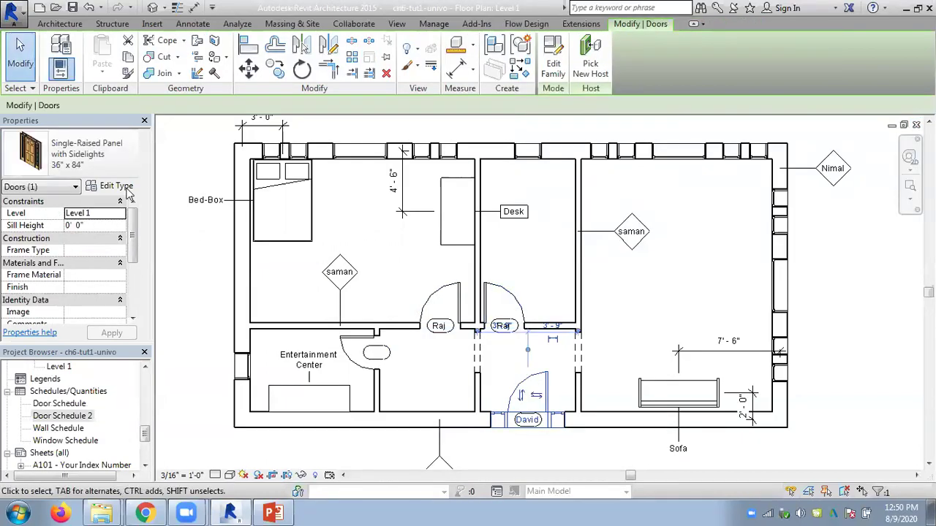
# - Reopen the sidelight door family and scroll Family Types down to the Cost row (35.00)
pyautogui.click(549, 72)
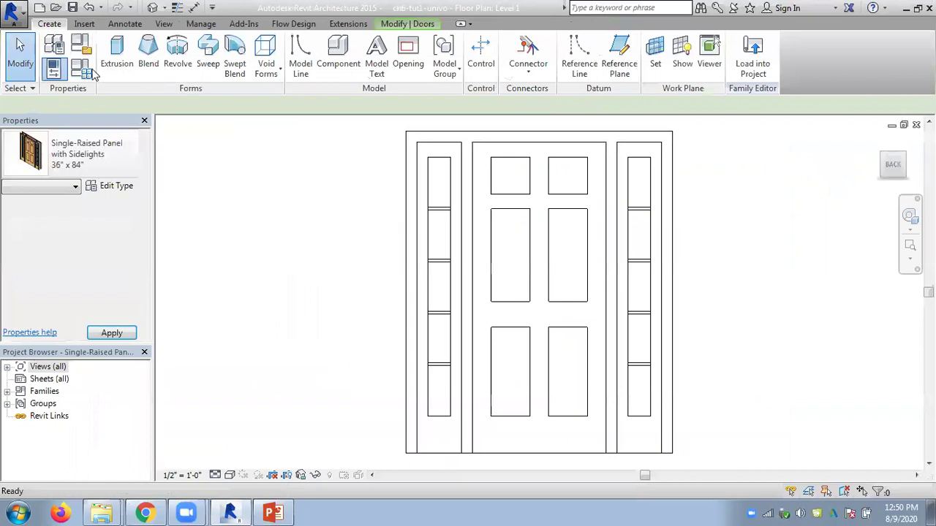
pyautogui.press('f')
pyautogui.press('t')
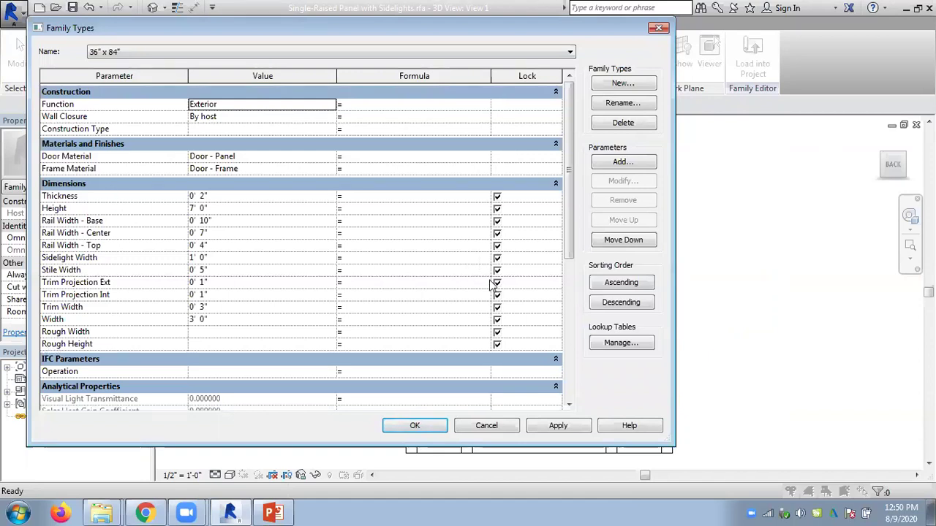
pyautogui.scroll(-3, 570, 245)
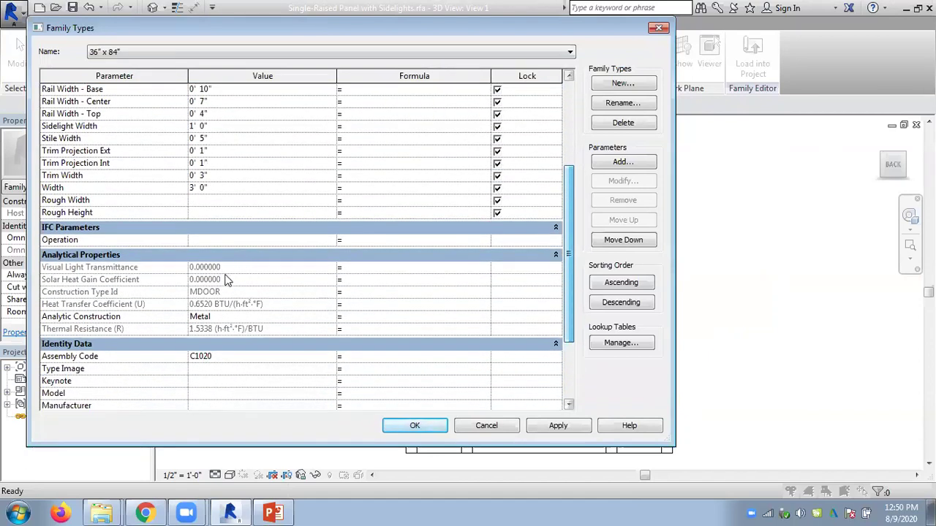
pyautogui.scroll(-1, 227, 280)
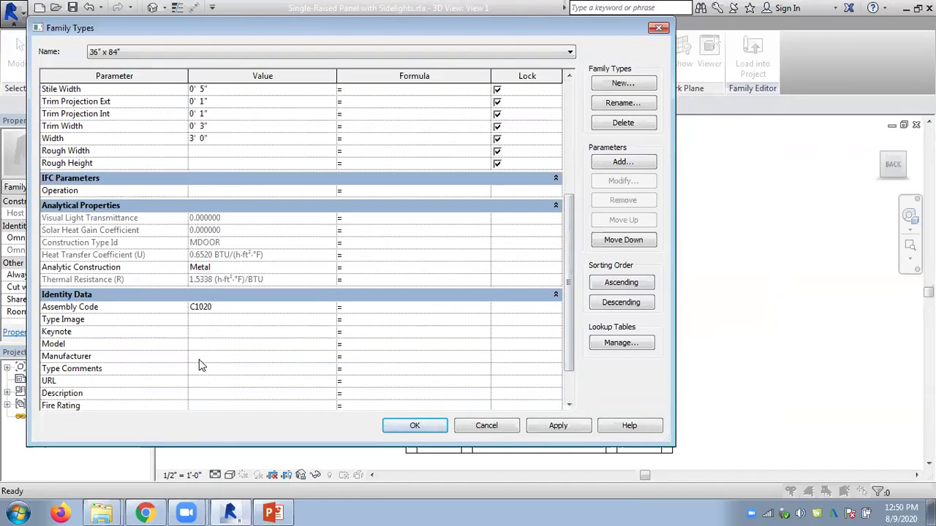
pyautogui.scroll(-1, 568, 359)
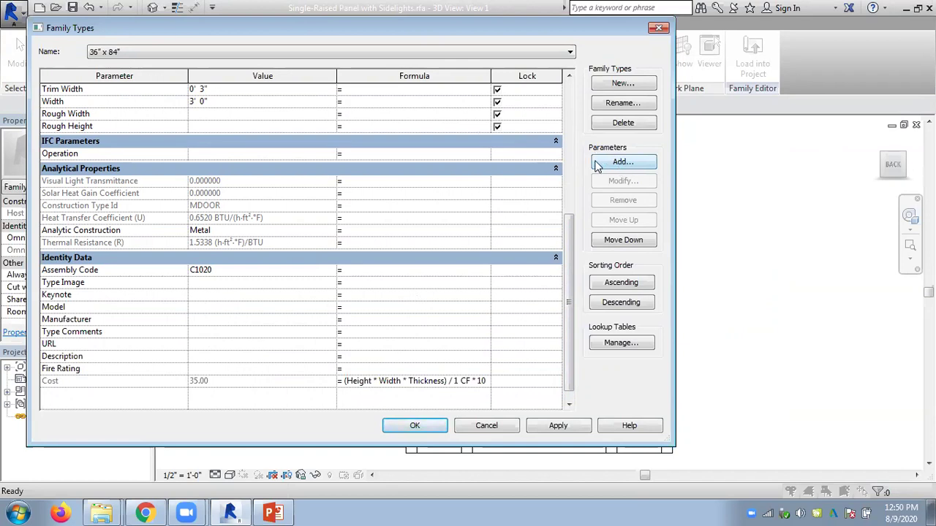
# - Browse the shared-parameter dialogs (Add, Shared, Select, Edit, New), then cancel out without adding anything
pyautogui.click(619, 167)
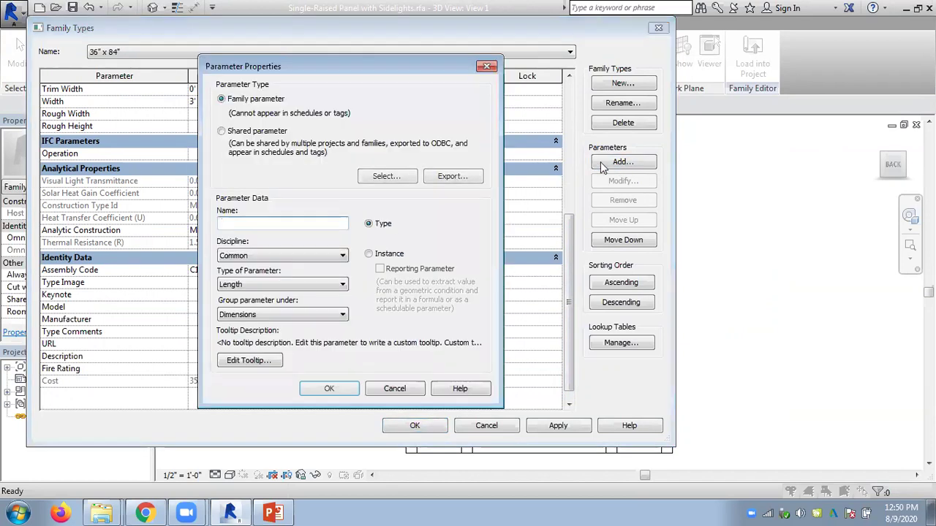
pyautogui.click(256, 132)
pyautogui.click(386, 177)
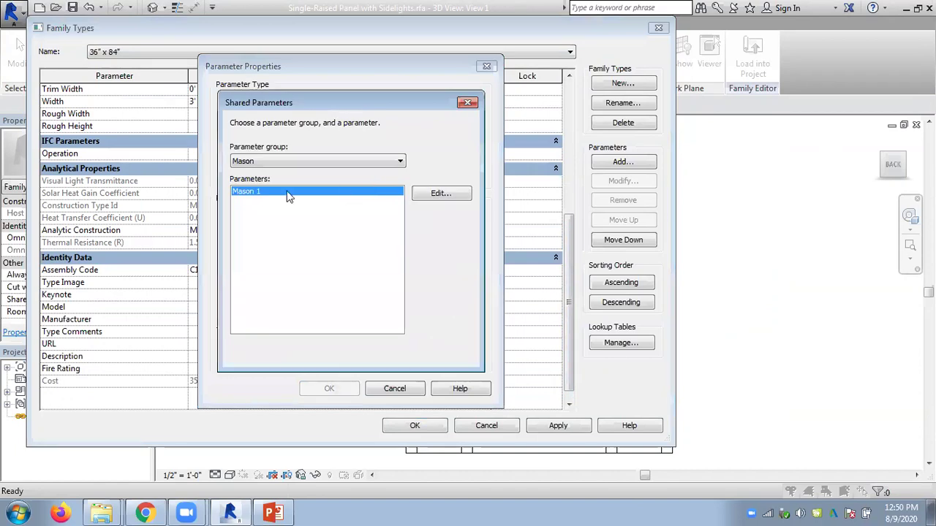
pyautogui.click(447, 194)
pyautogui.click(439, 204)
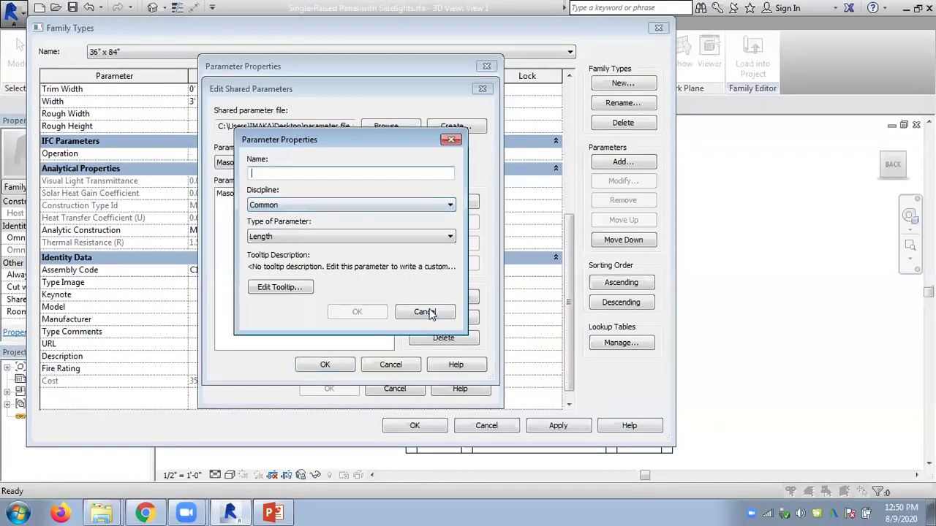
pyautogui.click(423, 312)
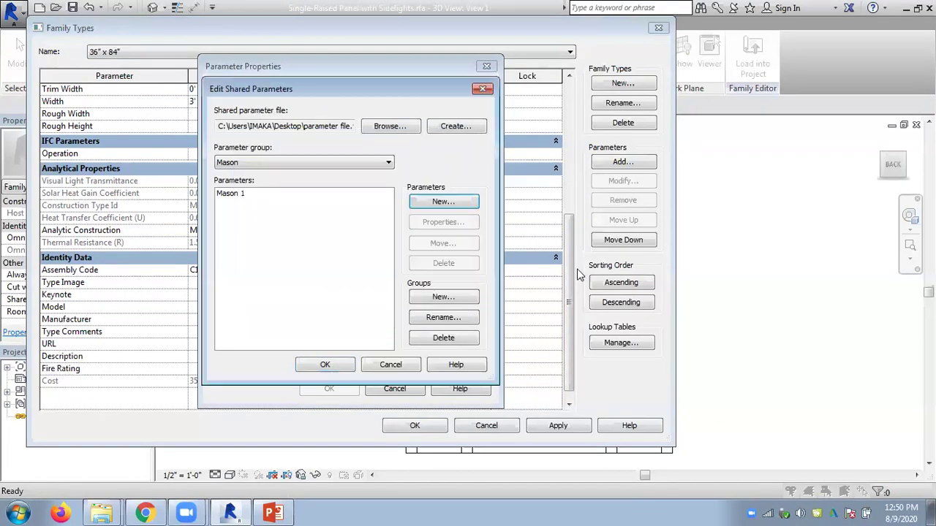
pyautogui.click(404, 369)
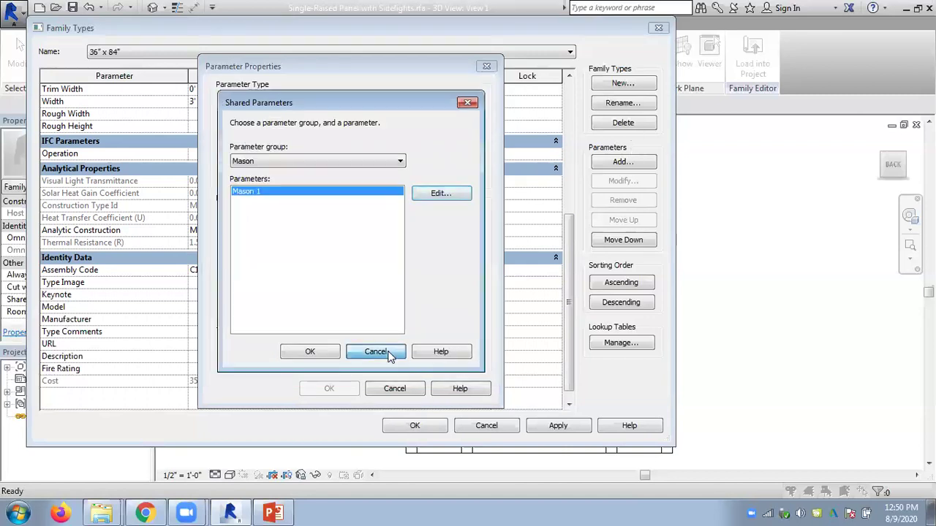
pyautogui.click(390, 355)
pyautogui.click(399, 389)
pyautogui.click(487, 425)
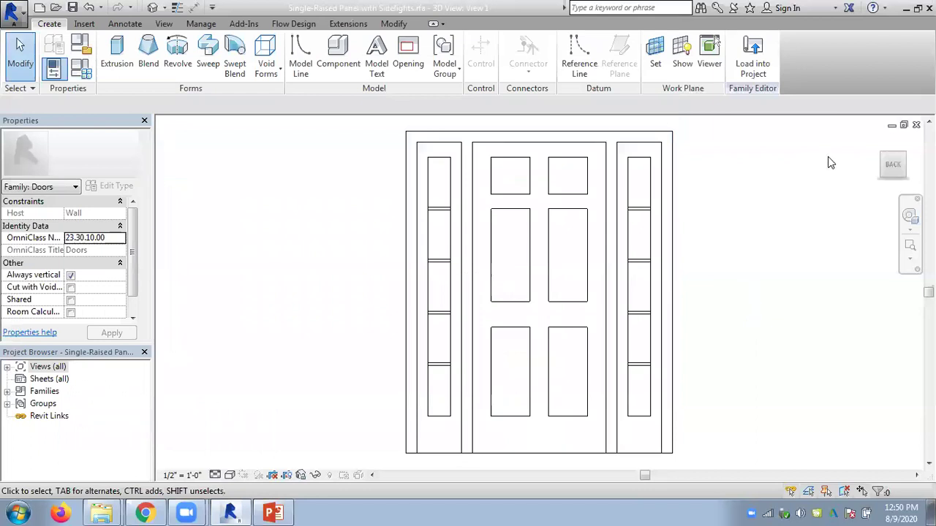
# - Close the door family discarding changes, and open Door Schedule 2 from the Project Browser
pyautogui.click(917, 124)
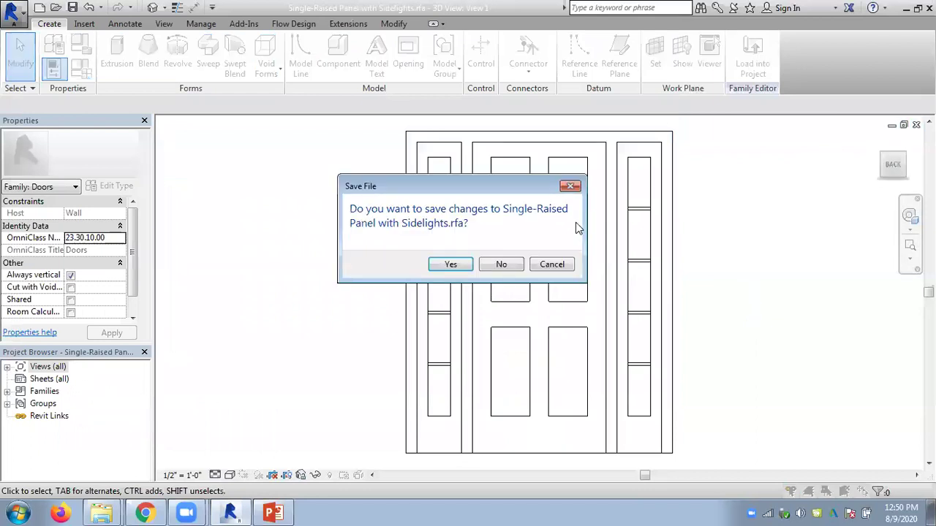
pyautogui.click(503, 263)
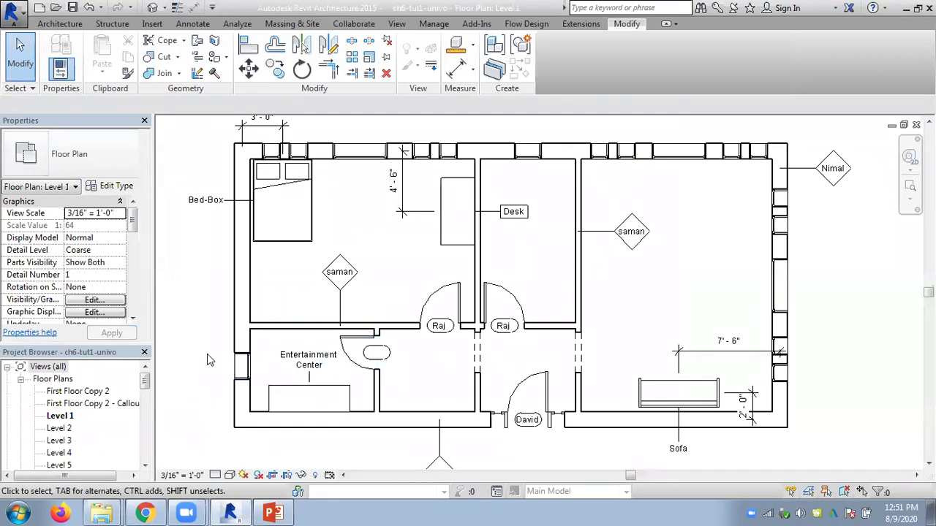
pyautogui.moveTo(145, 383); pyautogui.dragTo(145, 433)
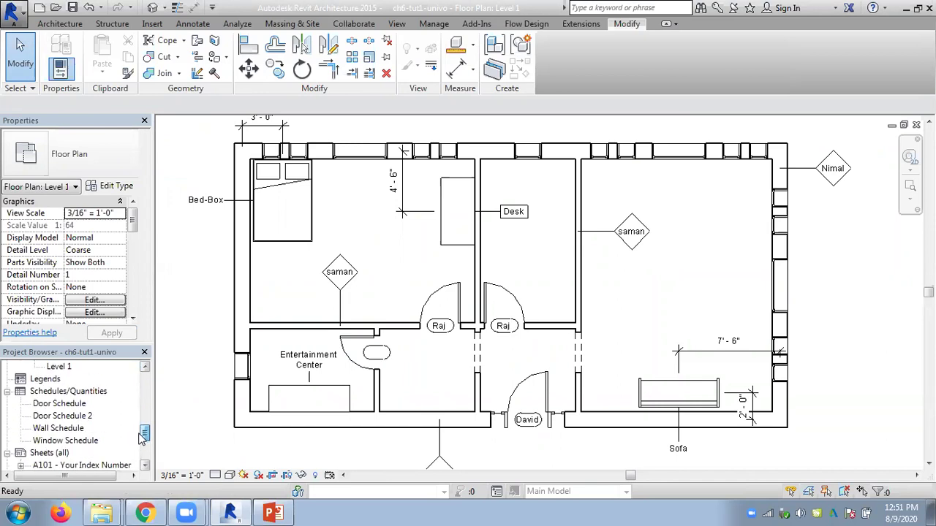
pyautogui.doubleClick(64, 416)
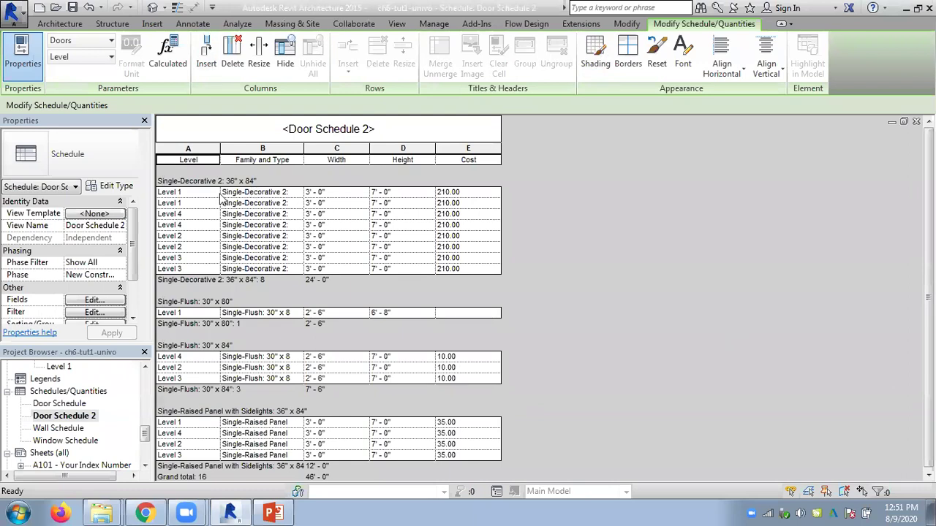
pyautogui.click(188, 192)
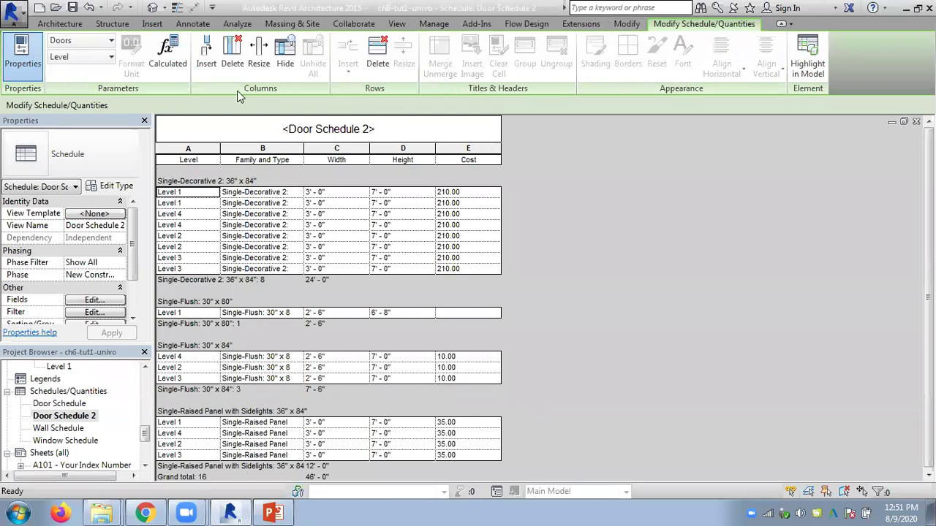
pyautogui.click(176, 72)
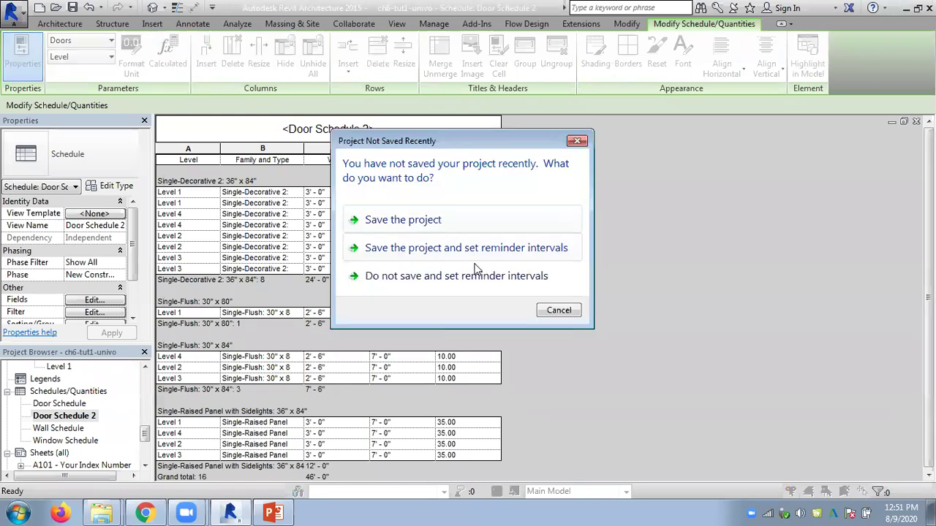
pyautogui.click(546, 310)
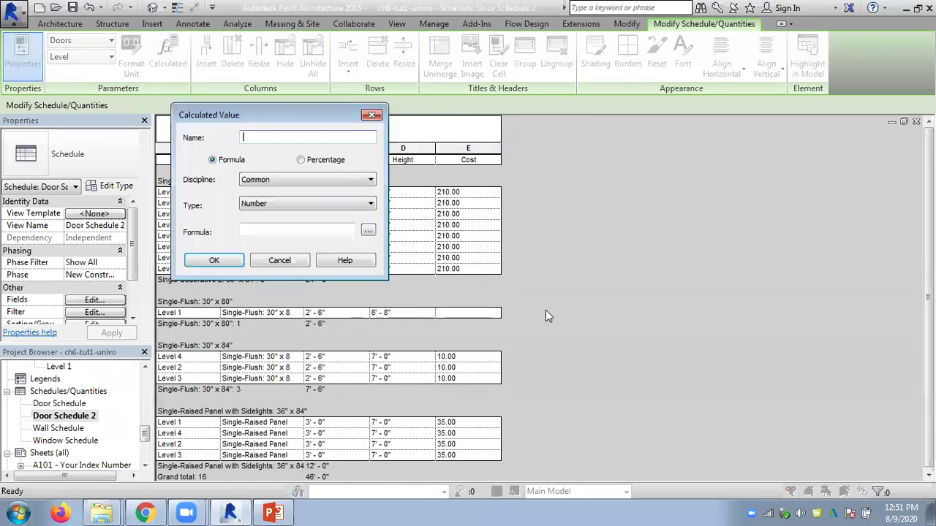
pyautogui.click(279, 261)
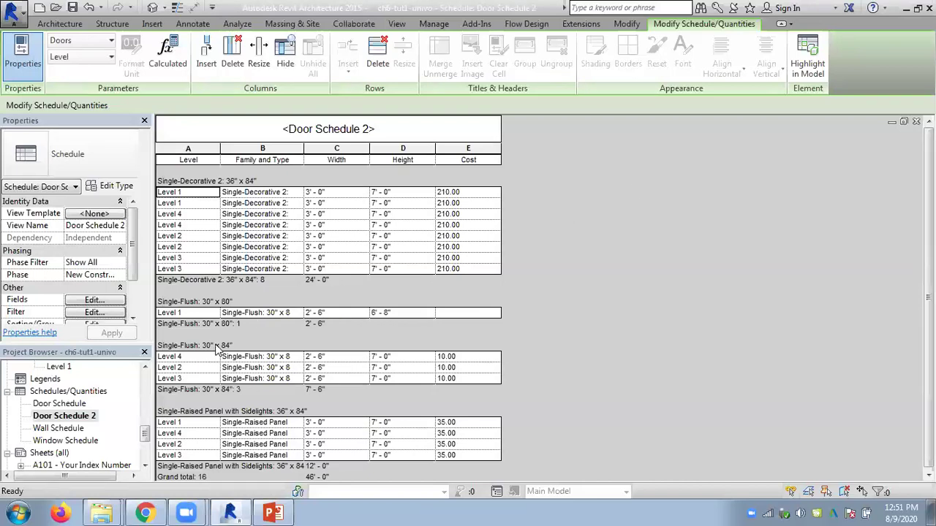
pyautogui.moveTo(140, 437); pyautogui.dragTo(145, 436)
pyautogui.click(557, 303)
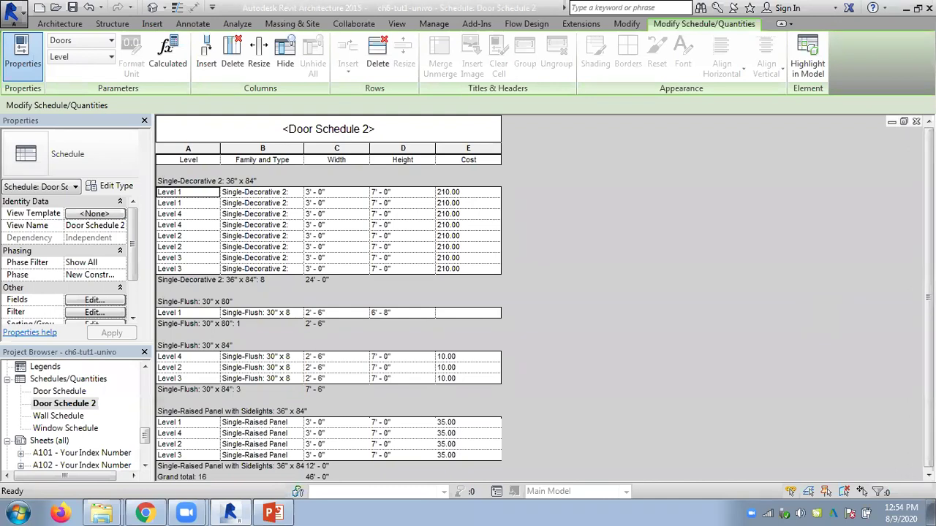
# - Close Door Schedule 2 and open the Wall Schedule from Schedules/Quantities
pyautogui.click(916, 121)
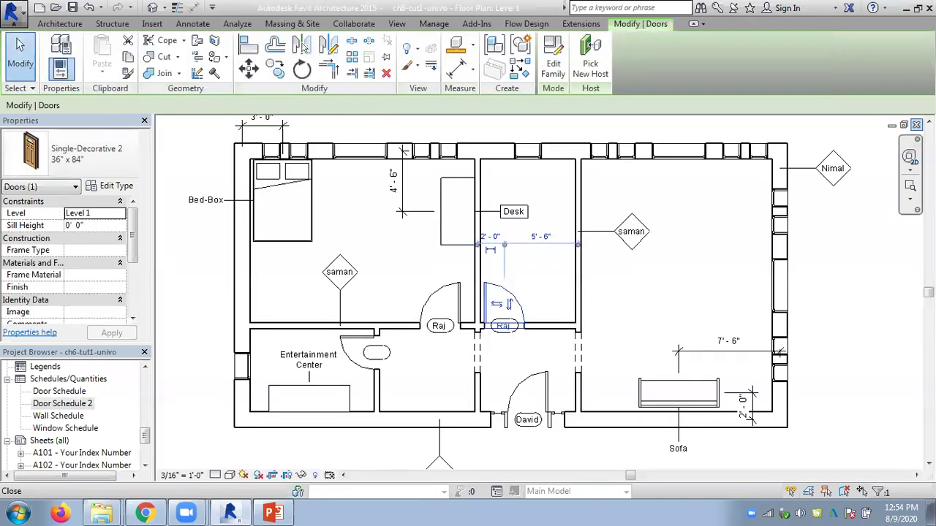
pyautogui.doubleClick(58, 416)
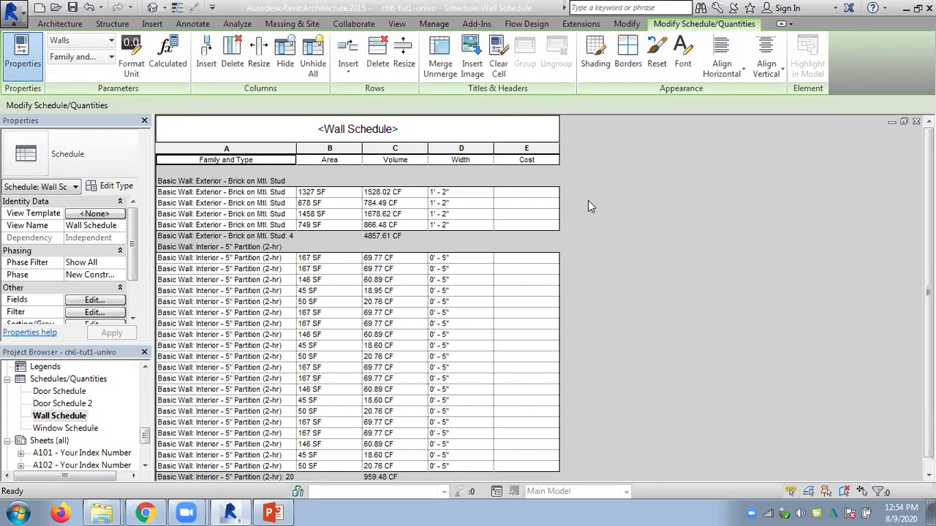
# - Open the View tab's Schedules dropdown to reach Material Takeoff
pyautogui.click(399, 29)
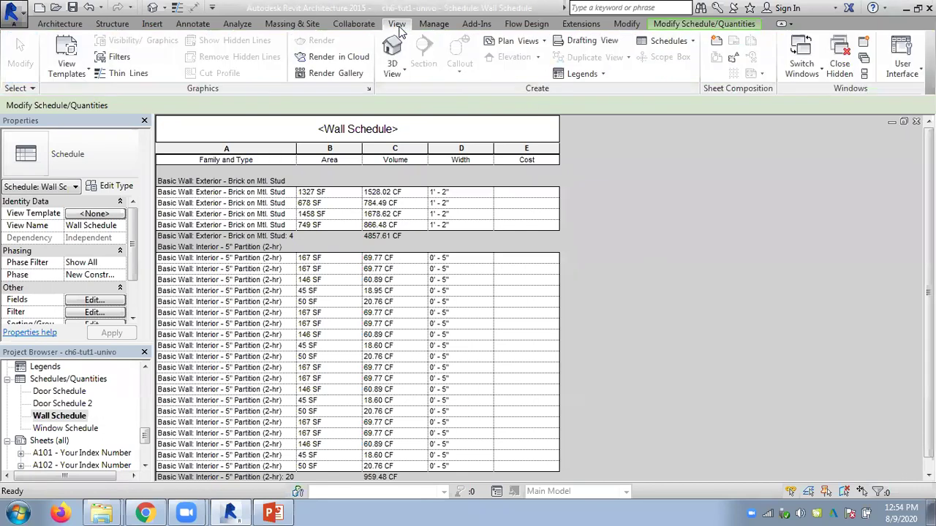
pyautogui.click(684, 43)
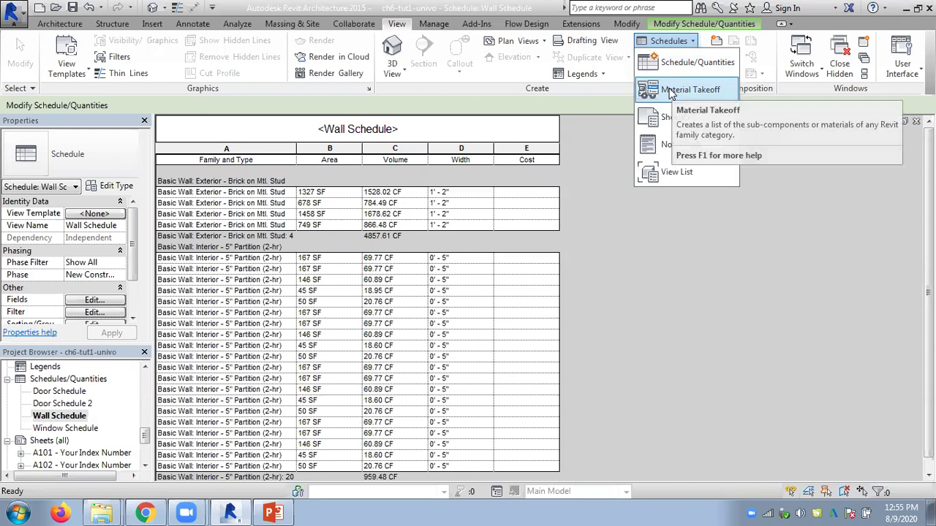
pyautogui.moveTo(687, 89)
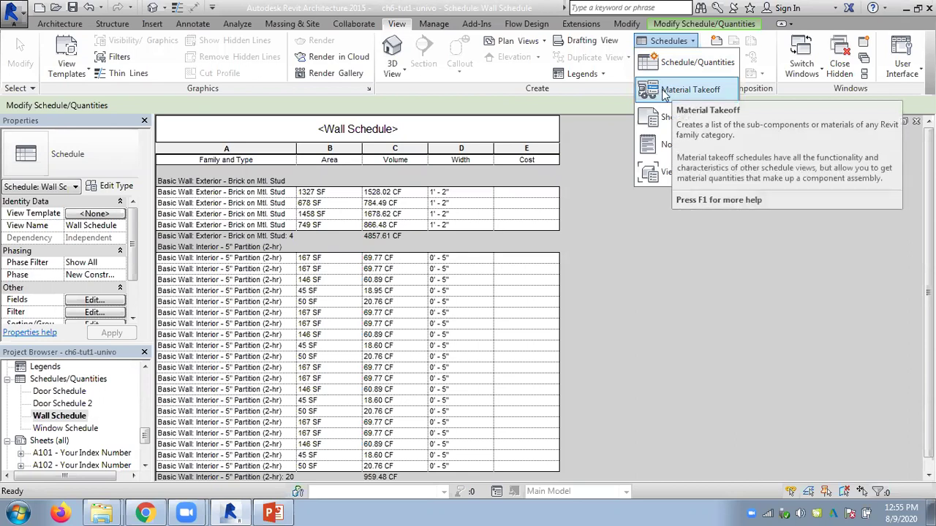
# - Create a new Material Takeoff schedule for the Walls category
pyautogui.click(664, 93)
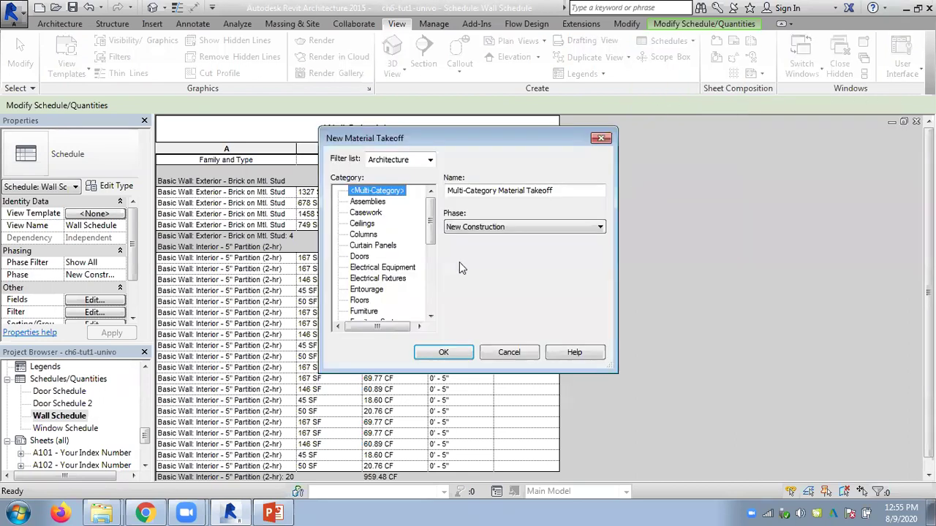
pyautogui.moveTo(430, 245); pyautogui.dragTo(430, 304)
pyautogui.click(360, 300)
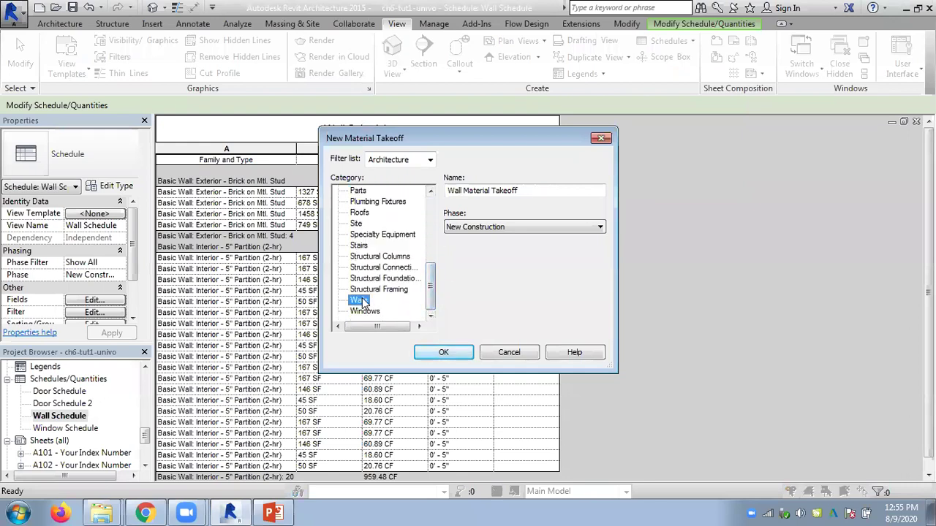
pyautogui.click(501, 226)
pyautogui.click(442, 354)
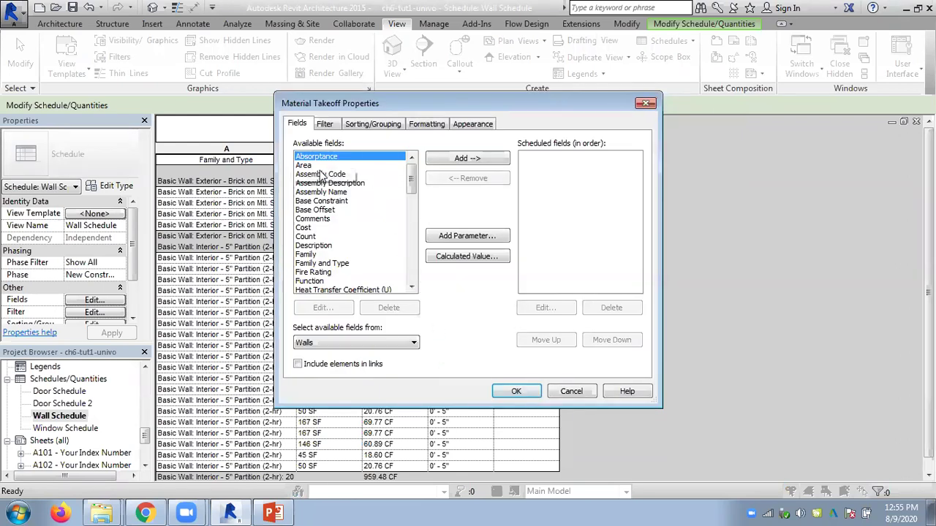
# - Add Family and Type, Material: Area, Material: Cost, Material: Name and Material: Volume fields
pyautogui.doubleClick(329, 264)
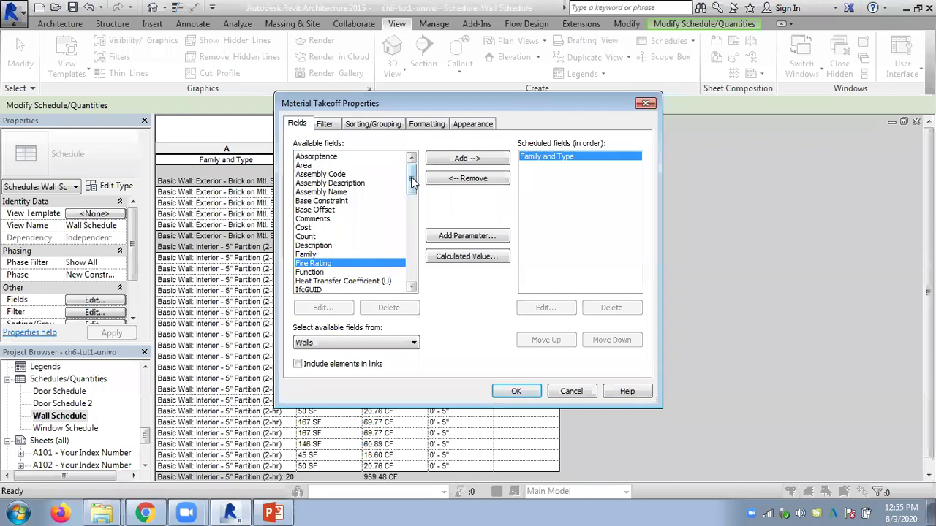
pyautogui.moveTo(412, 183); pyautogui.dragTo(411, 219)
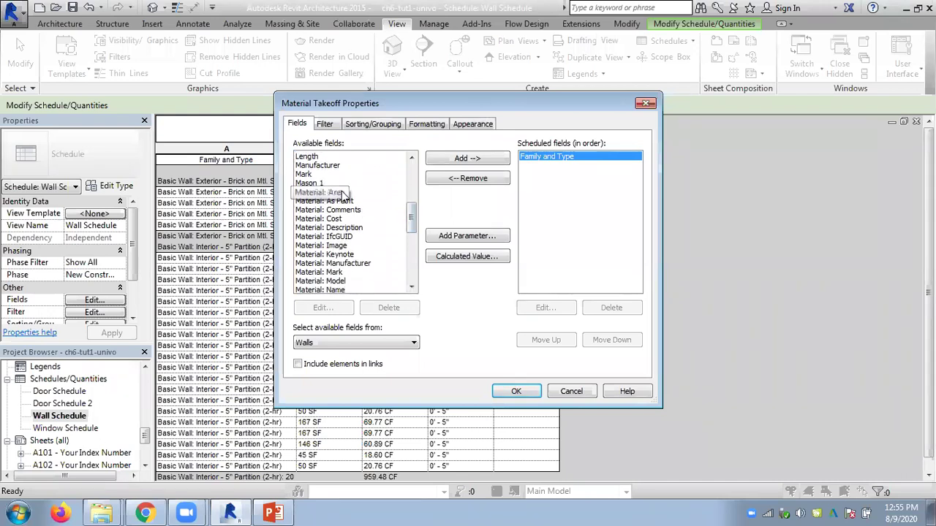
pyautogui.doubleClick(306, 193)
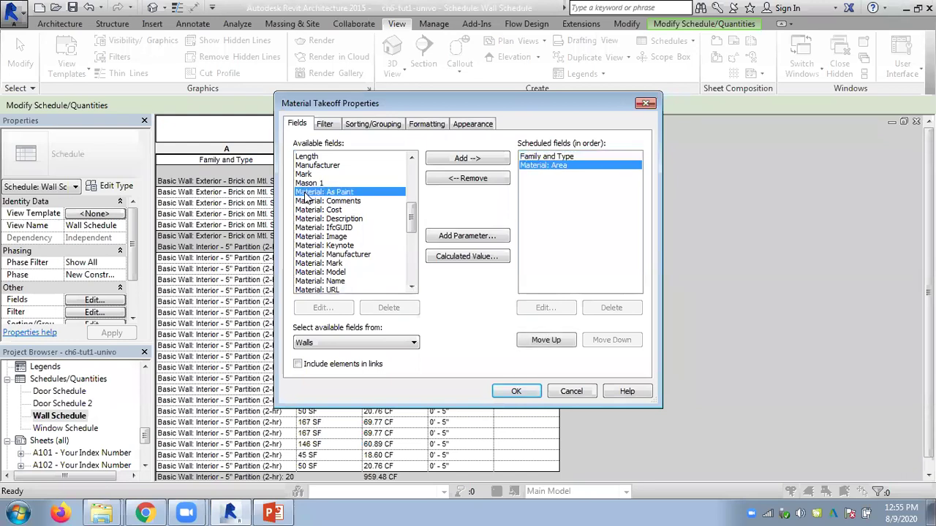
pyautogui.doubleClick(306, 211)
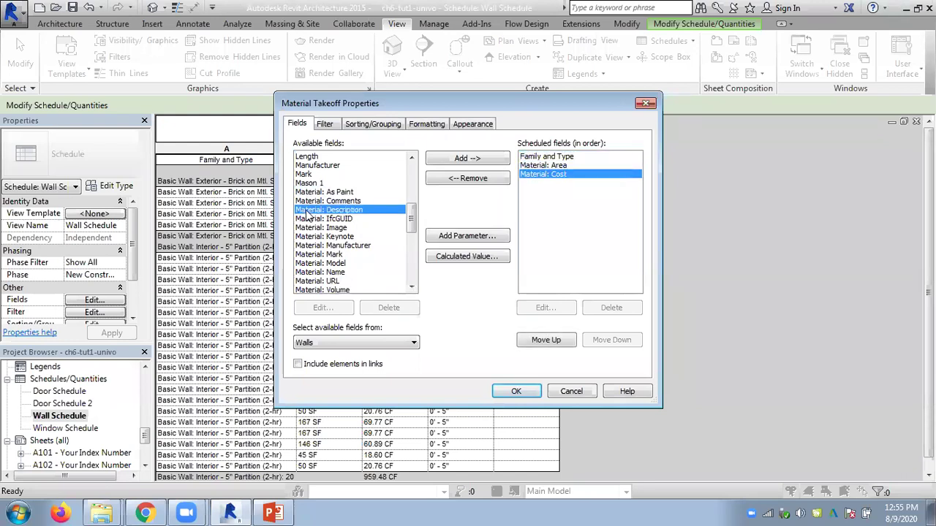
pyautogui.doubleClick(306, 272)
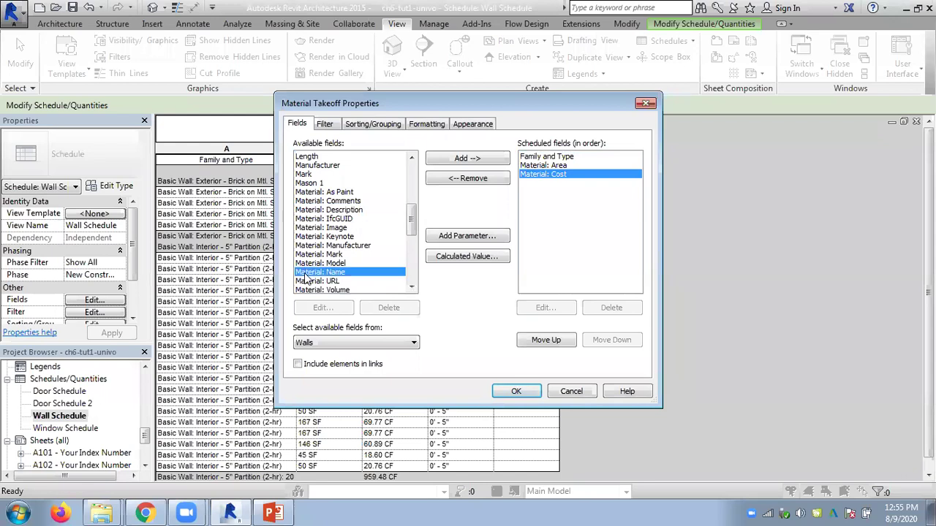
pyautogui.doubleClick(307, 281)
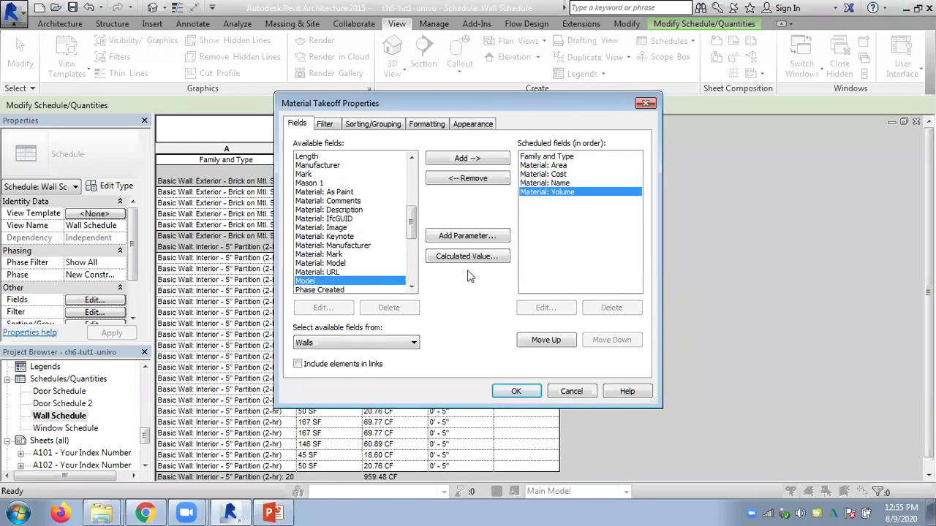
# - Move Material: Cost to be the last column of the takeoff
pyautogui.click(555, 175)
pyautogui.click(608, 341)
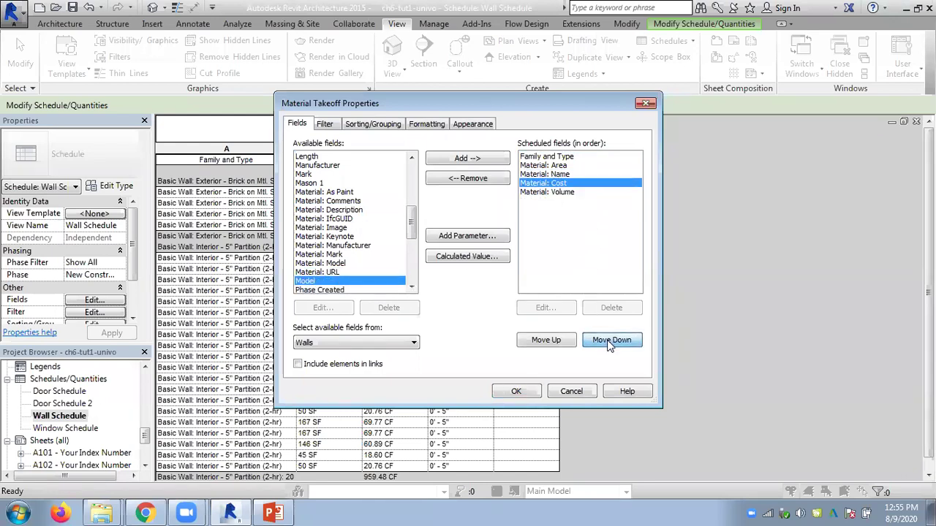
pyautogui.click(608, 340)
pyautogui.moveTo(411, 225); pyautogui.dragTo(411, 282)
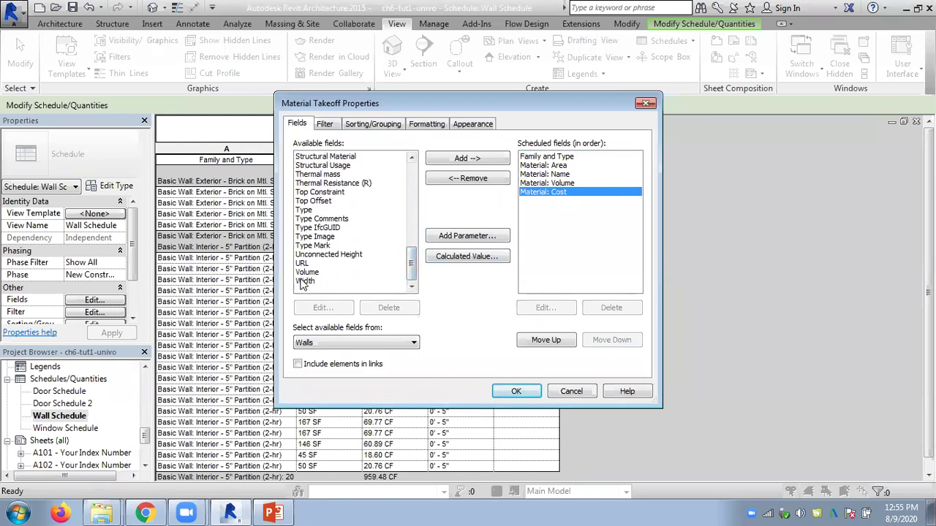
pyautogui.moveTo(410, 268); pyautogui.dragTo(411, 176)
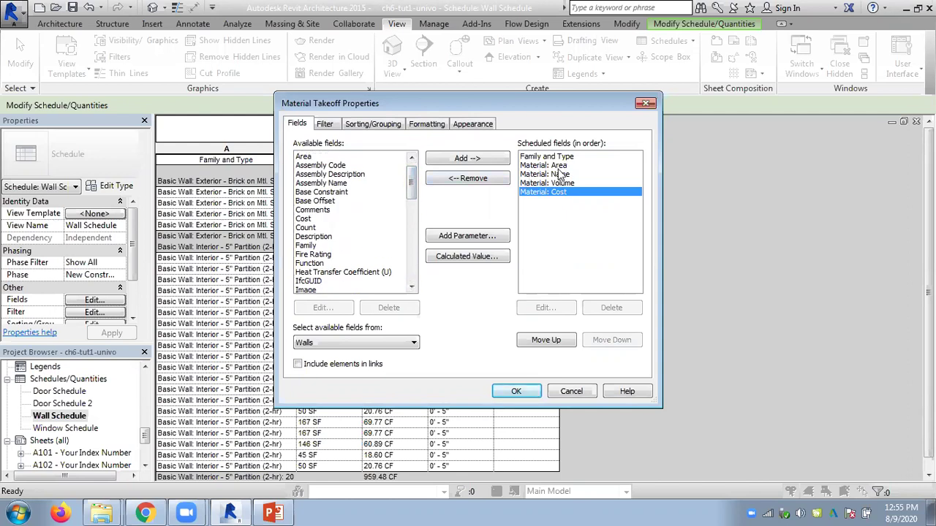
pyautogui.moveTo(411, 196); pyautogui.dragTo(411, 184)
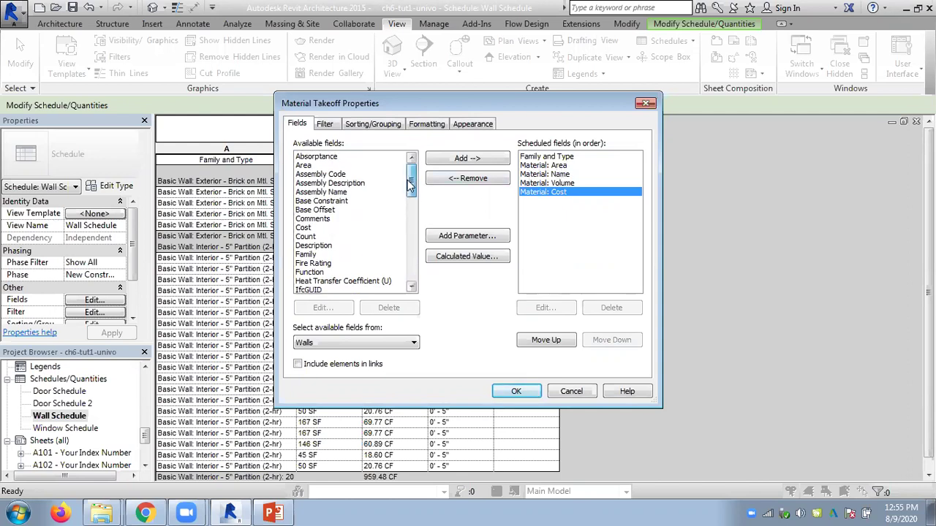
# - Add the wall Area field right after Family and Type and confirm the columns
pyautogui.doubleClick(299, 170)
pyautogui.click(548, 340)
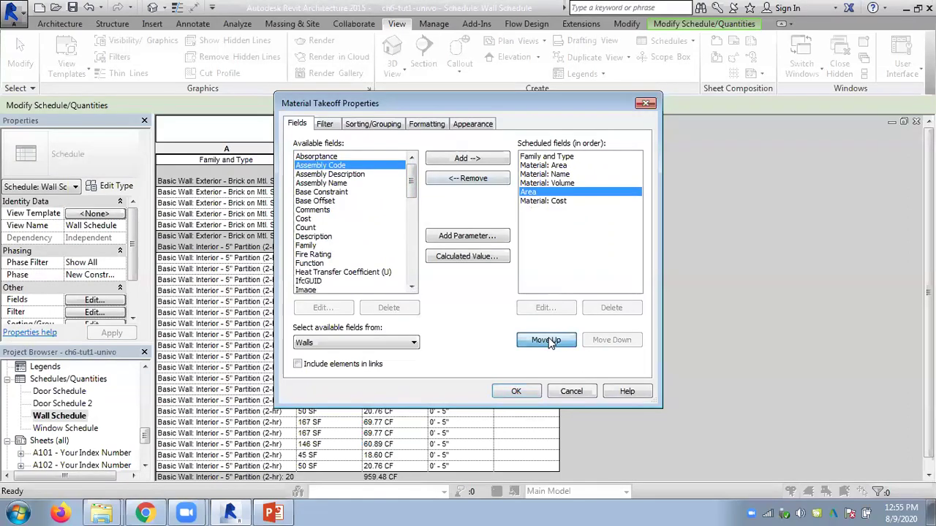
pyautogui.click(549, 340)
pyautogui.click(549, 340)
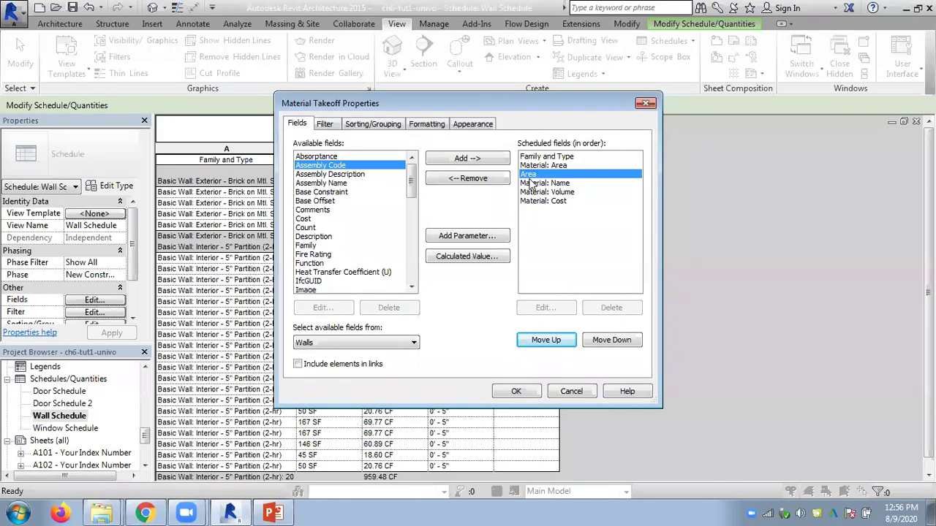
pyautogui.click(547, 340)
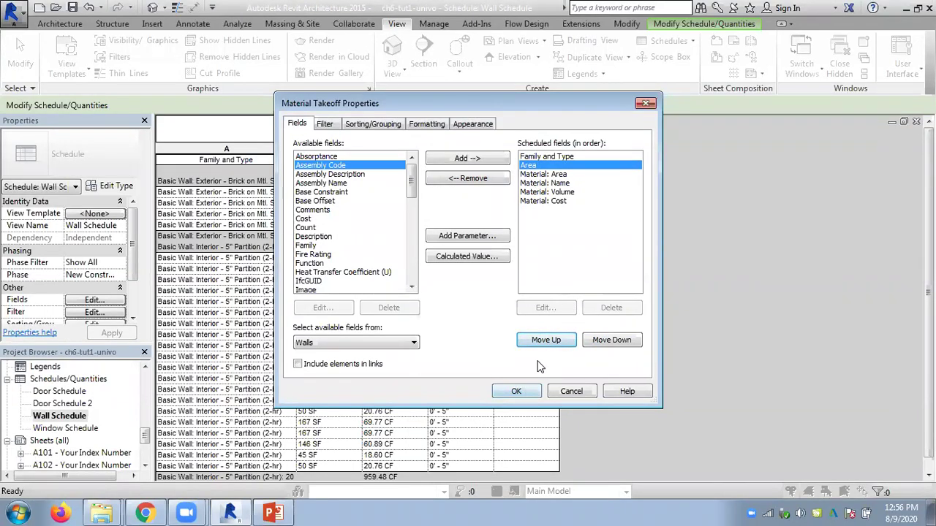
pyautogui.click(517, 393)
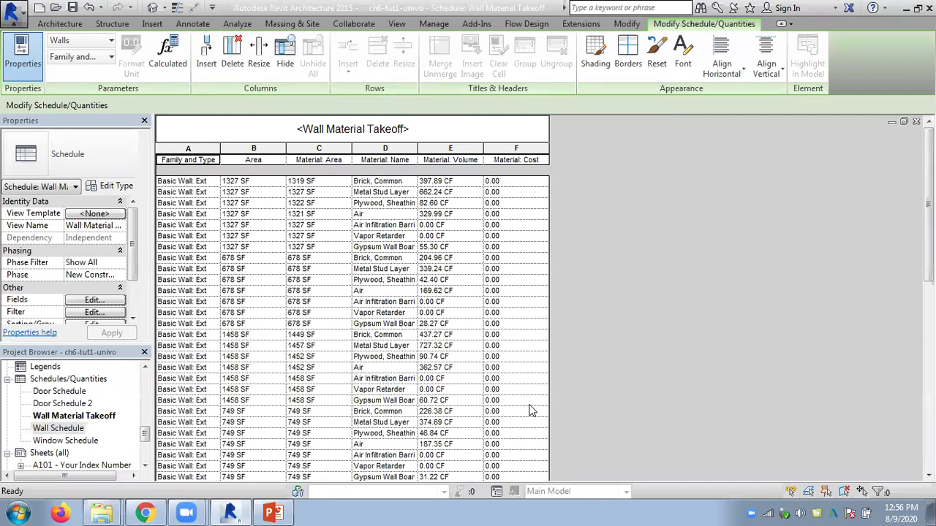
# - Sort by Material: Name with header, title/count/totals footer, blank line, and grand totals
pyautogui.click(134, 291)
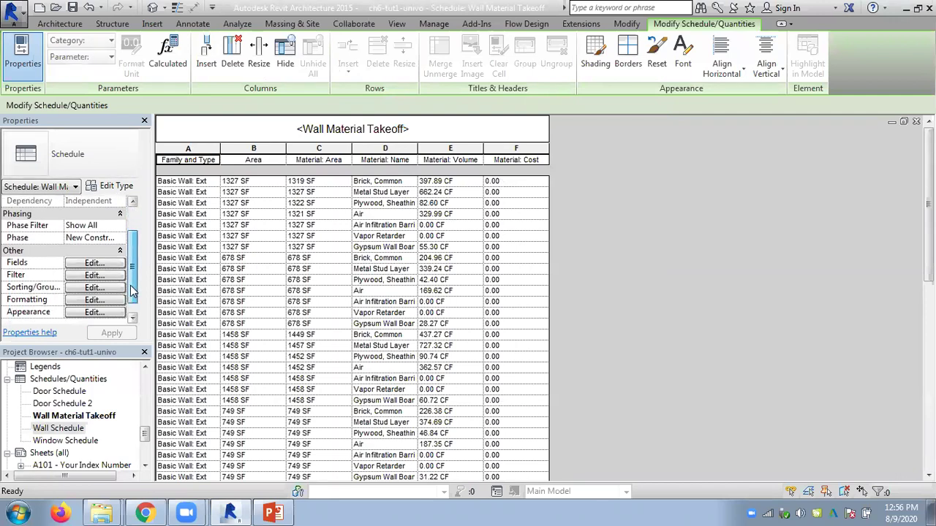
pyautogui.click(89, 288)
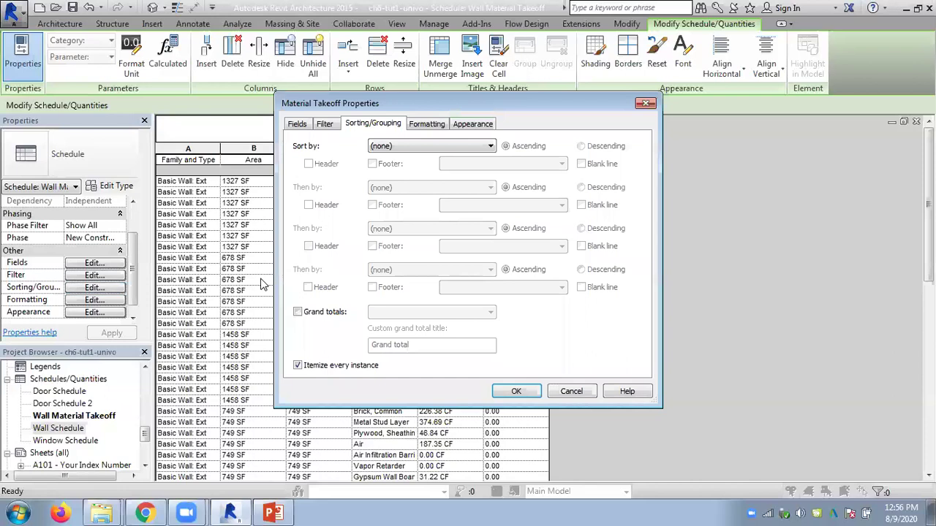
pyautogui.click(373, 153)
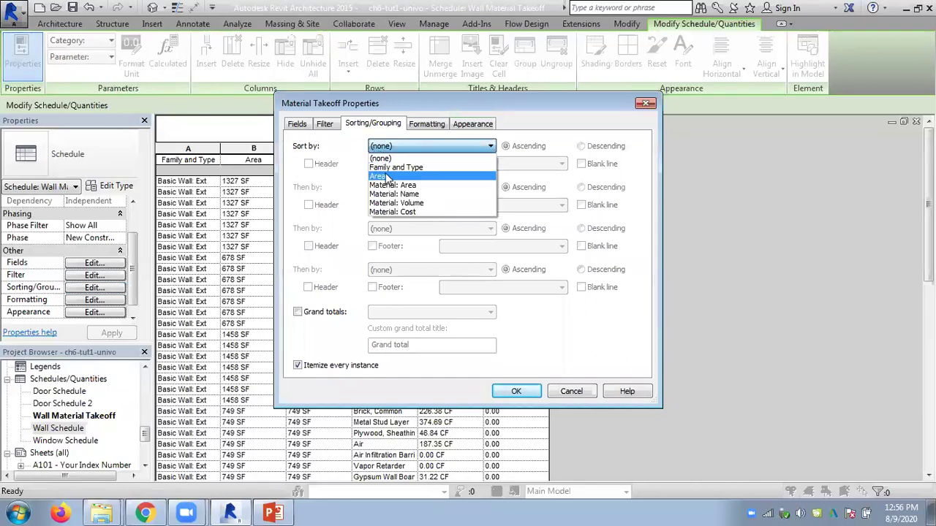
pyautogui.click(394, 194)
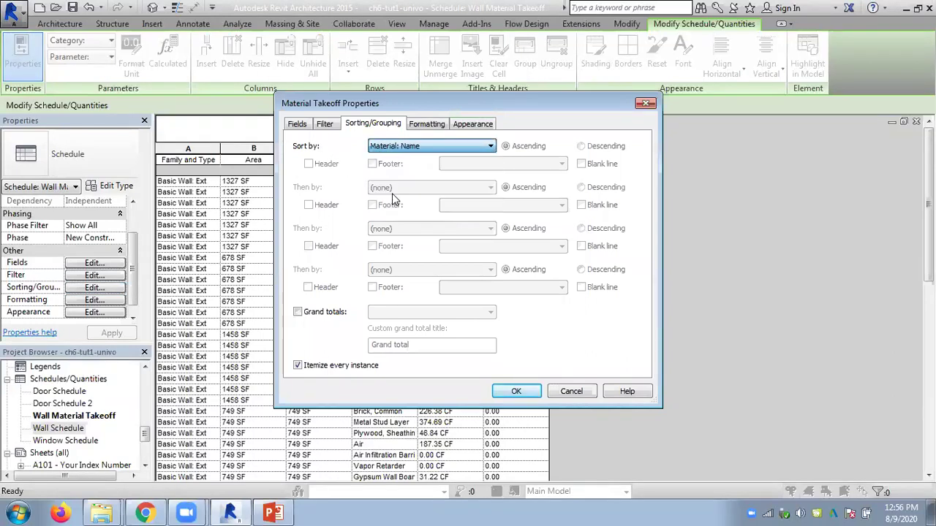
pyautogui.click(307, 165)
pyautogui.click(372, 165)
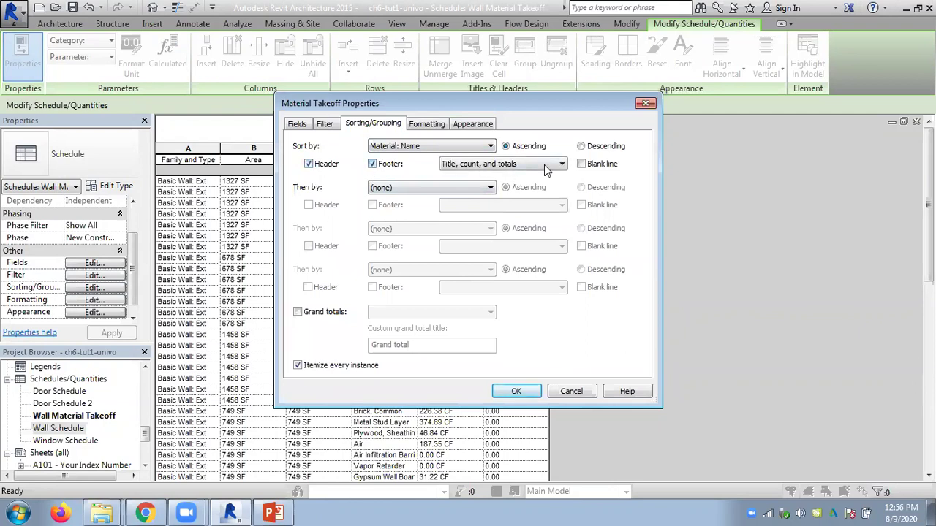
pyautogui.click(583, 165)
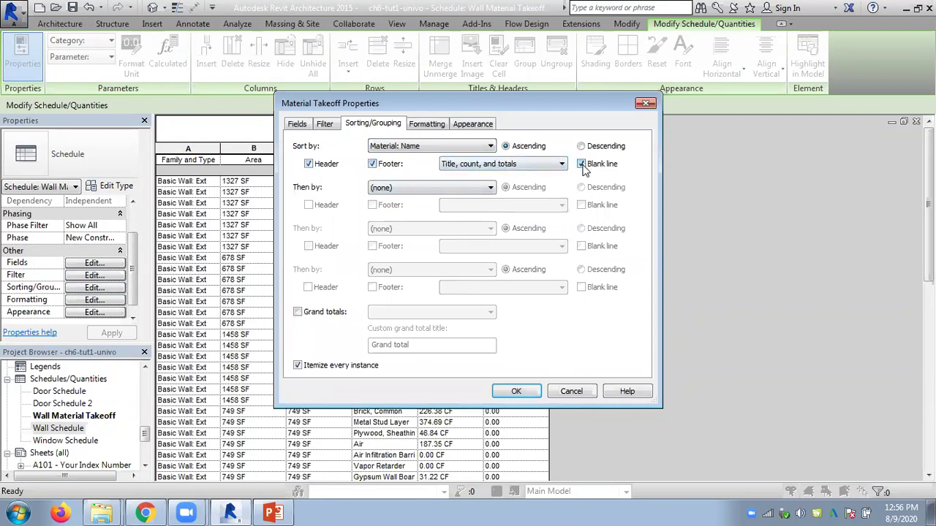
pyautogui.click(297, 312)
pyautogui.click(515, 392)
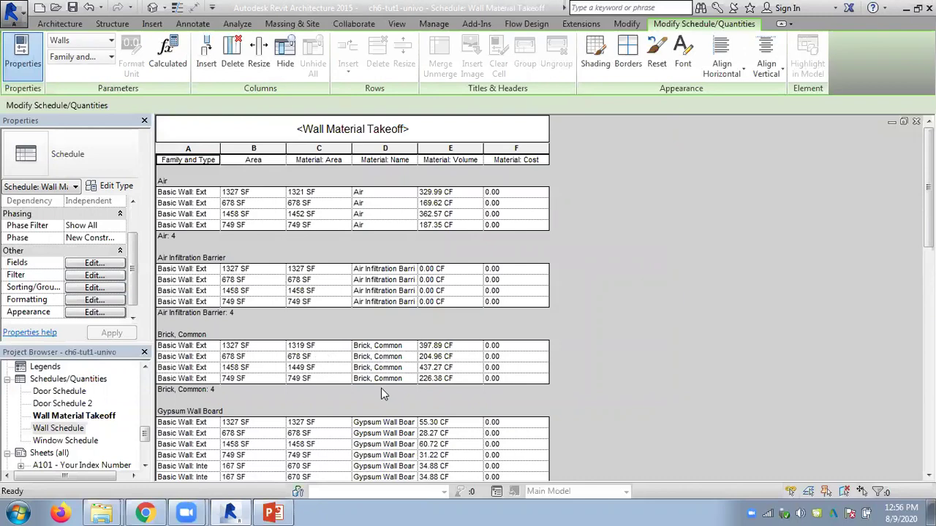
# - Enable Calculate totals on the Material: Volume field in the takeoff's formatting
pyautogui.click(94, 299)
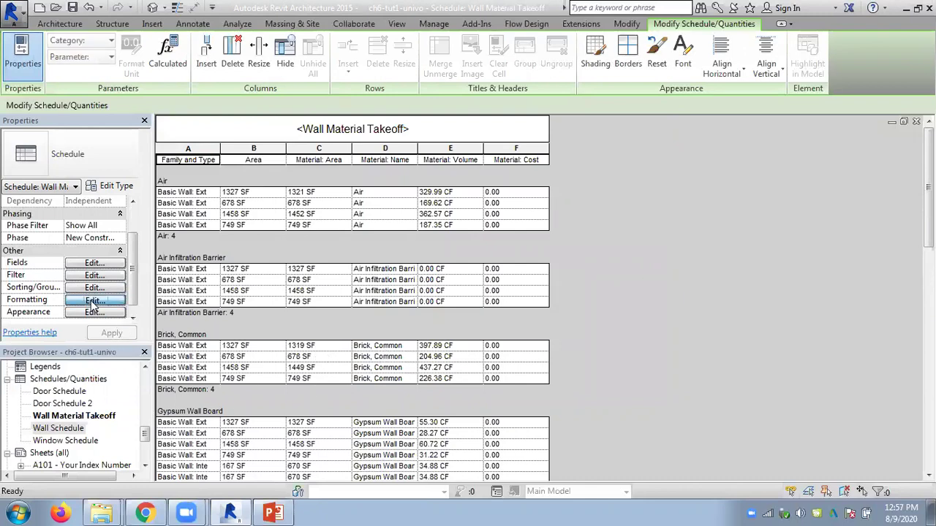
pyautogui.click(331, 191)
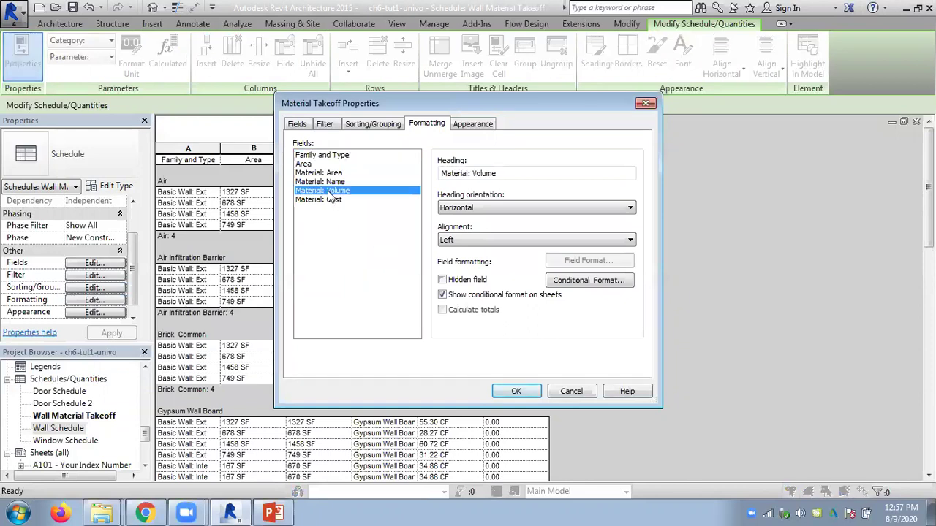
pyautogui.click(443, 310)
pyautogui.click(314, 174)
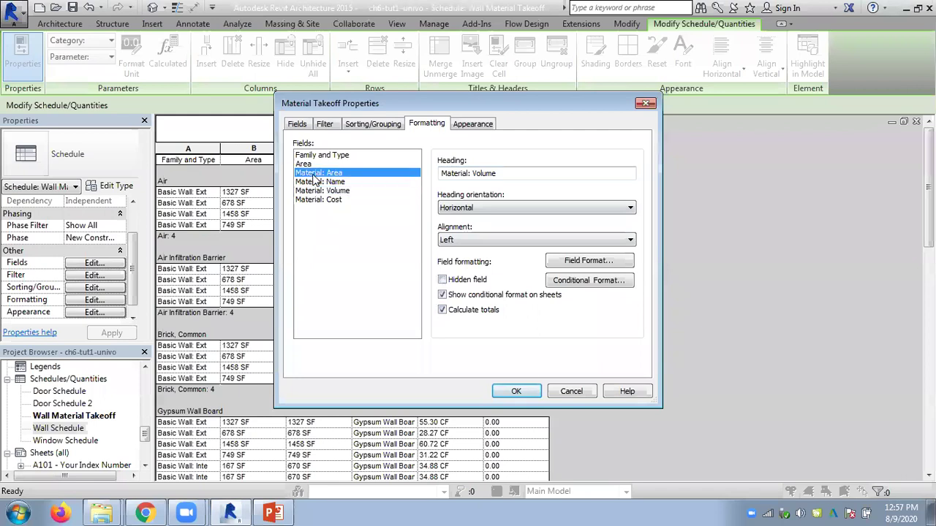
pyautogui.click(315, 192)
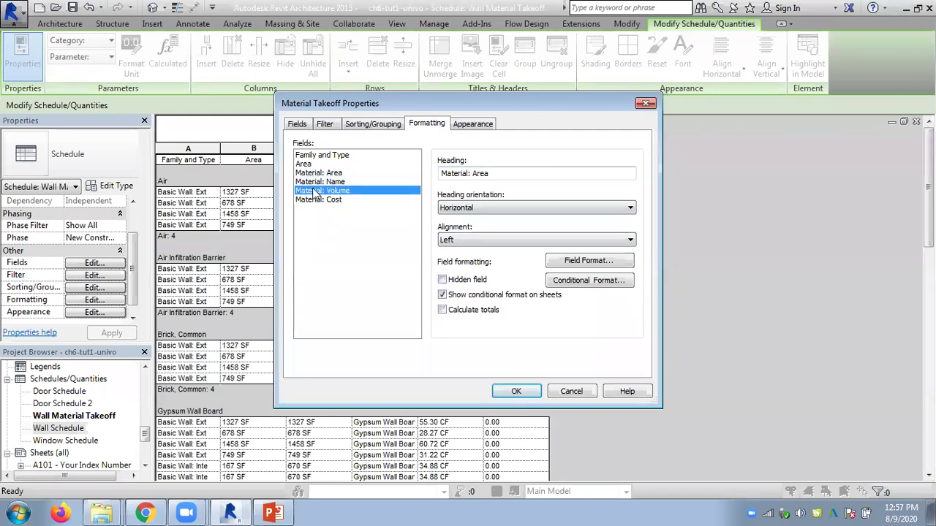
pyautogui.click(505, 394)
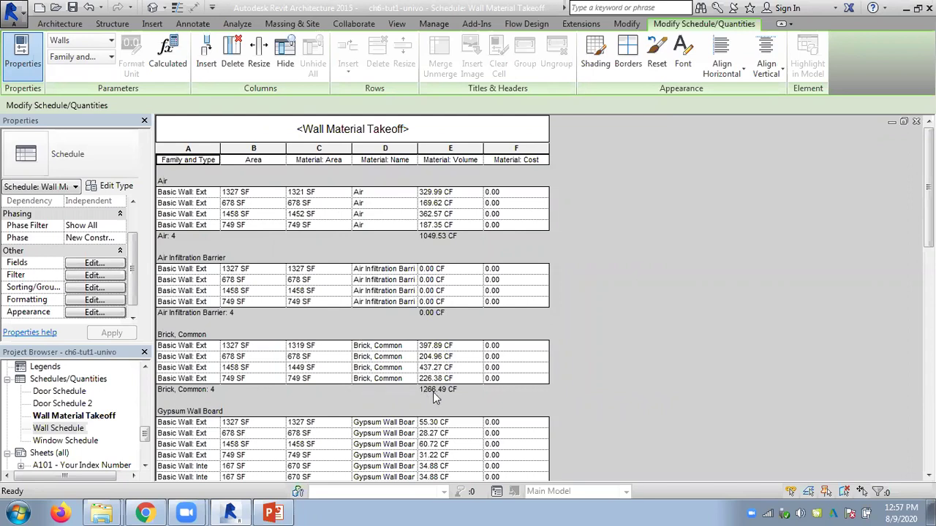
pyautogui.scroll(-3, 353, 299)
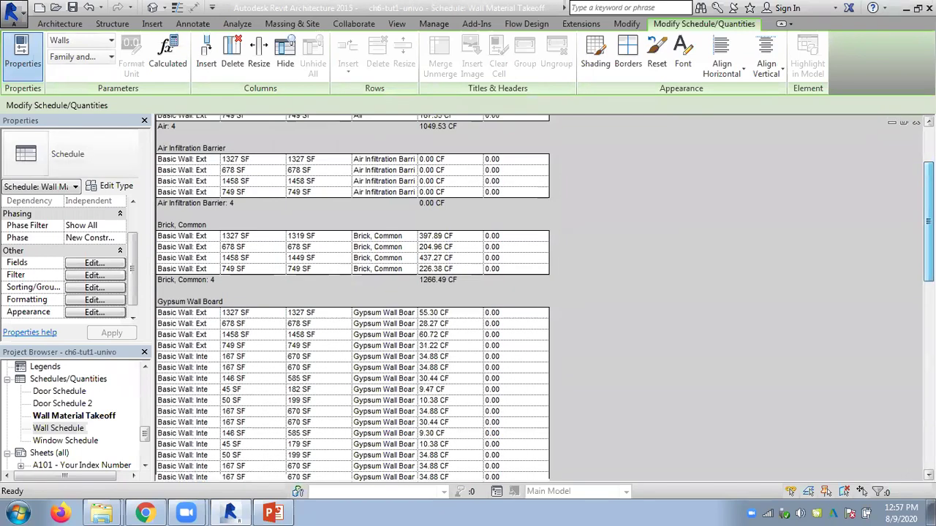
pyautogui.scroll(-3, 353, 298)
pyautogui.scroll(-1, 353, 298)
pyautogui.scroll(-1, 353, 298)
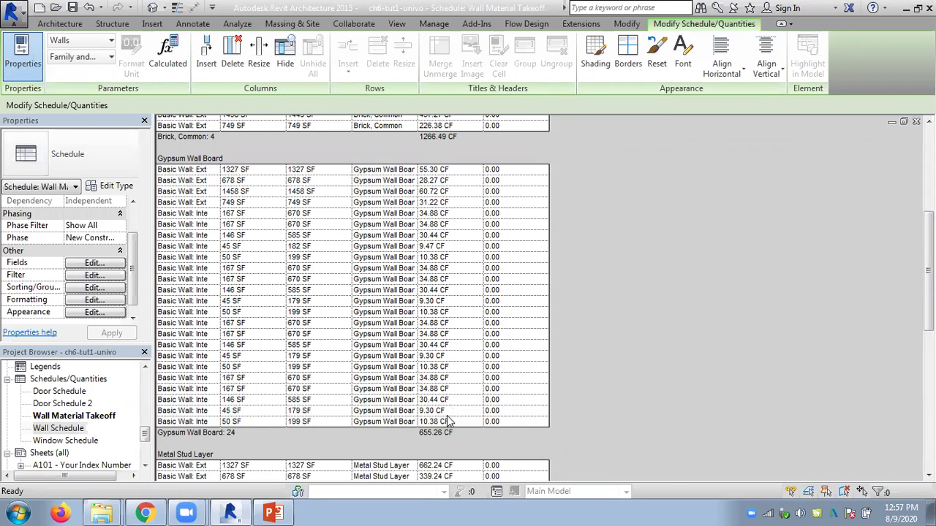
pyautogui.scroll(-8, 352, 298)
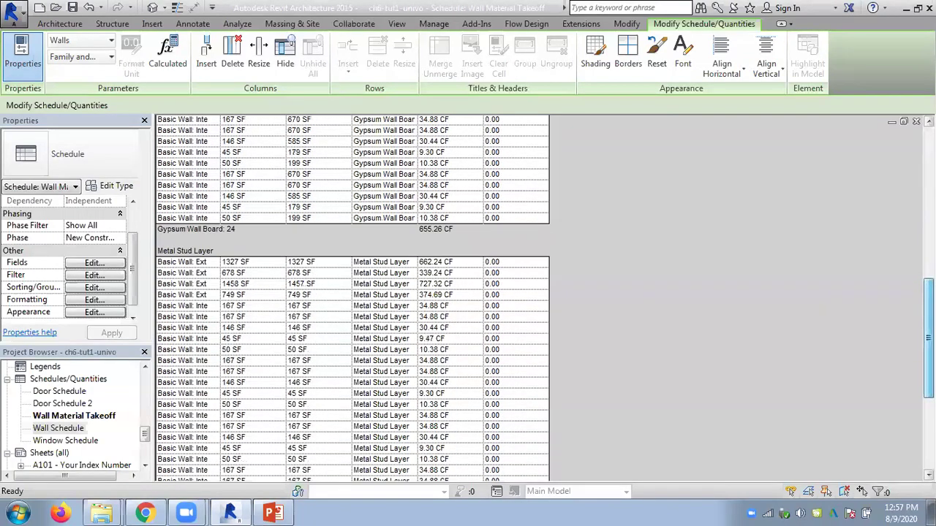
pyautogui.scroll(-3, 353, 298)
pyautogui.scroll(-1, 353, 298)
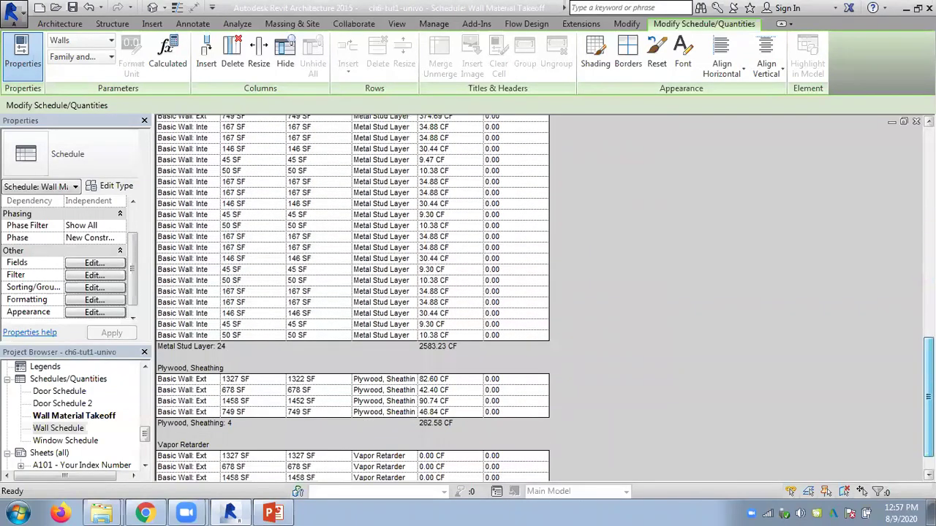
pyautogui.scroll(-1, 353, 299)
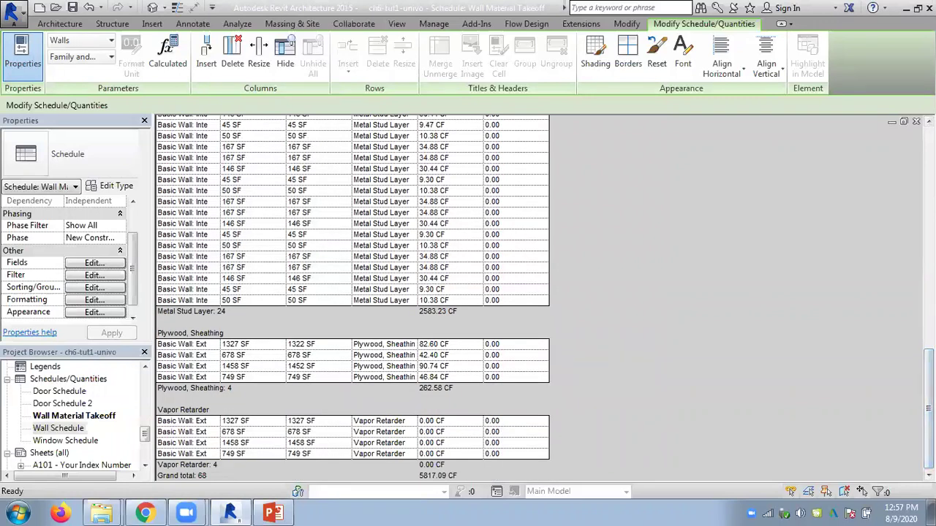
pyautogui.scroll(15, 545, 407)
pyautogui.scroll(5, 351, 402)
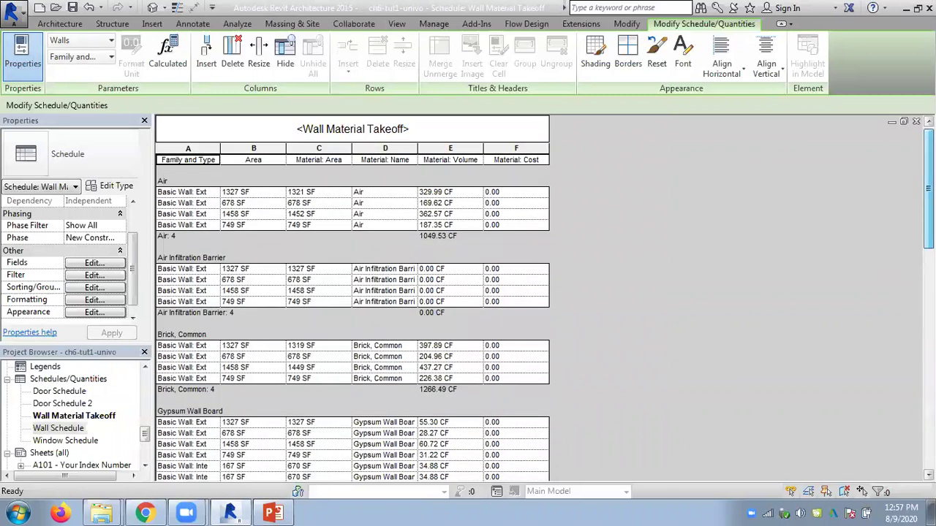
# - Review the takeoff properties' Fields, Formatting, Appearance, Sorting/Grouping and Filter tabs
pyautogui.click(93, 263)
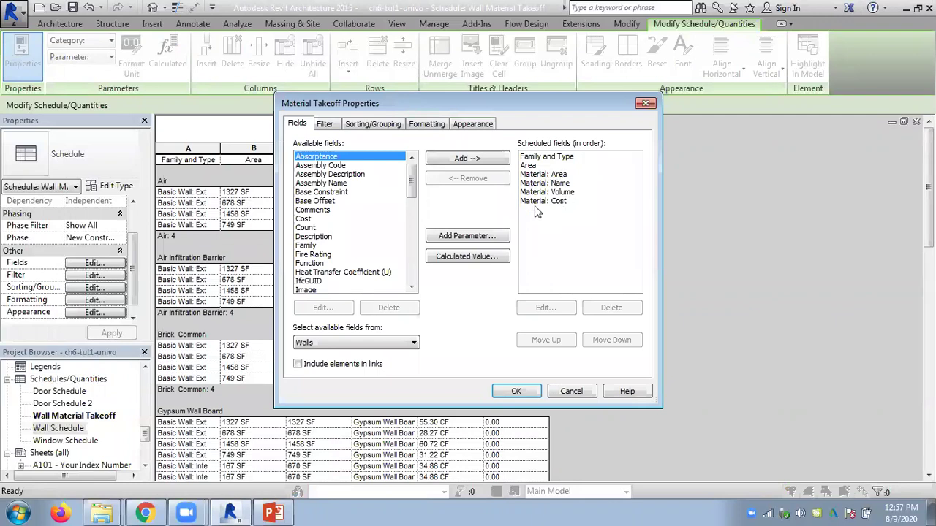
pyautogui.click(538, 200)
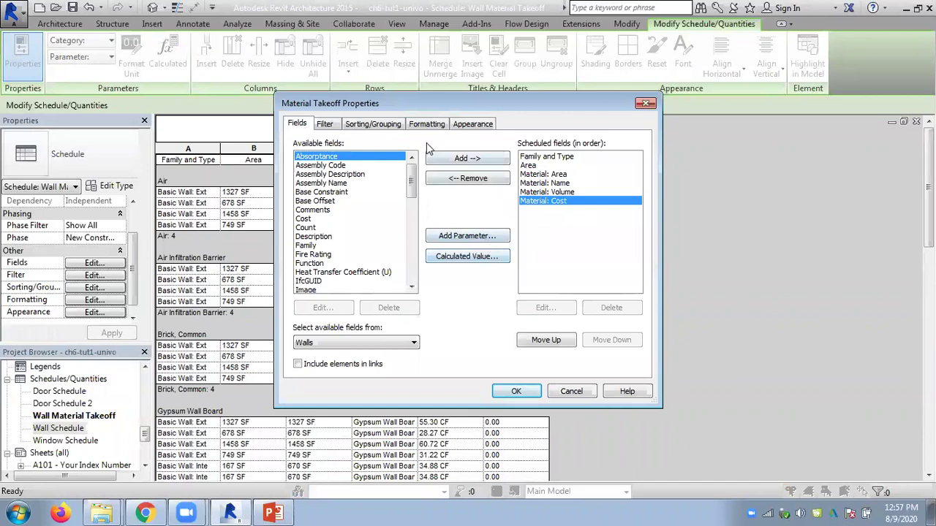
pyautogui.click(426, 123)
pyautogui.click(472, 124)
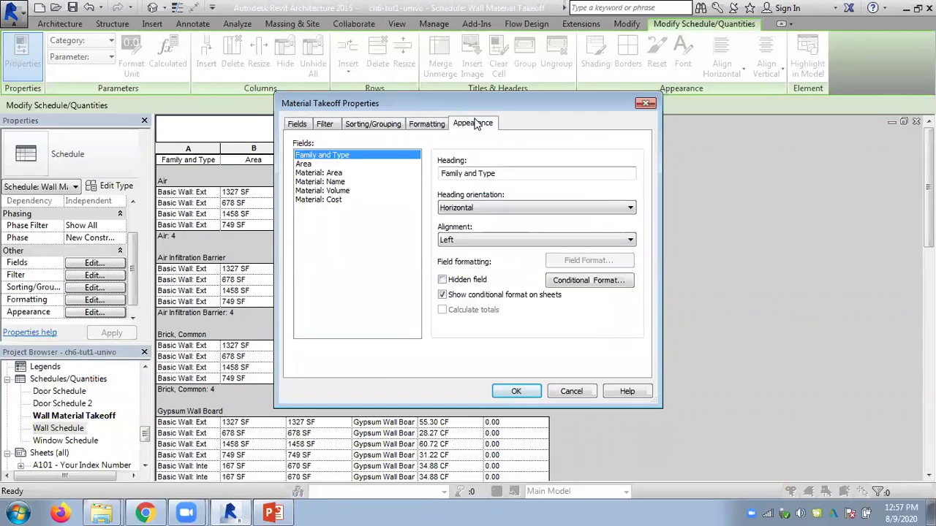
pyautogui.click(373, 123)
pyautogui.click(324, 124)
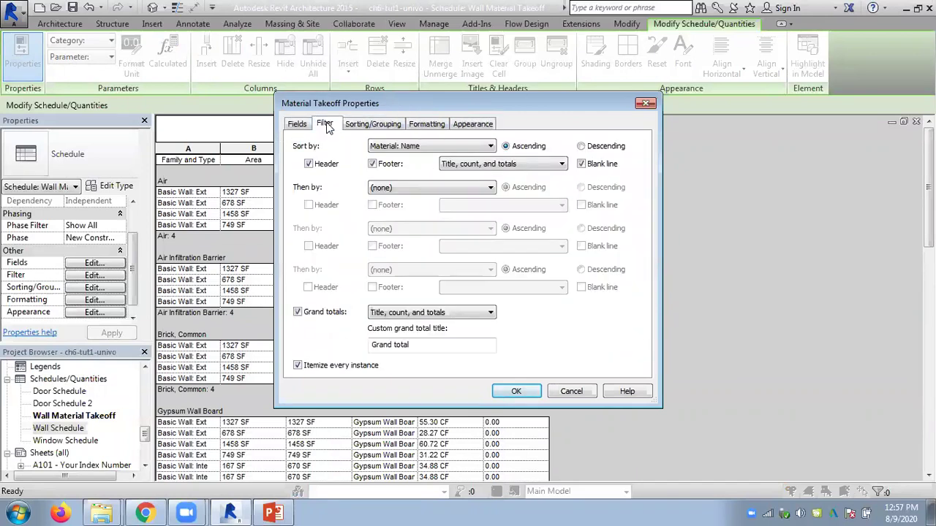
pyautogui.click(297, 124)
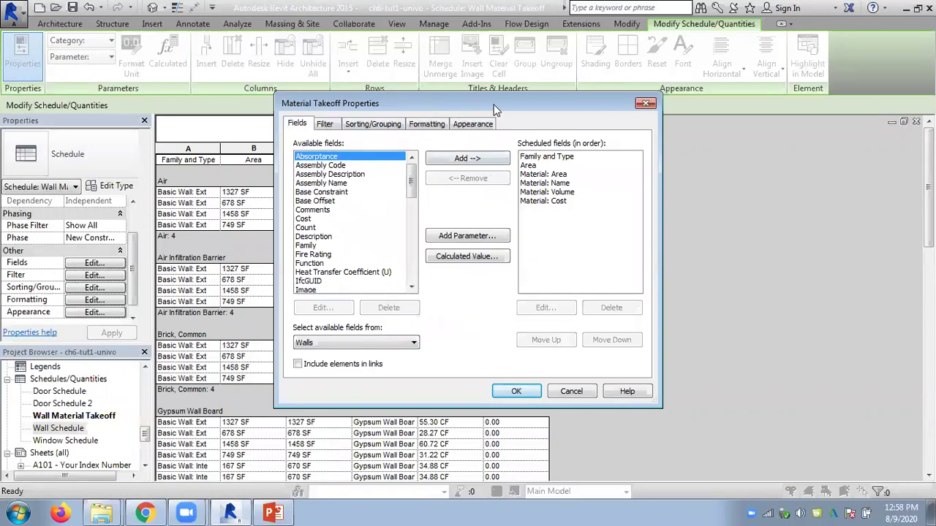
# - Move the properties dialog aside to show Sorting/Grouping, then switch to the lecture slides
pyautogui.moveTo(493, 104); pyautogui.dragTo(758, 76)
pyautogui.click(637, 95)
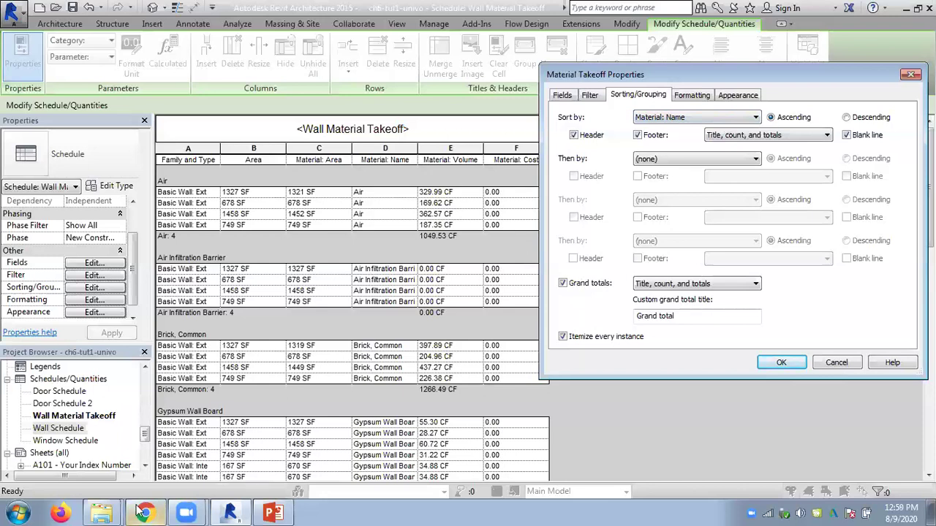
pyautogui.click(272, 511)
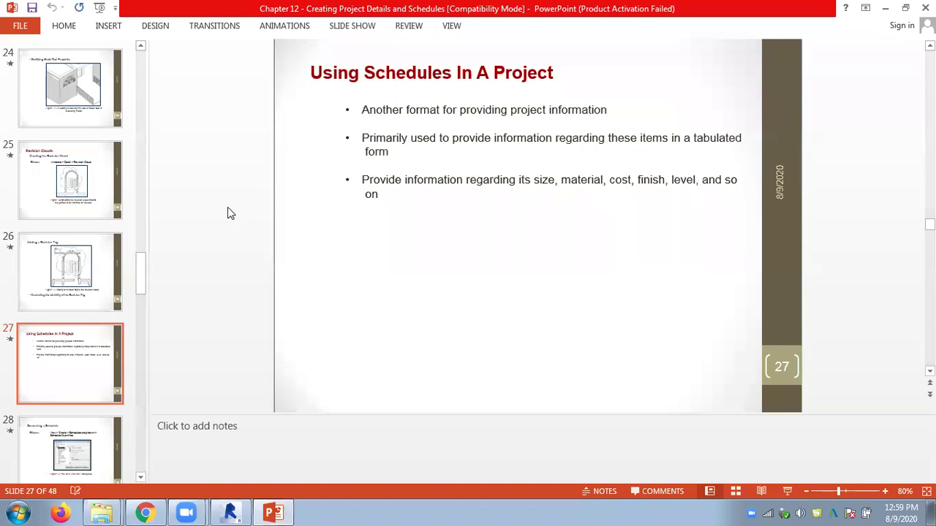
# - Open the Chapter 13- Creating Drawing Sheets and Plotting presentation from the slides folder
pyautogui.scroll(-1, 227, 208)
pyautogui.scroll(-1, 227, 207)
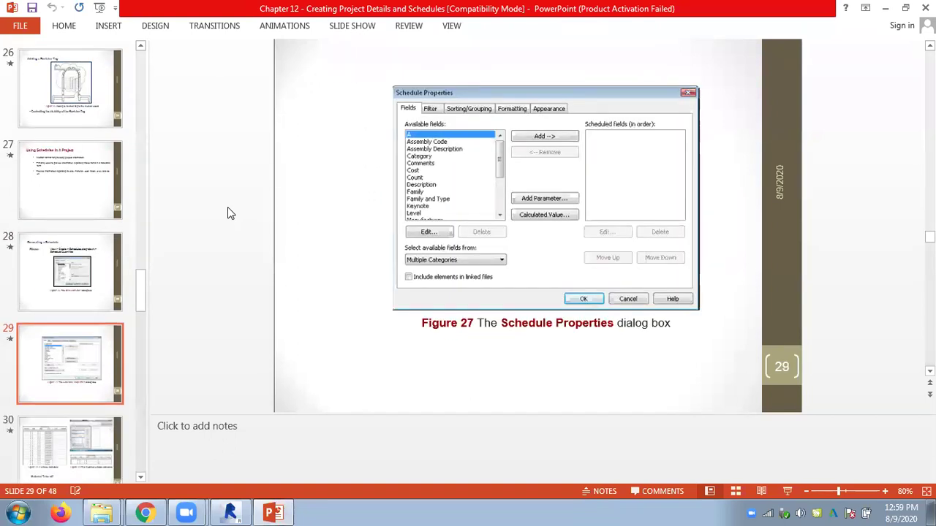
pyautogui.click(107, 489)
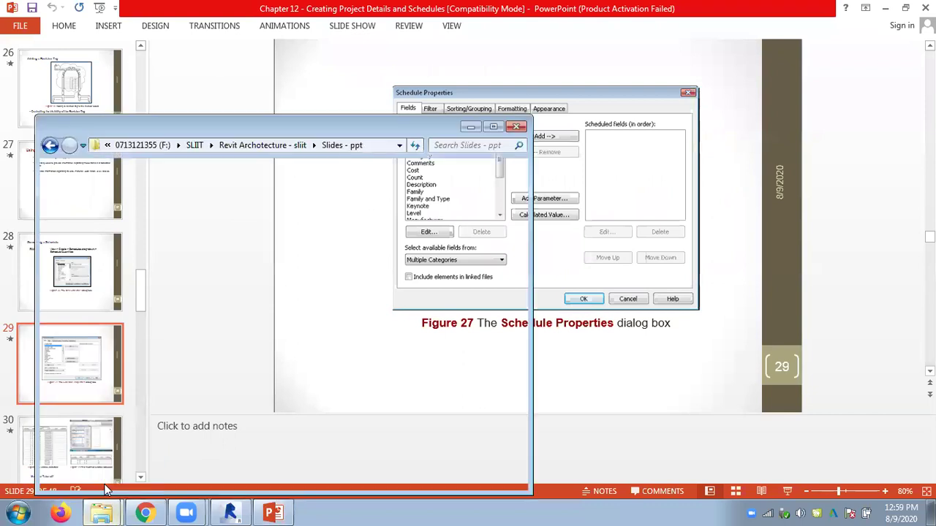
pyautogui.doubleClick(211, 381)
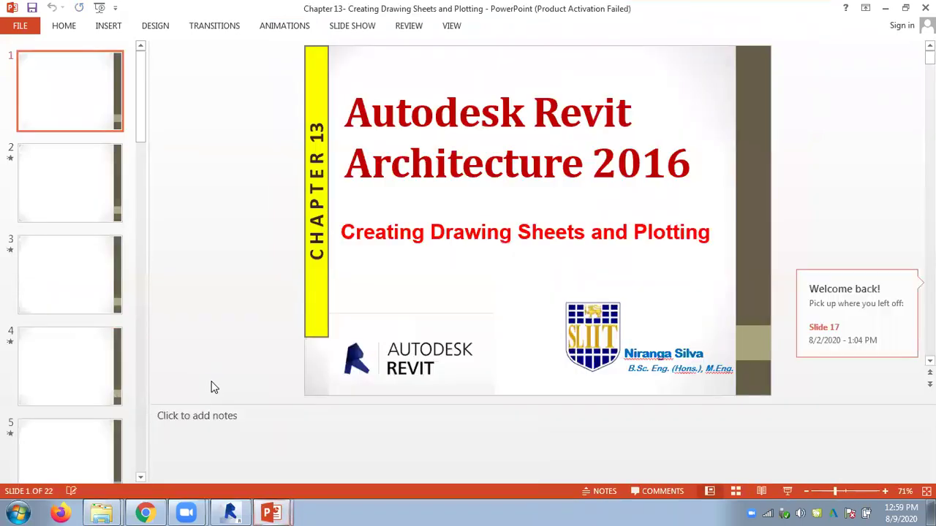
# - Navigate to slide 18, the Tutorial 1 sheet layout slide
pyautogui.click(92, 272)
pyautogui.press('Down')
pyautogui.press('Down')
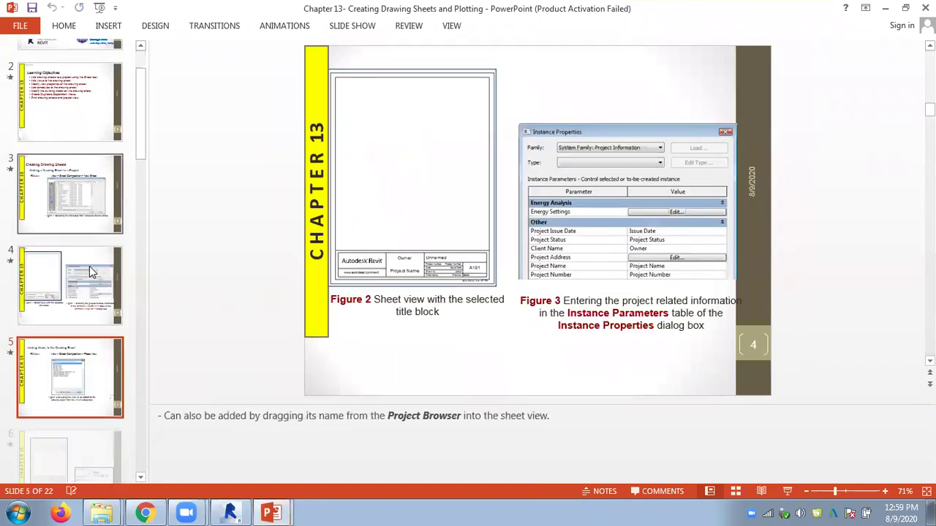
pyautogui.press('Down')
pyautogui.press('Down')
pyautogui.press('Down')
pyautogui.press('Down')
pyautogui.press('Down')
pyautogui.press('Down')
pyautogui.press('Down')
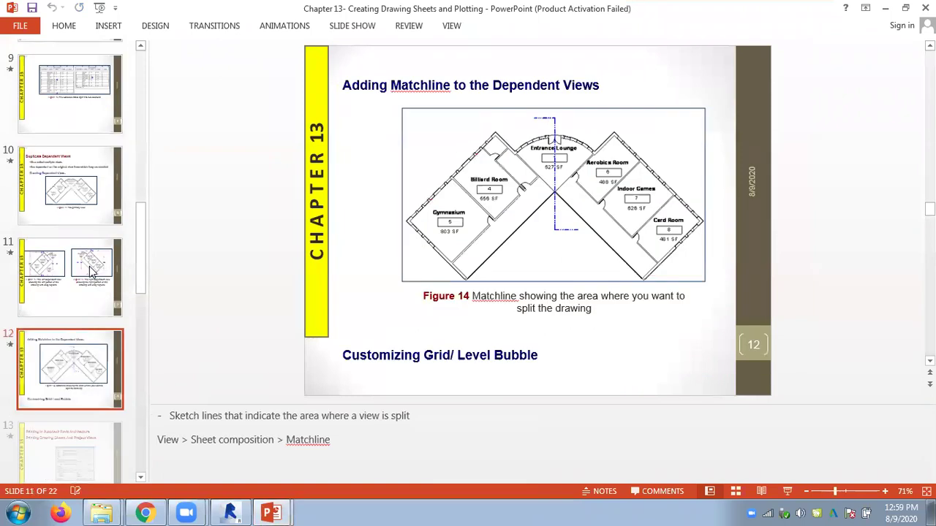
pyautogui.press('Down')
pyautogui.press('Down')
pyautogui.press('Down')
pyautogui.press('Down')
pyautogui.press('Down')
pyautogui.press('Down')
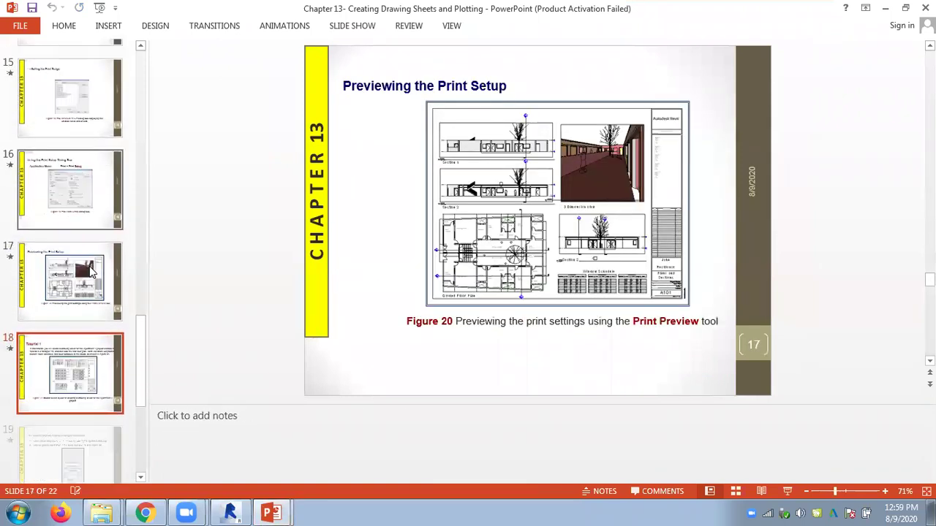
pyautogui.press('Down')
pyautogui.press('Down')
pyautogui.press('Down')
pyautogui.press('Down')
pyautogui.press('Up')
pyautogui.press('Up')
pyautogui.press('Up')
pyautogui.press('Up')
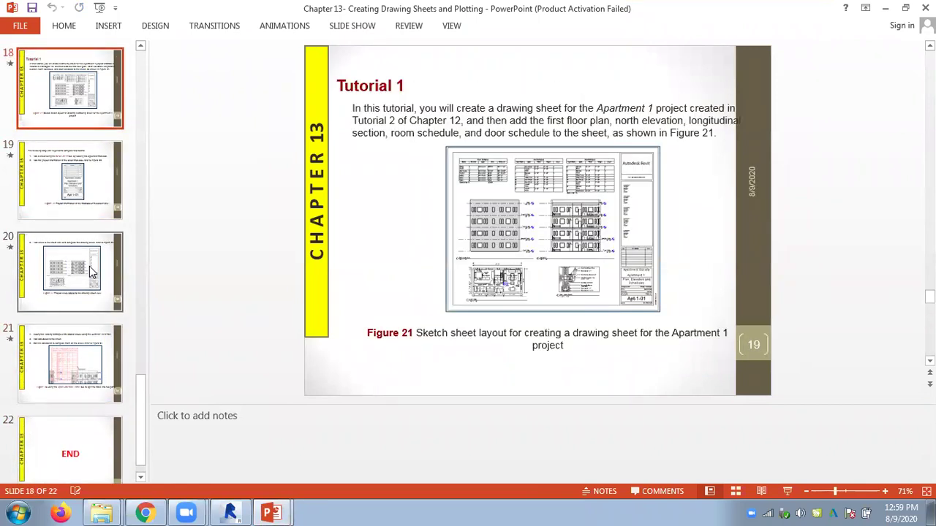
# - Zoom the slide to 130% to inspect the sheet layout picture
pyautogui.click(484, 230)
pyautogui.click(885, 492)
pyautogui.click(886, 491)
pyautogui.click(886, 491)
pyautogui.click(885, 491)
pyautogui.click(886, 491)
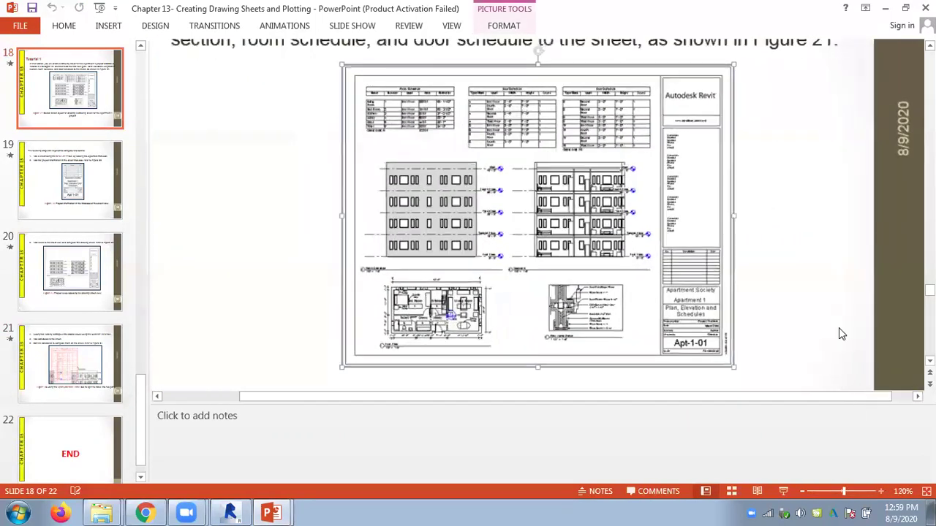
pyautogui.click(841, 334)
pyautogui.keyDown('ctrl'); pyautogui.scroll(1, 841, 334); pyautogui.keyUp('ctrl')
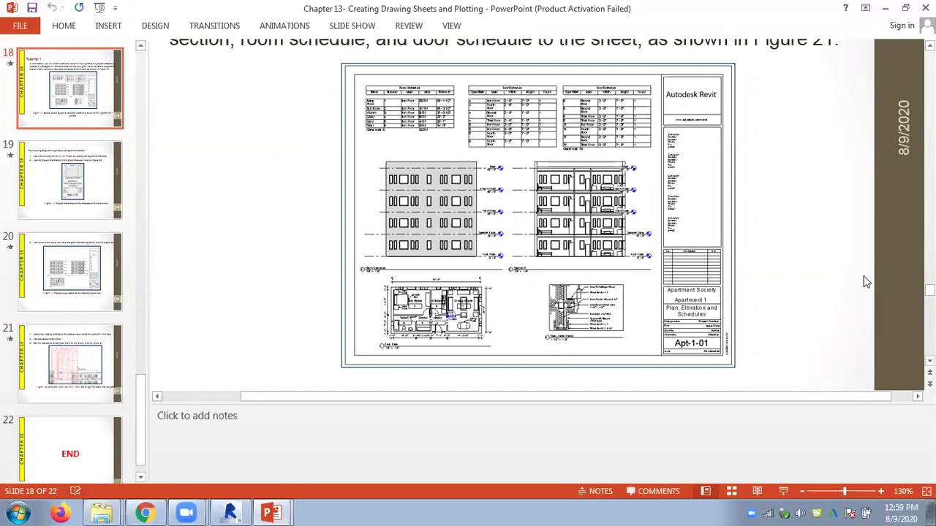
pyautogui.scroll(-1, 834, 278)
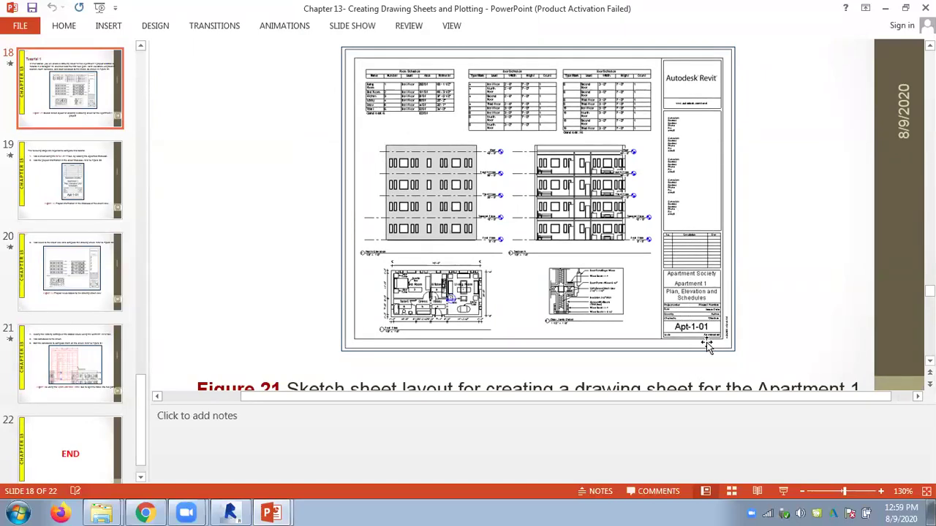
# - Switch back to Revit's takeoff properties via the taskbar
pyautogui.click(270, 512)
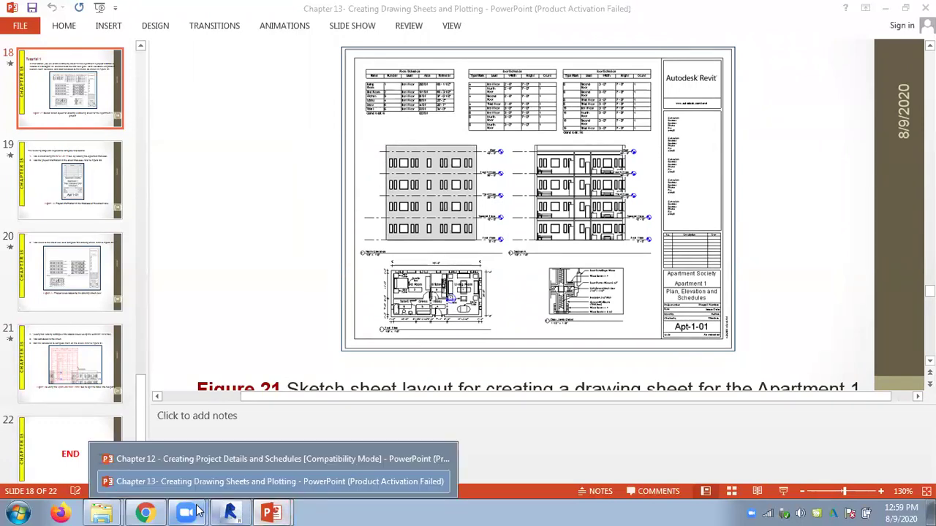
pyautogui.click(146, 511)
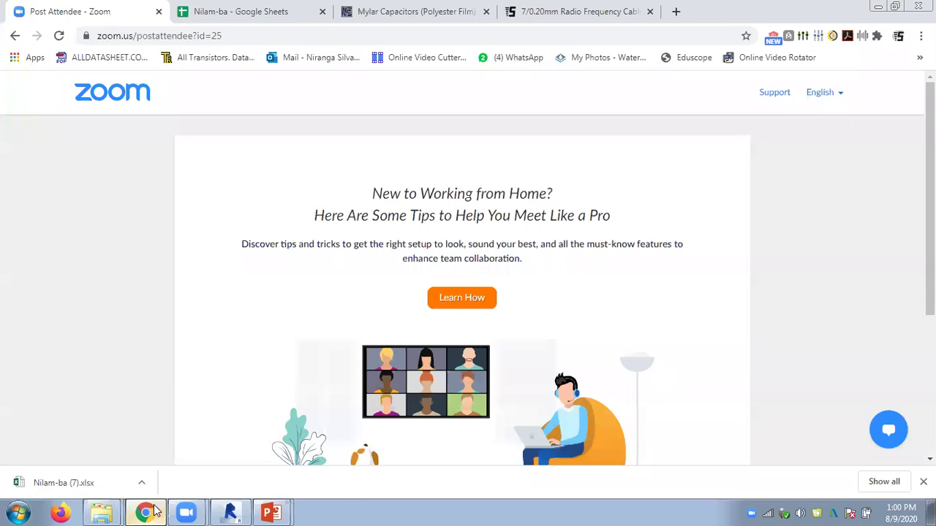
pyautogui.click(275, 512)
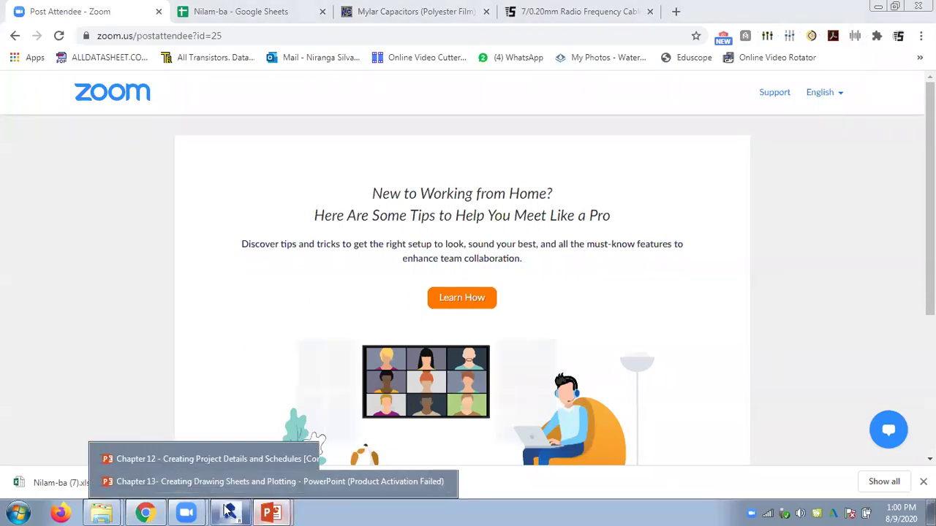
pyautogui.click(229, 512)
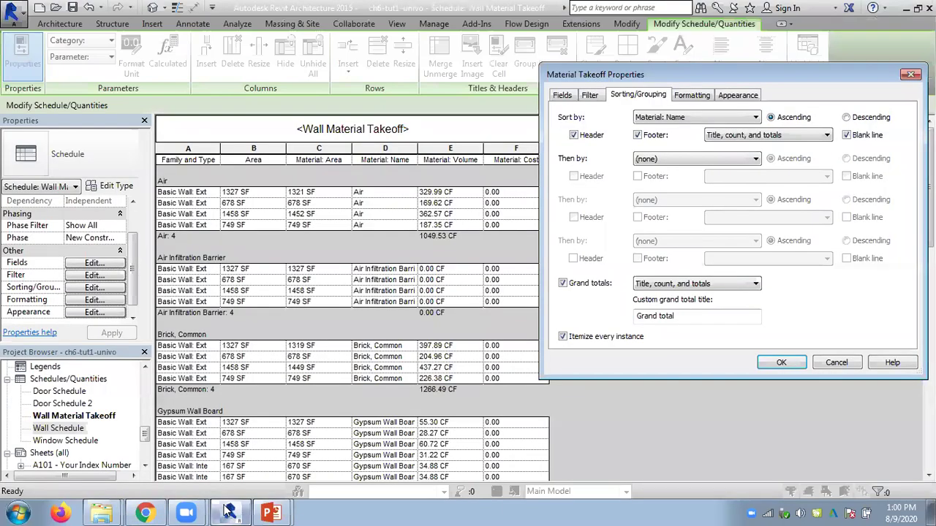
# - Cancel the takeoff properties, back out of Save As, and save project ch6-tut1-univo
pyautogui.click(833, 362)
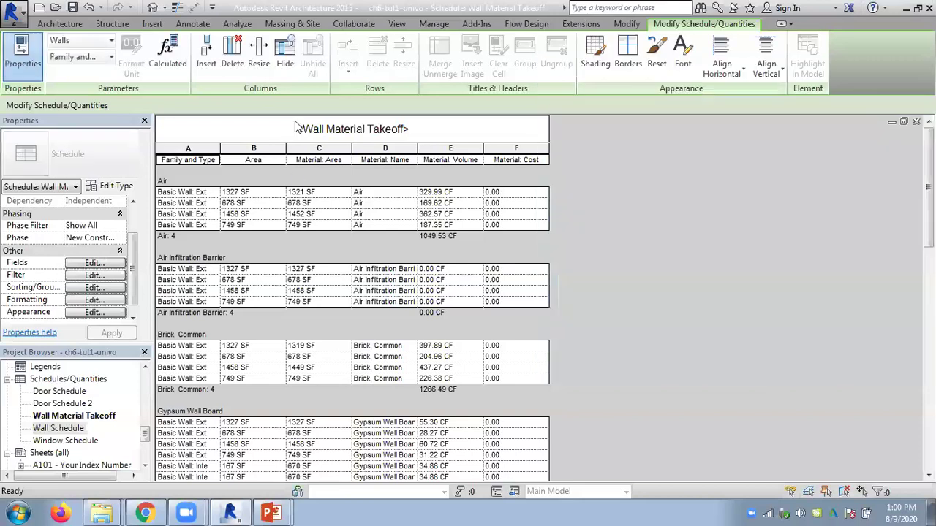
pyautogui.click(12, 13)
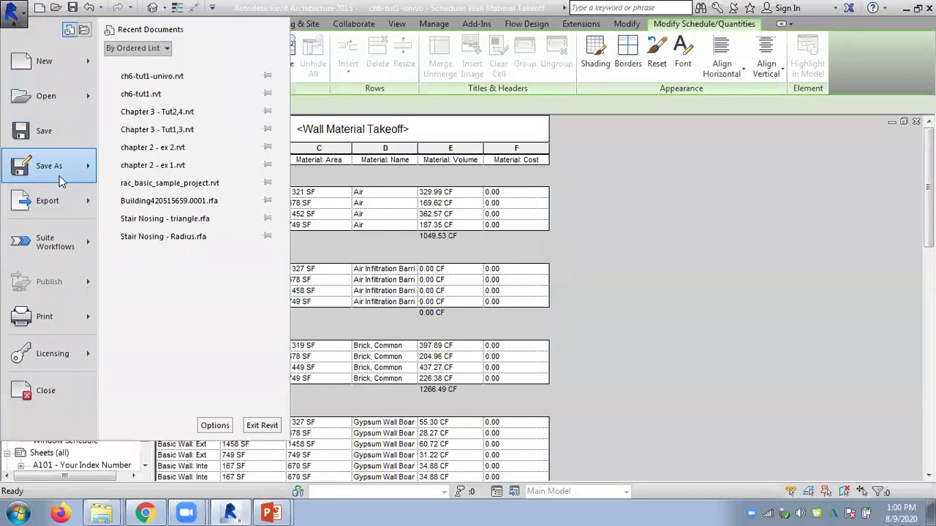
pyautogui.moveTo(49, 166)
pyautogui.click(175, 91)
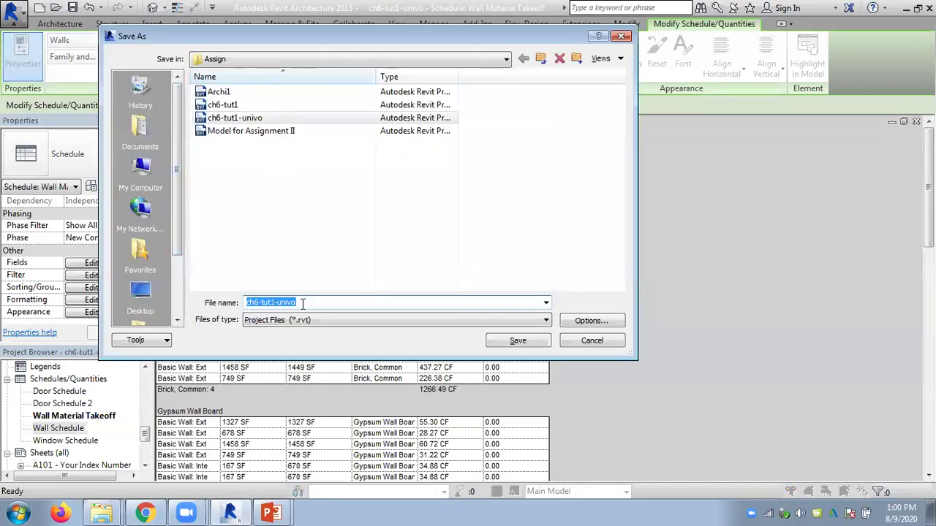
pyautogui.click(594, 341)
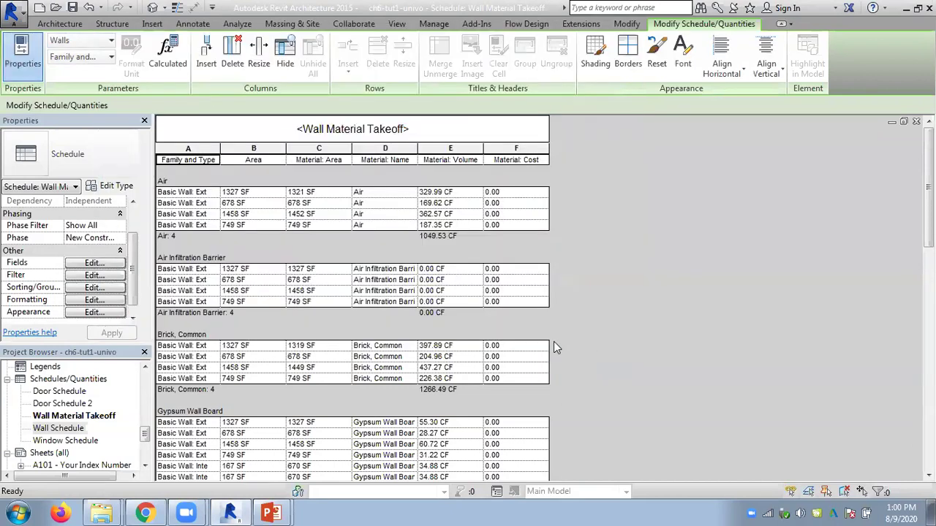
pyautogui.click(72, 8)
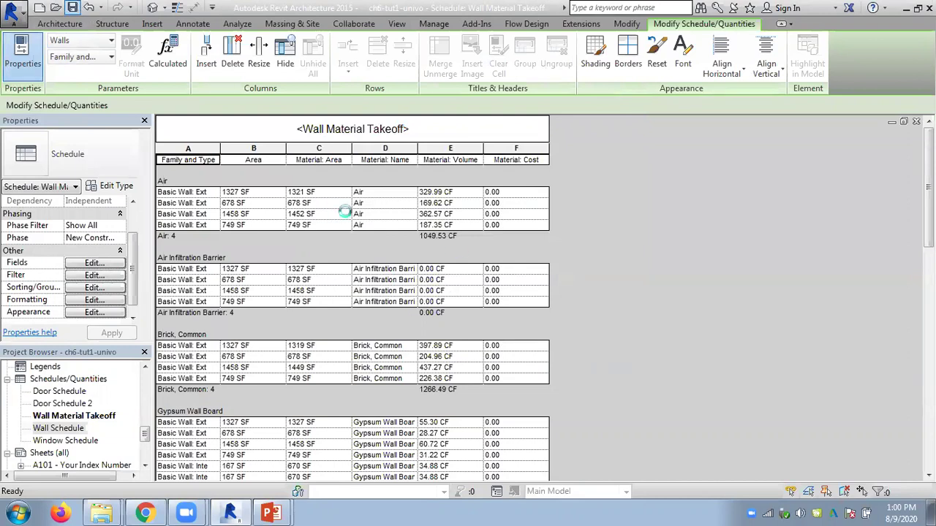